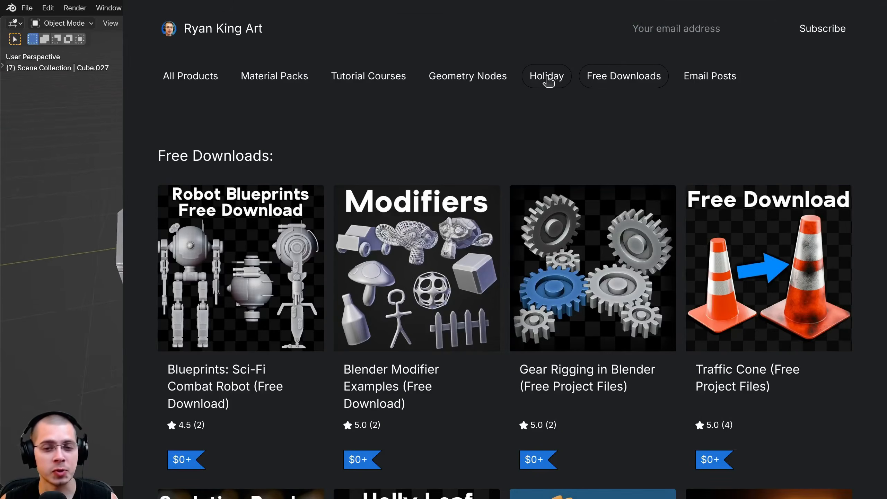
Look through the store's Holiday, Geometry Nodes, Tutorial Courses, Material Packs and All Products categories.
click(532, 76)
click(465, 79)
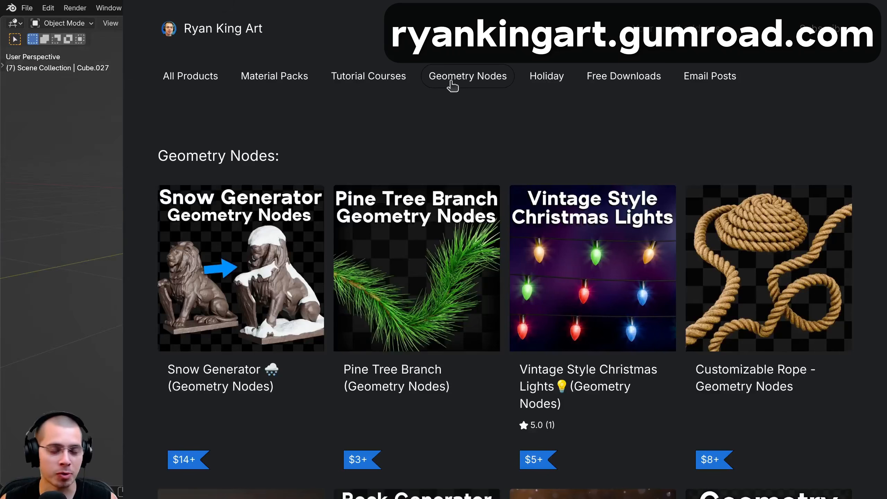
click(363, 80)
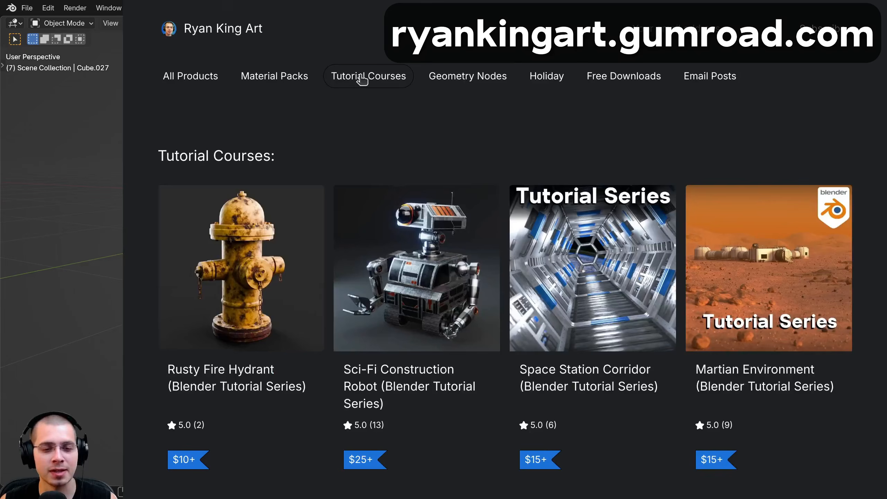
click(267, 80)
click(194, 79)
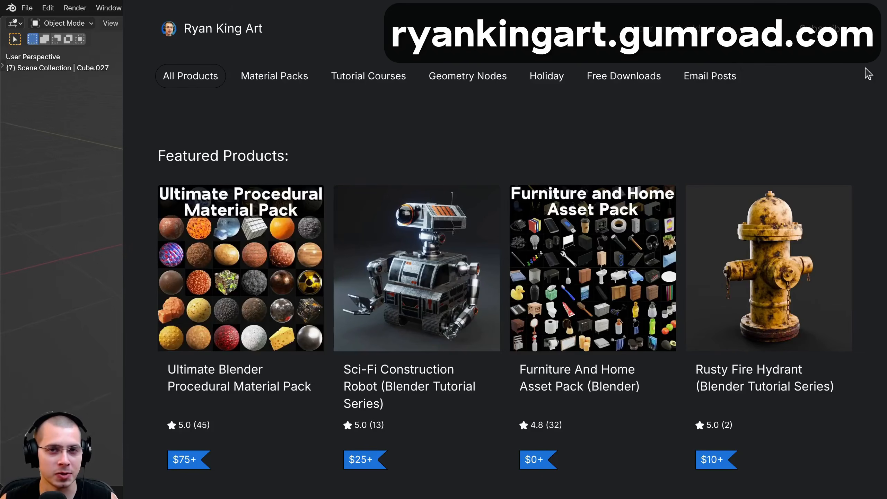
Look over the store's featured products and the beginning of its full product list.
scroll(866, 73, down, 3)
scroll(479, 283, down, 5)
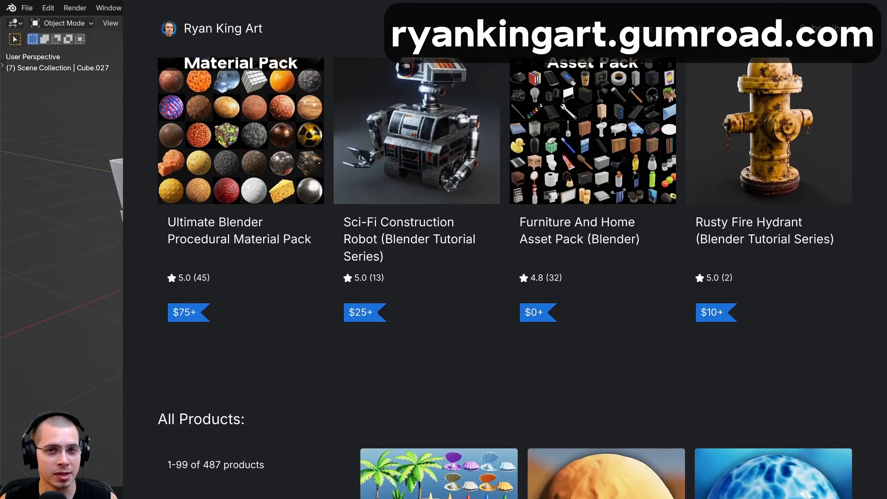
scroll(478, 283, down, 5)
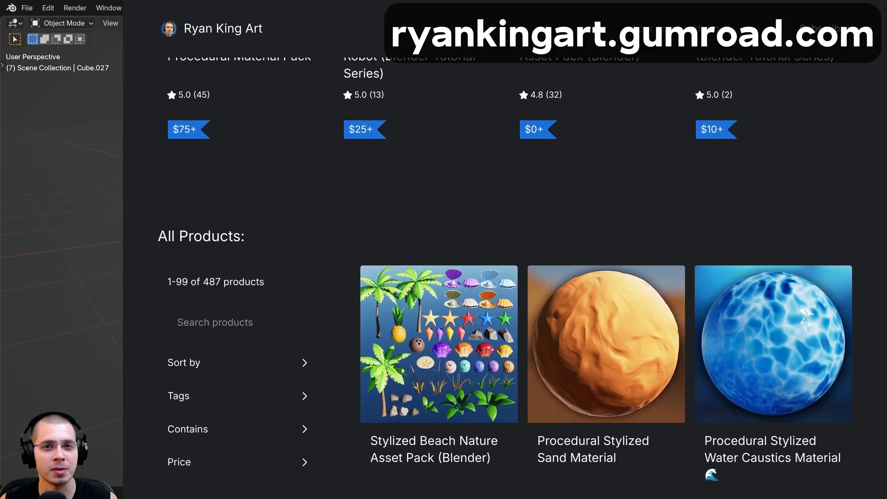
scroll(479, 283, down, 5)
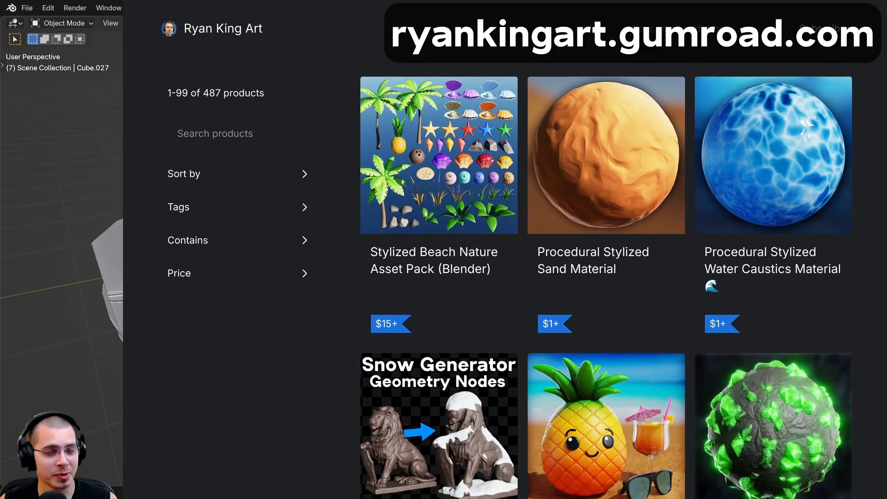
scroll(478, 283, down, 5)
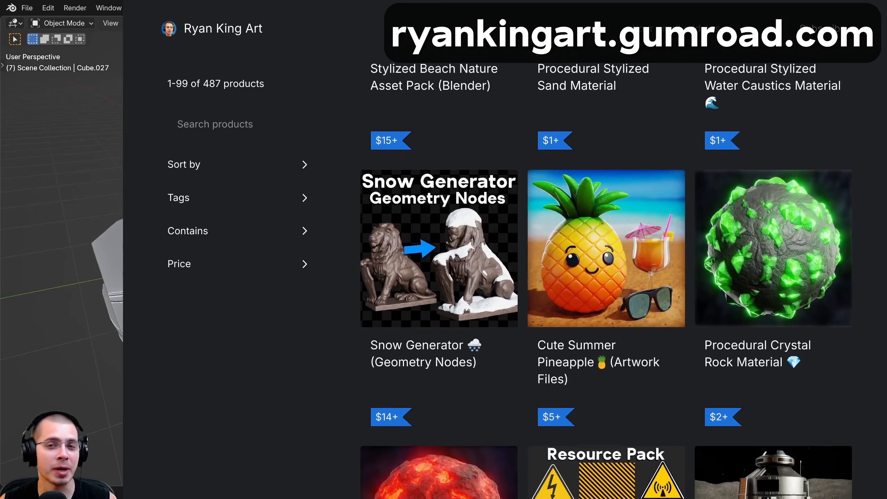
scroll(479, 284, down, 2)
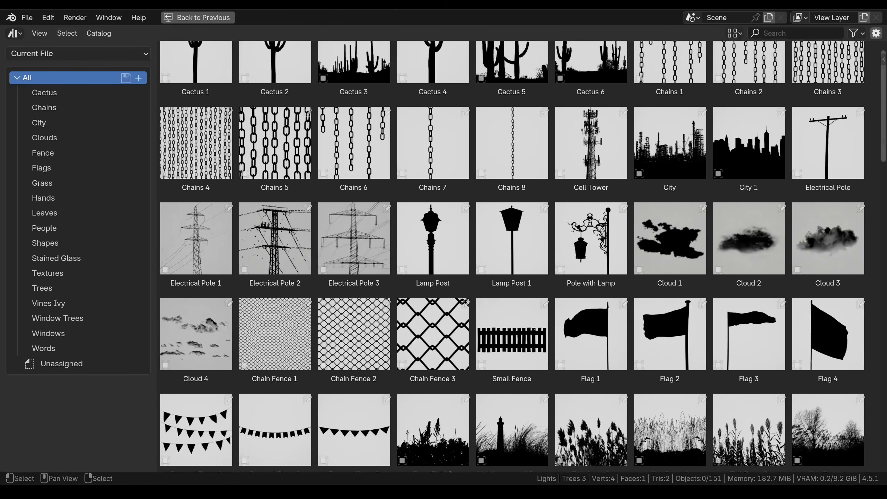
Switch to Blender and look through all the light gobo assets of the current file.
scroll(513, 255, down, 1)
scroll(513, 256, down, 5)
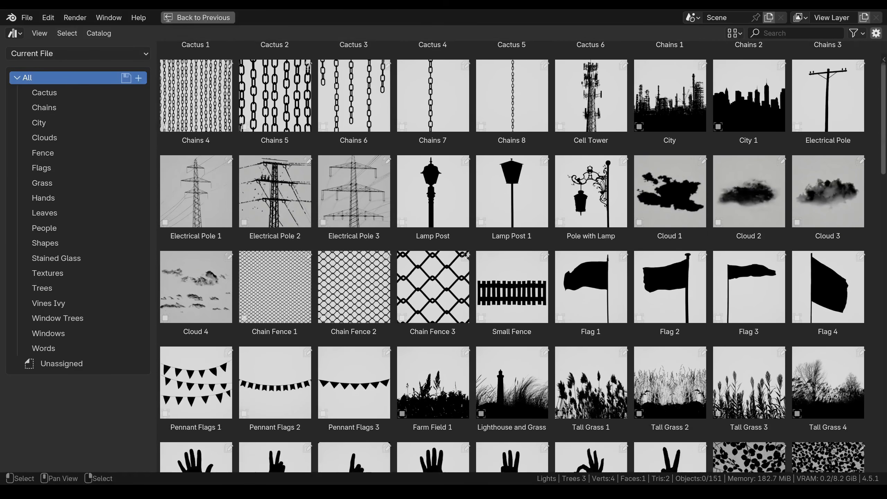
scroll(512, 255, down, 4)
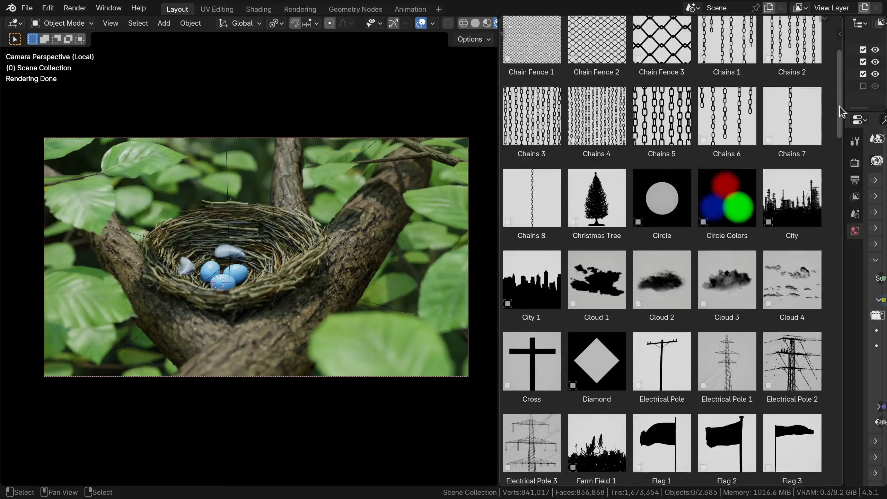
Find the Leaves Small gobo among the assets and position its light over the bird's nest scene.
scroll(664, 245, down, 10)
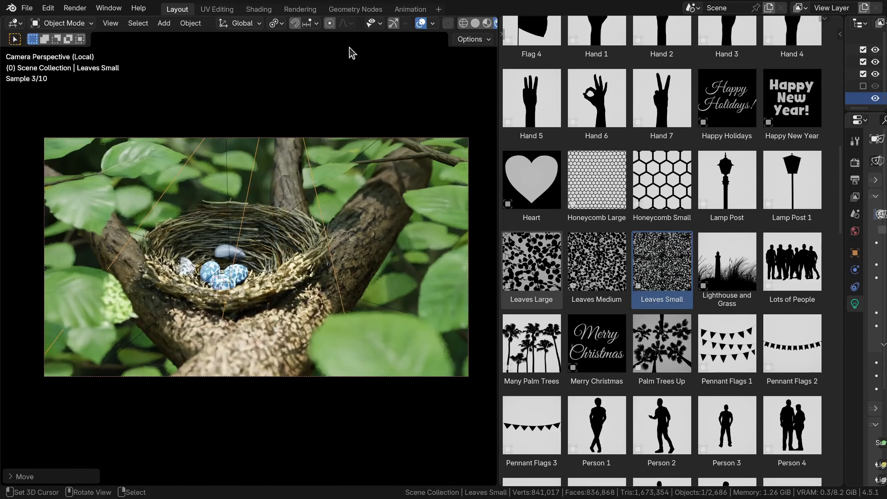
key(g)
key(Return)
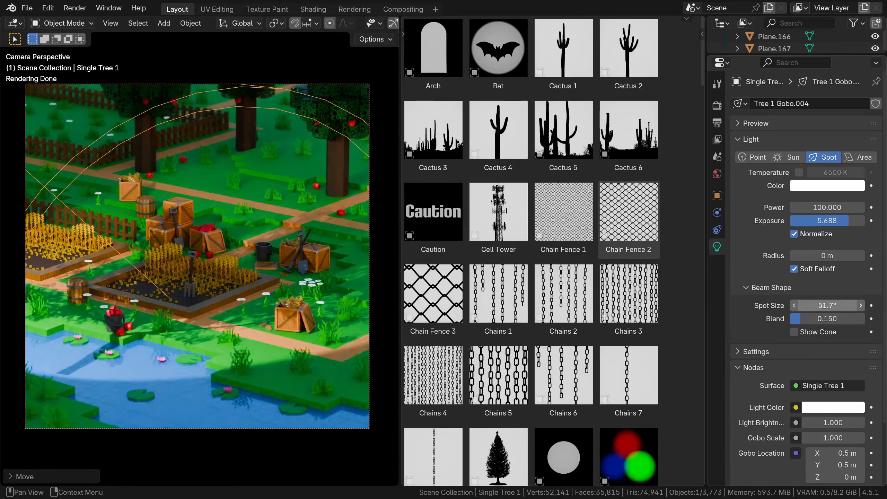
Rotate the Window Curtains 1 gobo light with trackball rotation to aim its window pattern over the sofa and wall.
scroll(210, 244, up, 3)
key(r)
key(r)
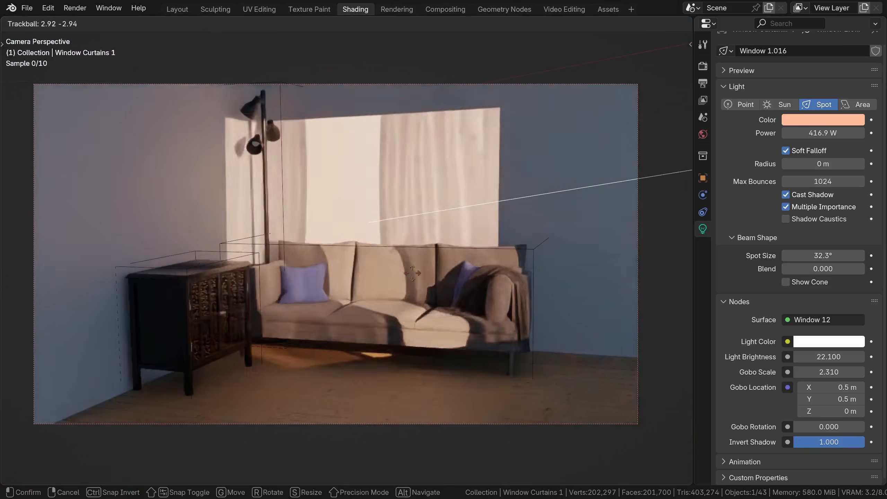
click(814, 168)
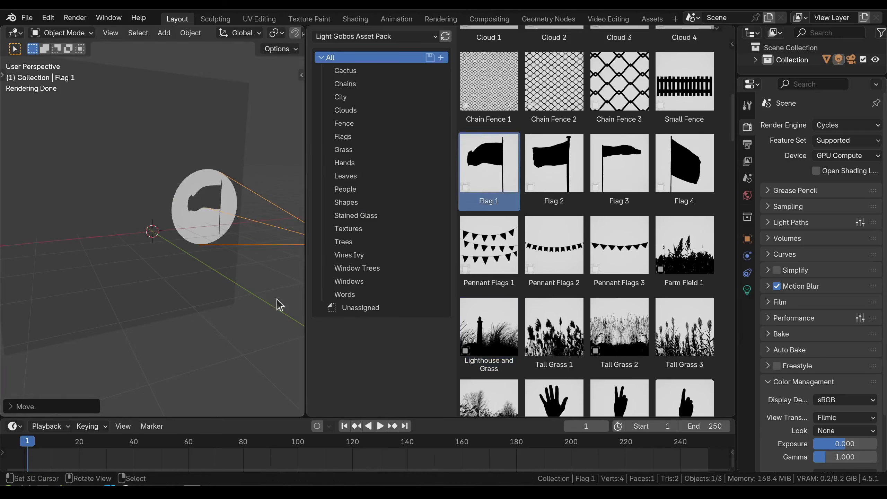
Project the Lighthouse and Grass gobo onto the wall and add another gobo light from further down the asset pack.
click(489, 332)
click(134, 209)
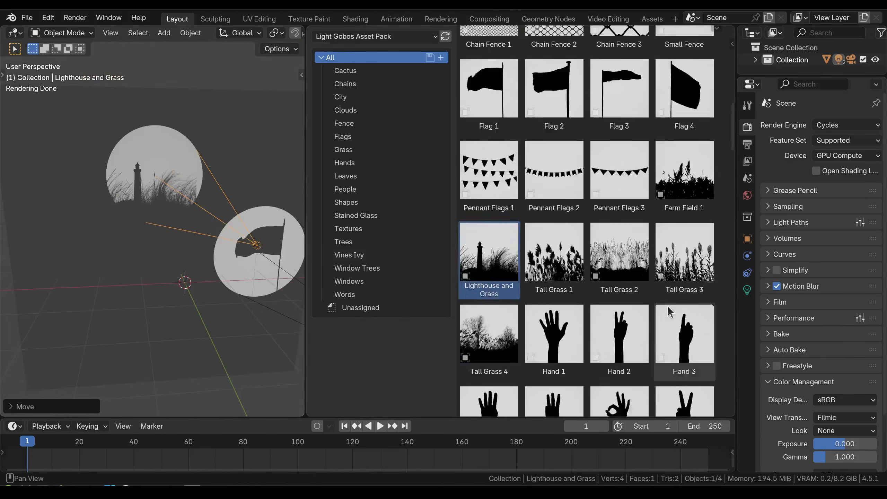
scroll(555, 210, down, 5)
click(555, 207)
click(91, 277)
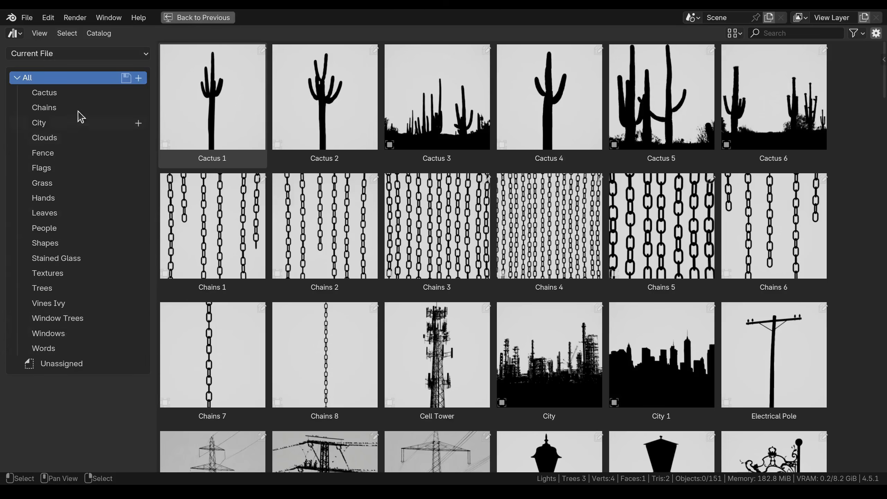
Look through the gobo catalogs one by one, from Cactus, Chains and City down to Hands and Leaves.
click(72, 93)
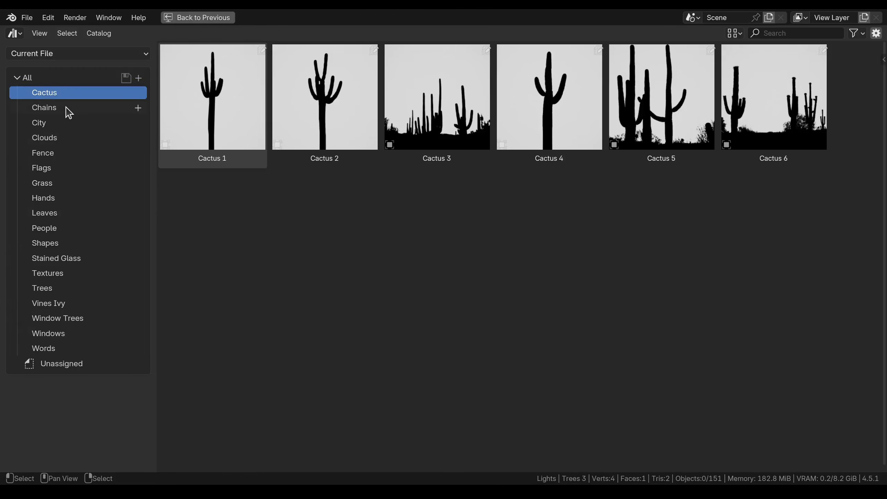
click(67, 111)
click(67, 128)
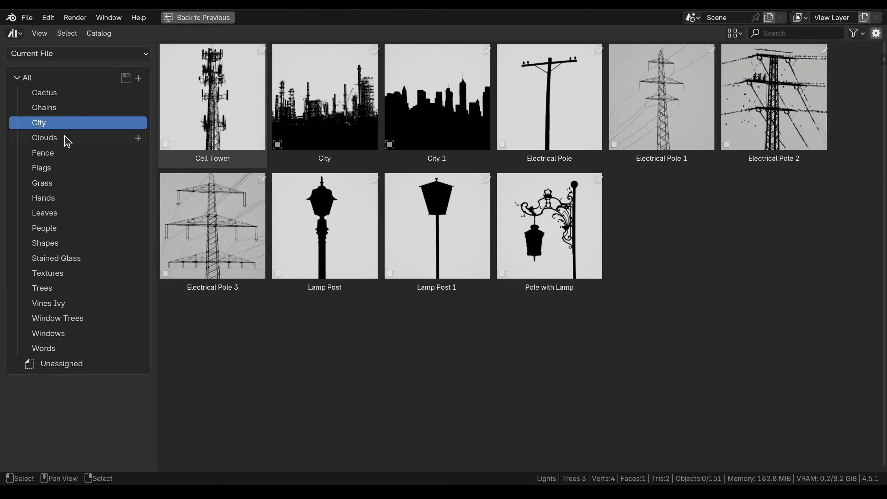
click(65, 140)
click(67, 157)
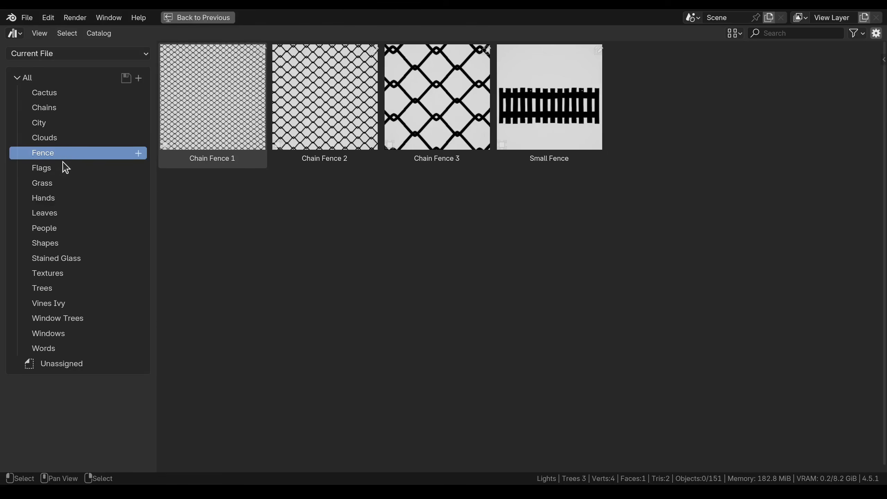
click(66, 173)
click(68, 184)
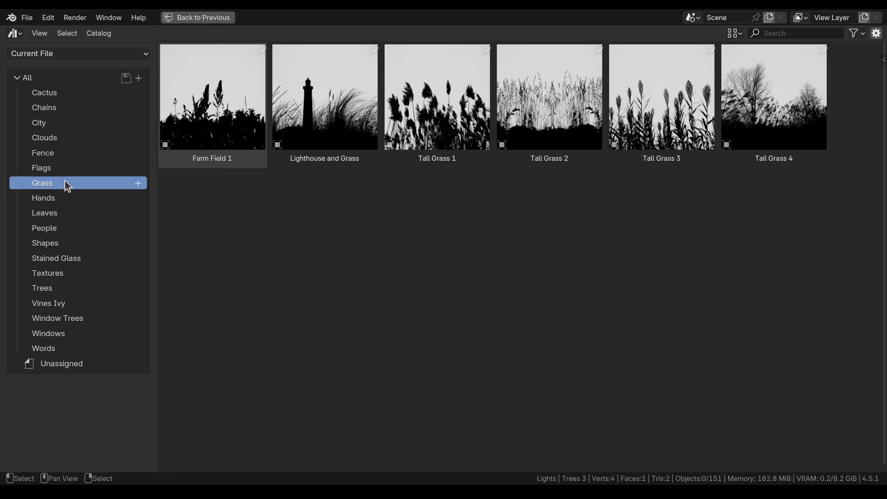
click(66, 202)
click(65, 215)
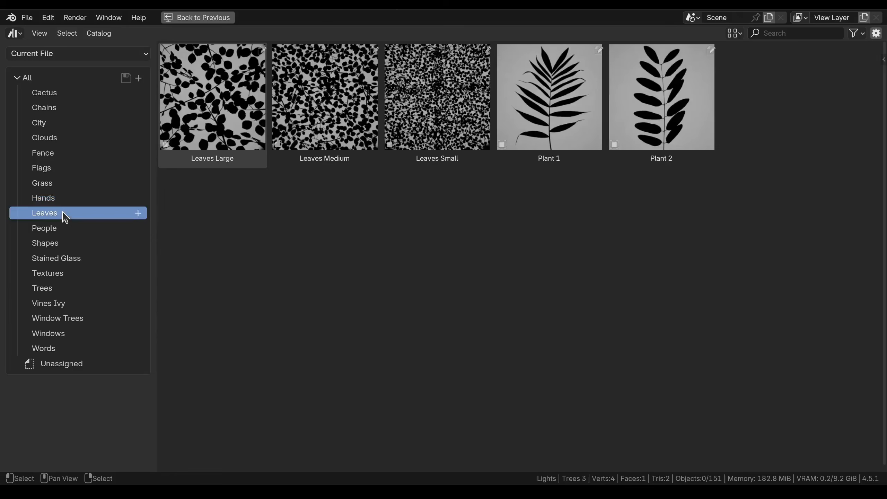
Examine the remaining gobo catalogs in order, from People, Shapes and Stained Glass down to Windows and Words.
click(64, 230)
click(61, 244)
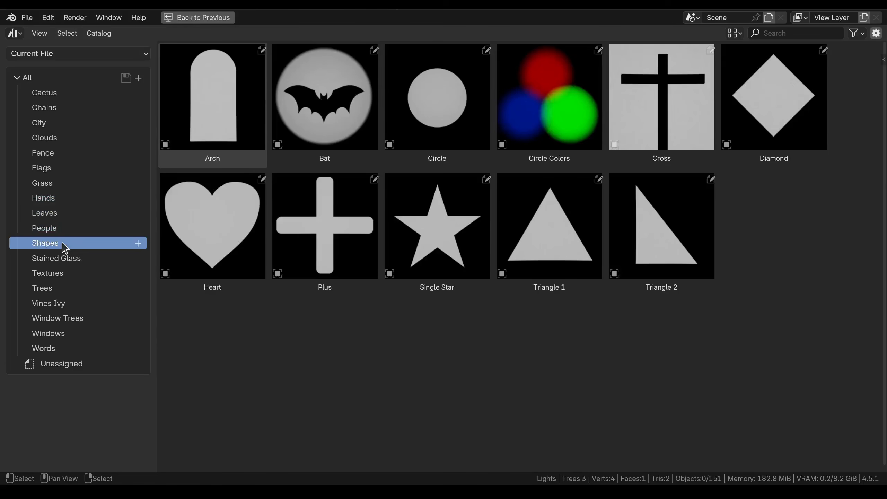
click(82, 260)
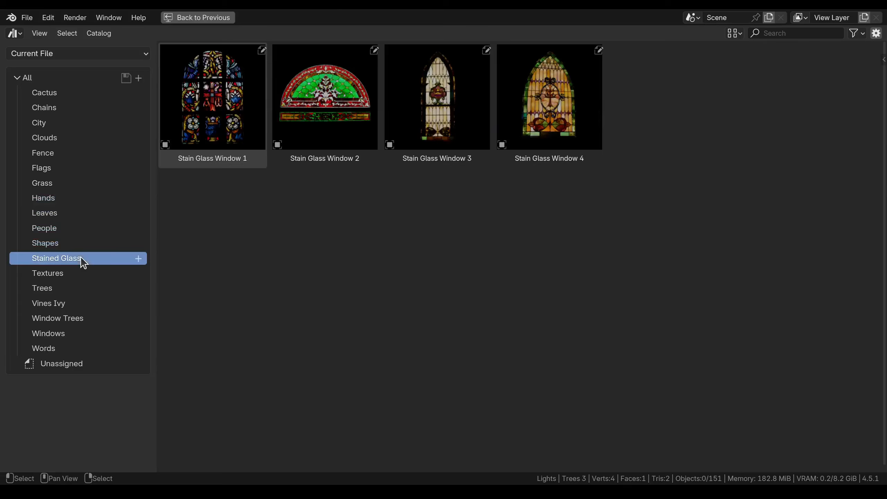
click(78, 277)
click(75, 290)
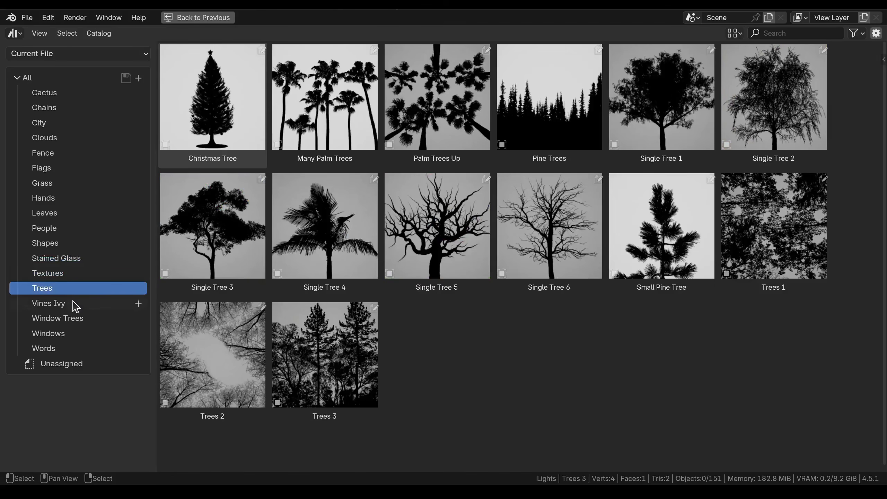
click(76, 306)
click(75, 322)
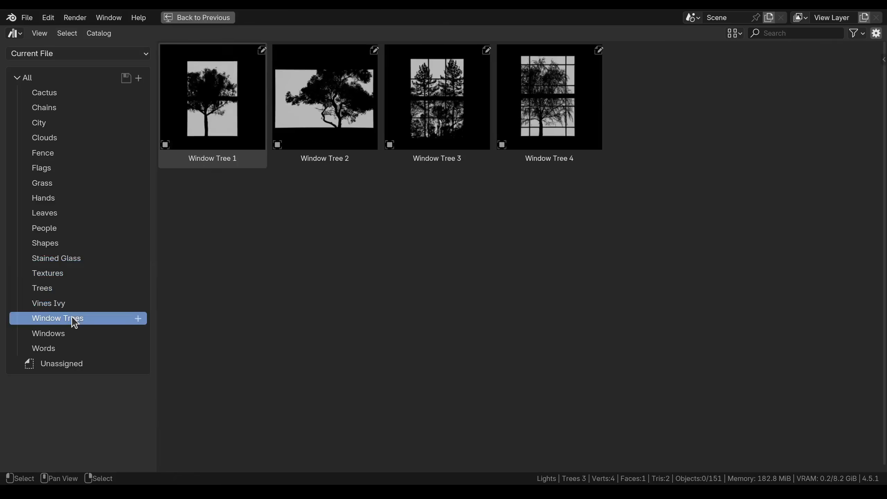
click(74, 334)
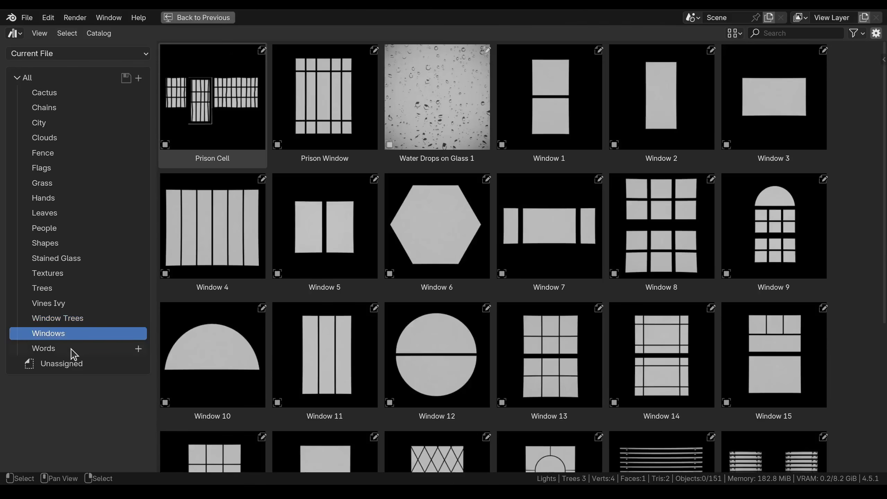
click(72, 349)
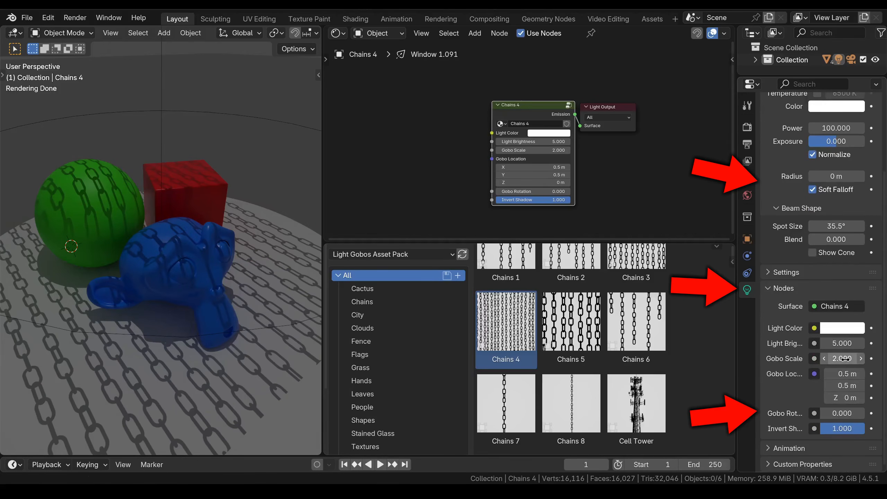
Set the gobo scale of the Chains 4 light to 1.330 and try out a different light brightness on its node.
drag(842, 358, 821, 358)
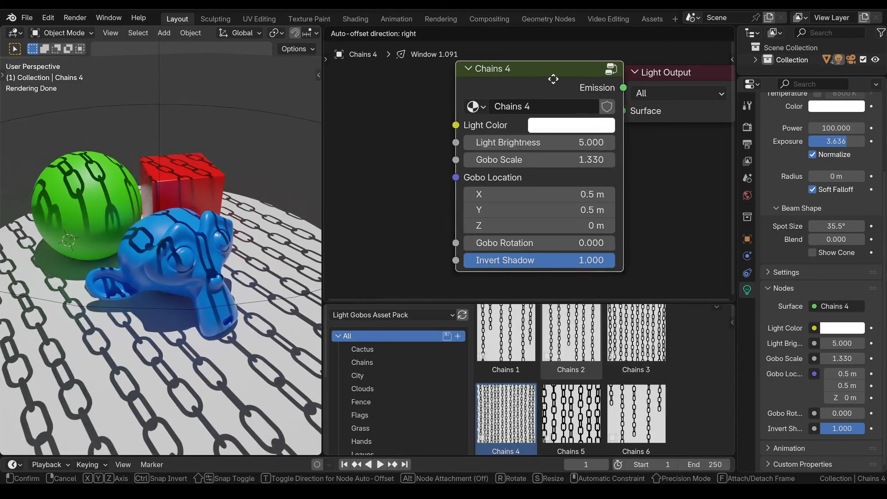
drag(556, 75, 523, 58)
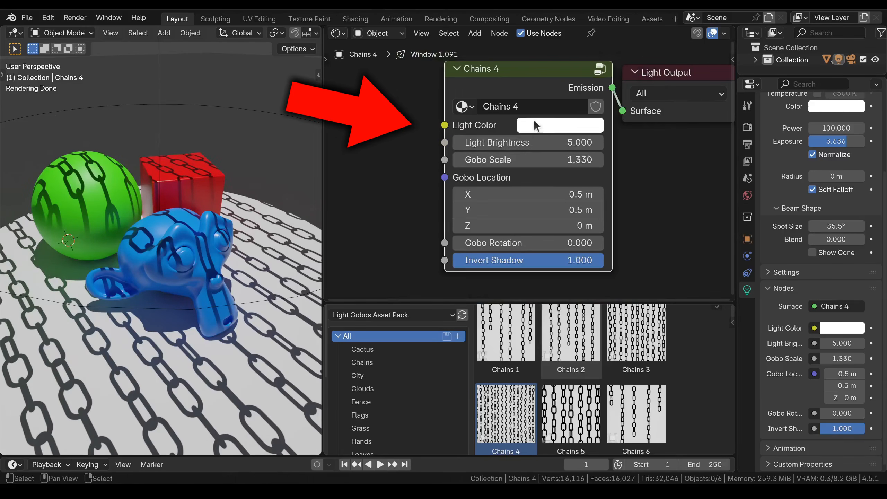
drag(520, 140, 595, 139)
right_click(520, 140)
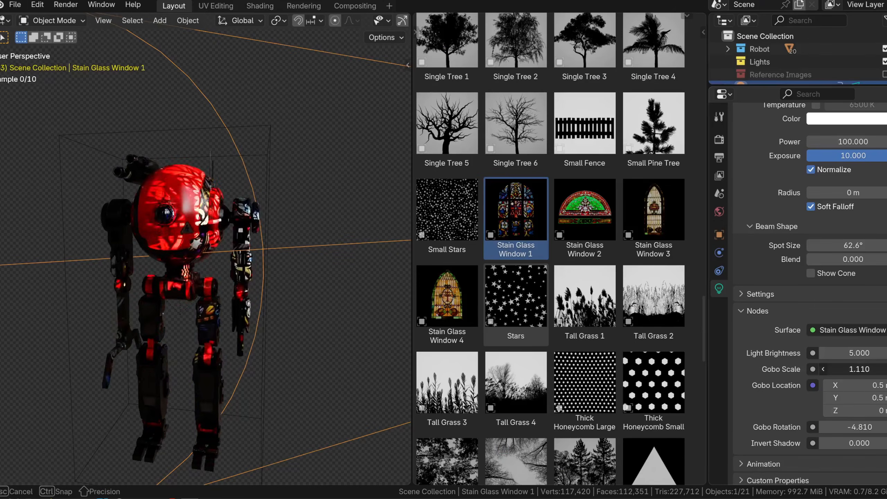
Move and rotate the Stain Glass Window 1 light so its pattern falls on the robot, and adjust the light's radius.
key(g)
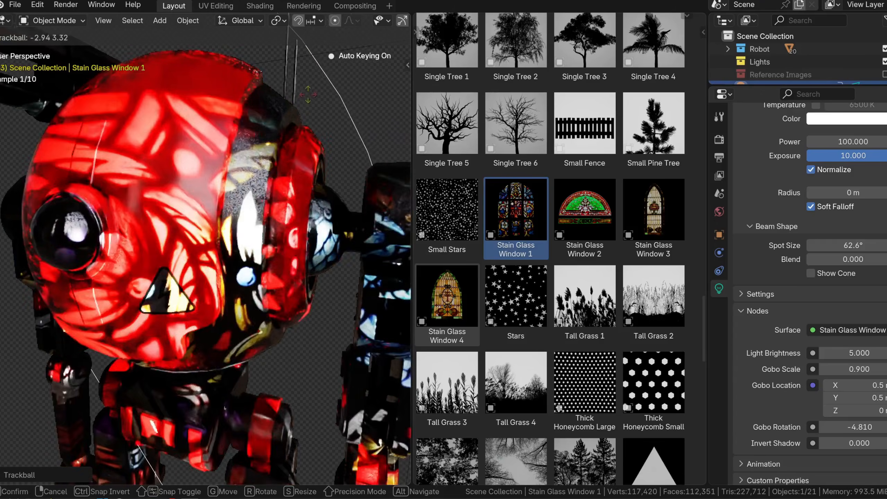
click(261, 112)
drag(846, 193, 867, 193)
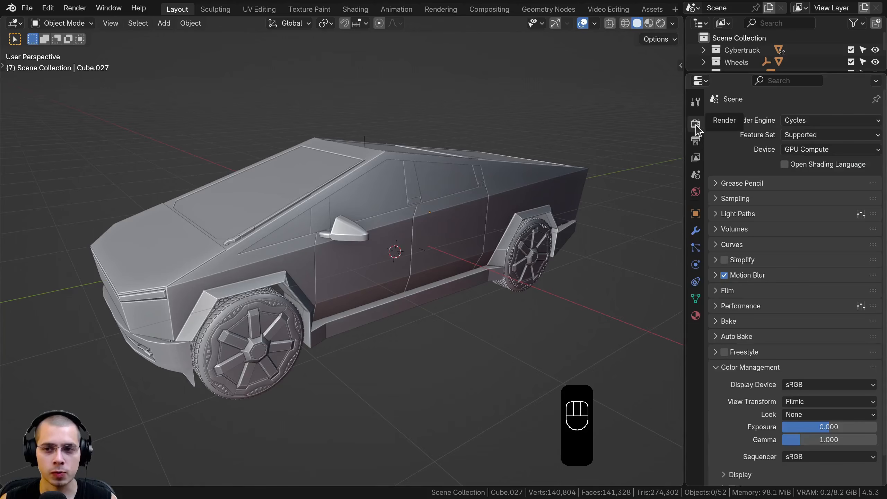
Select Cycles as the render engine for the Cybertruck scene.
click(700, 125)
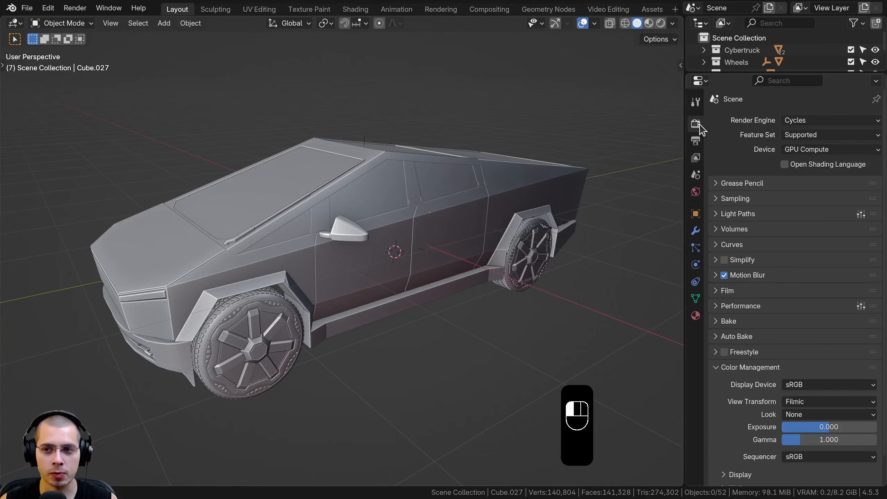
click(838, 121)
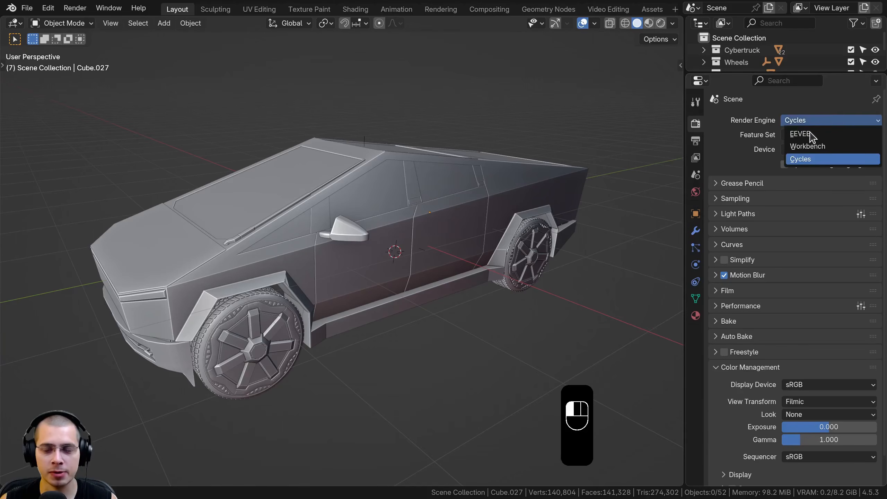
click(812, 159)
shift+middle_drag(561, 167, 541, 144)
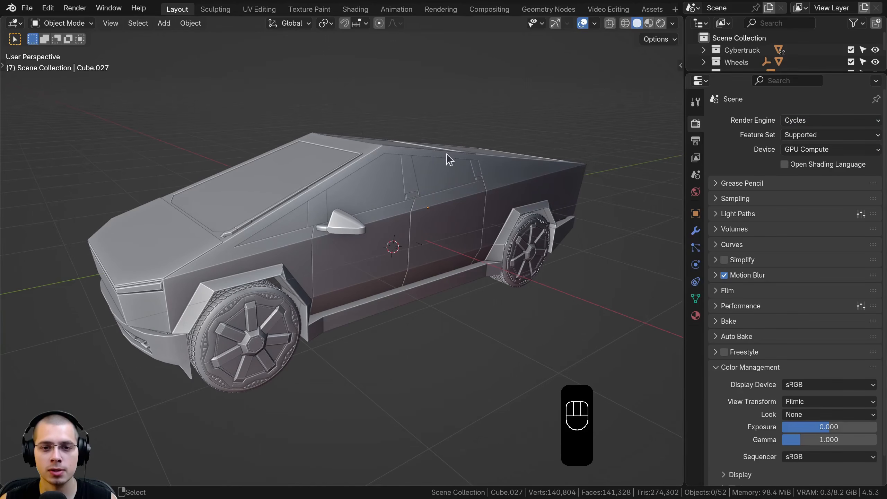
Choose Filmic as the view transform and set the look to Very High Contrast in the colour management settings.
scroll(753, 374, down, 2)
click(802, 378)
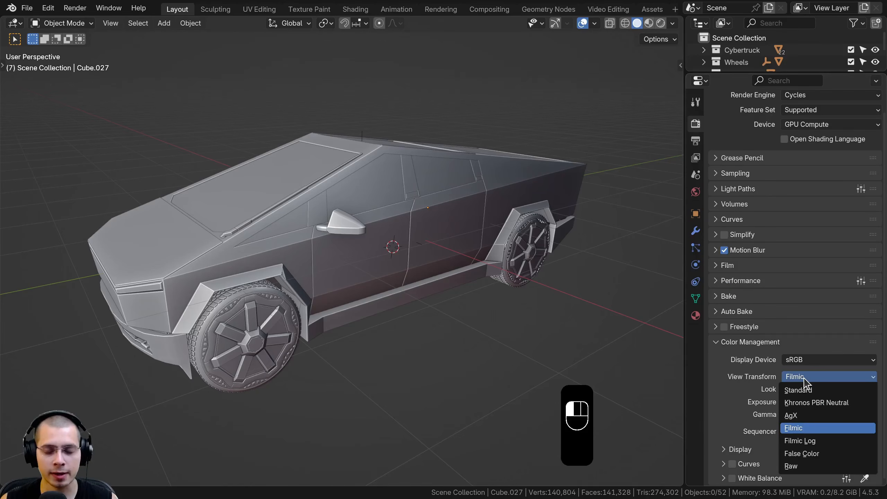
click(802, 377)
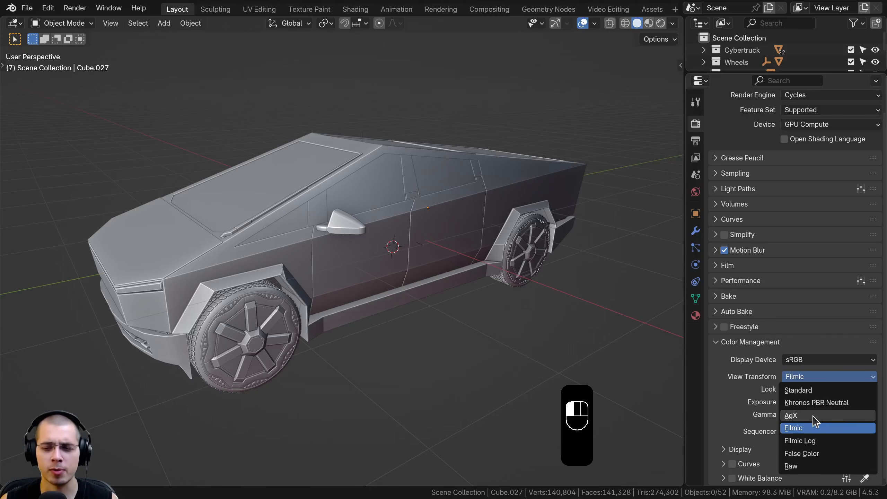
click(817, 435)
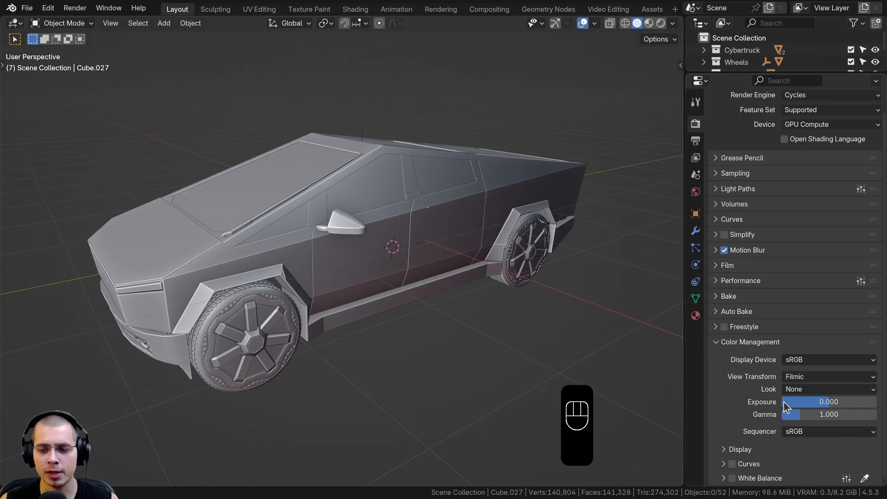
click(801, 389)
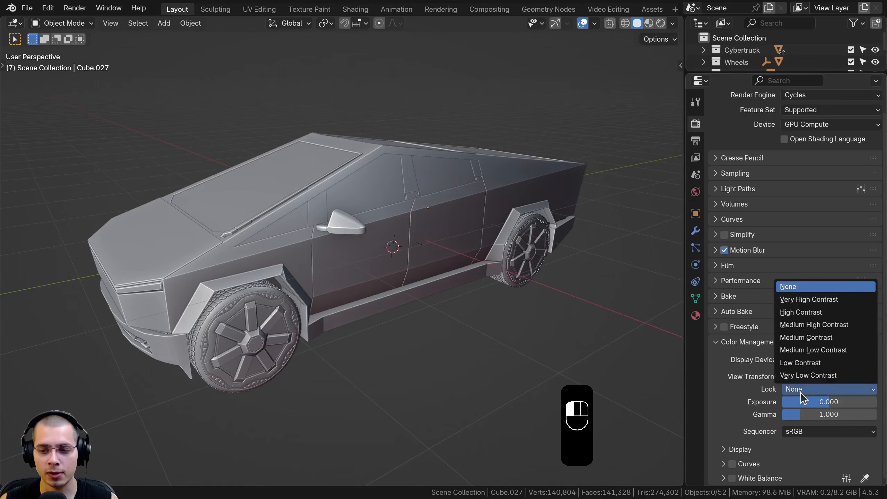
click(807, 300)
Check the film transparency settings and the output resolution and file format for the Cybertruck scene.
middle_drag(389, 329, 774, 382)
click(718, 267)
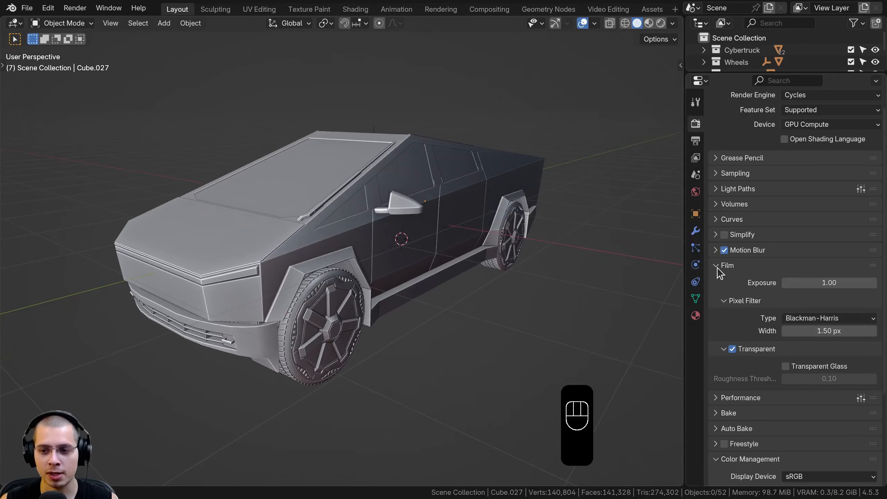
click(717, 268)
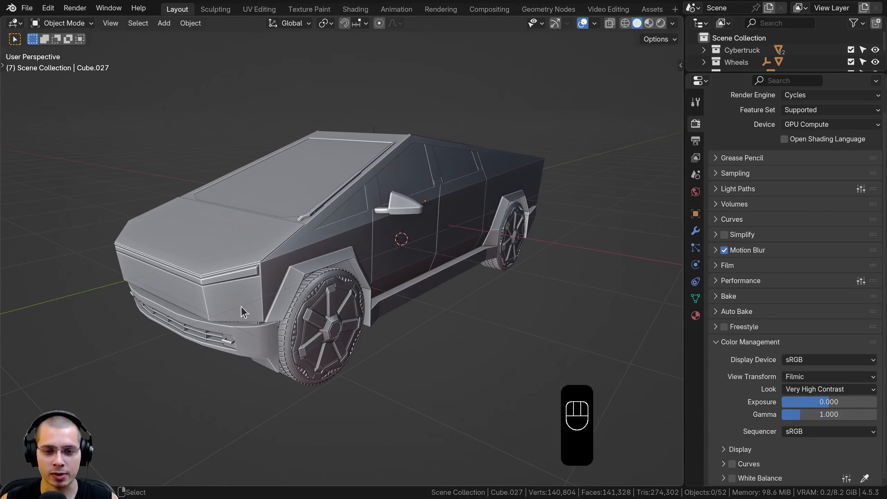
scroll(528, 239, down, 3)
shift+middle_drag(158, 326, 161, 300)
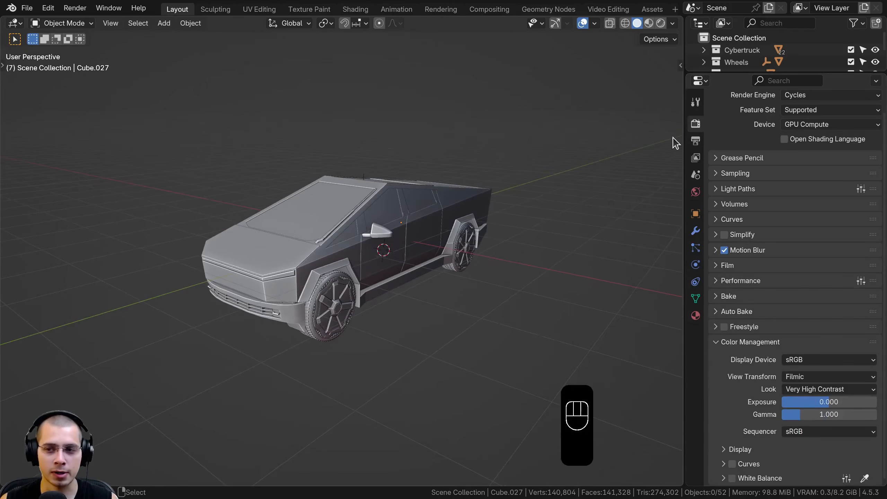
click(696, 142)
scroll(350, 133, up, 2)
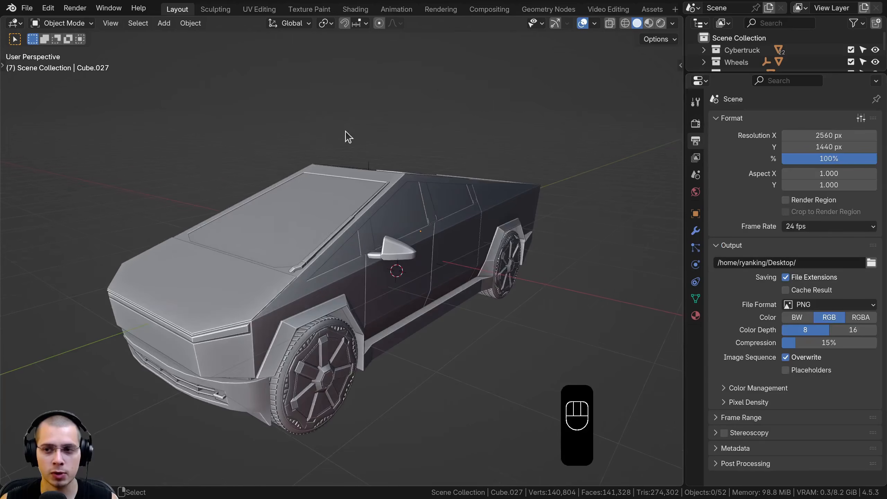
shift+middle_drag(258, 267, 292, 232)
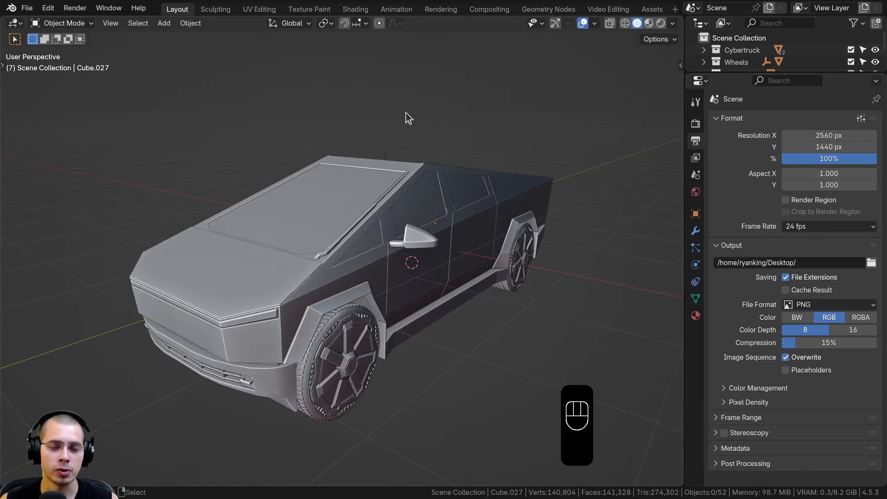
shift+middle_drag(490, 214, 484, 201)
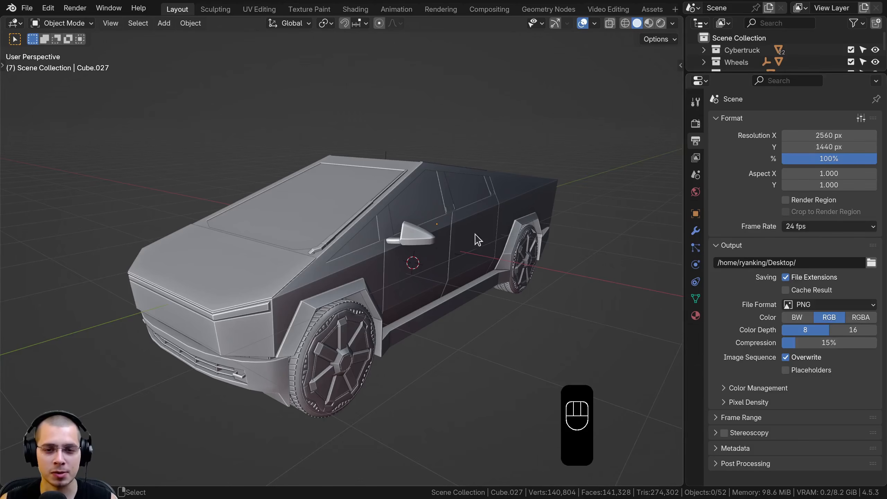
shift+middle_drag(434, 236, 459, 210)
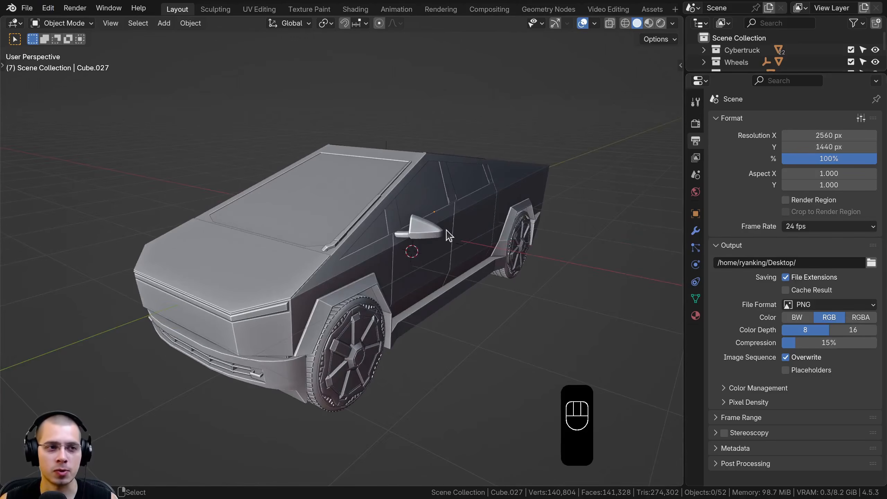
middle_drag(425, 277, 359, 115)
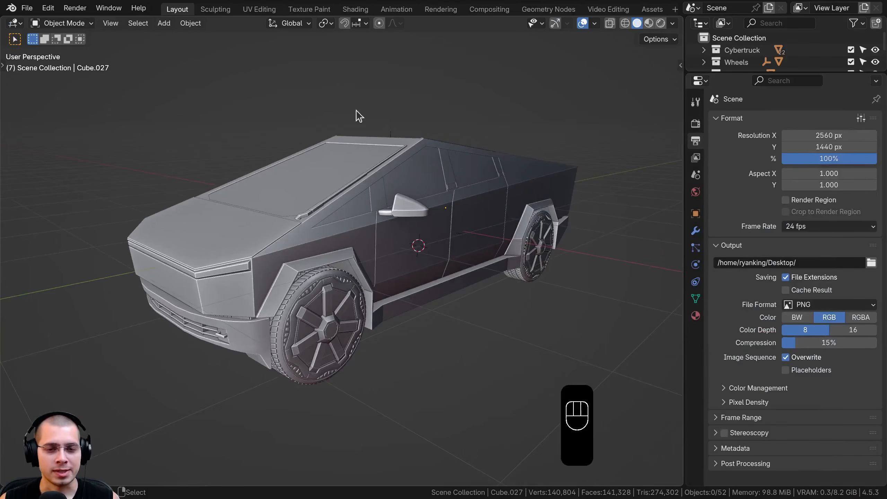
Assign an Environment Texture to the world background colour and load the image dam_bridge_1k.hdr into it.
click(695, 192)
drag(683, 189, 609, 189)
click(656, 288)
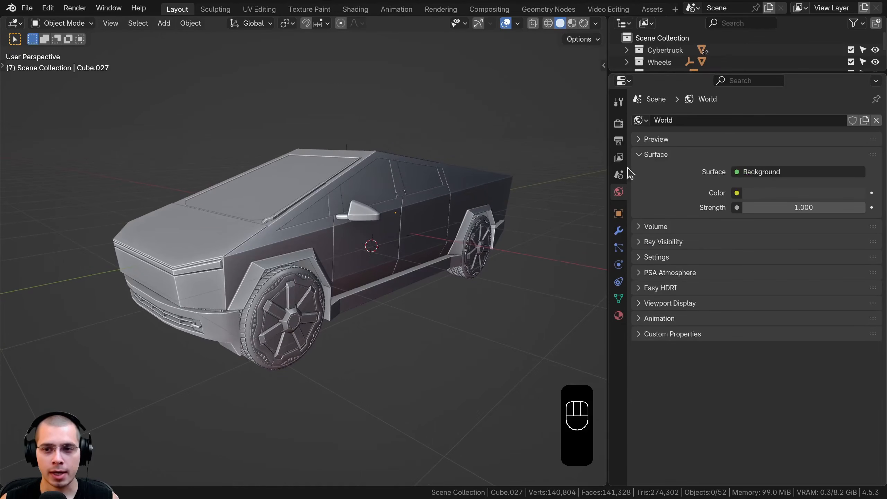
click(738, 194)
click(471, 249)
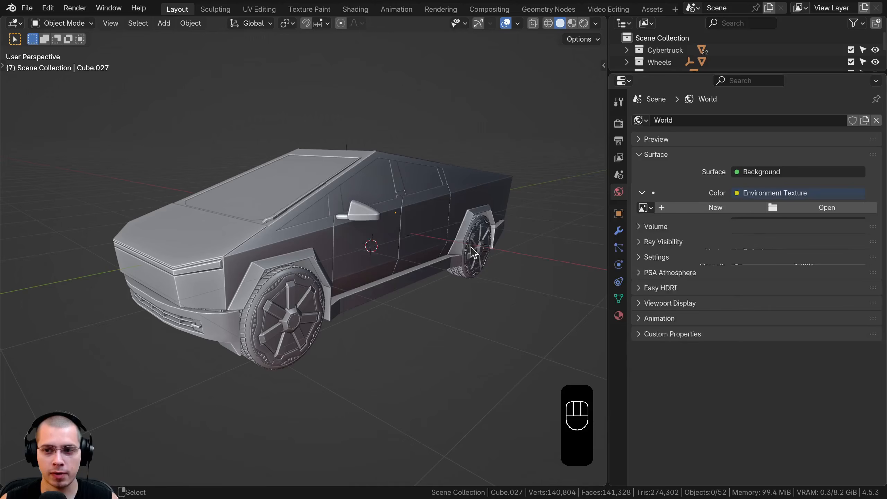
click(810, 210)
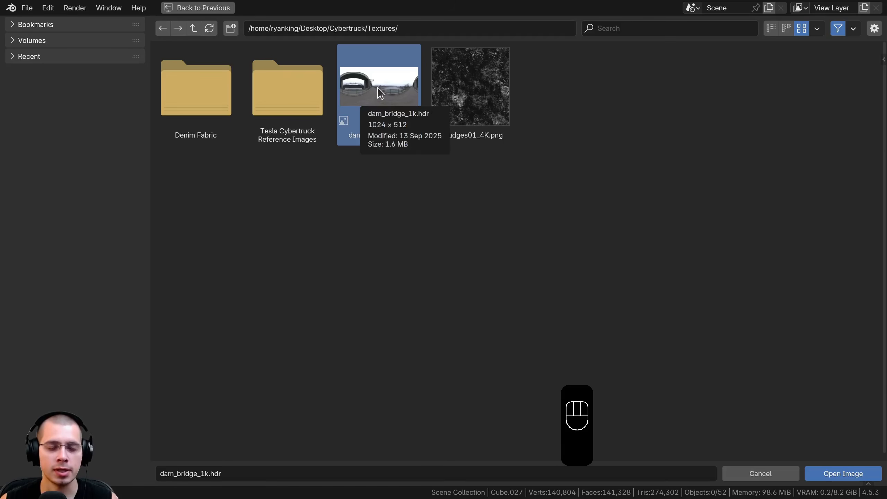
click(808, 479)
Switch the viewport to Rendered shading to see the truck lit by the HDRI.
key(z)
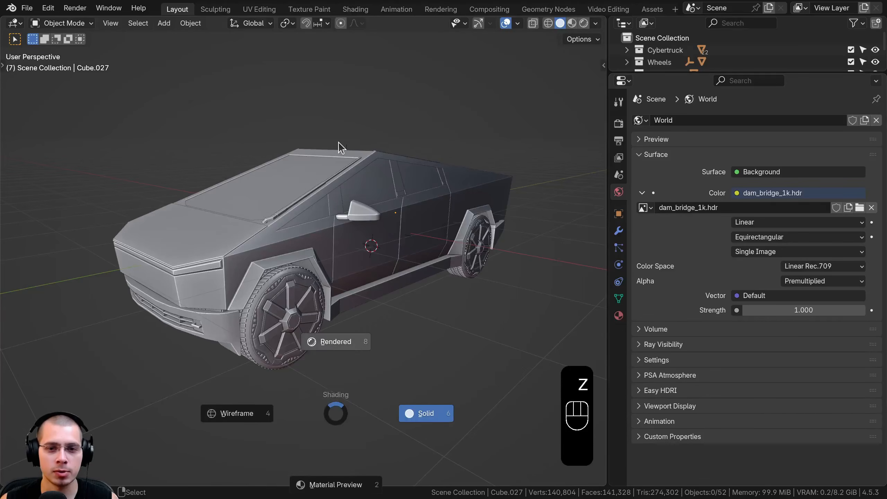
click(341, 147)
mouse_move(363, 361)
middle_down()
mouse_move(342, 217)
mouse_move(269, 268)
mouse_move(276, 278)
middle_up()
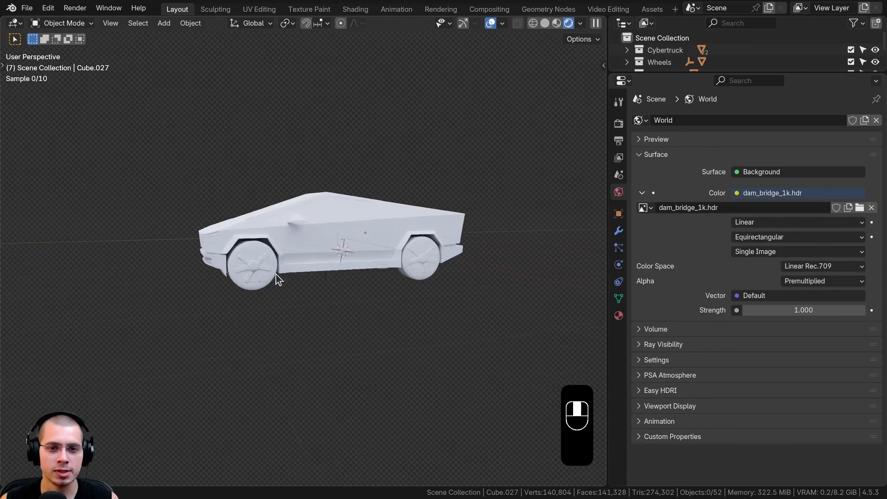
Turn off the transparent film background to view the HDRI behind the truck, and turn transparency back on.
click(618, 143)
middle_drag(378, 197, 332, 210)
click(619, 124)
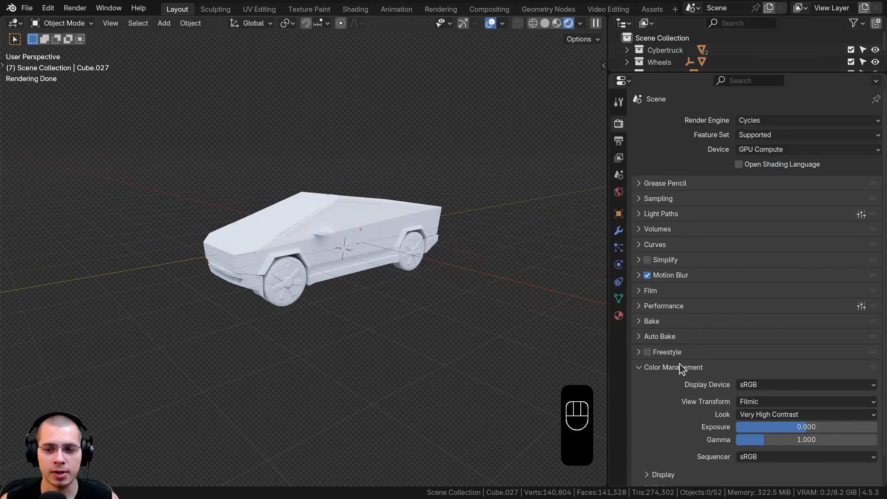
click(646, 291)
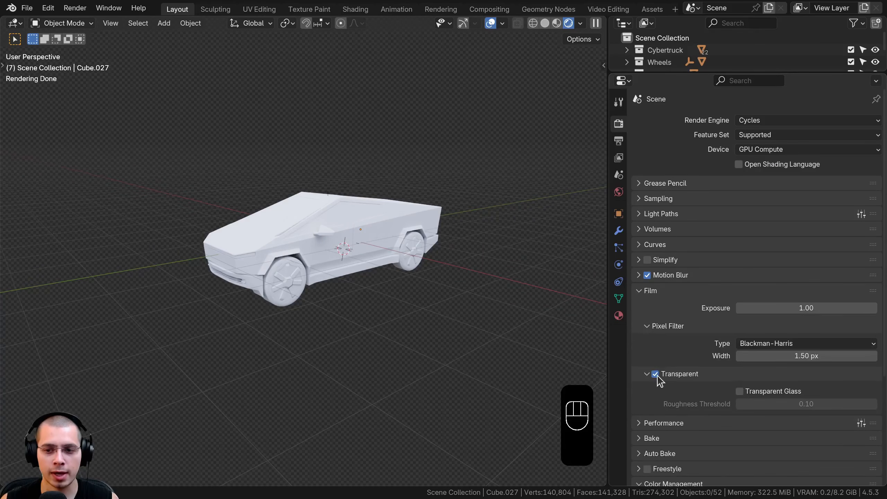
click(655, 375)
middle_drag(480, 360, 577, 363)
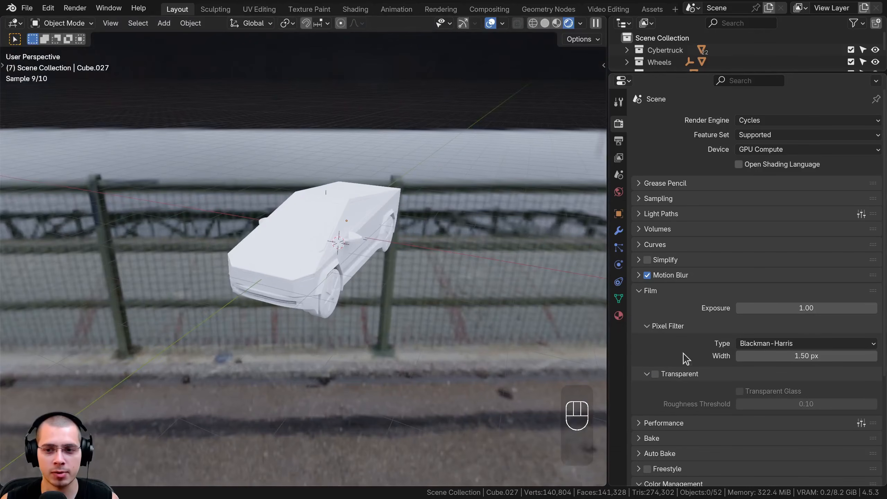
click(656, 374)
click(647, 291)
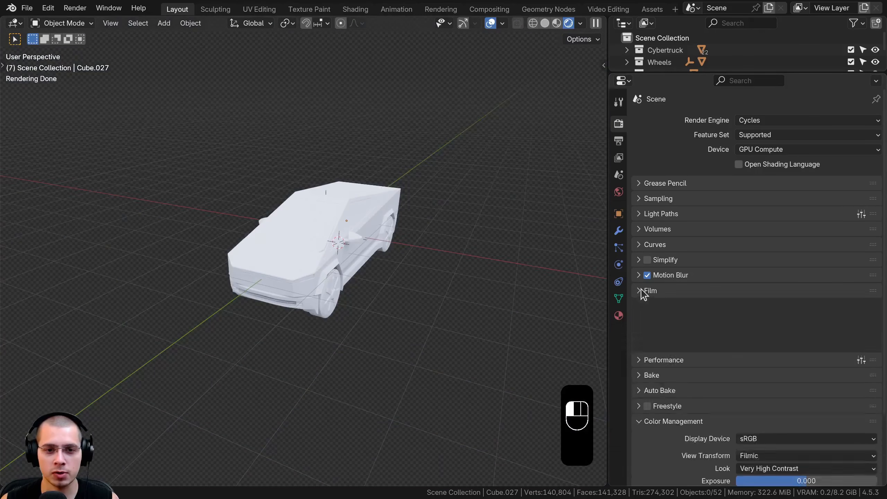
scroll(332, 251, up, 5)
shift+middle_drag(301, 241, 330, 256)
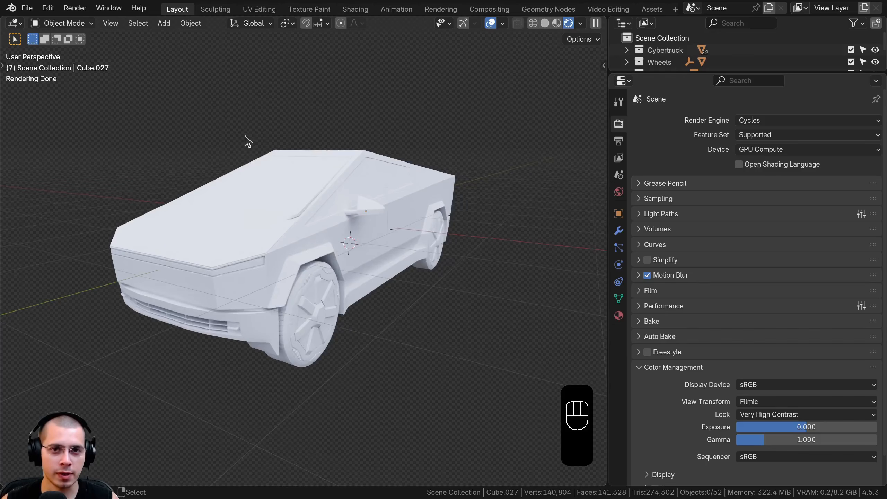
Open the Shading workspace with a Rendered viewport and display the World shader nodes.
click(356, 10)
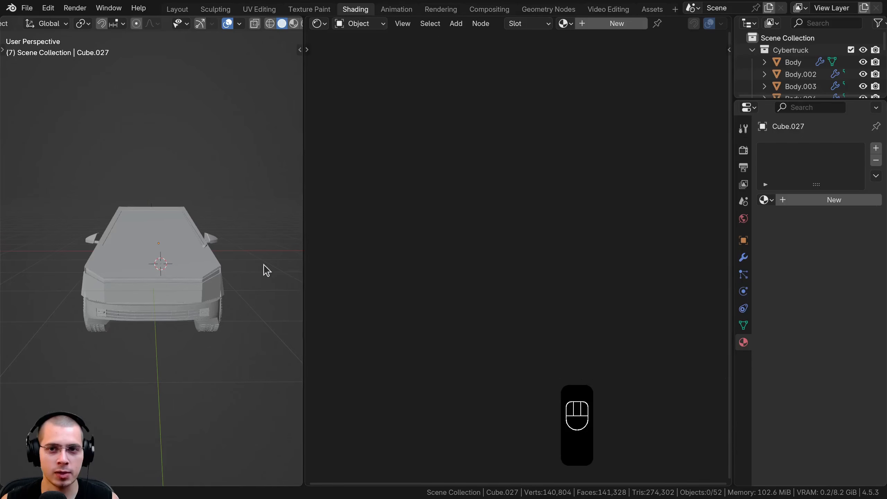
key(z)
mouse_move(263, 265)
middle_down()
mouse_move(162, 256)
mouse_move(183, 231)
middle_up()
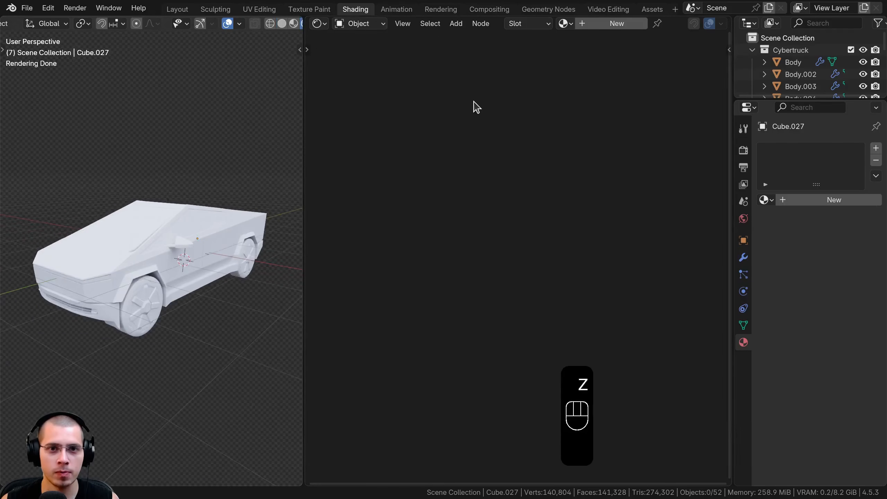
click(346, 25)
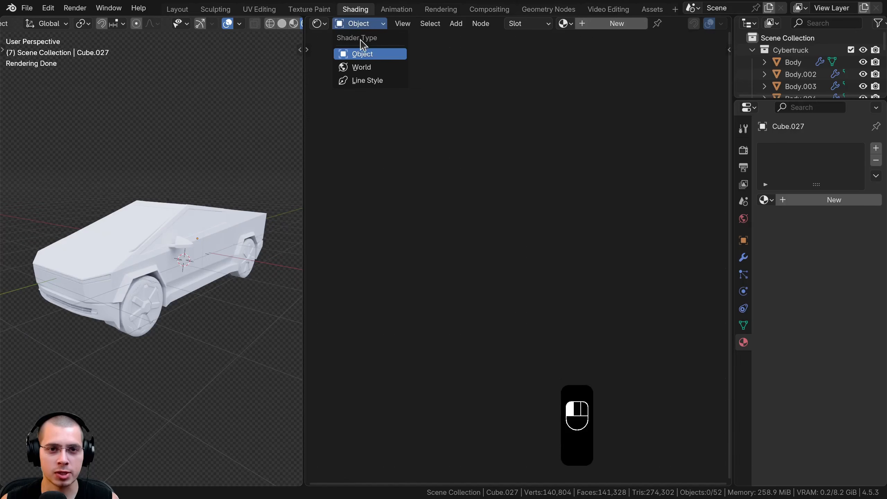
click(358, 67)
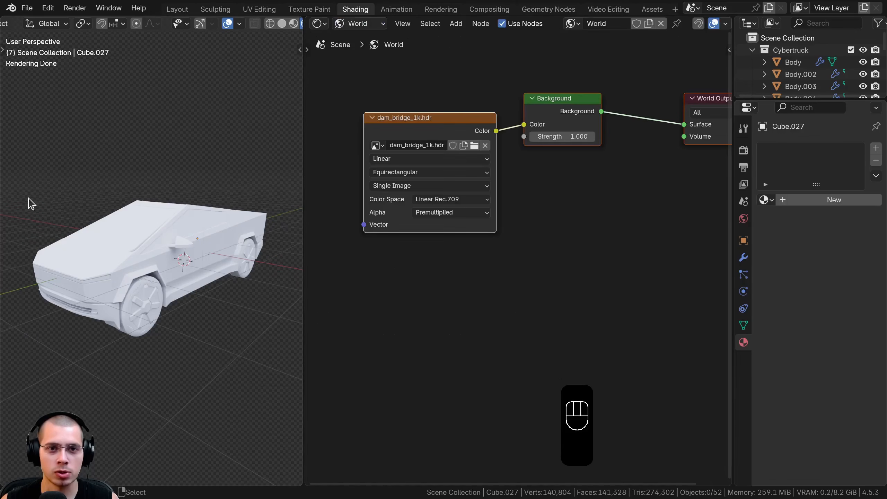
Move the environment texture, Background and World Output nodes closer together in the world node tree.
scroll(433, 279, up, 1)
drag(421, 208, 693, 242)
key(b)
key(g)
click(616, 239)
middle_drag(362, 225, 474, 228)
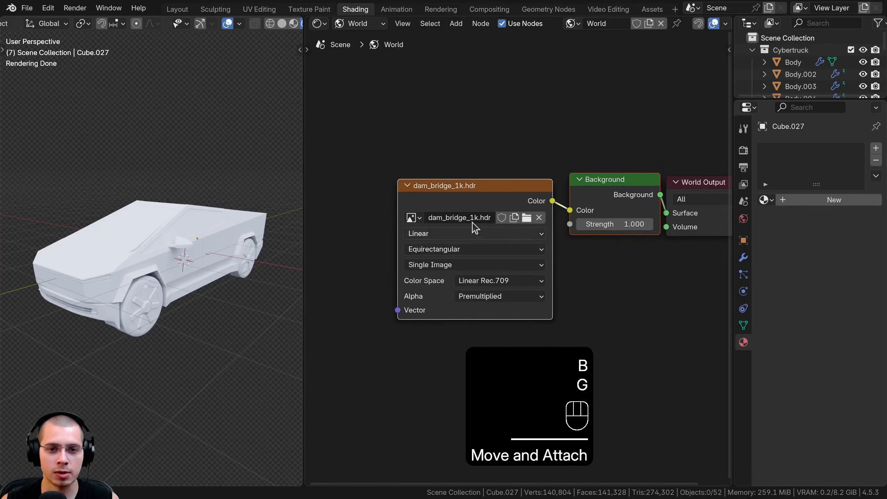
key(a)
drag(480, 203, 484, 196)
Search the installed add-ons in the preferences for "node".
click(48, 8)
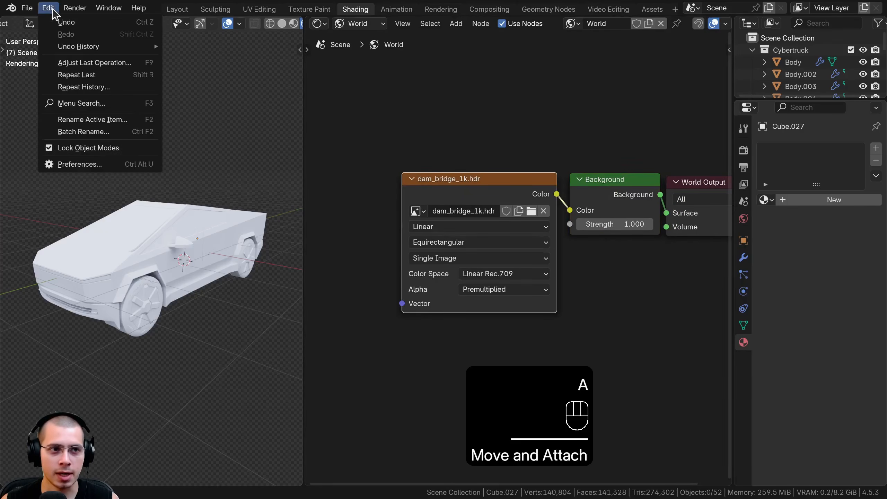
click(77, 164)
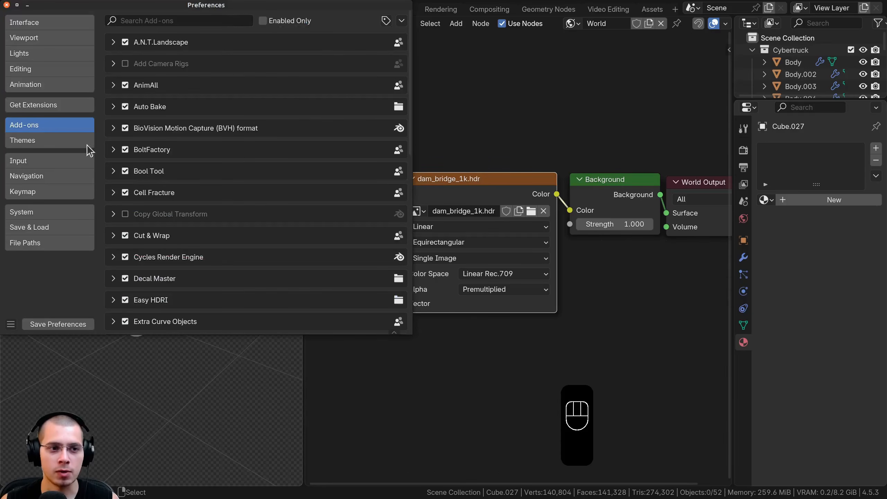
drag(168, 9, 326, 81)
click(333, 94)
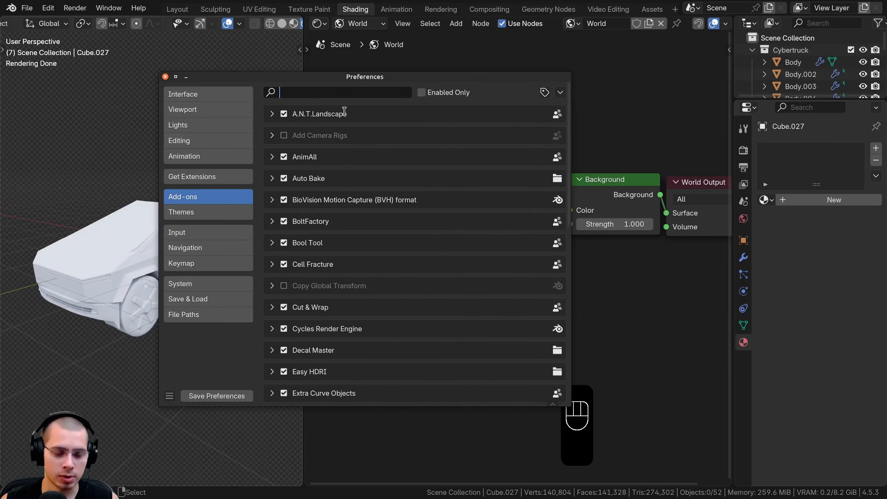
text(node)
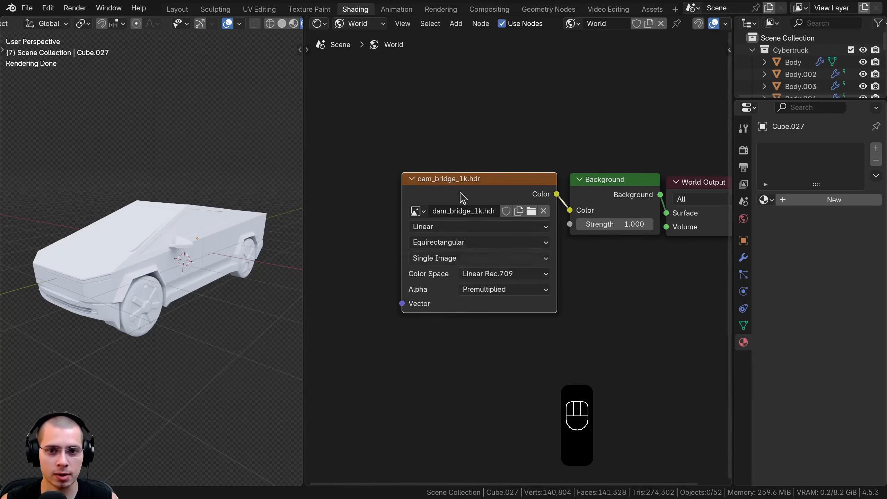
Add linked Texture Coordinate and Mapping nodes to the dam_bridge_1k.hdr texture node and arrange them beside it.
click(464, 196)
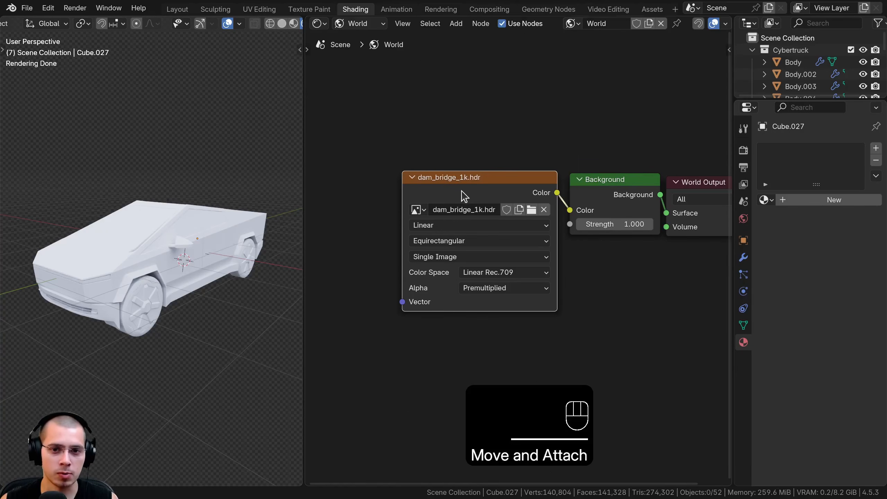
middle_drag(496, 200, 535, 193)
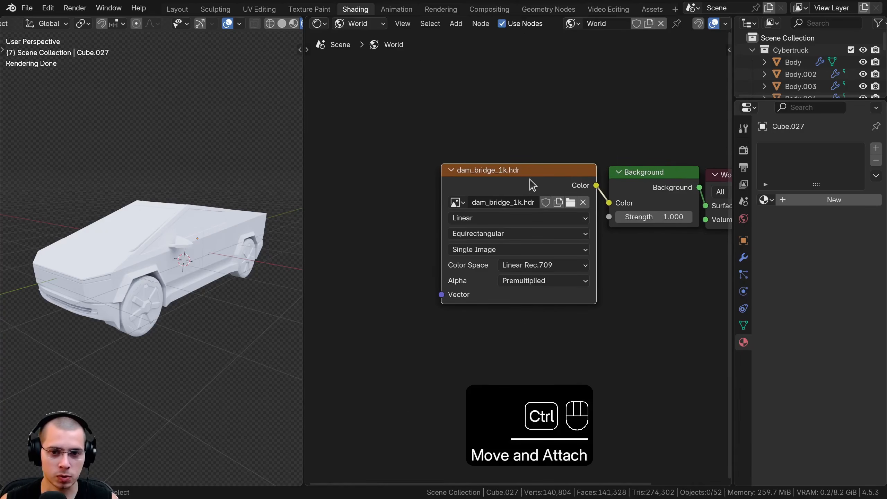
key(ctrl+t)
key(a)
drag(429, 209, 434, 193)
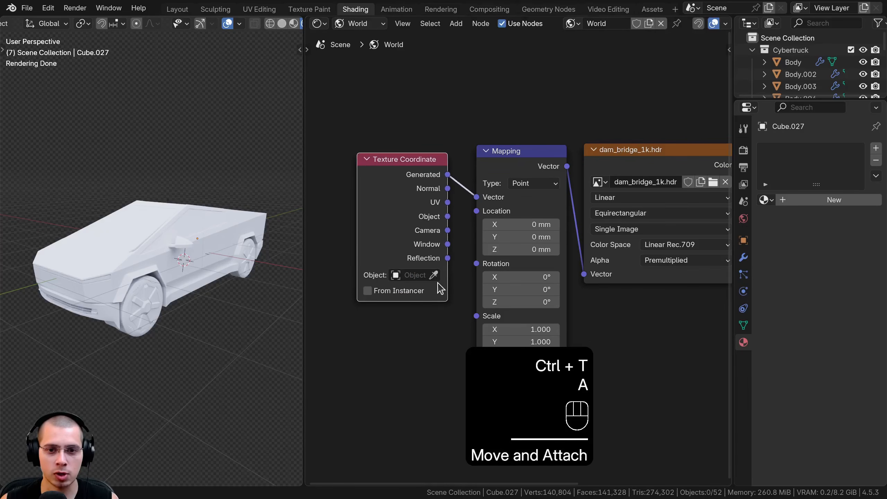
drag(400, 235, 405, 234)
middle_drag(206, 244, 197, 246)
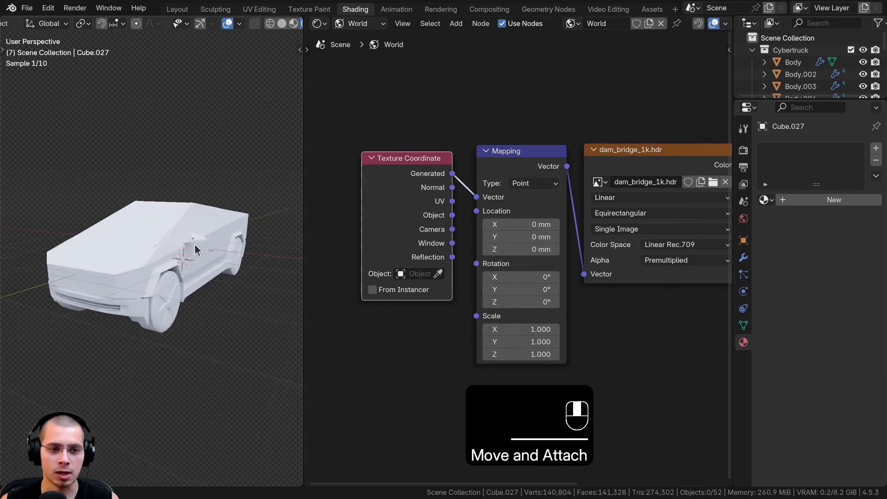
Rotate the world HDRI to about 203° on Z in the Mapping node, checking the lighting on the truck.
middle_drag(564, 336, 526, 334)
scroll(529, 340, up, 1)
drag(476, 306, 483, 306)
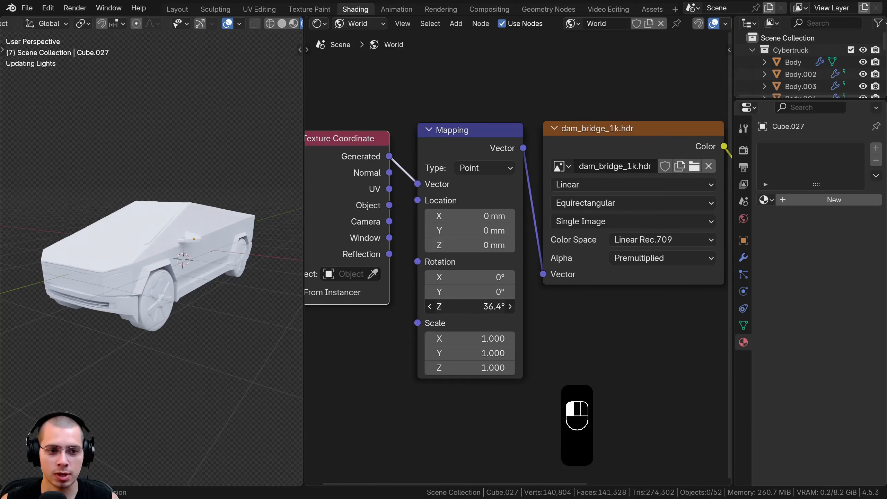
drag(484, 306, 466, 315)
middle_drag(216, 301, 177, 227)
scroll(198, 241, up, 2)
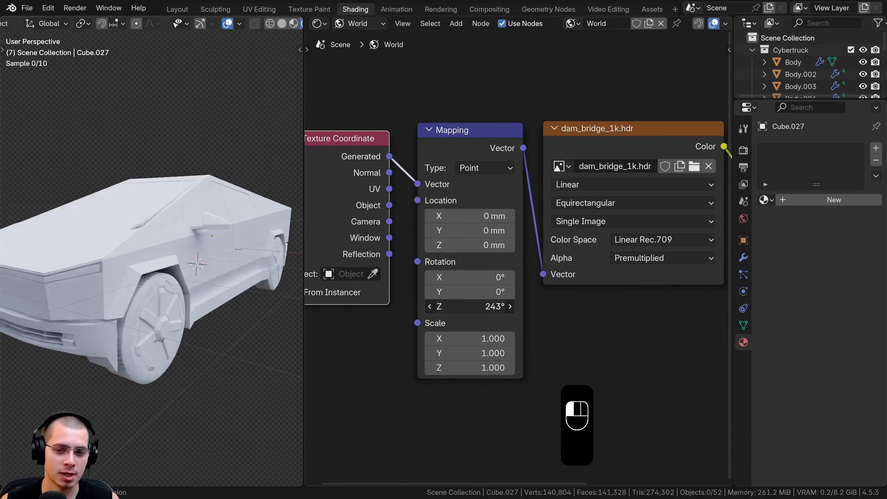
drag(467, 306, 461, 307)
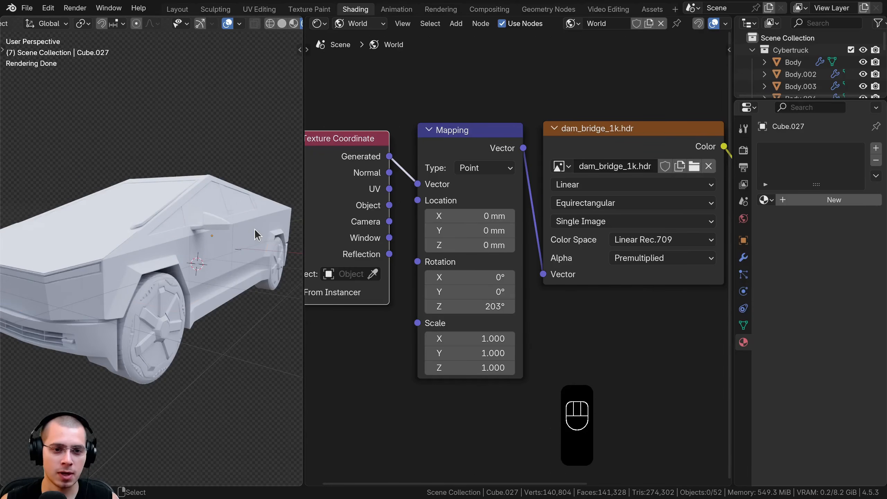
Give the truck's Body a new material named Metal with Metallic 1.000 and Roughness about 0.047.
click(257, 235)
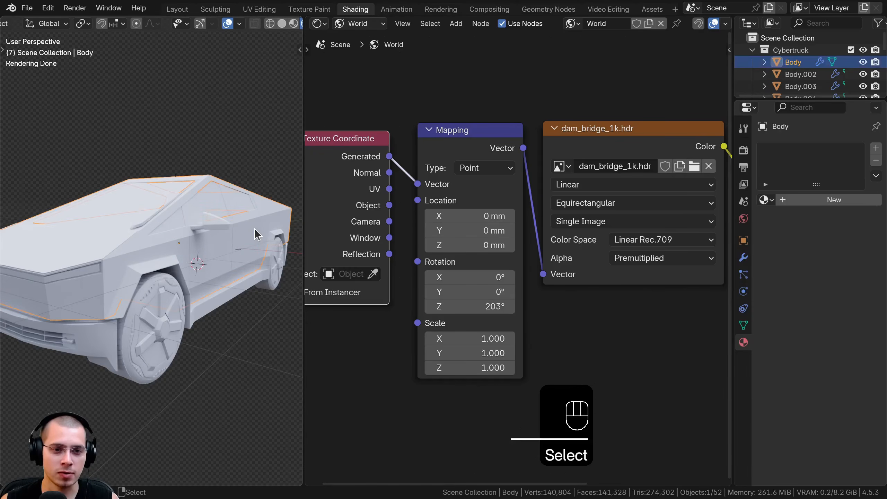
click(825, 201)
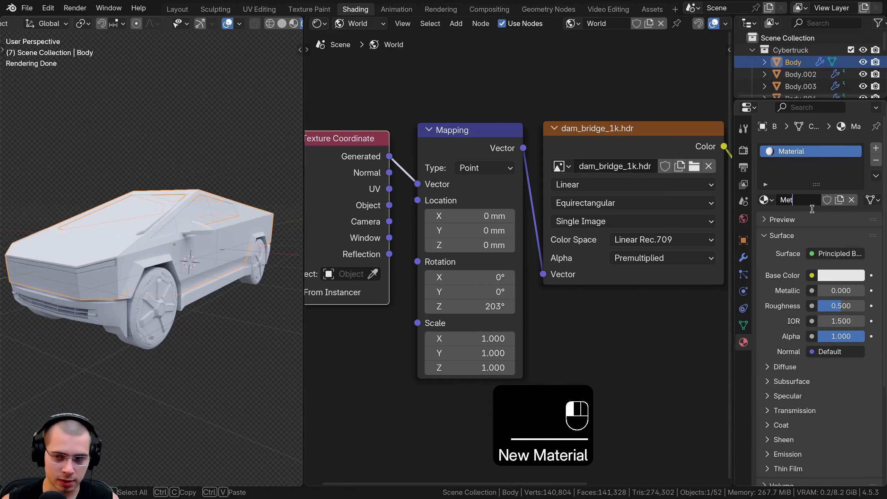
mouse_move(825, 291)
mouse_down()
mouse_move(868, 295)
mouse_move(823, 306)
mouse_up()
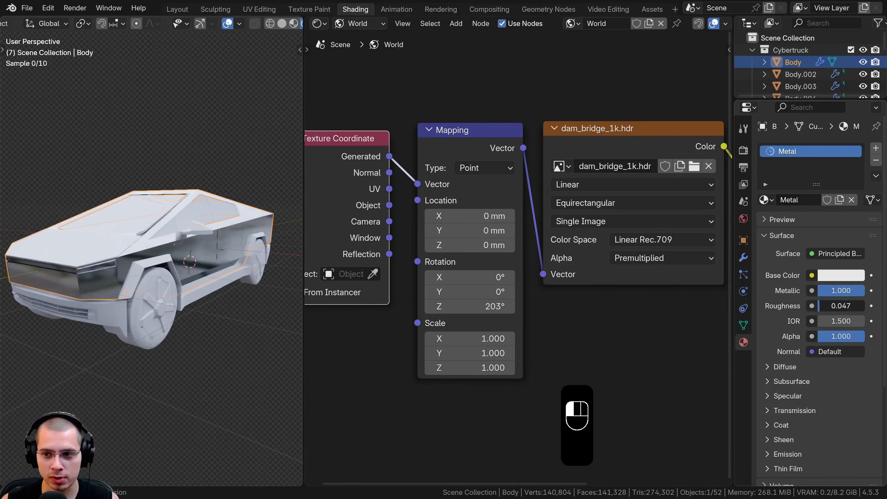
mouse_move(172, 302)
middle_down()
mouse_move(142, 294)
mouse_move(171, 293)
mouse_move(159, 301)
middle_up()
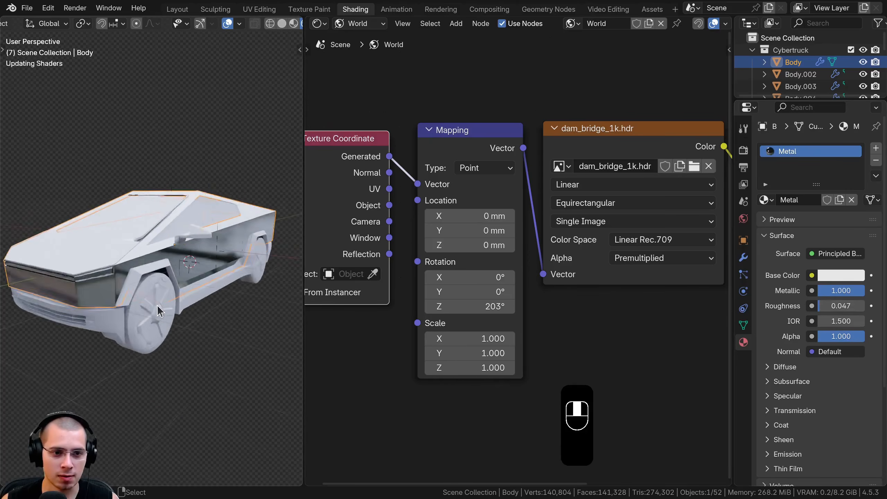
scroll(211, 310, up, 2)
scroll(211, 310, down, 1)
Raise the Metal material's roughness to about 0.2 and set the HDRI mapping's Z rotation to 240°.
drag(470, 306, 521, 307)
scroll(295, 304, down, 2)
drag(849, 310, 863, 311)
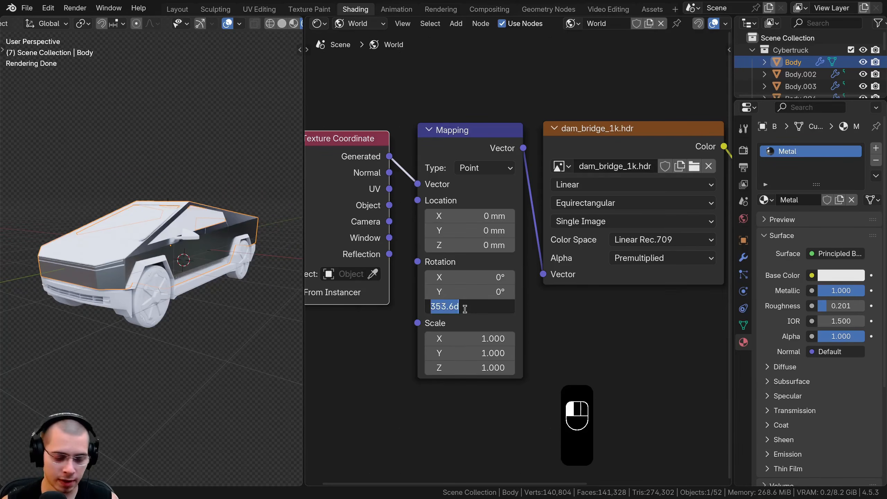
click(464, 307)
text(240)
key(Return)
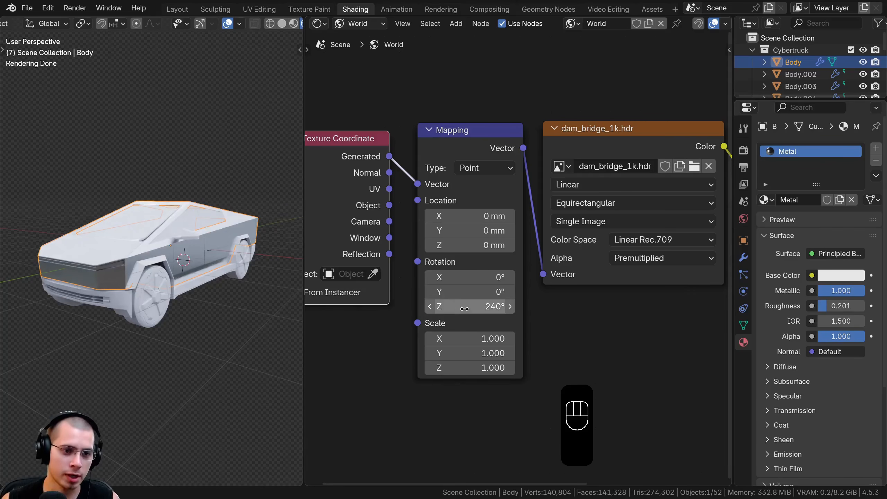
Switch the shader editor from World to Object to display the Body's Metal material nodes.
mouse_move(153, 282)
middle_down()
mouse_move(173, 280)
mouse_move(173, 192)
mouse_move(159, 280)
middle_up()
scroll(494, 264, down, 2)
click(350, 24)
click(353, 56)
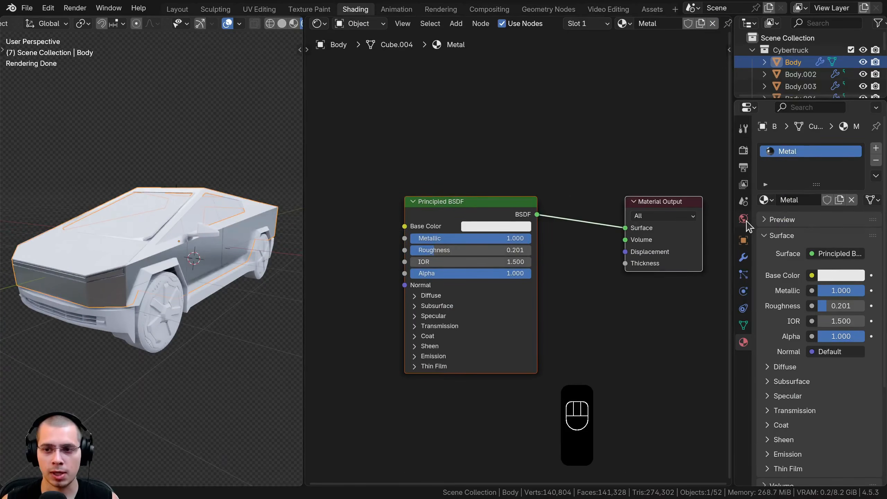
Show the World surface settings with the HDRI strength and widen the properties area.
click(748, 225)
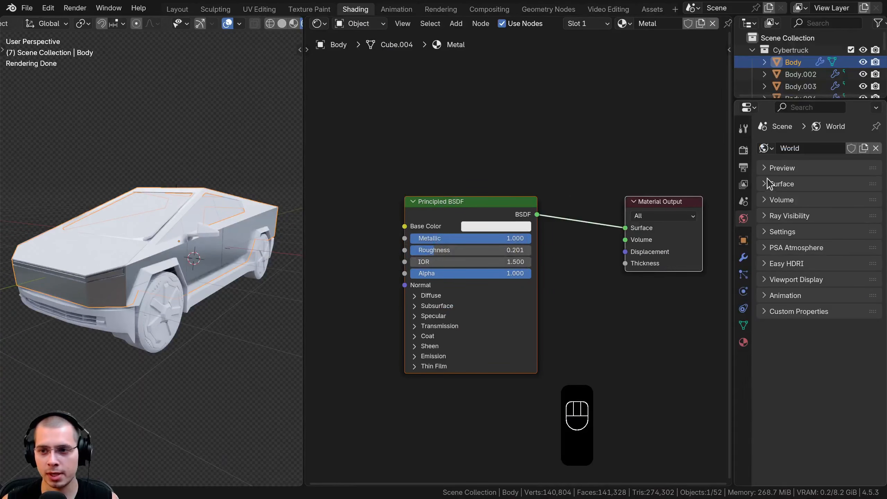
click(765, 185)
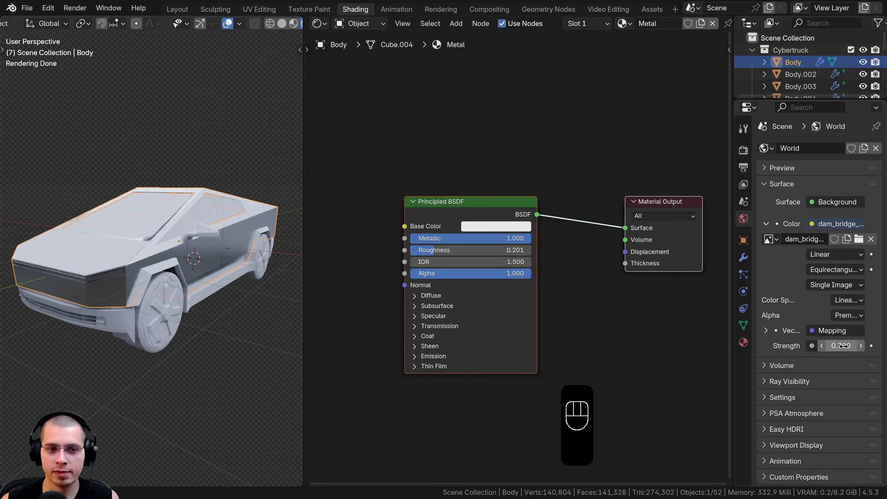
drag(735, 250, 700, 250)
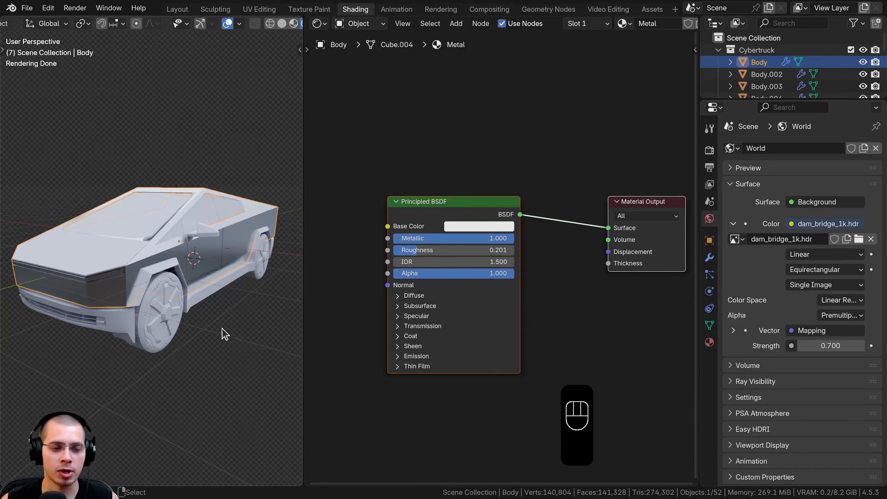
Save the file, enlarge the Shading viewport and return to the Layout workspace.
middle_drag(224, 333, 224, 301)
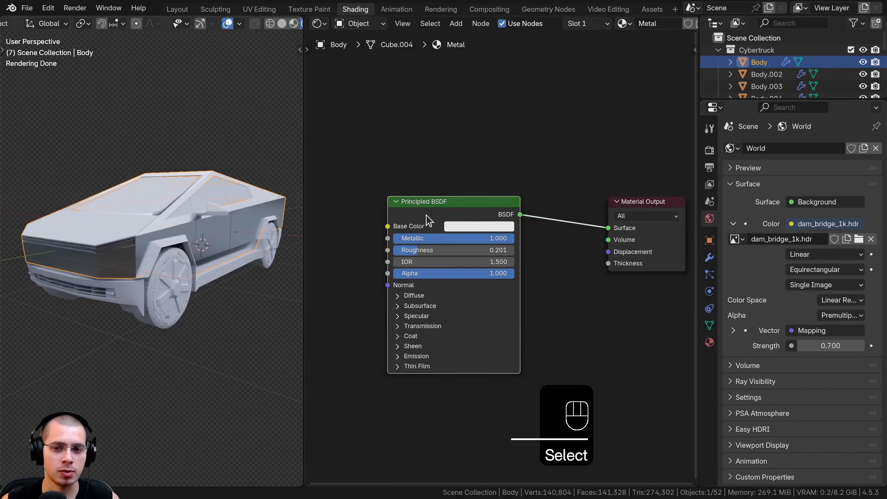
drag(428, 218, 503, 217)
key(ctrl+s)
drag(306, 206, 475, 207)
click(177, 9)
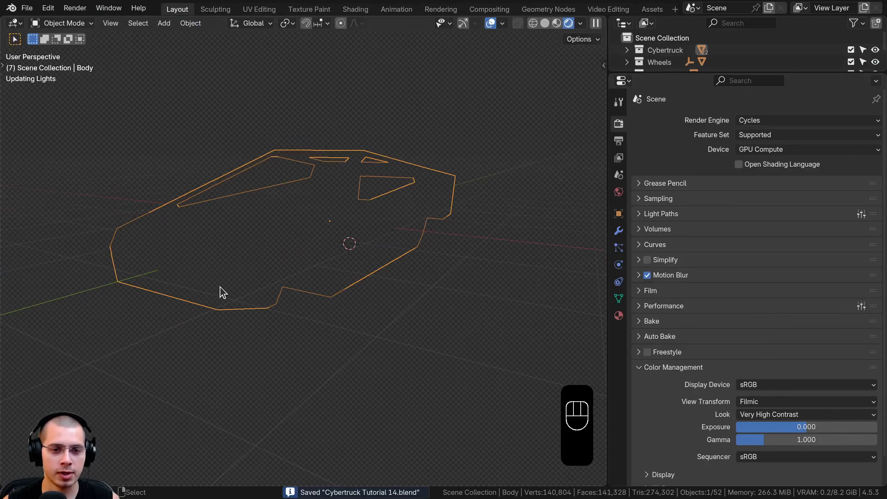
Add a camera and align it to a front three-quarter view of the truck.
key(shift+a)
mouse_move(283, 153)
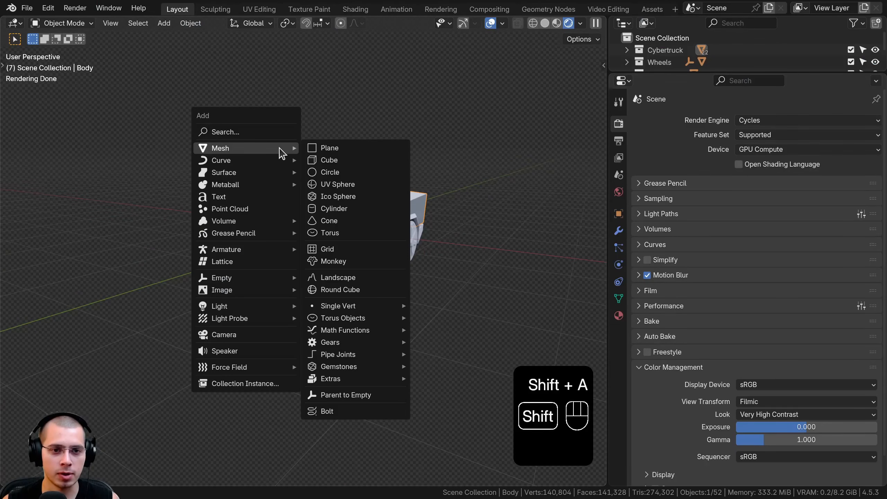
click(236, 337)
middle_drag(262, 314, 264, 305)
scroll(244, 210, up, 3)
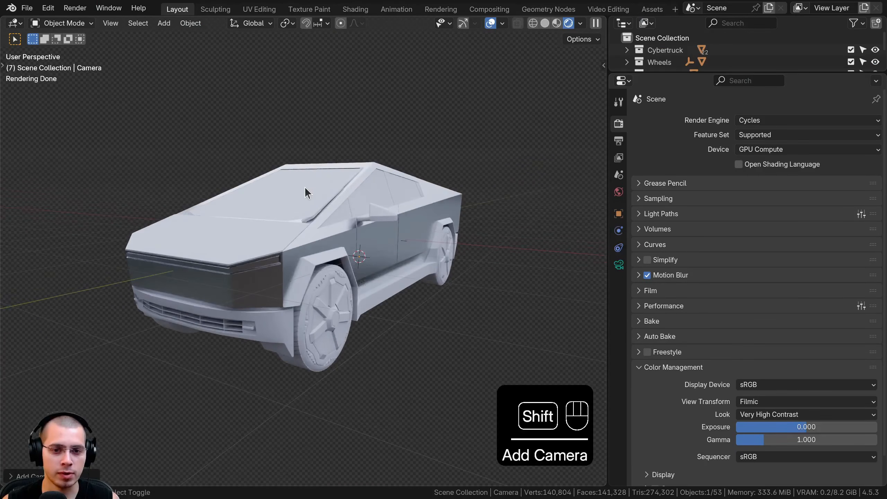
middle_drag(305, 186, 304, 250)
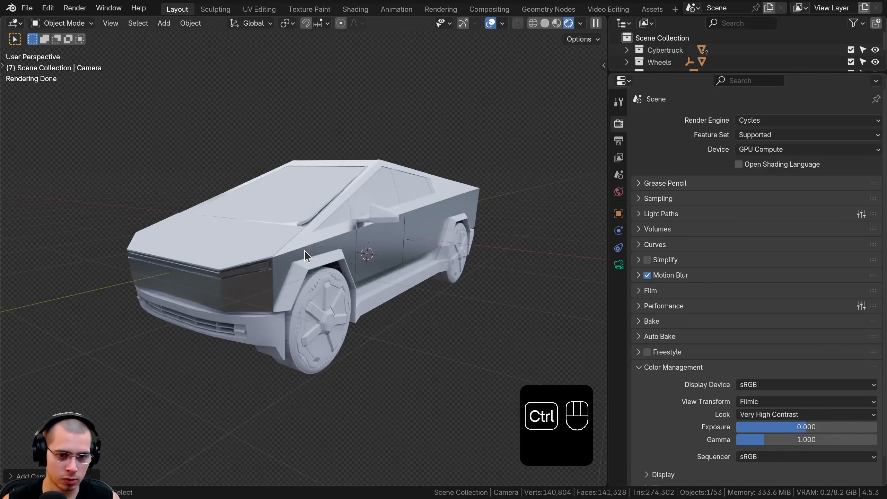
key(ctrl+alt+KP_0)
Move and slightly rotate the camera until the whole truck is centred inside its frame.
key(g)
key(z)
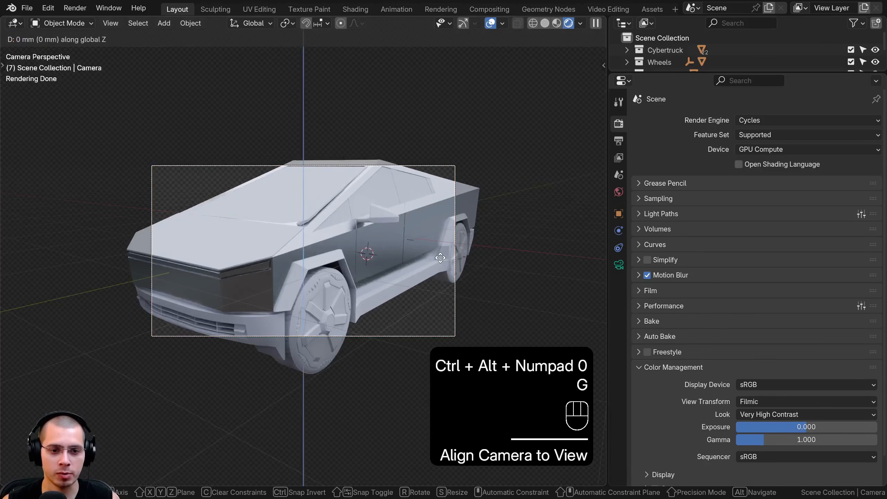
click(450, 301)
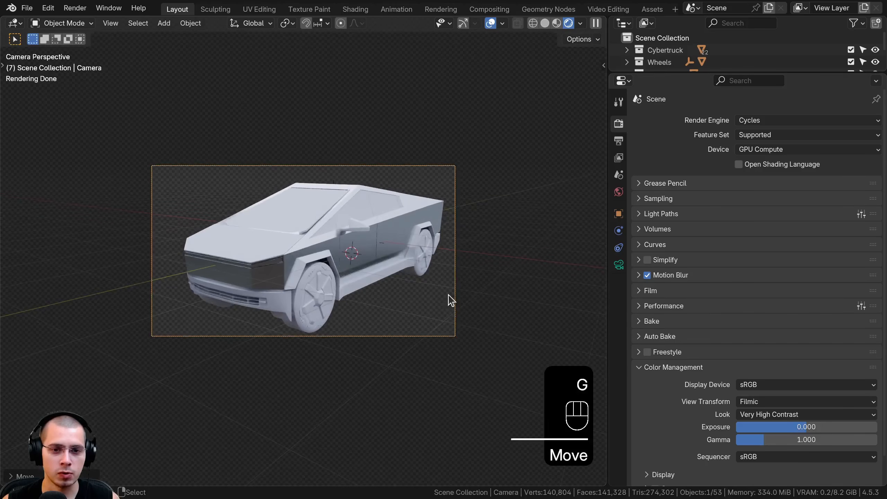
key(g)
key(r)
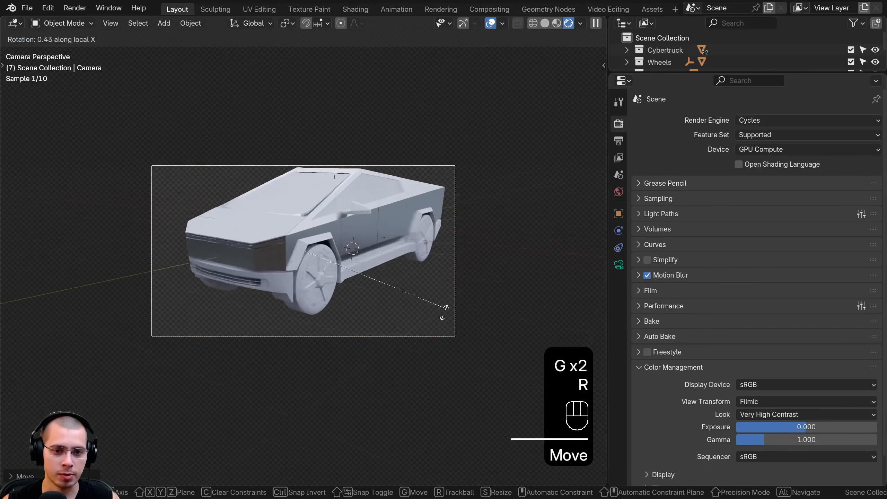
key(g)
key(z)
key(r)
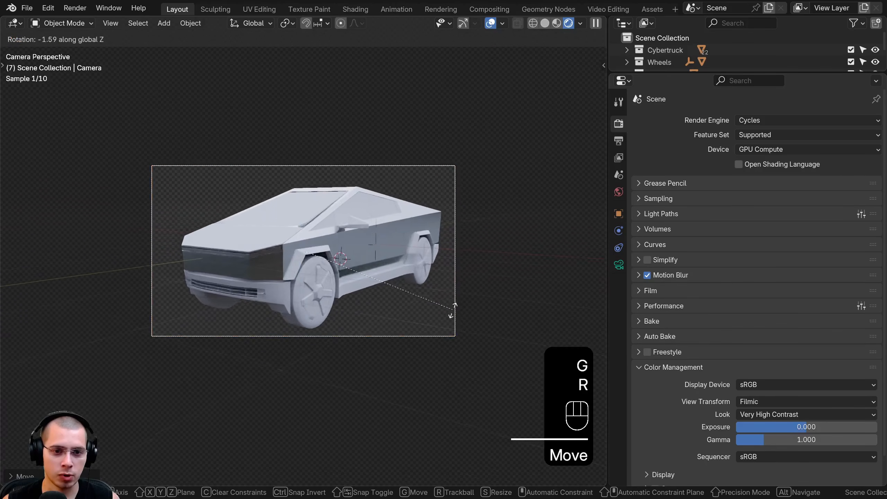
key(g)
click(451, 317)
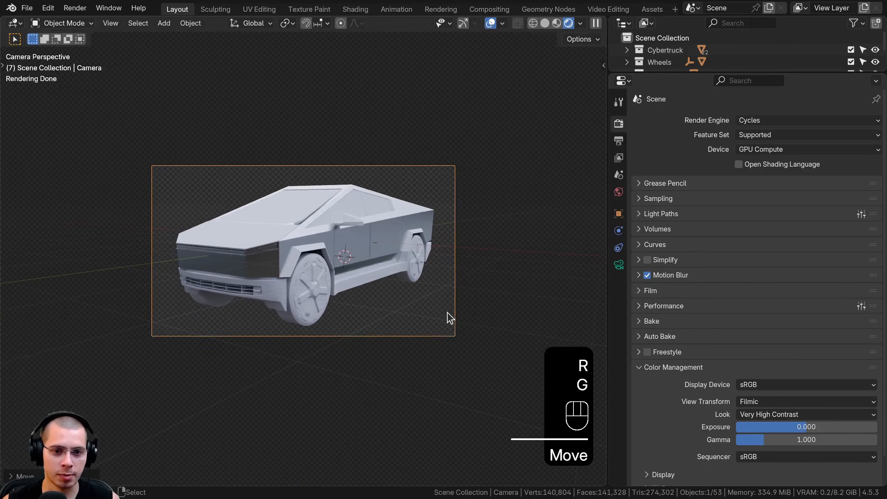
Set the camera's focal length to 60 mm and move it back so the whole truck fits the frame.
click(617, 266)
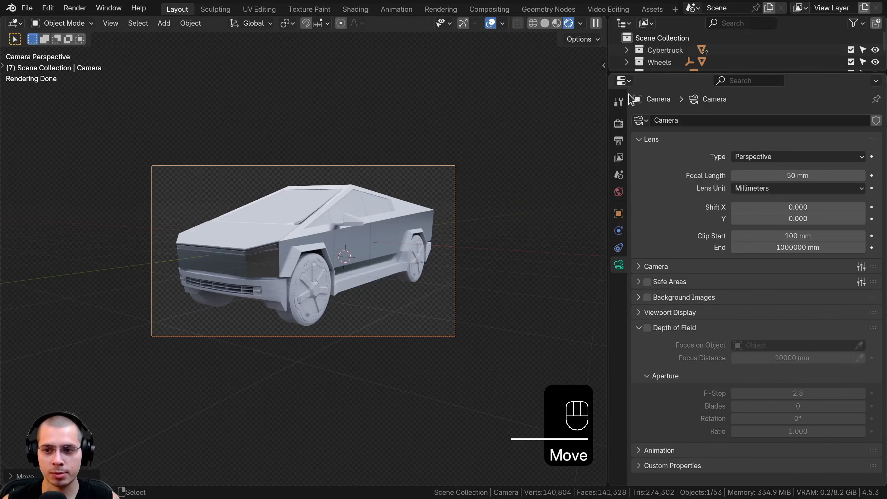
click(791, 175)
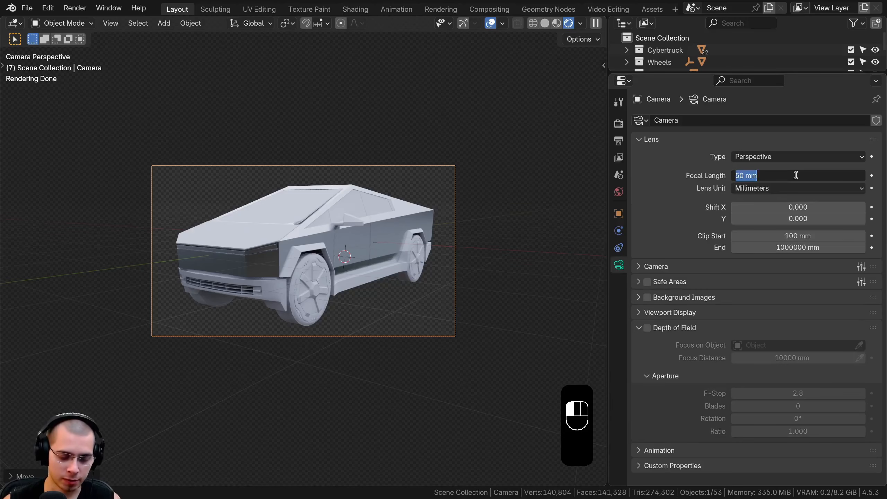
key(Return)
scroll(389, 253, up, 1)
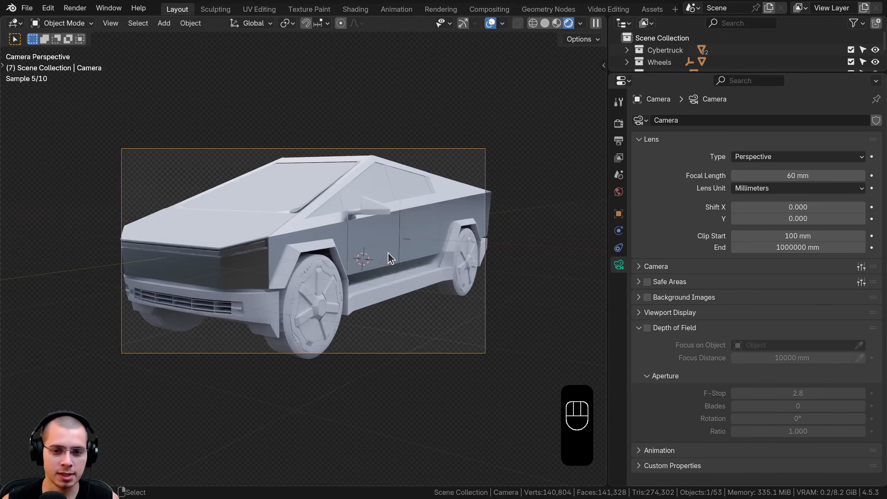
key(g)
click(405, 289)
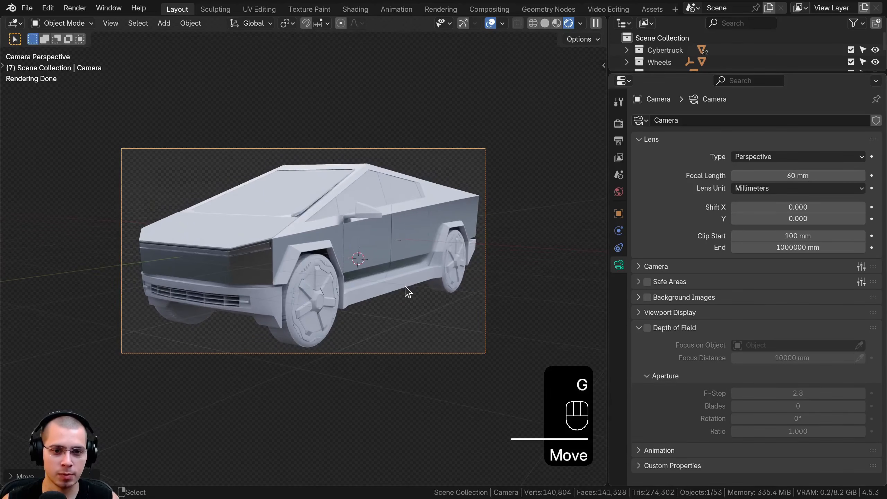
key(g)
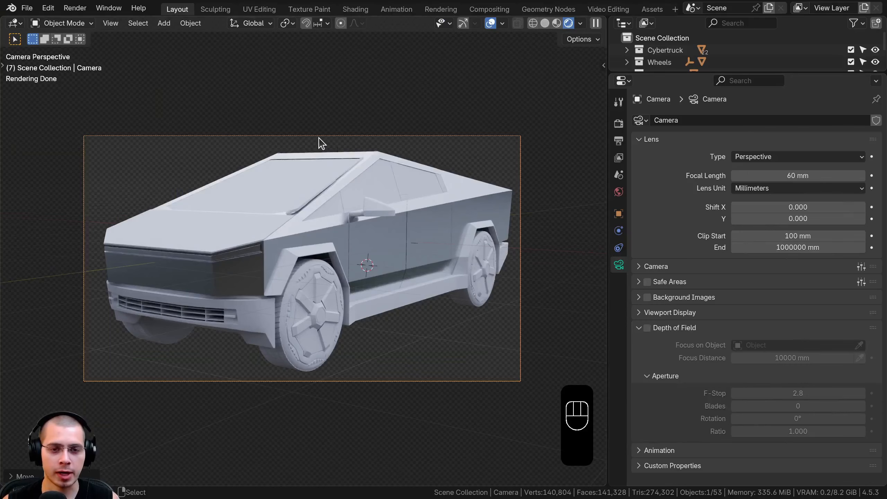
Add a plane as the ground, rotate it about 34° around Z and scale it far beyond the camera frame.
key(shift+a)
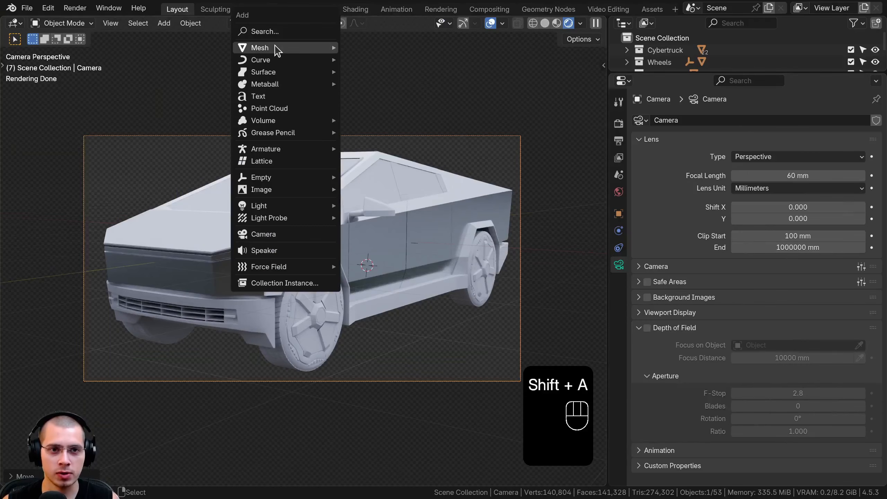
mouse_move(275, 51)
click(369, 44)
scroll(374, 255, down, 5)
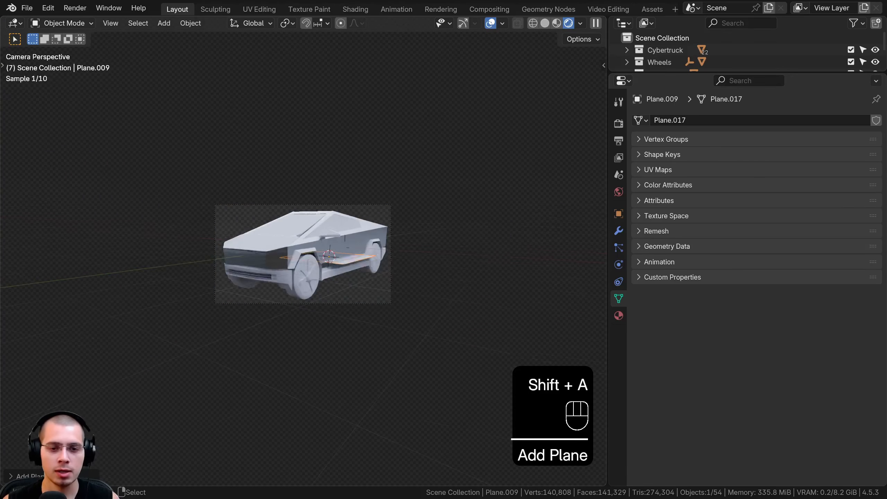
key(s)
key(r)
key(z)
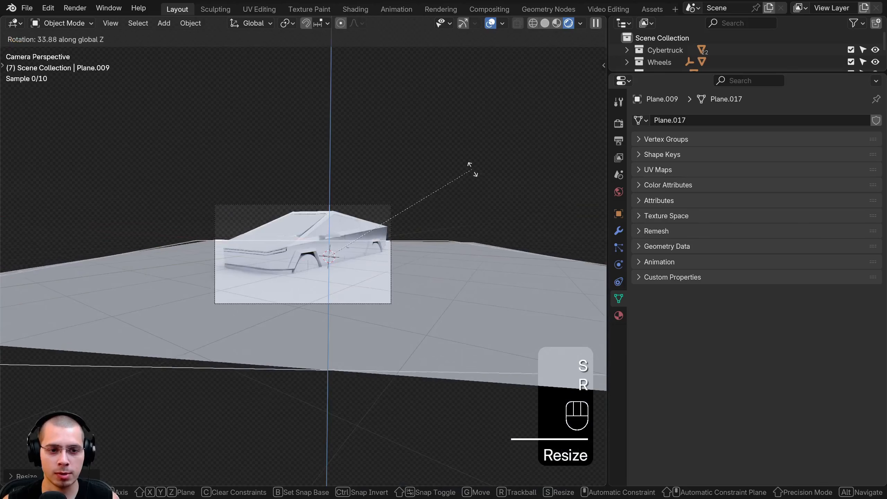
click(471, 168)
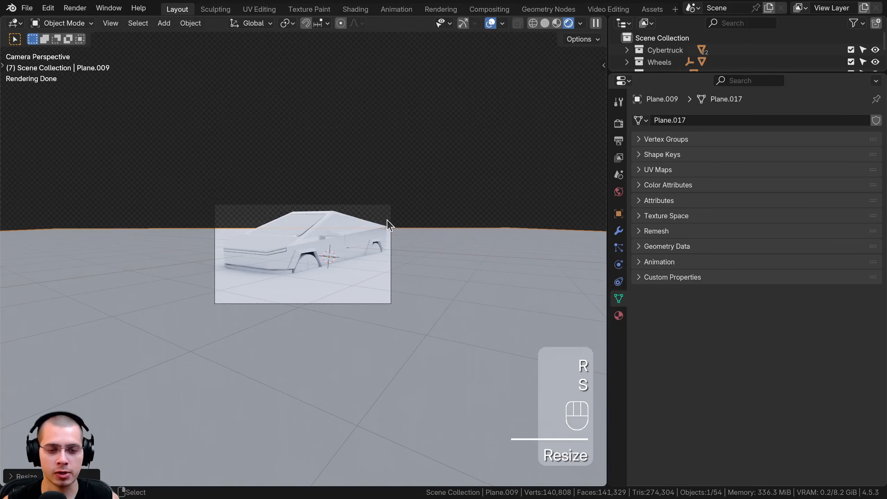
Lower the ground plane along the global Z axis to the bottom of the tyres, using a front wireframe view.
key(KP_1)
shift+middle_drag(378, 311, 337, 303)
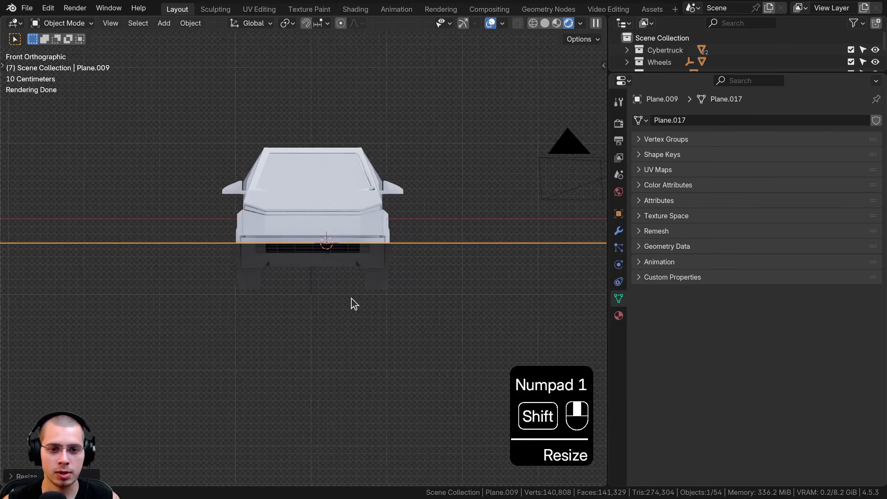
scroll(356, 248, up, 3)
key(z)
click(261, 273)
scroll(381, 189, up, 3)
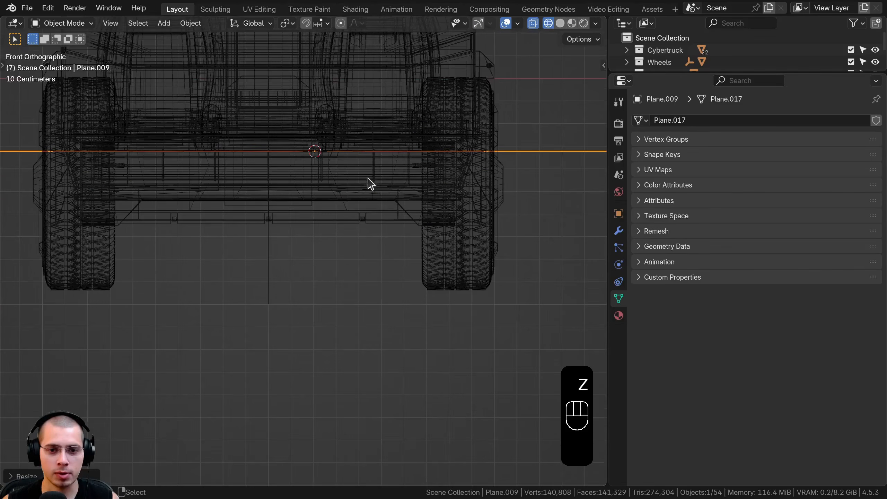
key(z)
click(670, 186)
key(z)
click(318, 191)
key(g)
key(z)
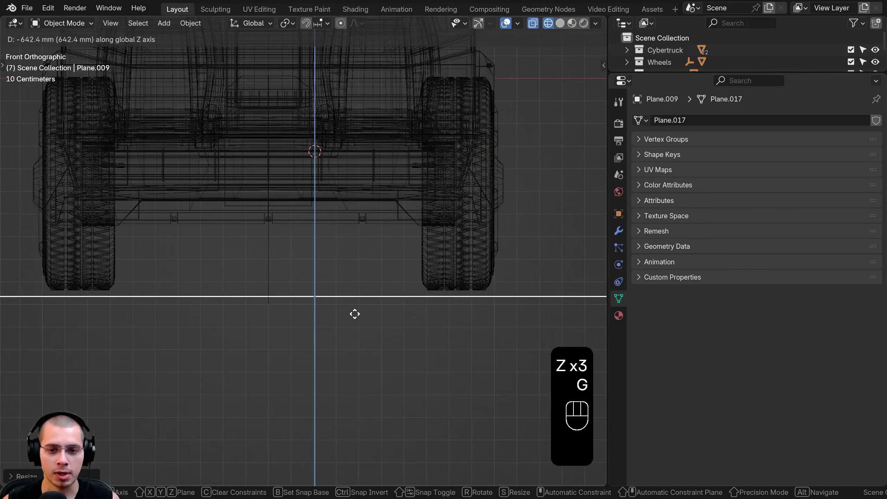
key(shift)
click(335, 290)
Return to the rendered camera view and give the ground plane a new material named Ground.
key(KP_0)
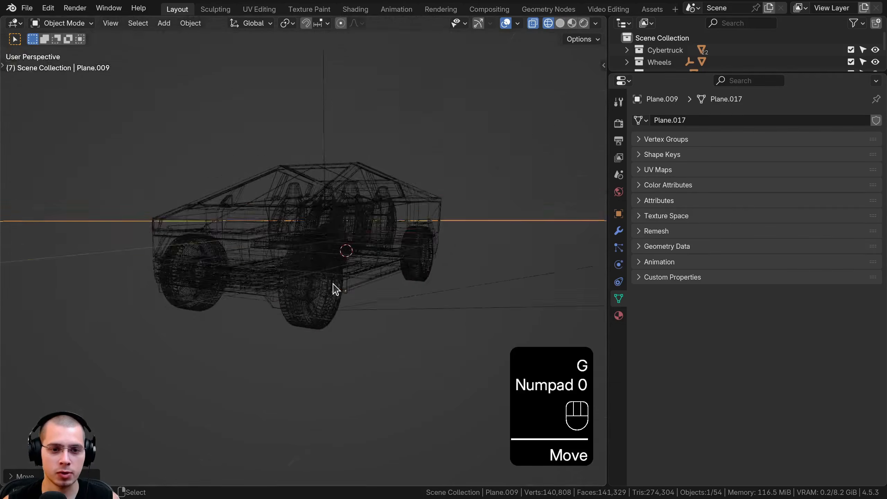
key(z)
click(362, 222)
scroll(360, 217, up, 3)
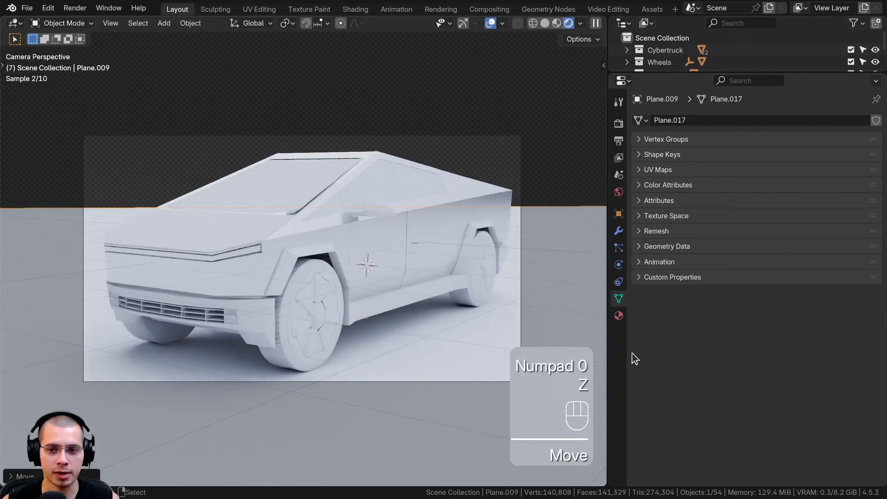
click(618, 315)
shift+middle_drag(488, 318, 439, 337)
click(773, 170)
double_click(684, 169)
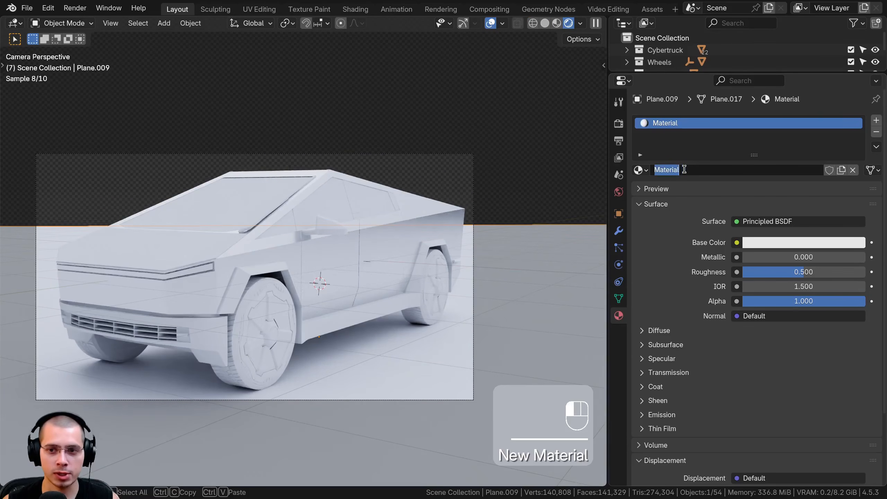
text(Ground)
key(Return)
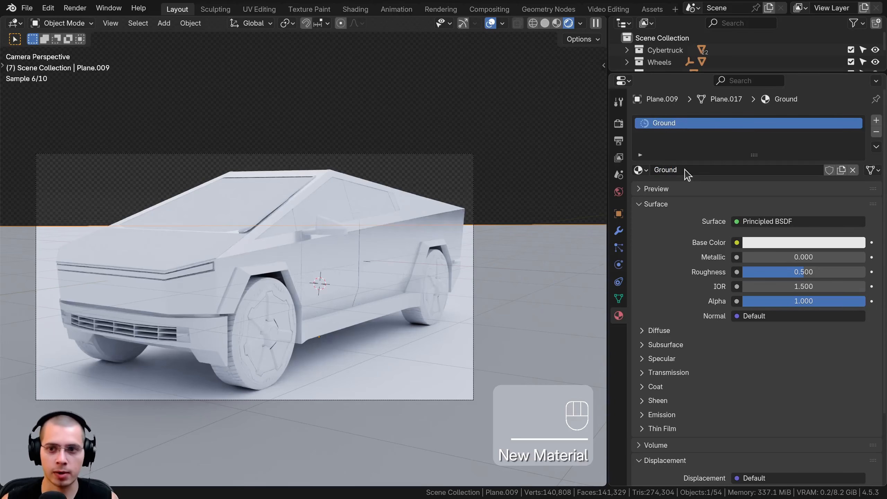
Set the Ground material's roughness to 1.000 and its base color to black.
drag(752, 273, 870, 277)
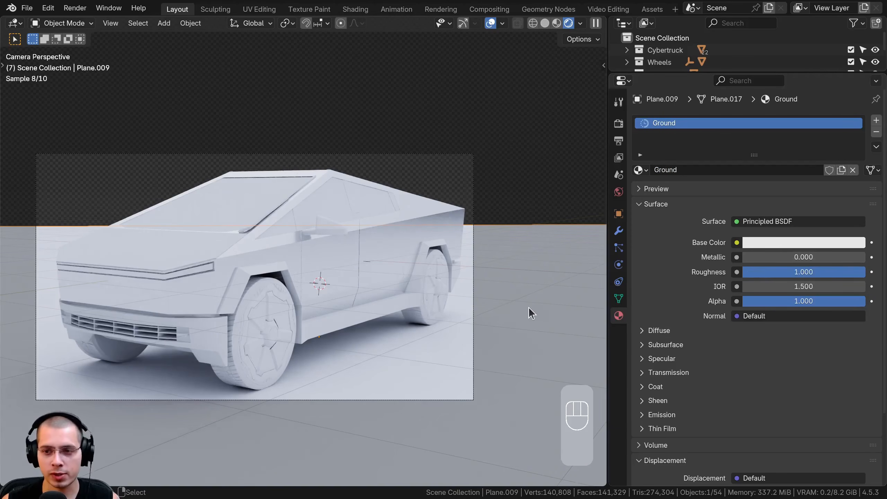
click(761, 246)
drag(857, 81, 857, 142)
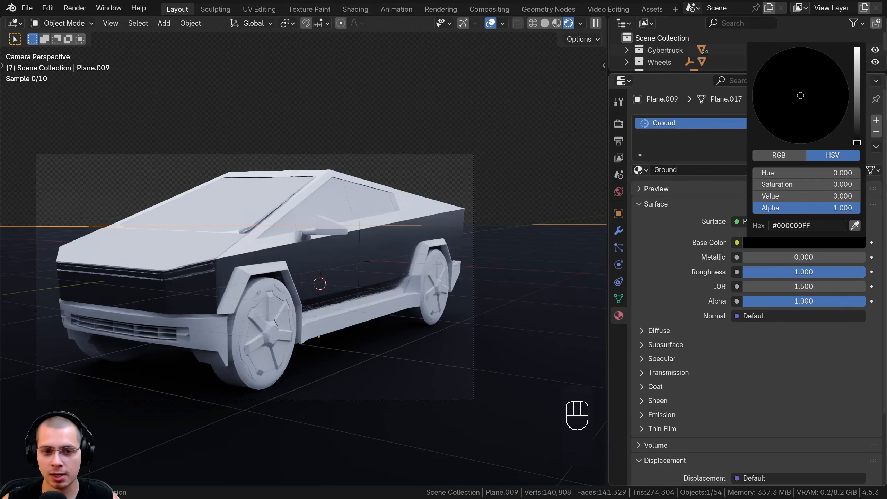
scroll(552, 279, up, 1)
shift+middle_drag(551, 281, 579, 274)
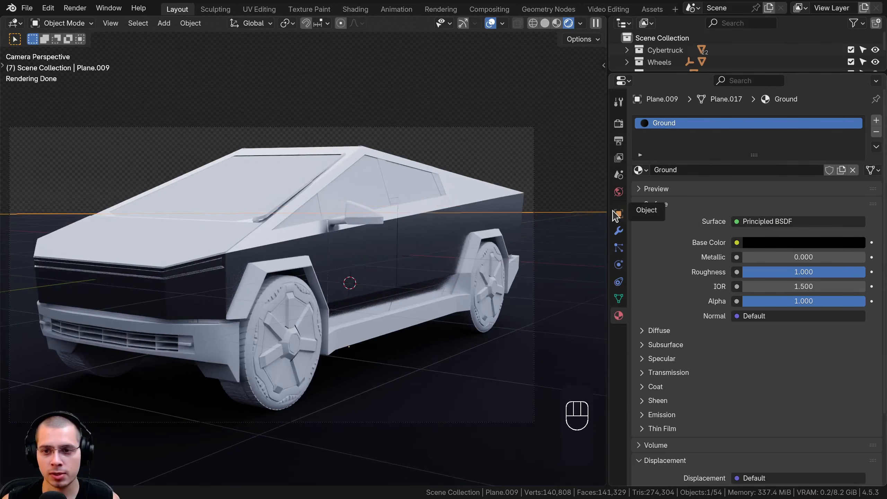
Make the ground plane a Shadow Catcher in its object visibility settings.
click(618, 214)
click(639, 247)
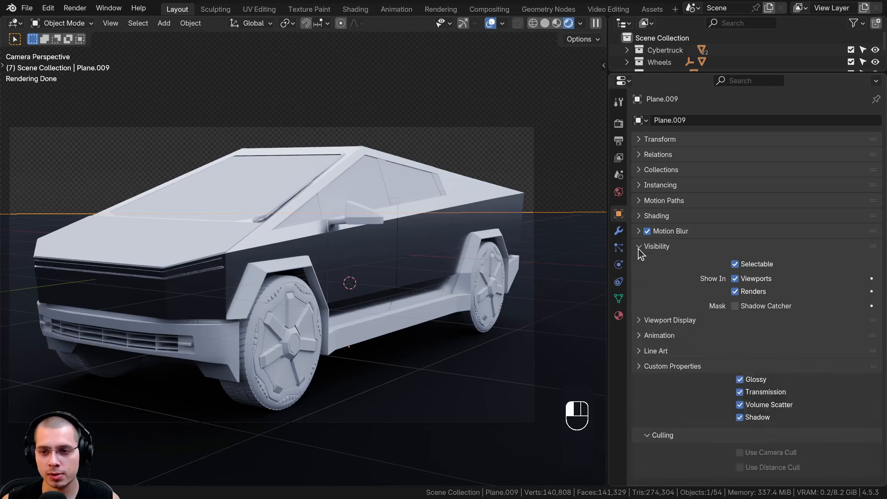
click(737, 306)
scroll(415, 335, up, 4)
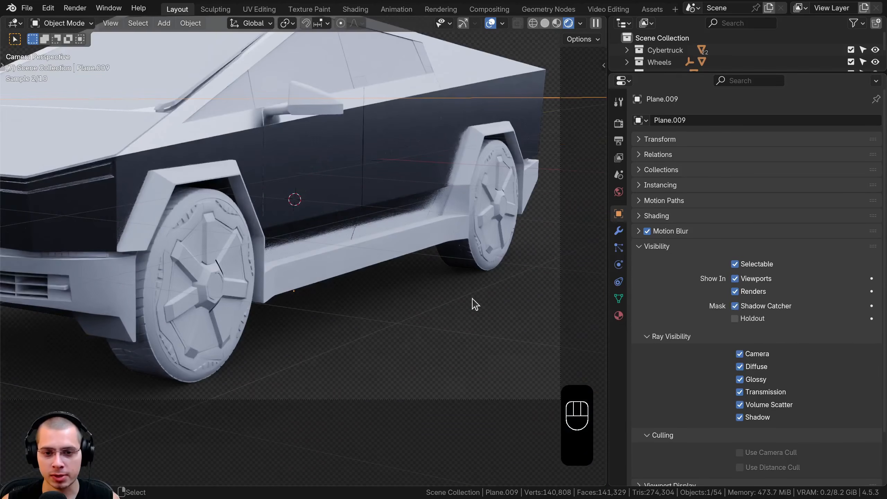
scroll(444, 309, down, 3)
key(a)
shift+middle_drag(348, 223, 406, 263)
scroll(396, 266, up, 1)
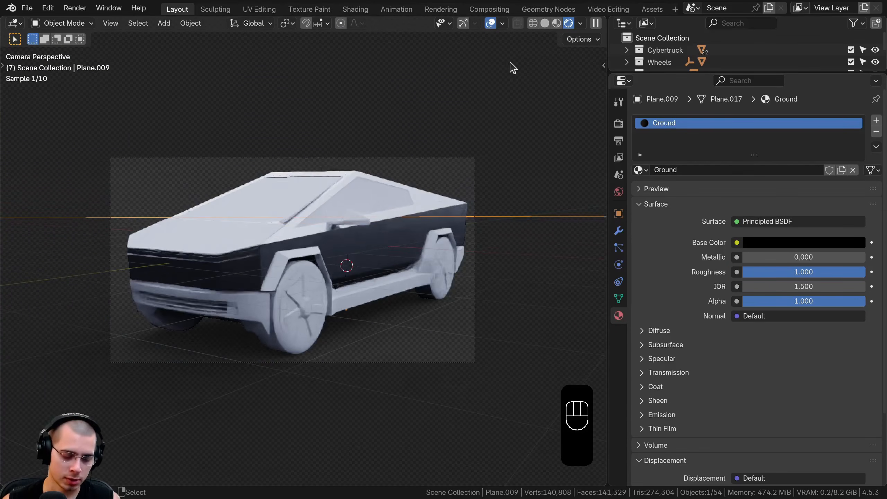
Set a render region enclosing the whole camera frame and save the file.
key(ctrl+b)
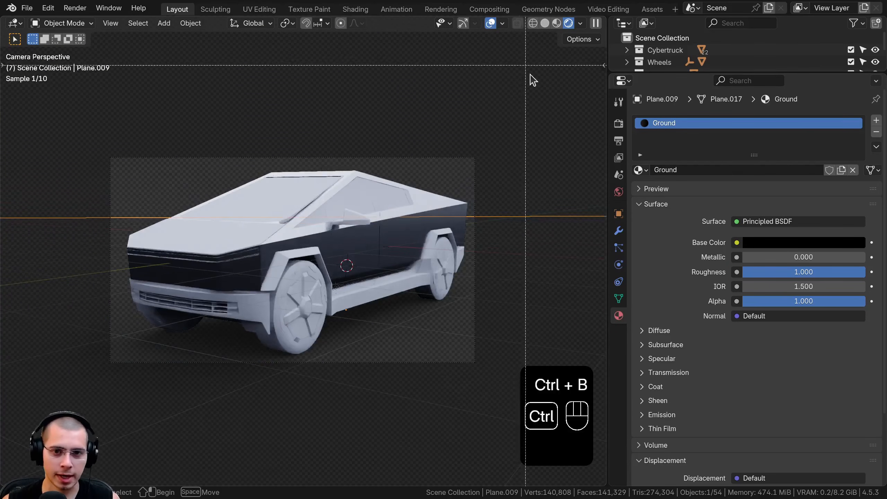
key(ctrl+b)
drag(555, 129, 215, 371)
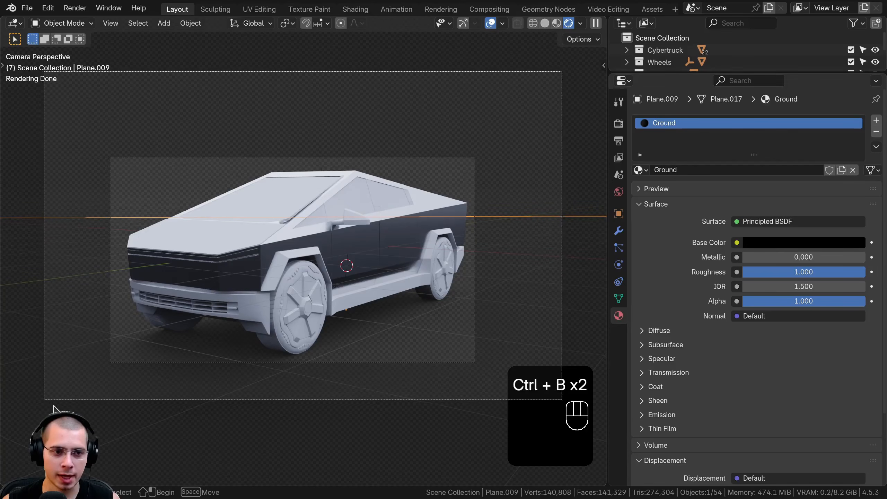
scroll(157, 177, up, 2)
shift+middle_drag(265, 165, 287, 153)
scroll(287, 153, down, 1)
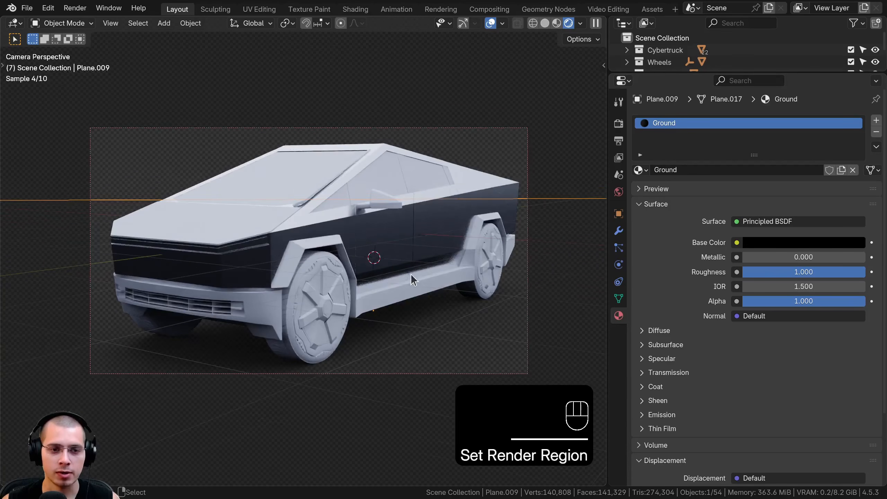
key(ctrl+s)
shift+middle_drag(407, 297, 407, 288)
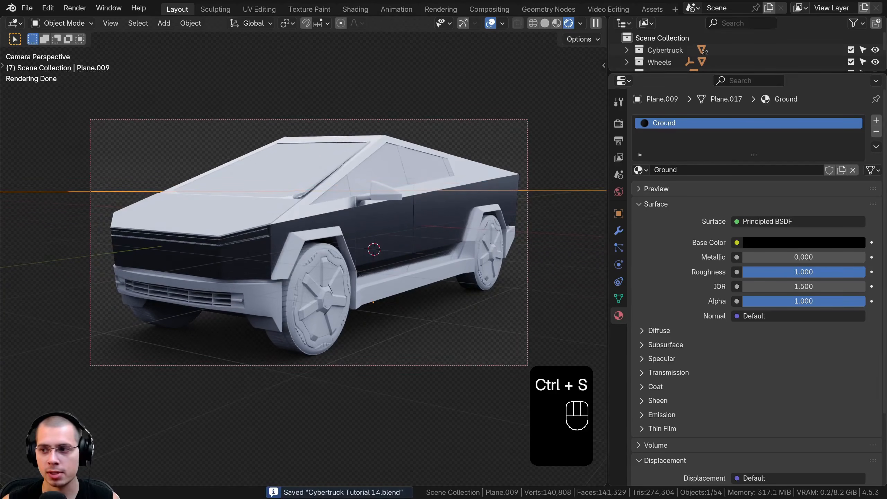
Add a Sun light, move it above the truck and tilt it freely.
key(a)
key(shift+a)
mouse_move(373, 263)
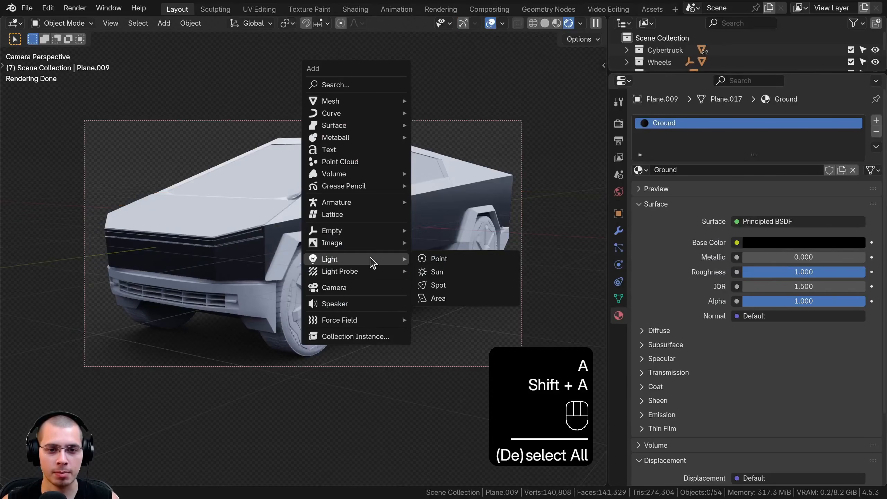
click(438, 273)
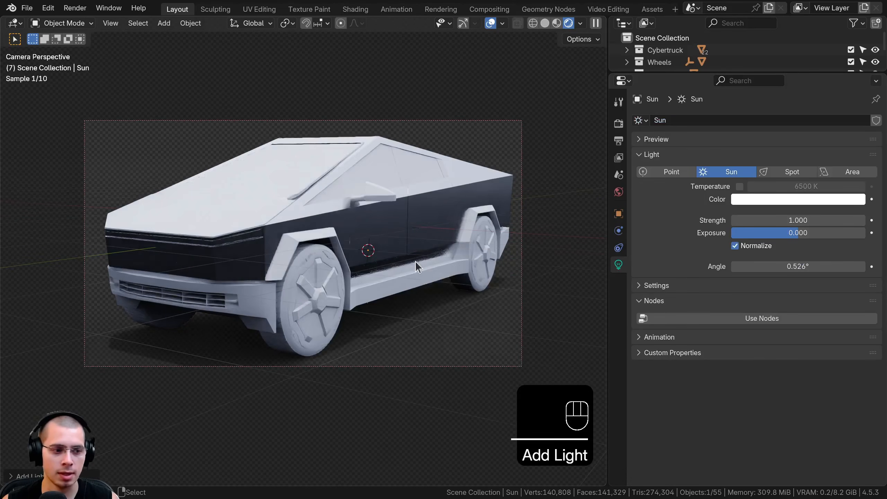
scroll(415, 261, down, 5)
key(g)
click(456, 125)
key(r)
key(r)
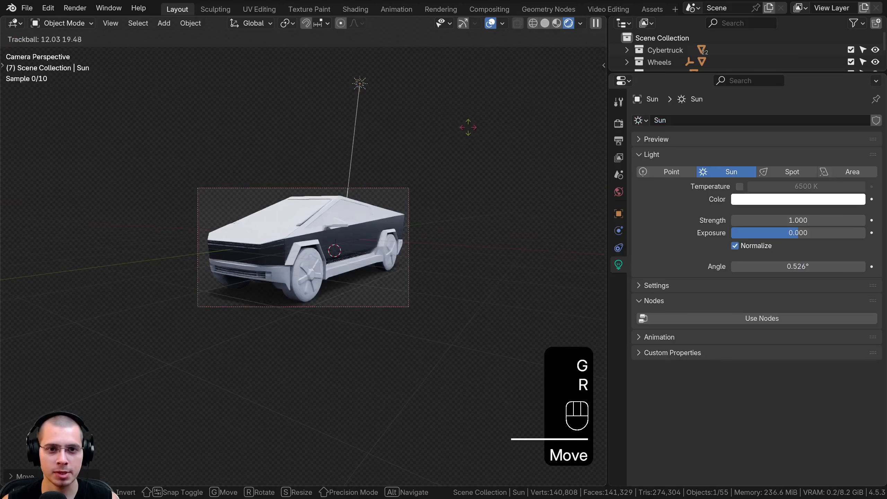
click(471, 127)
Reposition the sun above the truck from a side view and set its strength to 2.
middle_drag(385, 196, 452, 227)
key(r)
key(g)
click(449, 258)
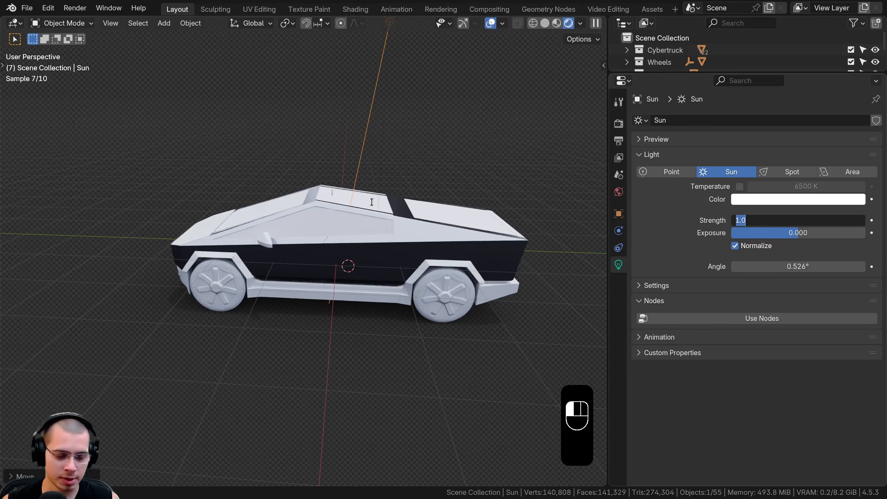
text(2)
key(Return)
Compare the camera view with and without the sun by hiding and unhiding the light.
middle_drag(327, 225, 446, 216)
key(KP_0)
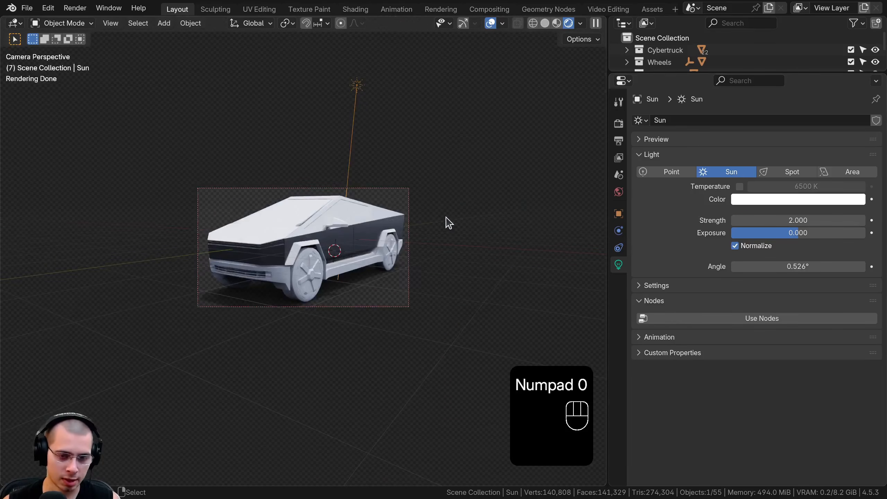
key(h)
key(alt+h)
key(h)
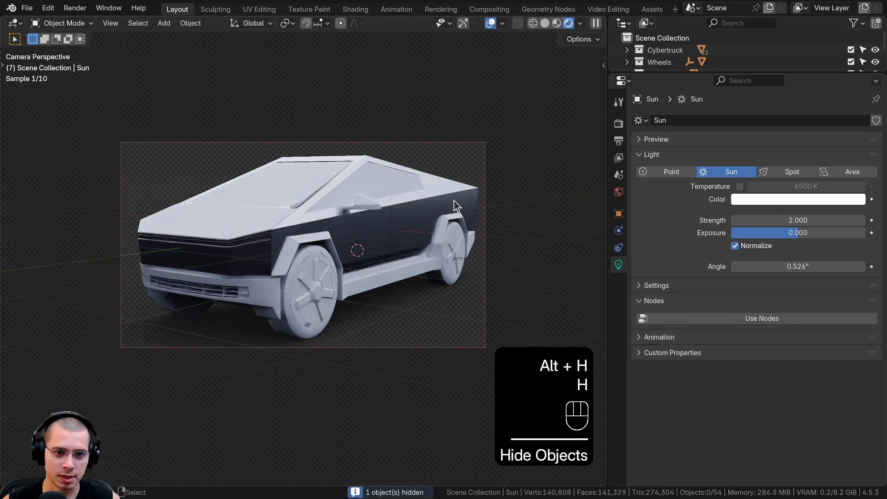
key(alt+h)
Tilt the sun further with a free trackball rotation to adjust how it lights the truck.
scroll(468, 171, down, 3)
key(r)
key(r)
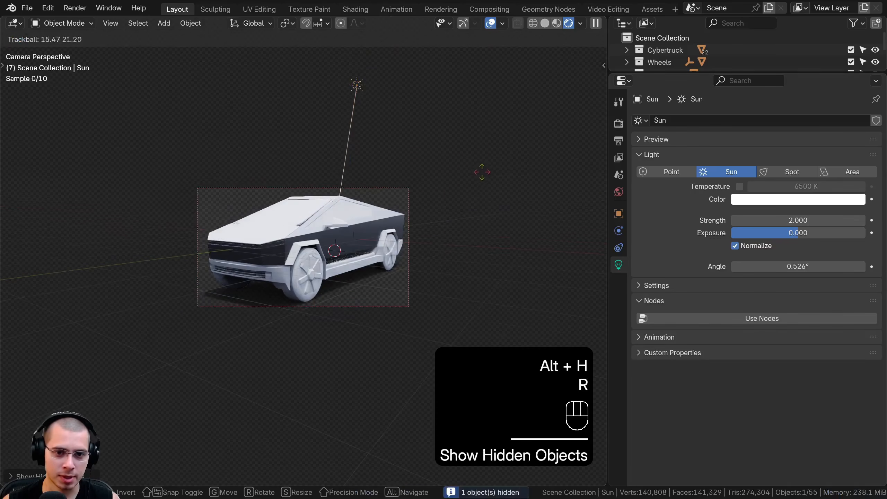
click(468, 185)
scroll(466, 188, up, 3)
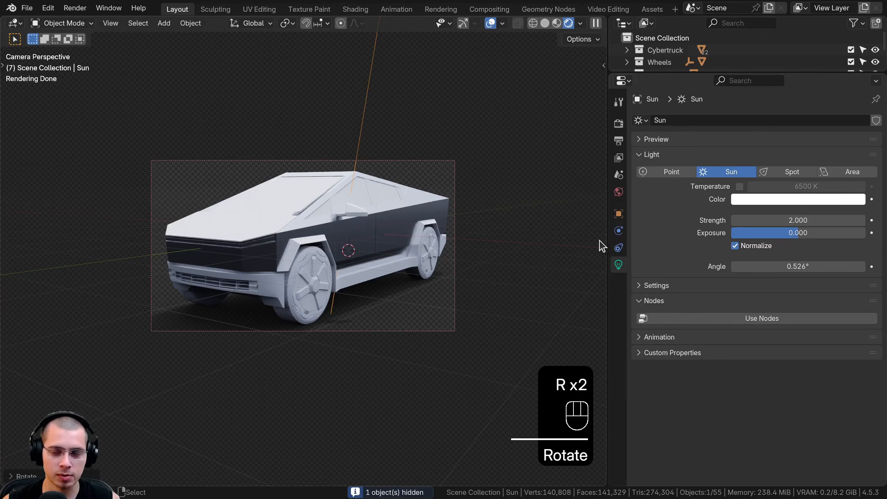
Set the sun's angle to 85° for softer shadows and deselect the light.
drag(799, 266, 817, 266)
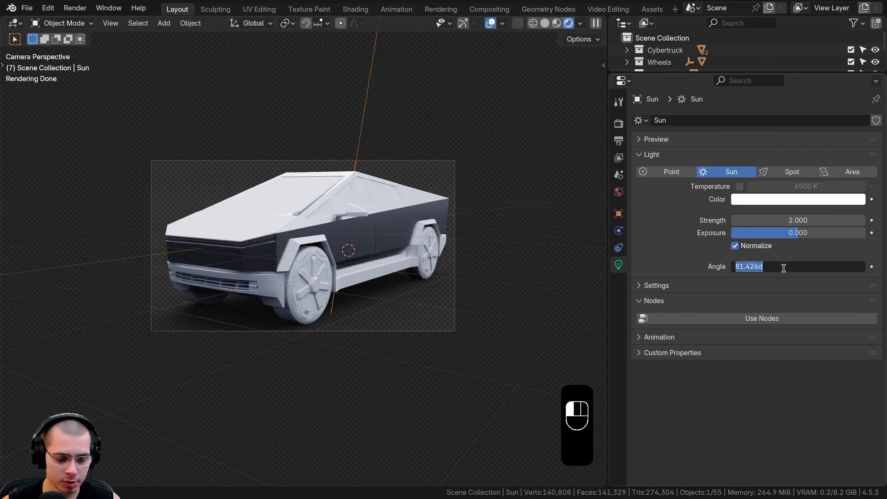
key(Return)
key(alt+a)
scroll(311, 173, up, 2)
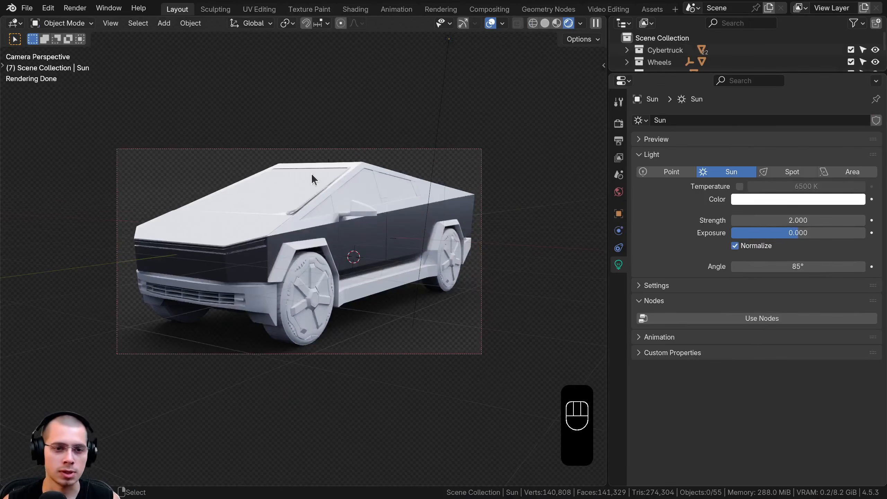
Add an Area light and move it in front of and above the truck's nose.
key(shift+a)
mouse_move(311, 174)
mouse_move(277, 204)
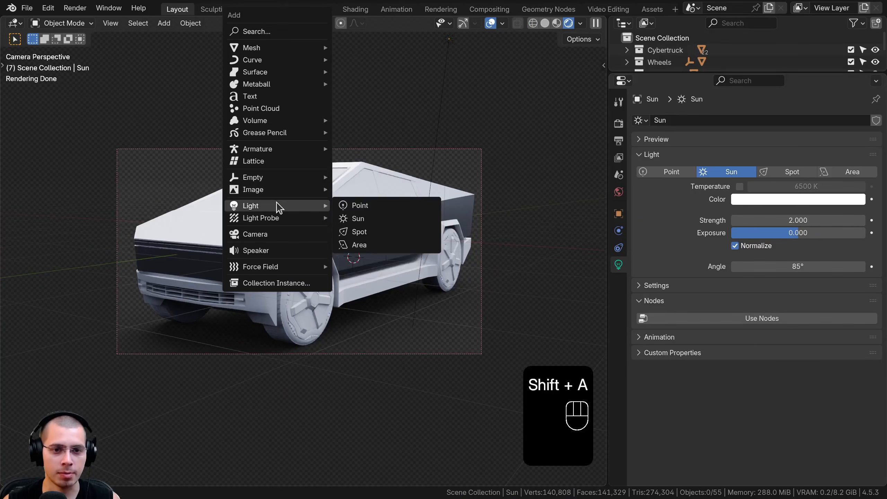
click(386, 248)
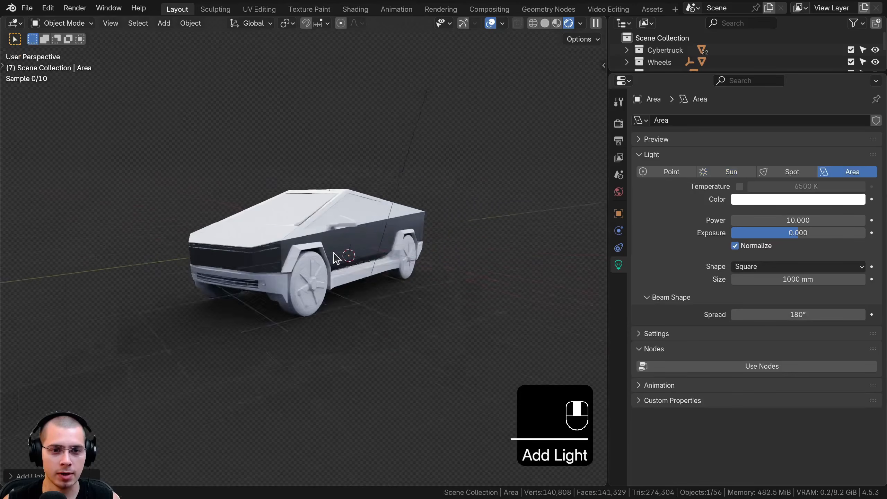
middle_drag(334, 253, 388, 287)
scroll(389, 287, down, 4)
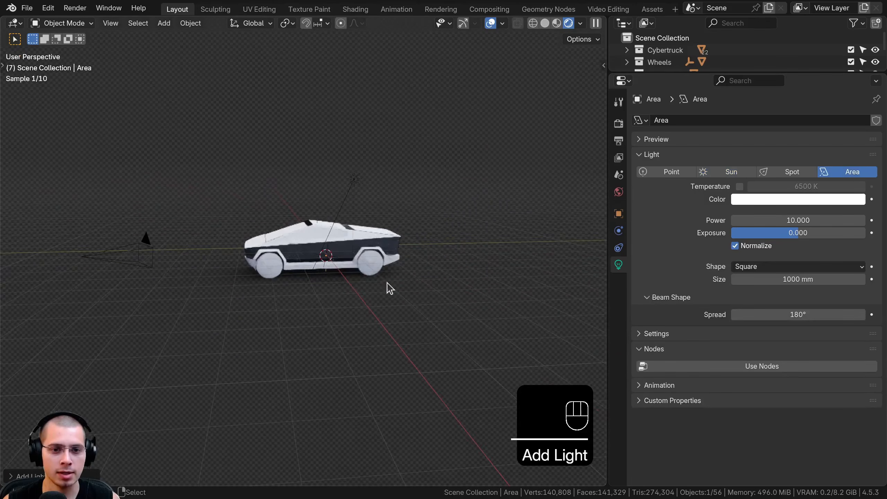
key(g)
click(294, 248)
Scale up the area light, rotate it about 72° to face the truck's front, and move it slightly farther away.
key(s)
click(368, 239)
key(r)
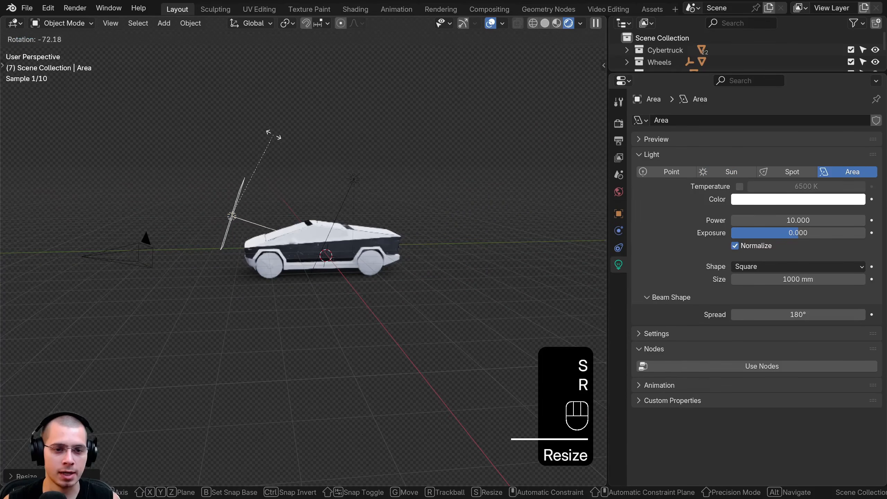
click(267, 133)
key(g)
click(239, 141)
Change the area light's shape to Disk and set its power to 1000.
click(737, 269)
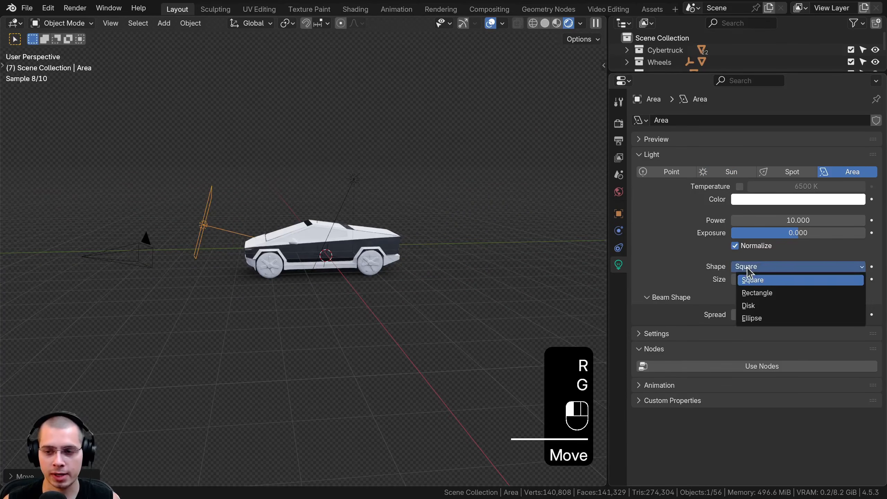
click(749, 303)
middle_drag(426, 304, 385, 325)
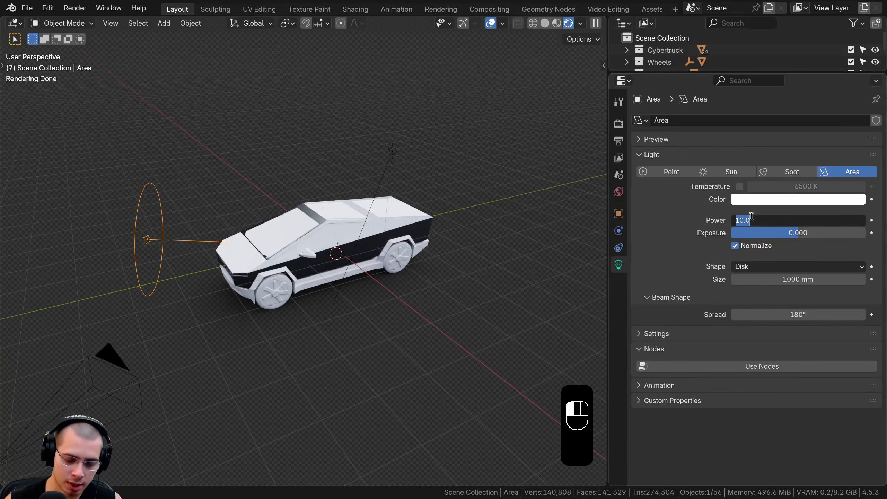
click(751, 220)
text(1000)
key(Return)
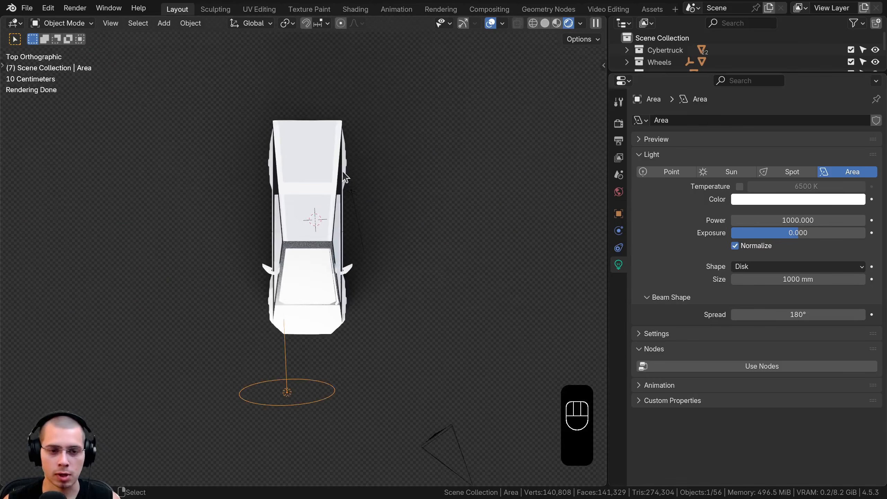
From the top view, rotate the area light and move it to the truck's front corner opposite the camera, aimed at the truck.
middle_drag(312, 167, 298, 78)
key(KP_7)
key(r)
click(367, 220)
key(g)
click(323, 256)
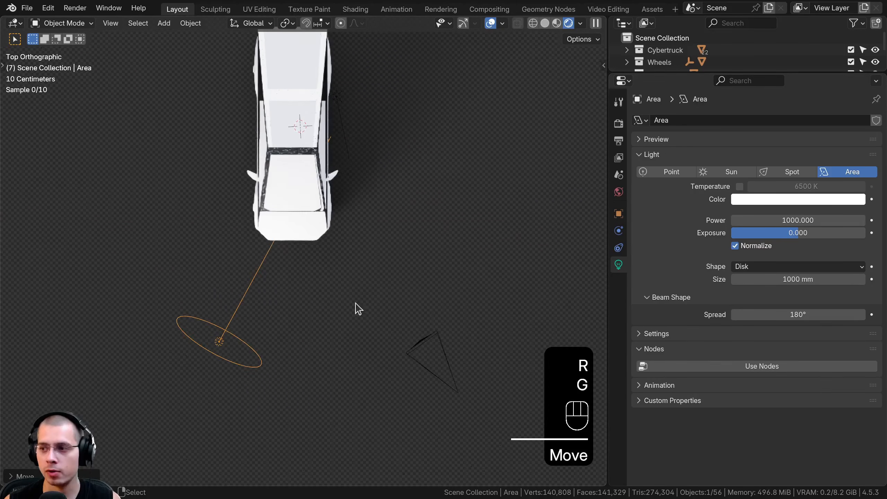
Scale up the front area light and tilt it toward the truck, checking it from a perspective view.
middle_drag(354, 309, 293, 238)
key(s)
click(435, 236)
middle_drag(360, 180, 311, 129)
key(r)
click(384, 187)
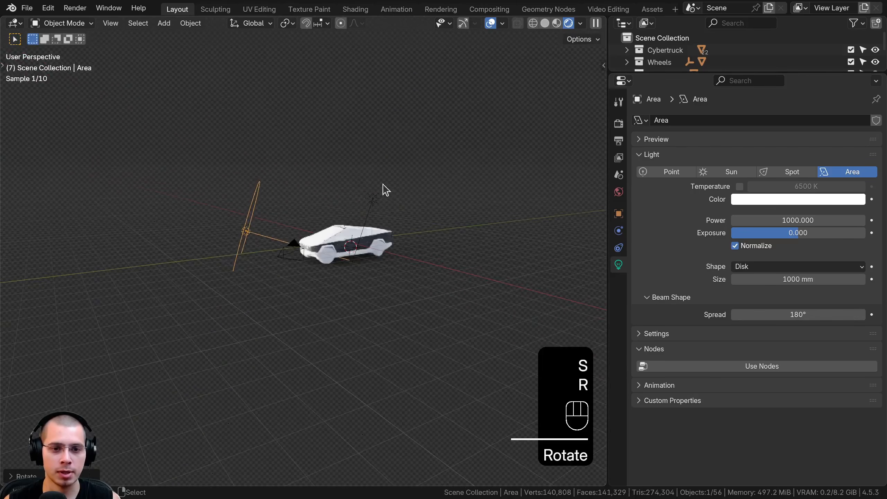
Move the front area light farther from the truck, scale it down, and refine its rotation so it faces the truck.
key(g)
click(363, 170)
key(s)
click(302, 183)
key(r)
click(298, 167)
key(g)
click(310, 176)
key(s)
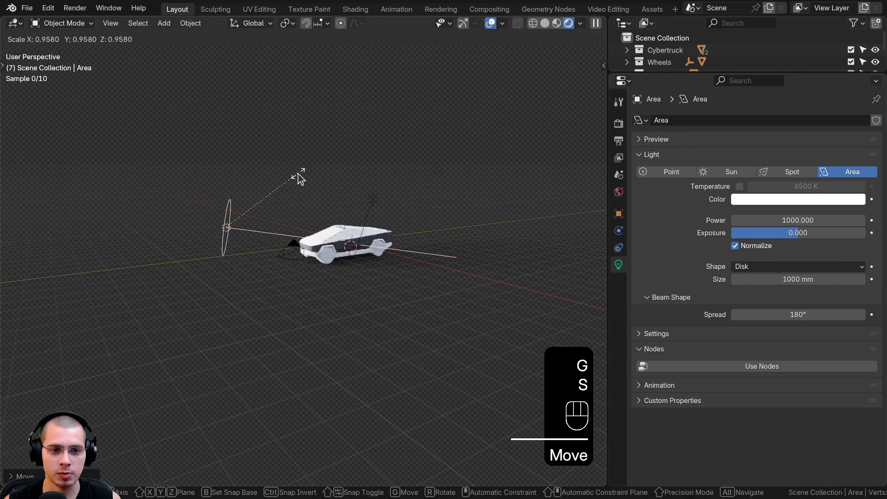
click(299, 177)
From the top view, duplicate the area light, rotate the copy about 127°, and place it on the camera's side of the truck.
key(KP_7)
key(shift+d)
key(r)
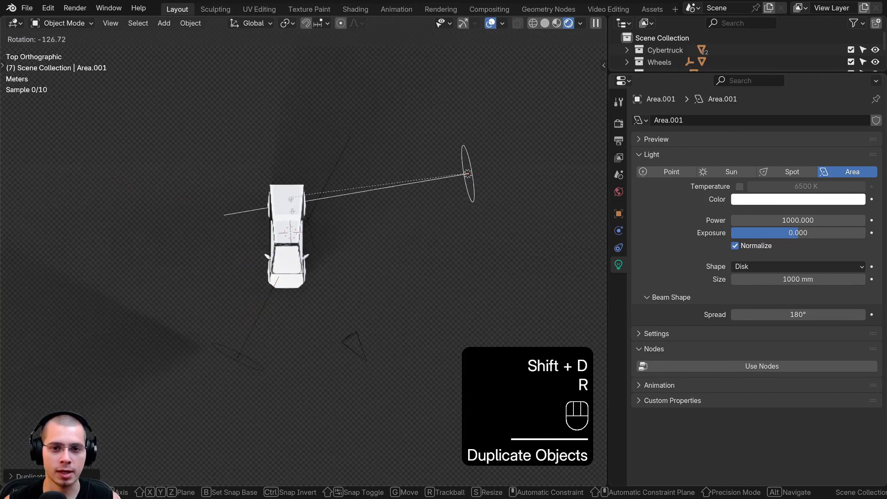
key(g)
click(229, 227)
Refine the duplicated light's rotation and position so it aims at the truck from the rear corner on the camera's side.
key(r)
click(241, 252)
key(g)
click(309, 255)
key(r)
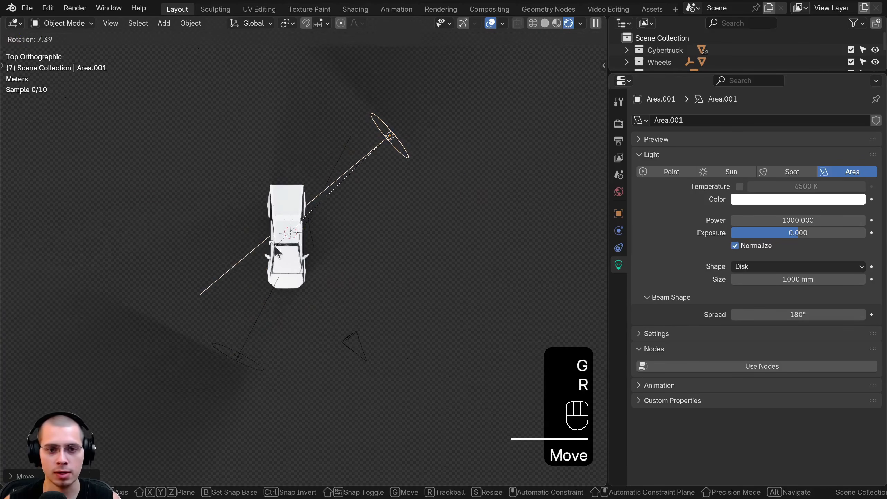
key(g)
click(316, 246)
From a perspective view, adjust the duplicated light's position and rotate it so its beam points at the truck.
middle_drag(319, 251, 277, 117)
key(g)
key(r)
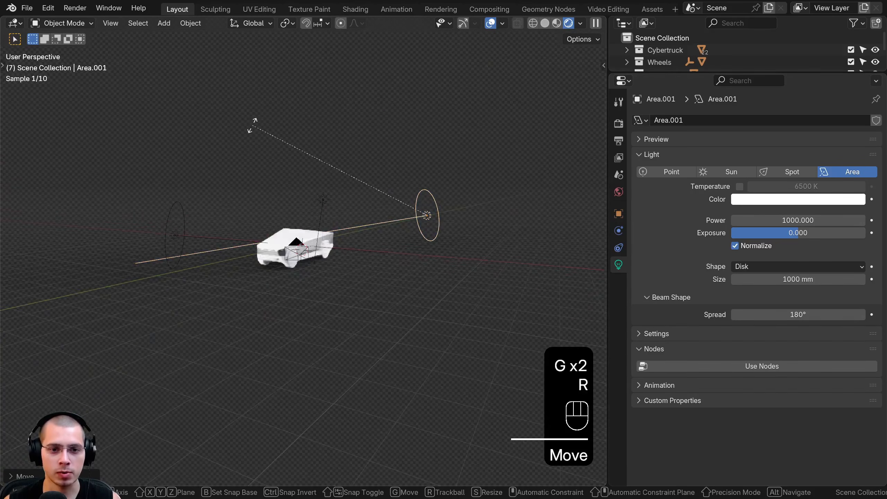
click(257, 141)
key(g)
click(277, 198)
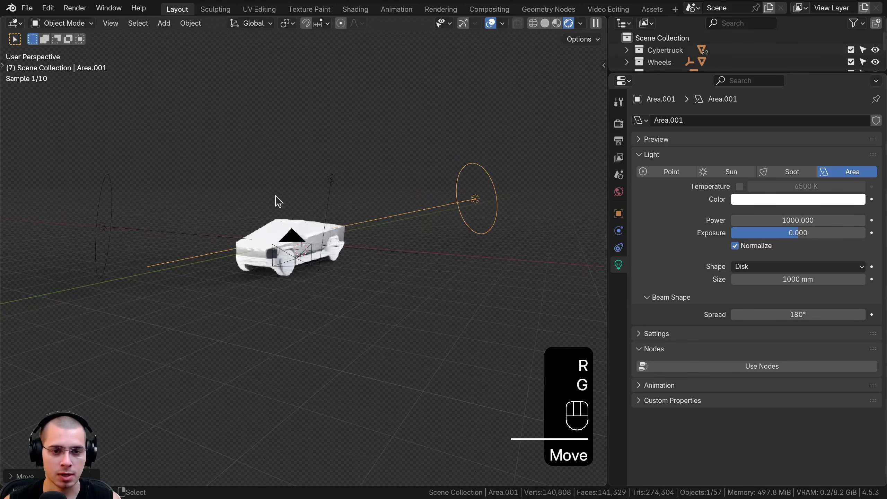
In the camera view, fine-tune the duplicated rear light's position, then the original front light's position.
key(KP_0)
key(g)
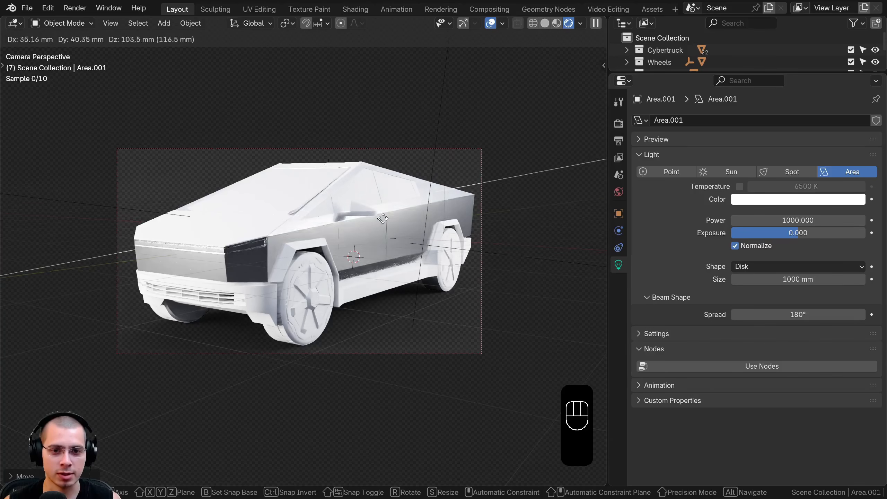
click(386, 194)
scroll(237, 237, down, 3)
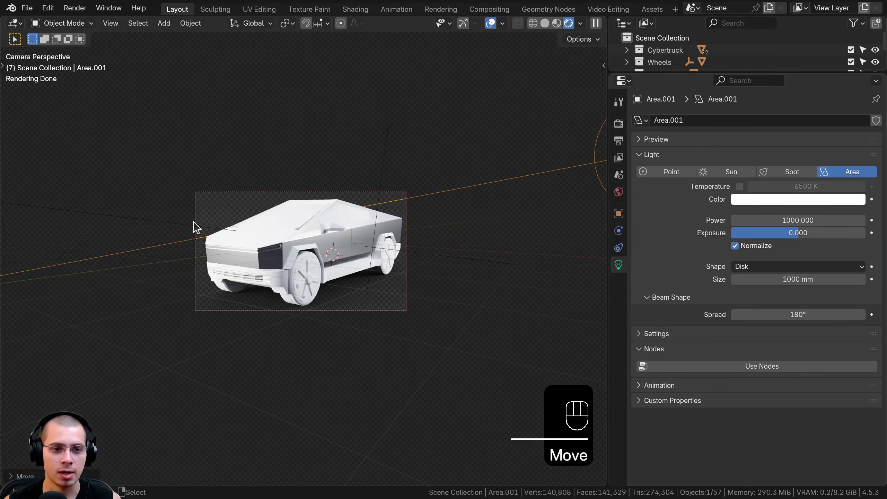
right_click(189, 224)
key(g)
click(187, 224)
scroll(318, 246, up, 3)
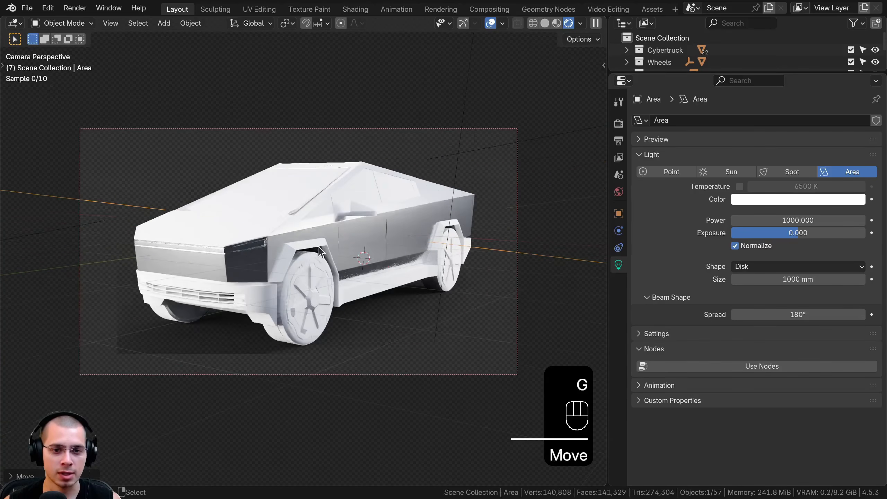
Deselect all objects and save the file.
mouse_move(331, 243)
shift+middle_down()
mouse_move(352, 258)
mouse_move(323, 239)
shift+middle_up()
key(a)
key(ctrl+s)
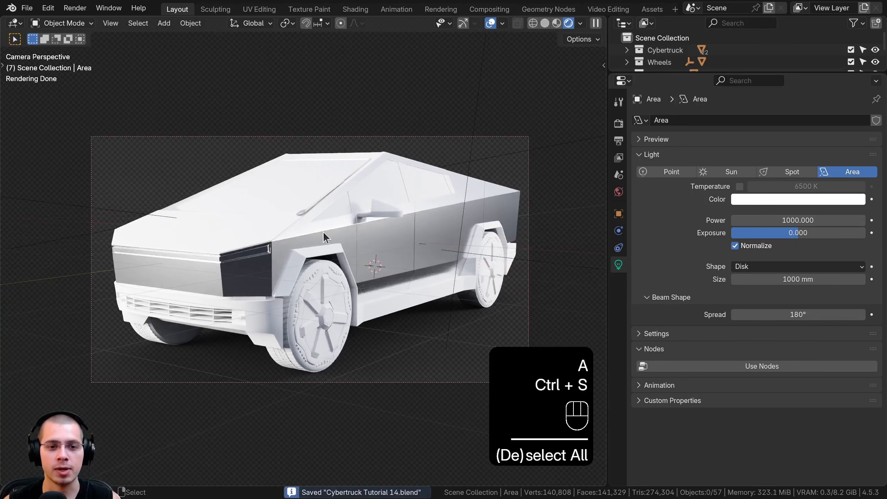
Select the truck body and open its Metal material in the Shading workspace, with an enlarged node editor beside the camera view.
click(324, 232)
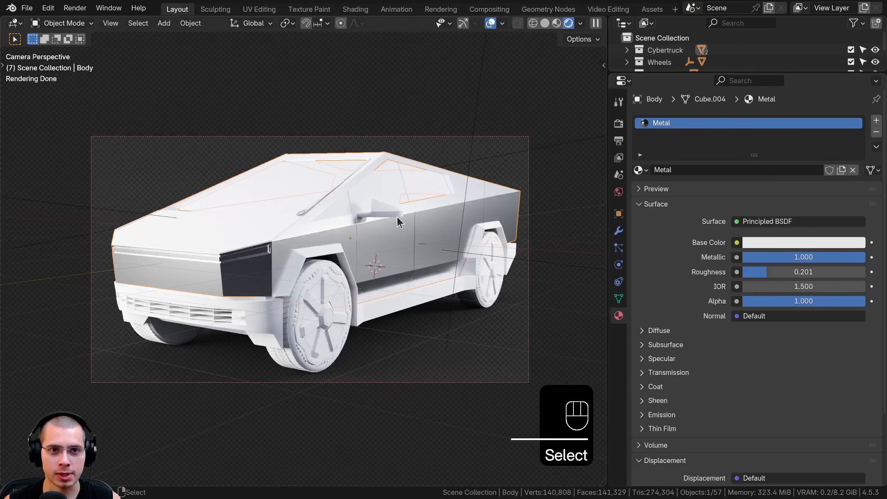
click(356, 9)
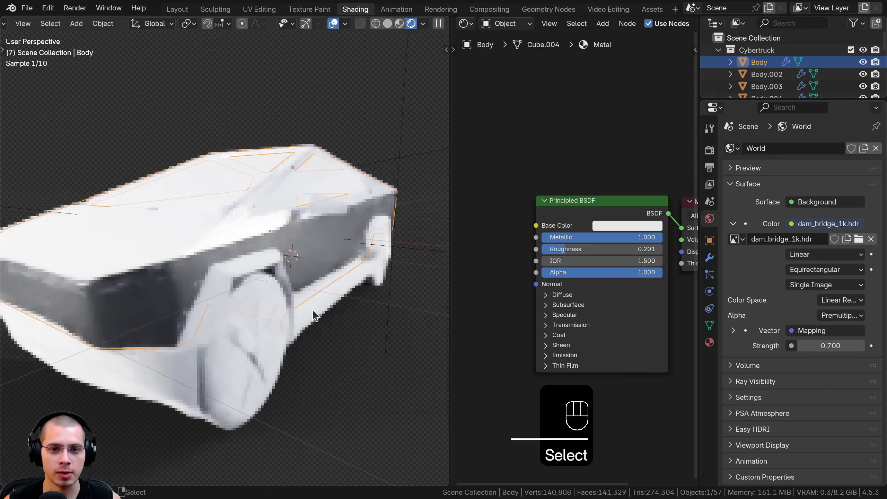
drag(714, 163, 802, 163)
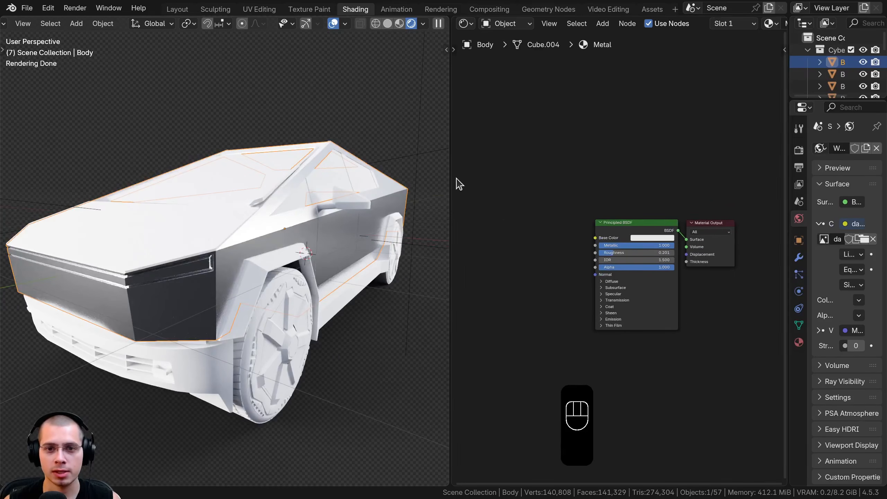
drag(452, 184, 339, 175)
key(KP_0)
scroll(250, 214, up, 9)
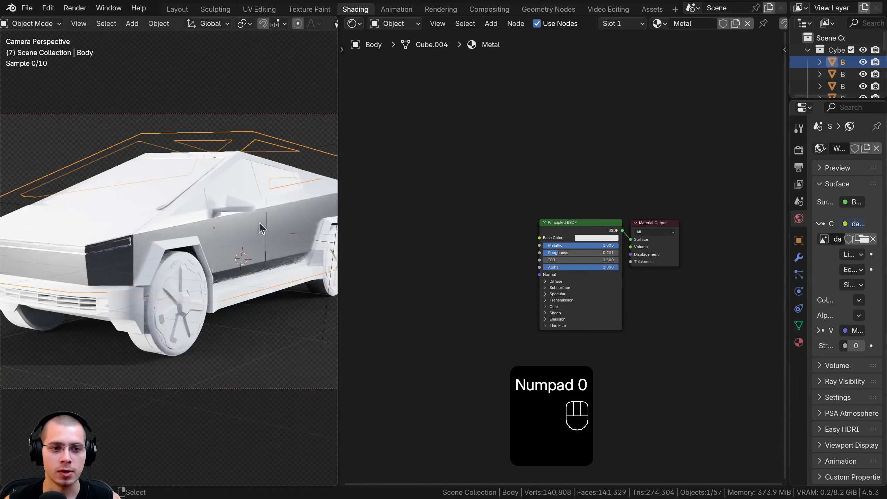
shift+middle_drag(215, 130, 167, 168)
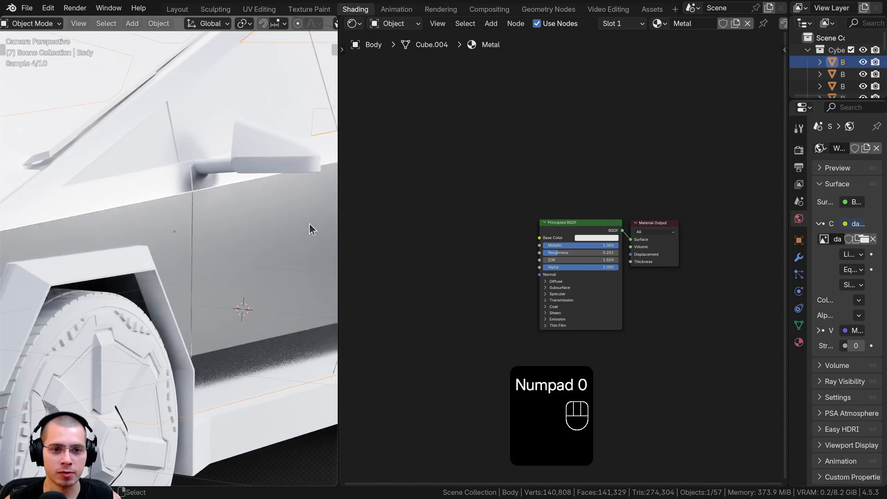
shift+middle_drag(309, 224, 275, 229)
scroll(580, 206, up, 5)
Add a Noise Texture node with Texture Coordinate and Mapping nodes connected to it in the Metal material.
middle_drag(580, 206, 629, 184)
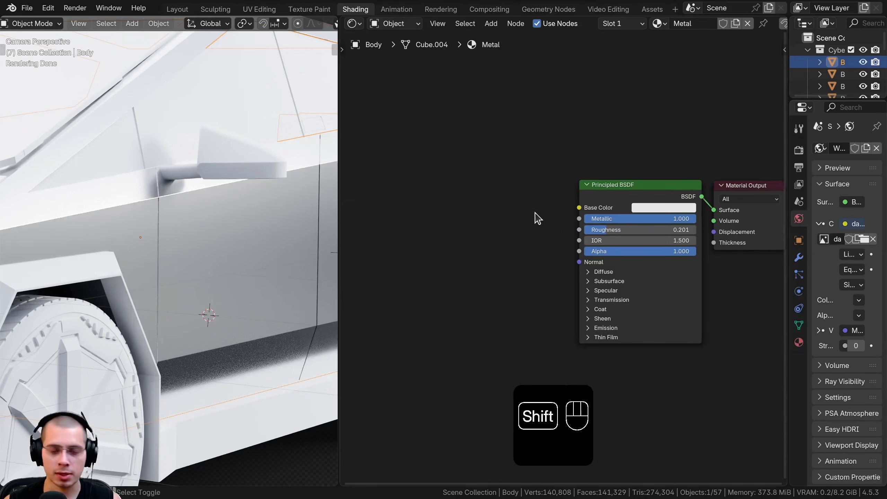
key(shift+a)
text(noise)
key(Return)
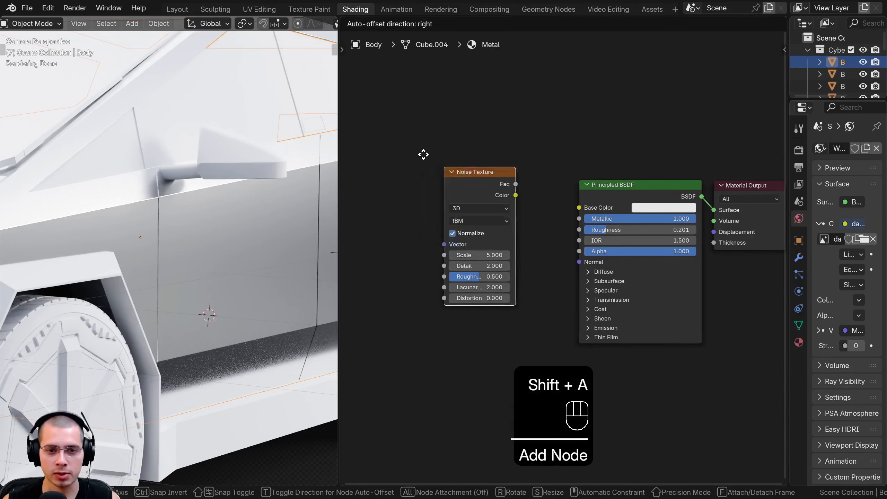
click(425, 152)
key(ctrl+t)
key(a)
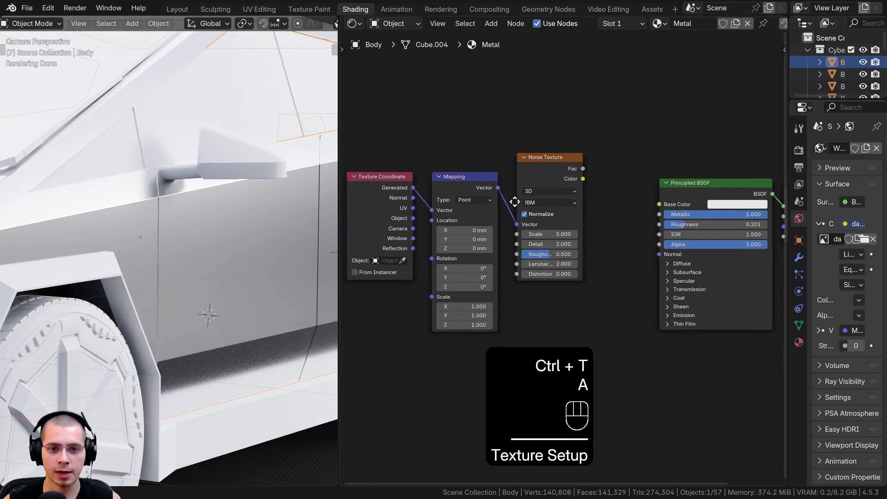
Connect the Texture Coordinate's Object output to the Mapping vector and reposition the texture nodes.
drag(433, 218, 455, 209)
drag(409, 225, 415, 226)
key(b)
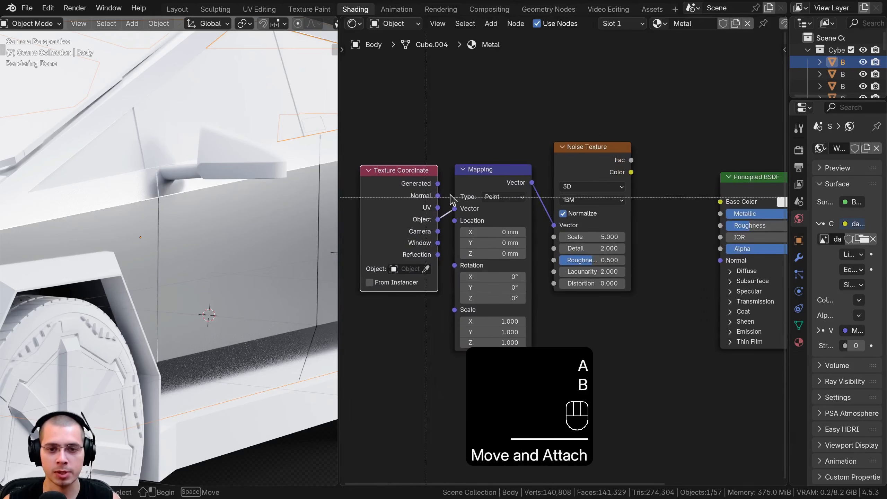
drag(431, 196, 485, 211)
key(g)
click(491, 206)
Preview the Noise Texture's output directly on the truck body.
ctrl+shift+click(577, 180)
middle_drag(643, 255, 599, 263)
scroll(598, 263, up, 1)
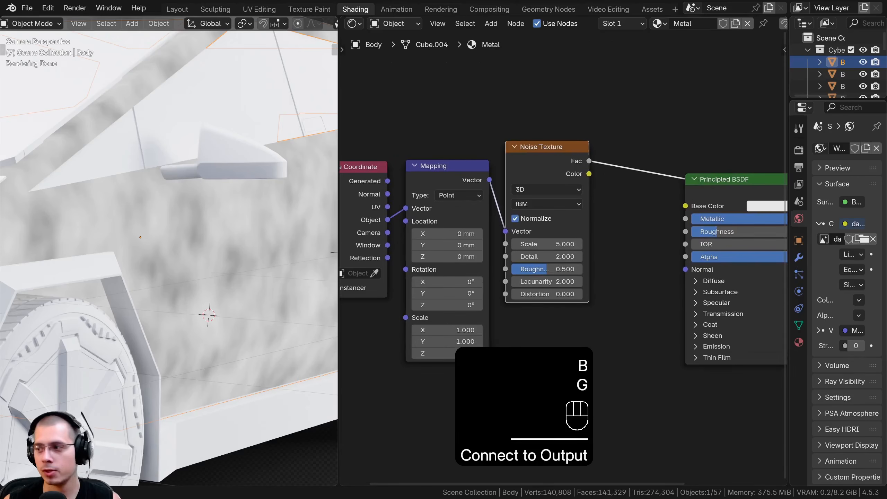
scroll(669, 262, up, 2)
middle_drag(507, 277, 487, 279)
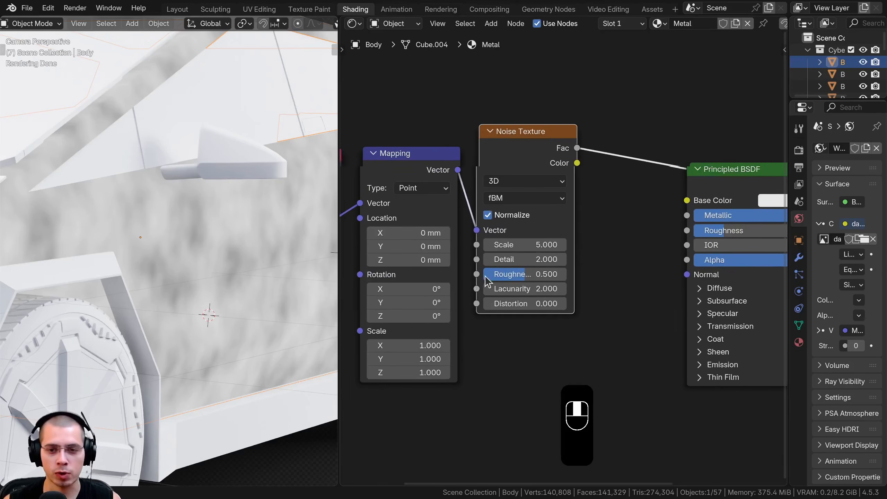
Set the Noise Texture's scale to 100, detail to 15 and roughness to 1.
scroll(687, 262, up, 3)
middle_drag(687, 262, 566, 268)
middle_drag(362, 249, 466, 252)
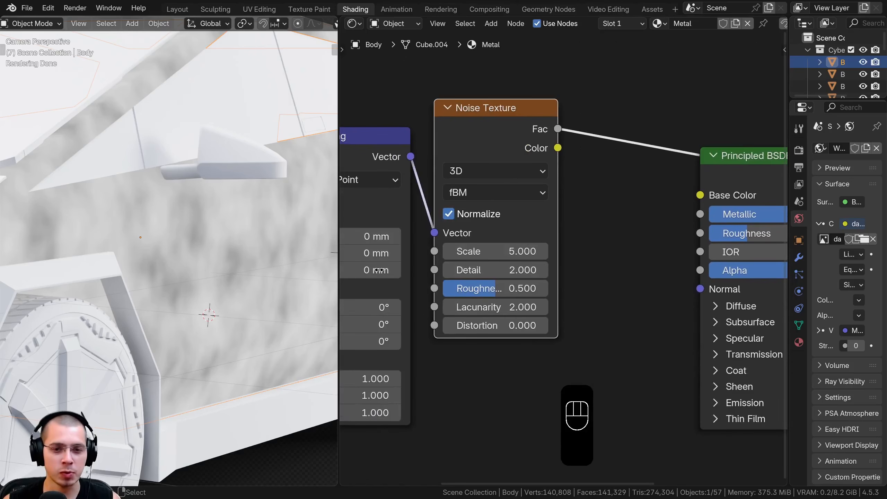
click(496, 255)
text(1)
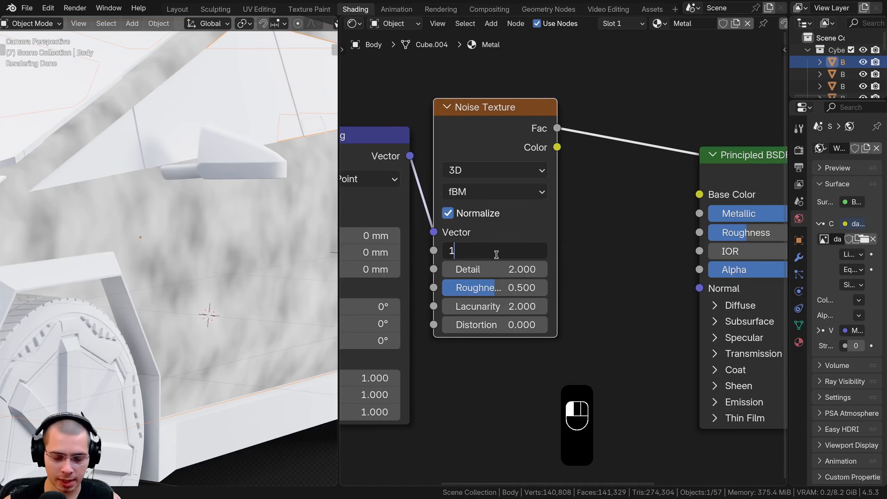
text(00)
key(Return)
drag(500, 269, 545, 269)
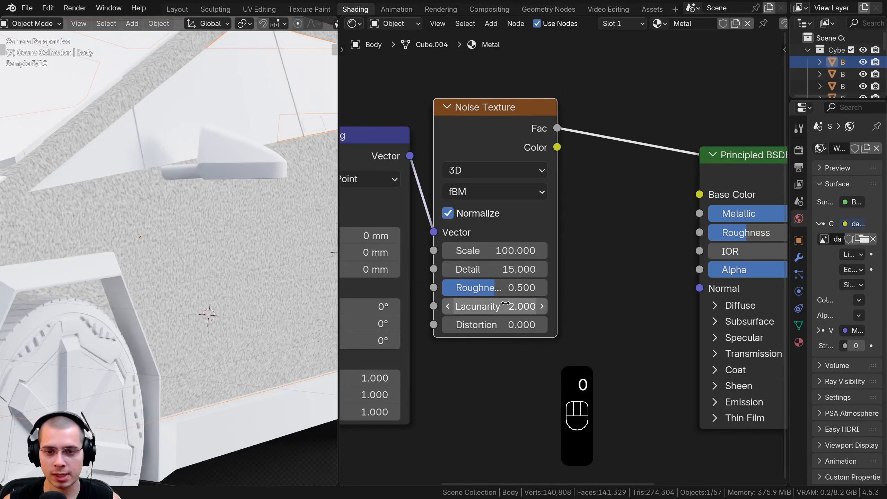
drag(499, 286, 579, 287)
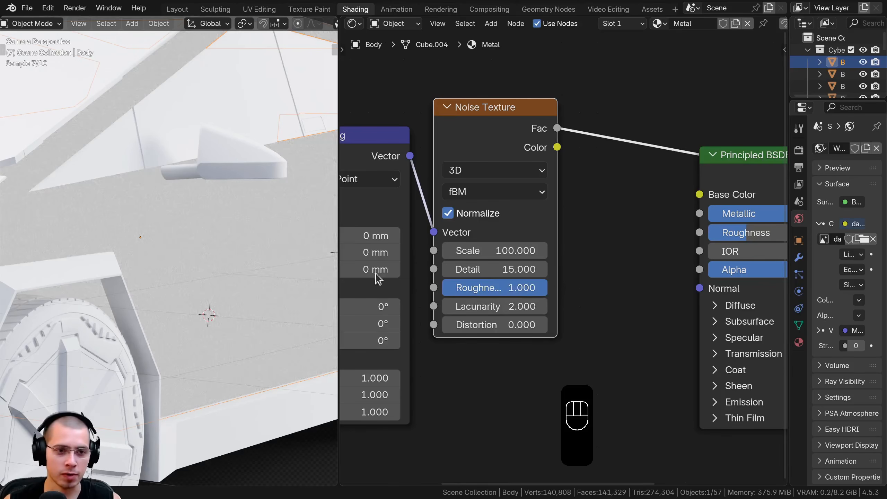
Move the Texture Coordinate, Mapping and Noise Texture nodes farther from the Principled BSDF to make room between them.
scroll(176, 169, up, 5)
scroll(239, 206, down, 6)
scroll(475, 204, down, 12)
drag(397, 165, 540, 270)
key(g)
click(495, 274)
key(a)
drag(351, 253, 355, 254)
middle_drag(355, 253, 338, 251)
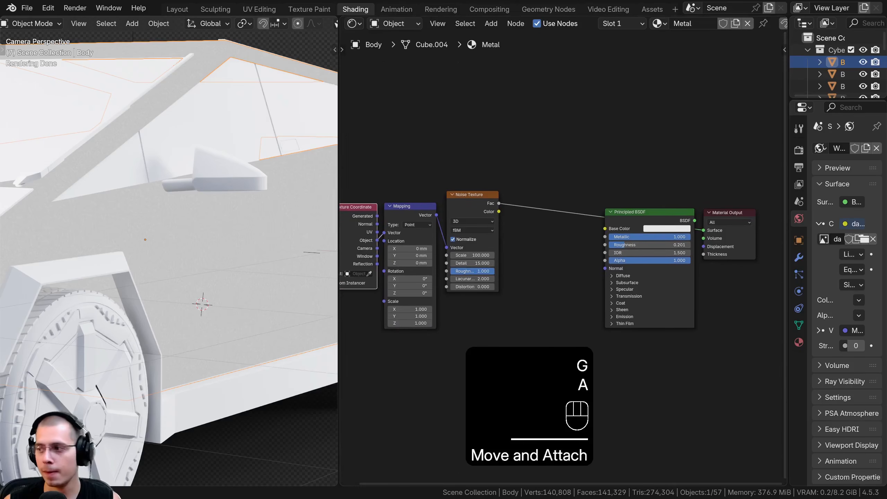
Connect the Noise Texture's Fac to the Principled BSDF's Roughness and reconnect the shader to the Material Output.
scroll(564, 258, up, 1)
drag(494, 199, 559, 221)
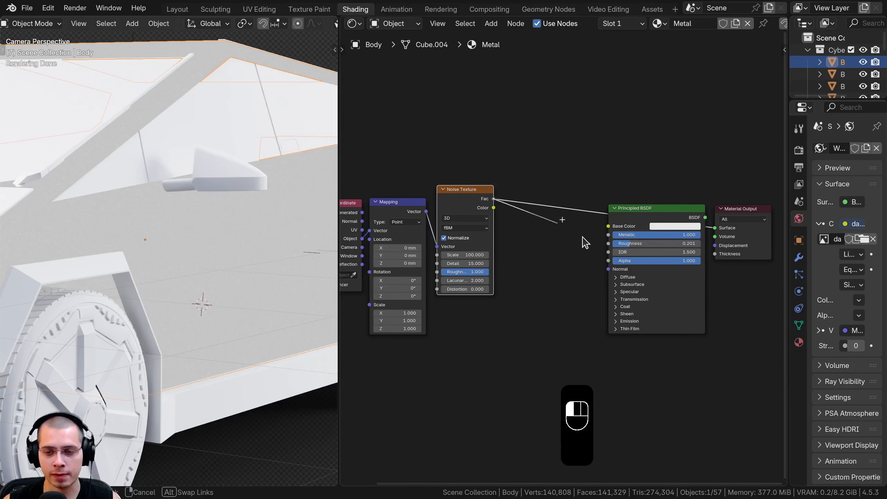
drag(607, 246, 609, 243)
ctrl+shift+click(652, 215)
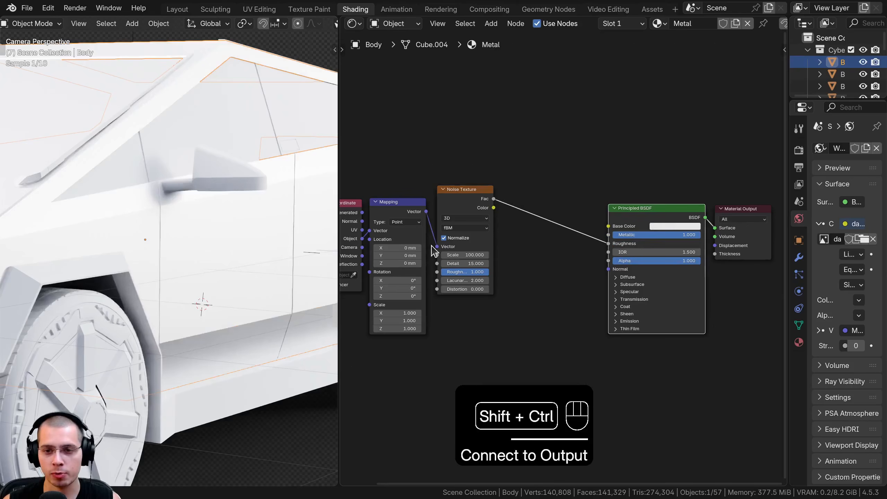
Add a Color Ramp node between the Noise Texture and the Principled BSDF's Roughness.
scroll(583, 234, up, 1)
key(shift+a)
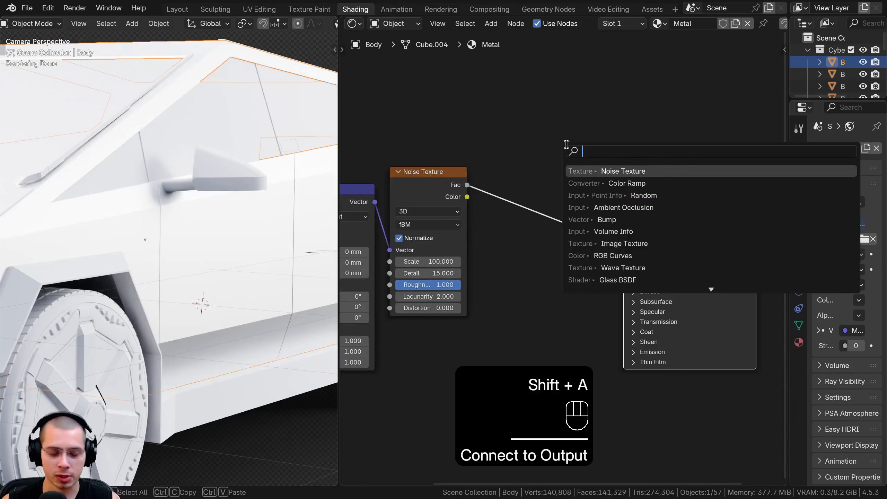
text(ram)
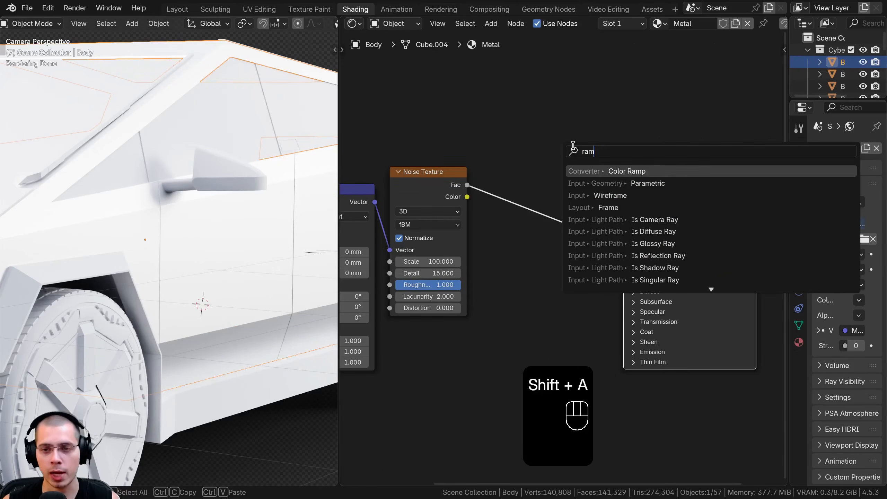
click(608, 171)
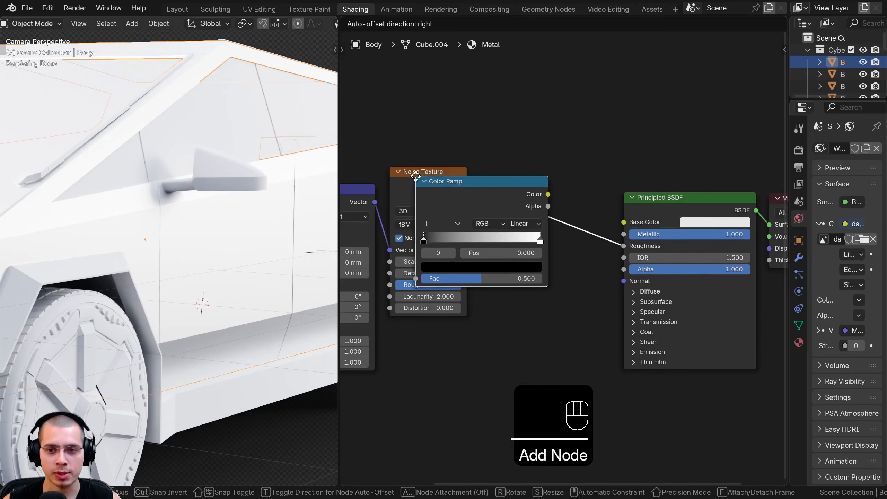
click(483, 171)
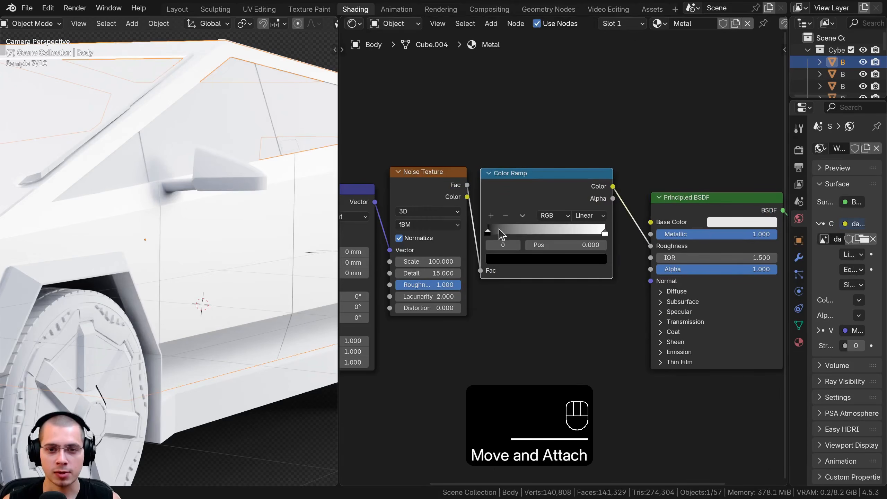
drag(585, 230, 611, 234)
drag(495, 234, 690, 236)
key(ctrl+z)
Paste a grey colour into the Color Ramp's first stop and darken it to value 0.273 (#8F8F8FFF).
middle_drag(570, 238, 565, 244)
scroll(564, 254, up, 7)
click(566, 266)
key(ctrl+v)
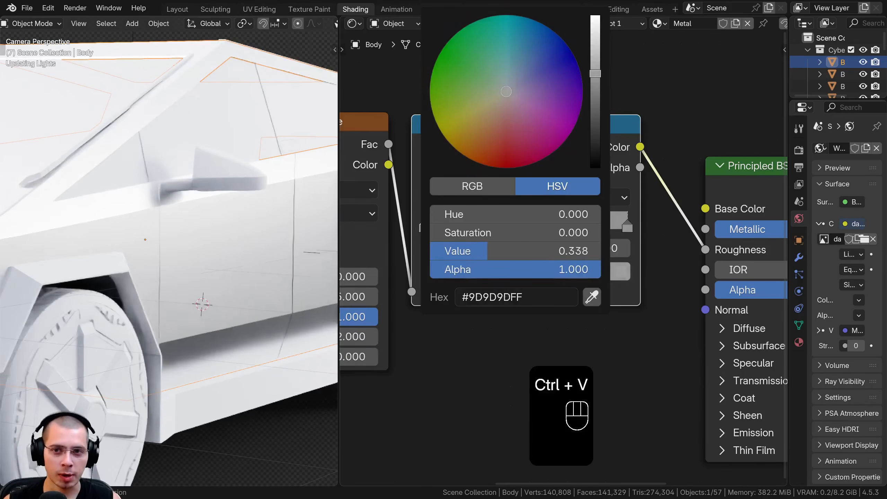
drag(595, 73, 596, 83)
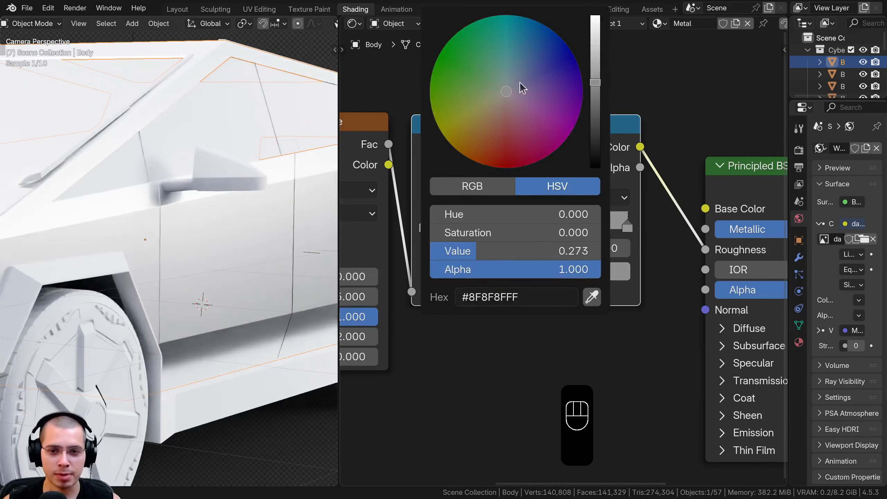
middle_drag(465, 284, 462, 287)
drag(442, 158, 437, 157)
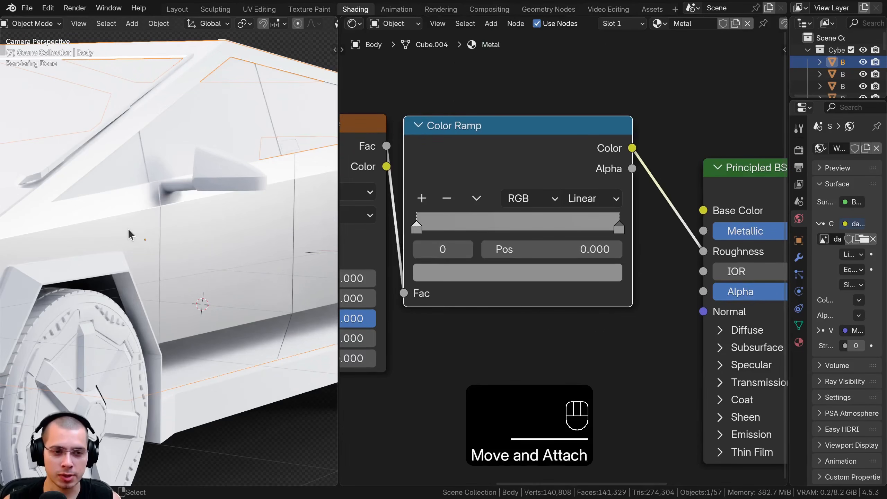
Check the grey colours of the Color Ramp's first and second stops.
shift+middle_drag(159, 212, 118, 198)
scroll(118, 199, up, 1)
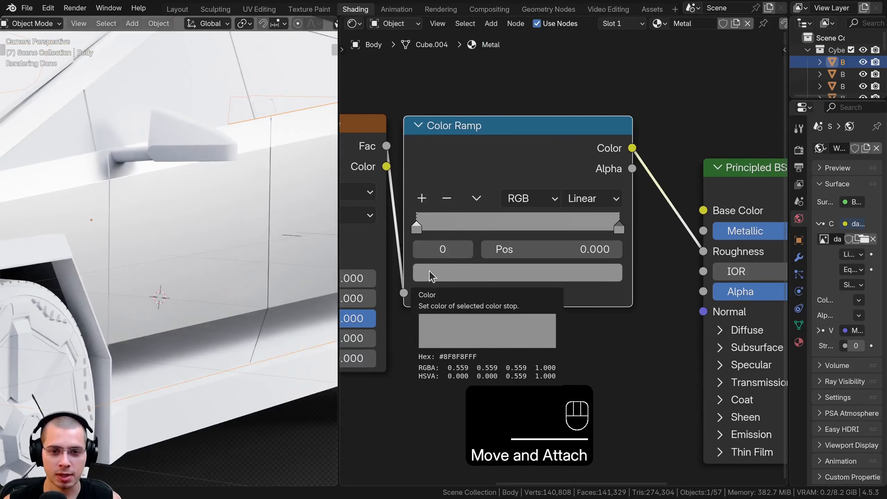
middle_drag(457, 288, 433, 367)
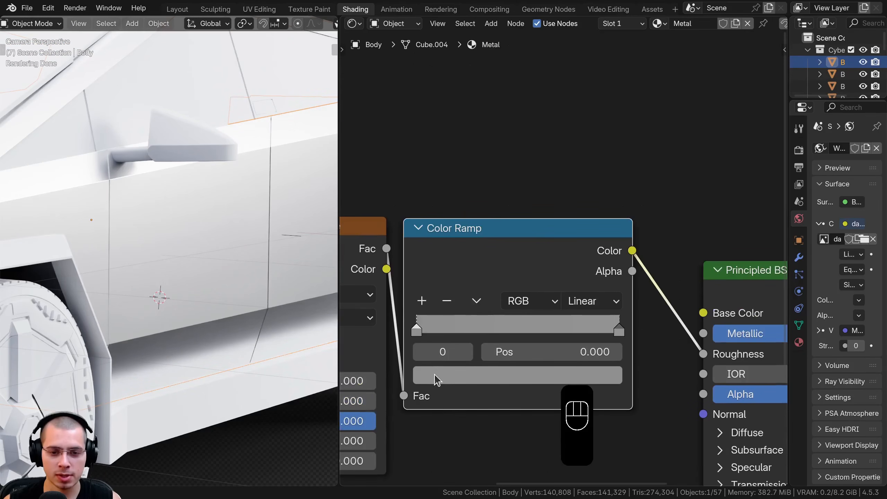
mouse_move(414, 322)
mouse_down()
mouse_move(450, 327)
mouse_move(413, 330)
mouse_up()
click(433, 371)
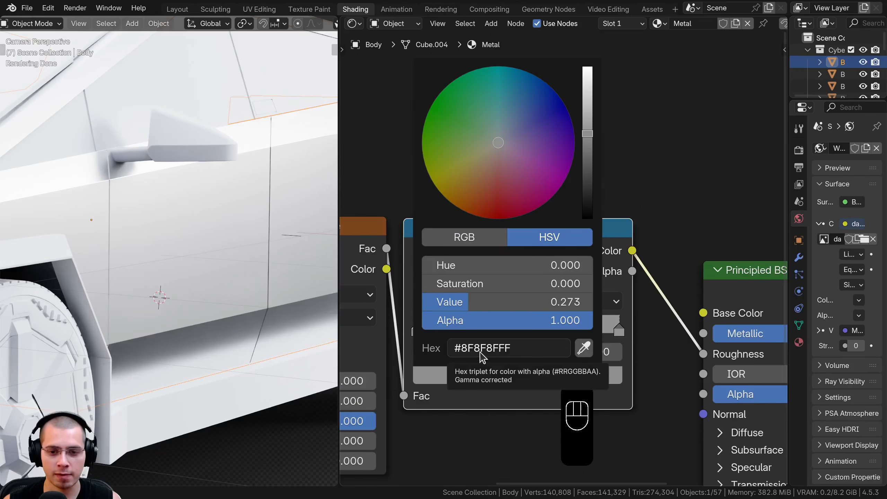
click(618, 328)
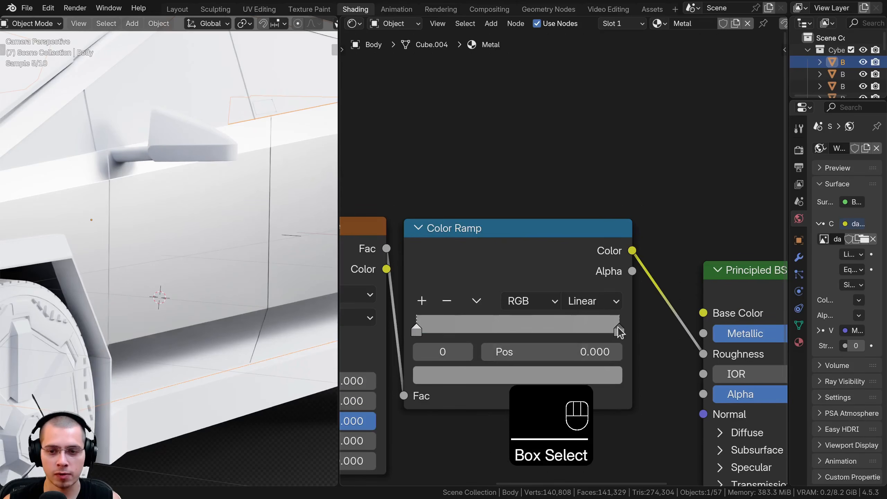
click(531, 374)
click(486, 372)
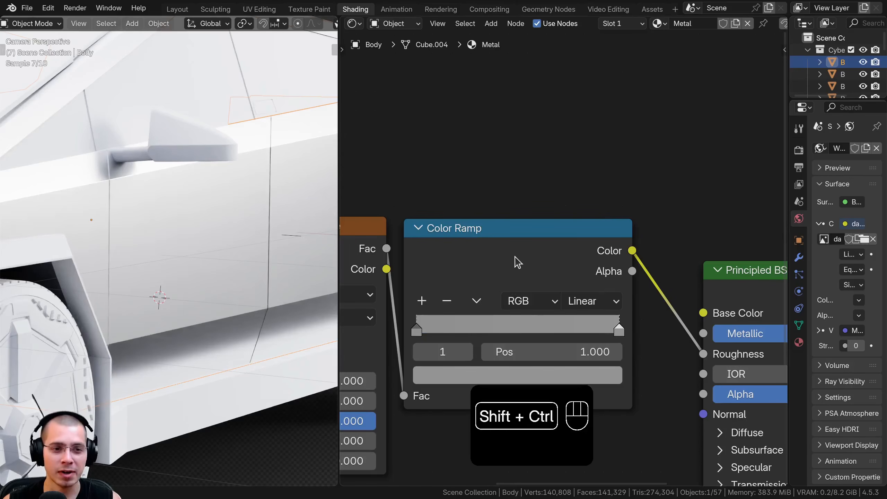
Preview the Color Ramp's output directly on the car body, then reconnect the Principled BSDF to the Material Output.
ctrl+shift+click(517, 261)
scroll(192, 205, up, 4)
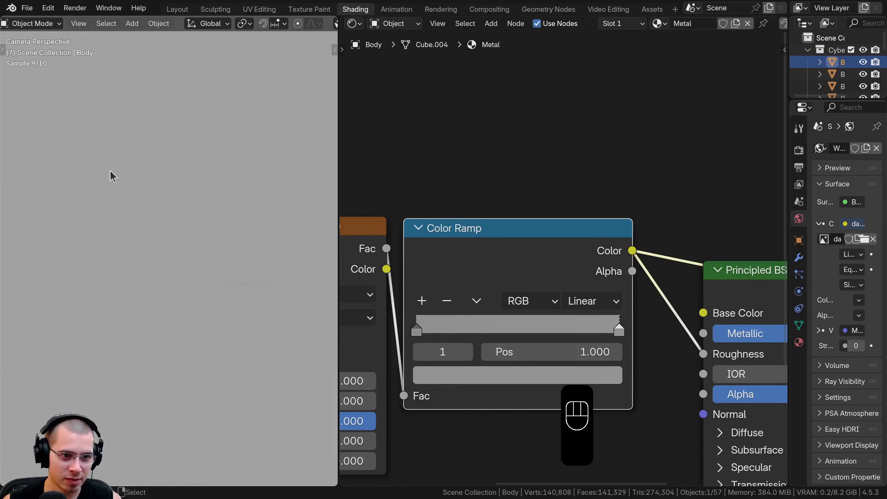
scroll(141, 173, down, 4)
scroll(707, 284, down, 2)
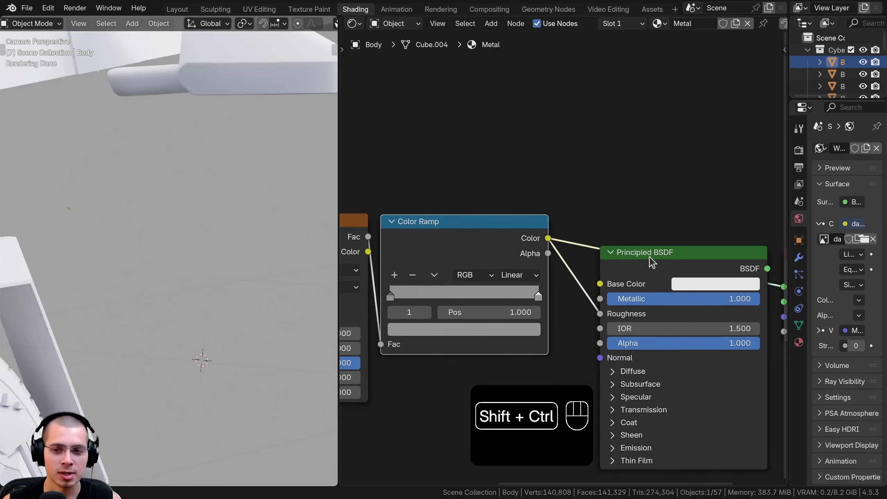
ctrl+shift+click(650, 256)
drag(622, 258, 630, 256)
Examine the metal finish on the car's side, both overall and up close around the mirror and door.
scroll(204, 191, down, 5)
shift+middle_drag(106, 210, 233, 215)
shift+middle_drag(149, 214, 15, 215)
scroll(137, 221, down, 3)
scroll(531, 219, down, 6)
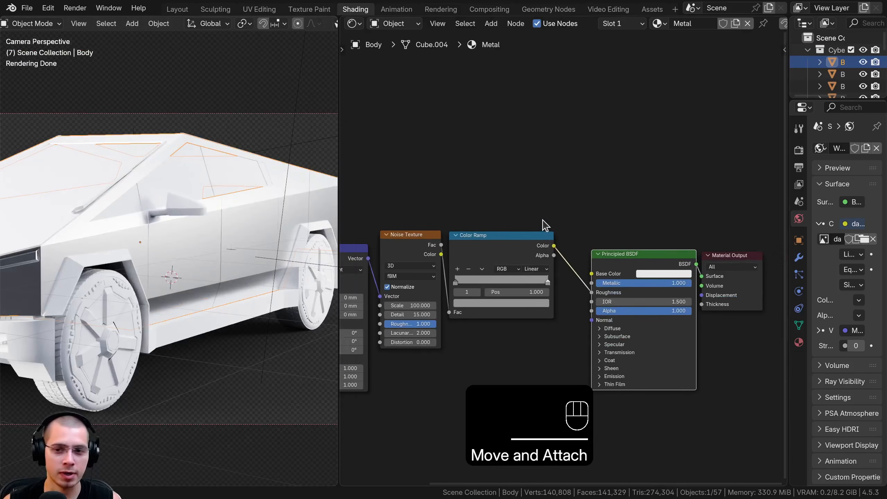
middle_drag(543, 221, 507, 218)
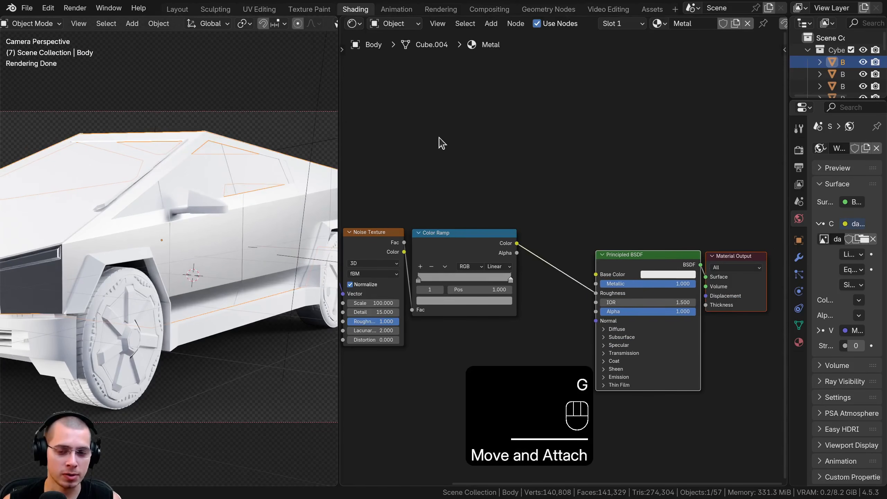
middle_drag(494, 181, 576, 194)
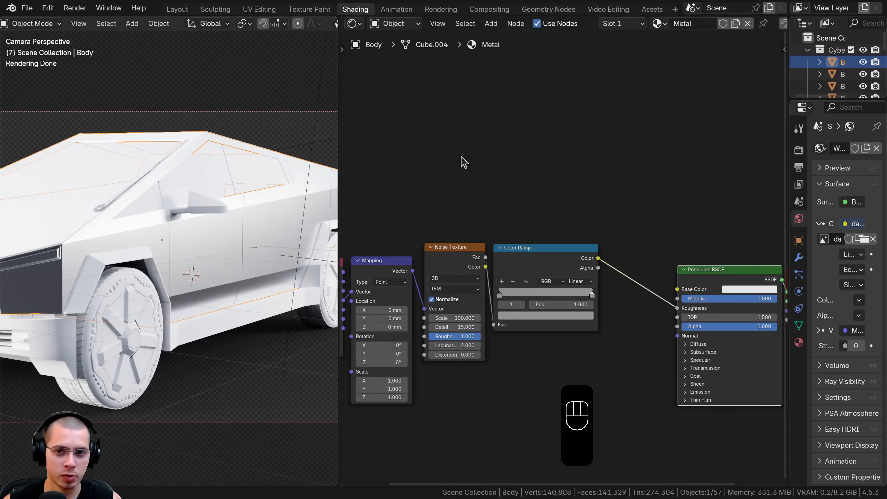
middle_drag(564, 244, 552, 235)
scroll(213, 234, up, 4)
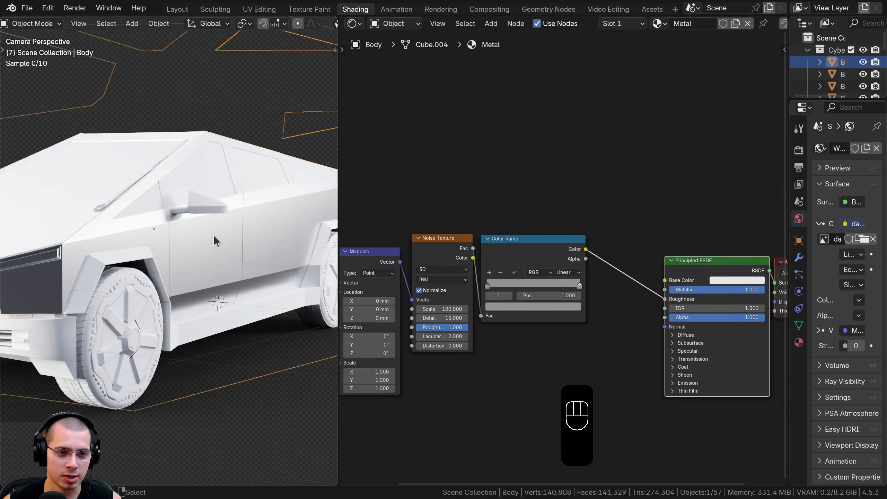
scroll(457, 285, down, 3)
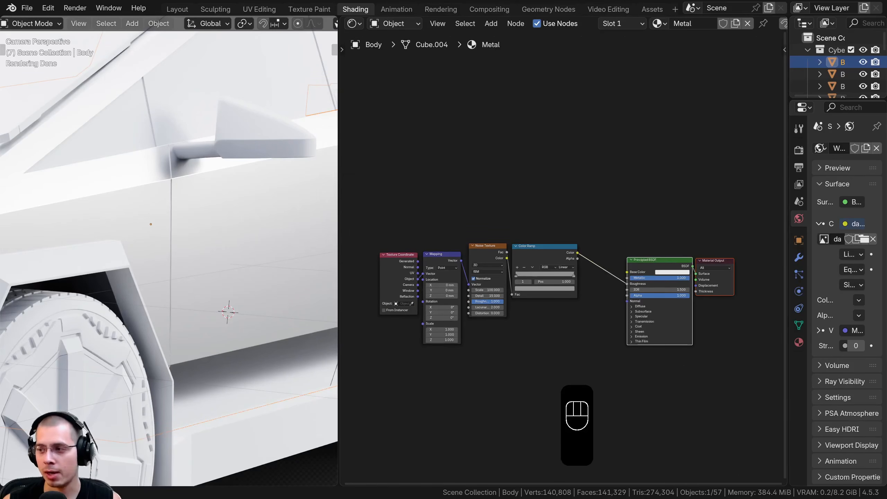
Duplicate the Noise Texture node with its Mapping link kept and place the copy below the original.
scroll(434, 288, up, 2)
middle_drag(488, 279, 499, 245)
scroll(499, 245, up, 1)
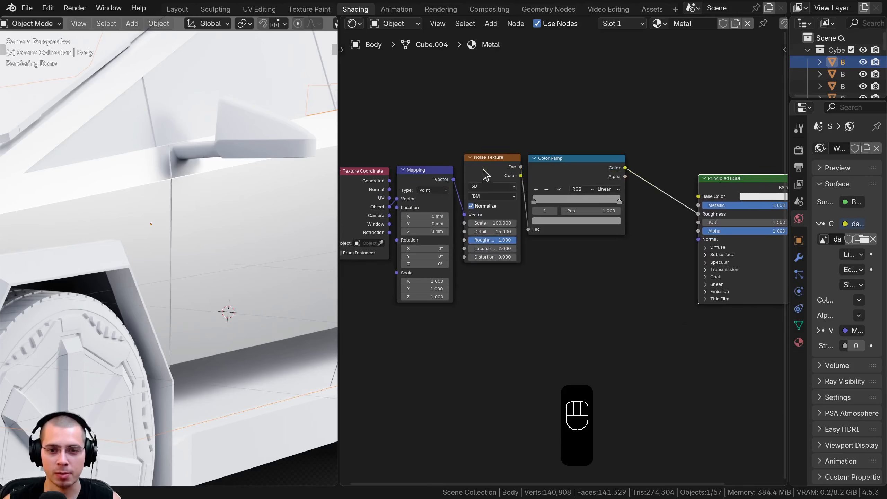
click(488, 162)
scroll(494, 147, up, 1)
middle_drag(497, 129, 506, 107)
key(ctrl+shift+d)
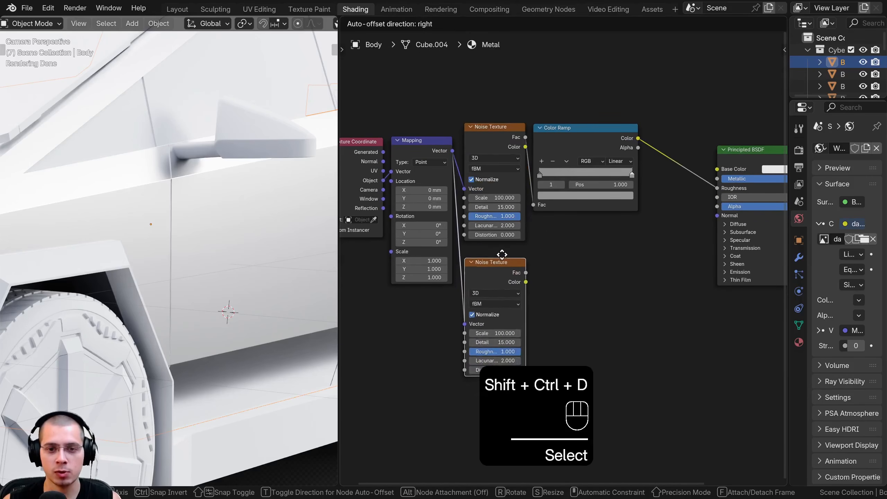
click(503, 253)
Move the Texture Coordinate and Mapping nodes down so they sit between the two Noise Texture nodes.
drag(415, 106, 344, 223)
key(g)
click(337, 262)
middle_drag(453, 309, 450, 243)
Align the duplicated Noise Texture under the original and preview its Fac output on the body.
scroll(448, 210, up, 4)
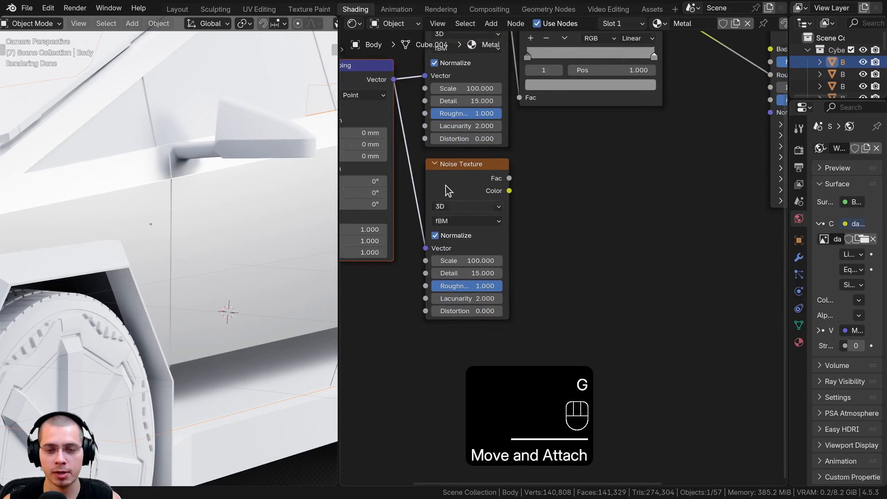
key(a)
drag(463, 186, 459, 207)
scroll(520, 185, up, 1)
middle_drag(519, 186, 509, 194)
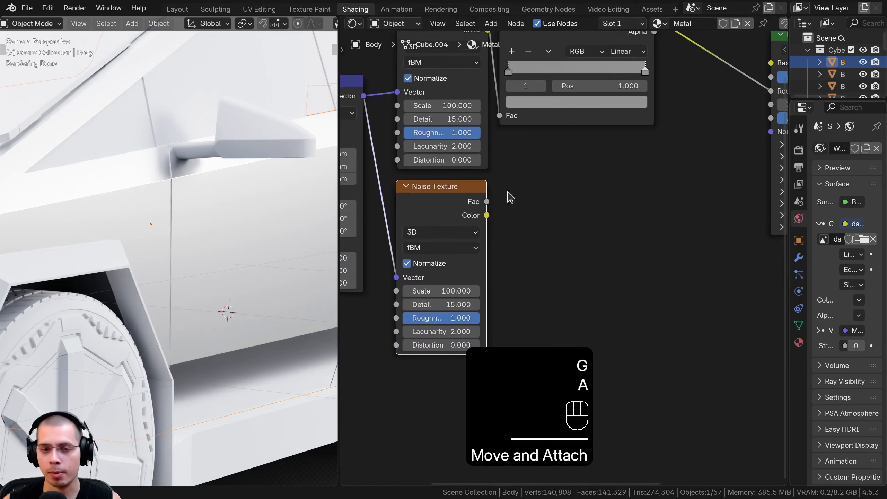
ctrl+shift+click(459, 215)
middle_drag(458, 214, 552, 211)
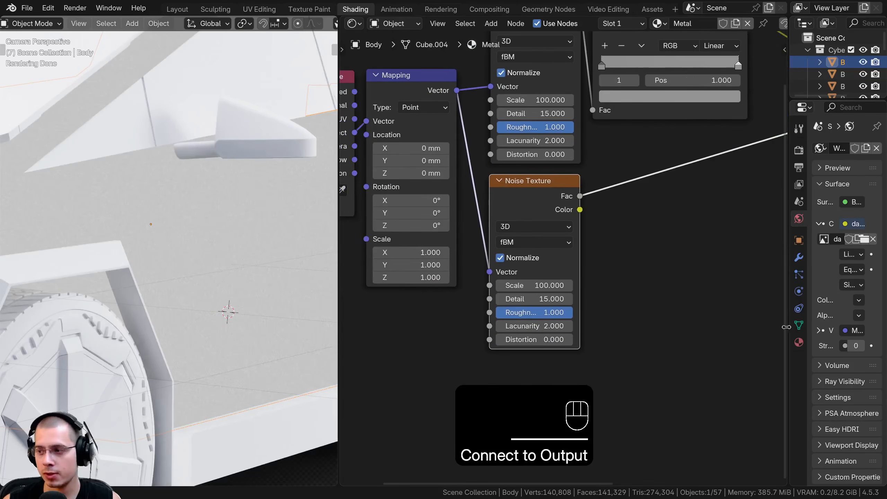
Set the duplicated Noise Texture's Scale to 50 and its Roughness to 0.5.
scroll(571, 329, up, 1)
double_click(563, 290)
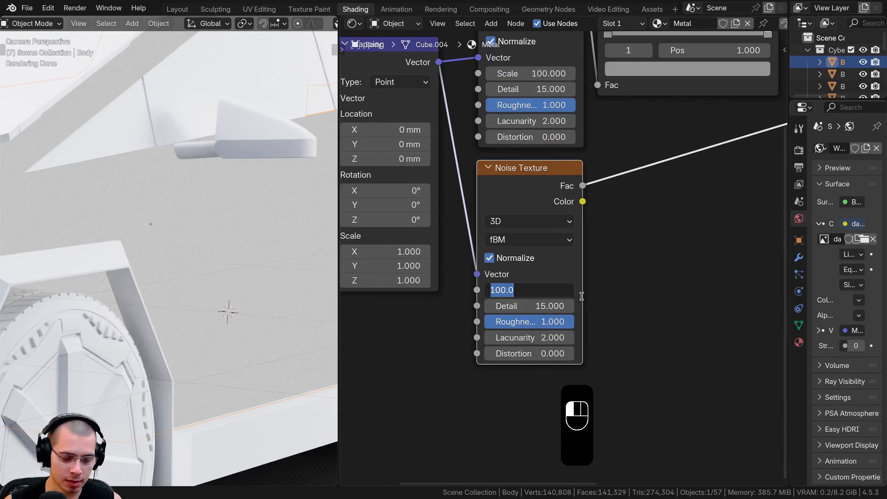
key(Return)
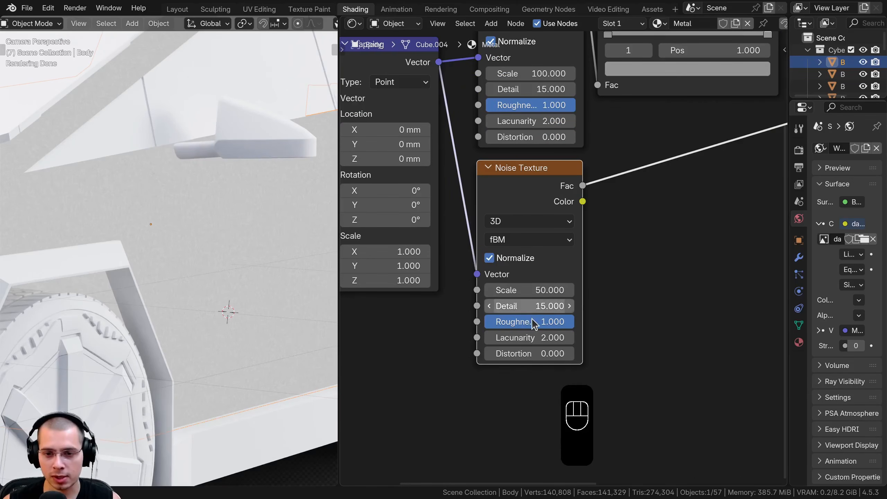
double_click(532, 321)
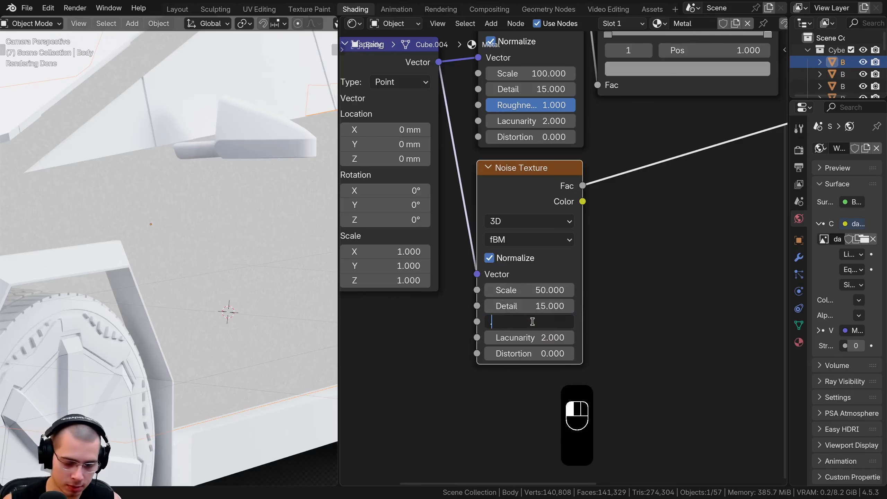
text(.5)
key(Return)
Connect the lower Noise Texture's Fac to the Principled BSDF's Normal and reconnect the shader to the Material Output.
scroll(559, 223, down, 3)
middle_drag(570, 210, 439, 264)
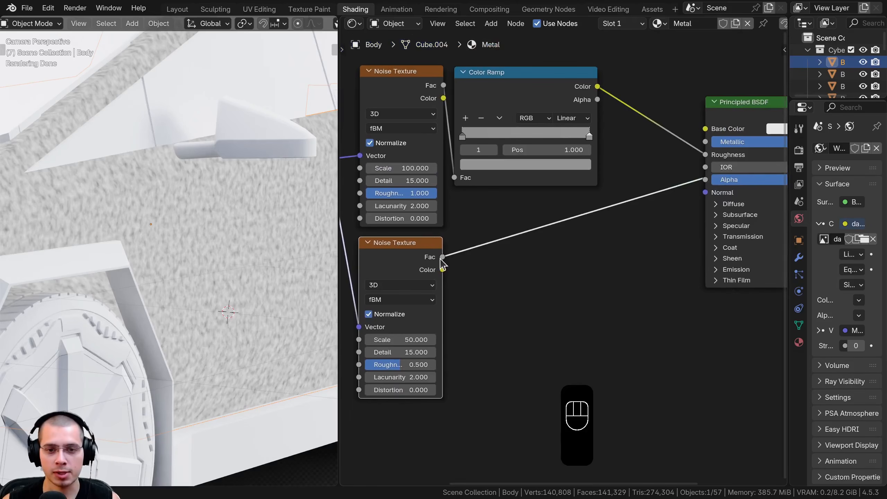
drag(686, 174, 704, 192)
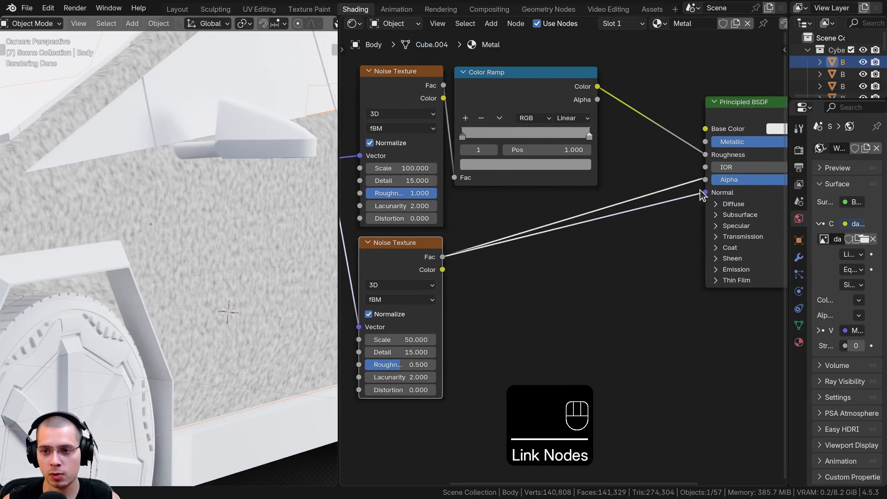
middle_drag(469, 228, 441, 238)
middle_drag(611, 214, 592, 222)
ctrl+shift+click(681, 127)
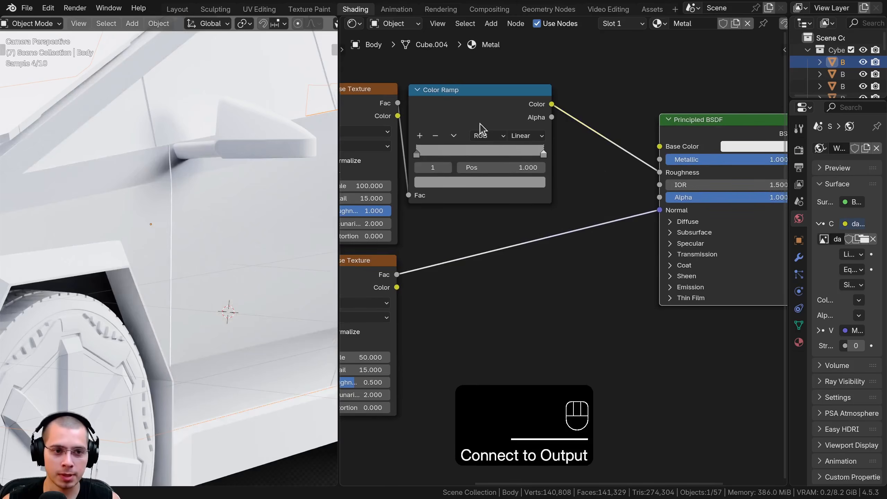
Insert a Bump node between the lower Noise Texture and the Principled BSDF's Normal, feeding Fac into the Bump's Height.
key(shift+a)
text(bum)
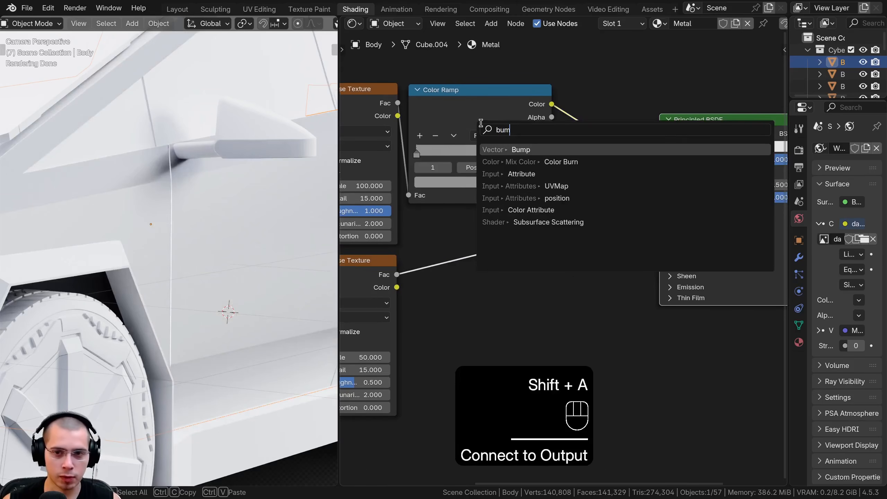
click(516, 154)
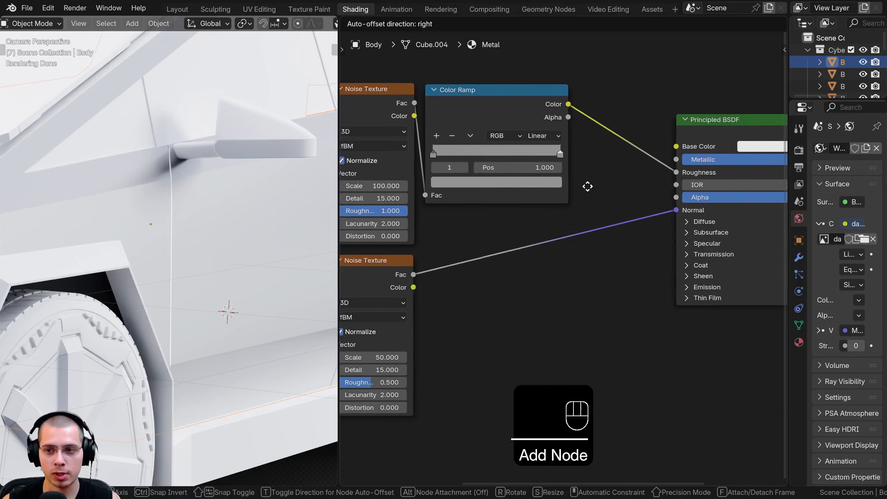
click(569, 309)
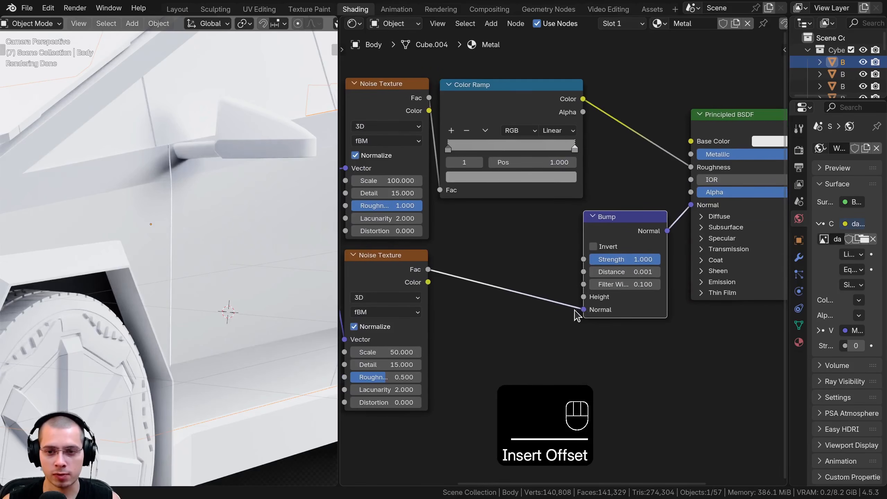
drag(581, 300, 583, 297)
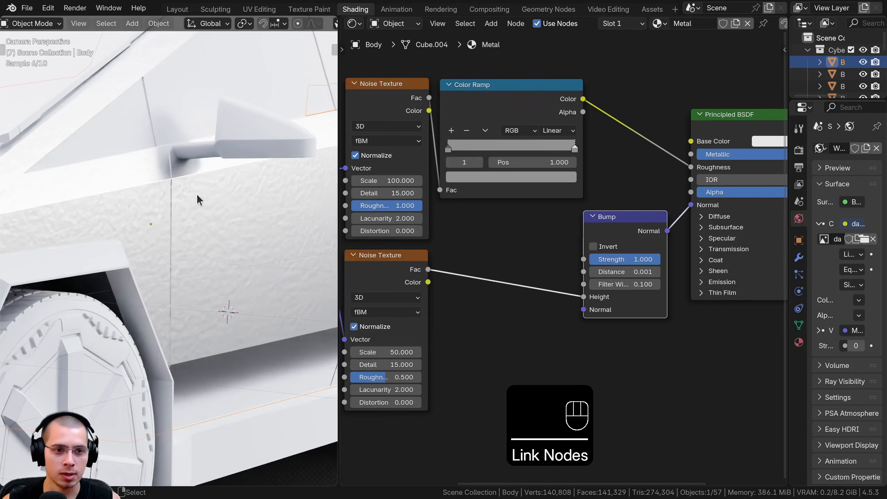
Set the Bump node's Distance to 0.00005 to soften the bumps on the body panel.
shift+middle_drag(222, 201, 169, 231)
scroll(161, 216, up, 4)
scroll(167, 209, up, 6)
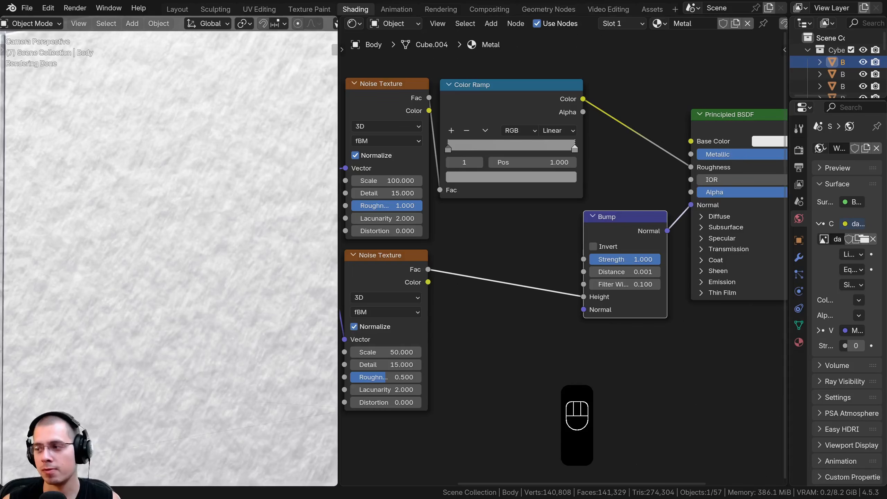
scroll(706, 311, up, 1)
click(633, 276)
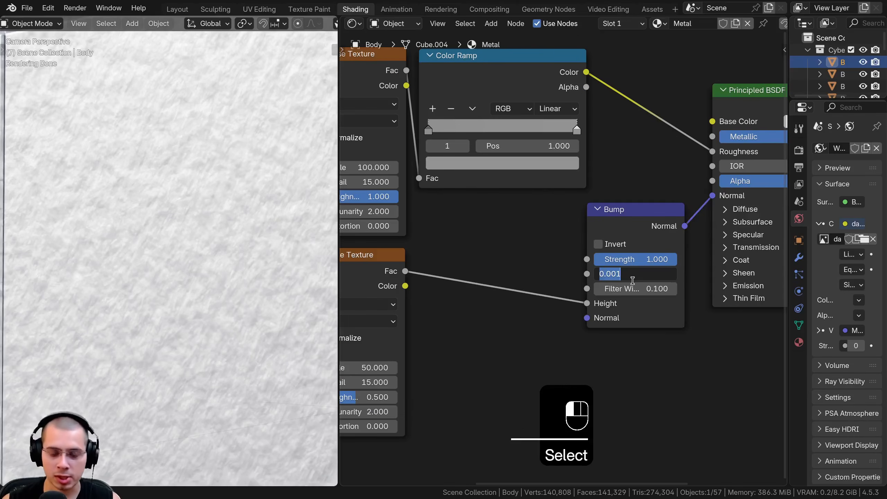
text(.00)
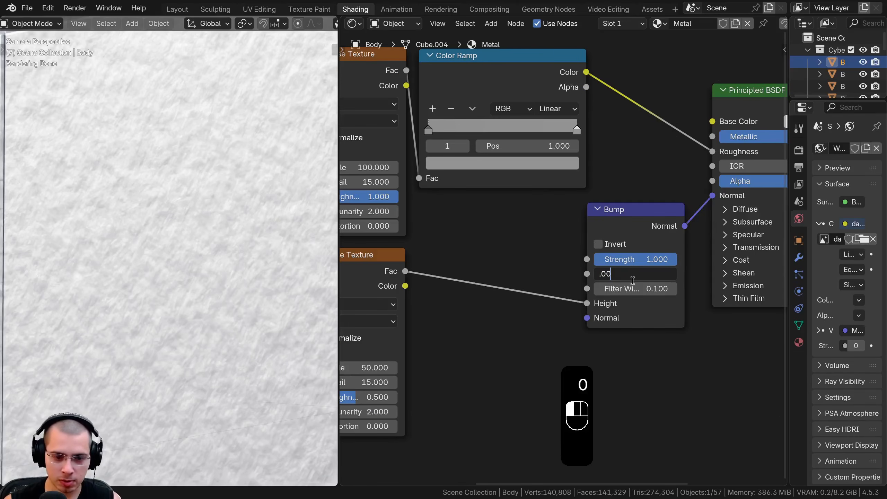
text(005)
key(Return)
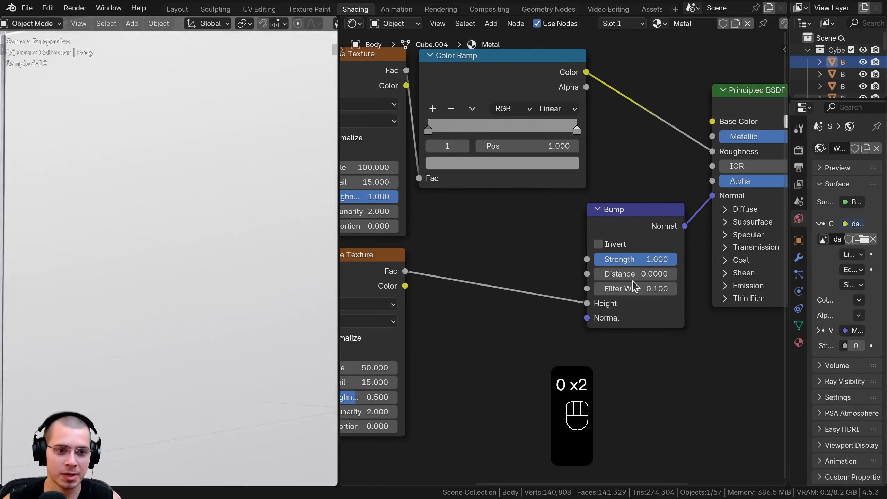
Preview the Bump node's normals on the body, then reconnect the Principled BSDF and inspect the panel beside the mirror.
ctrl+shift+click(648, 241)
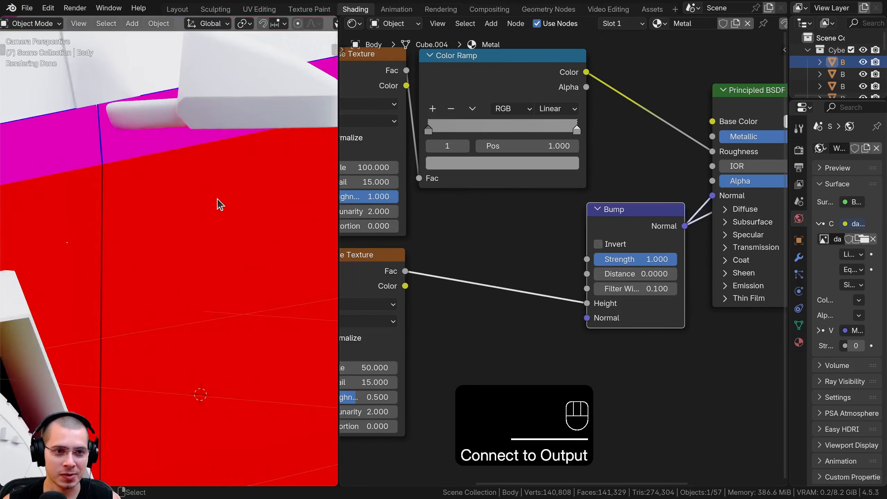
ctrl+shift+click(749, 114)
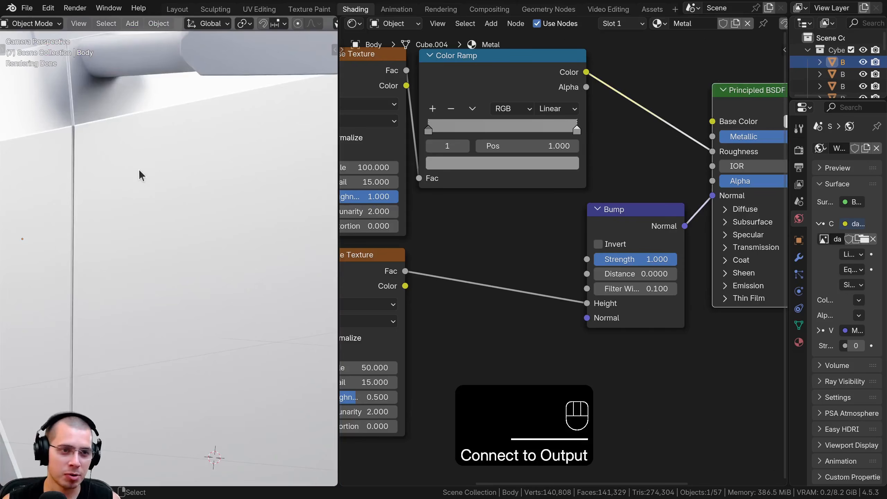
scroll(188, 337, up, 3)
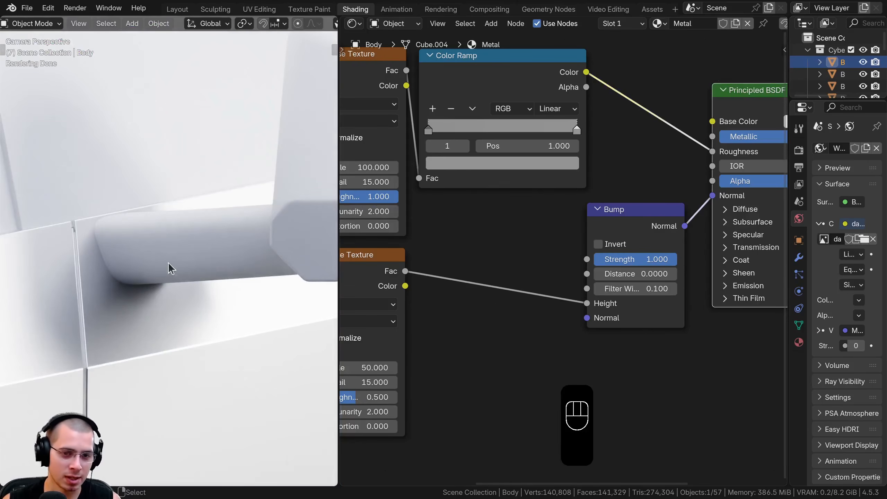
Widen the Outliner and Properties editors so their names and settings can be read.
drag(788, 189, 677, 179)
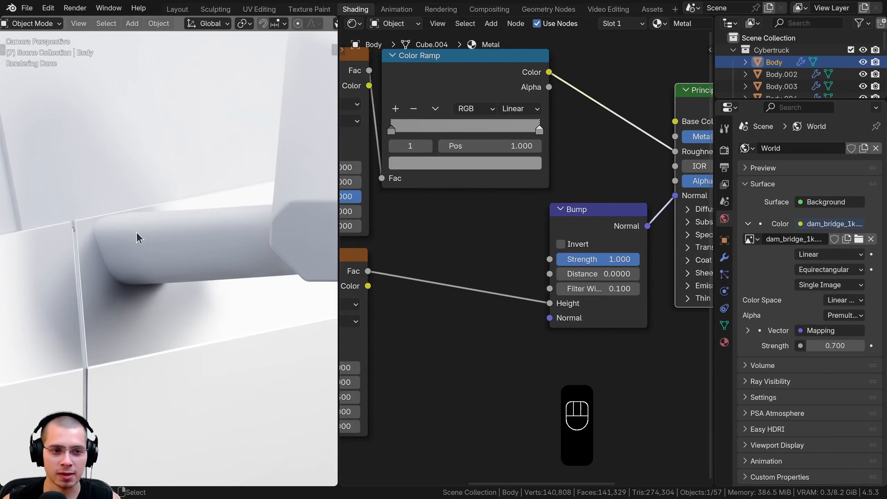
Inspect the metal on the body panels around the mirror up close, and return to the camera view.
scroll(138, 237, down, 5)
middle_drag(146, 251, 224, 245)
scroll(231, 245, up, 5)
shift+middle_drag(272, 231, 220, 248)
scroll(237, 251, up, 5)
scroll(241, 243, down, 4)
scroll(170, 307, down, 3)
key(KP_0)
Add an Image Texture node above the Color Ramp in the Metal material.
scroll(463, 158, down, 3)
mouse_move(463, 150)
middle_down()
mouse_move(453, 269)
mouse_move(458, 155)
mouse_move(473, 153)
middle_up()
scroll(456, 154, up, 1)
key(shift+a)
click(485, 139)
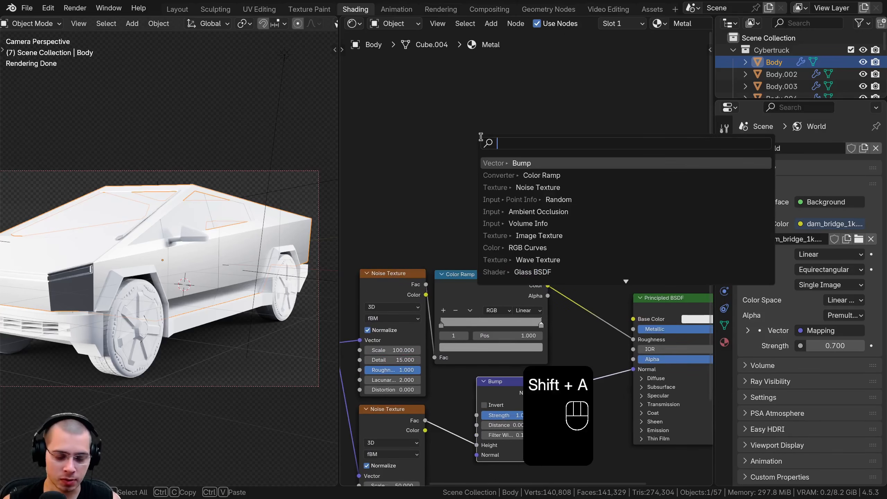
text(im)
click(503, 162)
click(457, 160)
Load Smudges01_4K.png into the new Image Texture node and place the node above the Color Ramp.
scroll(524, 189, up, 5)
middle_drag(539, 193, 532, 202)
click(542, 185)
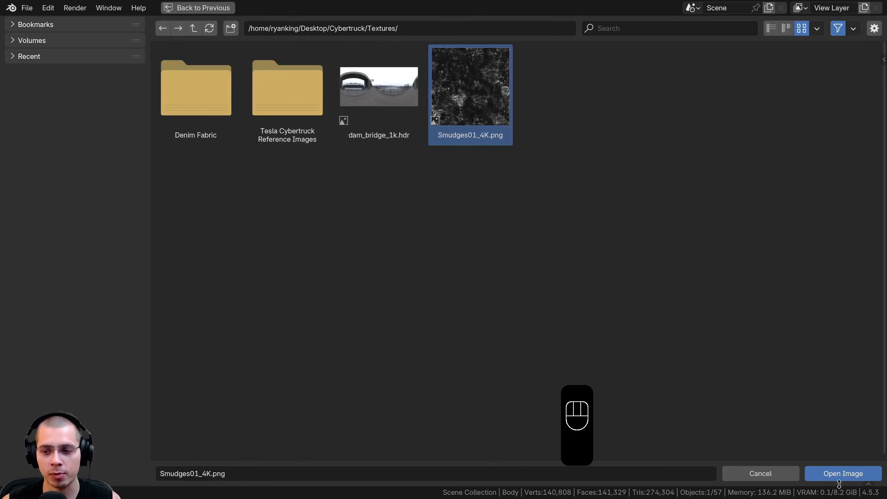
click(836, 474)
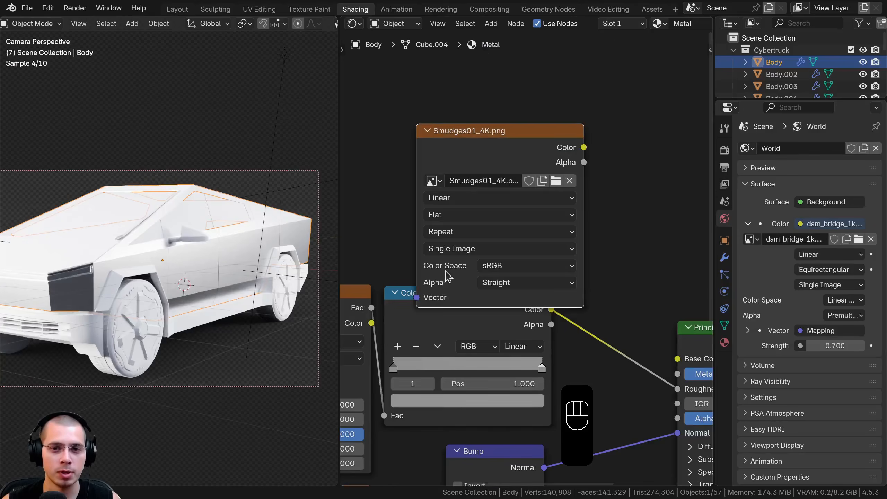
click(428, 139)
middle_drag(548, 82, 502, 47)
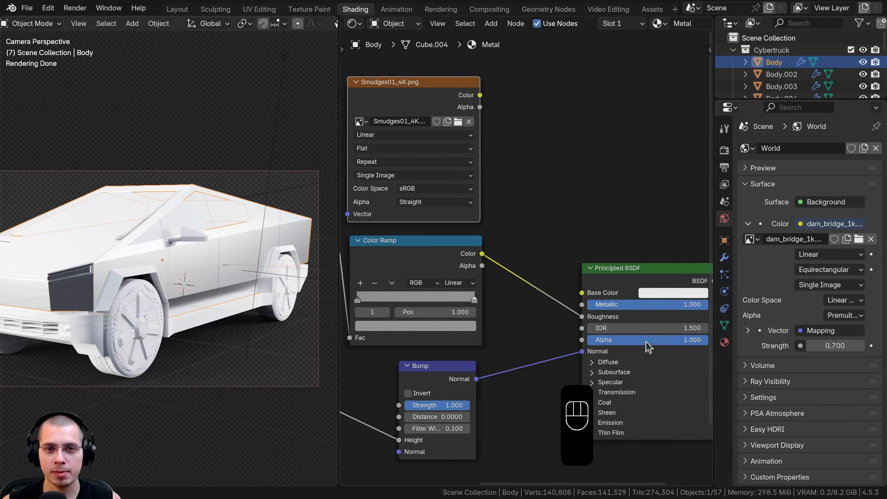
middle_drag(526, 226, 516, 235)
Insert a Mix Color node between the Color Ramp's Color output and the Principled BSDF's Roughness.
key(shift+a)
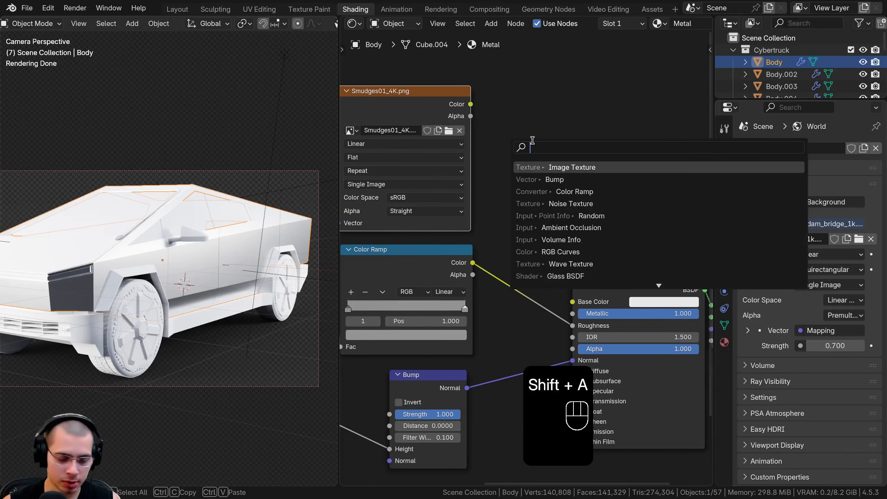
text(mix)
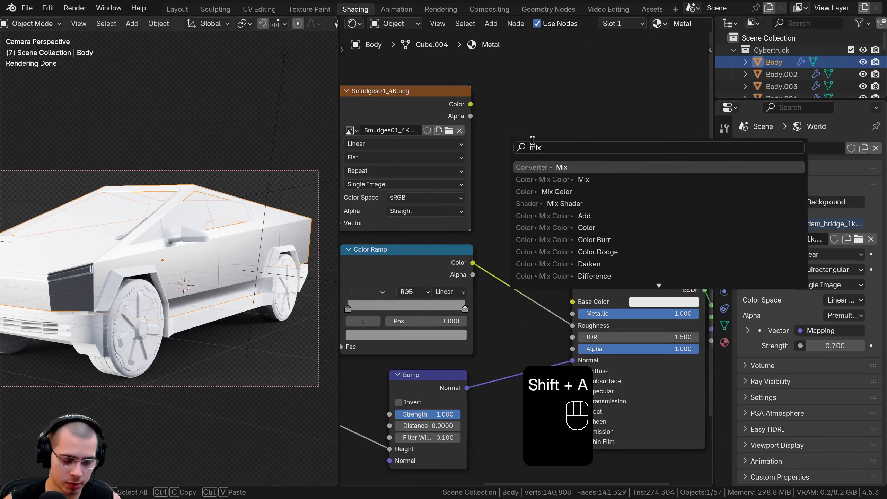
click(545, 190)
click(503, 204)
drag(534, 216, 544, 208)
Feed the smudges texture's Color into the Mix node's Factor and set the blending mode to Lighten.
middle_drag(501, 178, 606, 194)
click(505, 135)
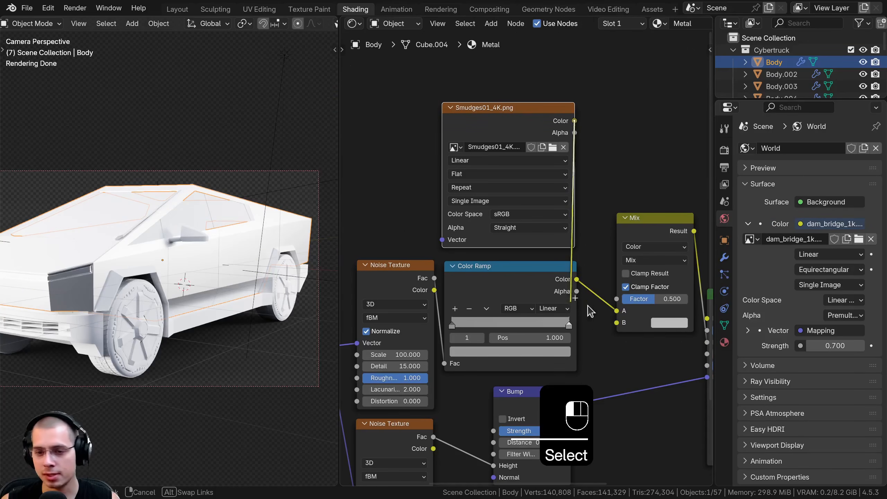
drag(617, 300, 617, 299)
middle_drag(617, 299, 444, 321)
scroll(447, 323, up, 1)
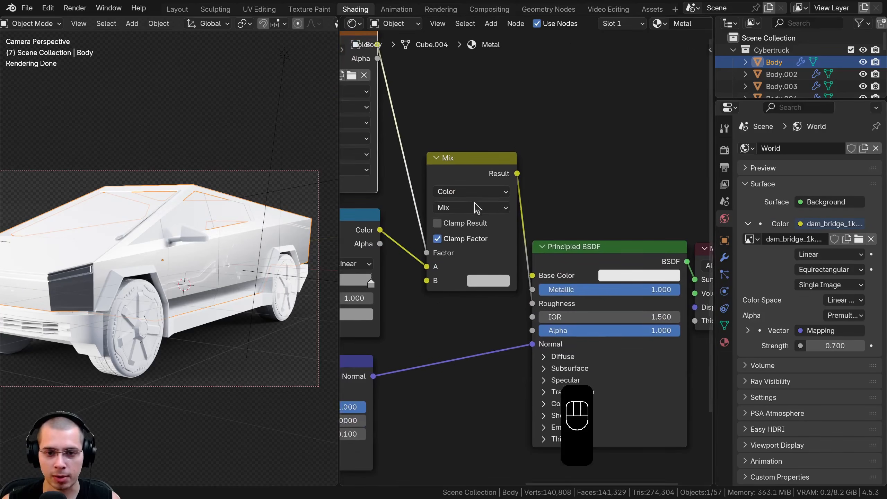
click(469, 207)
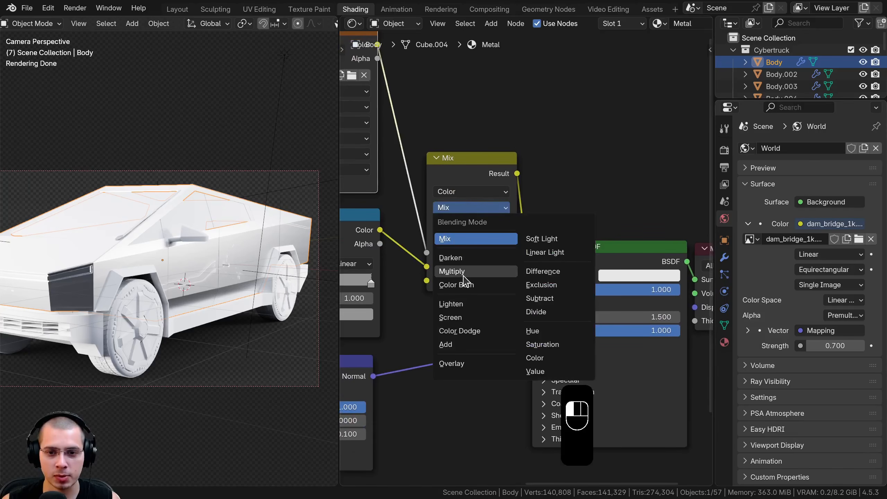
click(450, 303)
Preview the Lighten node's result on the body and examine the smudges up close.
ctrl+shift+click(482, 176)
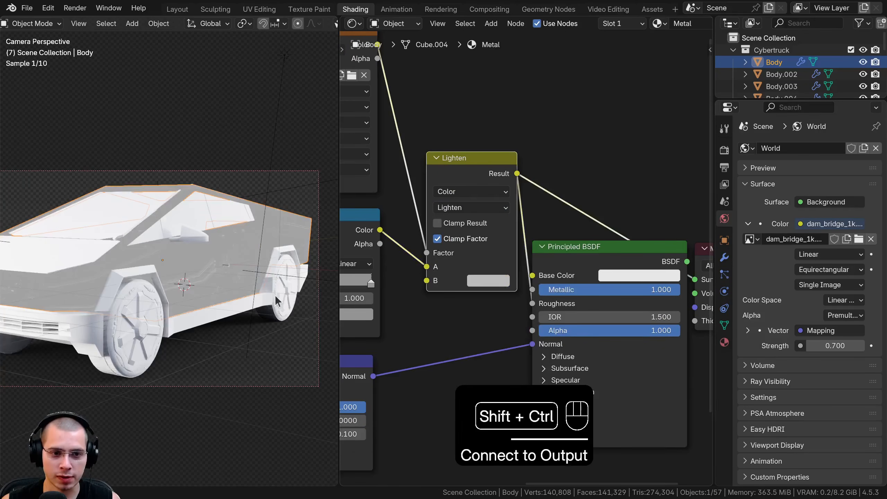
scroll(197, 292, up, 6)
scroll(147, 254, up, 4)
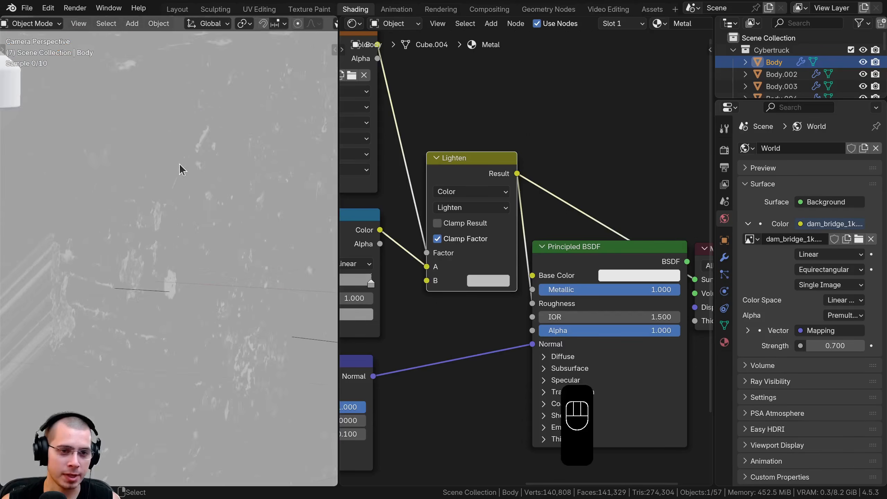
shift+middle_drag(195, 227, 119, 316)
scroll(161, 288, up, 2)
shift+middle_drag(203, 260, 173, 285)
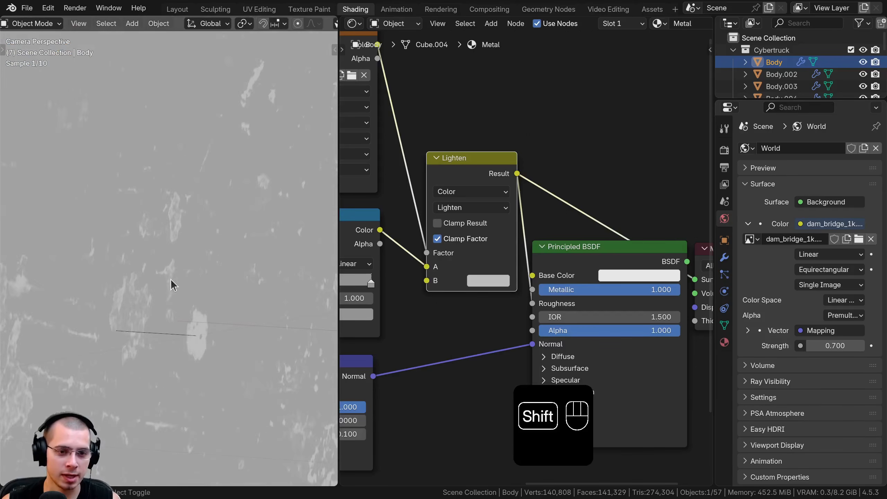
scroll(150, 157, up, 2)
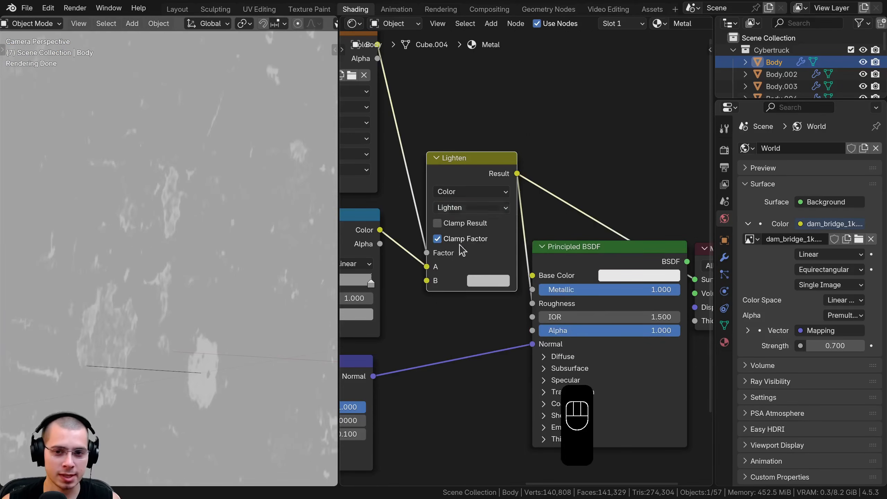
Try pure white as the Lighten node's B color to exaggerate the smudges.
click(489, 281)
drag(585, 99, 585, 72)
scroll(178, 310, down, 6)
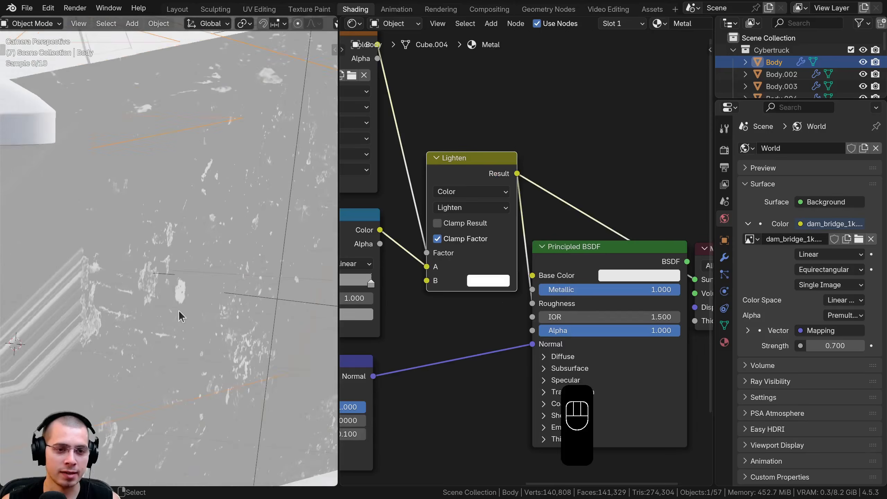
Reconnect the Principled BSDF to the output and paste grey #A4A4A4FF into the Lighten node's B color.
ctrl+shift+click(596, 265)
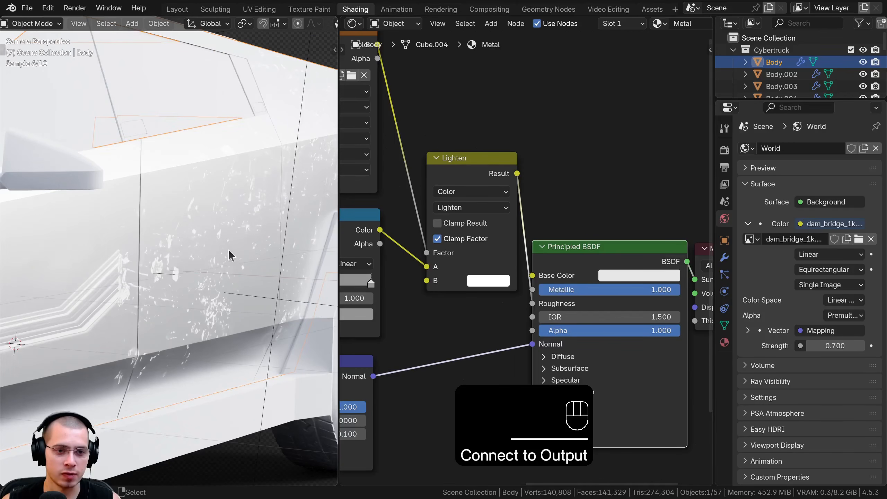
scroll(489, 343, up, 3)
key(ctrl+v)
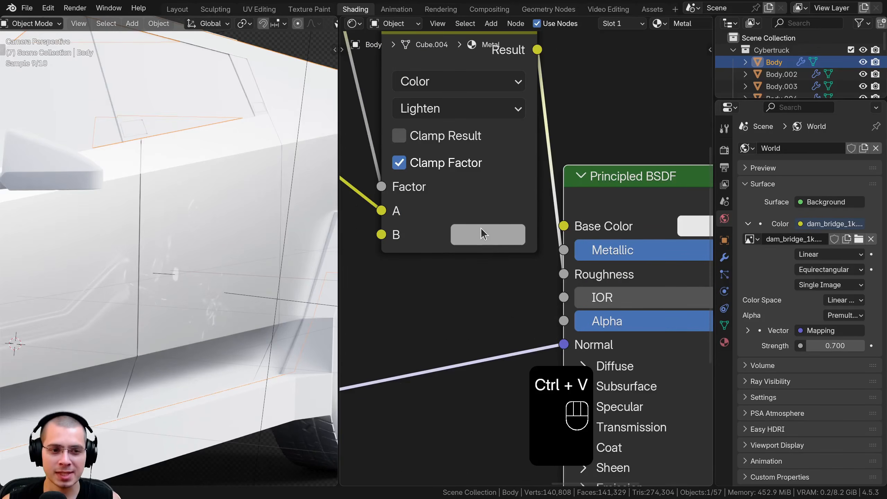
scroll(302, 272, up, 4)
click(470, 234)
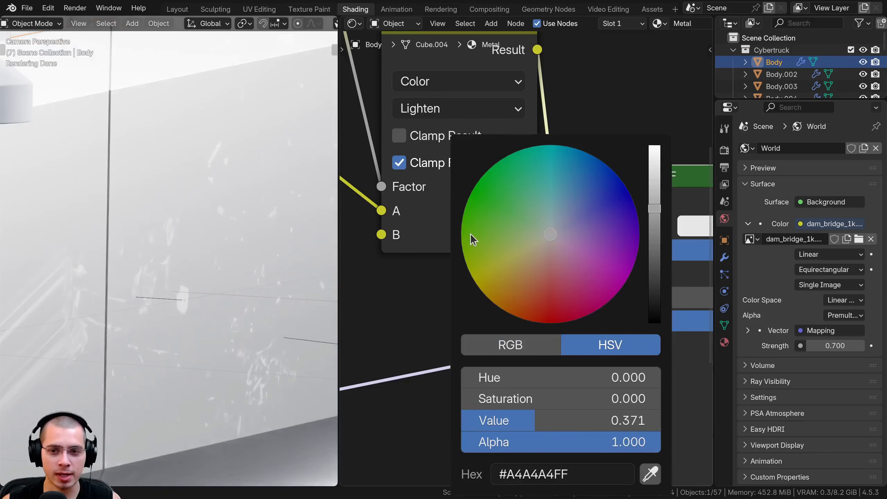
middle_drag(450, 269, 478, 391)
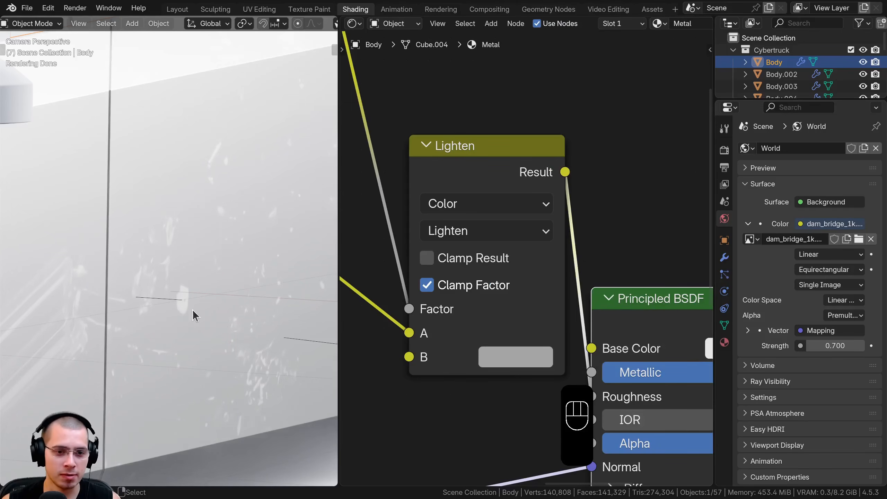
Preview the smudges image texture directly on the Cybertruck body to check how it maps across the panels.
scroll(459, 238, down, 10)
middle_drag(459, 238, 564, 258)
scroll(207, 199, down, 6)
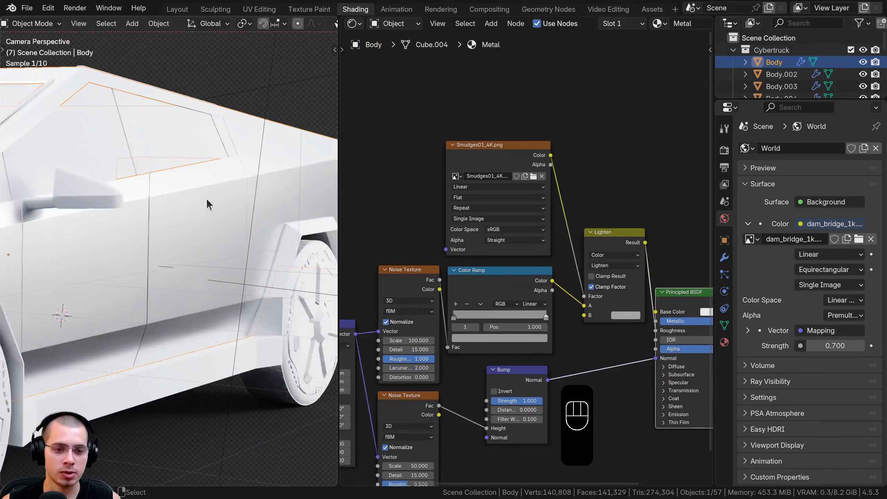
ctrl+shift+click(502, 176)
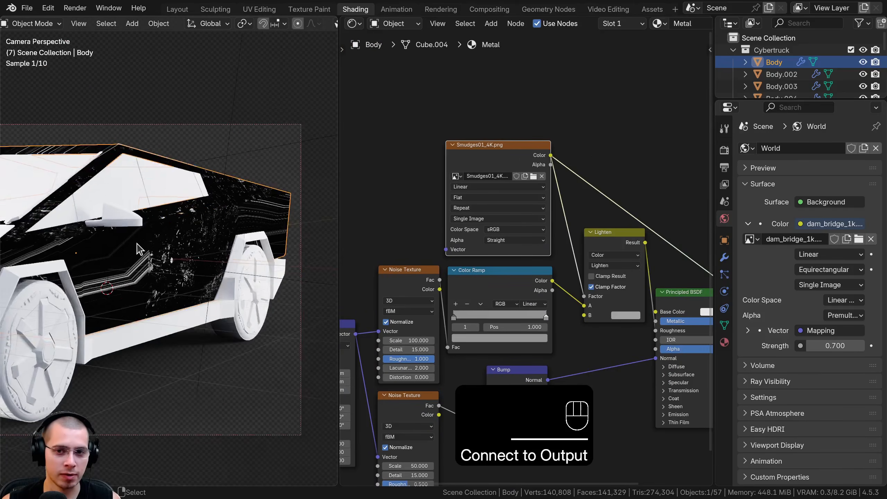
ctrl+shift+click(504, 157)
ctrl+shift+click(503, 157)
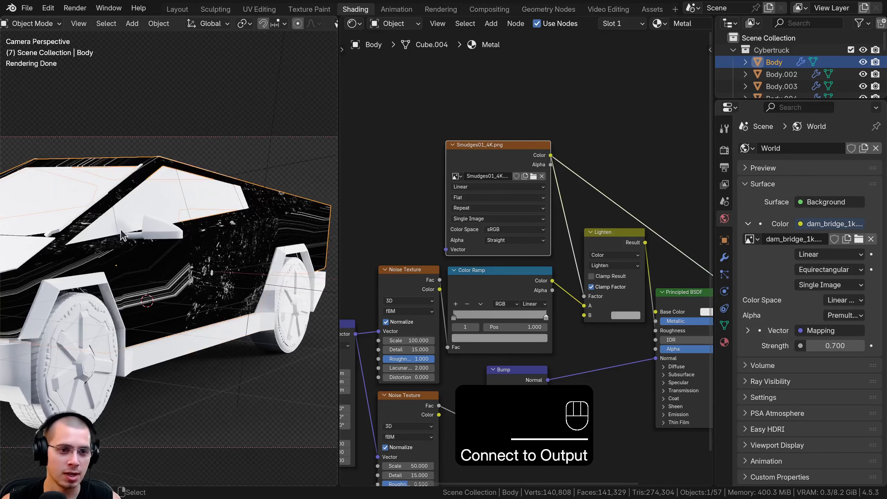
shift+middle_drag(131, 245, 158, 250)
scroll(588, 200, down, 3)
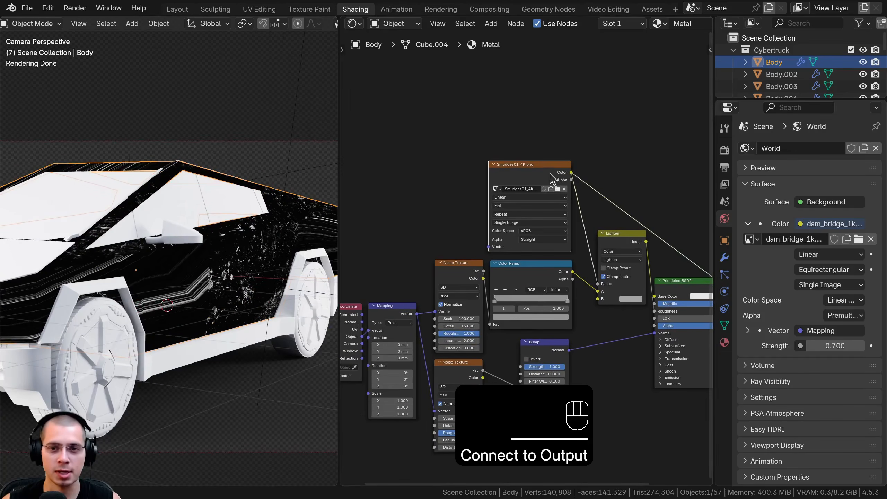
Add Texture Coordinate and Mapping nodes to the smudges image texture and arrange them clear of the noise nodes.
drag(554, 179, 550, 143)
key(ctrl+t)
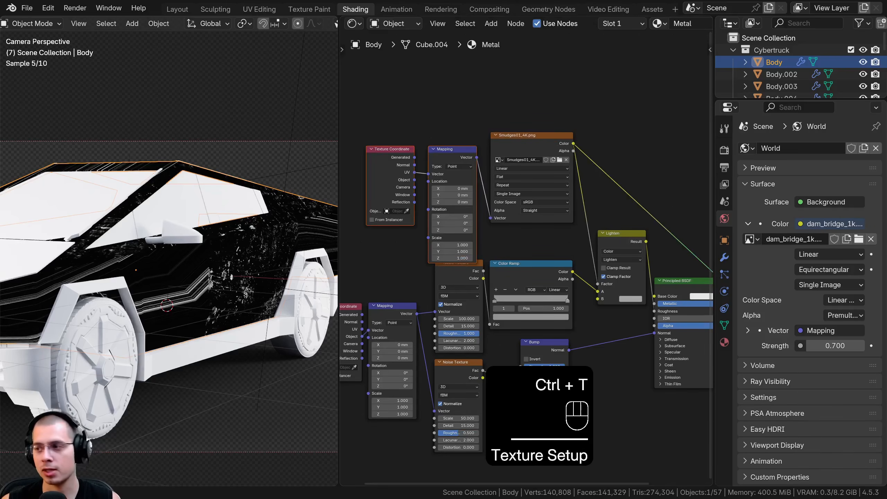
middle_drag(439, 205, 502, 232)
scroll(502, 232, up, 4)
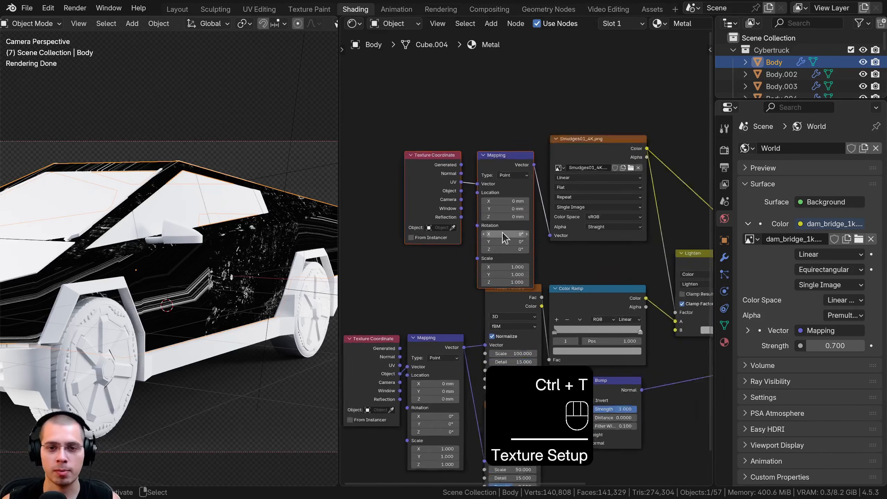
key(a)
middle_drag(363, 53, 354, 94)
scroll(354, 94, up, 2)
drag(364, 104, 467, 201)
key(g)
click(459, 188)
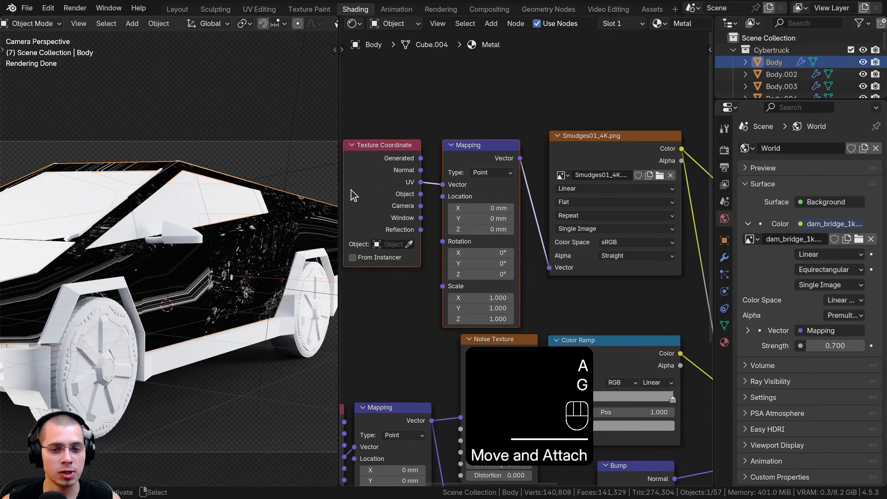
Drive the smudges Mapping node with Object coordinates instead of UV and tidy the positions of both mapping nodes.
key(a)
drag(370, 193, 377, 196)
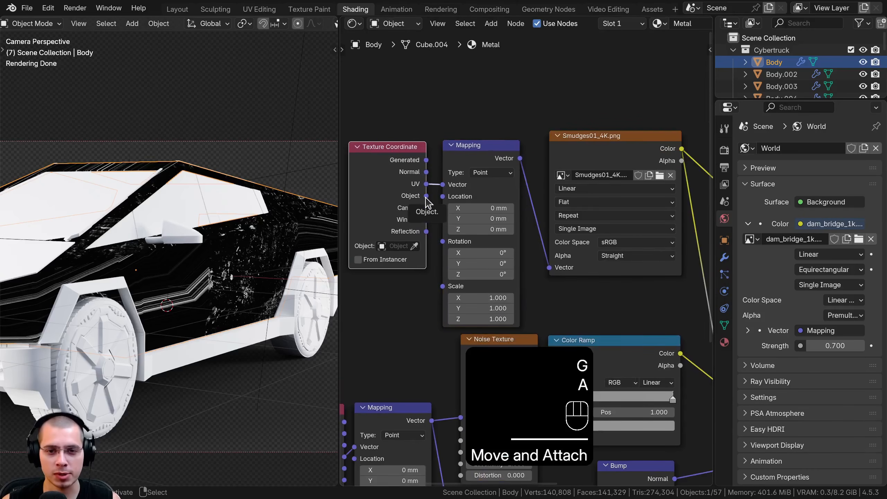
drag(436, 175, 443, 184)
drag(389, 208, 394, 209)
drag(397, 79, 496, 168)
key(g)
click(507, 168)
key(a)
Set the smudges texture's projection to Box with a Blend of 0.2.
scroll(562, 197, up, 3)
mouse_move(597, 191)
middle_down()
mouse_move(562, 197)
mouse_move(535, 181)
middle_up()
click(535, 179)
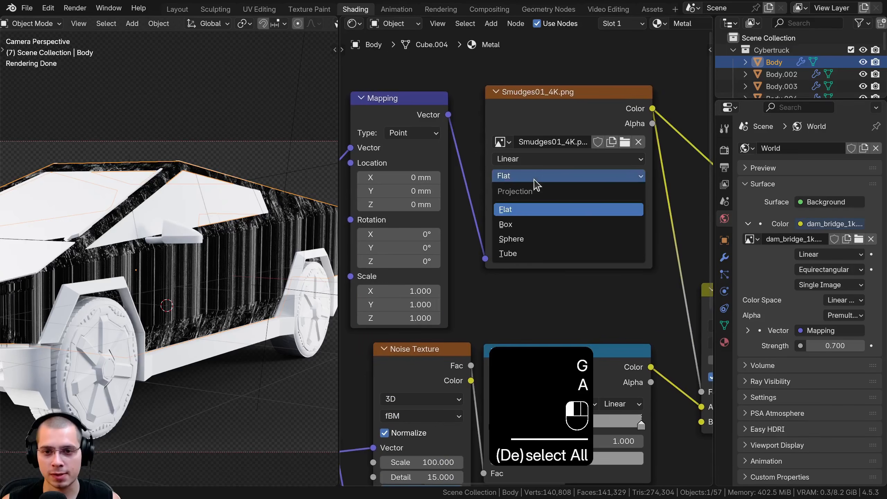
click(521, 224)
click(542, 191)
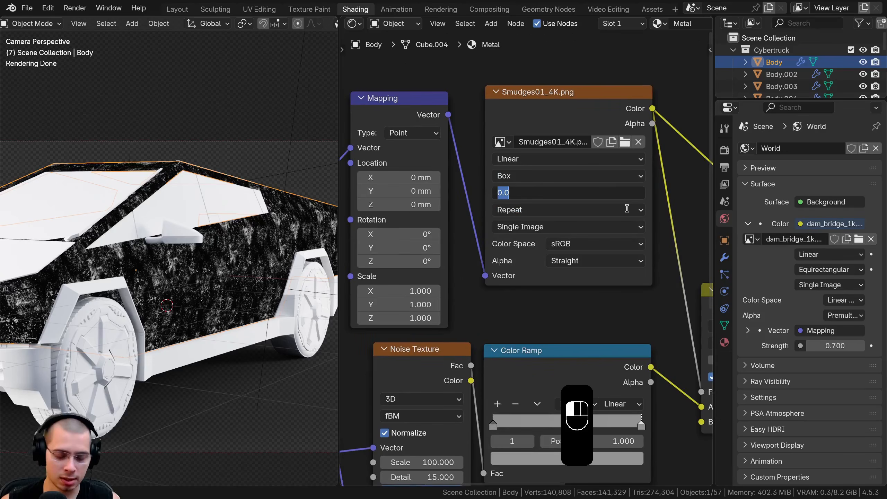
text(0.2)
key(Return)
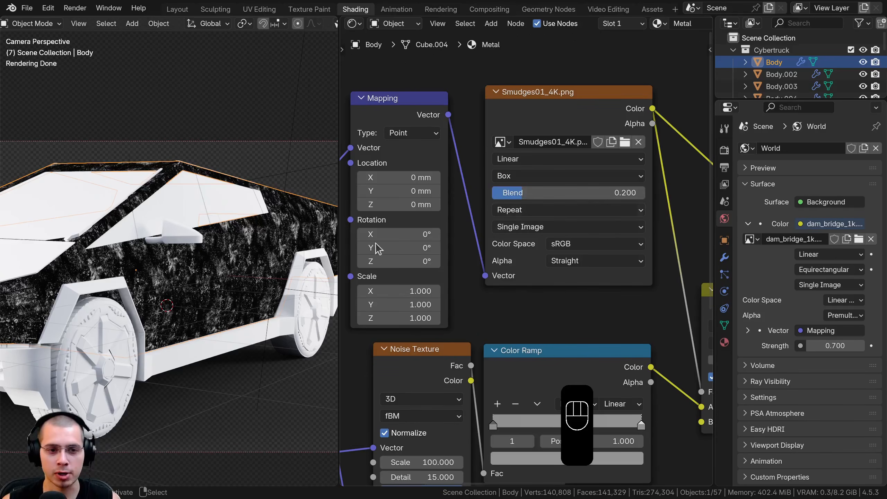
Compare the smudges texture on the body with Blend at 0 and at higher values.
scroll(265, 250, up, 7)
drag(523, 193, 492, 193)
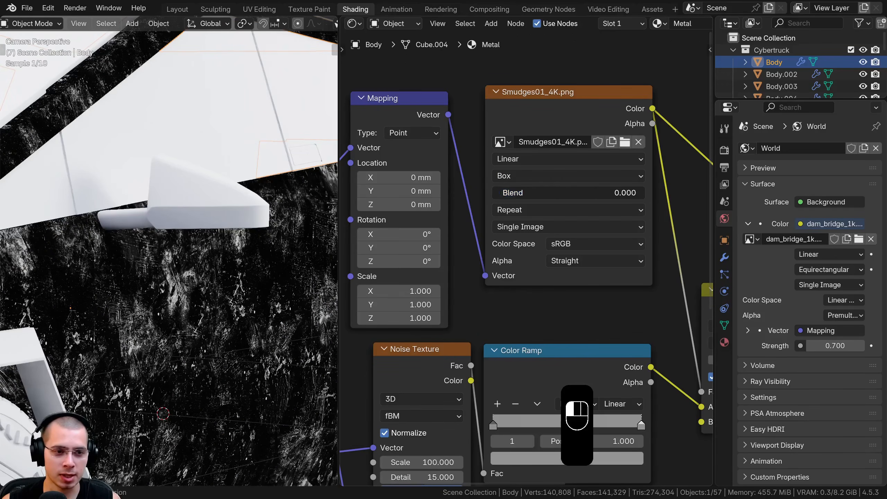
shift+middle_drag(196, 175, 171, 112)
shift+middle_drag(286, 265, 177, 271)
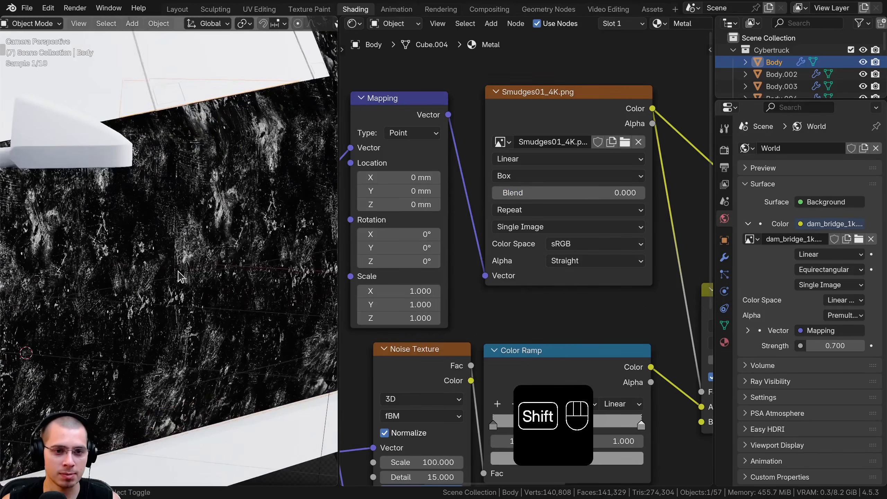
scroll(179, 273, up, 4)
scroll(178, 273, down, 3)
shift+middle_drag(39, 161, 271, 255)
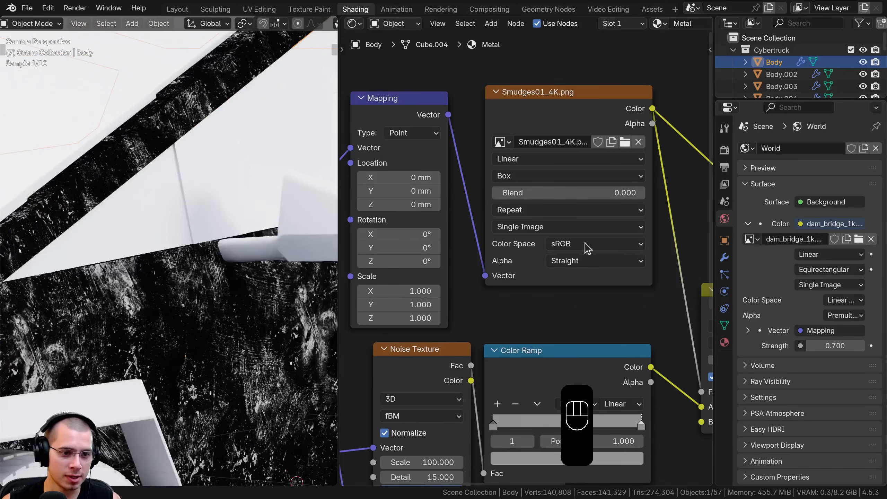
drag(545, 193, 612, 193)
drag(541, 193, 492, 193)
shift+middle_drag(31, 249, 122, 215)
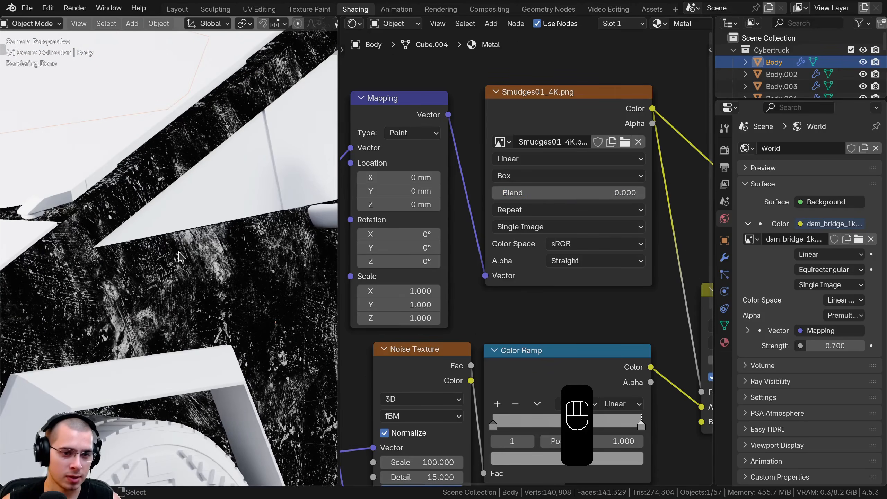
scroll(178, 251, up, 1)
drag(580, 194, 505, 194)
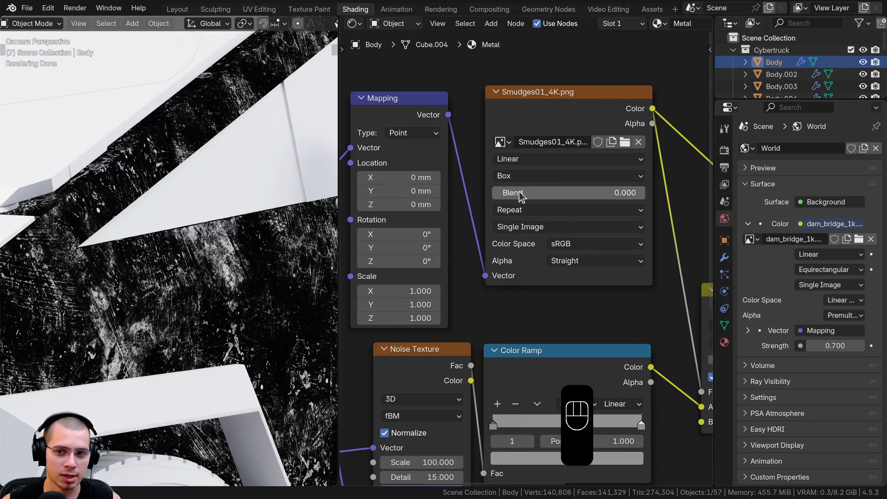
Set the smudges texture's Blend back to 0.2.
click(547, 196)
text(0.2)
key(Return)
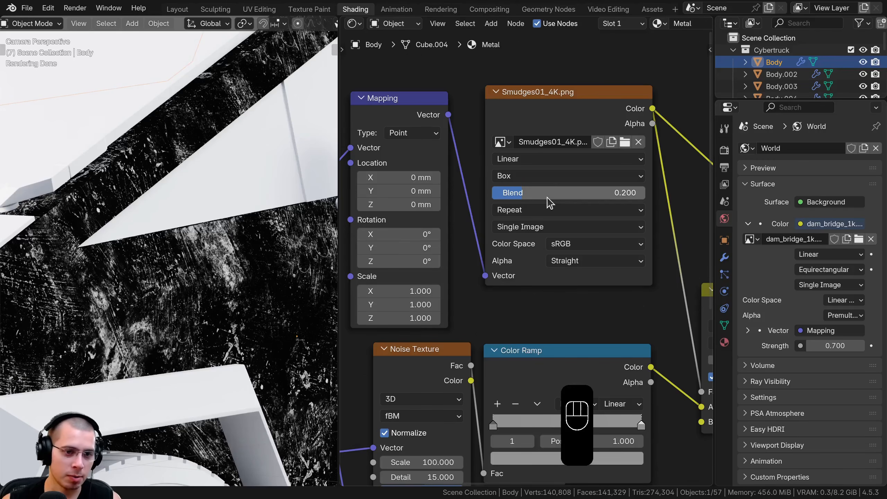
Set the smudges Mapping node's scale to 2 on X, Y and Z and check the tiling on the body.
scroll(517, 244, down, 2)
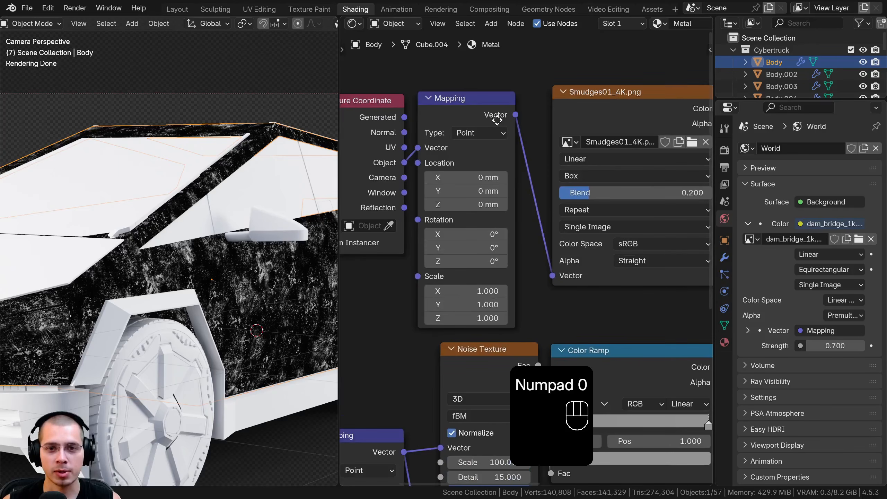
drag(498, 120, 505, 117)
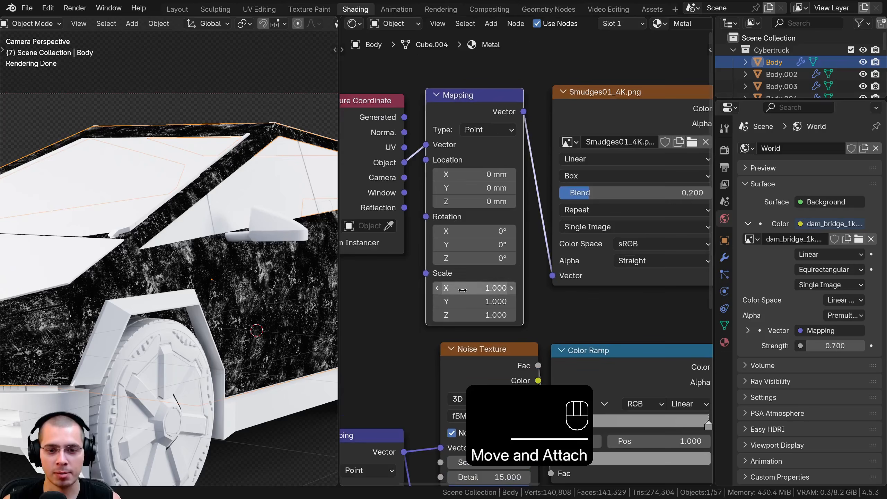
drag(462, 291, 463, 315)
text(2)
key(Return)
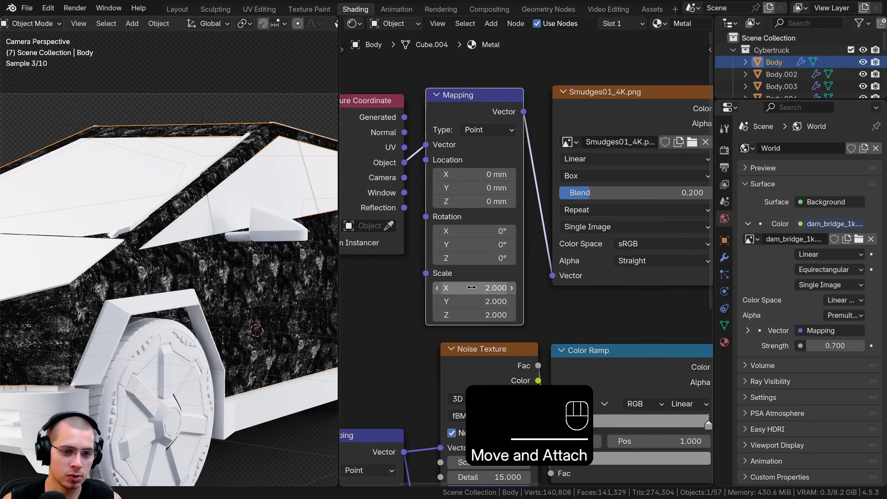
shift+middle_drag(272, 288, 143, 226)
scroll(167, 237, up, 3)
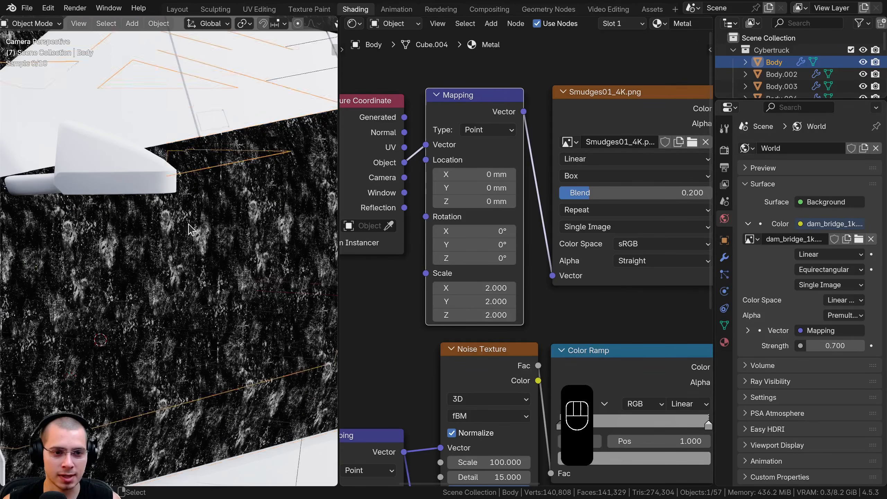
scroll(210, 294, down, 3)
scroll(464, 232, down, 2)
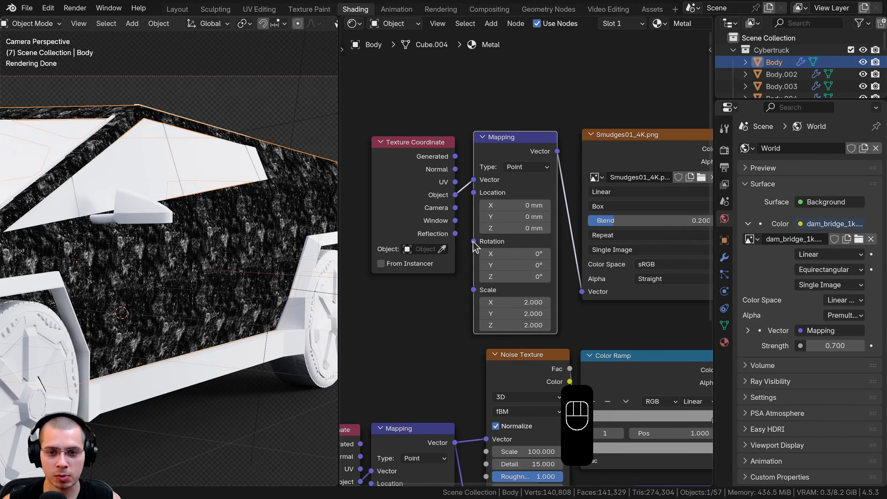
Move the smudges node group up and shift its Texture Coordinate node away from the Mapping node to make room between them.
scroll(490, 294, down, 3)
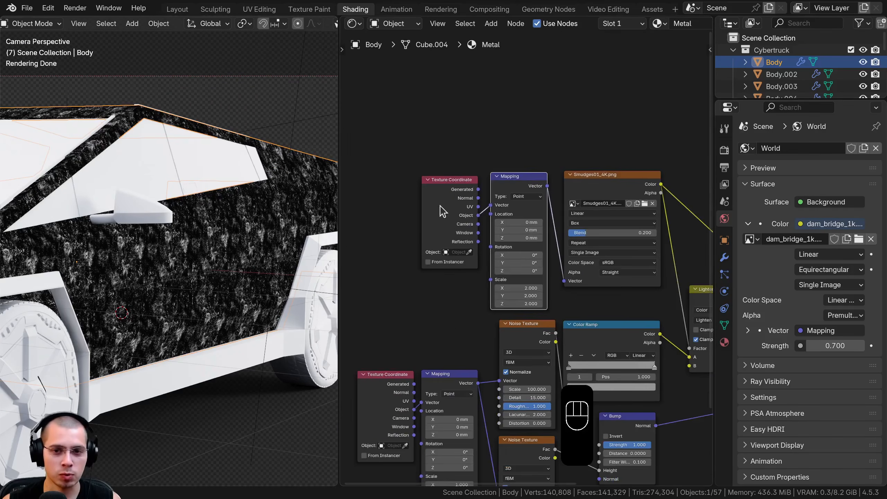
drag(422, 171, 581, 254)
key(g)
click(572, 173)
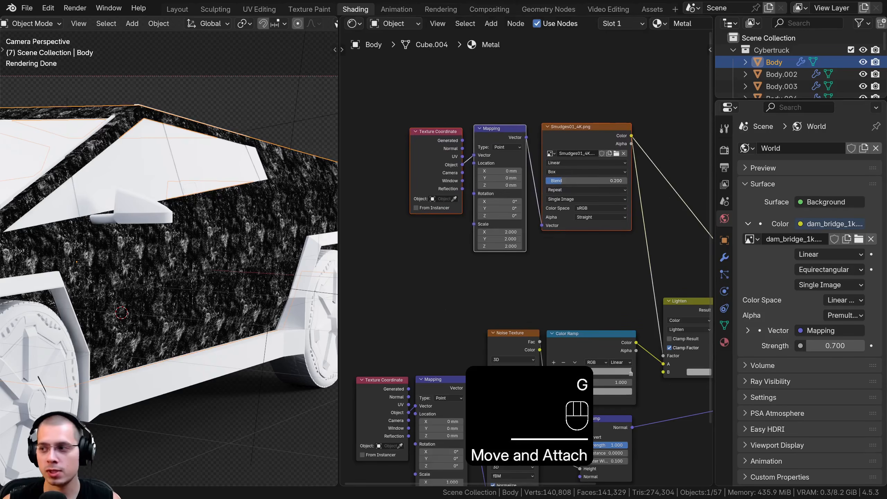
middle_drag(641, 203, 647, 203)
drag(441, 150, 353, 156)
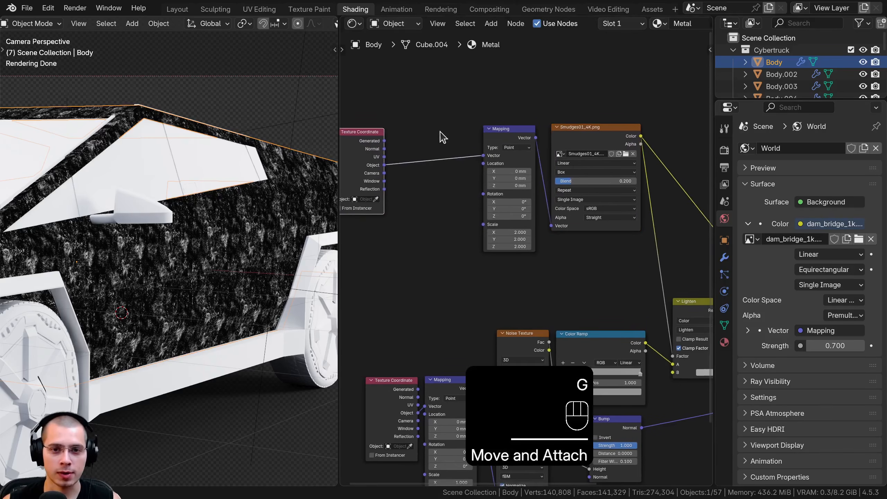
Add a Voronoi Texture node beside the smudges Mapping node and feed its Vector from the Object coordinates.
middle_drag(441, 97, 476, 142)
scroll(477, 142, up, 1)
key(shift+a)
click(496, 141)
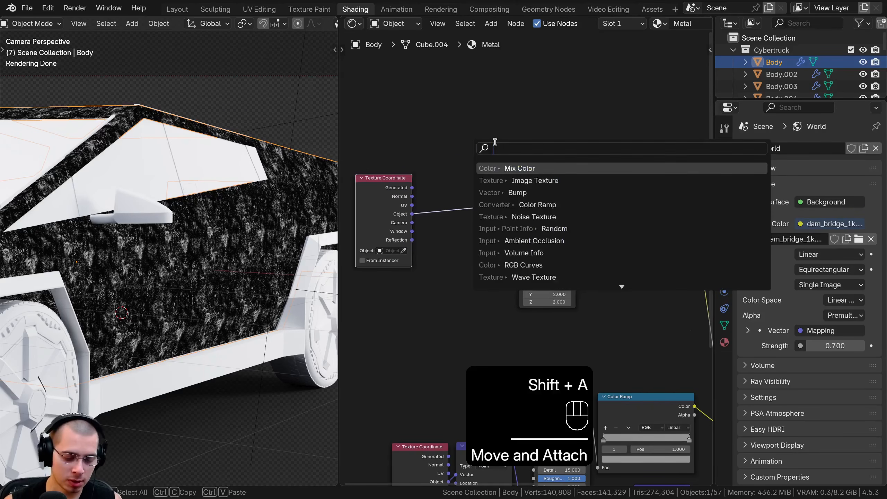
text(vor)
key(Return)
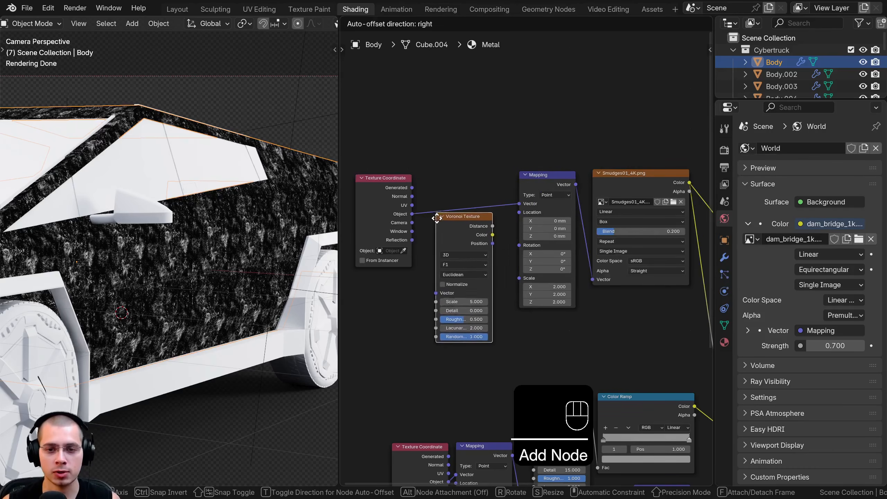
click(436, 218)
scroll(424, 208, up, 1)
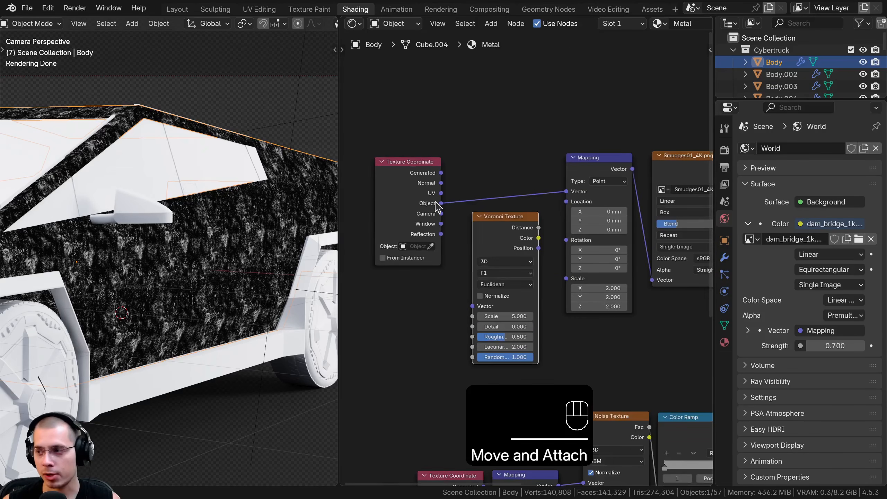
drag(441, 203, 453, 281)
drag(469, 312, 472, 306)
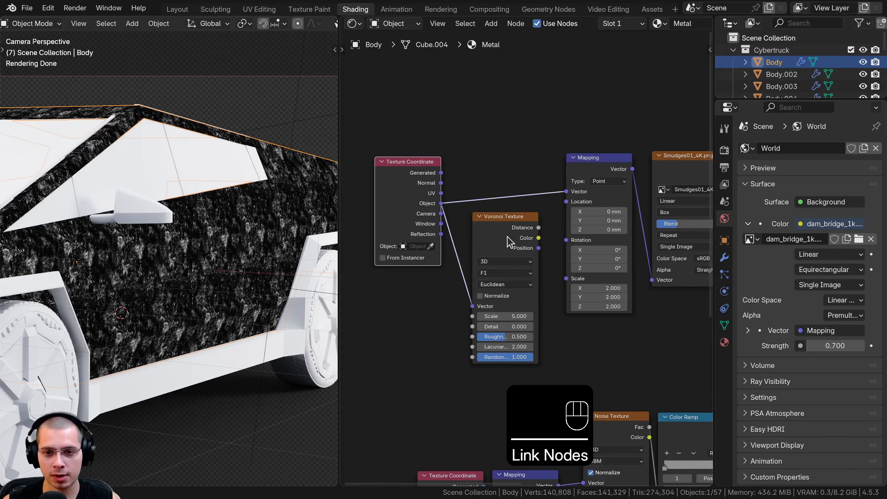
Preview the Voronoi Texture's Color output on the body and look closely at its cells.
ctrl+shift+click(516, 235)
ctrl+shift+click(532, 240)
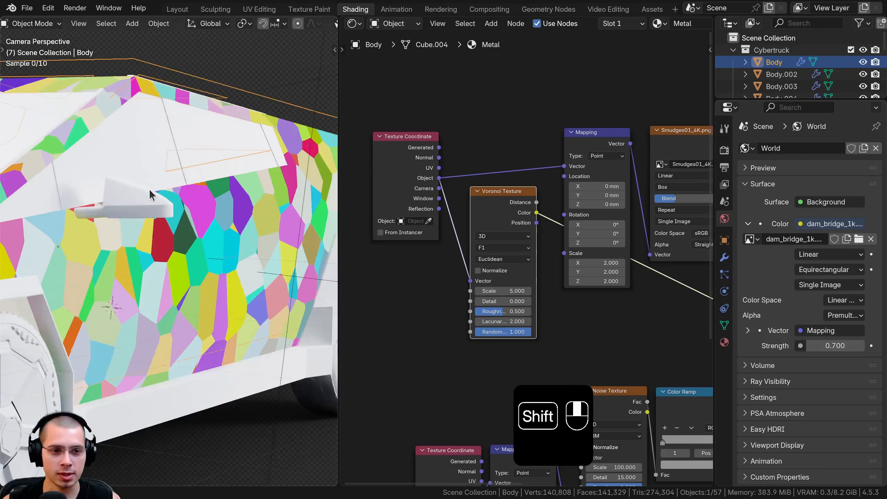
shift+middle_drag(137, 231, 136, 193)
scroll(135, 193, up, 2)
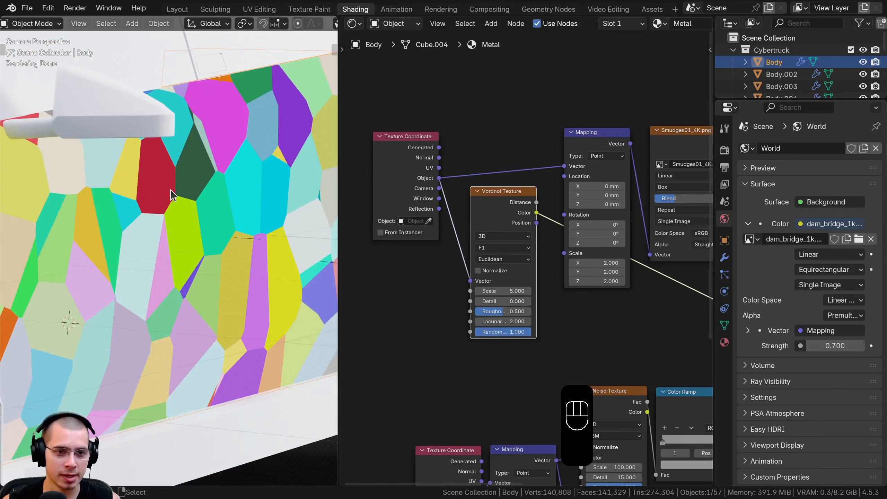
Connect the Voronoi Texture's Color output to the Rotation input of the smudges Mapping node.
middle_drag(490, 229, 404, 229)
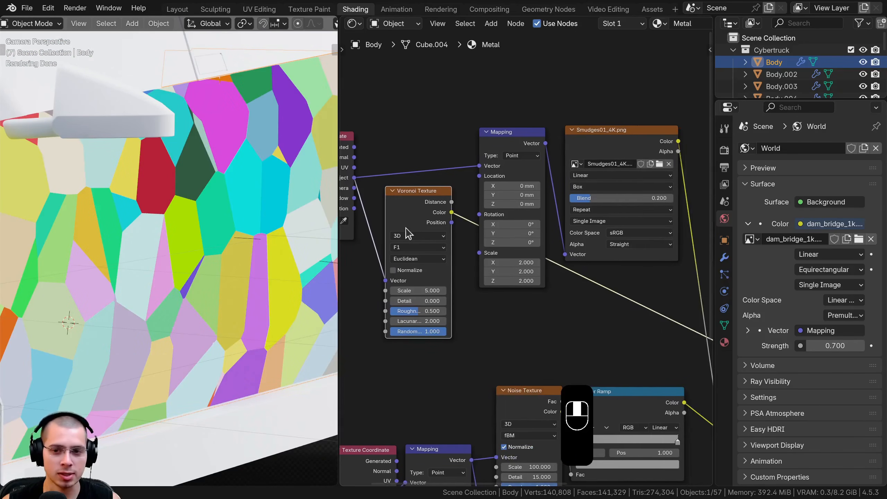
click(420, 197)
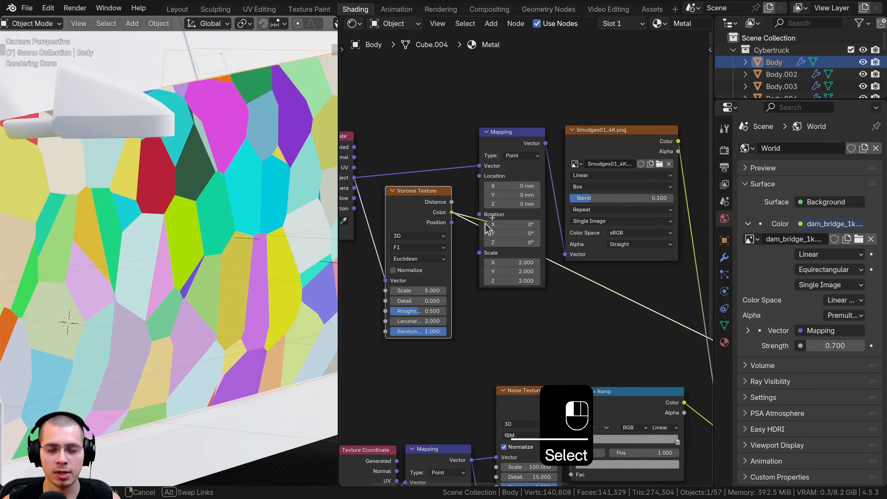
drag(483, 224, 479, 252)
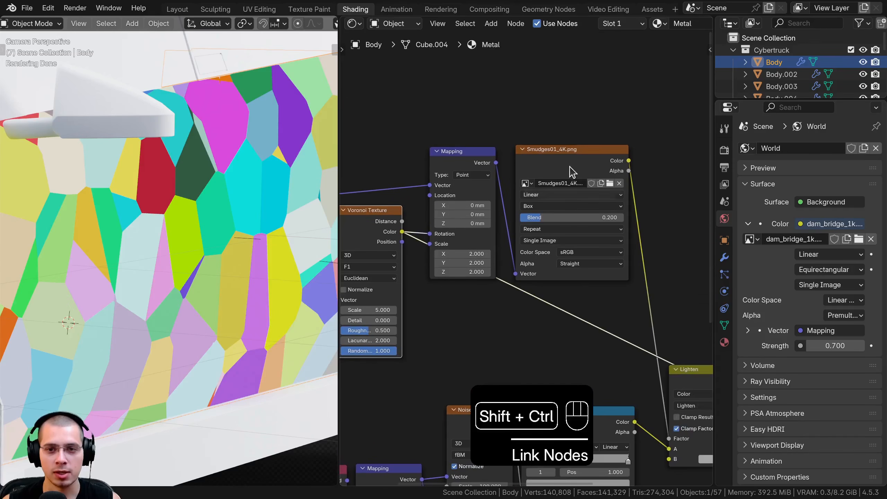
Preview the smudges texture on the body and compare it with the Voronoi-to-Rotation link removed and restored.
ctrl+shift+click(569, 165)
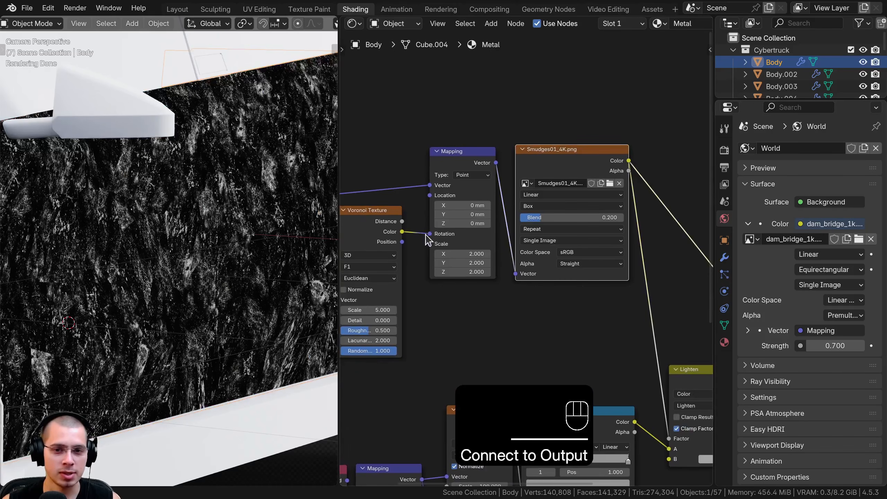
drag(427, 240, 179, 215)
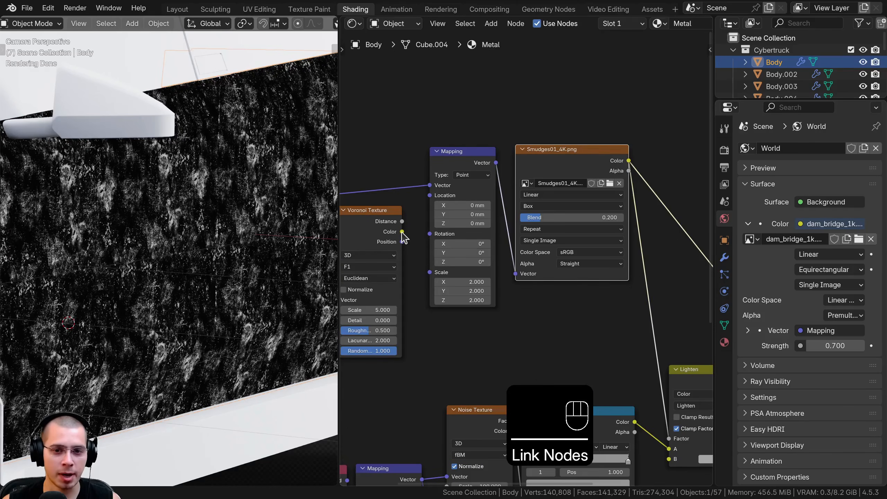
drag(403, 233, 430, 234)
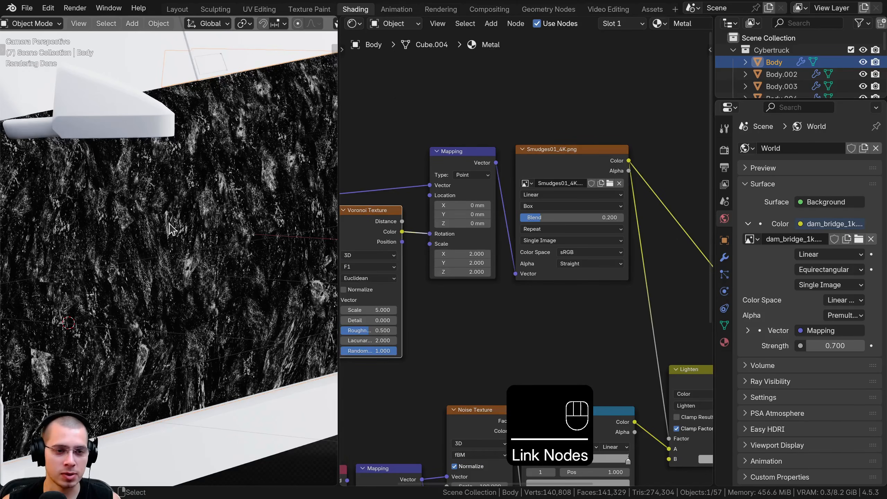
Examine the rotated smudges across the side of the body, checking for repetition and hard edges between the Voronoi cells.
shift+middle_drag(170, 224, 283, 210)
scroll(133, 161, up, 1)
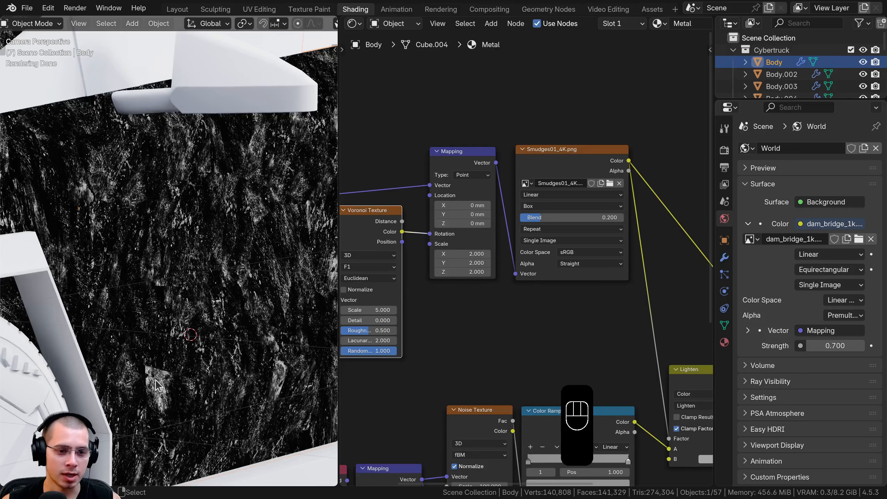
scroll(159, 308, up, 4)
shift+middle_drag(147, 378, 166, 290)
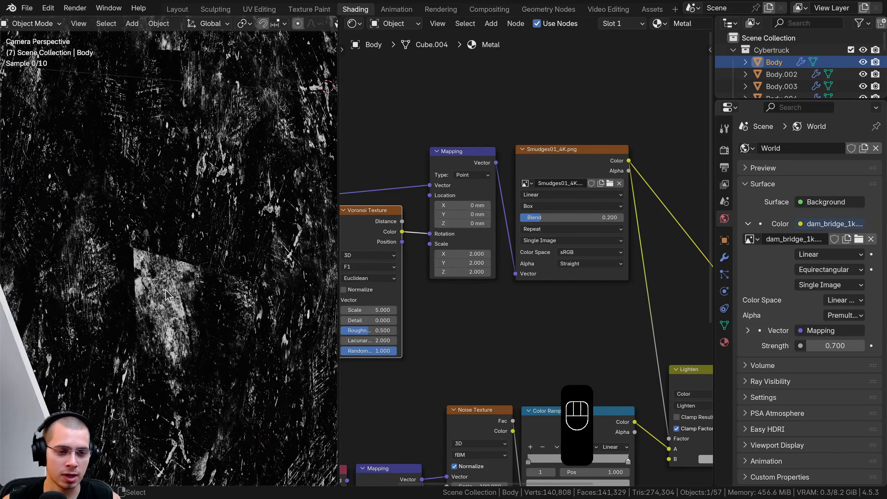
scroll(166, 295, up, 4)
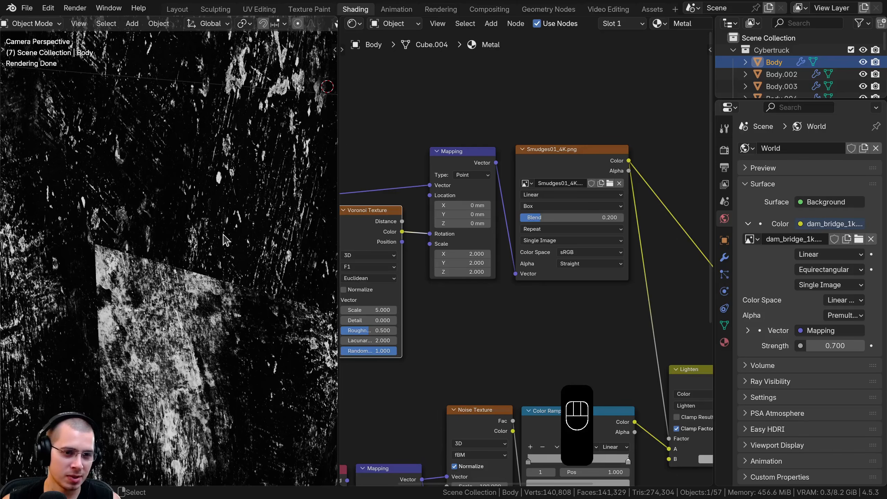
shift+middle_drag(224, 239, 206, 402)
shift+middle_drag(209, 446, 219, 324)
scroll(220, 324, down, 1)
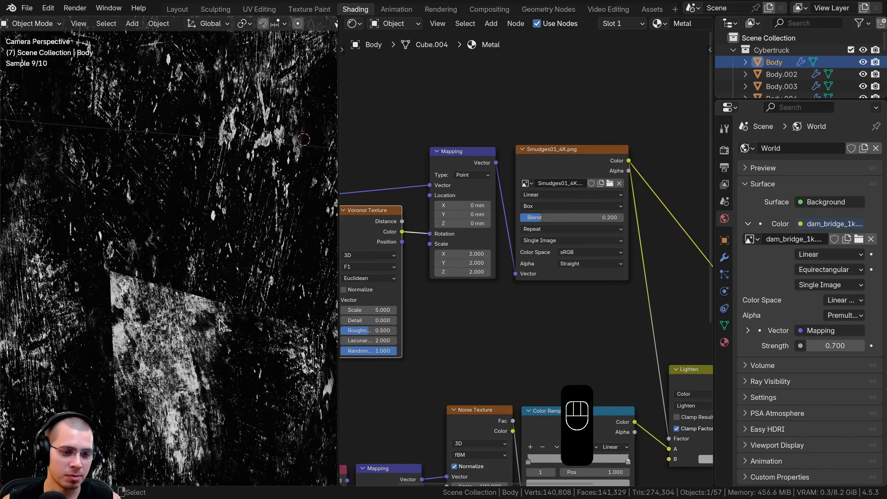
scroll(124, 297, down, 10)
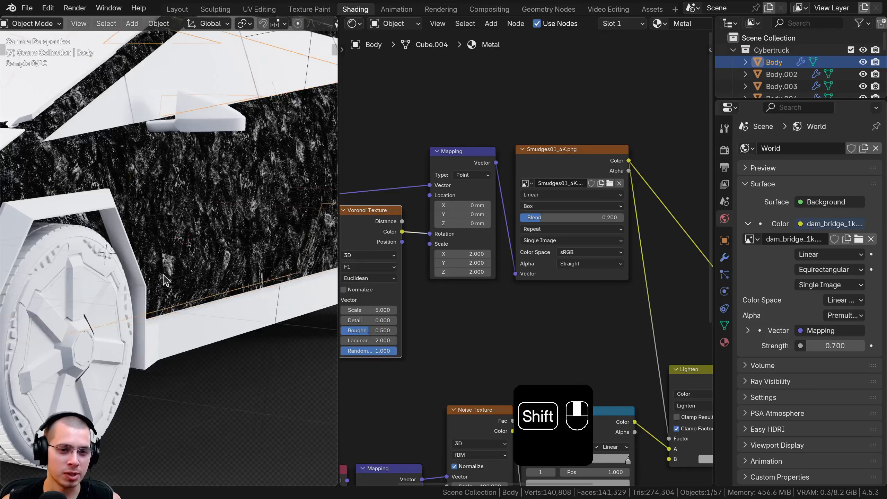
mouse_move(255, 255)
shift+middle_down()
mouse_move(162, 274)
mouse_move(110, 332)
shift+middle_up()
scroll(133, 301, up, 6)
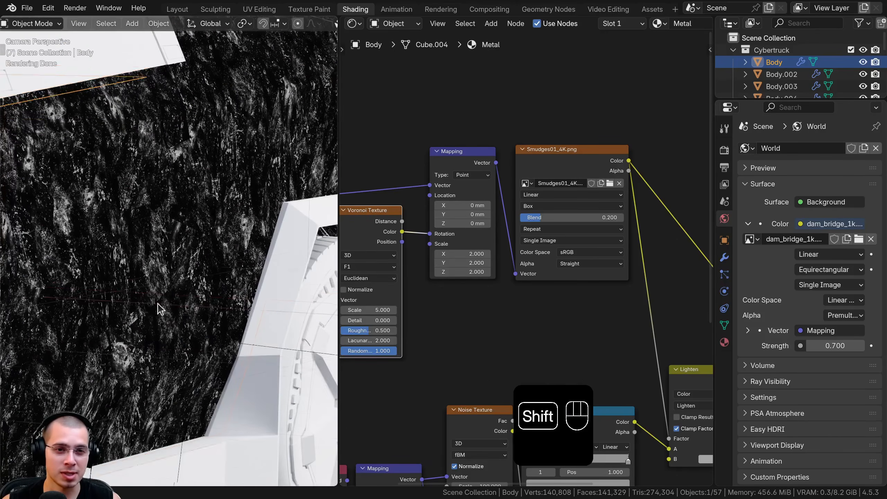
shift+middle_drag(124, 94, 116, 159)
scroll(127, 190, up, 5)
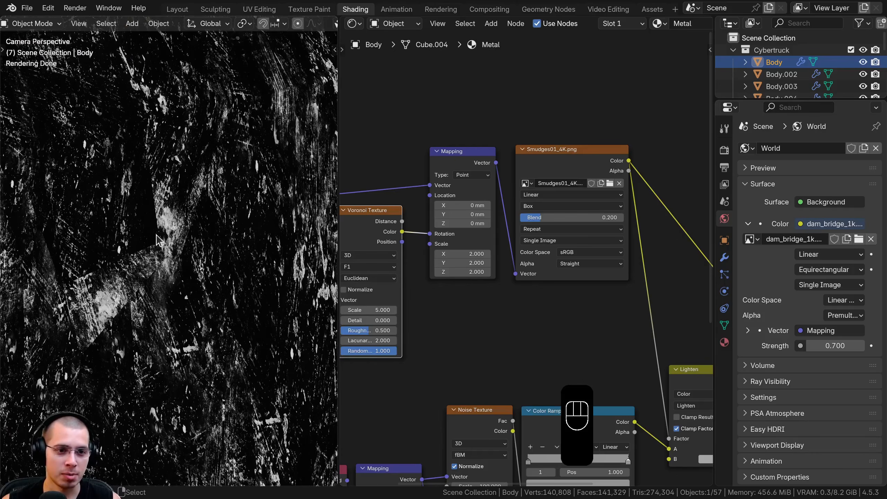
scroll(145, 184, up, 3)
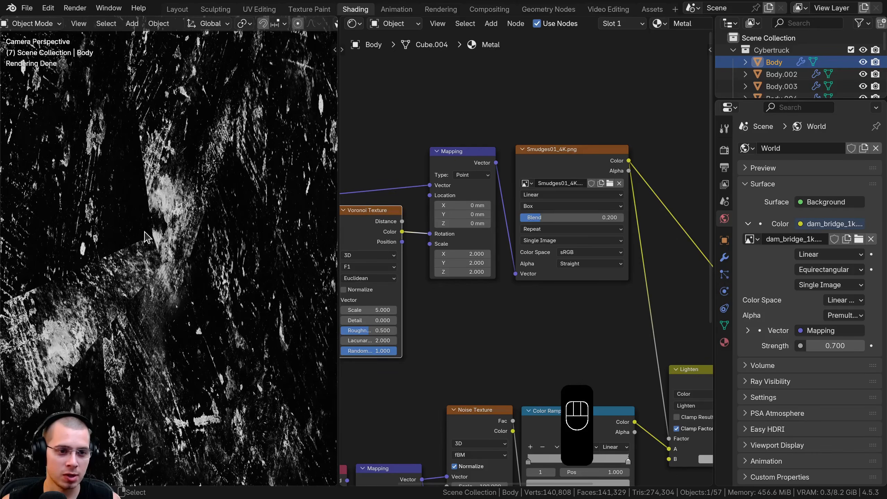
scroll(127, 201, down, 9)
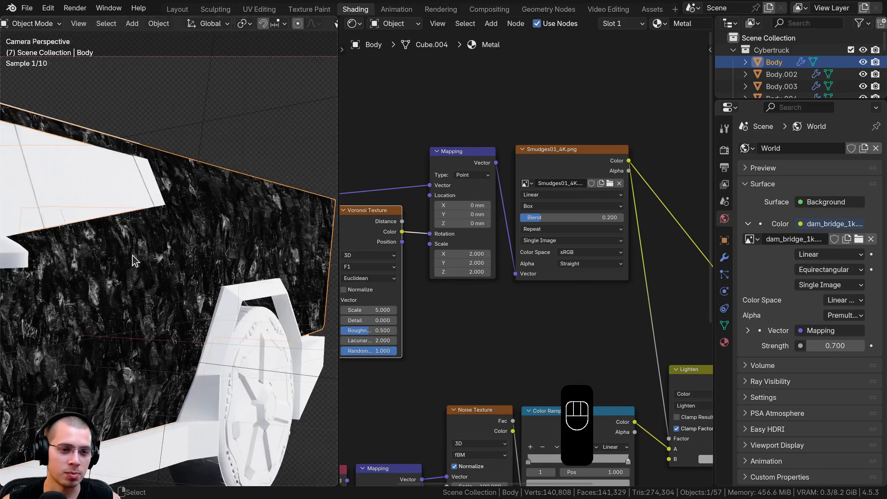
shift+middle_drag(159, 293, 226, 288)
scroll(454, 245, down, 5)
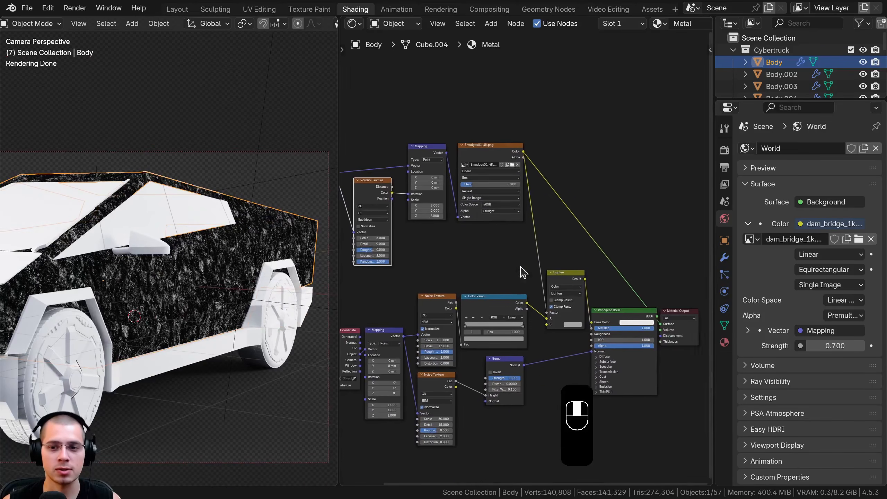
Reconnect the Principled BSDF to the Material Output and inspect the smudges on the metal up close.
ctrl+shift+click(625, 308)
mouse_move(194, 296)
middle_down()
mouse_move(208, 301)
mouse_move(196, 270)
mouse_move(215, 274)
mouse_move(233, 244)
mouse_move(206, 286)
middle_up()
scroll(208, 301, up, 5)
scroll(233, 244, up, 2)
middle_drag(70, 286, 121, 208)
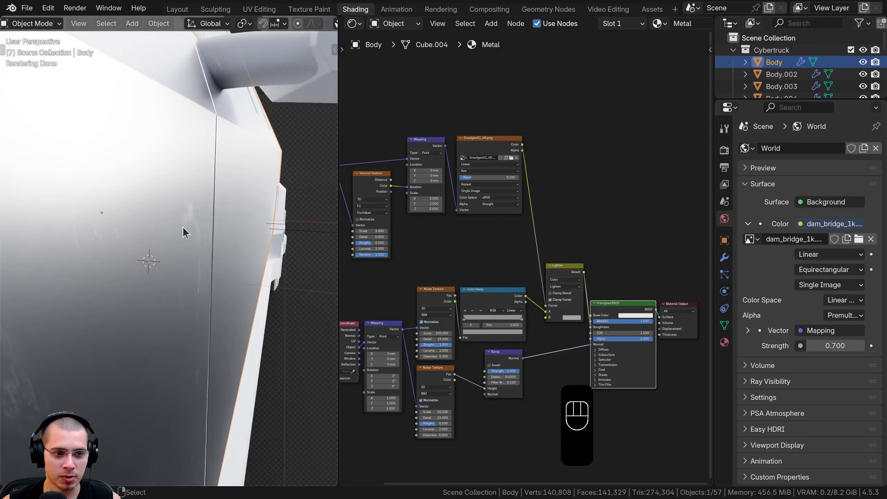
Turn off viewport denoising in the render sampling settings and view the metal body from another angle.
click(724, 152)
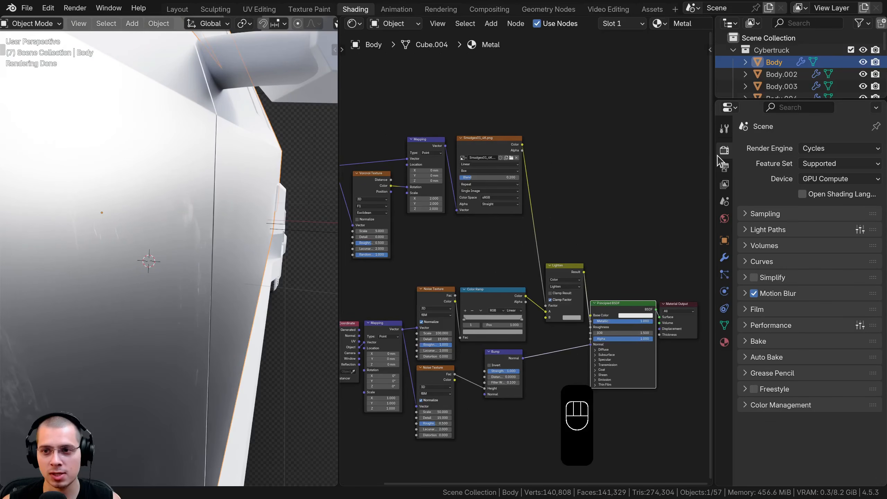
click(728, 214)
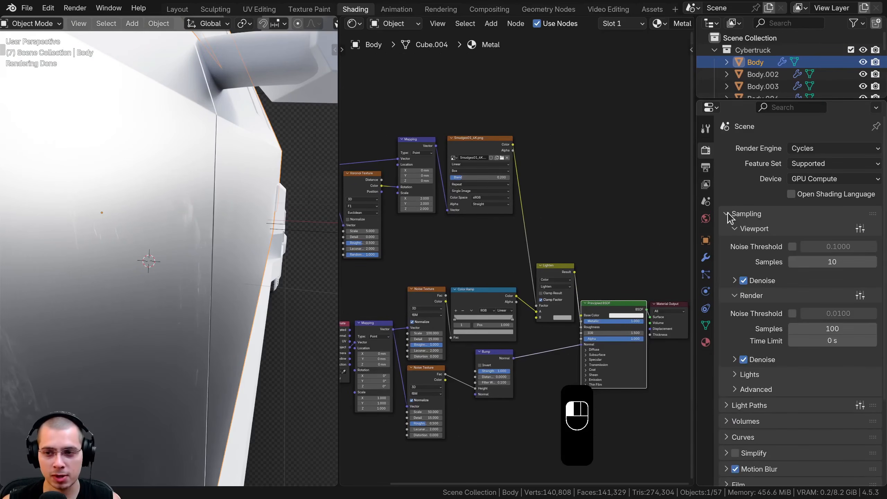
click(744, 281)
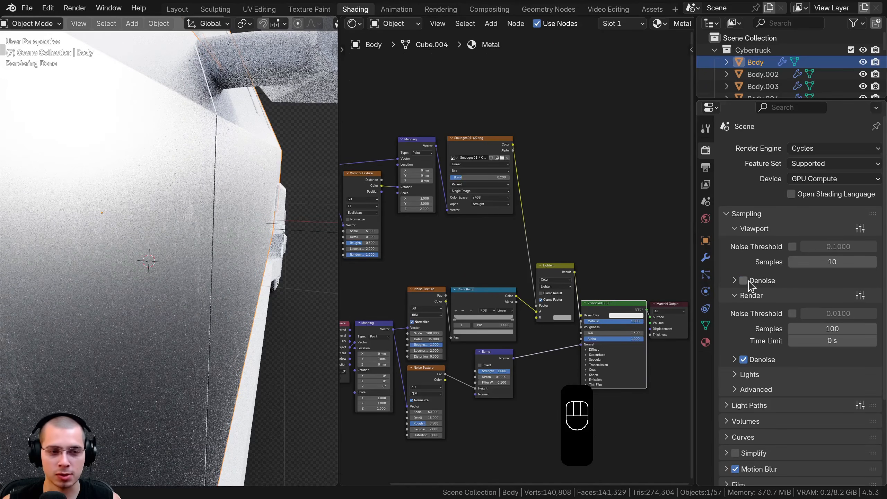
click(749, 282)
click(748, 281)
scroll(165, 233, down, 4)
middle_drag(165, 234, 137, 233)
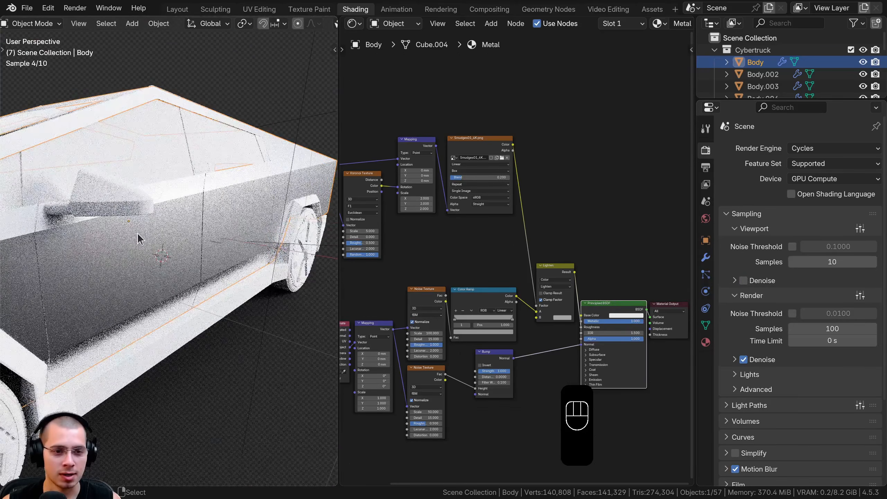
Inspect the smudged metal up close on the side of the body, then compare the whole truck through the camera view.
scroll(137, 233, up, 6)
shift+middle_drag(205, 164, 238, 145)
middle_drag(174, 197, 158, 208)
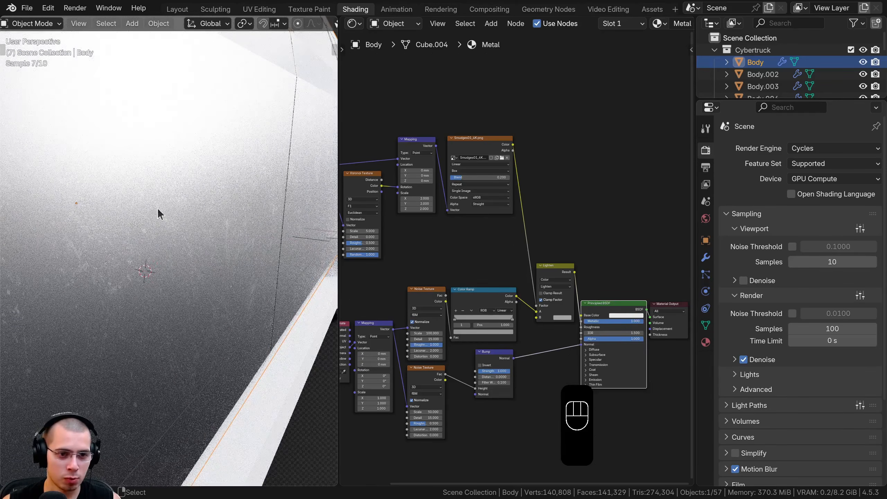
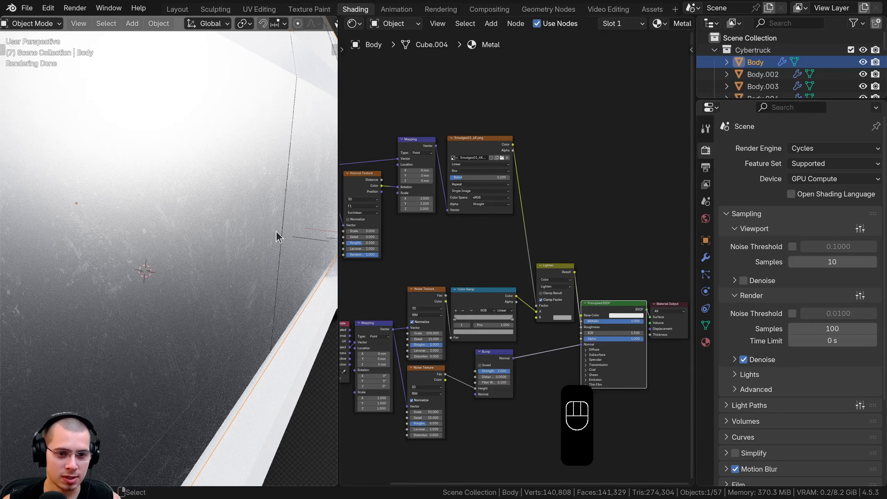
middle_drag(169, 240, 228, 208)
scroll(210, 241, down, 3)
scroll(228, 208, up, 2)
scroll(206, 223, down, 2)
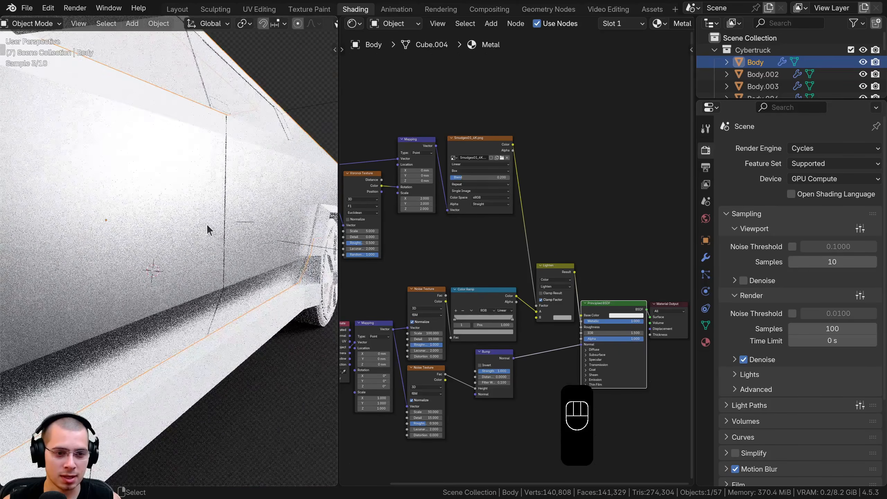
key(KP_0)
shift+middle_drag(243, 234, 223, 238)
scroll(223, 237, up, 3)
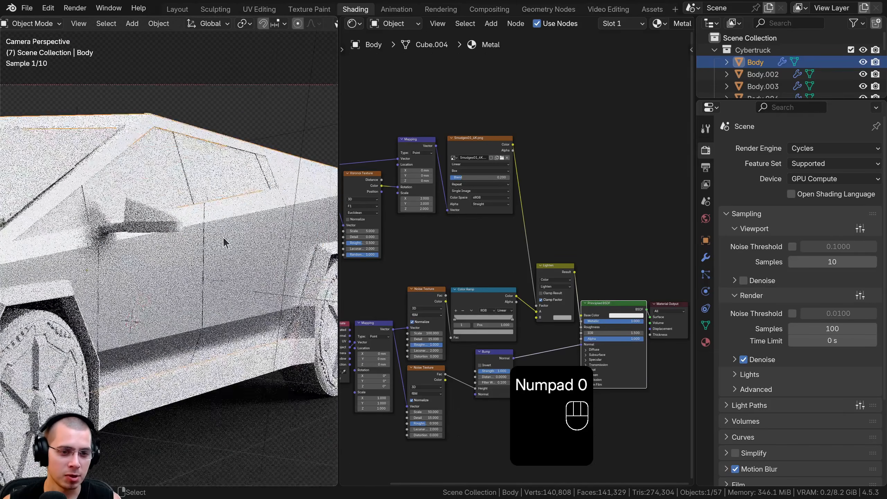
scroll(232, 277, down, 3)
shift+middle_drag(231, 276, 240, 252)
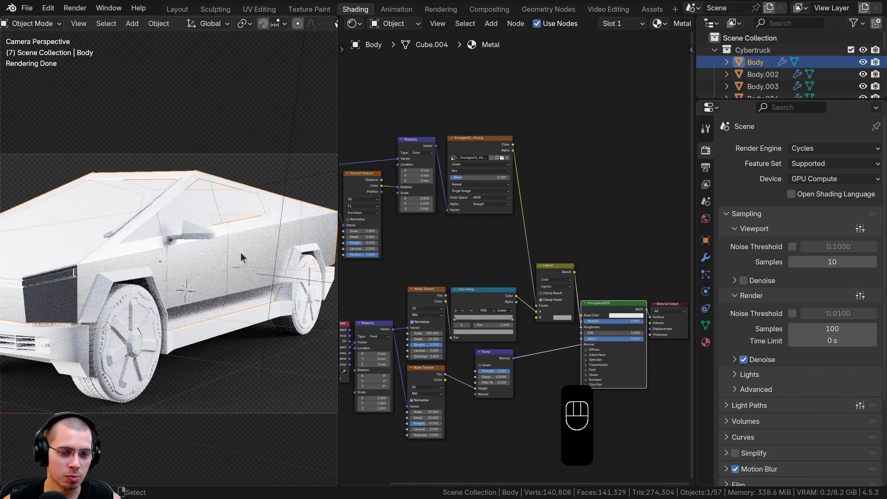
Turn viewport denoising back on and set the Principled BSDF's Base Color to hex #B4B4B4FF.
shift+middle_drag(266, 225, 262, 221)
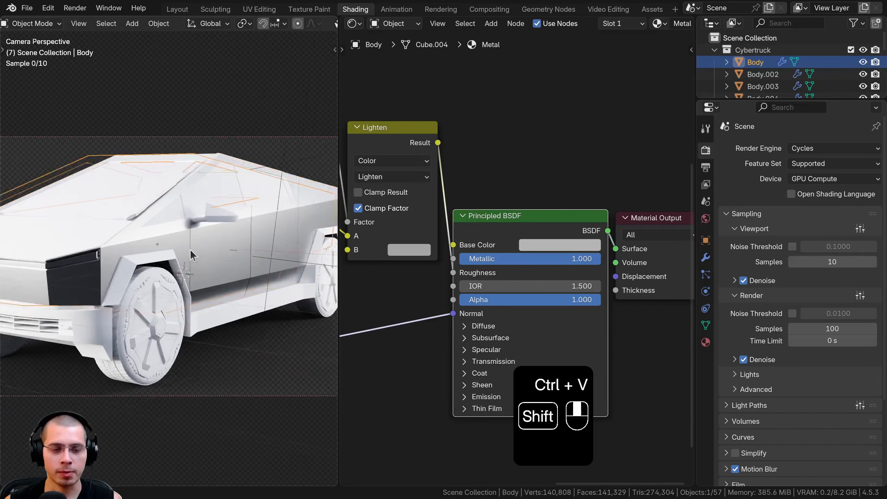
shift+middle_drag(190, 248, 172, 244)
scroll(172, 245, up, 2)
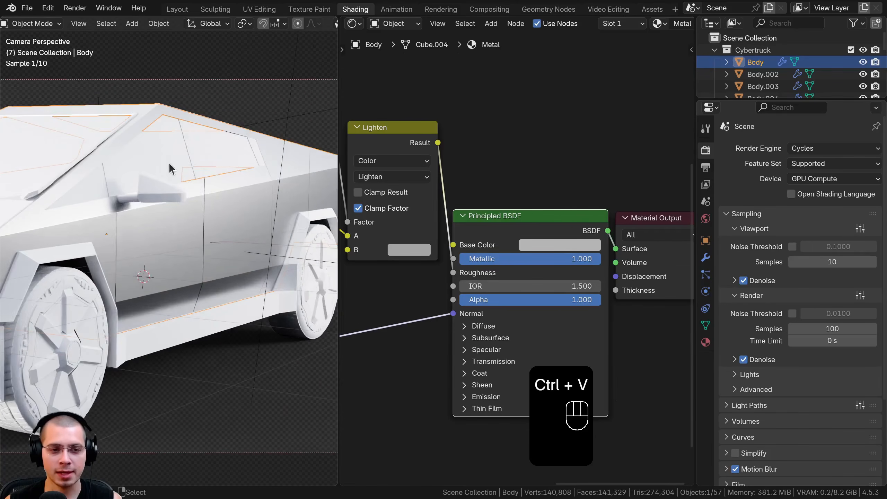
scroll(526, 258, up, 1)
scroll(528, 262, up, 1)
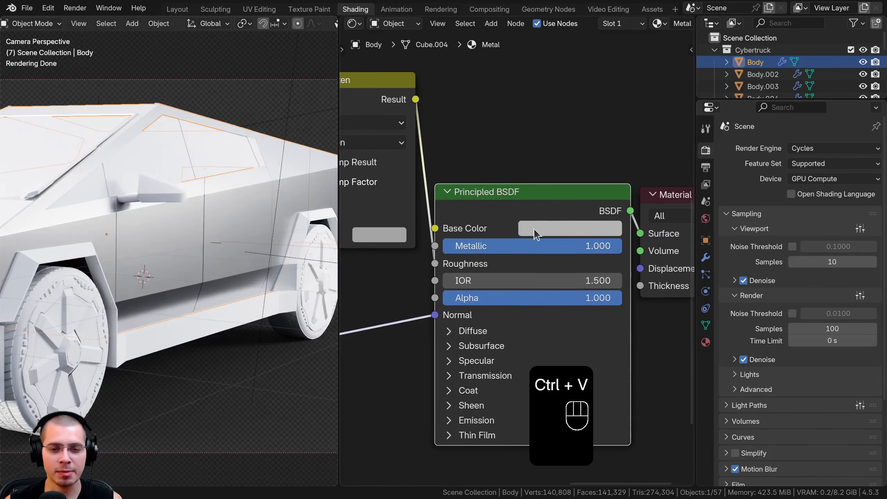
click(557, 231)
middle_drag(528, 231, 519, 338)
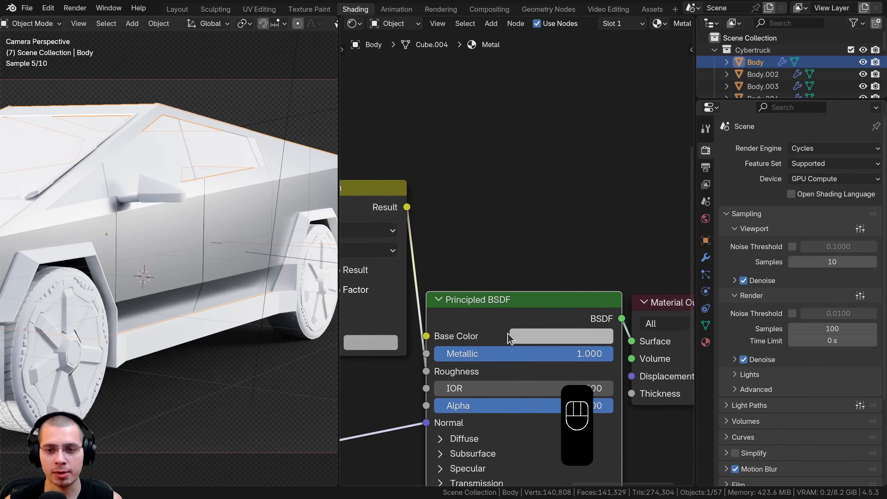
click(520, 337)
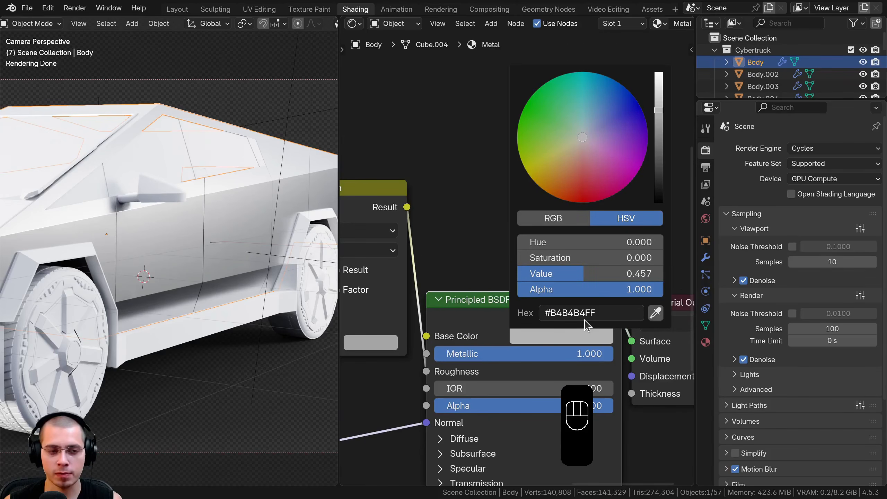
scroll(441, 335, down, 3)
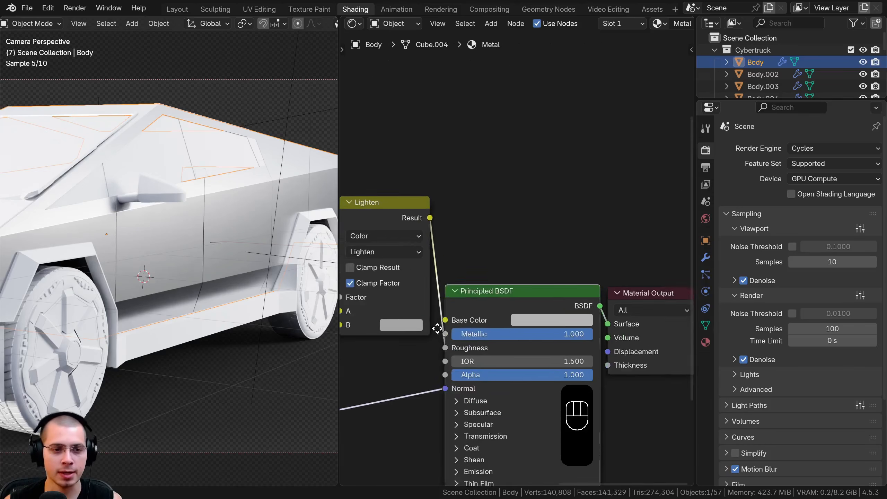
Insert a Hue/Saturation/Value node between the Lighten node's Result and the Principled BSDF's Roughness.
middle_drag(438, 329, 527, 313)
scroll(528, 313, down, 7)
scroll(105, 257, down, 3)
shift+middle_drag(86, 257, 120, 254)
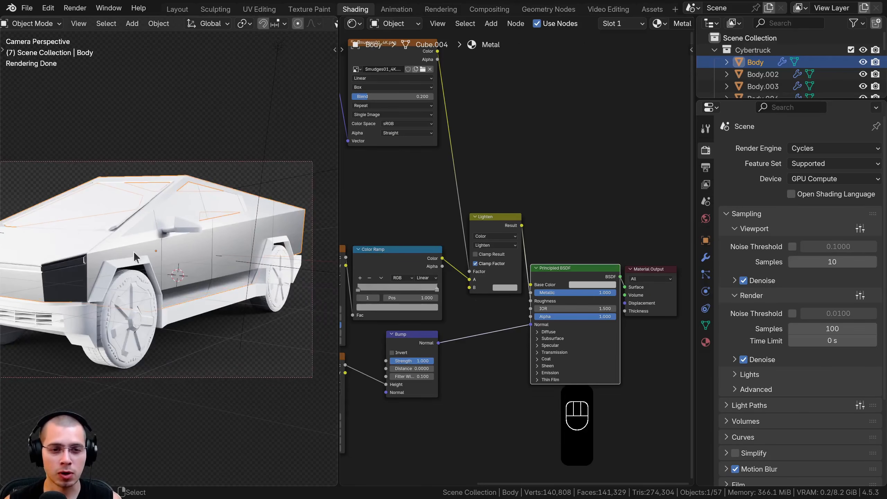
scroll(243, 266, up, 3)
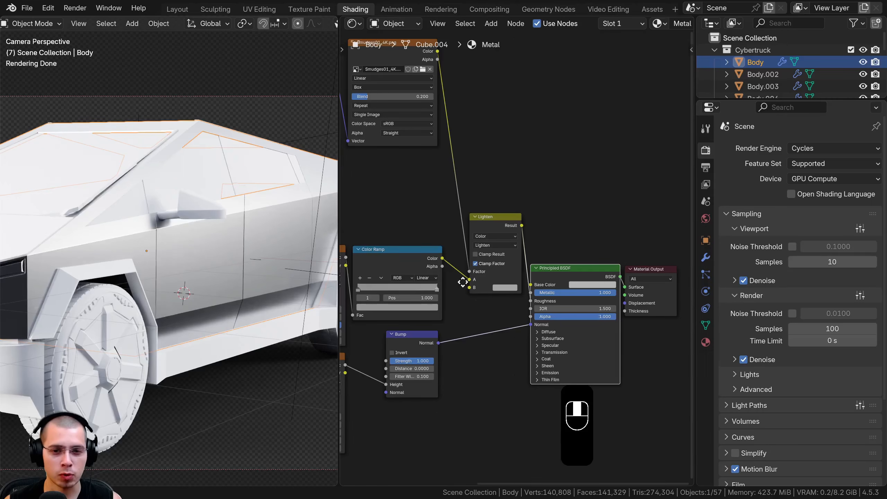
middle_drag(533, 230, 477, 231)
key(shift+a)
text(g)
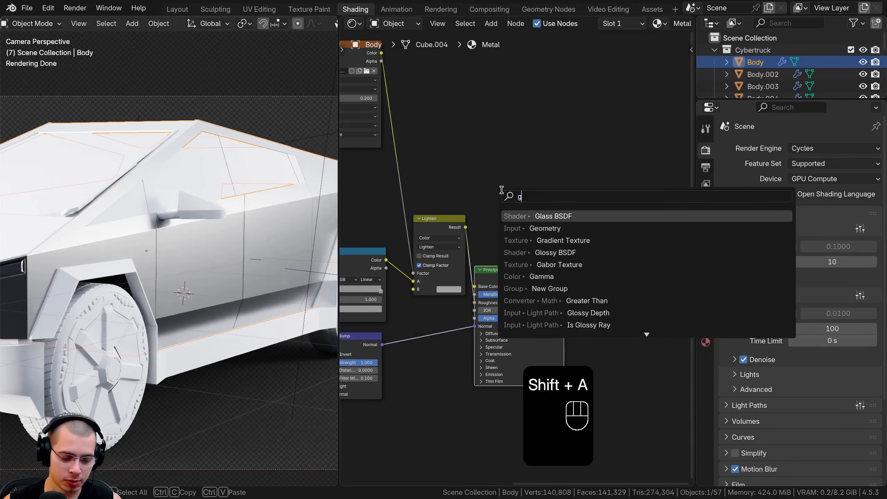
key(BackSpace)
text(hu)
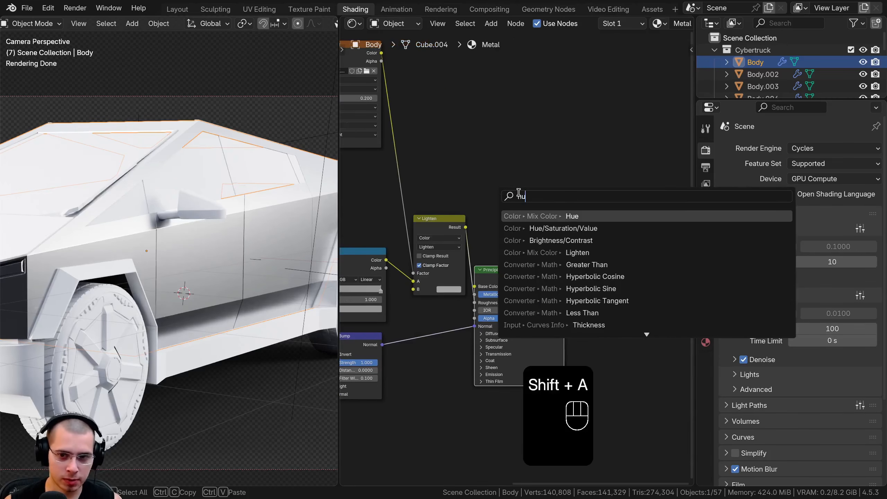
click(589, 229)
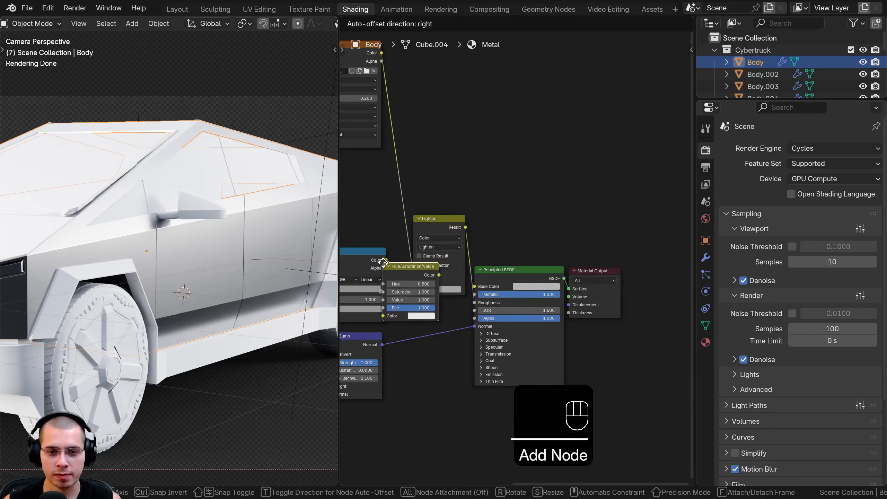
click(496, 240)
Set the Value of the Hue/Saturation/Value node to 0.700 to lower the metal's roughness.
scroll(496, 240, up, 3)
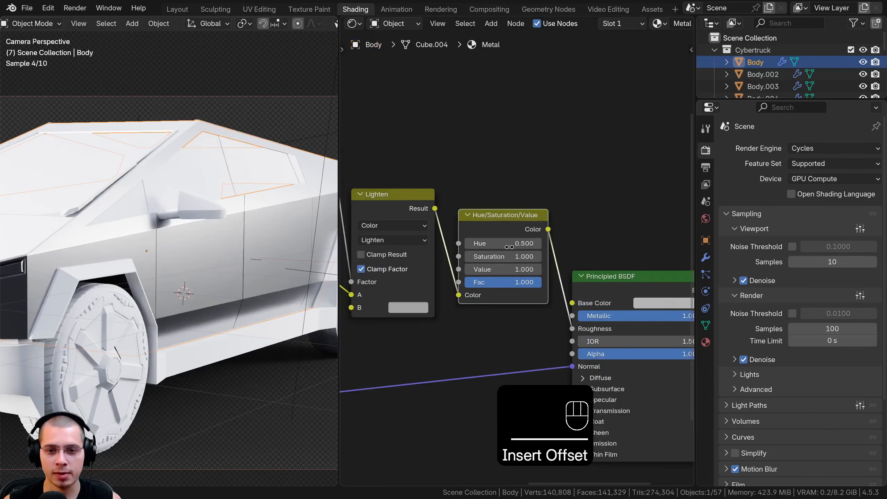
mouse_move(500, 272)
mouse_down()
mouse_move(467, 272)
mouse_move(476, 272)
mouse_up()
key(KP_0)
drag(503, 215, 499, 212)
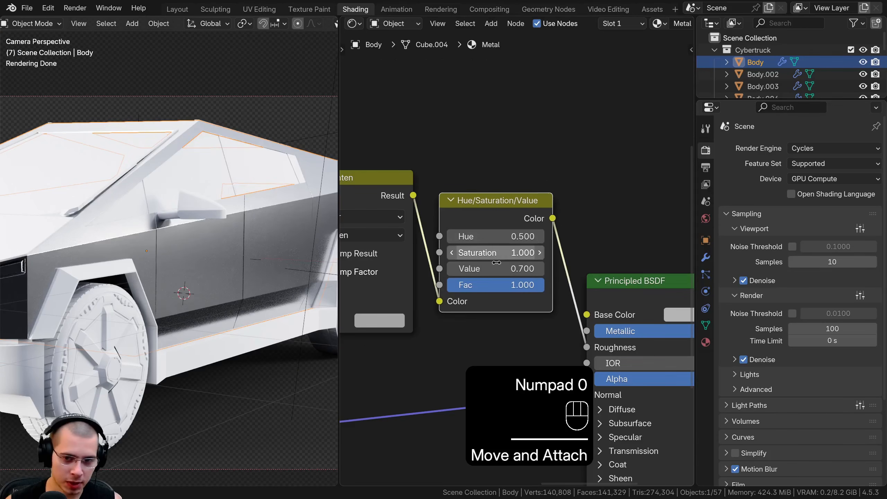
Check the brightness of the end stop in the Color Ramp that feeds the roughness.
scroll(486, 281, down, 3)
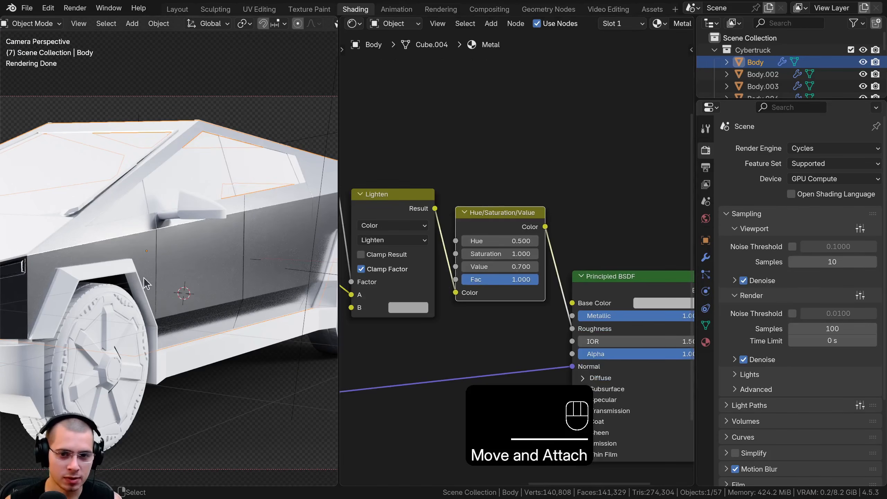
shift+middle_drag(159, 278, 213, 280)
middle_drag(465, 279, 729, 238)
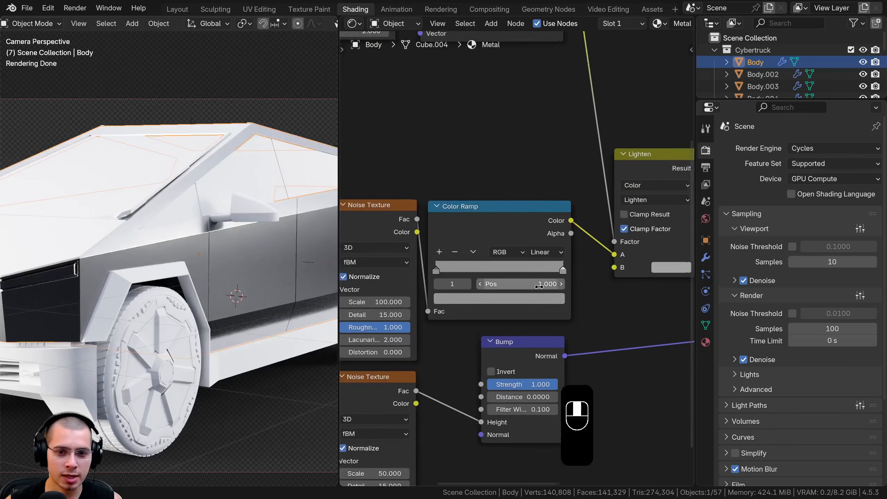
scroll(536, 284, up, 3)
click(536, 304)
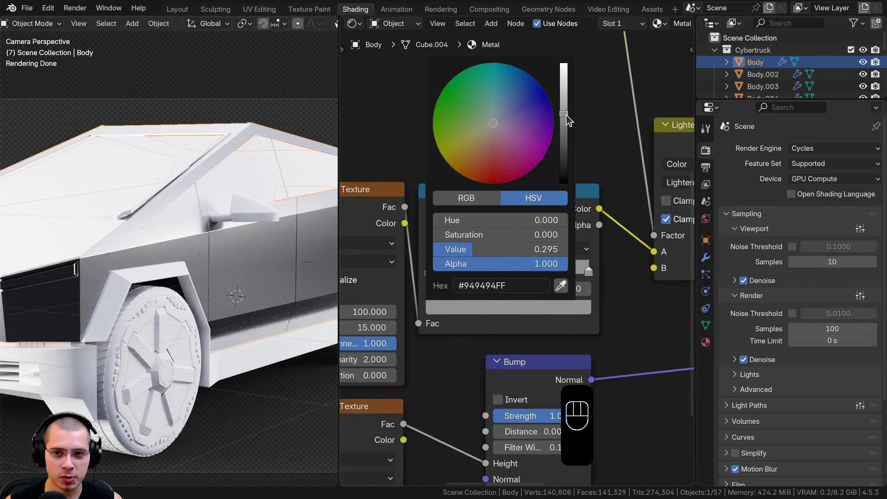
mouse_move(567, 115)
mouse_down()
mouse_move(567, 183)
mouse_move(564, 114)
mouse_up()
scroll(681, 210, down, 5)
Examine the glossier metal near and far while checking the Hue/Saturation/Value node in front of the Roughness input.
middle_drag(682, 206, 399, 250)
click(488, 245)
key(a)
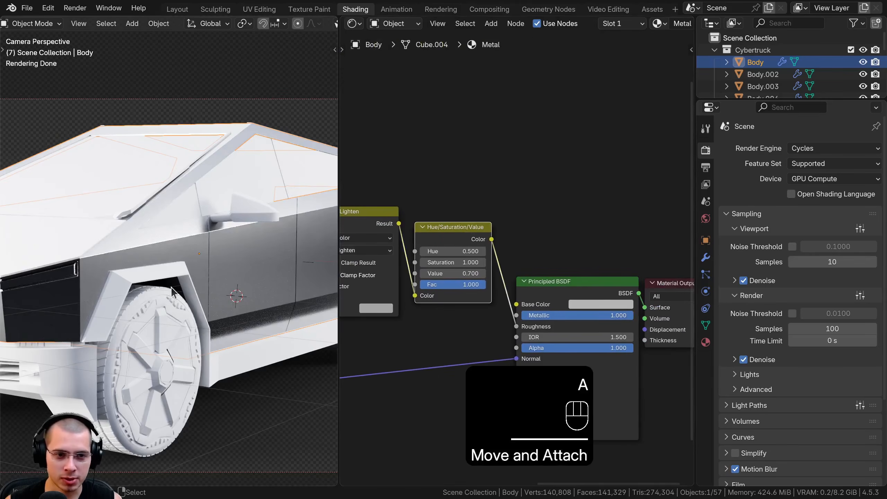
middle_drag(172, 287, 206, 297)
scroll(194, 289, down, 7)
scroll(209, 275, up, 8)
scroll(206, 297, up, 2)
mouse_move(453, 274)
shift+mouse_down()
mouse_move(474, 274)
mouse_move(438, 274)
mouse_move(503, 274)
mouse_move(453, 273)
shift+mouse_up()
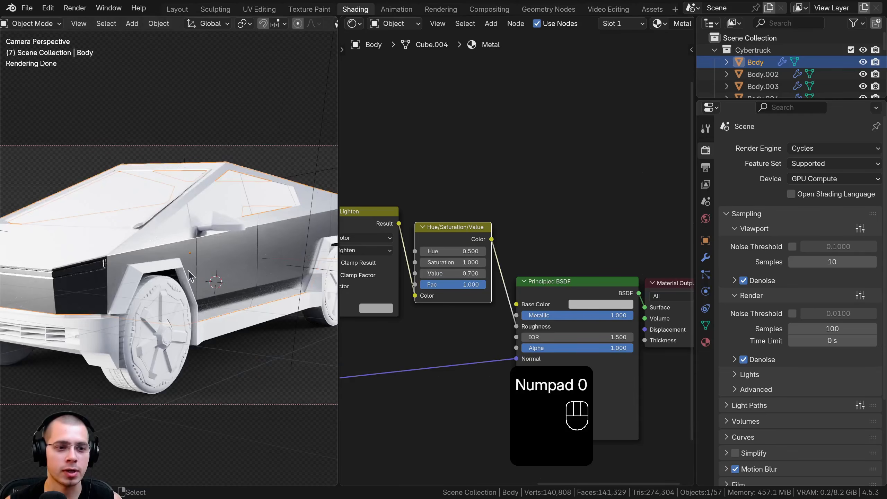
Deselect everything, frame the whole truck in the camera view and save the file.
scroll(188, 272, down, 2)
key(a)
shift+middle_drag(200, 272, 204, 269)
key(ctrl+s)
scroll(506, 245, down, 10)
middle_drag(496, 235, 580, 227)
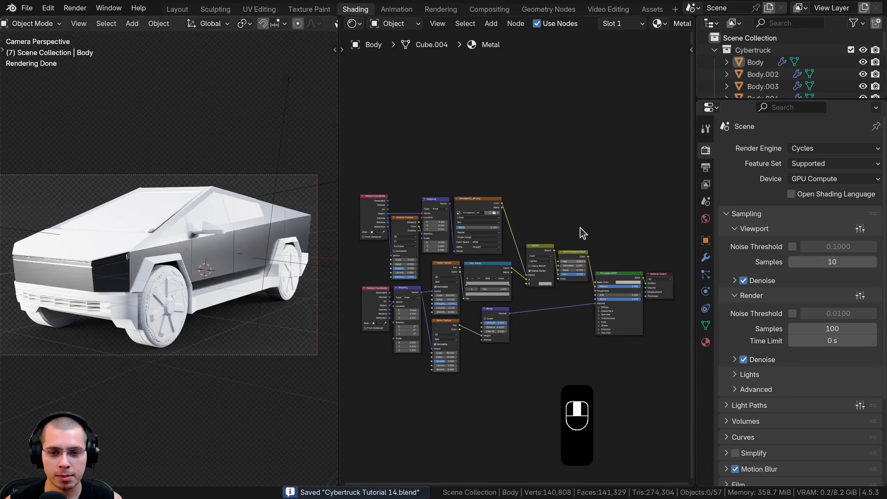
Create a new material on the windshield and name it Glass Clear.
key(a)
key(a)
shift+click(147, 220)
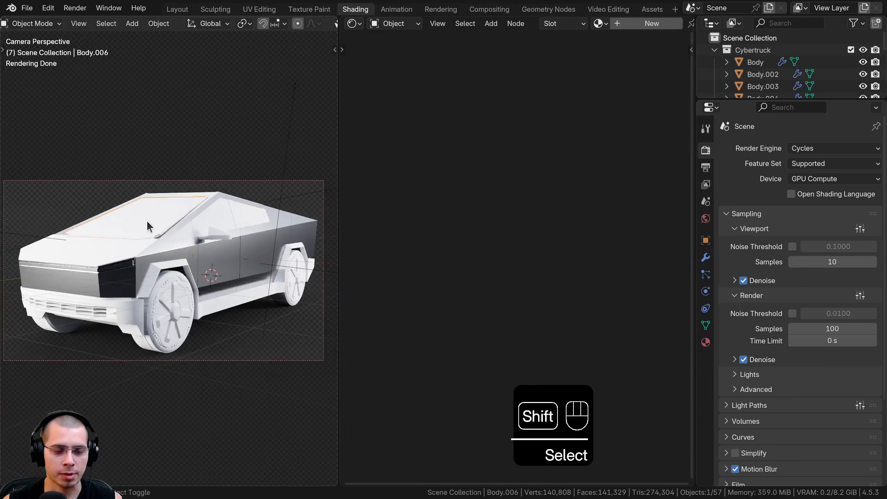
scroll(145, 188, up, 1)
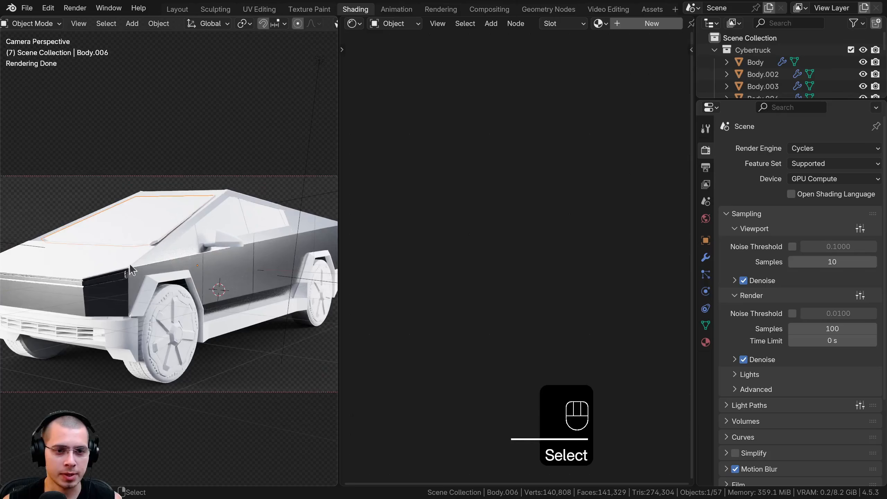
click(644, 24)
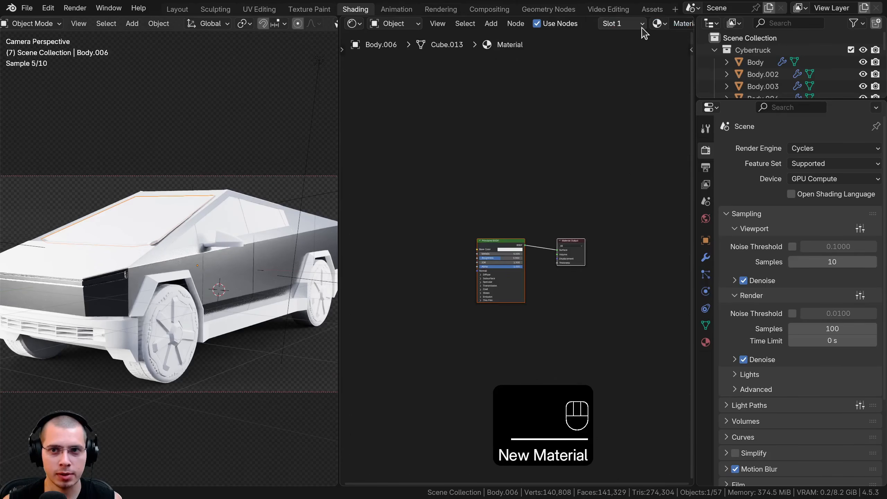
click(675, 26)
text(Glass Clar)
key(BackSpace)
key(BackSpace)
text(ea)
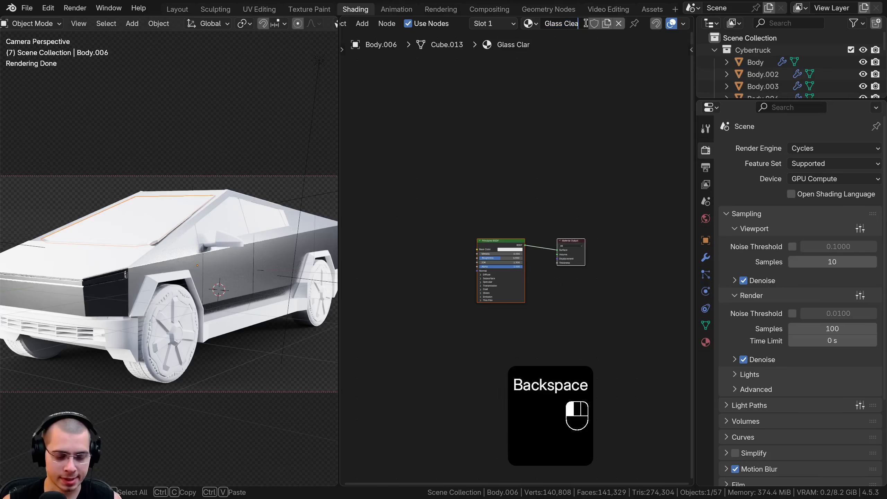
text(r)
key(Return)
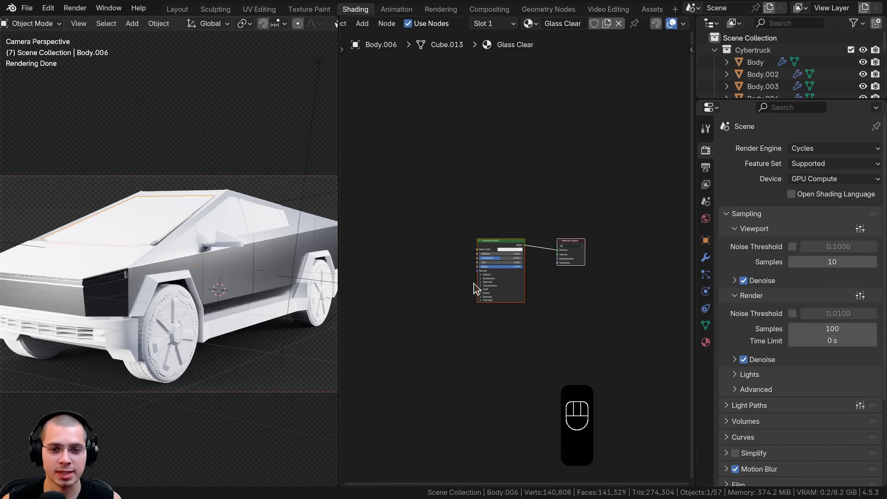
Add a Glass BSDF node to the Glass Clear material beside the Material Output.
scroll(476, 289, up, 4)
key(shift+a)
text(g)
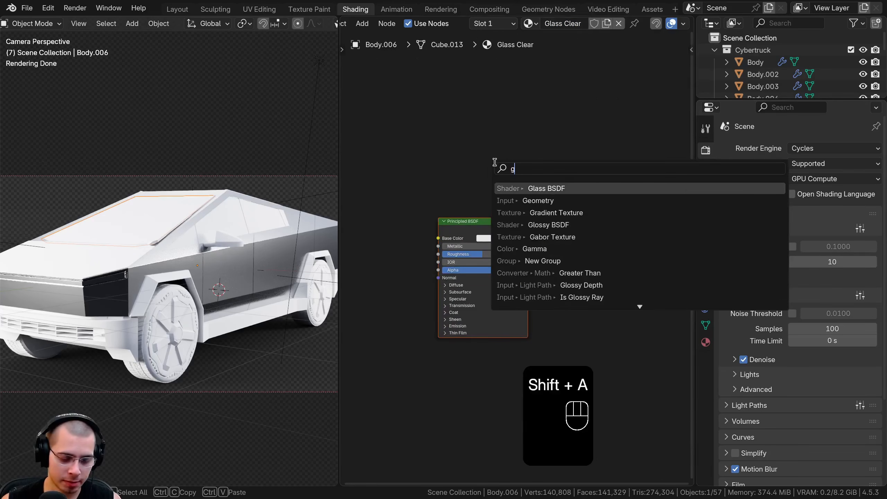
text(l)
click(531, 188)
click(527, 240)
Connect the Glass BSDF to the Material Output's Surface and delete the Principled BSDF.
click(507, 224)
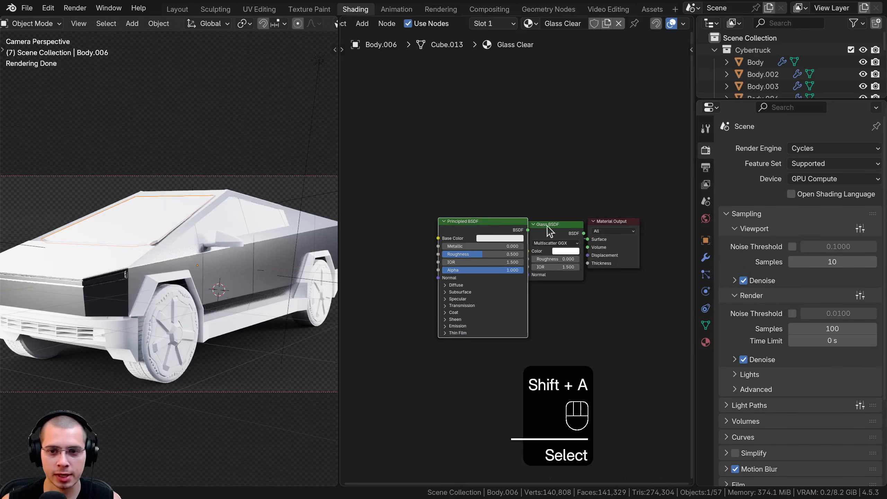
click(548, 225)
ctrl+shift+click(548, 226)
key(x)
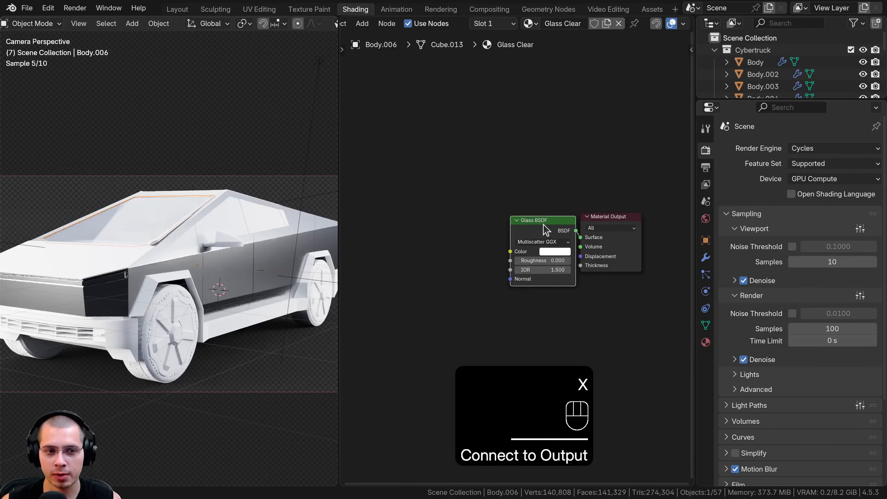
drag(543, 224, 557, 205)
Assign the existing Glass Clear material to the front roof glass panel.
scroll(544, 244, up, 3)
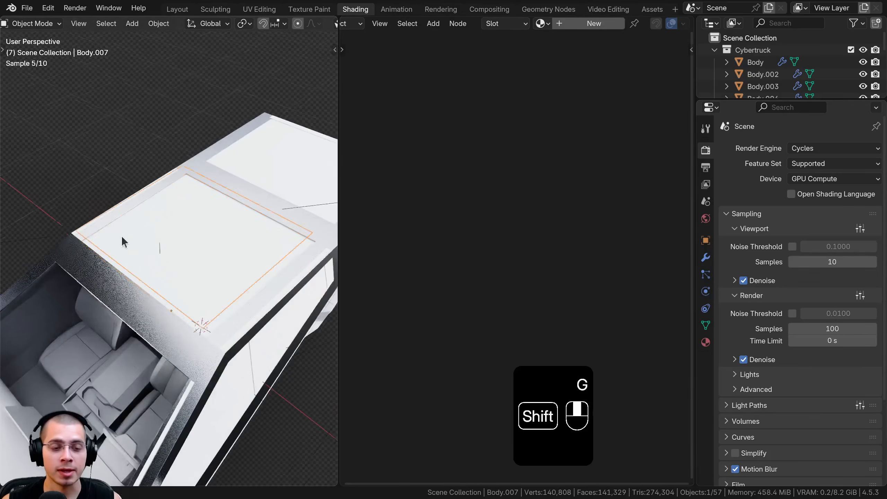
shift+middle_drag(121, 241, 121, 196)
click(544, 23)
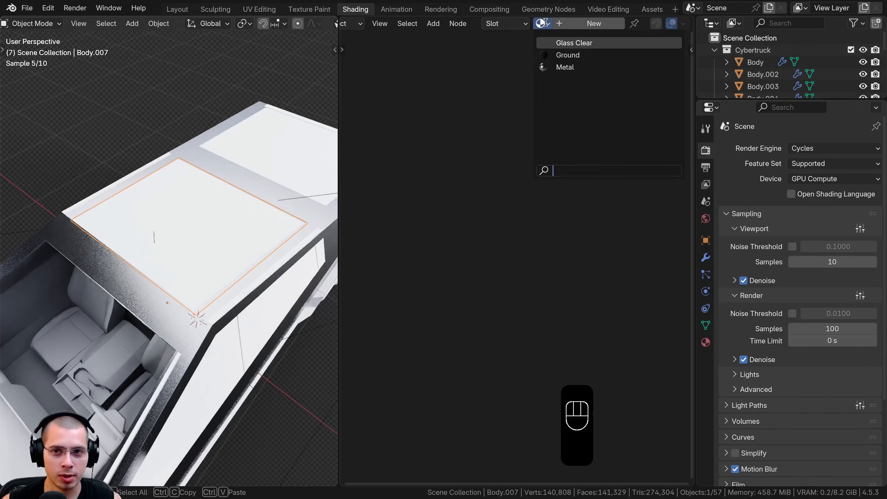
click(565, 43)
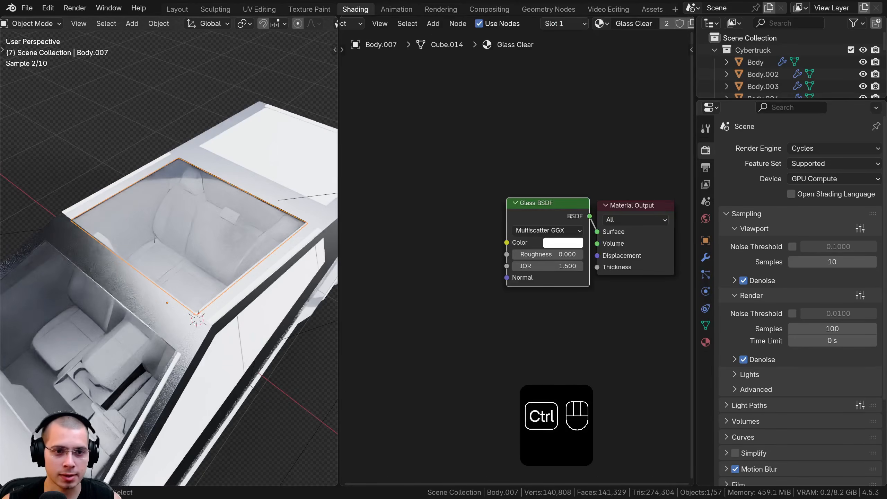
Save the file and assign the existing Glass Clear material to the side windows.
key(ctrl+s)
middle_drag(233, 336, 200, 337)
click(190, 293)
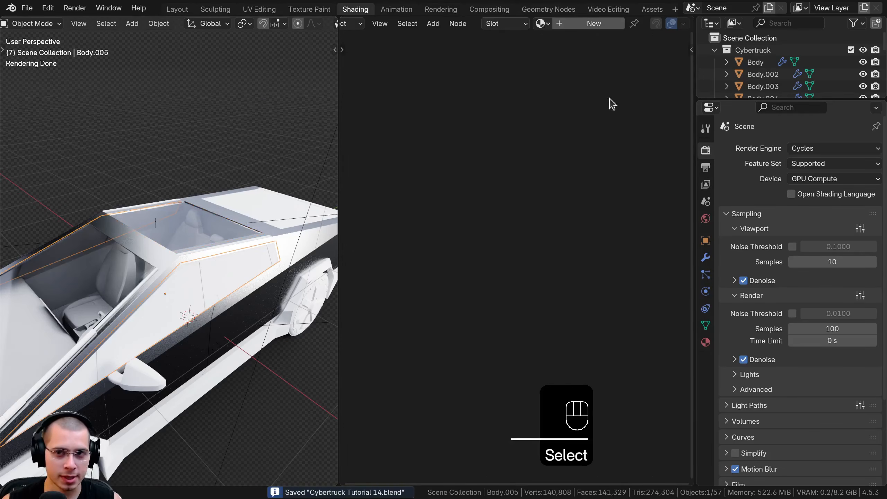
click(542, 23)
click(564, 43)
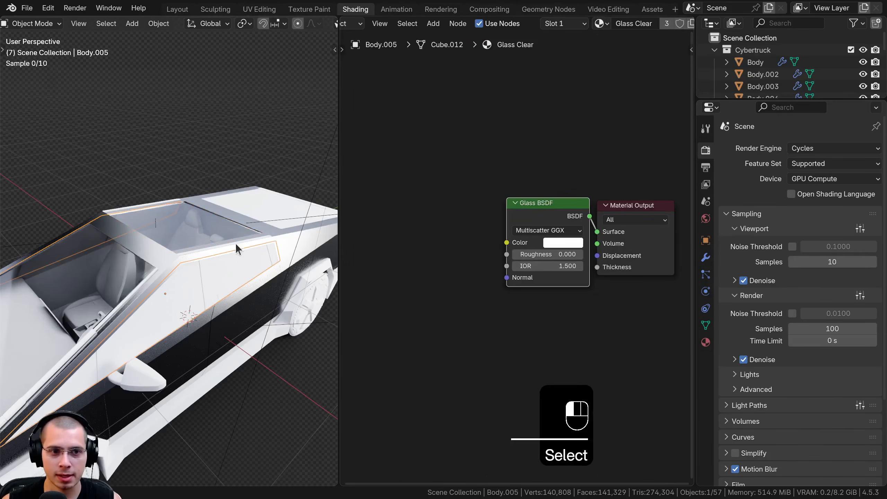
Add one loop cut to the side window mesh and place it at the pillar between the front and rear glass.
mouse_move(226, 255)
middle_down()
mouse_move(172, 272)
mouse_move(181, 291)
mouse_move(149, 246)
middle_up()
middle_drag(148, 246, 145, 246)
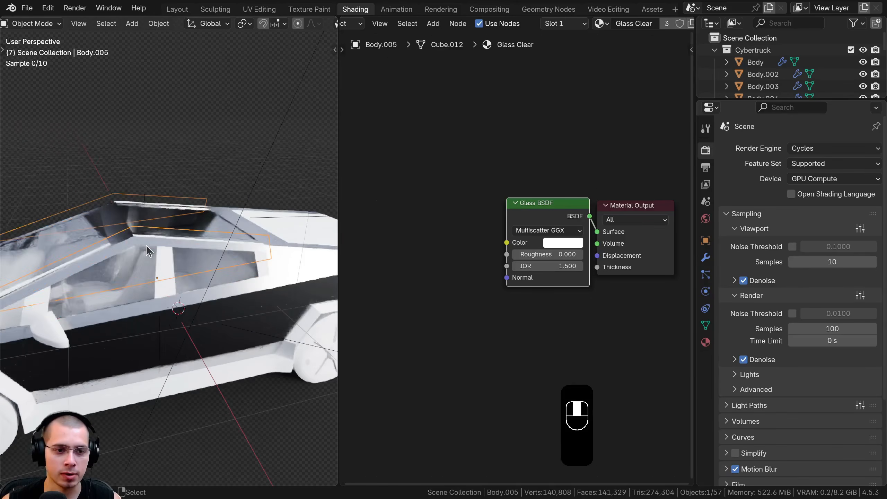
key(z)
key(Tab)
scroll(190, 198, up, 3)
key(ctrl+r)
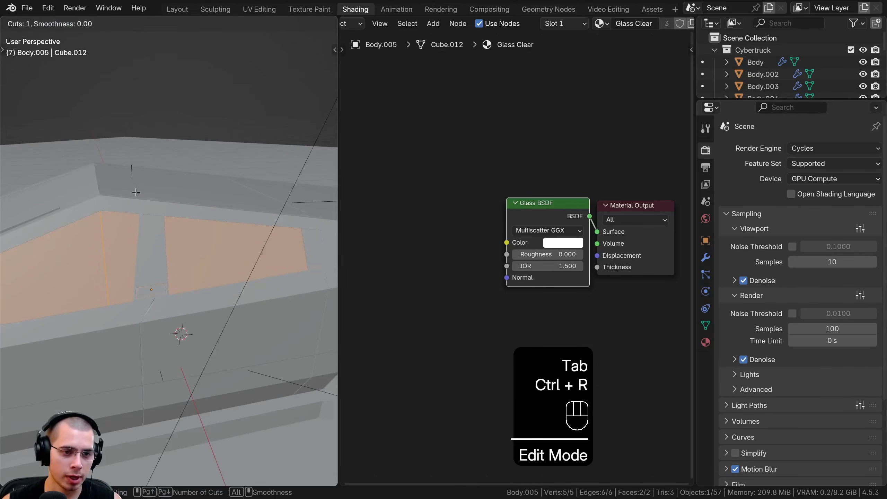
click(141, 209)
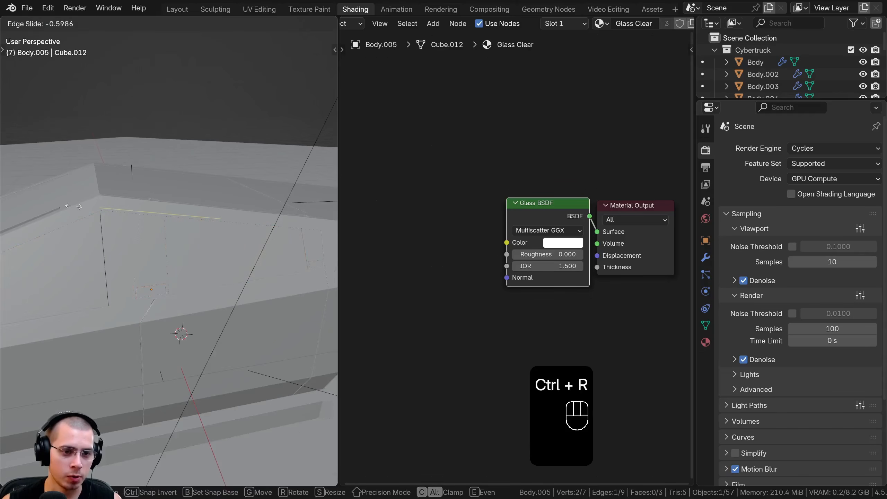
click(145, 245)
key(z)
key(z)
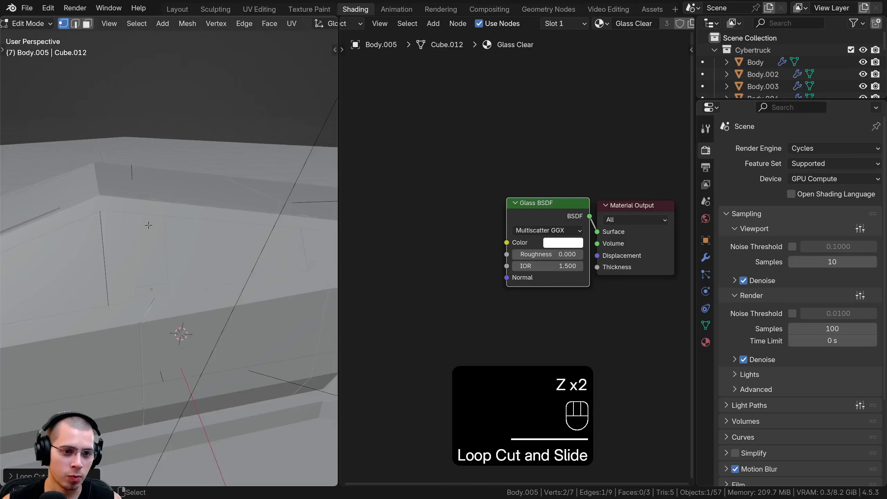
Select the rear side window face in face select mode and widen the 3D viewport.
shift+middle_drag(168, 260, 166, 260)
scroll(226, 99, down, 7)
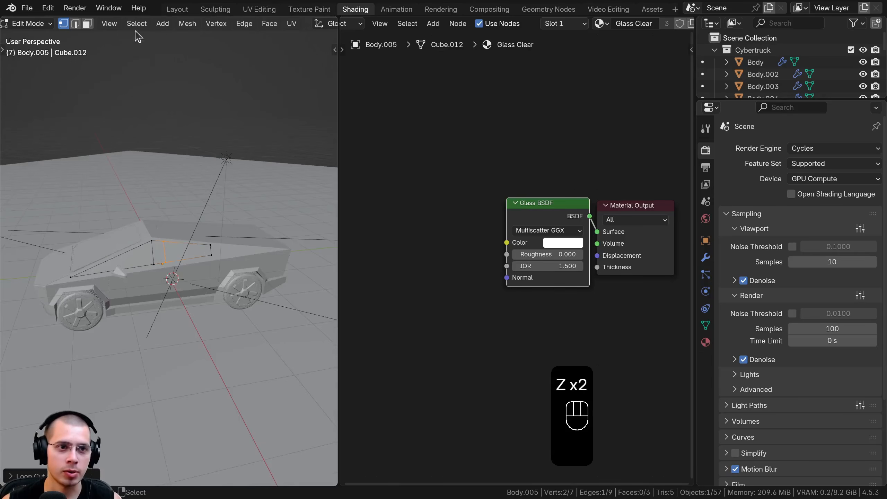
click(87, 24)
scroll(207, 238, up, 7)
right_click(218, 243)
shift+middle_drag(242, 235, 321, 210)
scroll(216, 203, down, 4)
drag(340, 204, 409, 204)
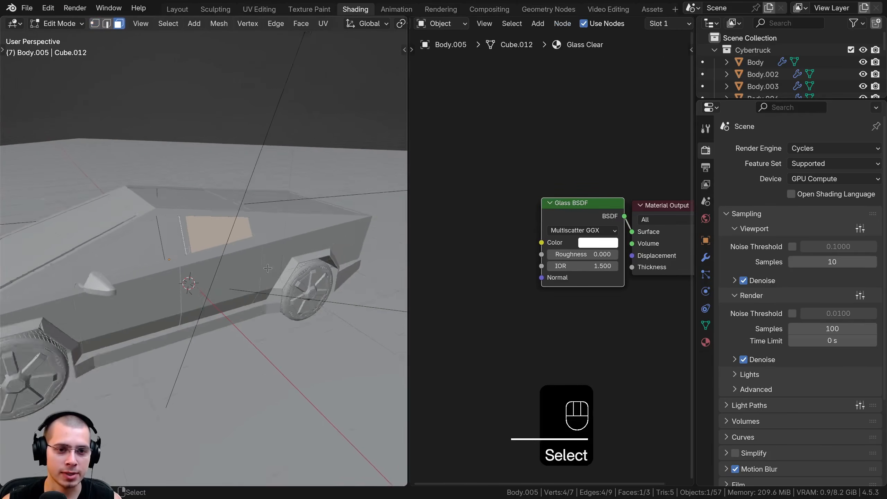
Enable Cavity in the solid viewport shading and set its type to Both.
scroll(297, 203, down, 3)
middle_drag(292, 205, 303, 198)
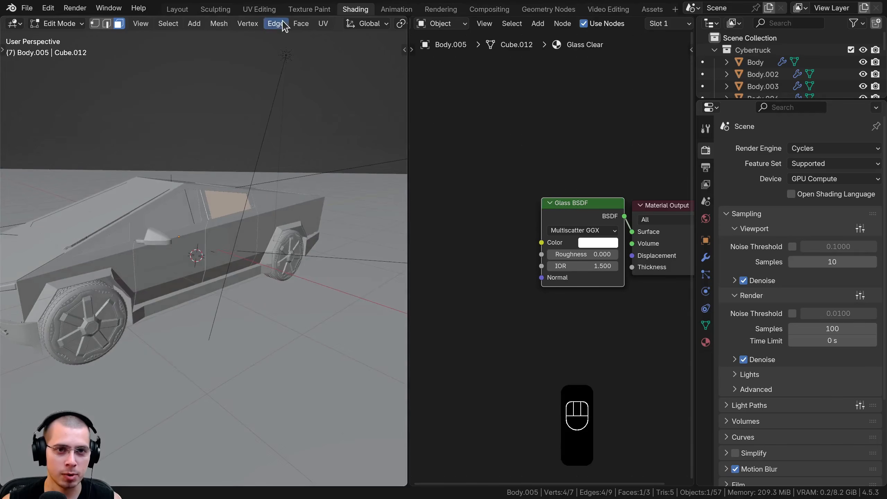
scroll(286, 26, down, 8)
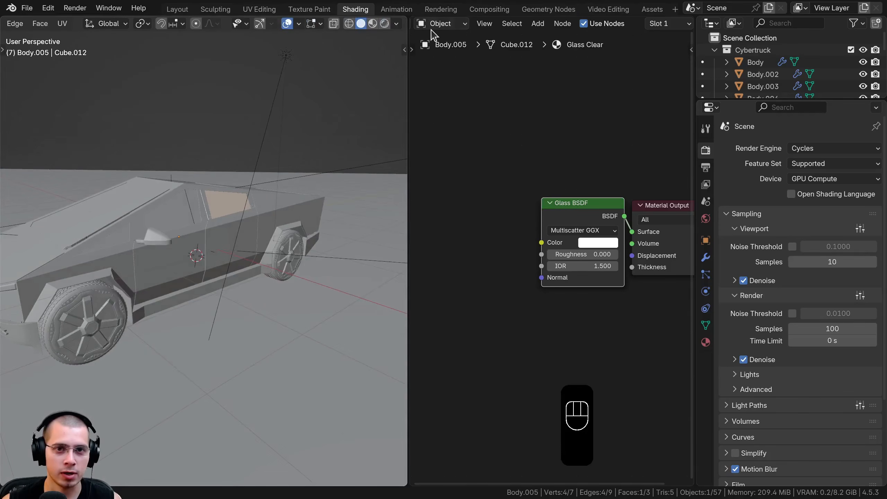
click(397, 24)
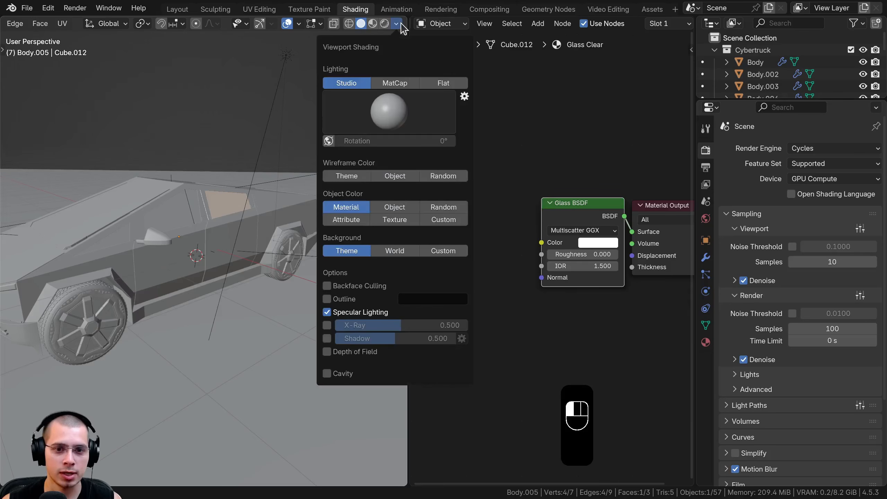
click(327, 374)
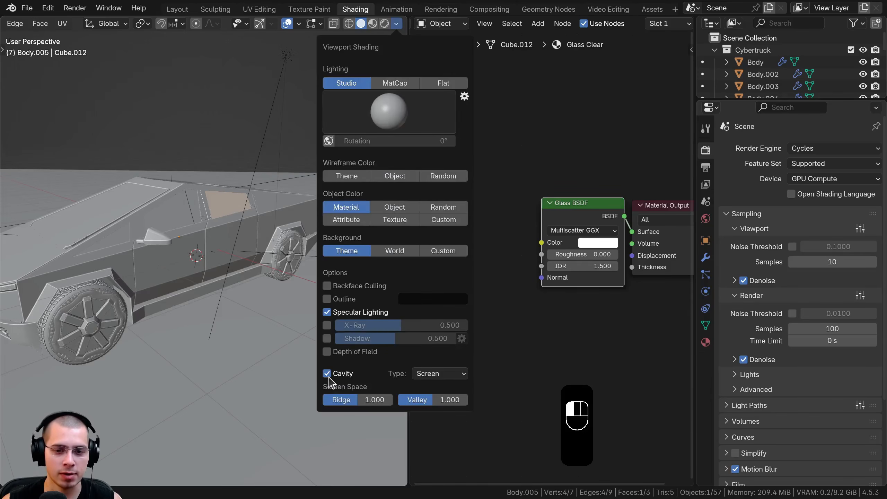
click(432, 374)
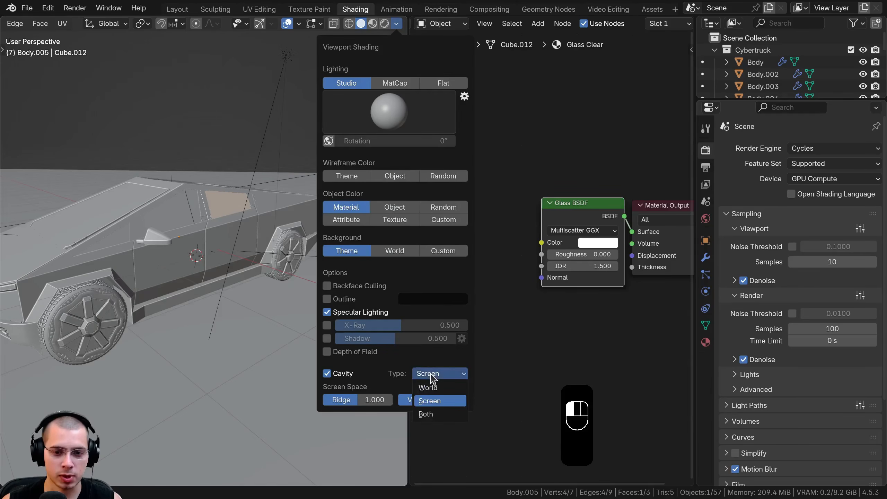
click(427, 414)
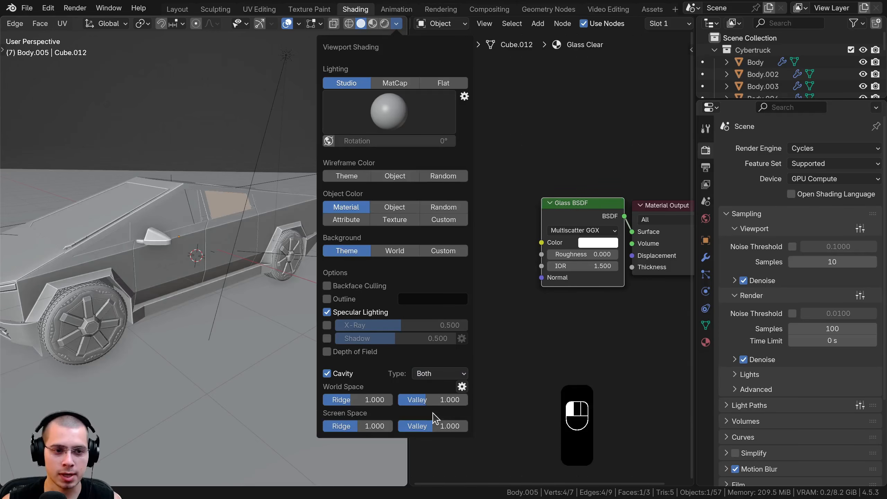
Add a second material slot to the side window object and put Glass Clear in it.
scroll(194, 227, up, 6)
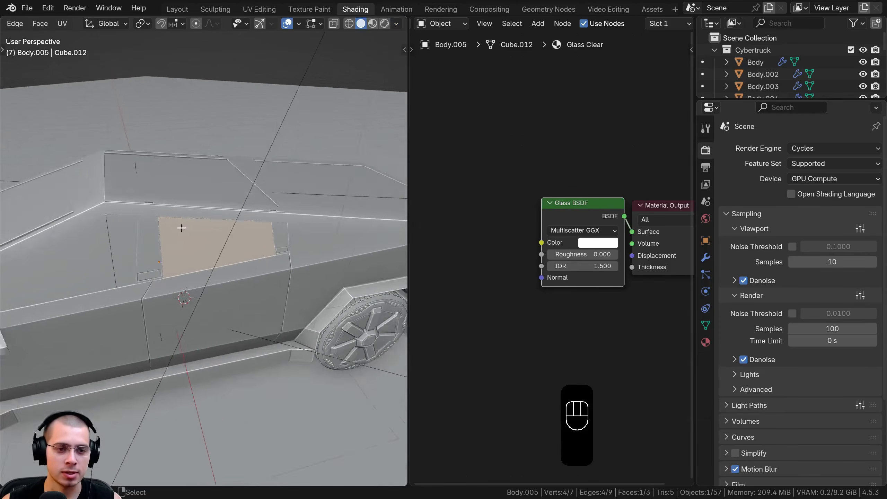
middle_drag(194, 226, 162, 247)
key(Home)
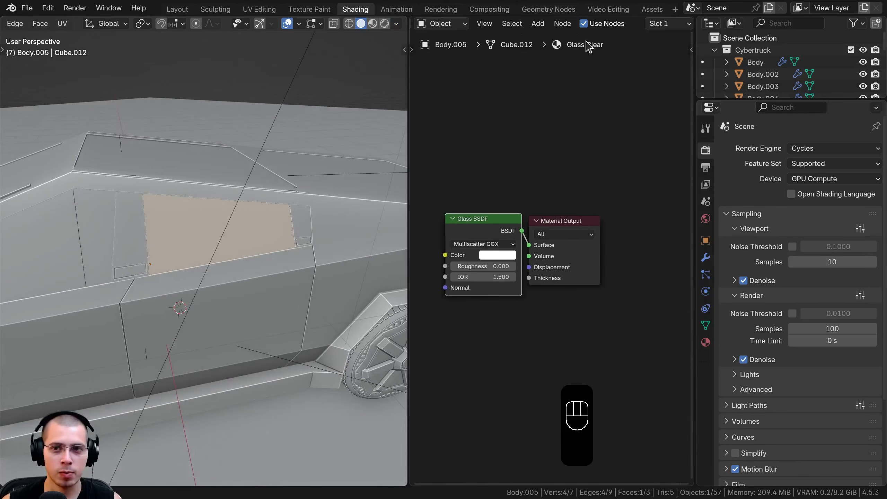
click(705, 343)
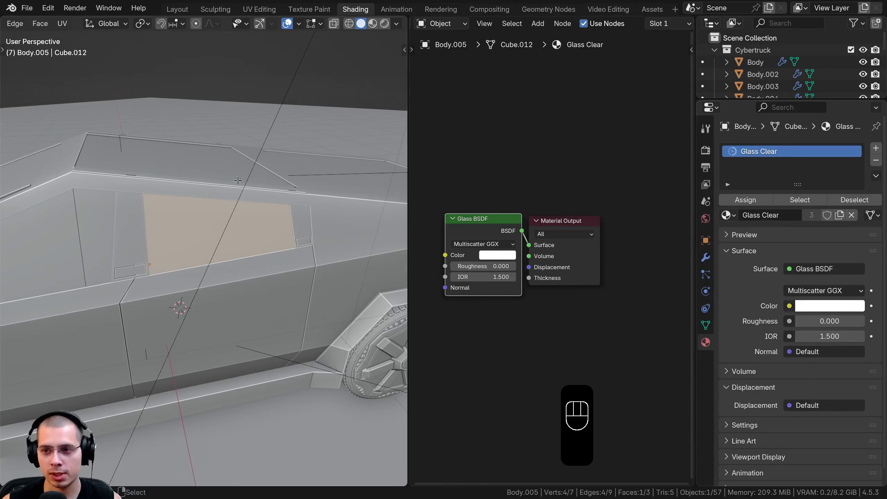
click(876, 149)
click(728, 234)
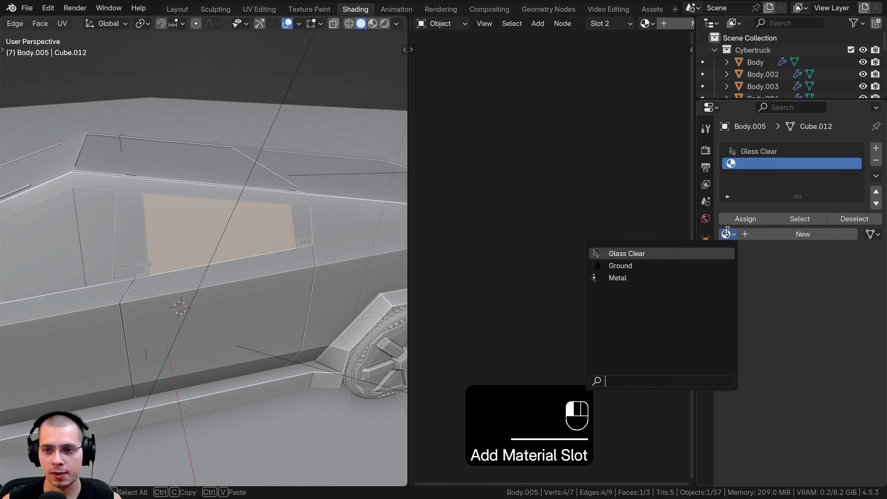
click(620, 254)
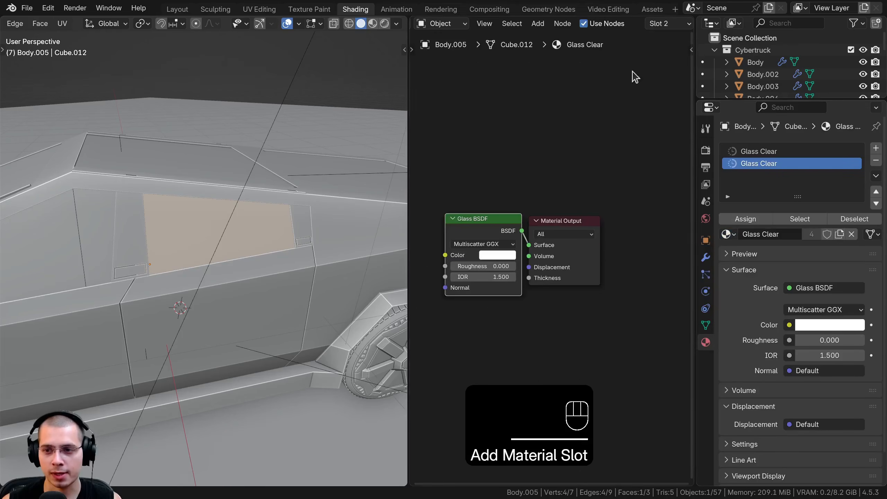
Make a separate copy of the second slot's glass material and name it Glass Tinted.
click(841, 234)
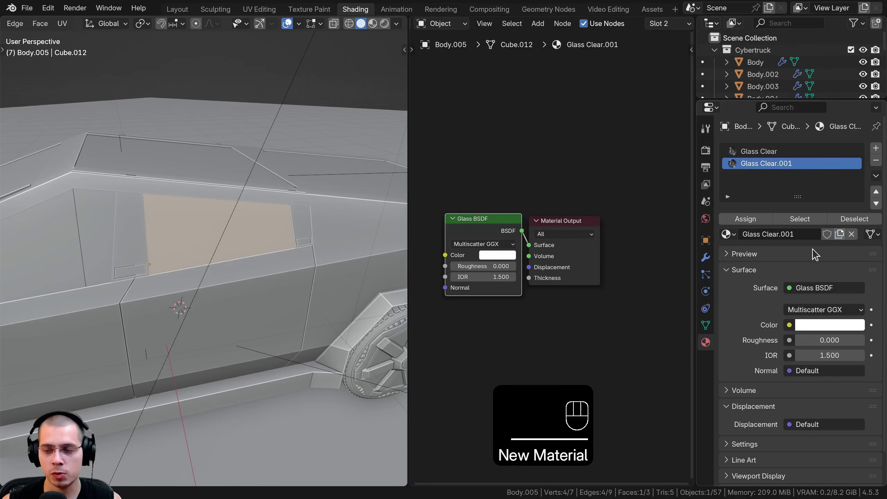
click(763, 233)
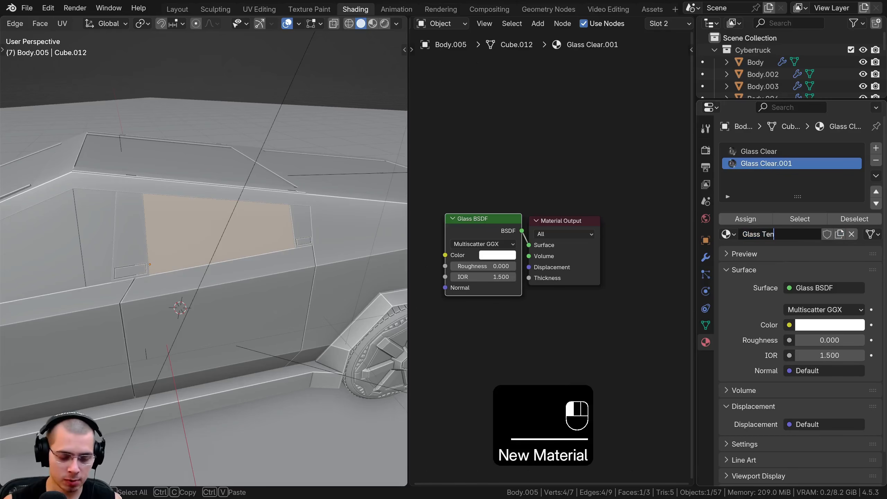
text(Glass Tented)
key(Return)
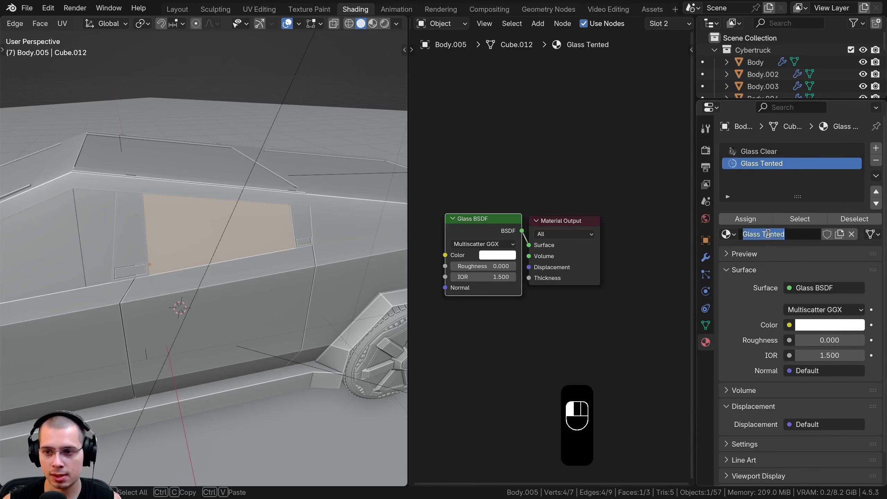
scroll(454, 154, up, 3)
key(ctrl+v)
Darken the Glass Tinted color to light grey, assign it to the selected rear window face, and return to Object Mode in rendered shading.
click(530, 329)
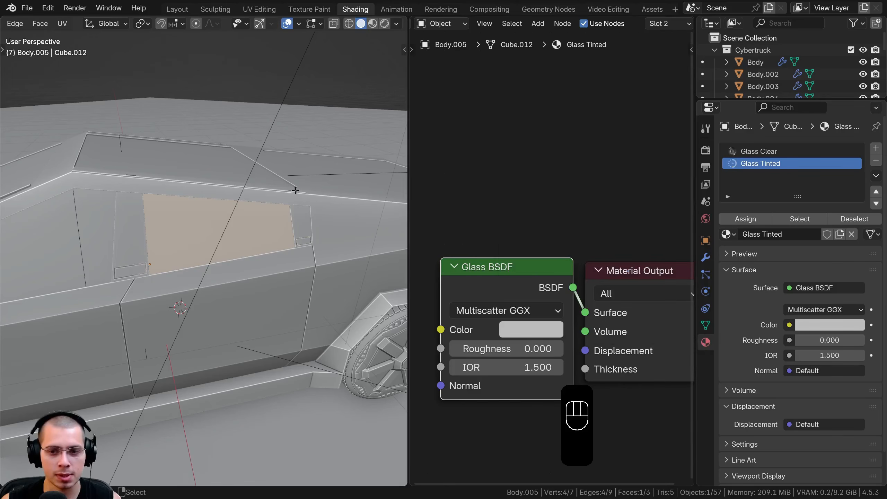
click(739, 214)
key(Tab)
key(z)
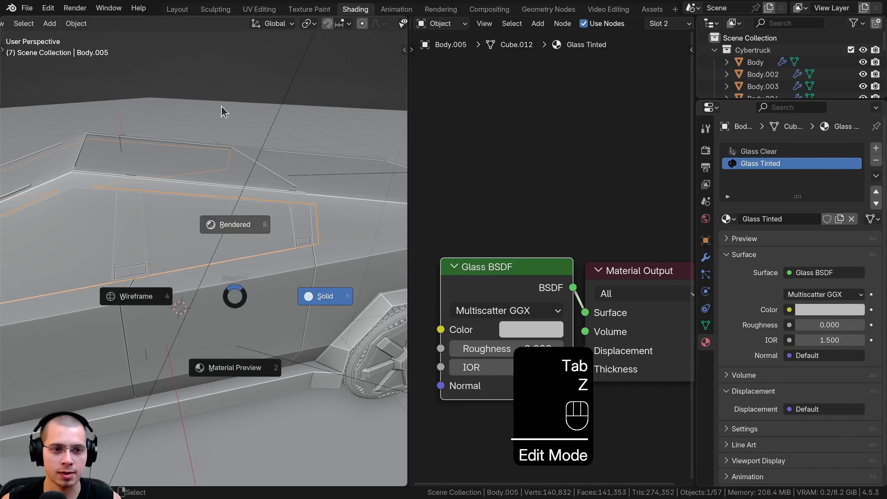
key(a)
middle_drag(263, 238, 225, 216)
scroll(222, 211, down, 3)
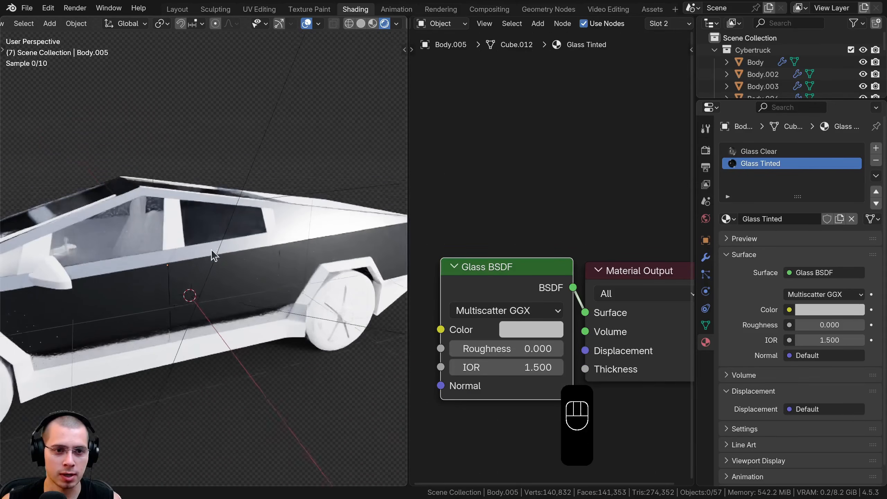
Create a new material on the pillar between the side windows and name it Glass Black.
shift+middle_drag(212, 254, 224, 222)
middle_drag(223, 222, 222, 293)
scroll(235, 214, up, 4)
click(202, 213)
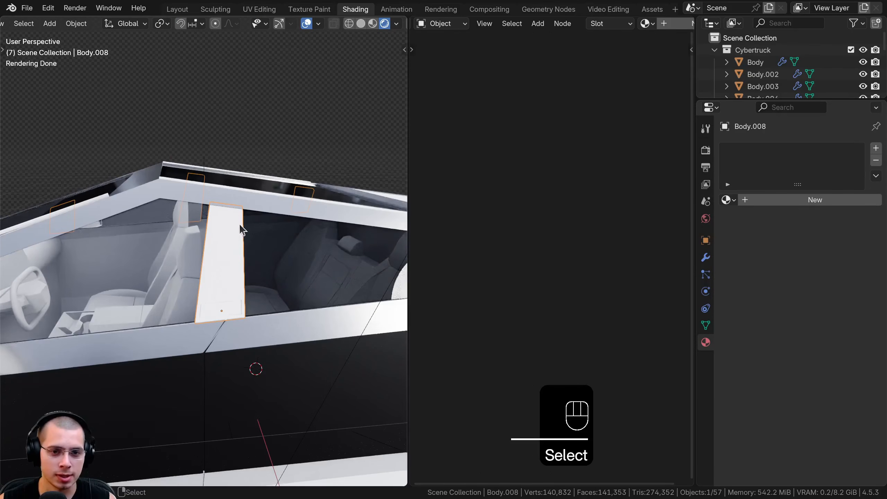
drag(408, 85, 257, 105)
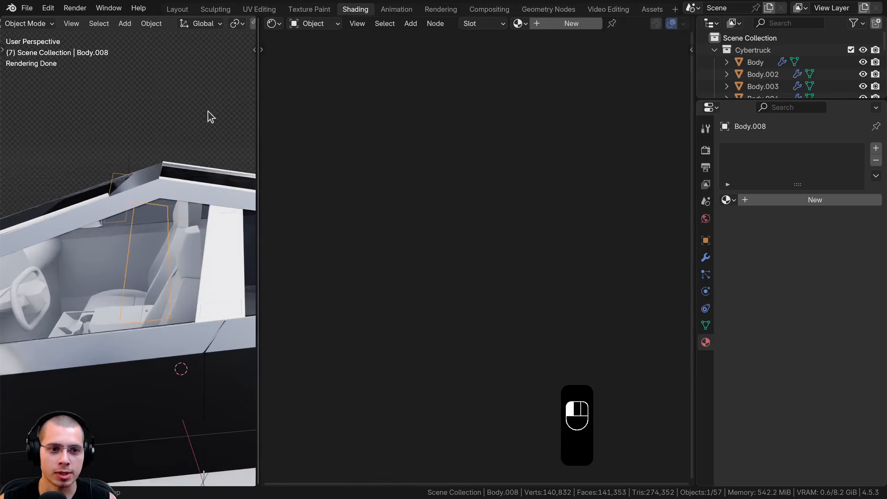
click(563, 23)
click(617, 23)
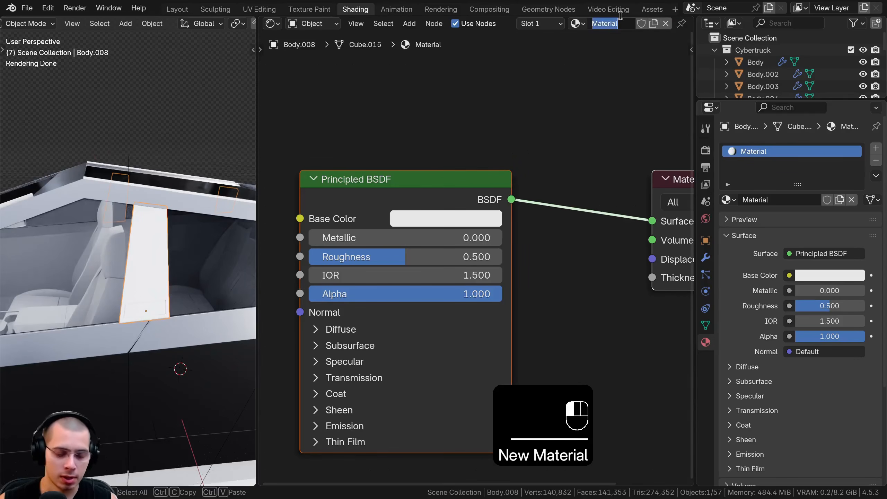
text(GLa)
key(BackSpace)
key(BackSpace)
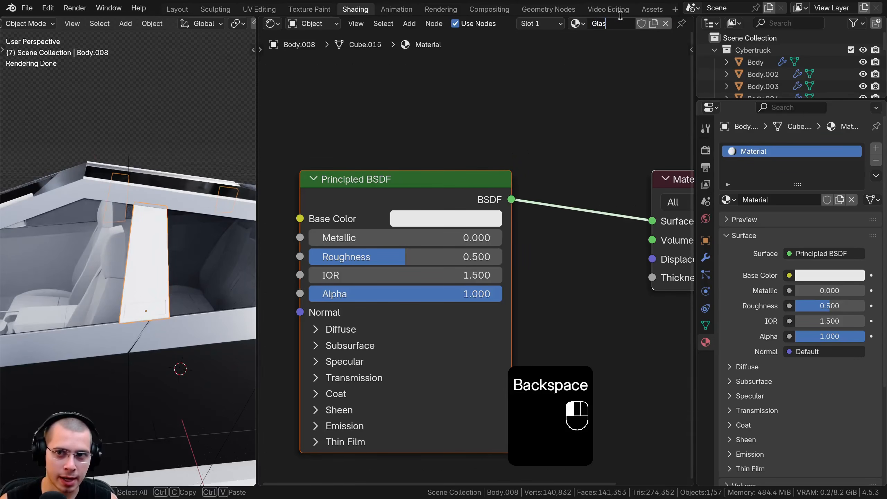
text(lass Black)
key(Return)
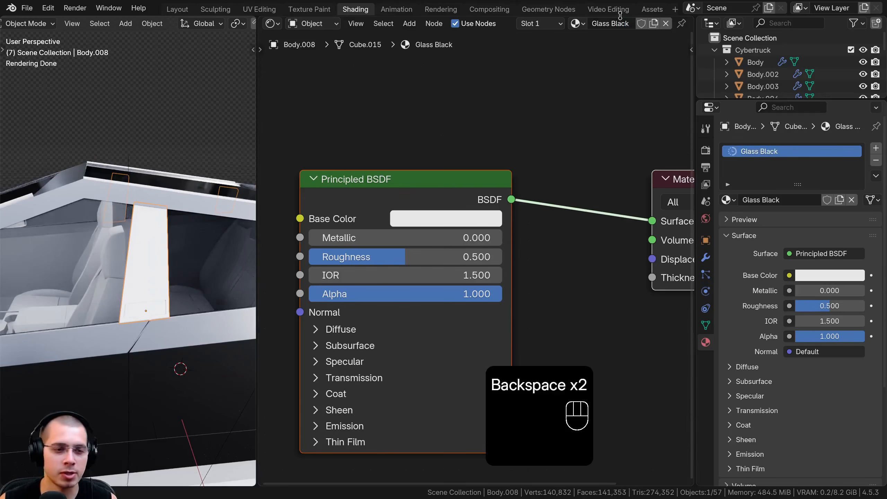
Set the Glass Black material's roughness to 0.1 and its base color to black.
click(389, 240)
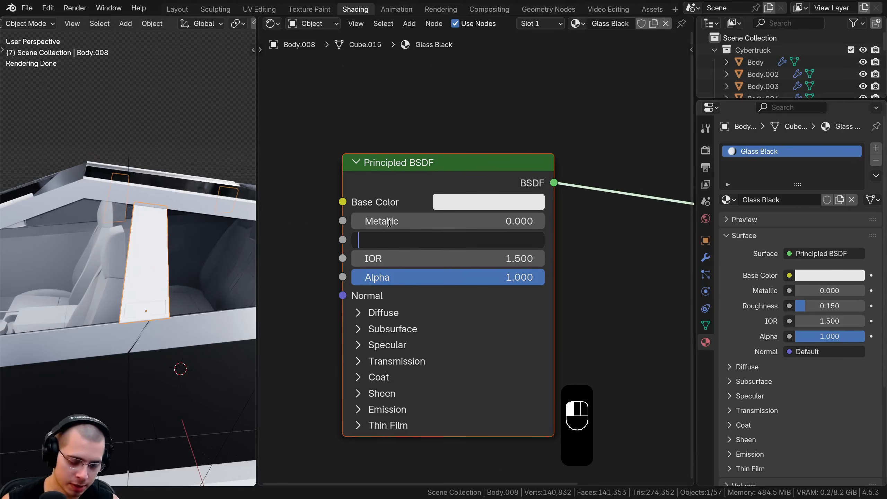
text(0.1)
key(Return)
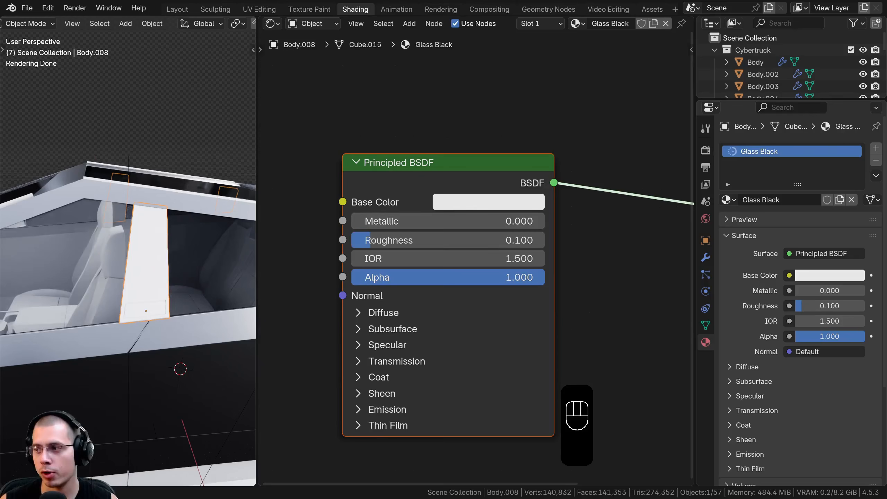
click(489, 197)
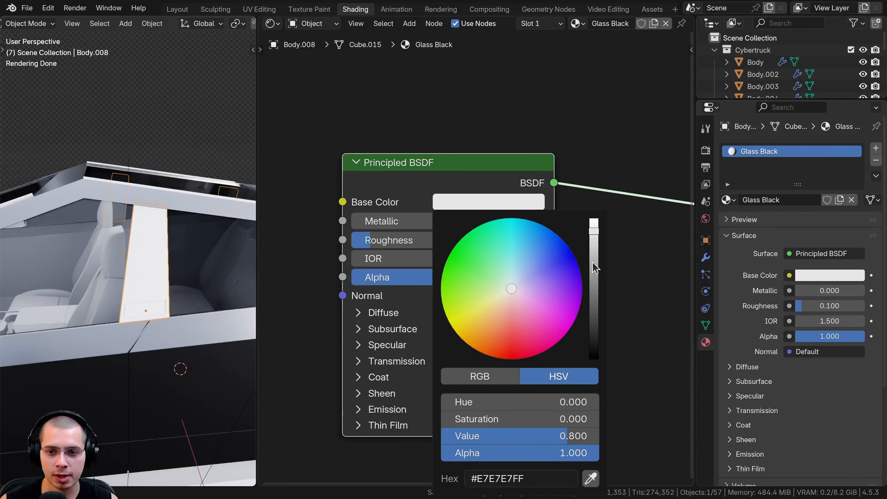
drag(593, 266, 591, 361)
Enter Edit Mode in solid shading and select the small button face at the base of the pillar between the side windows.
mouse_move(174, 305)
middle_down()
mouse_move(184, 297)
mouse_move(159, 255)
mouse_move(154, 217)
mouse_move(43, 284)
mouse_move(139, 263)
middle_up()
key(Tab)
key(z)
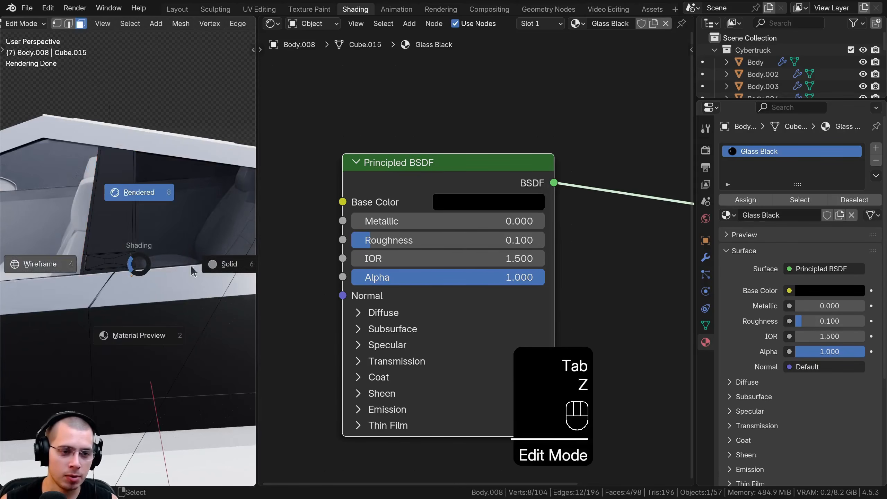
click(191, 266)
scroll(151, 251, up, 5)
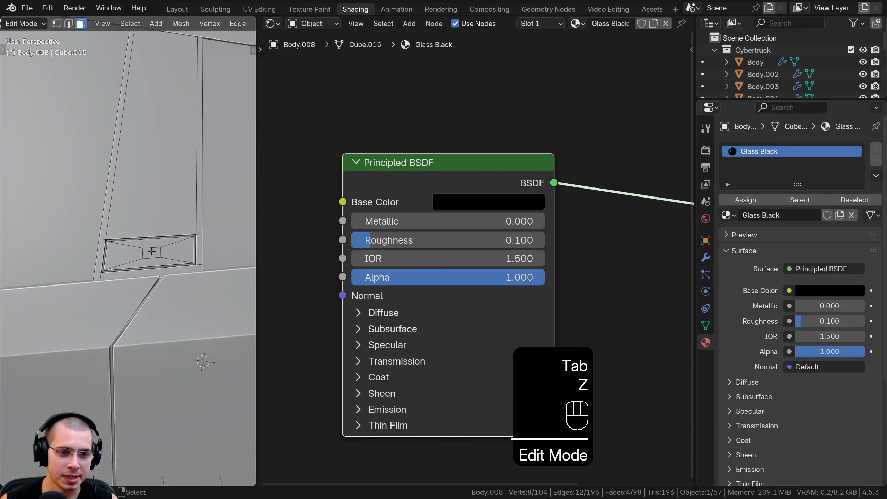
click(151, 252)
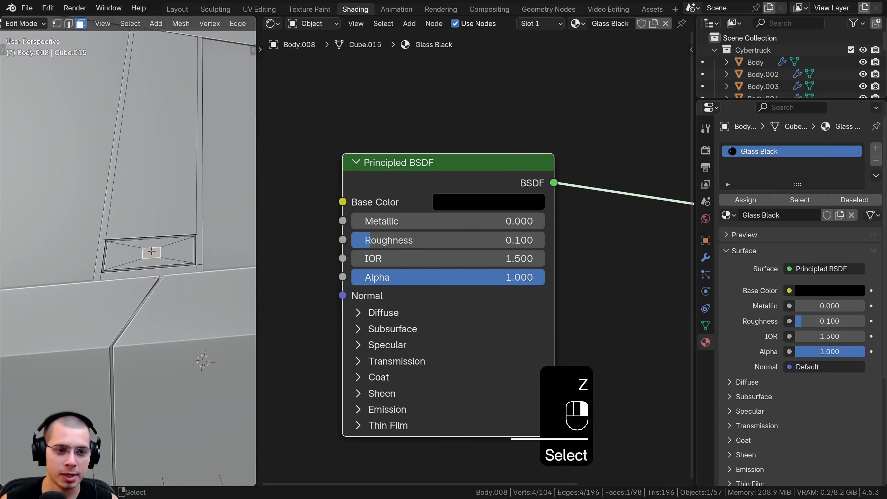
Add a second material slot to the pillar object and create a new material in it named Glass Button.
click(876, 149)
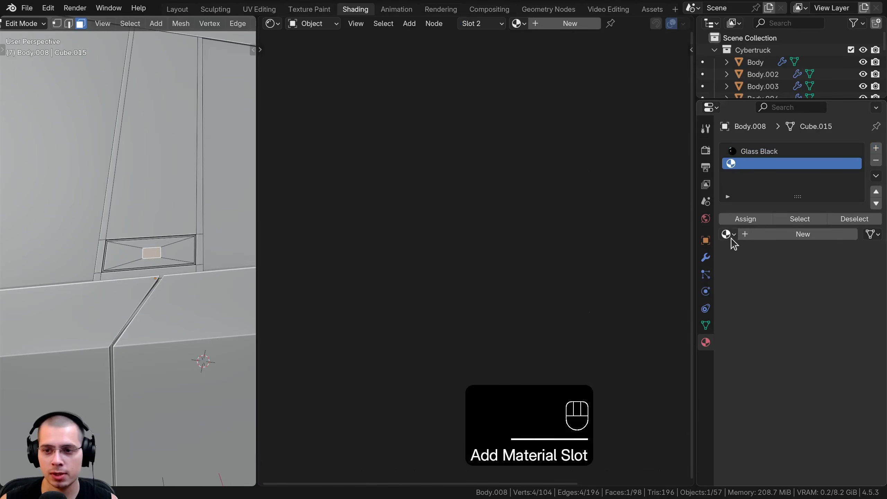
click(766, 235)
click(615, 24)
text(Glass Button)
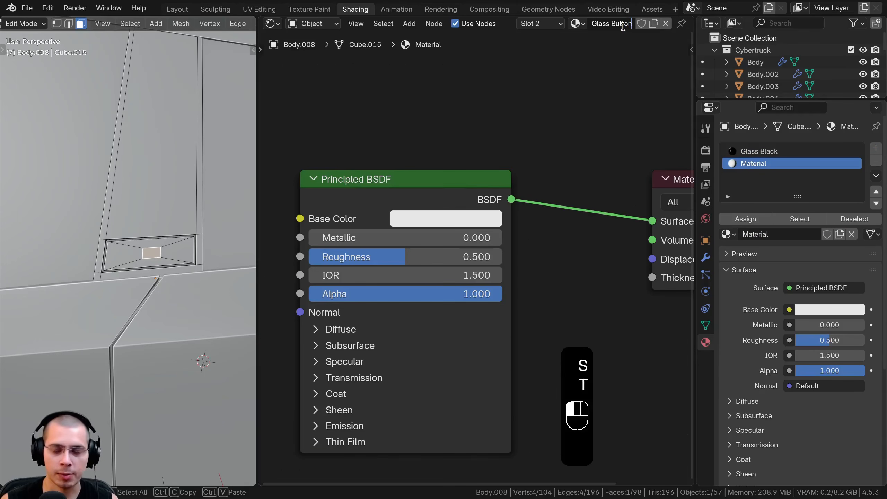
key(Return)
Assign the Glass Button material to the selected button face and return to Object Mode in rendered shading.
scroll(599, 158, down, 2)
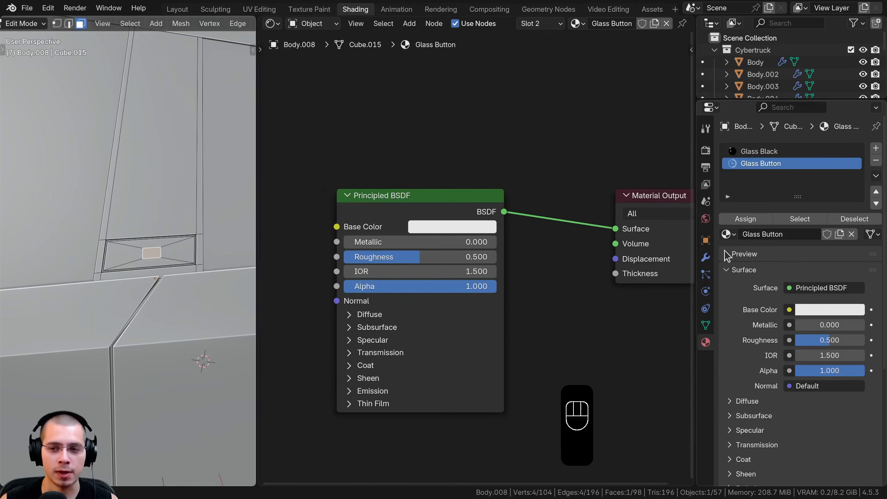
click(737, 219)
key(Tab)
key(z)
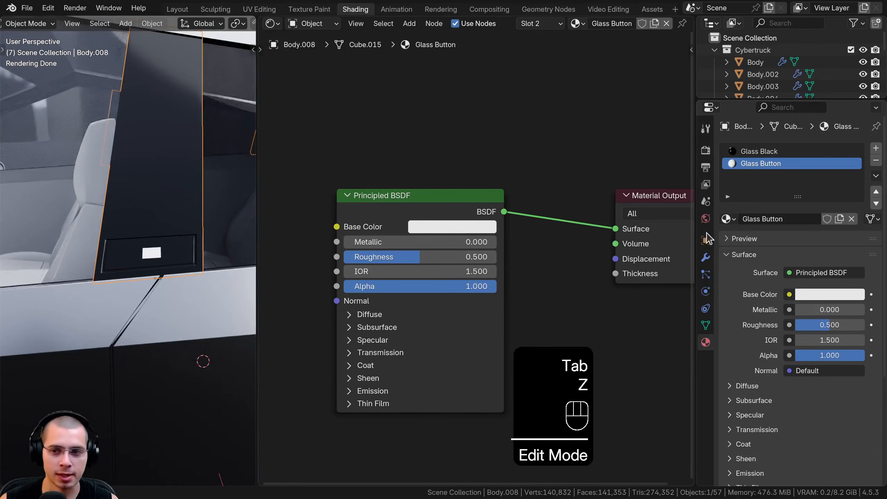
Paste a dark grey base color into the Glass Button material and set its roughness to 0.15.
key(ctrl+v)
scroll(161, 263, up, 3)
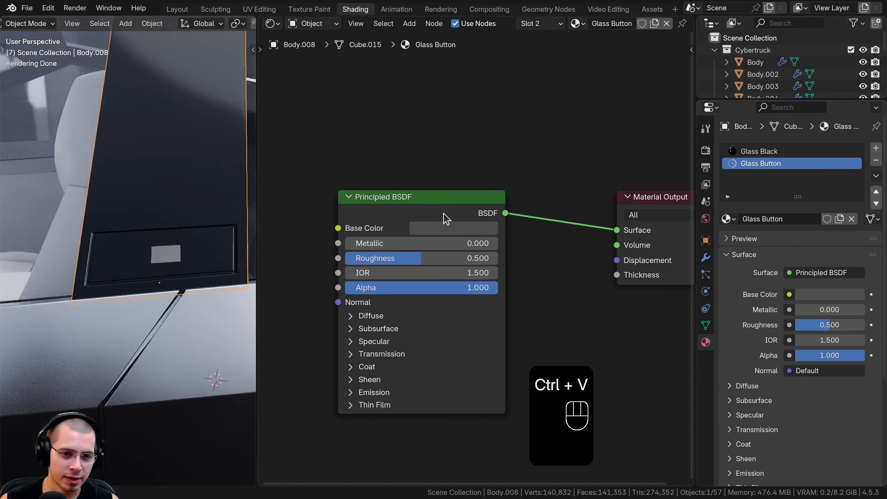
click(449, 228)
middle_drag(449, 231, 422, 329)
click(425, 327)
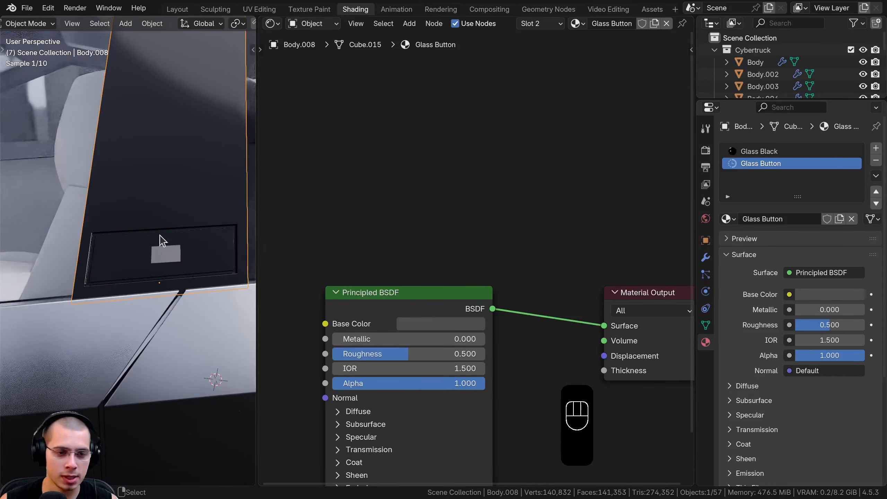
middle_drag(388, 314, 420, 274)
double_click(419, 215)
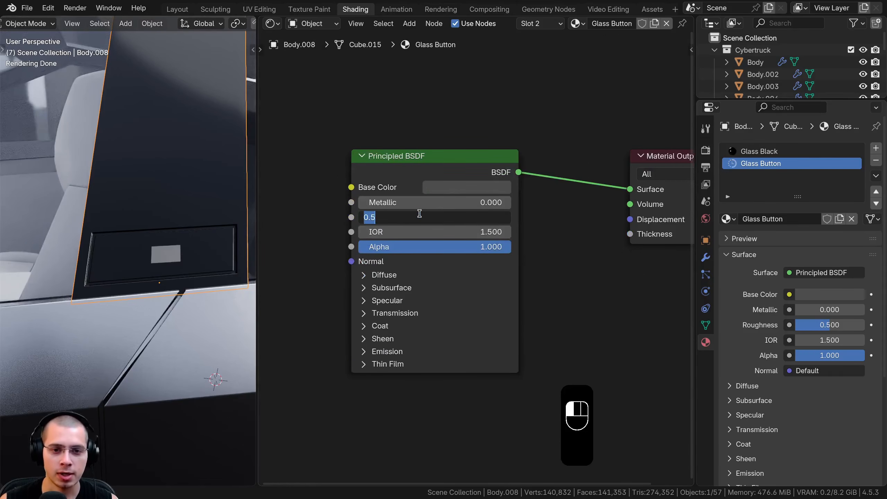
text(.15)
key(Return)
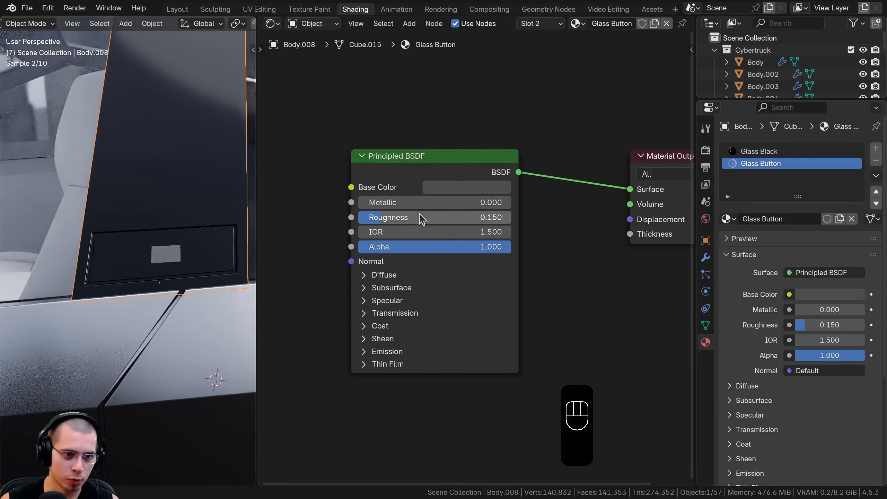
Assign the Glass Button material to the small button face on the rear pillar behind the rear side window, and return to Object Mode.
middle_drag(158, 248, 173, 205)
key(Tab)
shift+middle_drag(179, 273, 169, 280)
scroll(169, 280, up, 1)
click(168, 272)
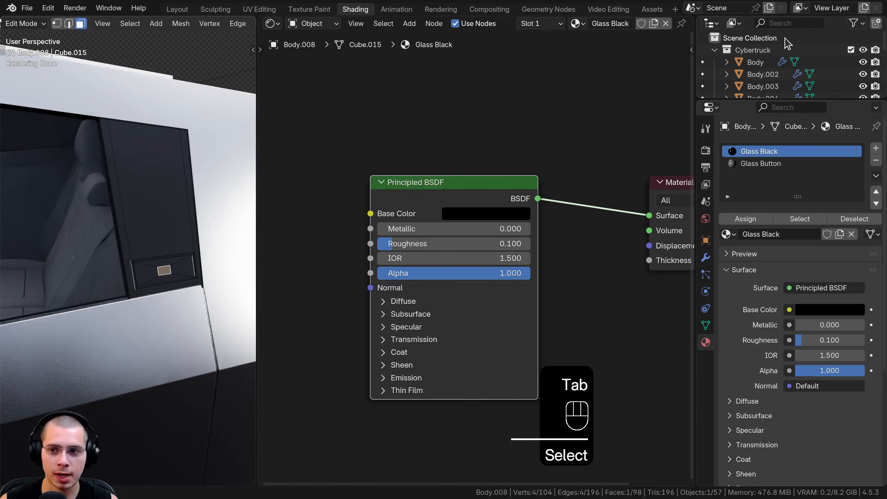
click(738, 163)
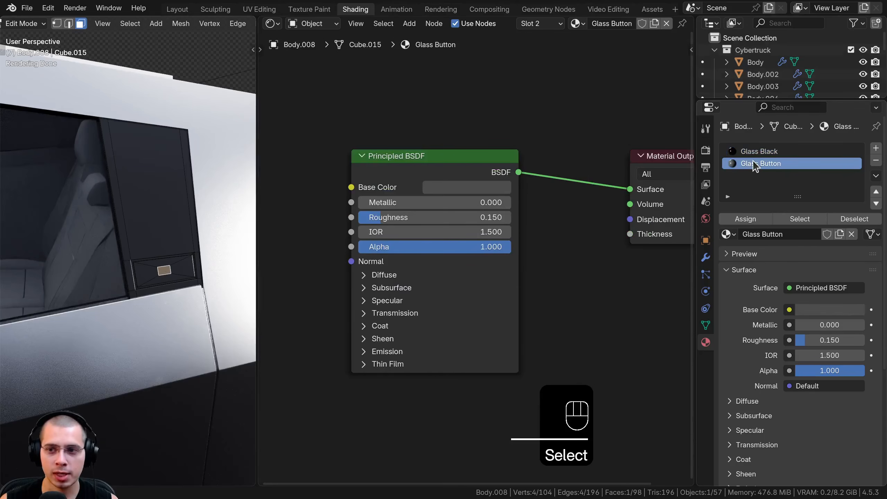
click(734, 224)
key(Tab)
Switch to the Layout workspace and hide the black window pillar object.
scroll(113, 295, down, 3)
shift+middle_drag(113, 295, 219, 277)
scroll(218, 276, down, 4)
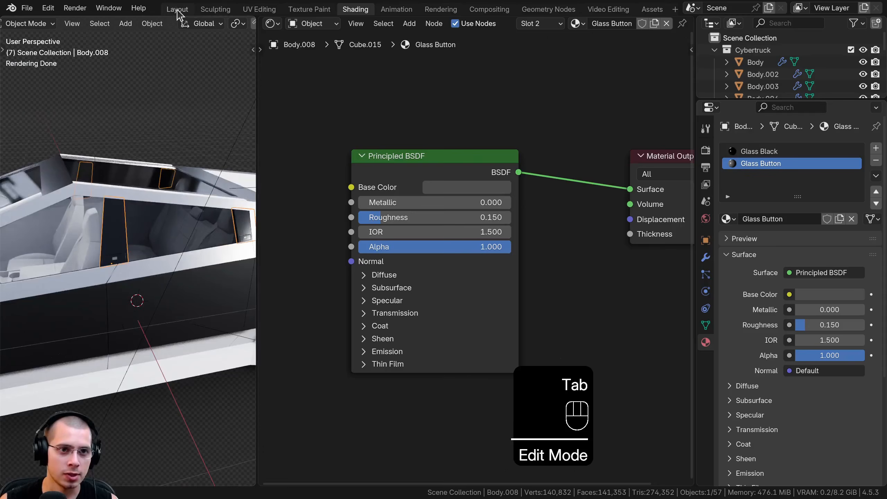
click(178, 10)
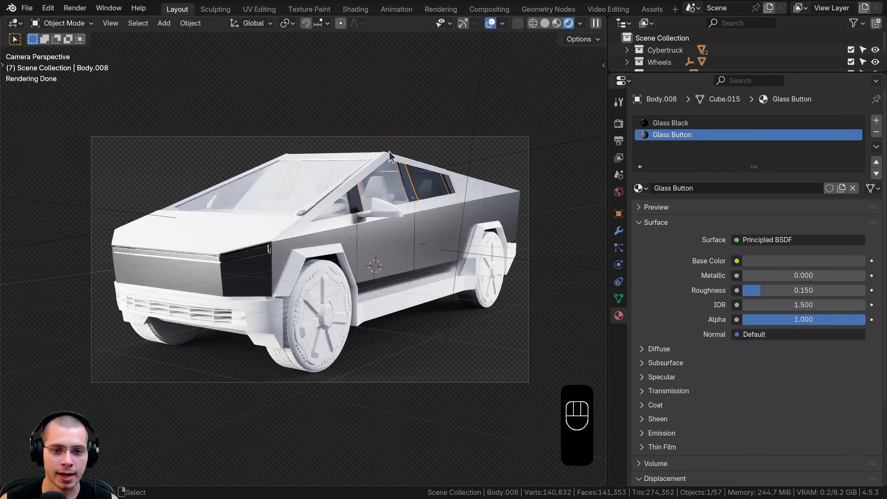
middle_drag(391, 156, 315, 129)
scroll(312, 125, up, 5)
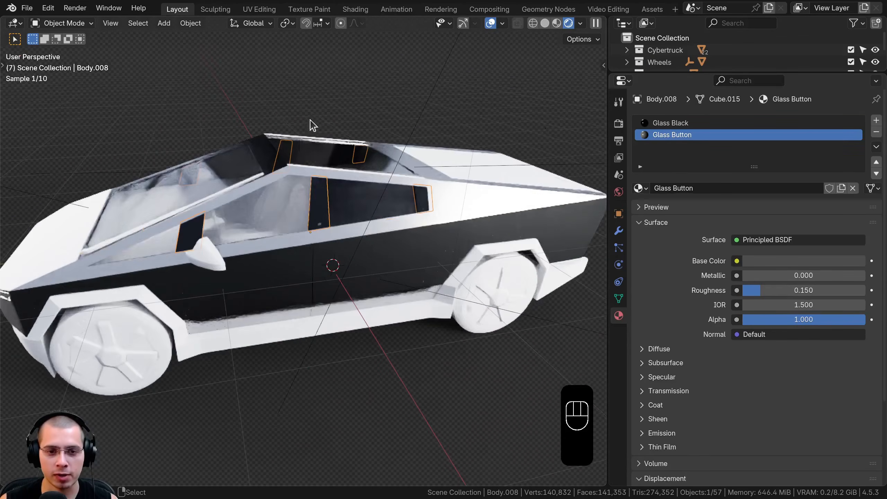
middle_drag(276, 179, 308, 178)
middle_drag(297, 123, 269, 137)
key(h)
Hide the windshield, the side windows and the roof glass so only the truck's frame and interior are left showing.
middle_drag(350, 210, 314, 209)
scroll(286, 214, up, 2)
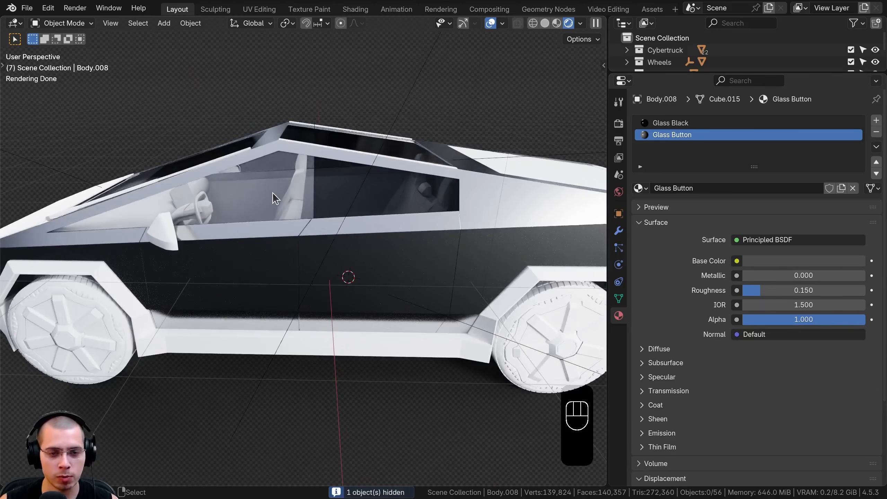
middle_drag(277, 189, 207, 144)
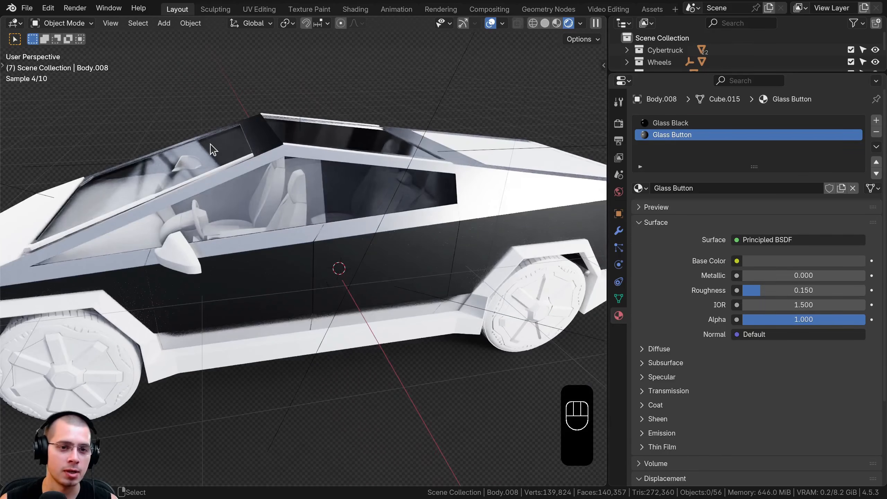
click(214, 151)
key(h)
click(334, 195)
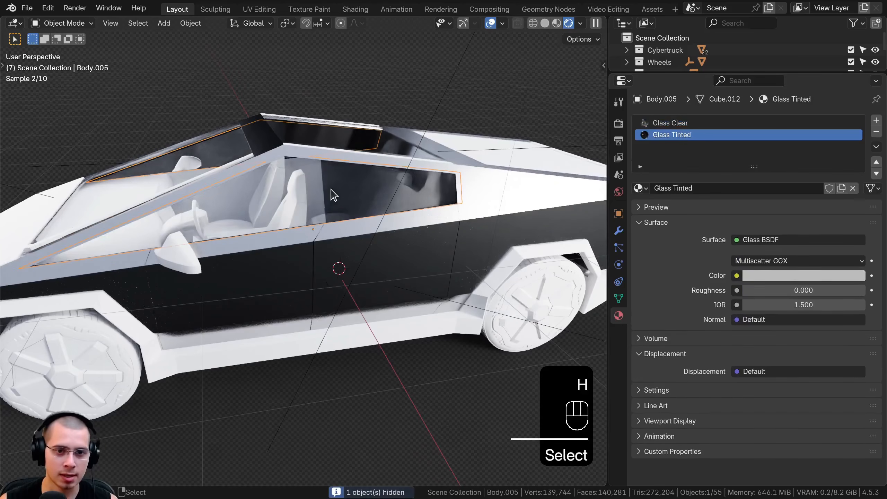
key(h)
middle_drag(275, 215, 353, 121)
click(353, 121)
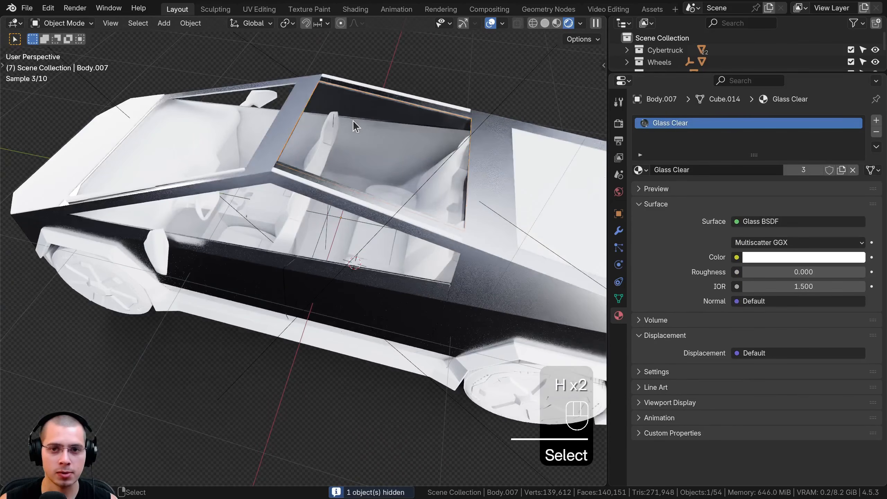
key(h)
Select the truck's metal body, switch to solid shading, and open its mesh in Edit Mode at the recess below the hood's front edge.
middle_drag(292, 295, 358, 282)
click(301, 274)
key(z)
click(428, 276)
middle_drag(428, 276, 464, 280)
mouse_move(464, 280)
shift+middle_down()
mouse_move(436, 285)
mouse_move(454, 280)
shift+middle_up()
shift+middle_drag(454, 280, 386, 297)
scroll(388, 299, up, 1)
scroll(379, 235, up, 2)
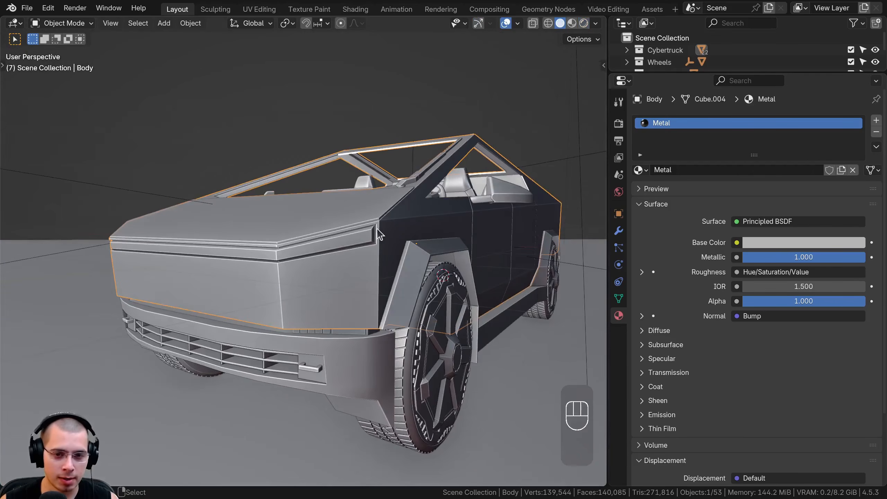
scroll(371, 239, up, 2)
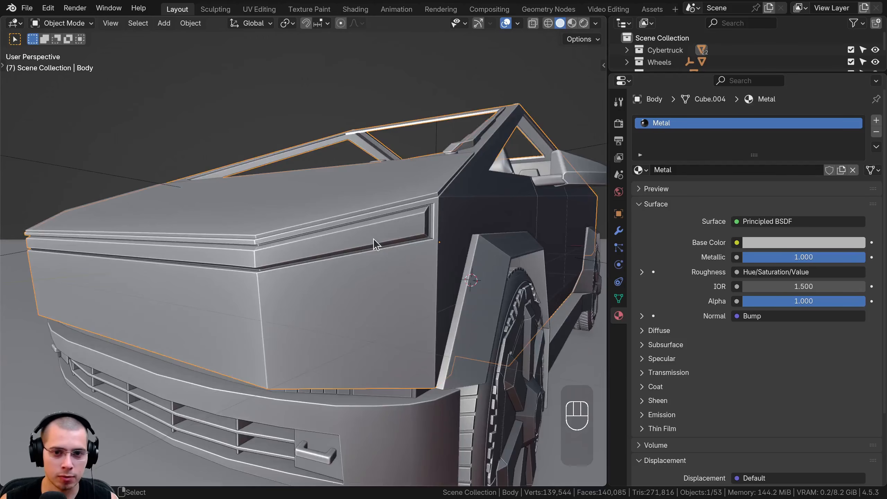
key(Tab)
shift+middle_drag(375, 244, 374, 220)
scroll(374, 219, up, 3)
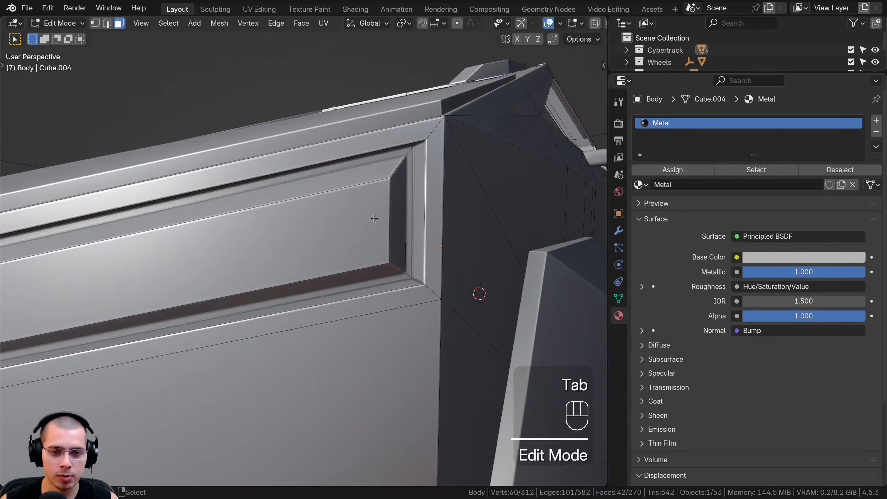
Select the headlight strip's raised faces and the surrounding recessed face loop on the front of the truck body.
alt+click(401, 166)
scroll(400, 166, down, 5)
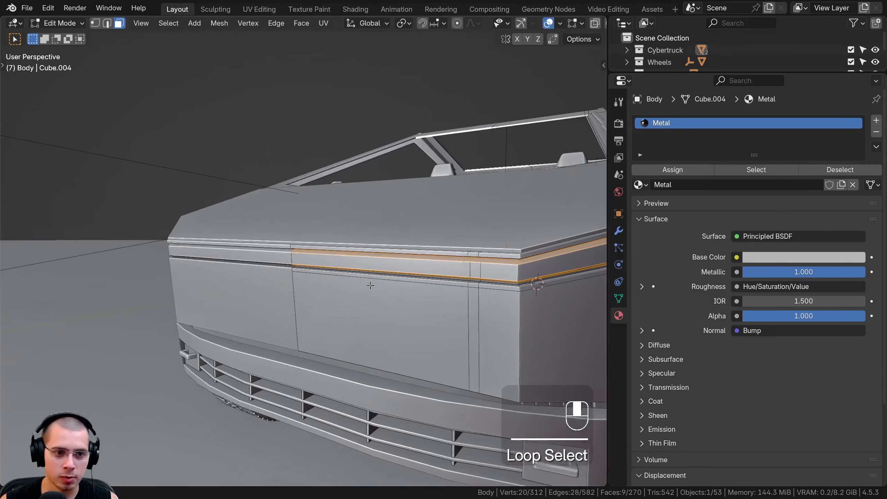
shift+click(515, 264)
shift+click(484, 268)
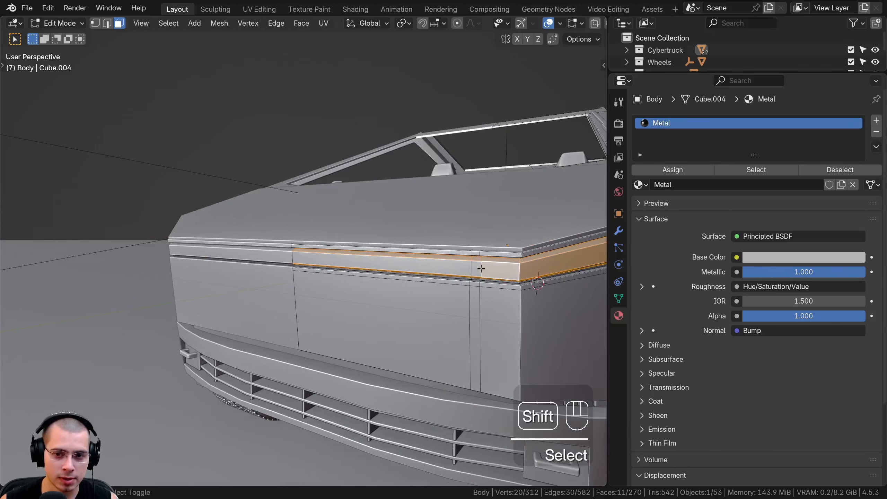
shift+click(459, 268)
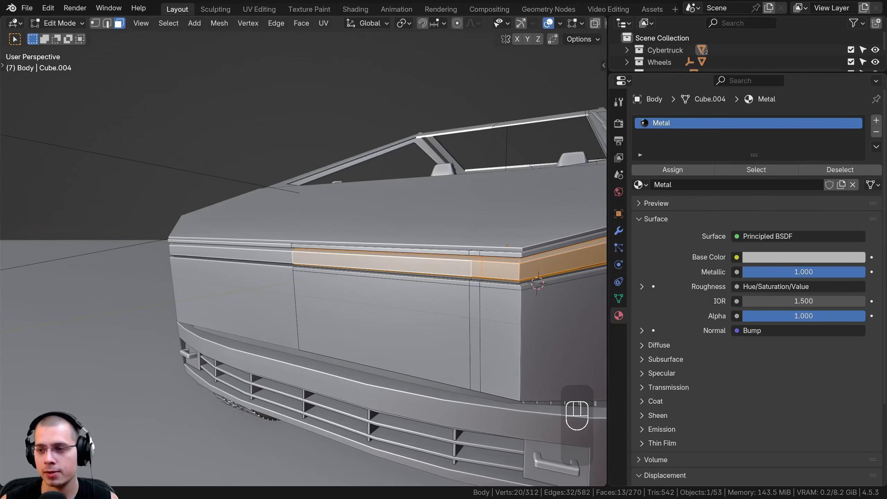
middle_drag(459, 268, 332, 222)
scroll(312, 230, up, 6)
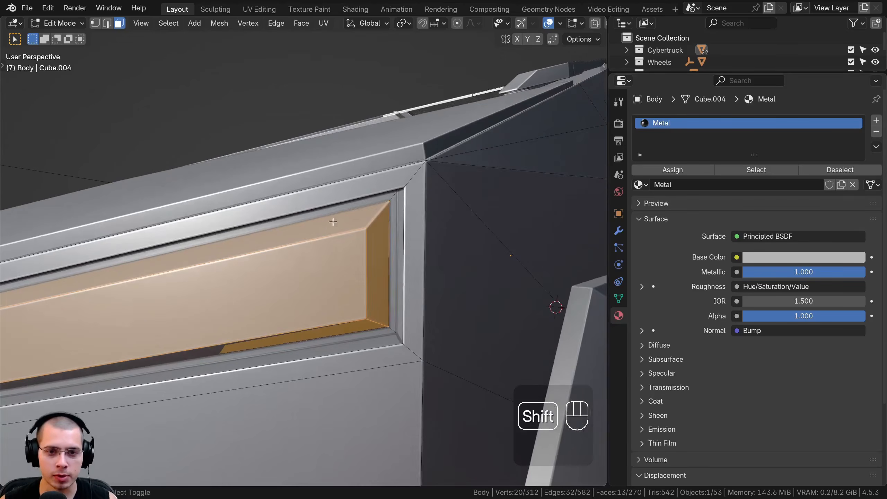
alt+shift+click(393, 197)
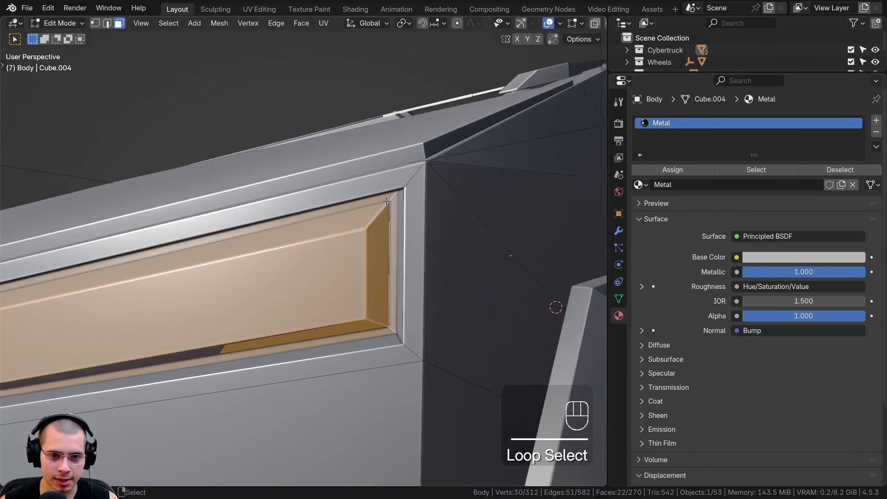
scroll(167, 257, down, 8)
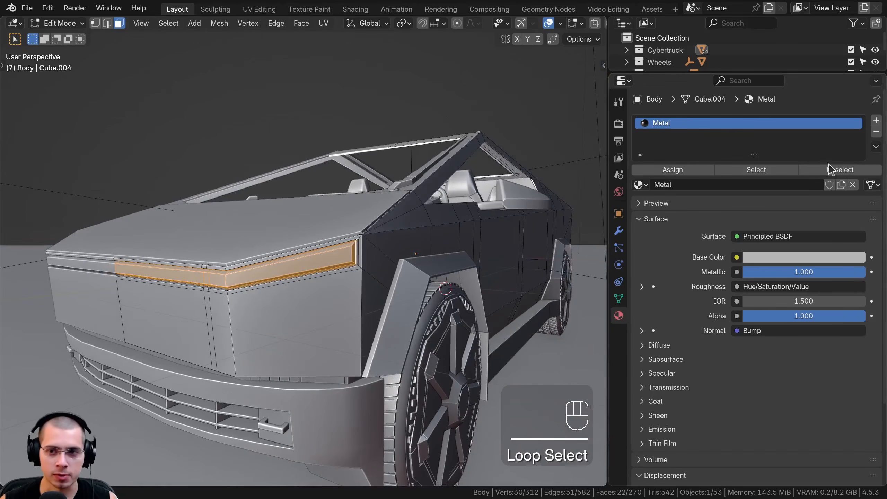
Create a new material named White Headlights in a second slot and assign it to the selected headlight faces.
click(876, 121)
click(720, 204)
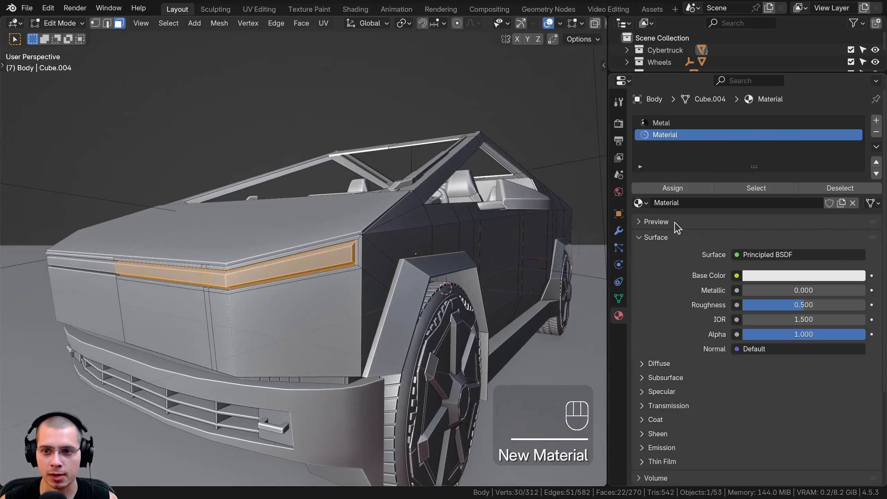
double_click(679, 135)
text(White H)
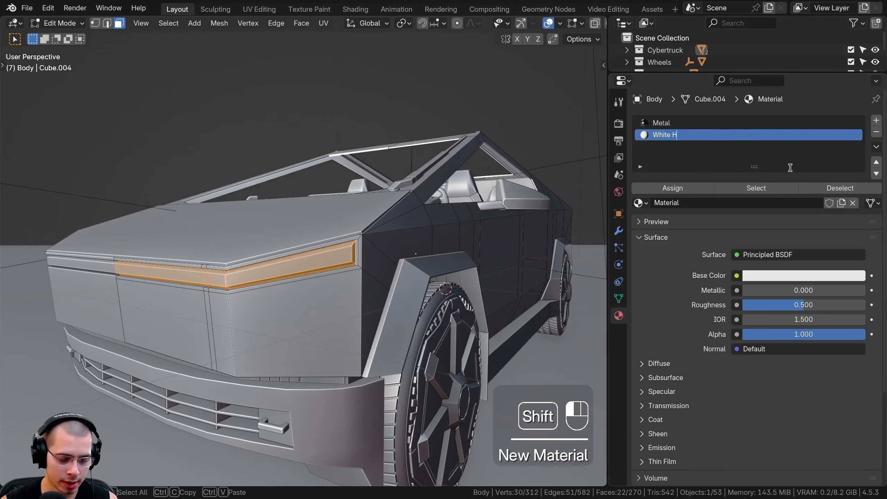
text(eadlights)
key(Return)
click(673, 189)
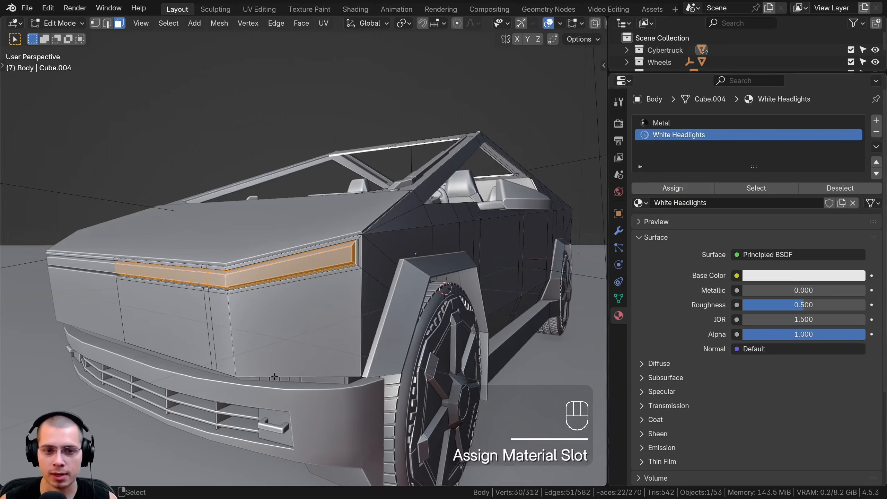
Leave Edit Mode, switch to rendered shading, and open the Shading workspace with the truck's front framed through the camera.
key(Tab)
key(z)
click(309, 158)
key(KP_0)
scroll(229, 242, up, 3)
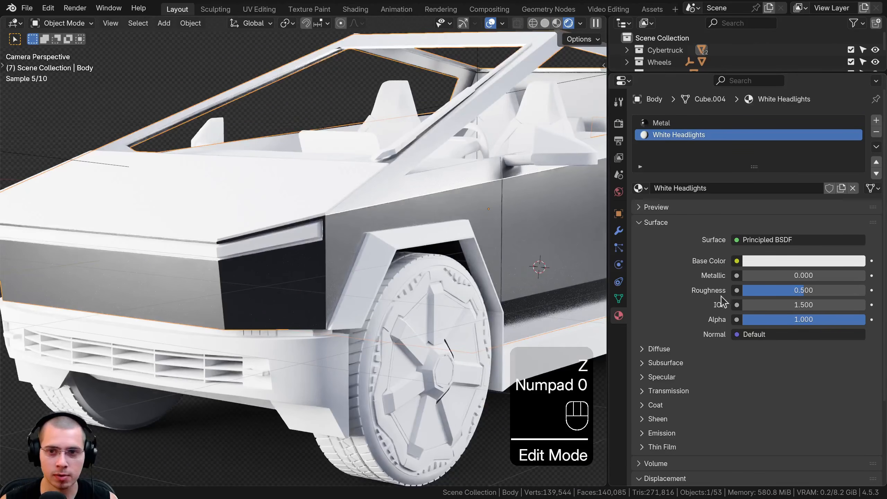
click(356, 9)
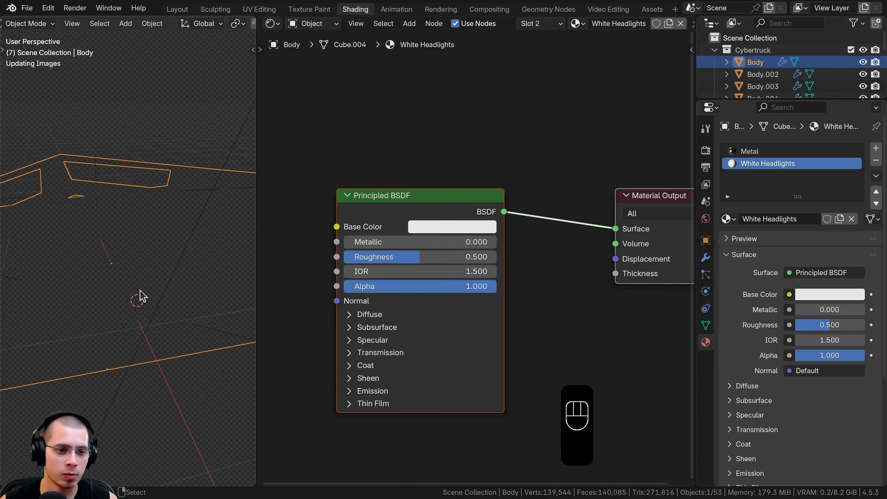
key(KP_0)
scroll(213, 232, up, 5)
mouse_move(116, 266)
shift+middle_down()
mouse_move(213, 232)
mouse_move(119, 250)
shift+middle_up()
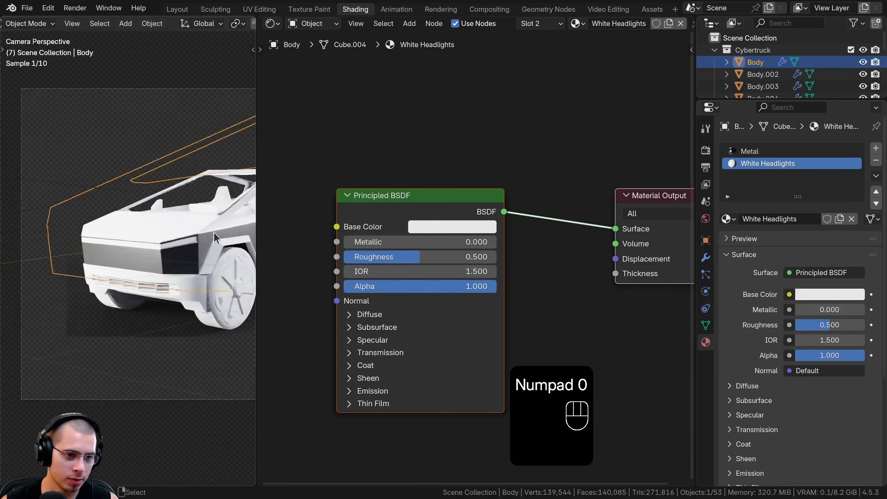
Add an Ambient Occlusion node beside the Principled BSDF in the White Headlights material.
drag(417, 202, 507, 194)
key(shift+a)
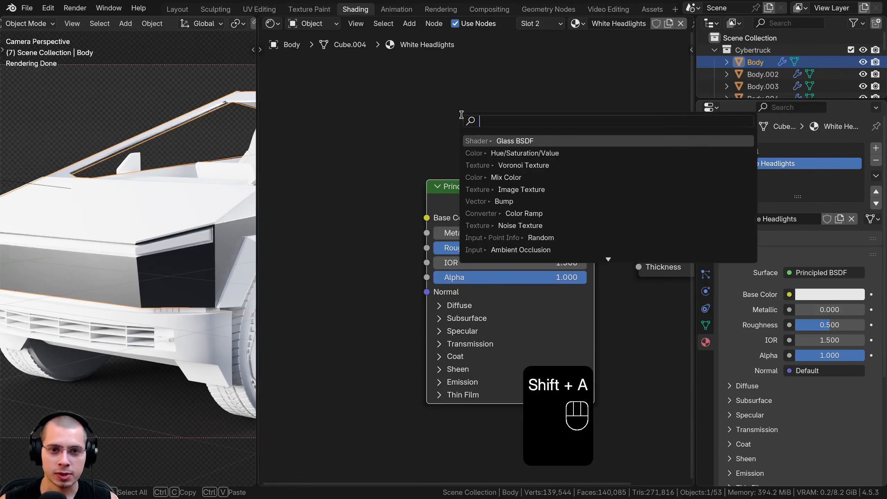
text(am)
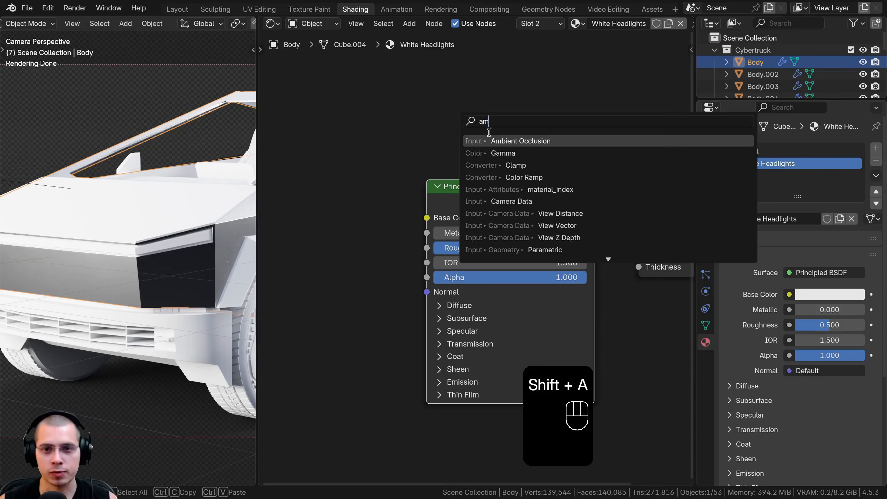
click(496, 141)
click(350, 209)
scroll(383, 240, down, 4)
middle_drag(392, 234, 460, 197)
drag(460, 197, 390, 219)
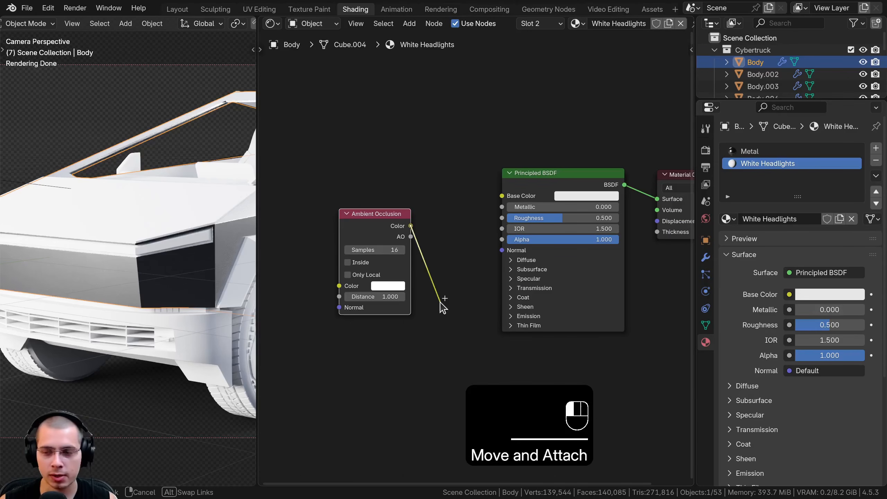
Expand the Principled BSDF's Emission settings and link the Ambient Occlusion Color output to the Emission Color input.
drag(440, 303, 503, 311)
key(Escape)
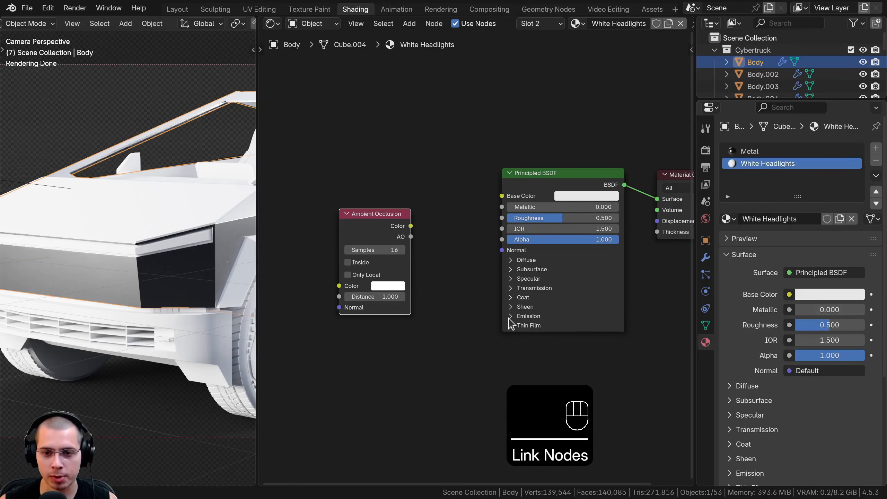
click(510, 317)
middle_drag(433, 229, 405, 170)
scroll(355, 178, up, 4)
drag(362, 156, 338, 156)
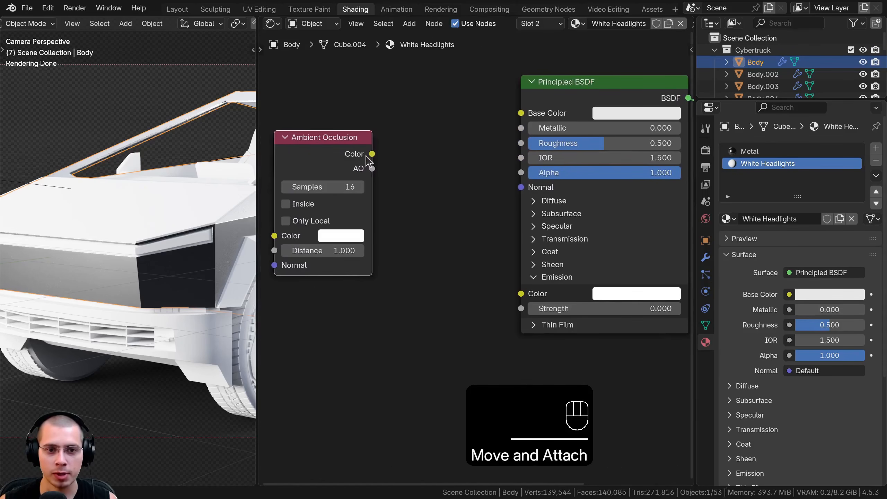
drag(404, 151, 521, 294)
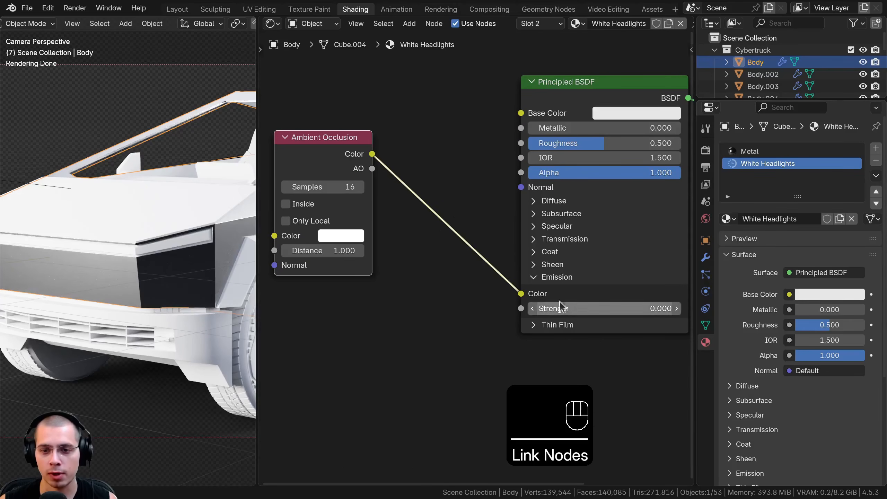
Set the Principled BSDF's Emission Strength to 2.
click(604, 307)
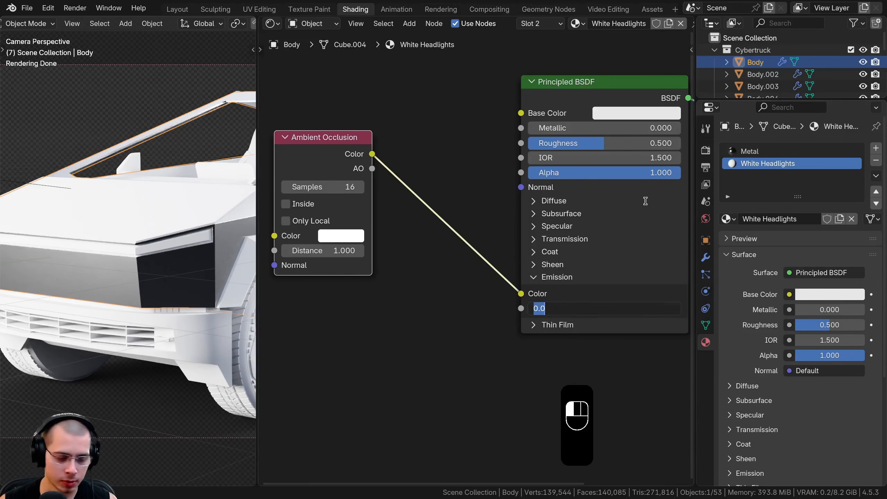
text(2)
key(Return)
Preview the Ambient Occlusion output directly on the headlight and examine its shading up close.
middle_drag(336, 157, 353, 157)
ctrl+shift+click(353, 157)
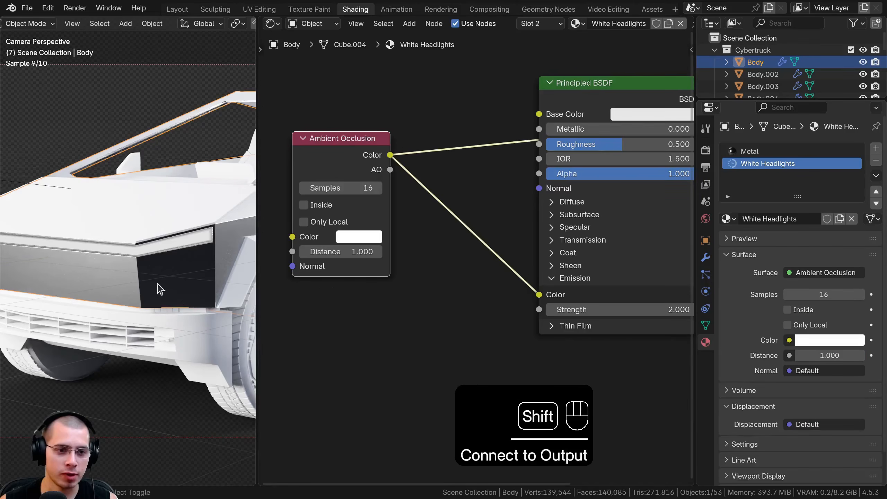
scroll(159, 287, up, 6)
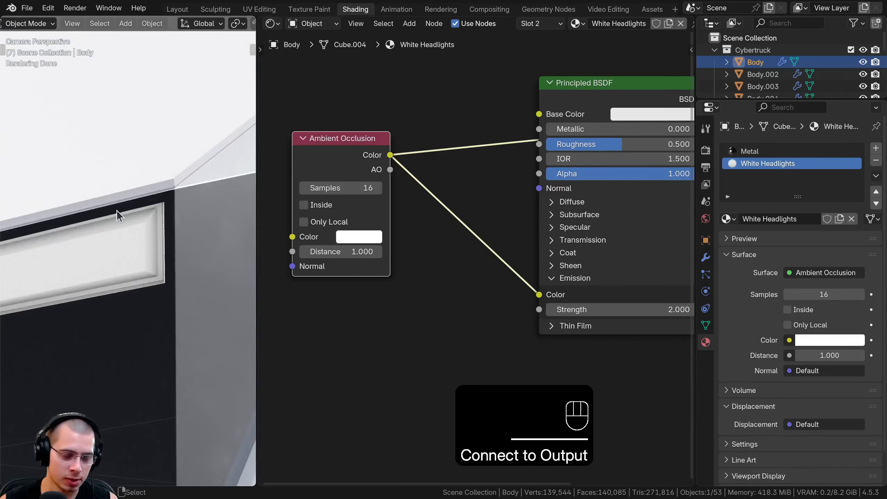
scroll(109, 212, up, 2)
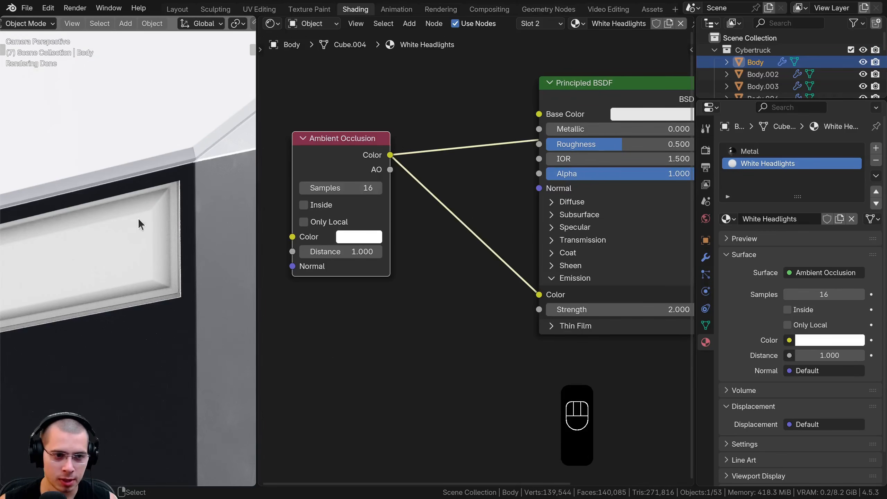
scroll(415, 195, down, 2)
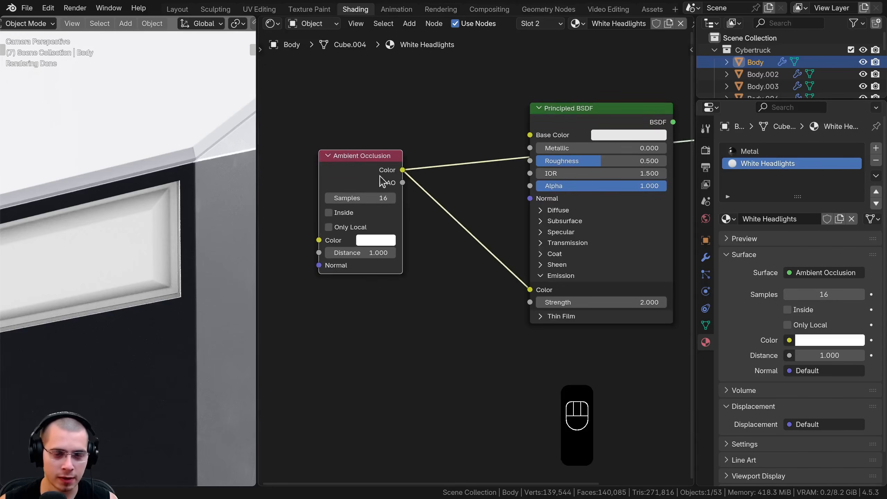
Insert a Color Ramp node between the Ambient Occlusion Color output and the Principled BSDF's Emission Color input.
drag(381, 181, 327, 210)
scroll(409, 176, down, 3)
key(shift+a)
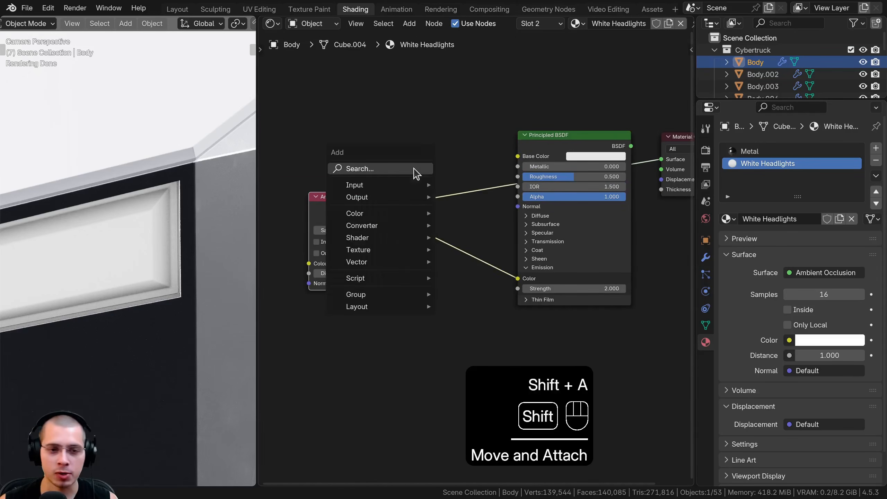
text(colo)
key(ctrl+a)
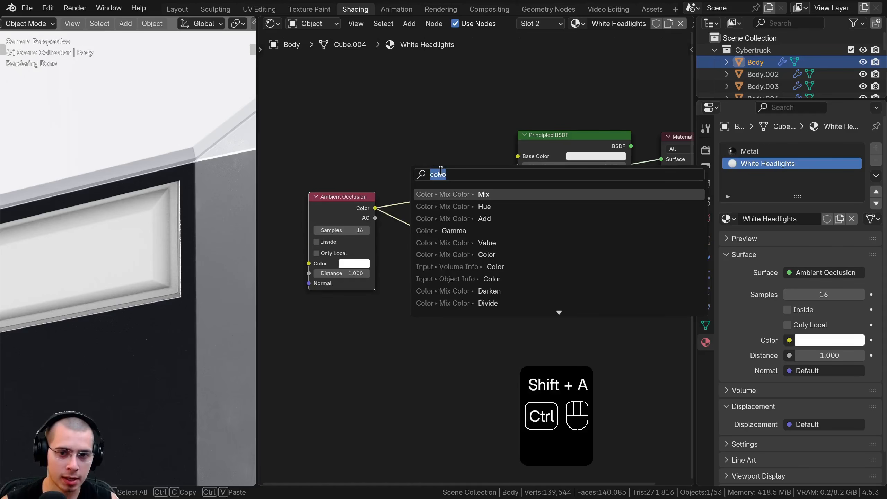
text(ramp)
key(Return)
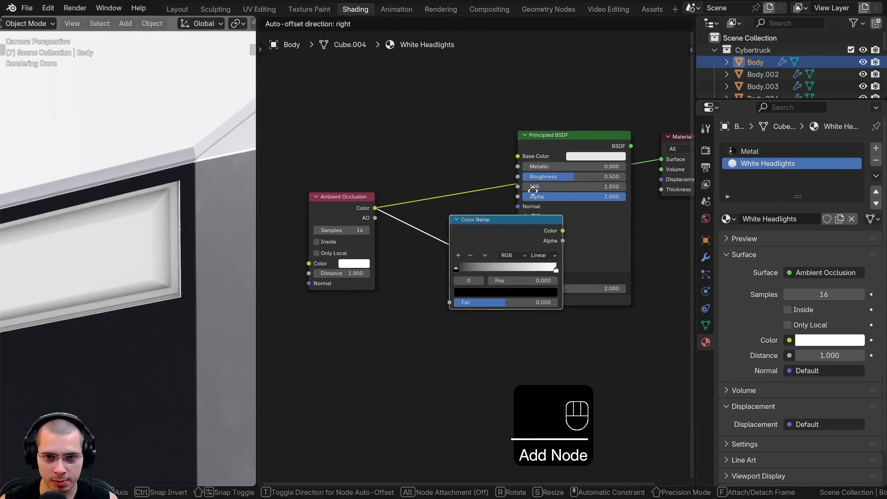
click(376, 248)
drag(464, 244, 460, 240)
middle_drag(551, 255, 480, 275)
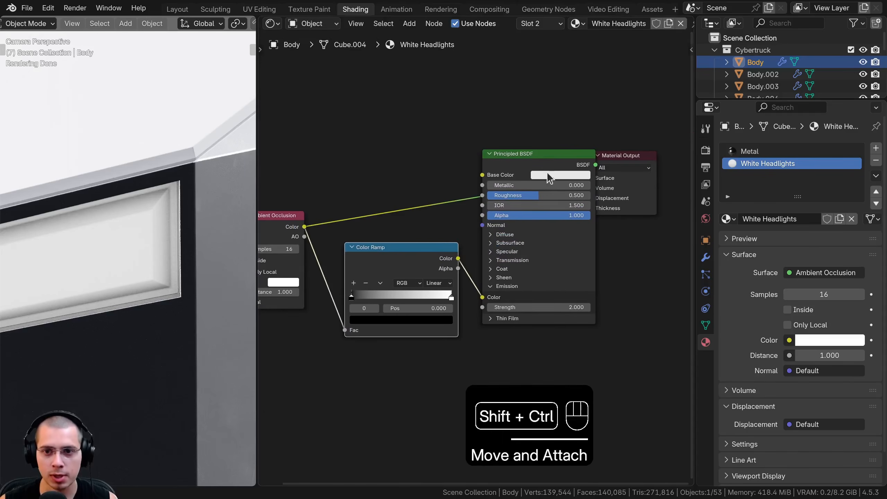
Reconnect the Principled BSDF to the Material Output and space out the shader and output nodes.
ctrl+shift+click(545, 176)
drag(530, 167, 516, 166)
drag(535, 123, 674, 240)
key(g)
click(689, 240)
Preview the Color Ramp and tighten its contrast, moving the white stop inward and the black stop to about 0.259.
scroll(356, 234, up, 5)
middle_drag(295, 258, 369, 231)
drag(397, 275, 495, 277)
drag(432, 277, 437, 276)
ctrl+shift+click(454, 240)
scroll(140, 176, up, 2)
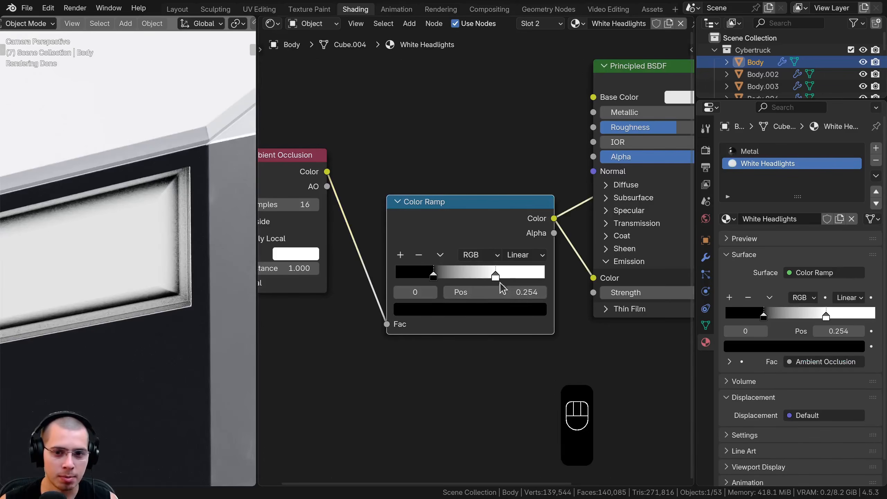
drag(501, 282, 506, 278)
drag(439, 278, 440, 278)
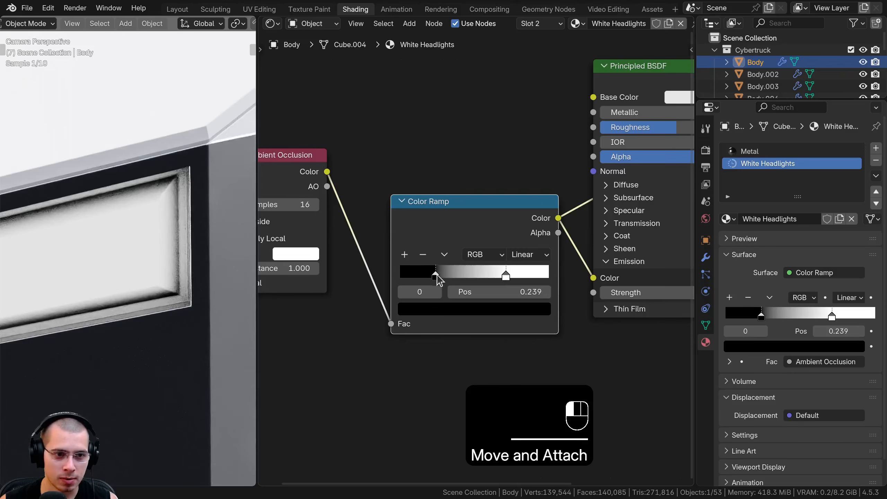
Connect the Principled BSDF back to the Material Output and check the glowing headlight near and far.
ctrl+shift+click(623, 70)
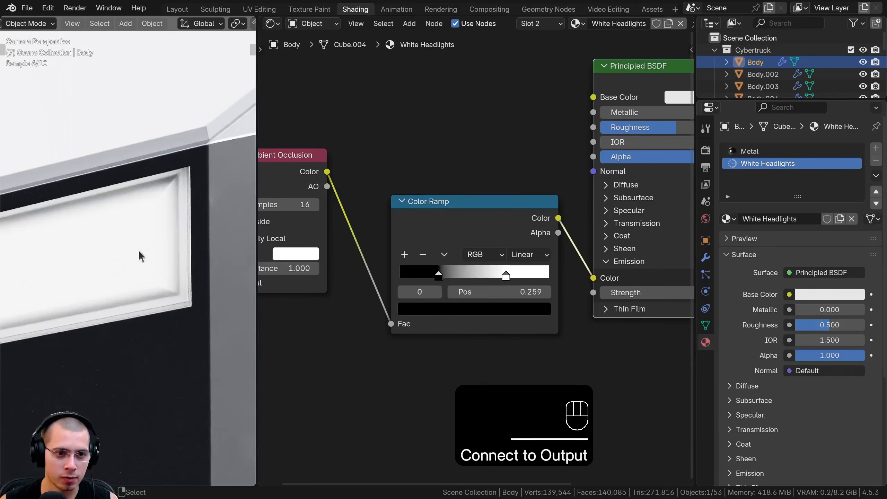
shift+middle_drag(139, 249, 85, 252)
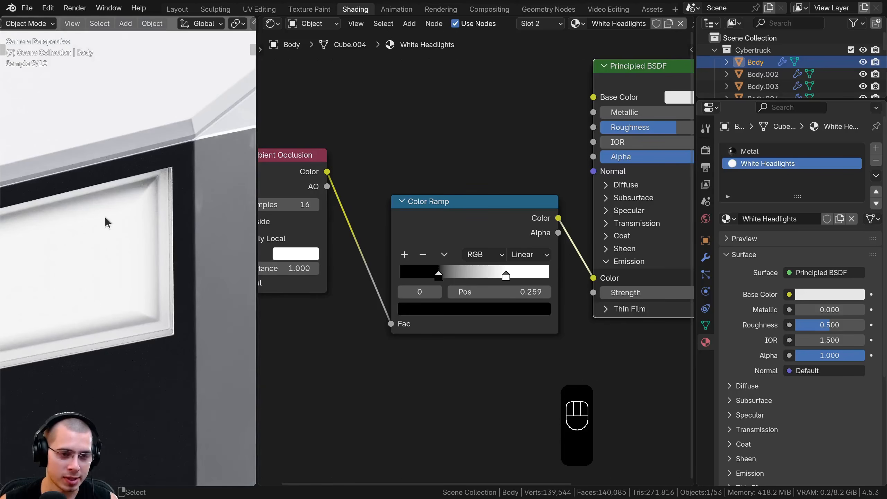
scroll(136, 191, down, 5)
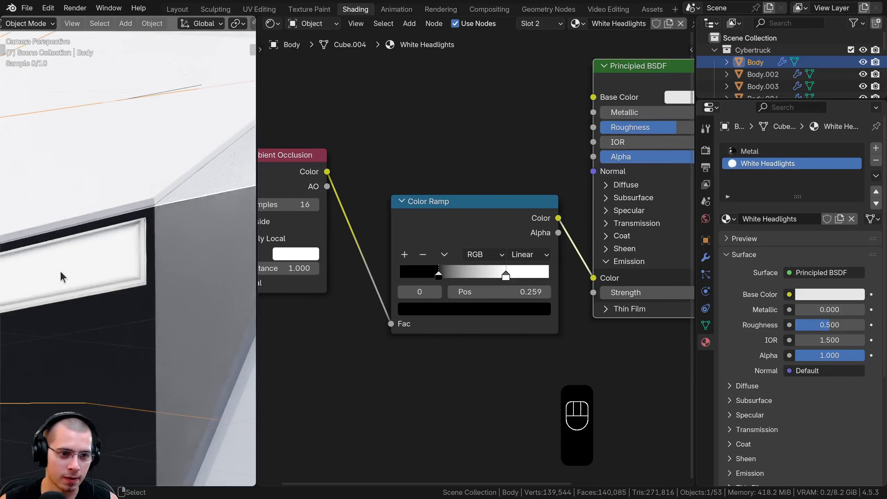
shift+middle_drag(61, 274, 117, 309)
scroll(155, 266, down, 3)
scroll(515, 267, down, 4)
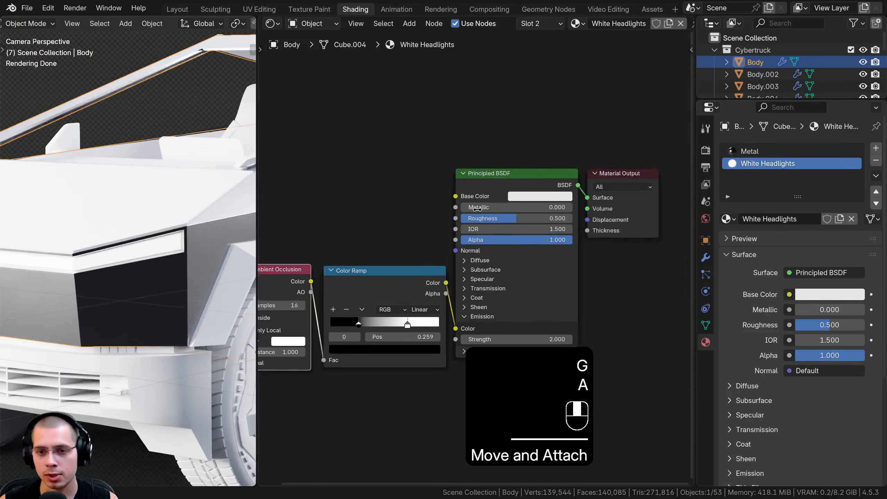
Set the Principled BSDF's Roughness to 0.15 for the White Headlights material.
scroll(479, 258, up, 3)
click(497, 210)
text(.1)
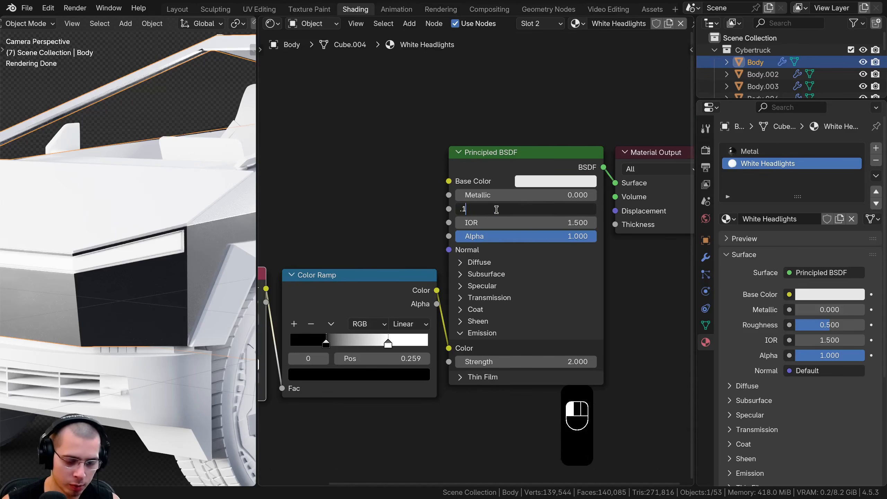
text(5)
key(Return)
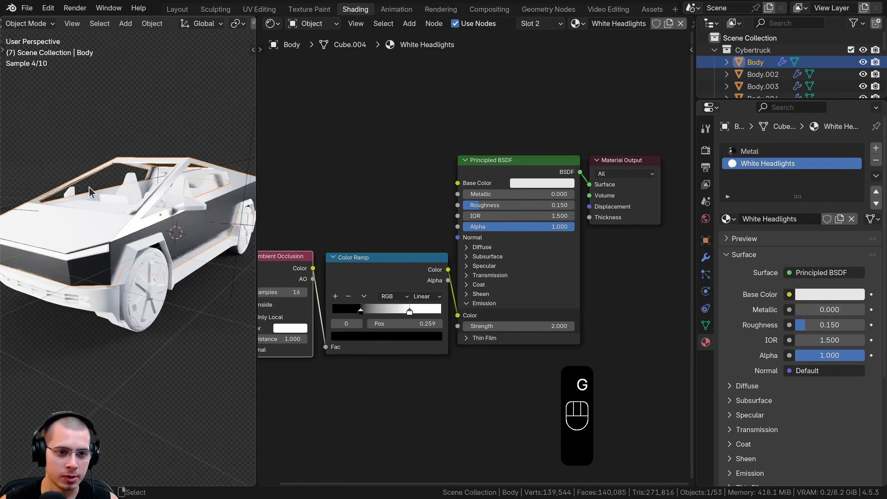
Hide the finished Cybertruck body and save the file.
middle_drag(89, 187, 117, 191)
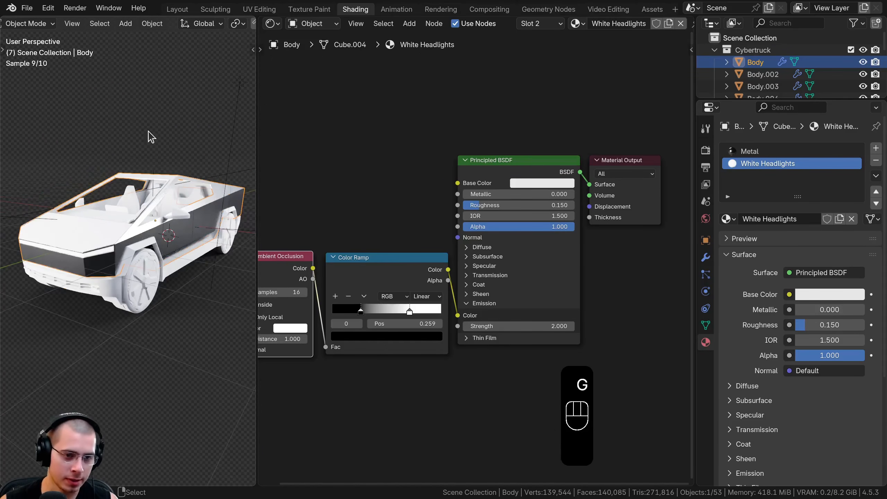
key(h)
middle_drag(156, 238, 143, 251)
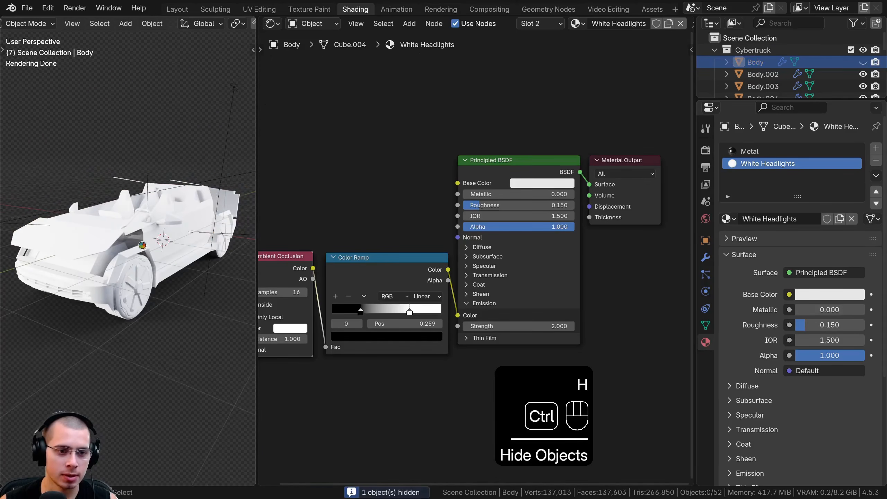
scroll(142, 245, up, 3)
key(ctrl+s)
Assign the existing Metal material to the sloping front hood panel and hide the panel.
click(137, 249)
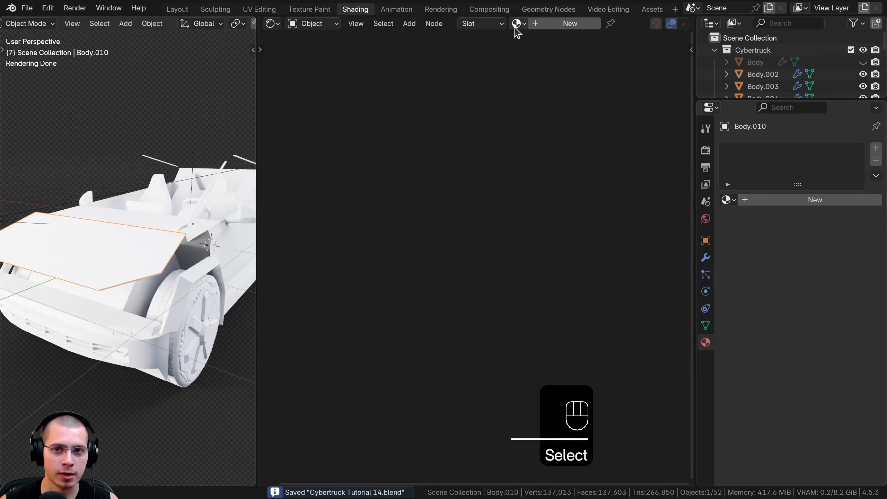
click(516, 24)
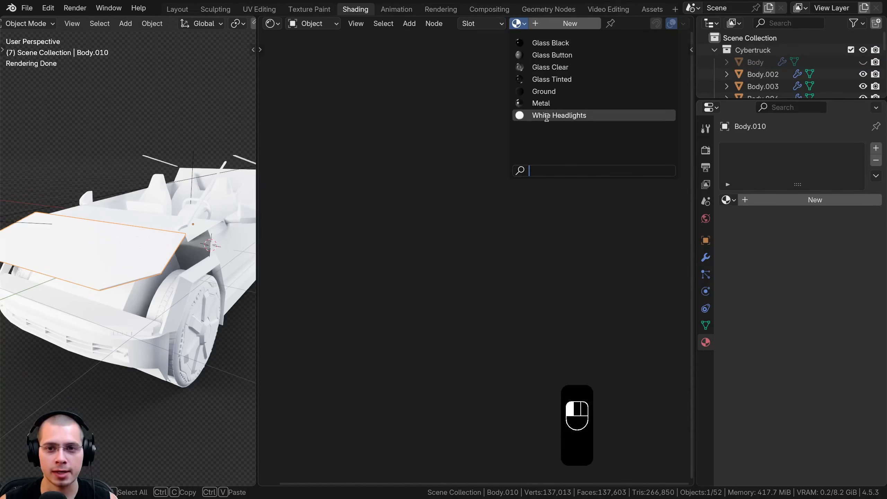
click(542, 103)
middle_drag(149, 304, 137, 248)
key(h)
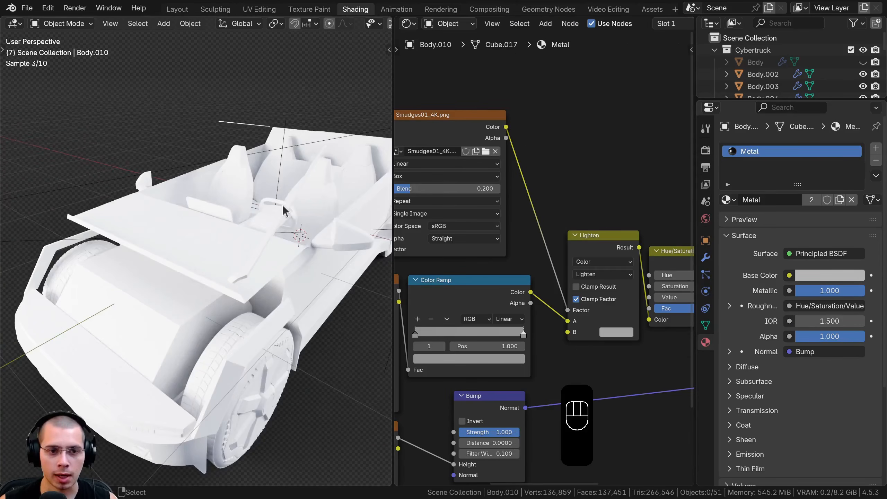
Create a new material named Black Plastic on the long windshield wiper.
click(285, 209)
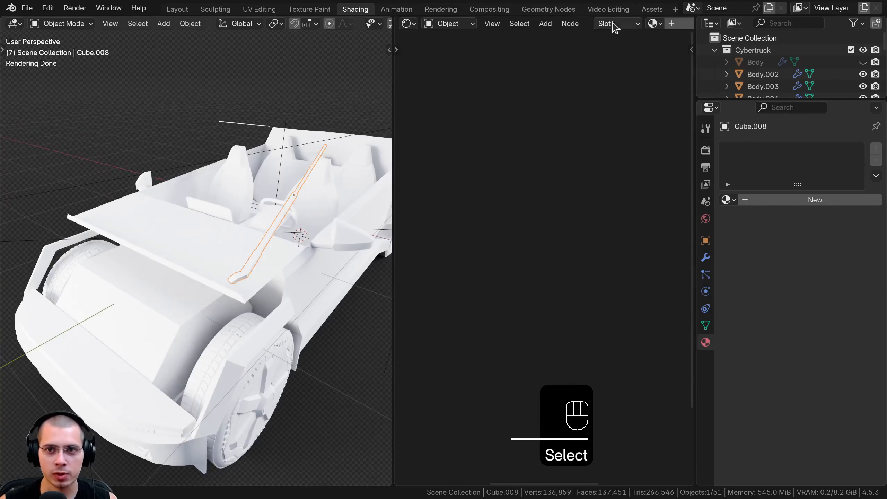
click(585, 25)
click(656, 26)
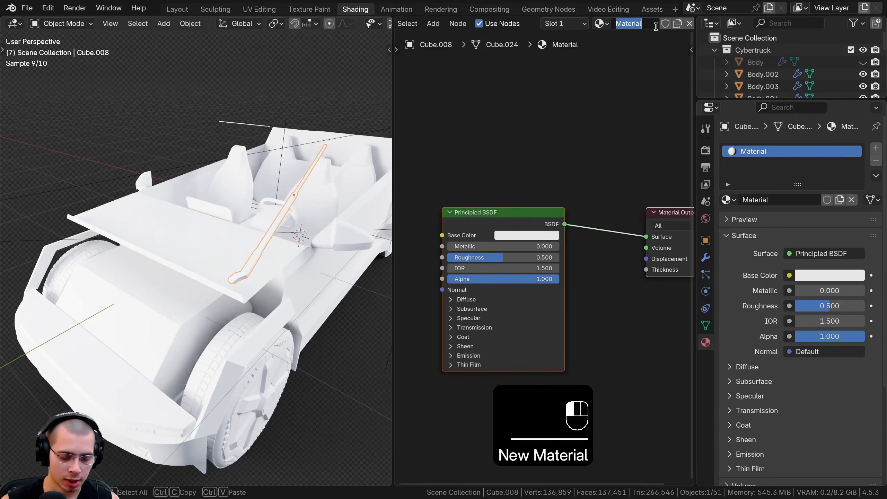
text(Black Plast)
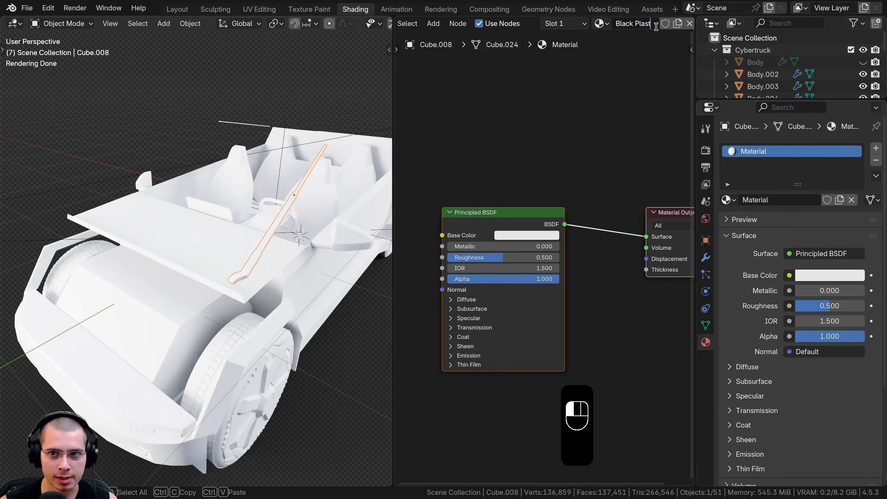
text(ic)
key(Return)
Bring the Black Plastic shader and output nodes closer together and set the Principled BSDF's Roughness to 0.3.
scroll(576, 178, down, 2)
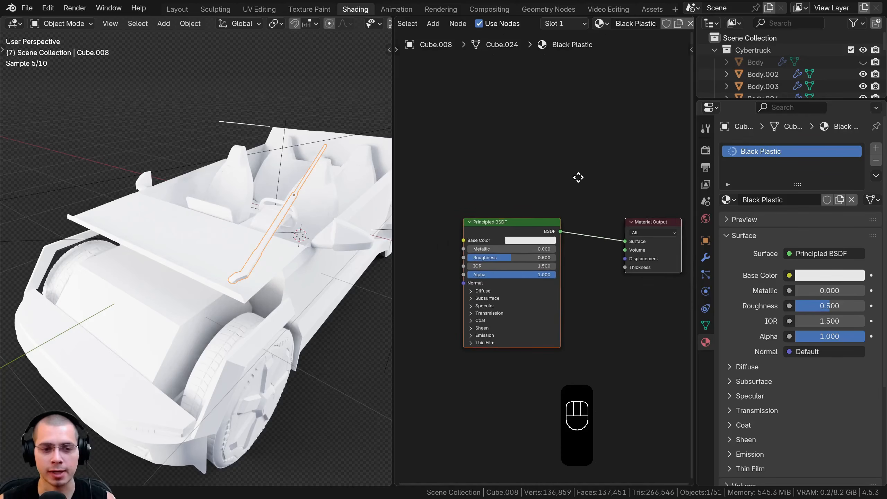
key(s)
click(571, 206)
key(a)
scroll(566, 220, up, 6)
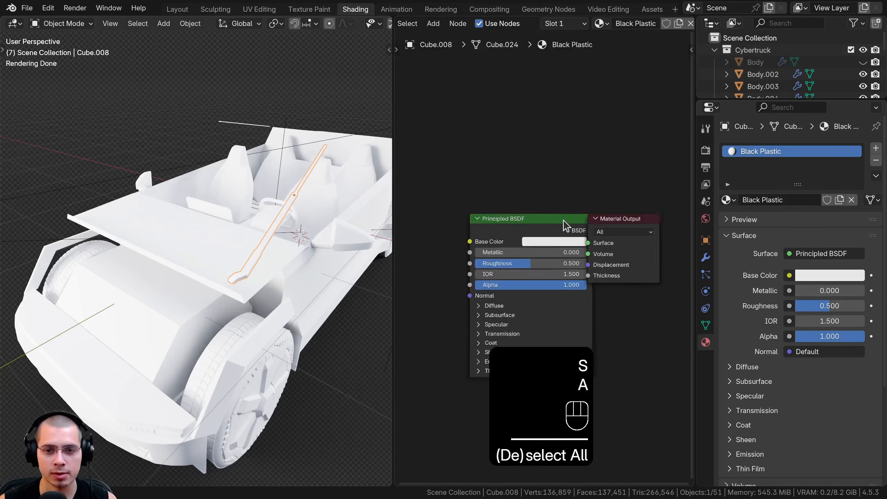
drag(565, 224, 543, 224)
click(475, 269)
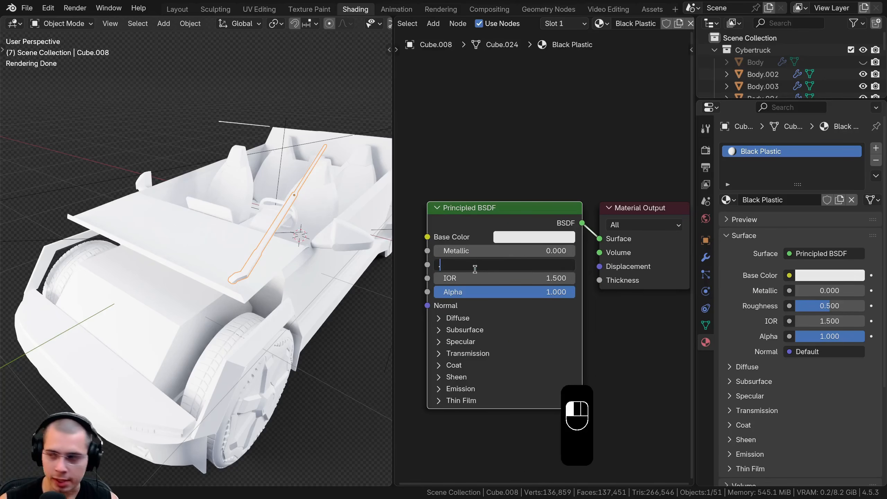
text(.3)
key(Return)
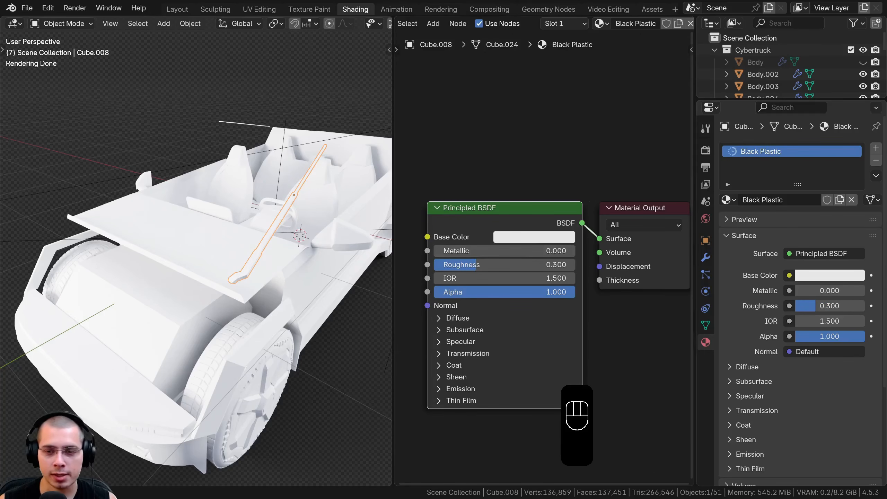
Darken the Black Plastic Base Color to #141414, check the wiper up close, and hide it.
click(538, 237)
drag(611, 73, 611, 124)
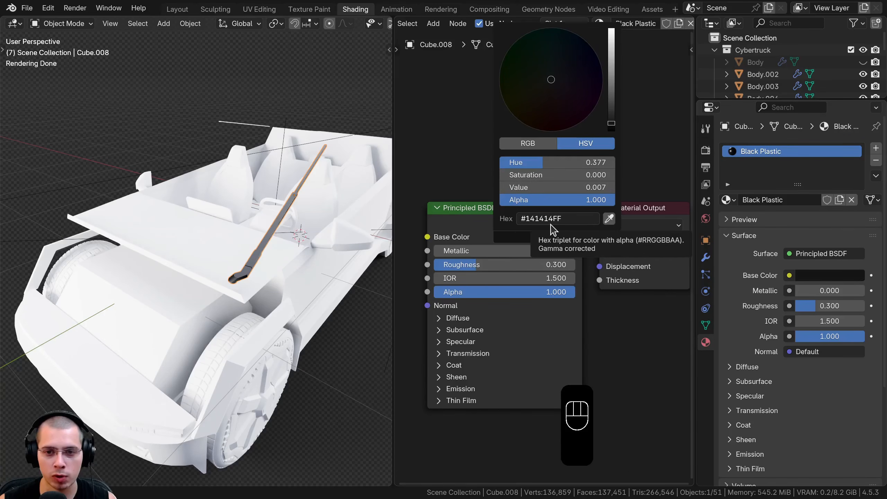
shift+middle_drag(266, 250, 251, 259)
scroll(251, 260, up, 4)
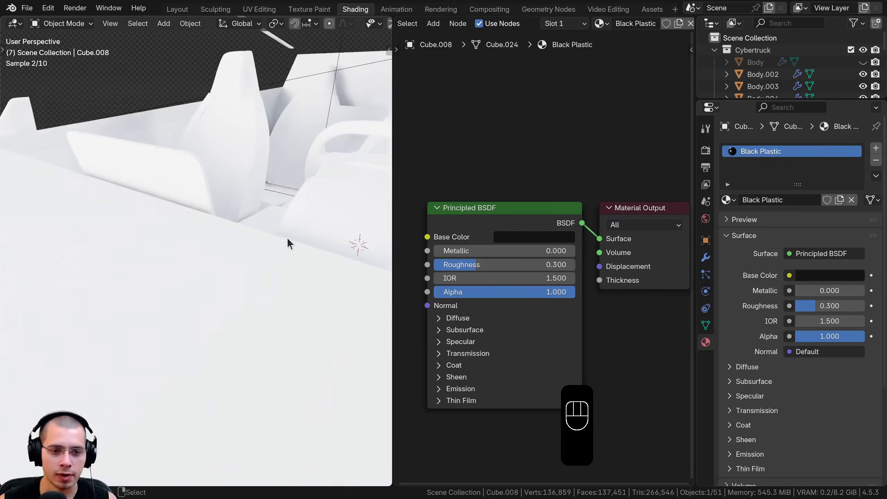
scroll(288, 238, down, 1)
shift+middle_drag(287, 238, 263, 228)
scroll(259, 257, down, 8)
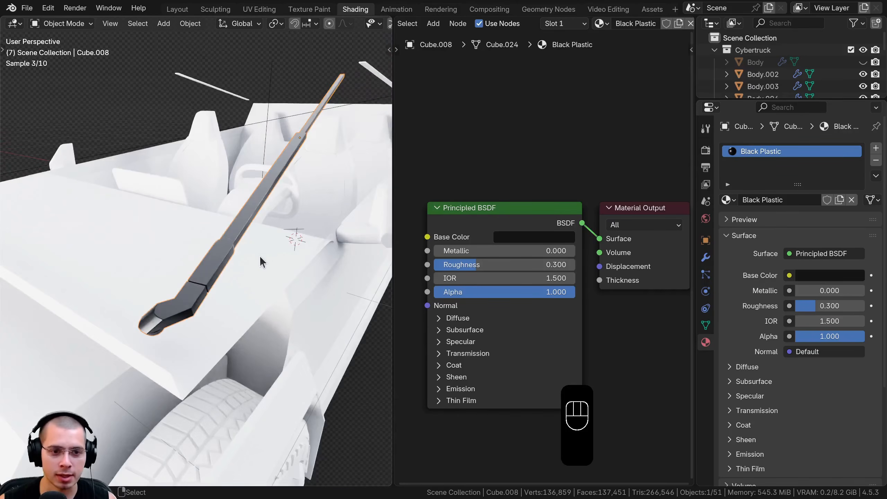
key(h)
Assign the existing Glass Black material to the box between the front wheels and hide the box.
shift+middle_drag(241, 193, 189, 258)
click(183, 258)
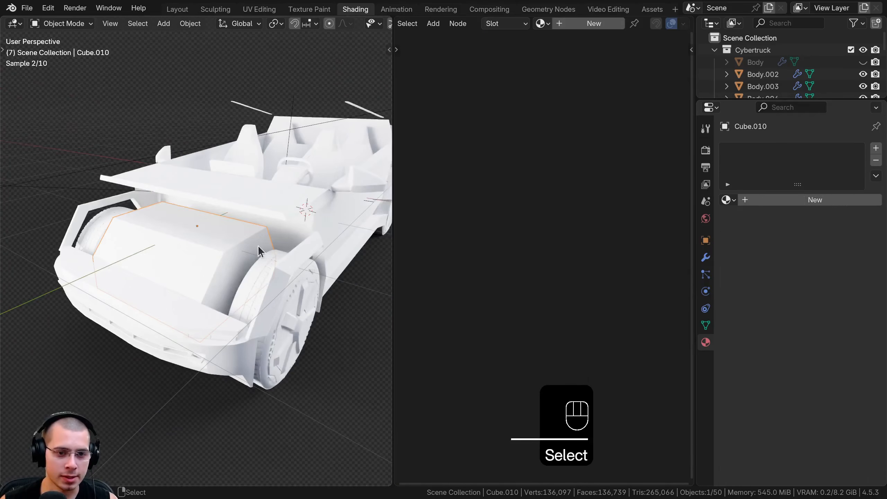
click(542, 24)
text(bl)
key(Return)
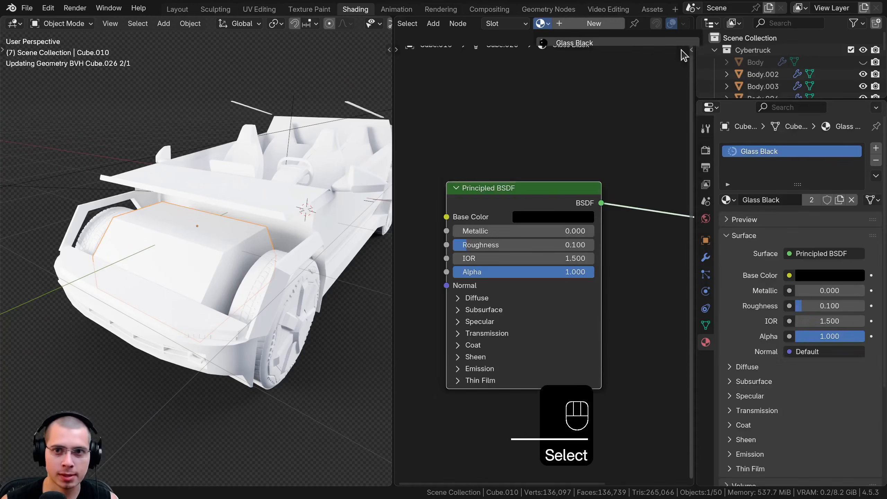
key(h)
Assign the existing Black Plastic material to the box between the rear wheels and hide the box.
middle_drag(267, 129, 180, 186)
scroll(180, 186, up, 3)
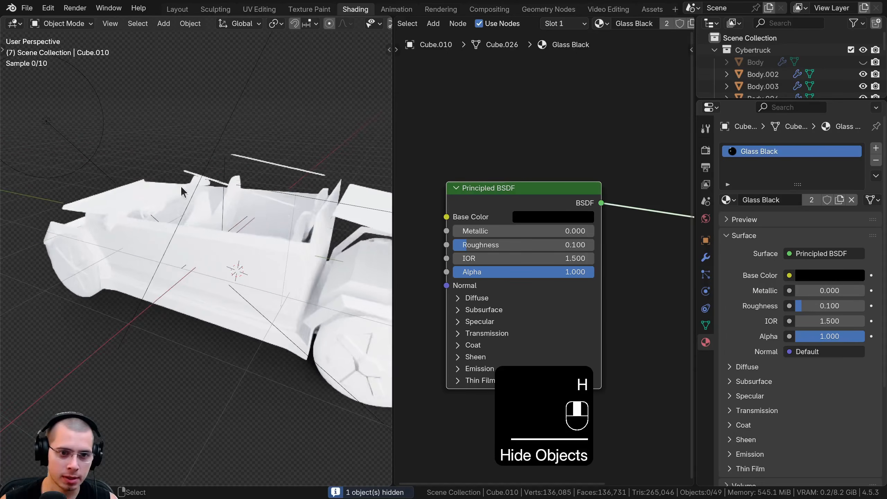
middle_drag(309, 251, 247, 259)
click(300, 257)
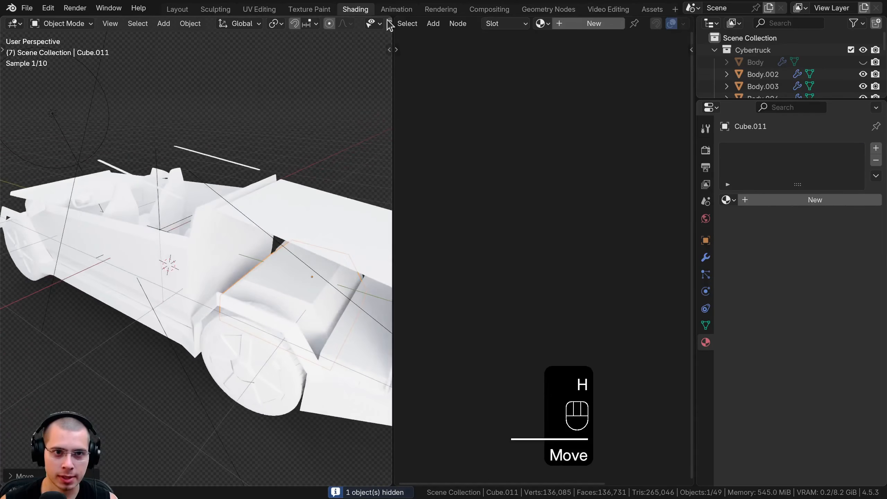
click(542, 24)
text(bl)
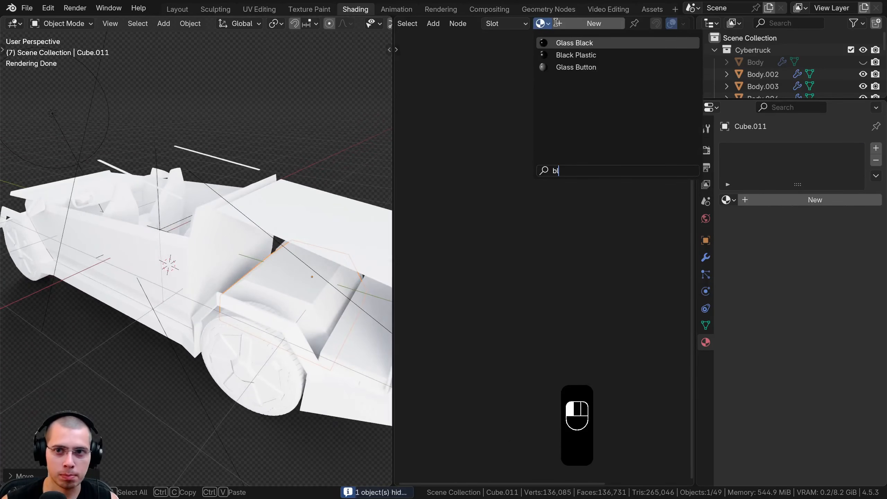
click(576, 55)
key(h)
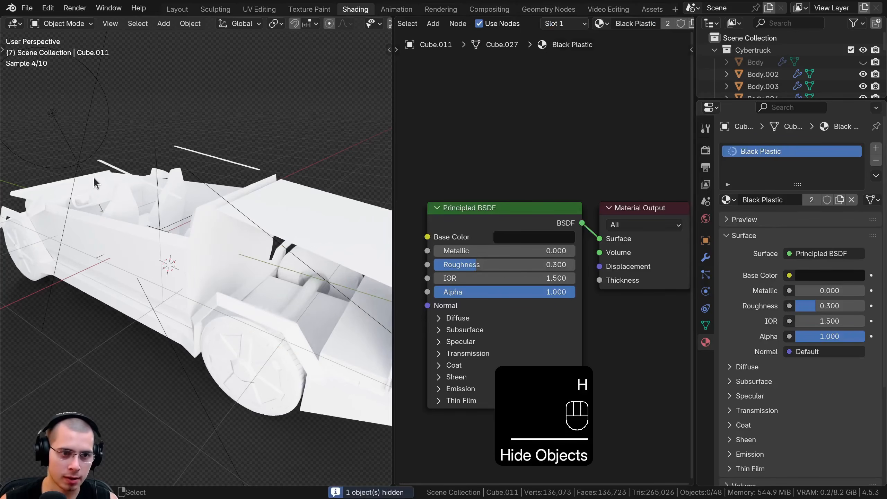
Hide the ground plane under the truck.
scroll(93, 176, down, 10)
click(244, 127)
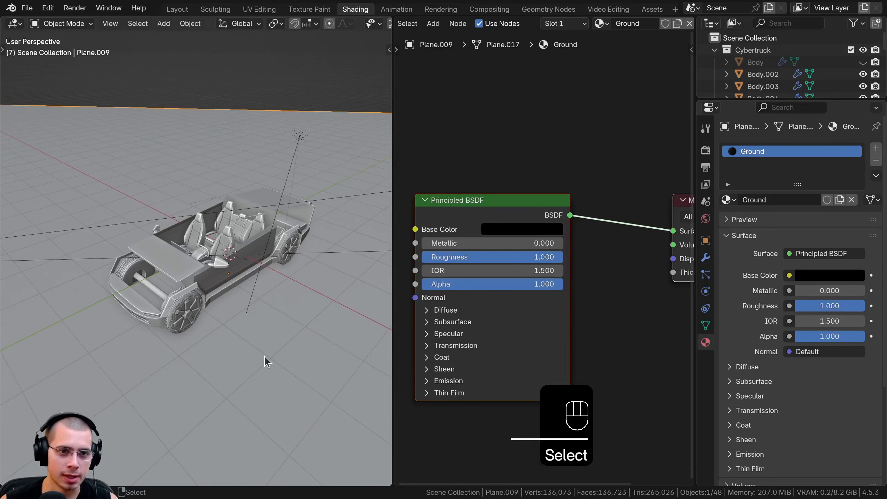
middle_drag(205, 171, 245, 131)
key(h)
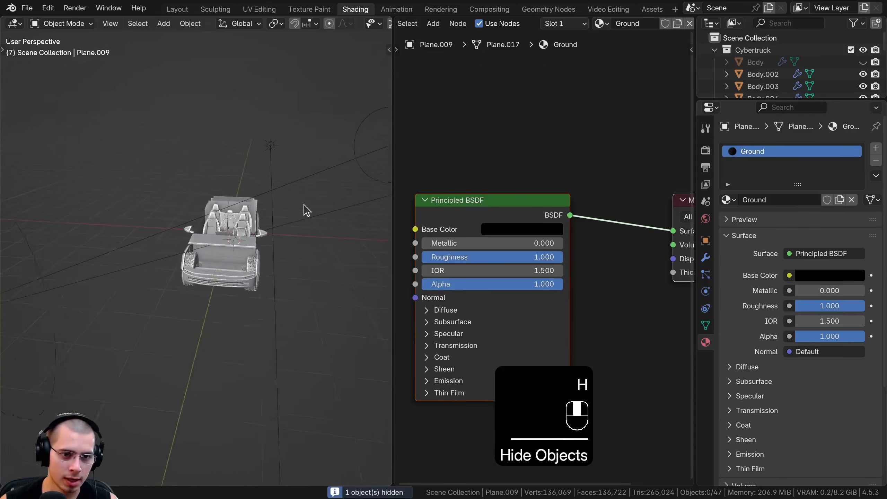
Create a new material named Inside Grey on the inner shell around the seats.
scroll(241, 227, up, 5)
middle_drag(217, 251, 204, 253)
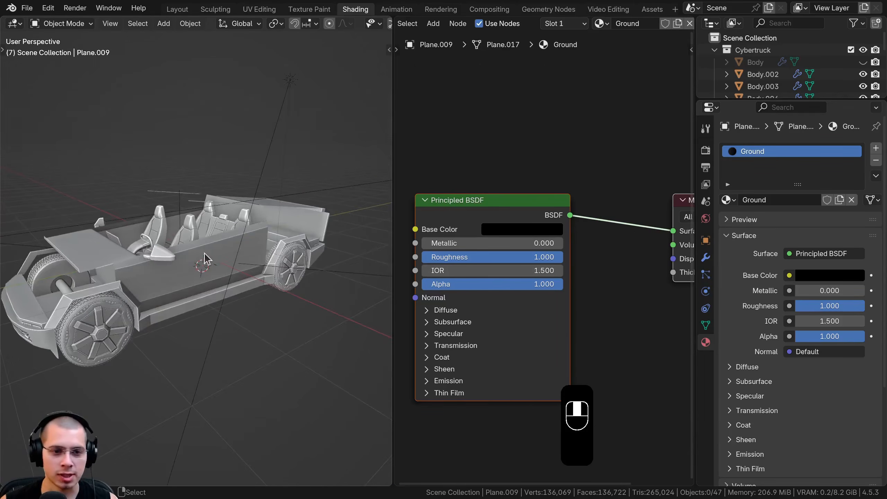
scroll(210, 255, up, 5)
click(214, 233)
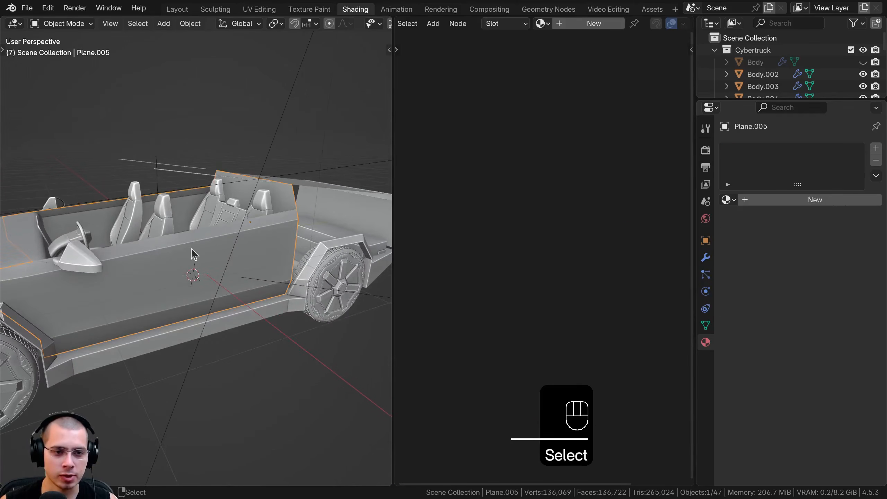
middle_drag(202, 257, 215, 219)
key(g)
right_click(227, 176)
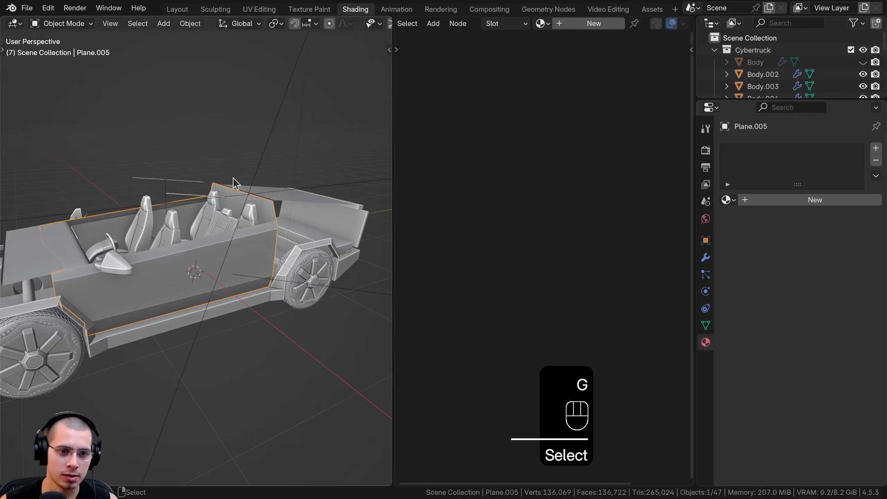
middle_drag(159, 252, 276, 258)
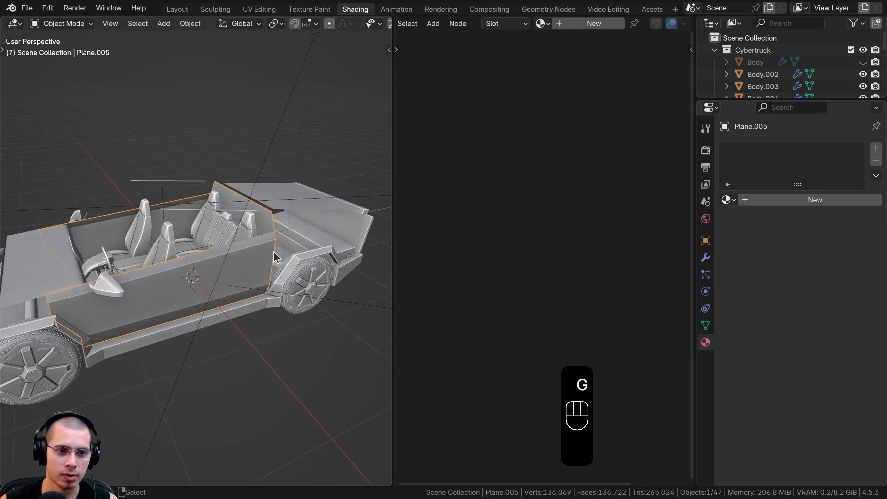
click(590, 23)
click(640, 21)
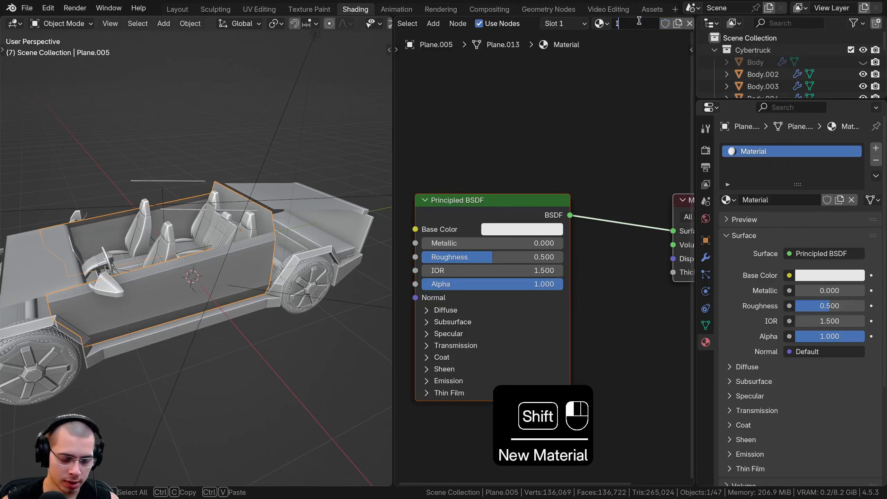
text(Inside Grey)
key(Return)
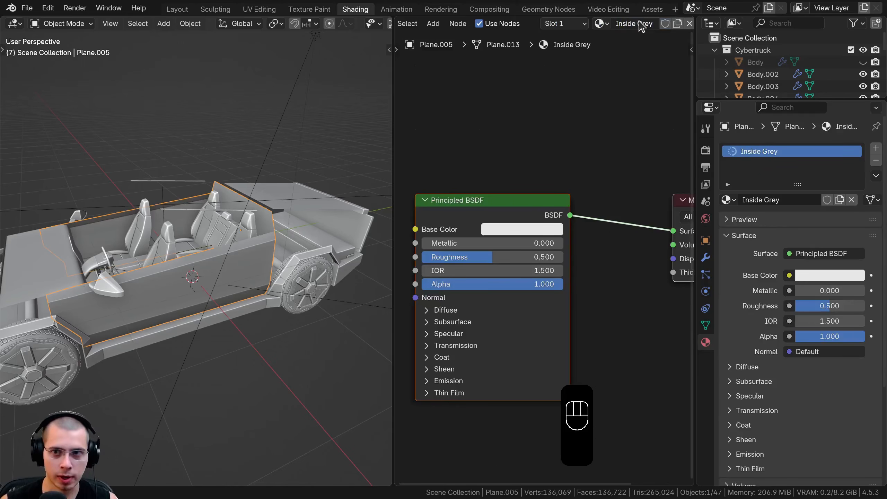
Give the Inside Grey material a dark grey Base Color and set its Roughness to 0.7.
scroll(505, 228, up, 1)
key(ctrl+v)
key(ctrl+v)
click(514, 231)
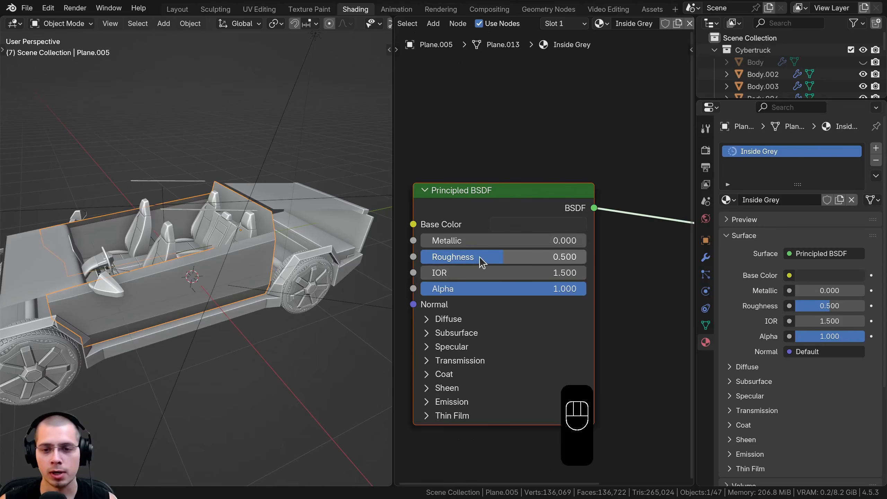
click(515, 260)
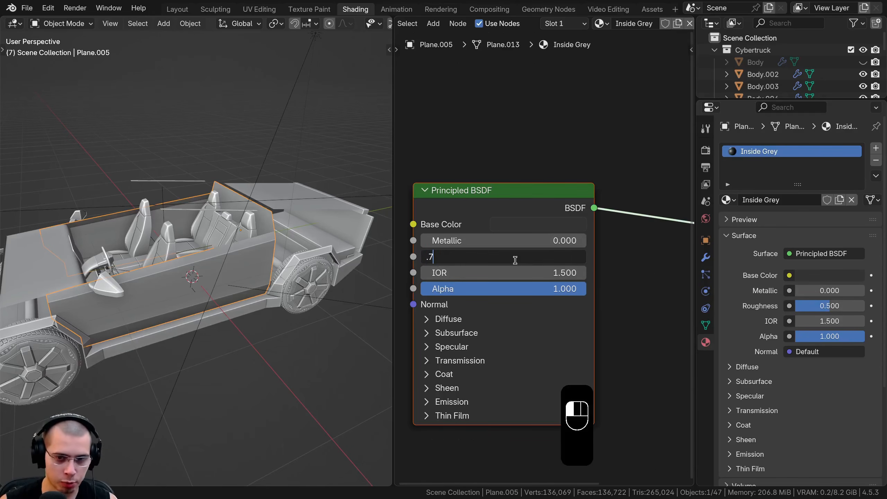
key(Return)
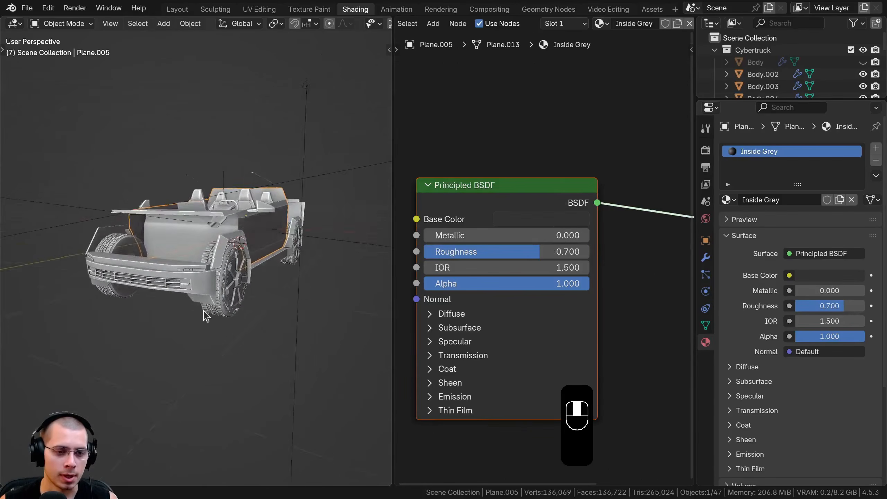
Switch the viewport to rendered shading and hide the inner shell around the seats.
scroll(207, 311, up, 2)
shift+middle_drag(206, 295, 218, 312)
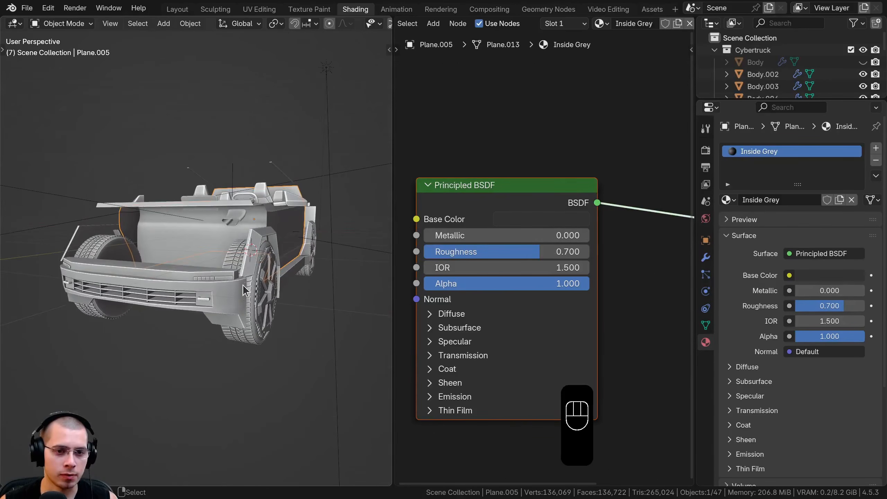
key(z)
mouse_move(242, 284)
middle_down()
mouse_move(220, 269)
mouse_move(223, 237)
middle_up()
click(226, 142)
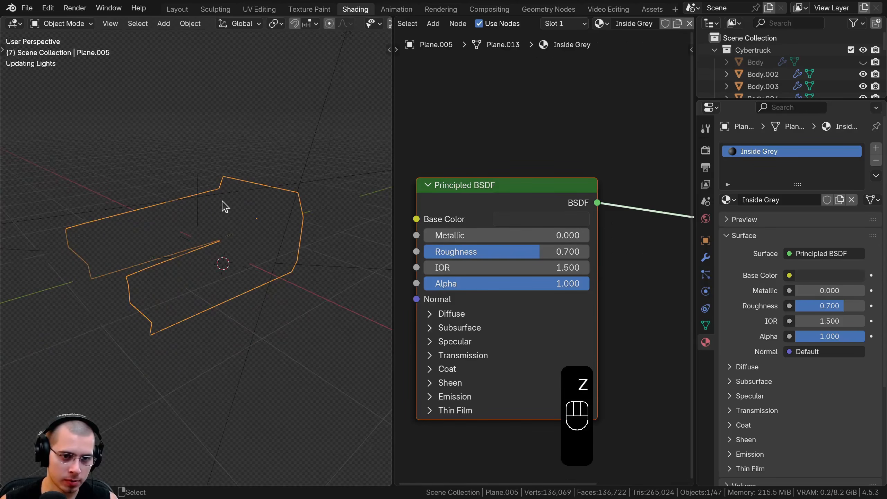
mouse_move(226, 207)
middle_down()
mouse_move(258, 210)
mouse_move(217, 211)
middle_up()
scroll(227, 190, up, 2)
key(h)
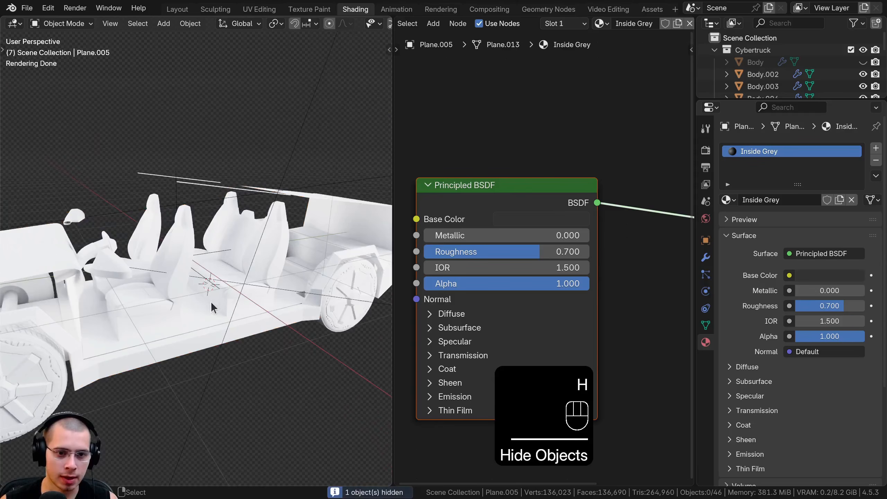
Assign the existing Inside Grey material to the floor panel beneath the seats and hide that panel.
click(196, 318)
click(539, 24)
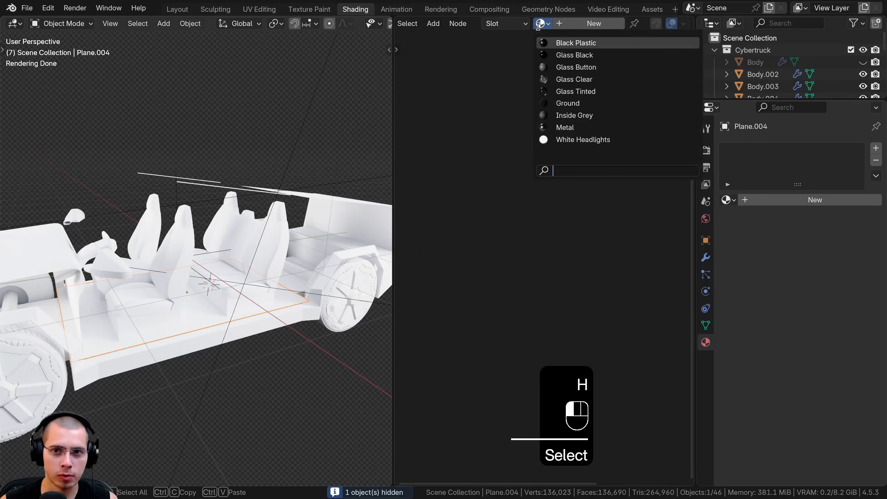
text(in)
key(Return)
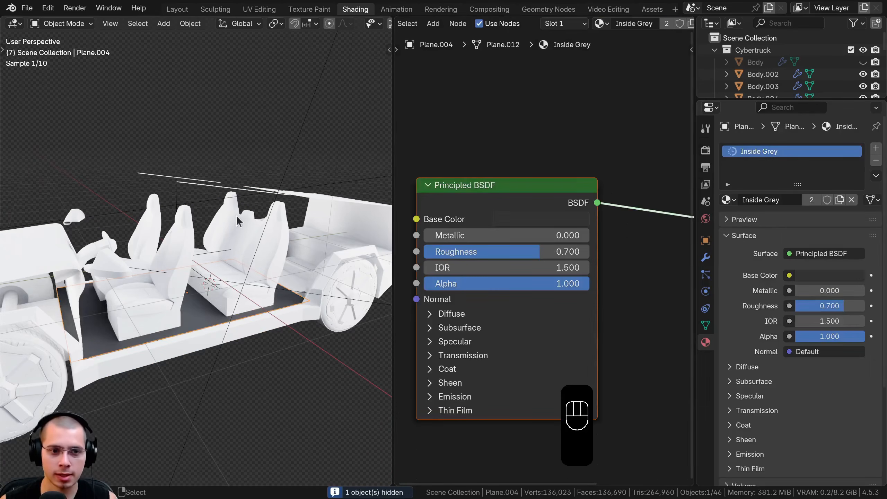
scroll(231, 264, up, 1)
middle_drag(237, 217, 218, 260)
key(h)
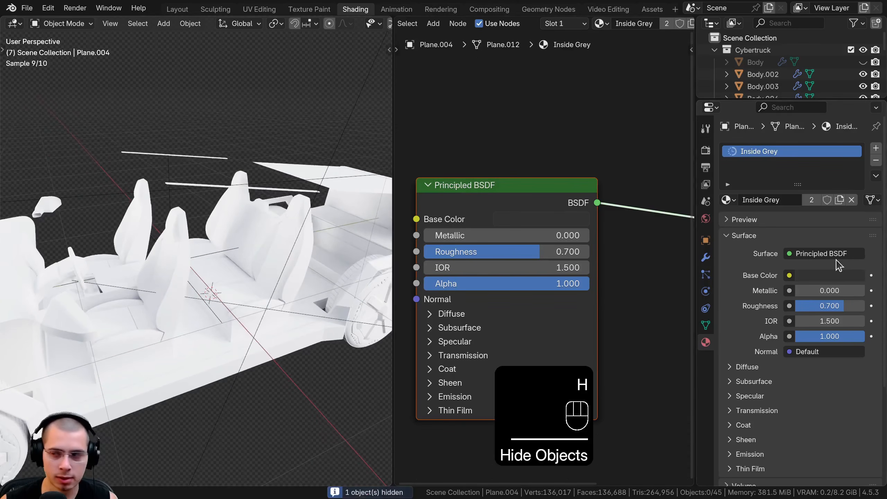
Assign the existing Black Plastic material to the long light bar above the front bumper.
shift+middle_drag(146, 287, 210, 255)
middle_drag(209, 255, 178, 244)
click(206, 257)
scroll(178, 244, up, 1)
middle_drag(224, 286, 216, 273)
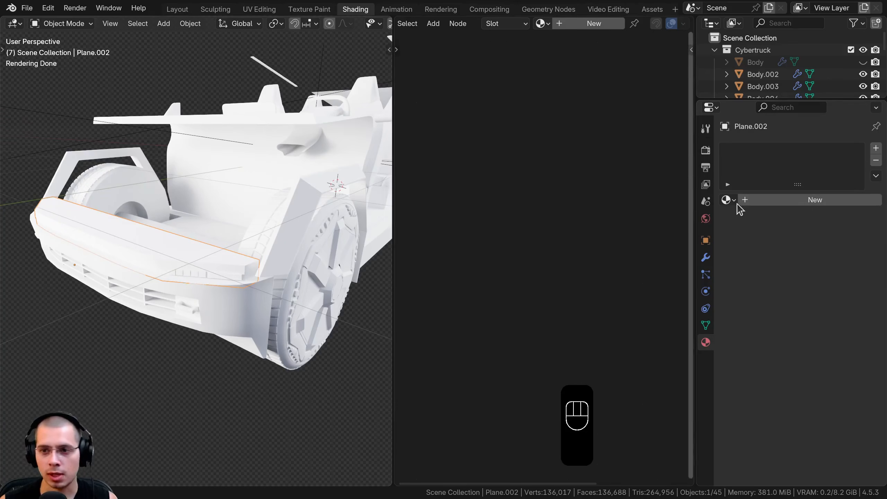
click(727, 200)
text(bl)
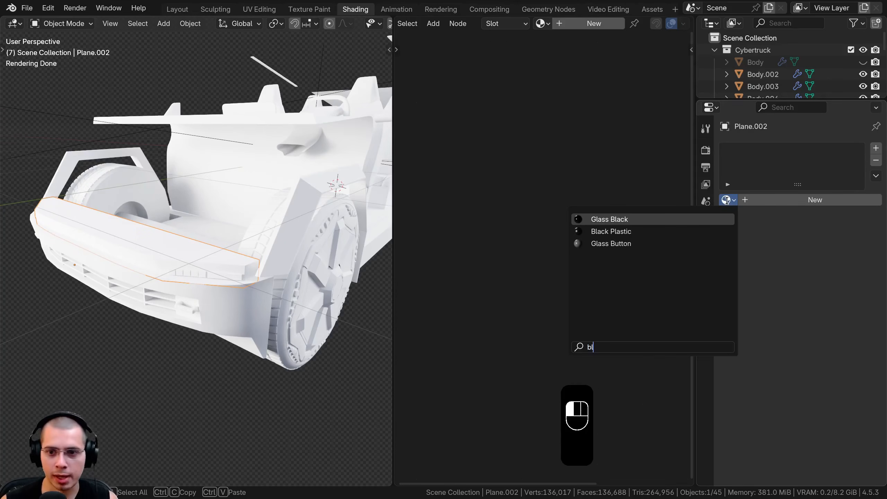
key(Down)
key(Return)
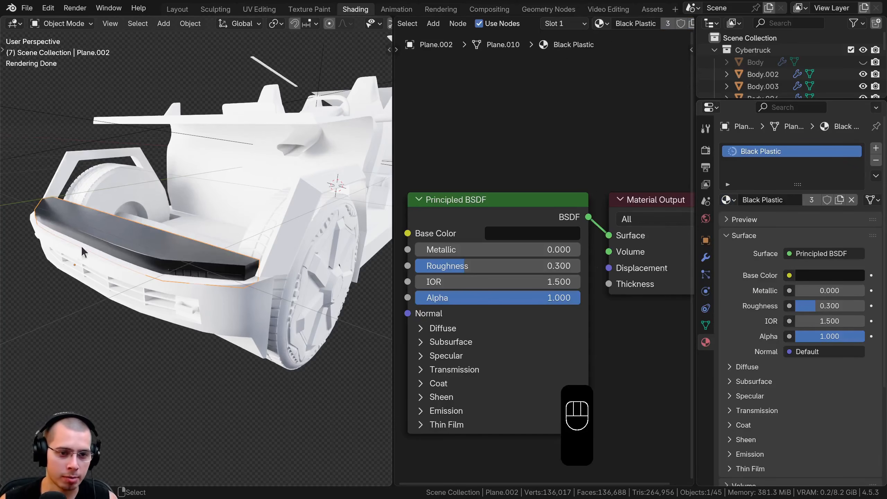
In material preview, select the wide headlight block and the three small blocks nearest it in the light bar's mesh.
mouse_move(81, 245)
shift+middle_down()
mouse_move(101, 230)
mouse_move(202, 225)
shift+middle_up()
key(z)
key(Tab)
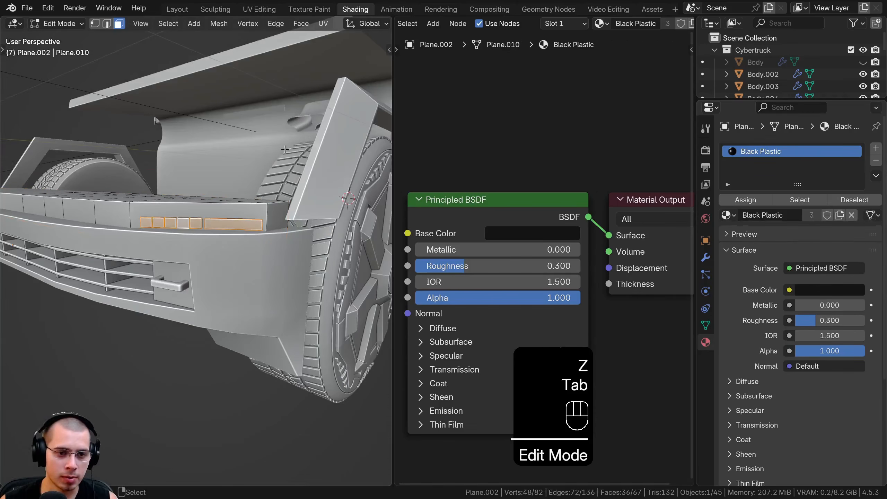
key(z)
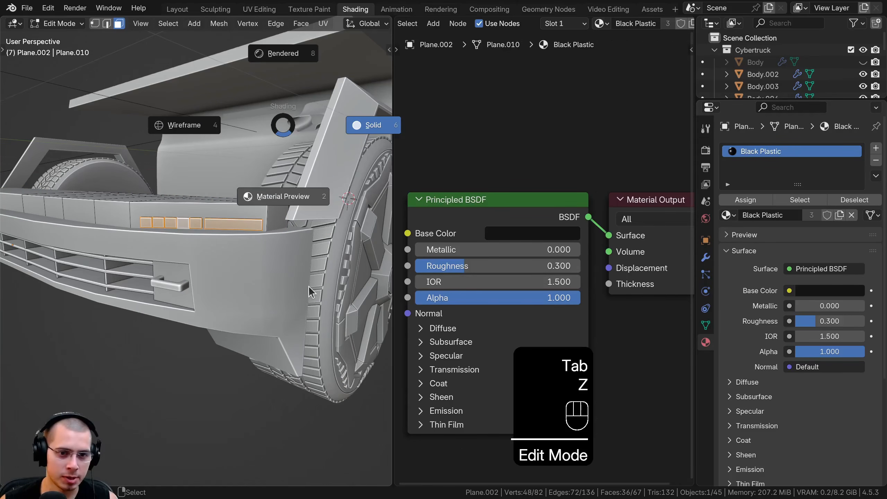
click(238, 179)
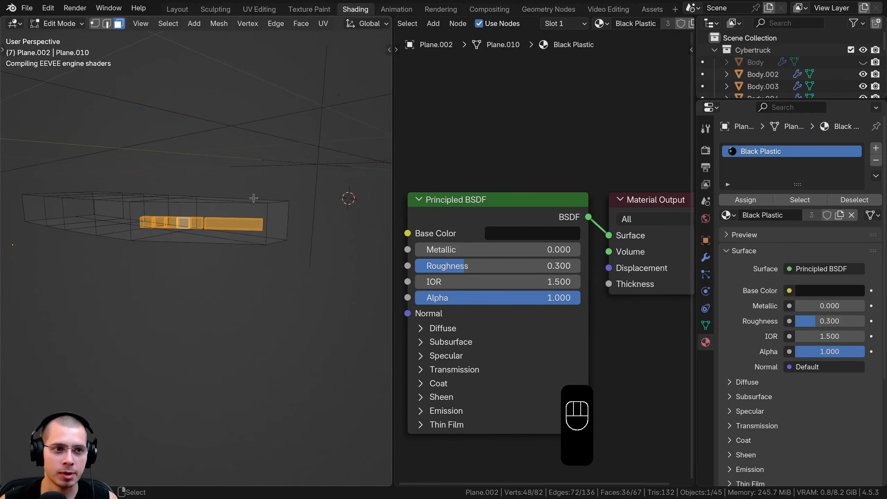
middle_drag(207, 264, 216, 248)
scroll(210, 279, down, 10)
scroll(200, 263, up, 10)
scroll(199, 264, down, 4)
scroll(212, 246, up, 4)
key(a)
shift+middle_drag(218, 192, 229, 221)
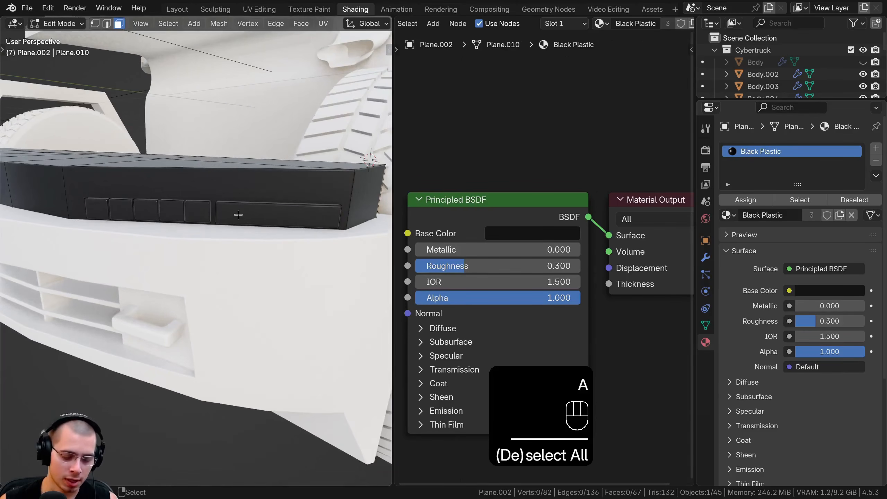
key(l)
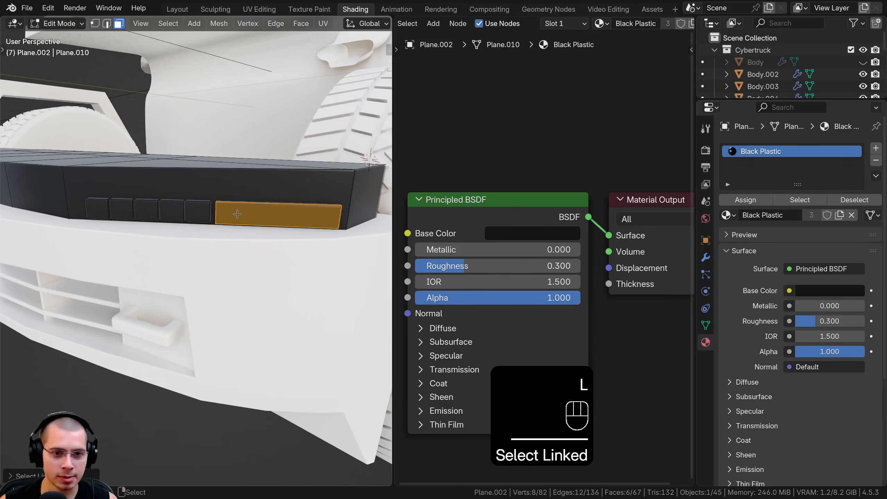
key(l)
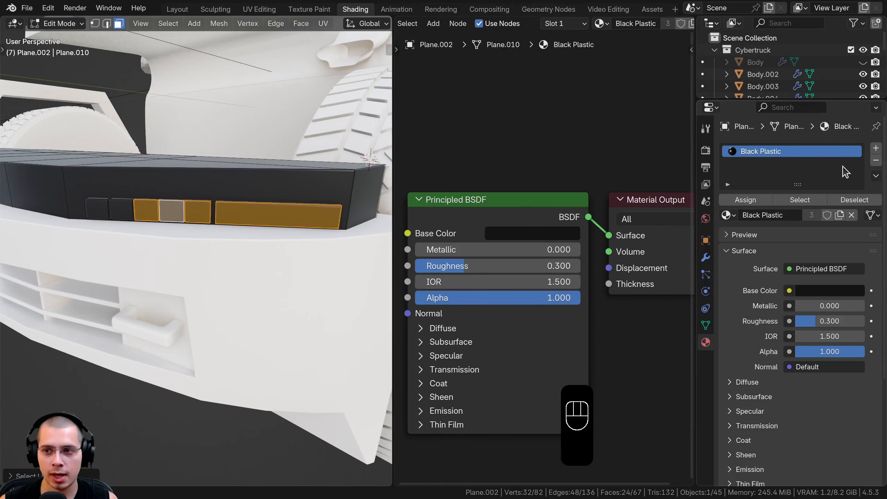
Add a second material slot with White Headlights, assign it to the selected headlight blocks, and save the file.
click(877, 149)
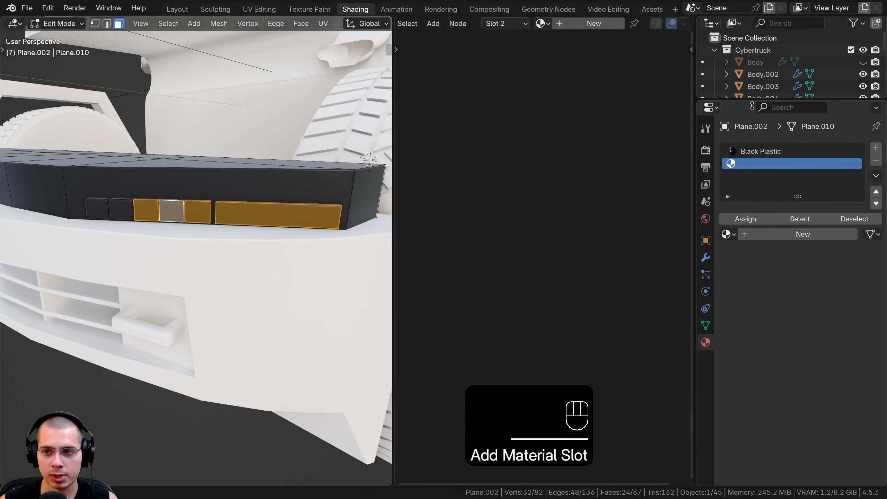
click(728, 234)
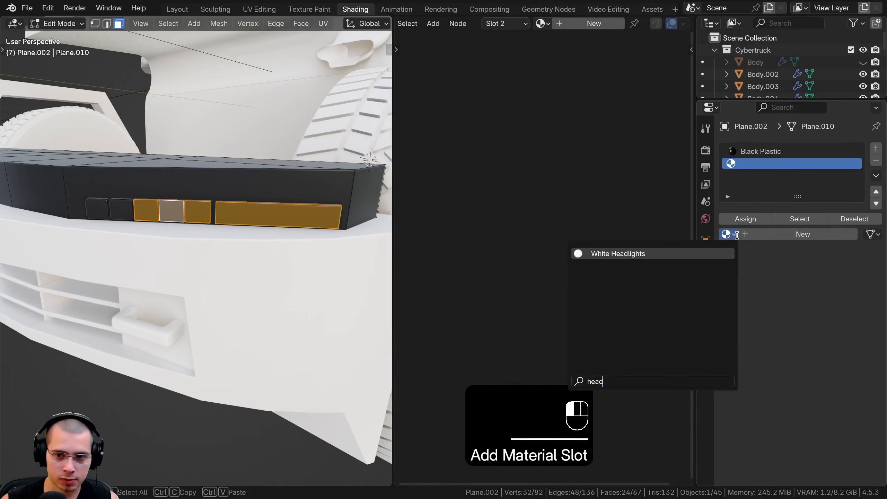
text(head)
key(Return)
click(737, 220)
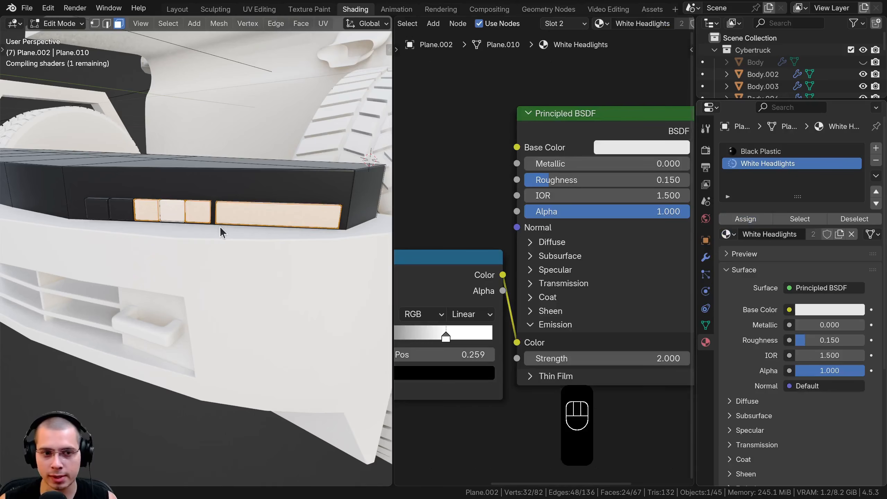
key(Tab)
scroll(231, 231, down, 8)
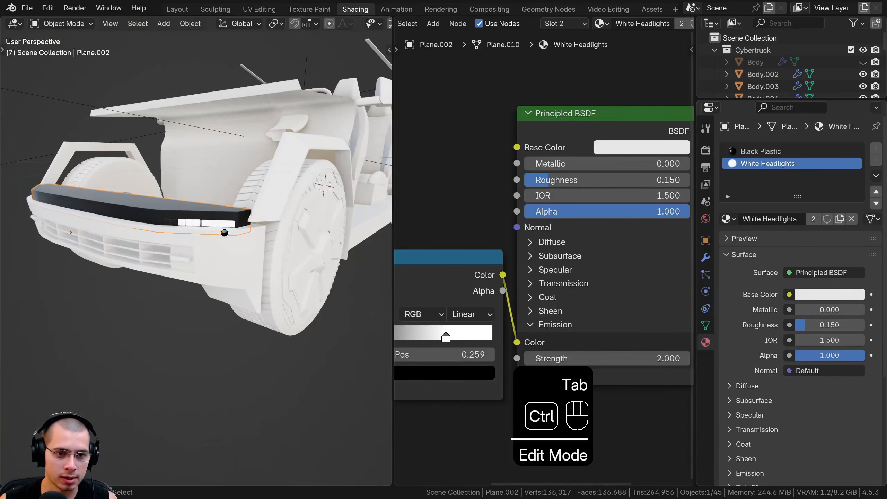
key(ctrl+s)
Maximize the 3D viewport and isolate the light bar in local view with solid shading.
scroll(225, 232, up, 2)
right_click(221, 226)
middle_drag(220, 225, 196, 186)
middle_drag(212, 276, 251, 249)
key(Tab)
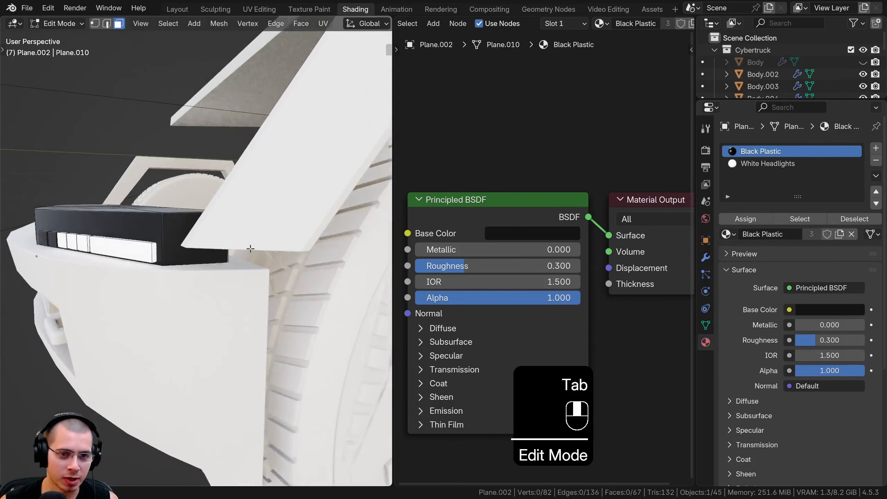
key(ctrl+space)
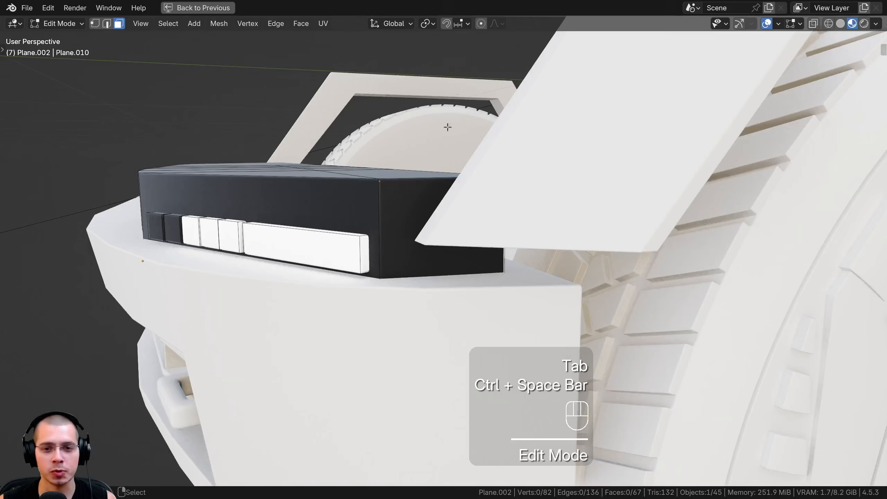
middle_drag(292, 155, 430, 242)
key(Tab)
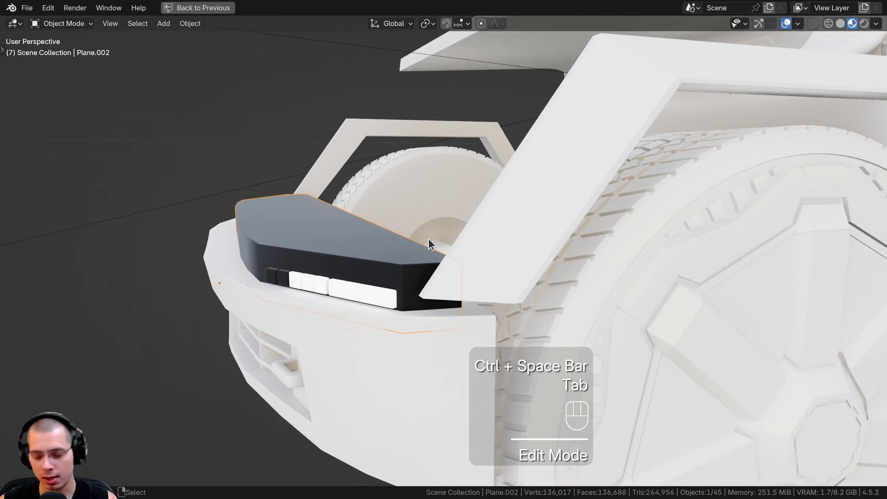
key(KP_Divide)
key(z)
click(598, 245)
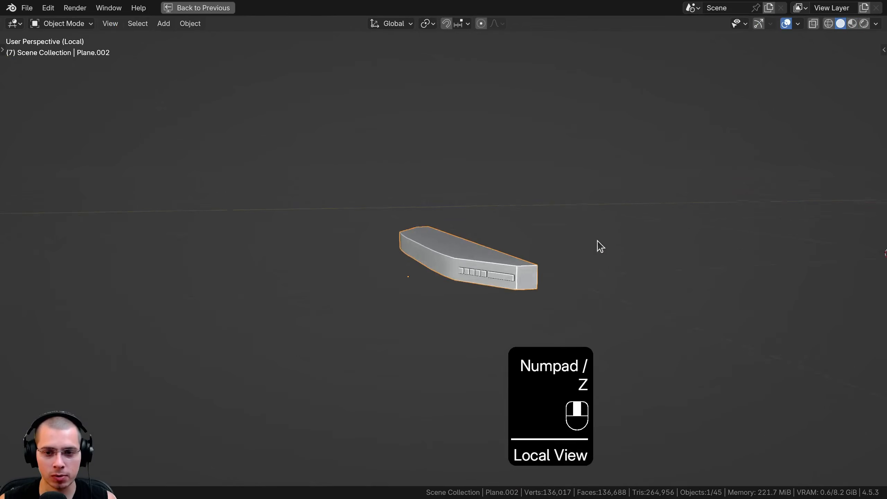
Slant the light bar's outer end in the right wireframe view, moving its upper vertices outward and lower vertices inward along Y.
middle_drag(600, 247, 495, 237)
key(Tab)
click(454, 233)
key(KP_Decimal)
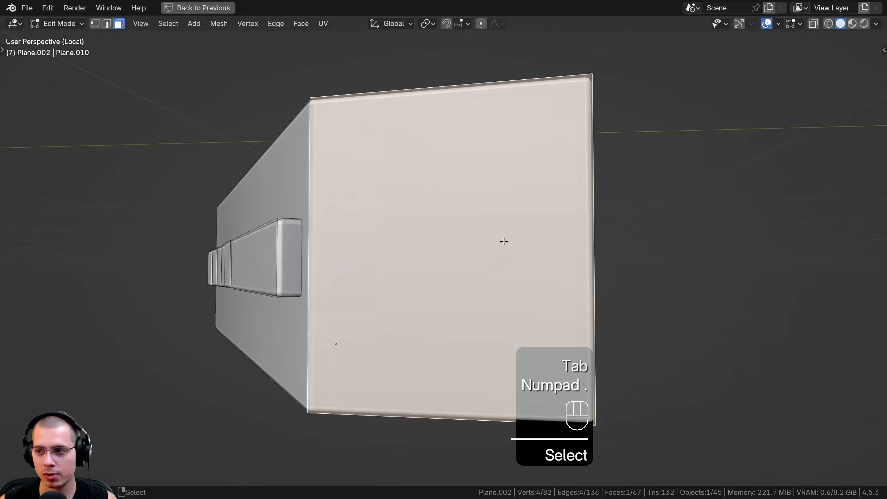
key(KP_3)
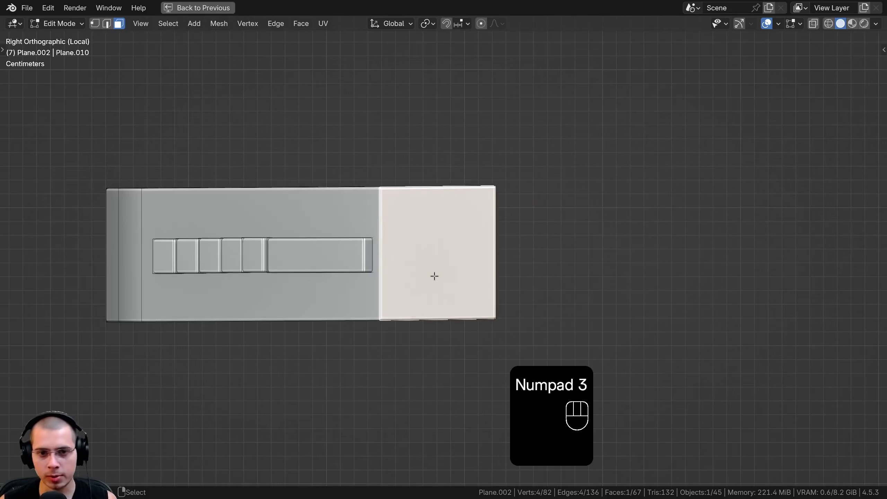
key(1)
key(z)
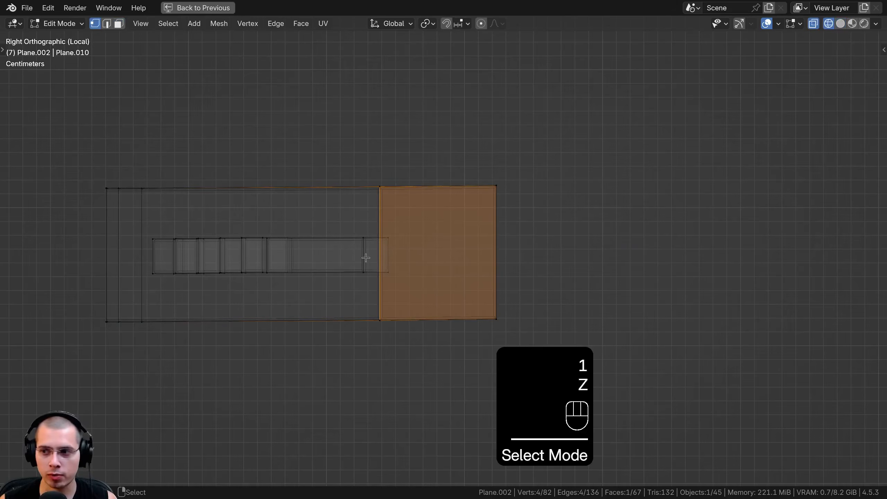
key(a)
drag(433, 115, 500, 210)
key(g)
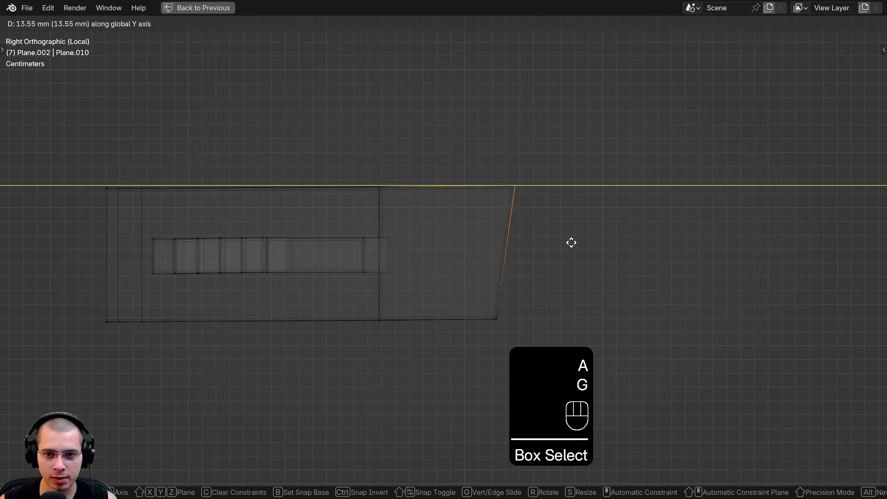
click(546, 267)
drag(546, 267, 478, 359)
key(g)
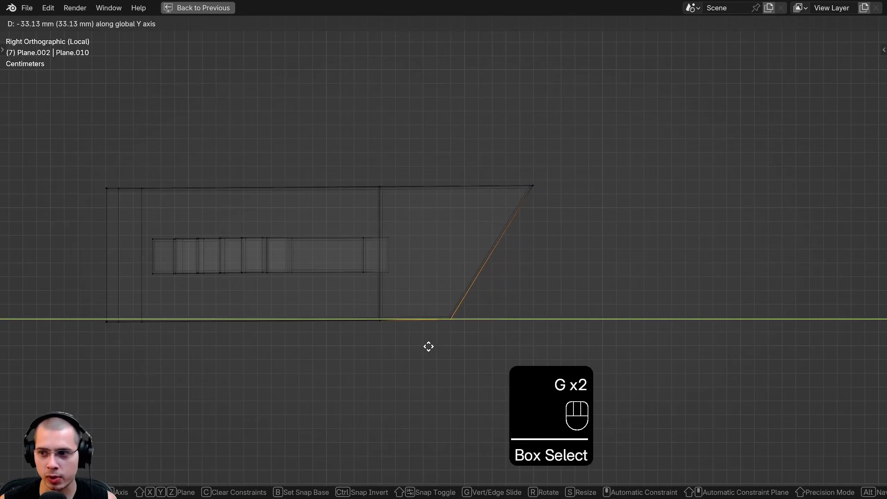
click(446, 346)
Lengthen the slanted end by moving all its vertices outward along Y, and pull the lower ones slightly back inward.
drag(445, 113, 620, 348)
key(g)
middle_drag(584, 288, 602, 289)
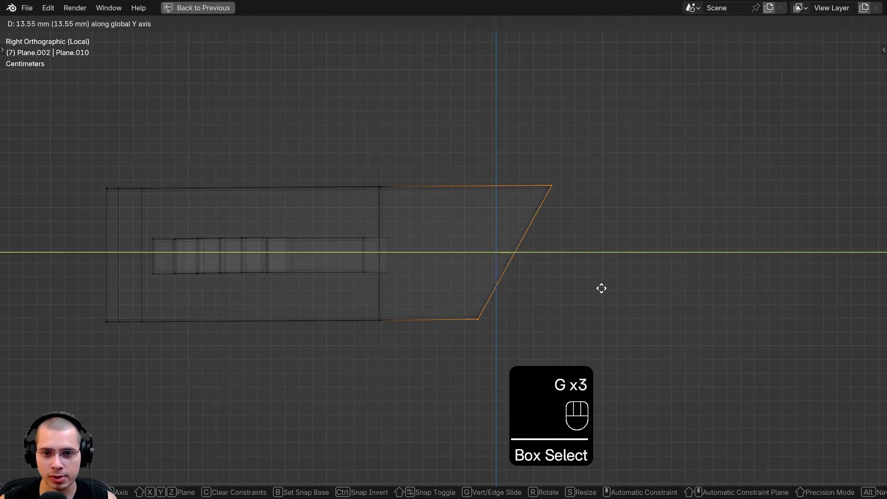
click(605, 289)
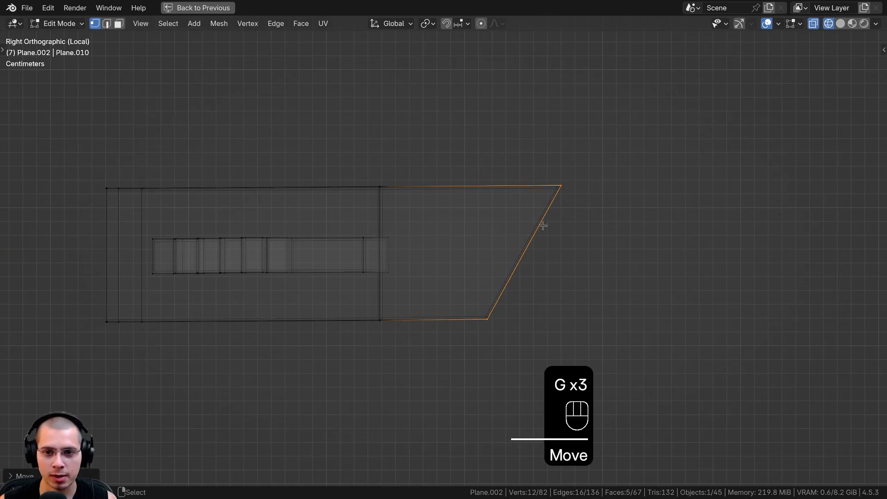
drag(557, 385, 557, 385)
key(g)
middle_click(538, 378)
click(535, 377)
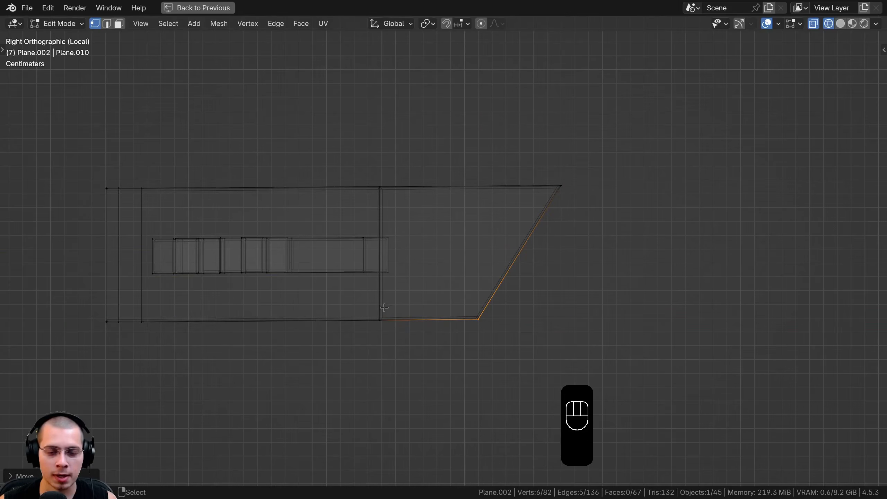
Add two horizontal loop cuts around the light bar, one above and one below the headlight blocks.
key(ctrl+r)
click(378, 303)
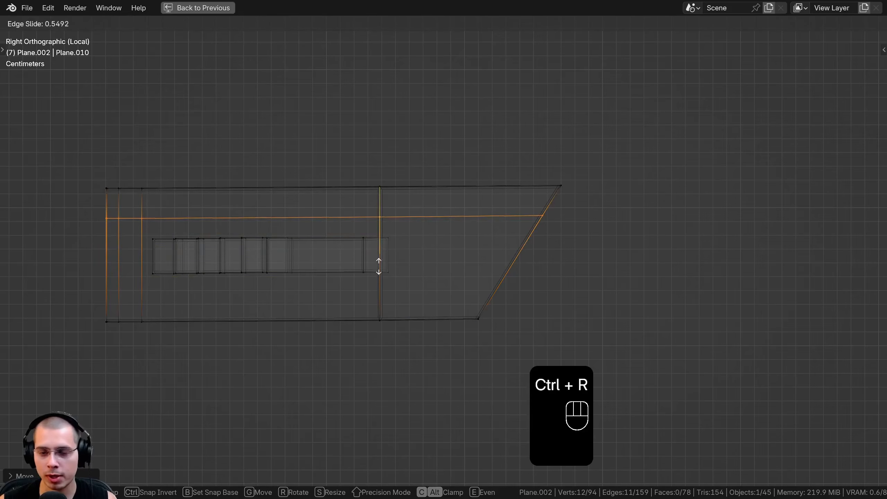
click(378, 266)
key(ctrl+r)
click(380, 242)
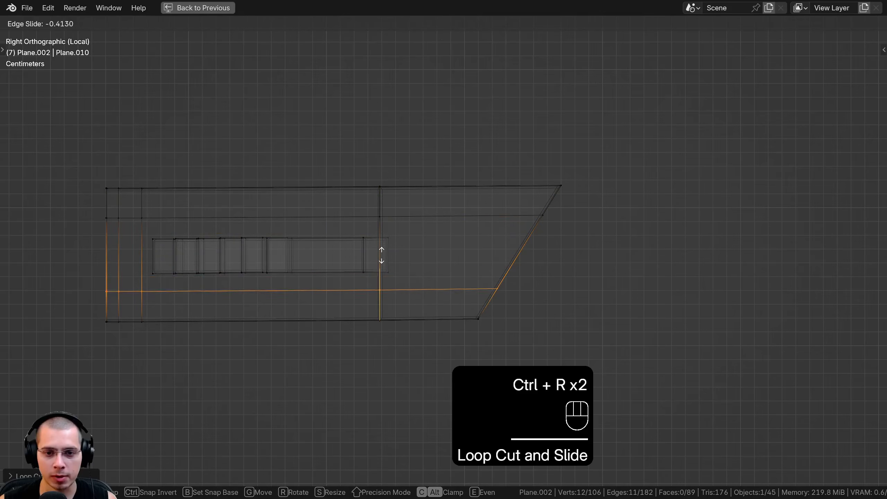
click(381, 252)
Inset the middle face on the light bar's slanted outer end.
scroll(472, 215, up, 2)
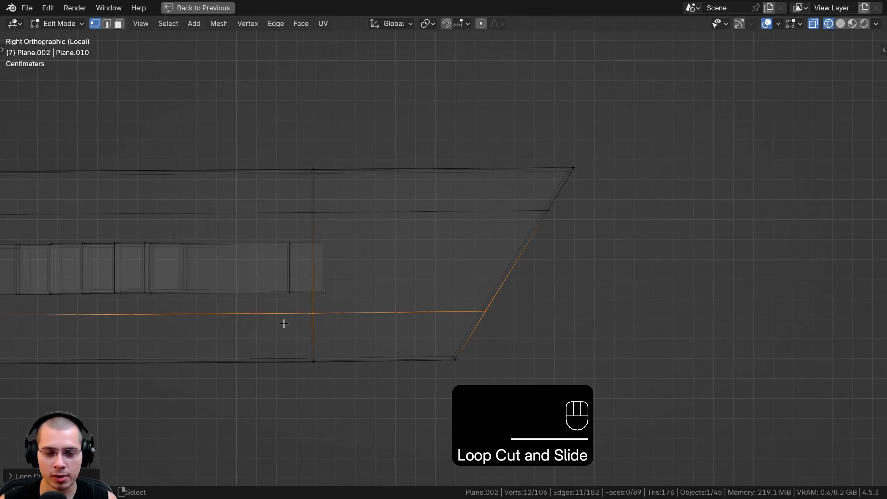
shift+middle_drag(429, 272, 391, 306)
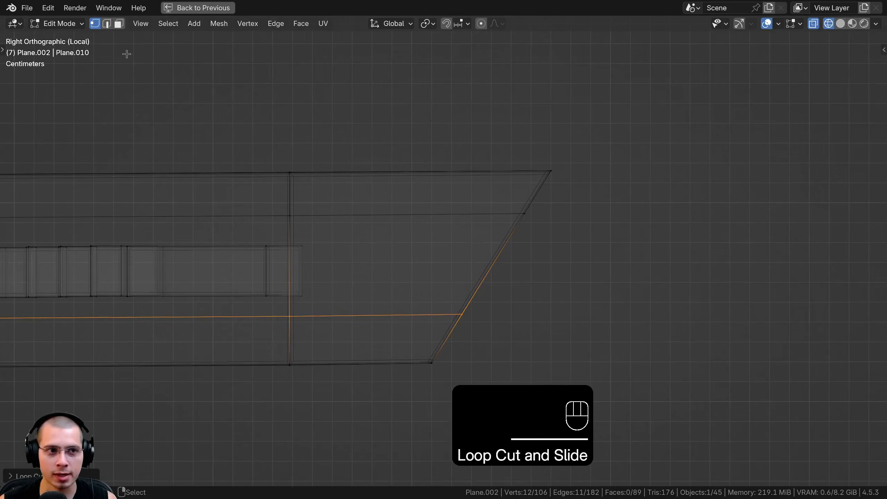
click(120, 24)
key(z)
click(390, 264)
key(KP_Decimal)
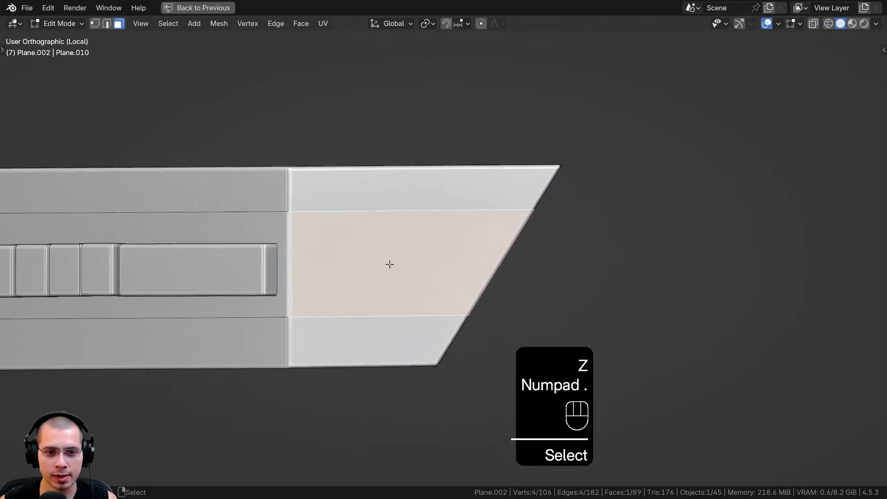
middle_drag(406, 268, 621, 182)
key(i)
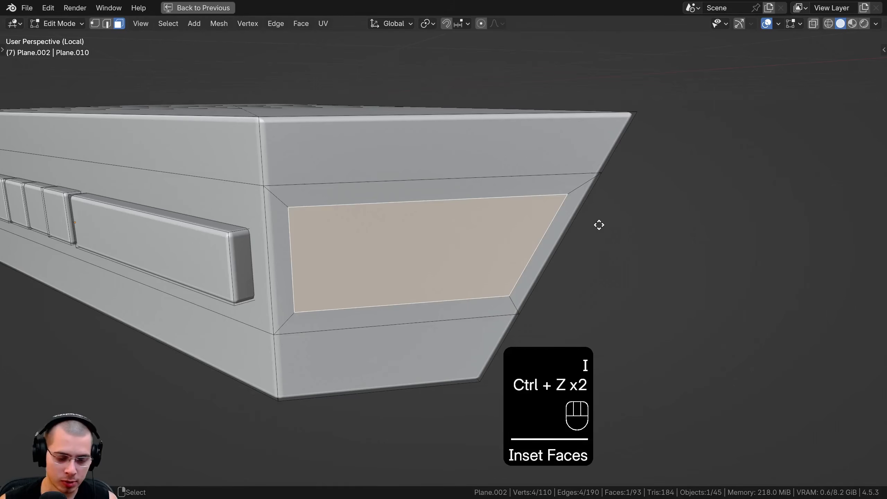
Extrude the inset face about 15 mm inward and inset the recess floor again.
key(e)
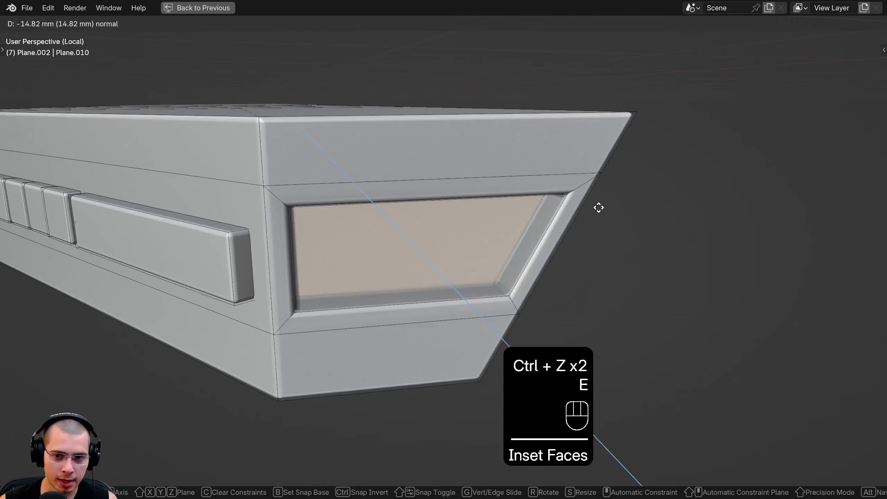
click(598, 211)
key(i)
click(596, 209)
middle_drag(596, 209, 576, 236)
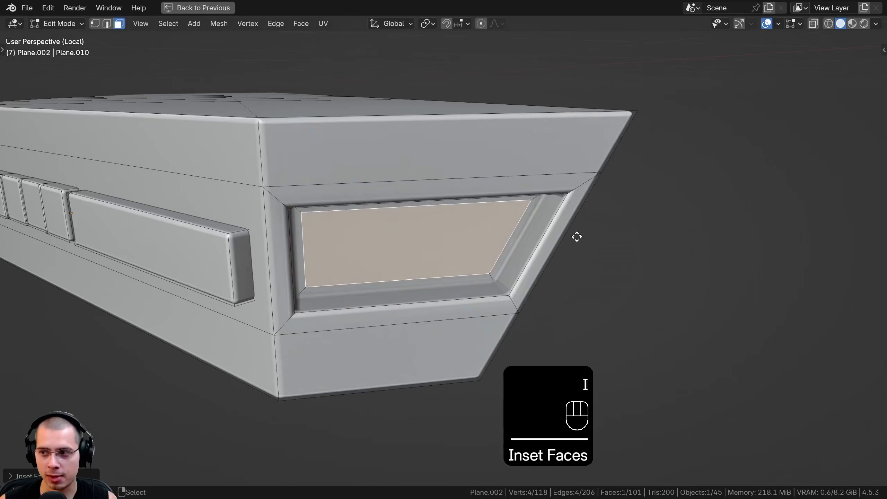
Extrude the recess floor's inner face back outward as a raised panel and scale the panel face down slightly.
key(e)
click(585, 248)
key(s)
click(564, 248)
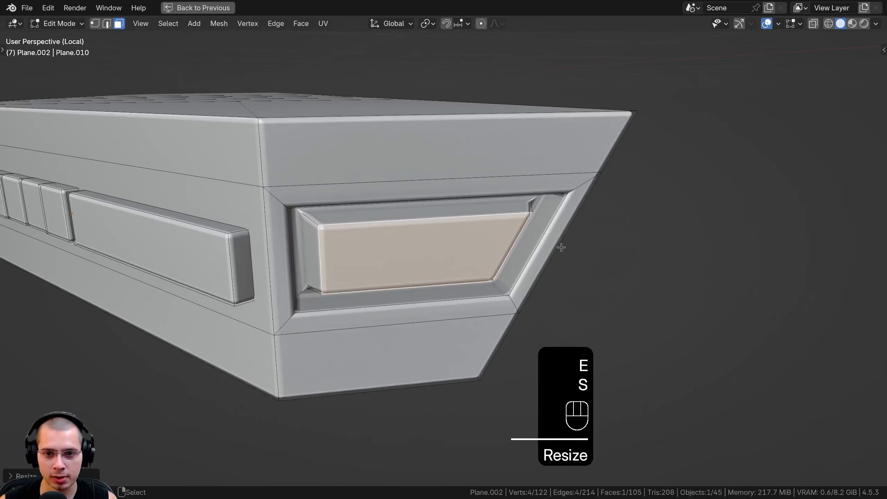
scroll(563, 248, down, 4)
key(Tab)
middle_drag(503, 234, 319, 245)
key(Tab)
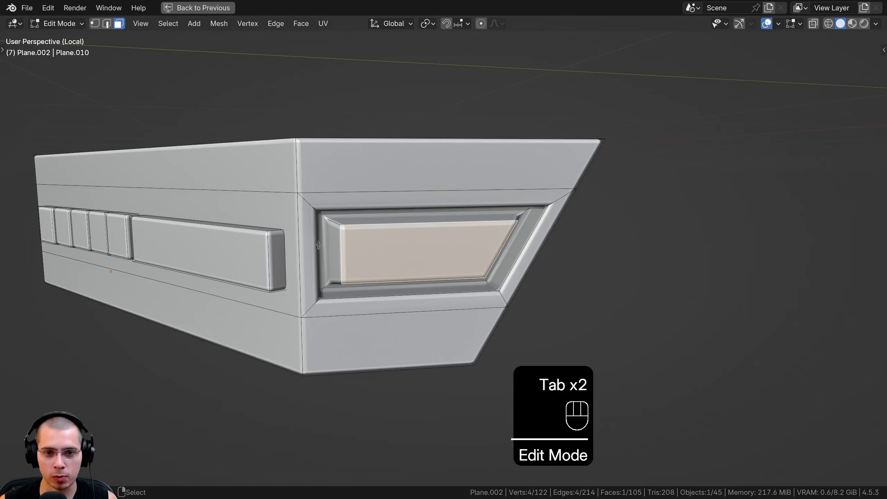
alt+shift+click(322, 220)
middle_drag(412, 259, 437, 272)
key(s)
key(x)
click(503, 288)
key(g)
middle_click(506, 289)
click(509, 290)
key(s)
click(536, 299)
key(g)
middle_click(538, 299)
click(541, 299)
Return from local view to the full scene, reveal all hidden parts and open the light bar for mesh editing.
key(Tab)
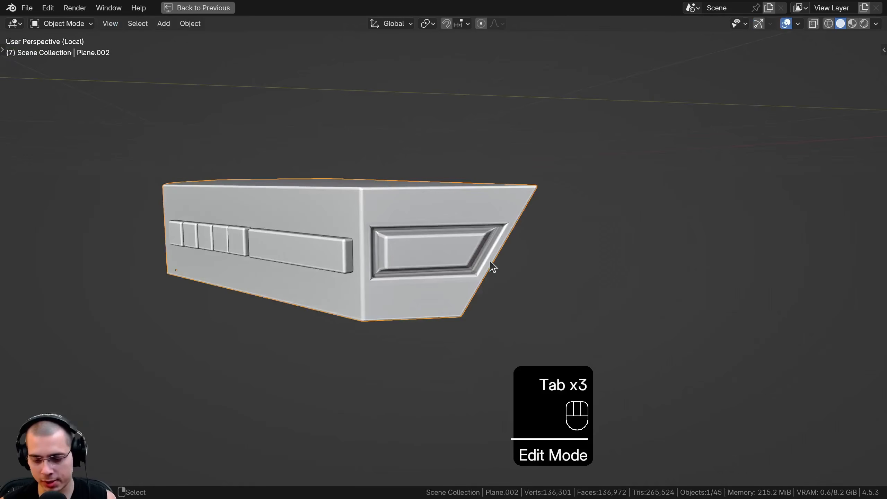
key(KP_Divide)
key(alt+h)
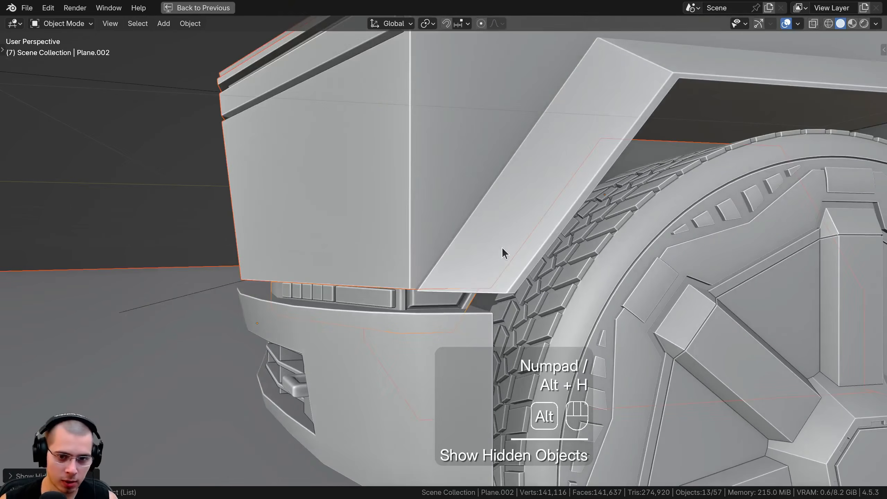
shift+middle_drag(502, 246, 431, 248)
click(431, 248)
key(Tab)
scroll(431, 249, up, 6)
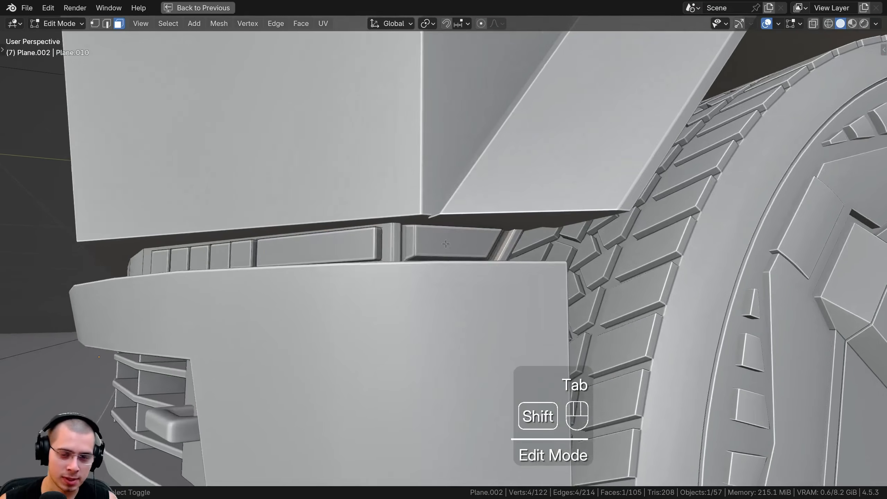
middle_drag(385, 267, 424, 254)
scroll(383, 273, up, 2)
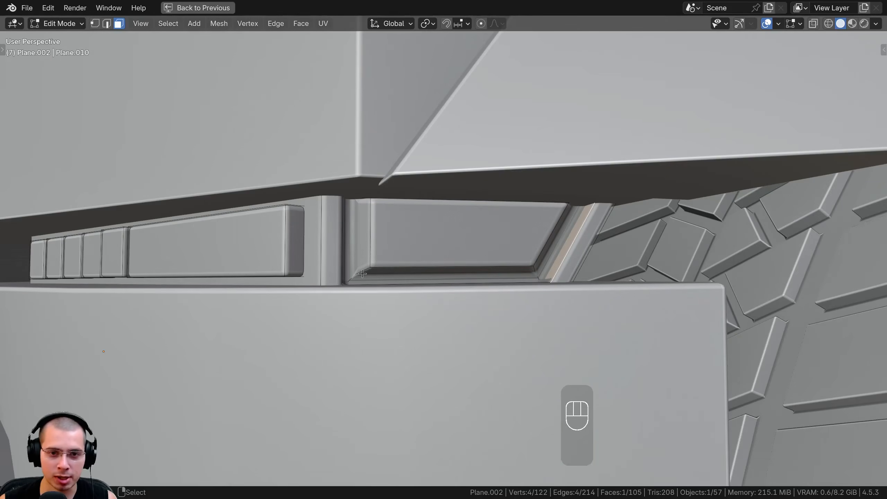
Raise the lower front end vertices of the front wheel arch trim along Z to uncover the light bar's recess.
scroll(376, 262, down, 6)
key(Tab)
click(514, 206)
scroll(453, 177, down, 3)
mouse_move(454, 176)
middle_down()
mouse_move(486, 189)
mouse_move(513, 243)
middle_up()
key(Tab)
key(1)
key(z)
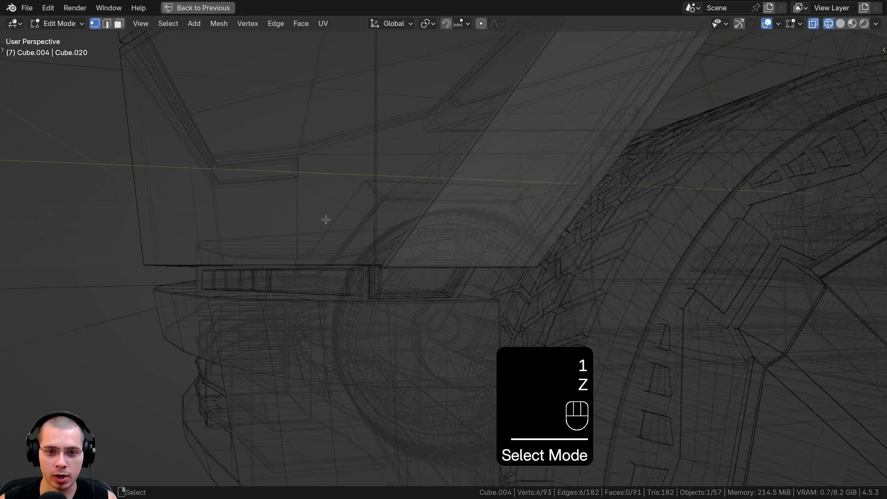
key(a)
key(a)
drag(308, 196, 609, 331)
key(z)
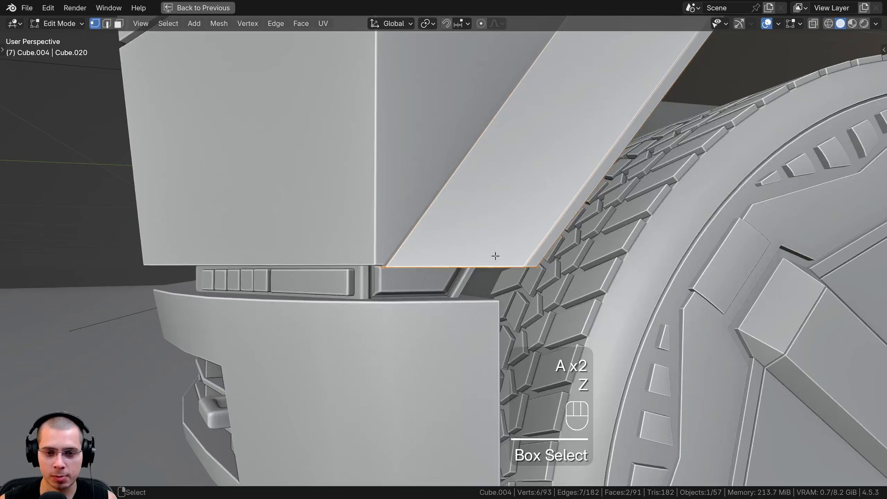
middle_drag(495, 256, 505, 244)
key(g)
key(z)
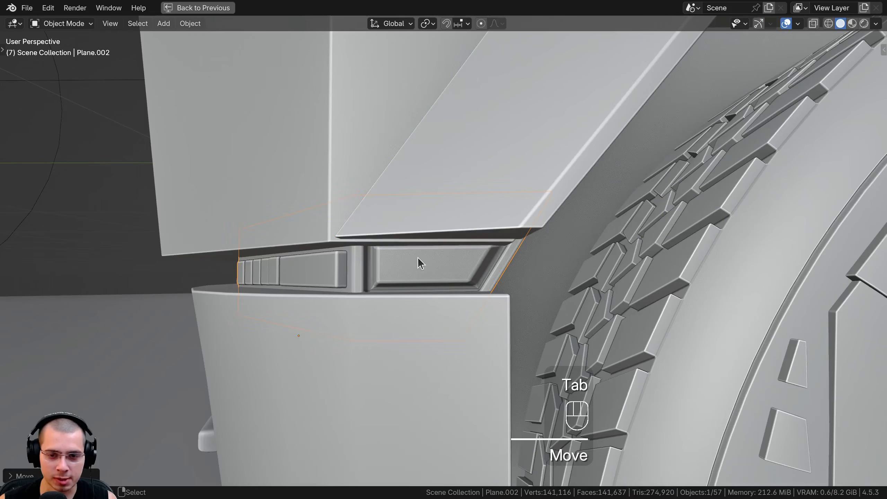
Undo the last move of the light bar and select the three face loops around the recess at its end.
key(ctrl+z)
key(Tab)
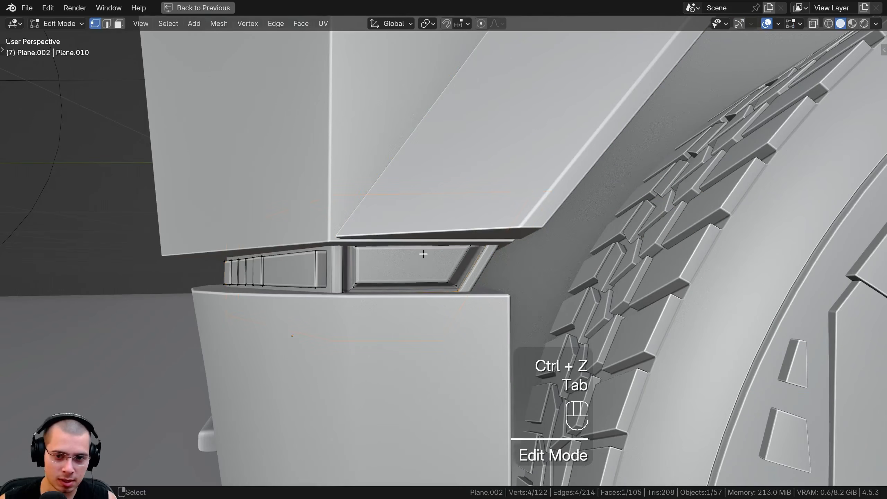
scroll(367, 256, up, 5)
key(2)
key(3)
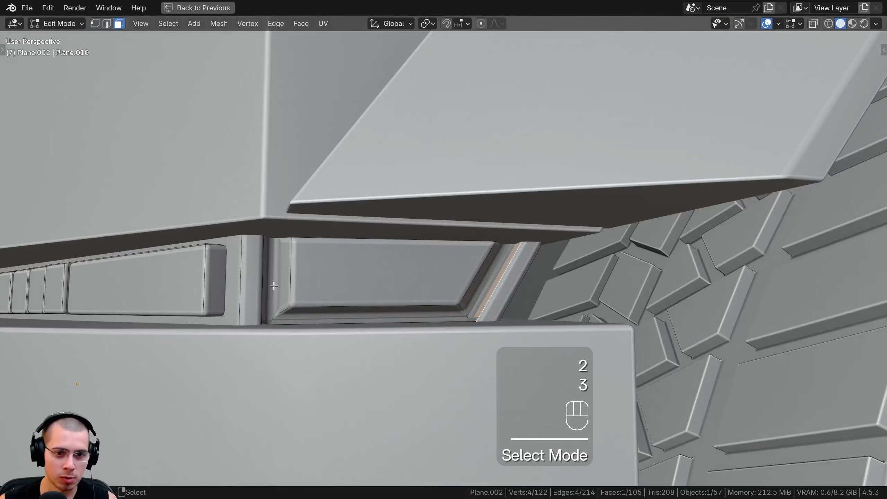
alt+click(286, 309)
middle_drag(286, 309, 275, 319)
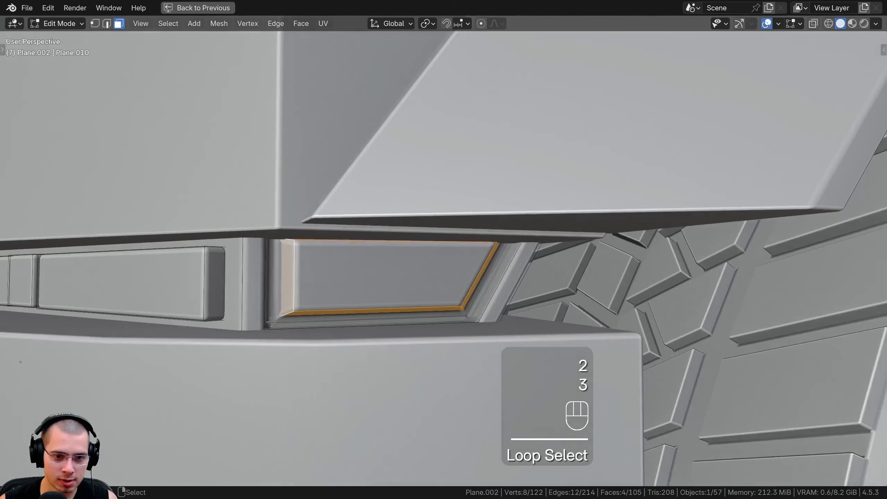
alt+shift+click(274, 321)
middle_drag(402, 310, 310, 269)
key(shift+z)
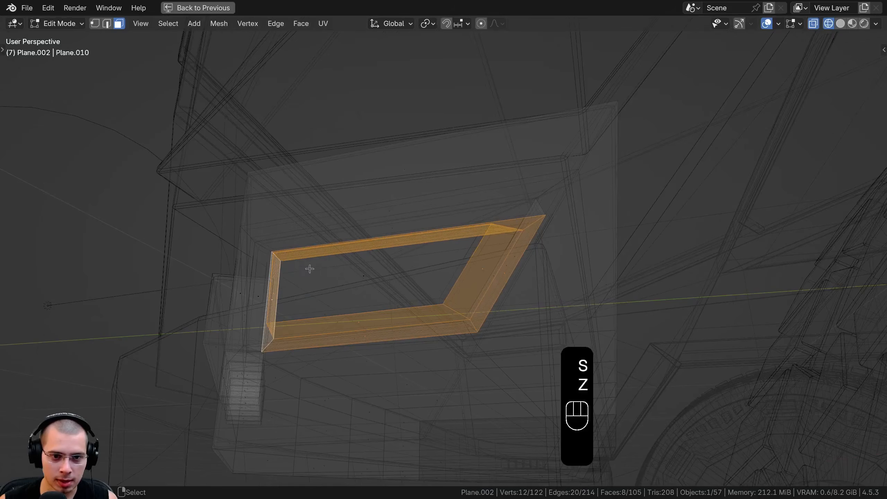
alt+shift+click(262, 254)
Isolate the light bar in solid shading and shrink the selected recess loops along Y and Z.
key(KP_Divide)
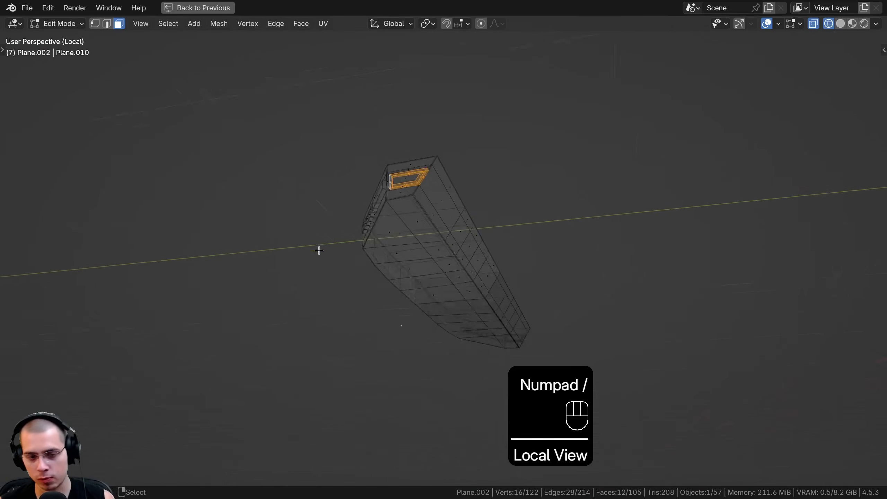
key(z)
click(512, 216)
key(KP_Decimal)
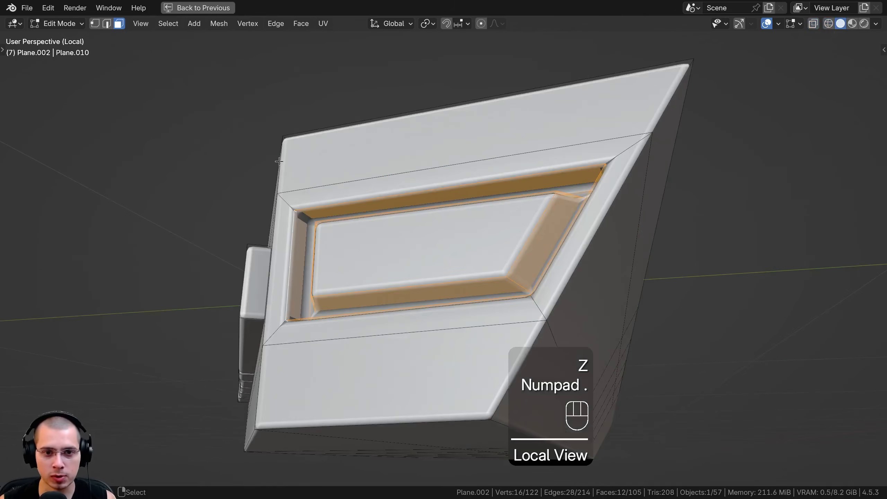
middle_drag(485, 261, 606, 323)
key(s)
key(y)
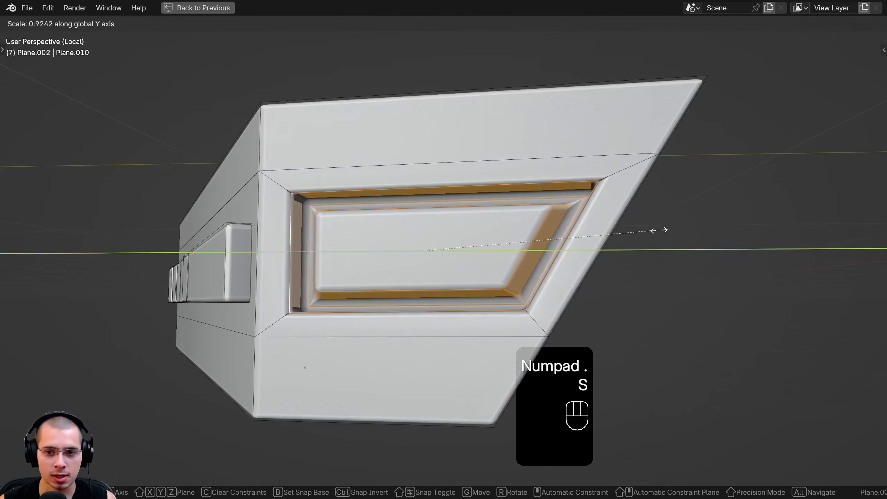
click(643, 229)
key(s)
key(z)
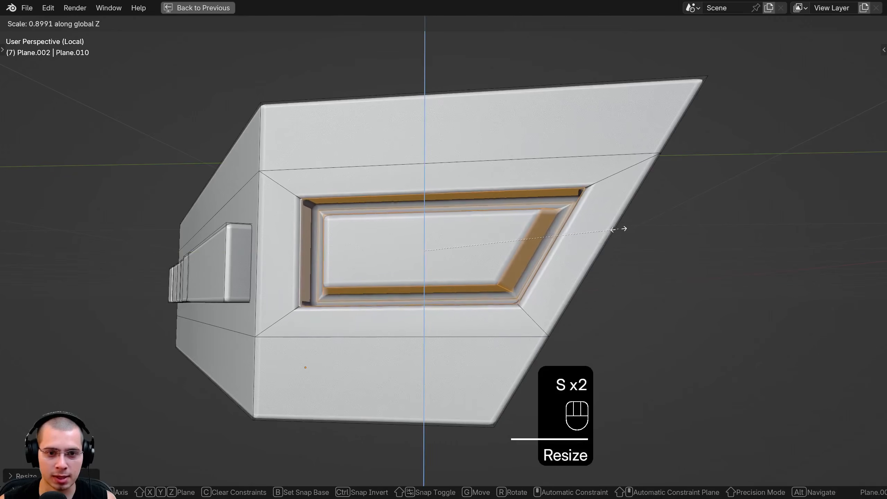
click(594, 227)
Move the recess down along Z and along Y toward the bar's front corner, and return to the full scene.
key(g)
middle_click(593, 239)
click(592, 248)
key(g)
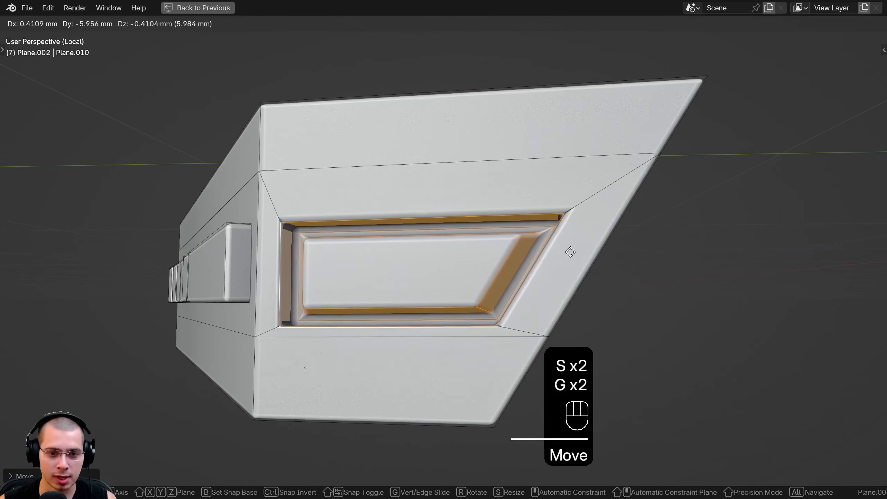
middle_click(568, 251)
key(s)
key(g)
click(557, 244)
scroll(532, 260, down, 3)
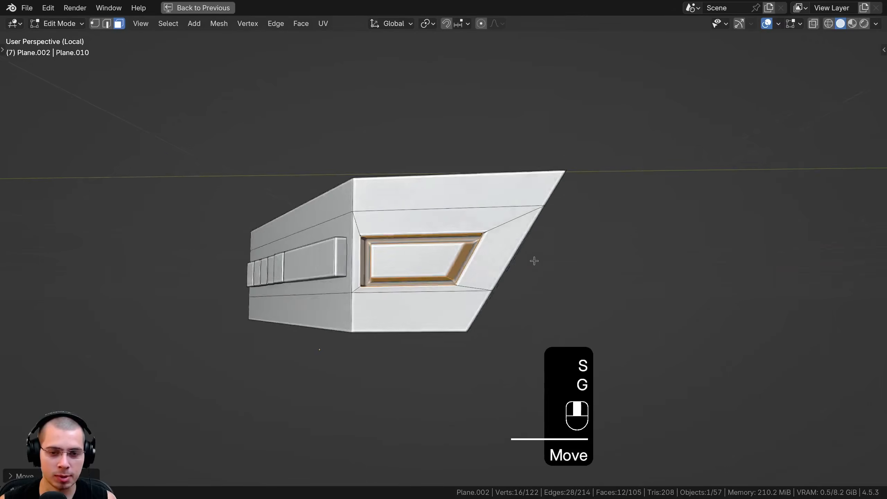
key(Tab)
key(KP_Divide)
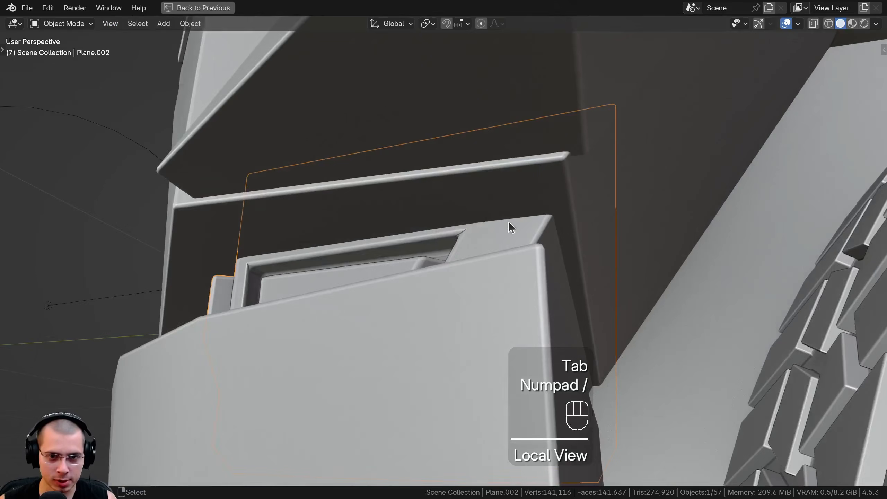
Resize the recess to fit the gap between body and bumper, and raise it about 3 mm along Z.
middle_drag(509, 220, 500, 237)
key(Tab)
key(s)
middle_click(516, 260)
click(515, 261)
key(s)
middle_click(490, 240)
click(489, 240)
key(g)
middle_click(493, 238)
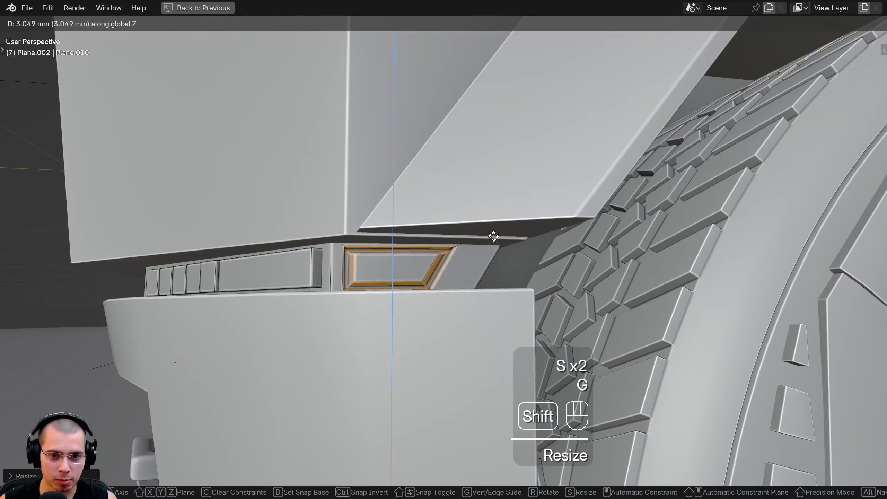
click(494, 236)
scroll(538, 255, up, 4)
key(s)
middle_click(541, 262)
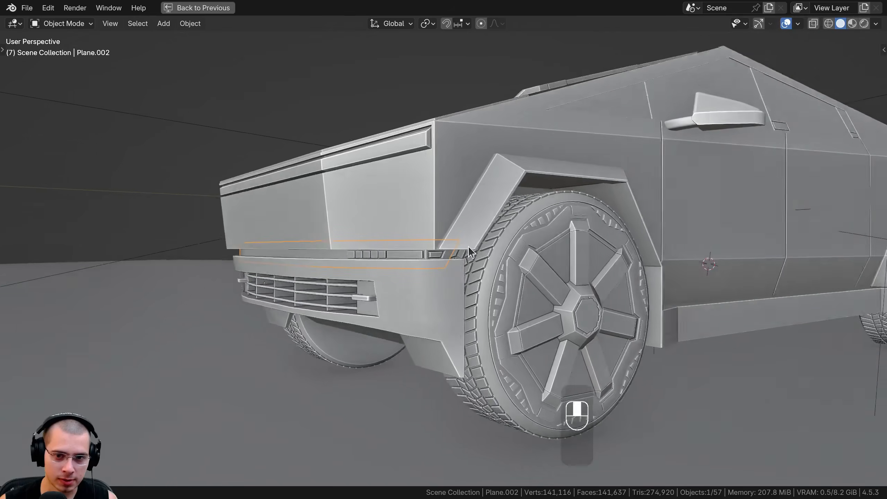
Show the car in material preview and hide the hood, the windshield and the outer body shell.
scroll(434, 260, up, 3)
middle_drag(468, 246, 448, 213)
scroll(427, 264, down, 6)
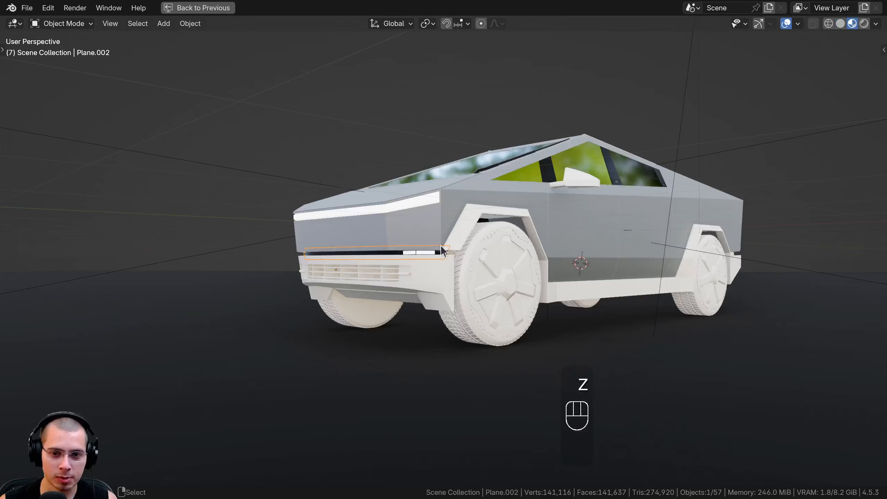
middle_drag(442, 246, 442, 277)
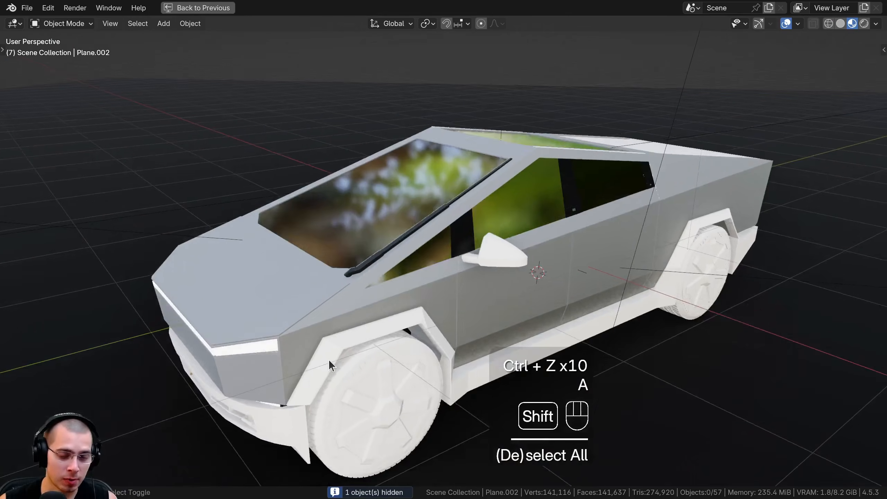
shift+middle_drag(329, 359, 390, 328)
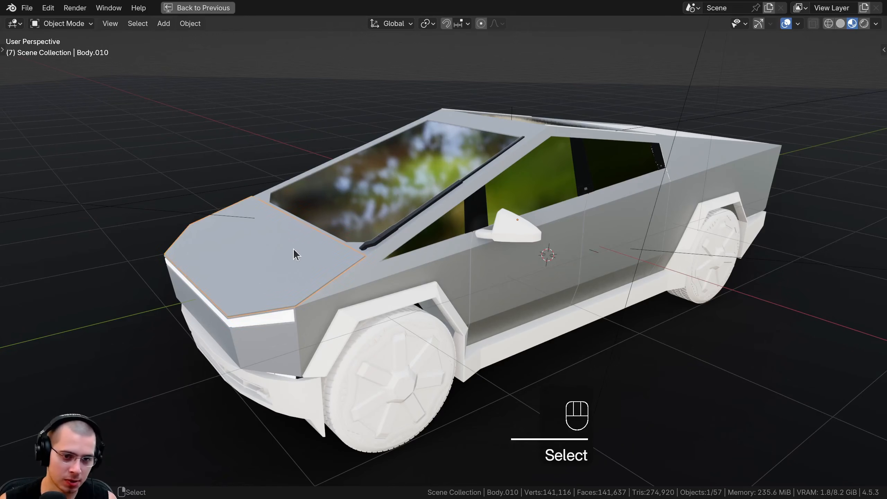
click(379, 168)
key(h)
click(498, 287)
key(h)
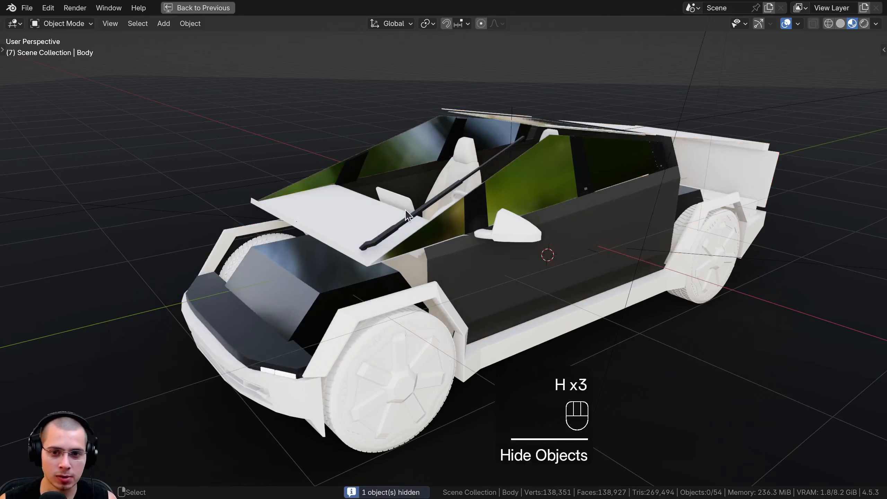
Hide the windshield wiper, the dark inner side panels and the side window glass.
shift+click(410, 212)
key(h)
middle_drag(384, 276, 463, 301)
click(443, 332)
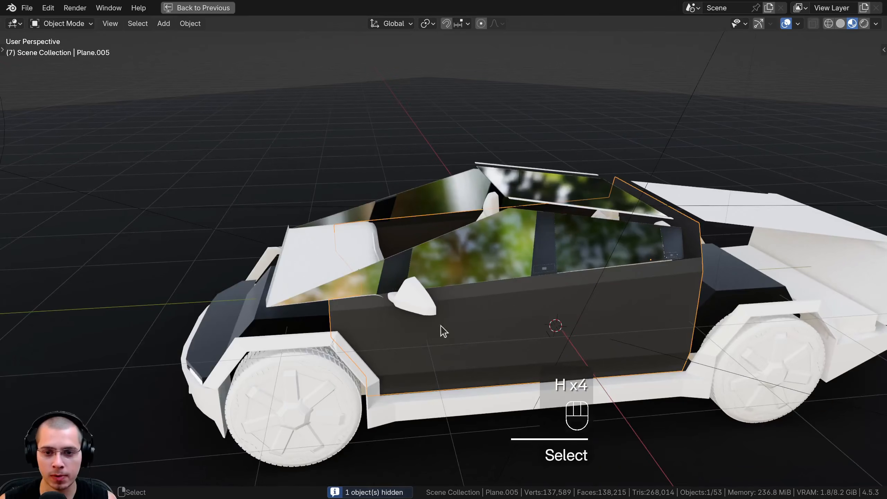
middle_drag(566, 326, 411, 290)
key(h)
click(425, 277)
key(h)
Hide the black window pillars, the glass roof and the dark cabin floor.
click(441, 260)
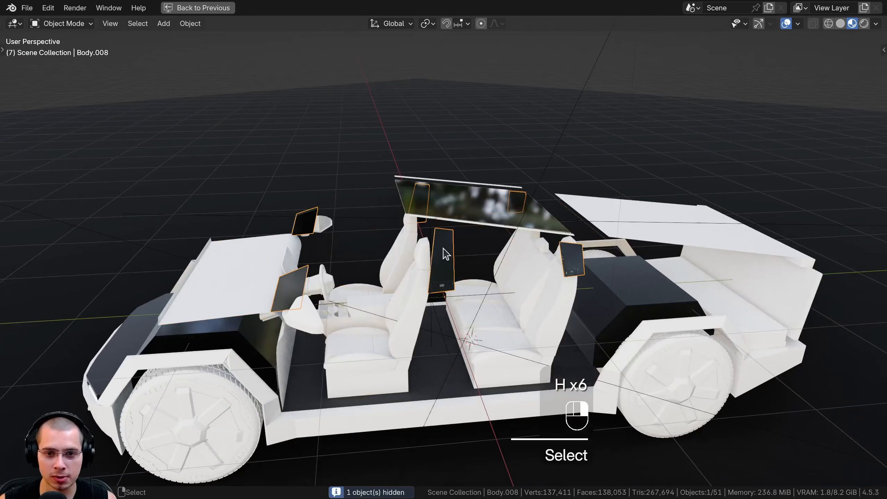
key(h)
click(451, 210)
key(h)
middle_drag(451, 210, 449, 278)
key(h)
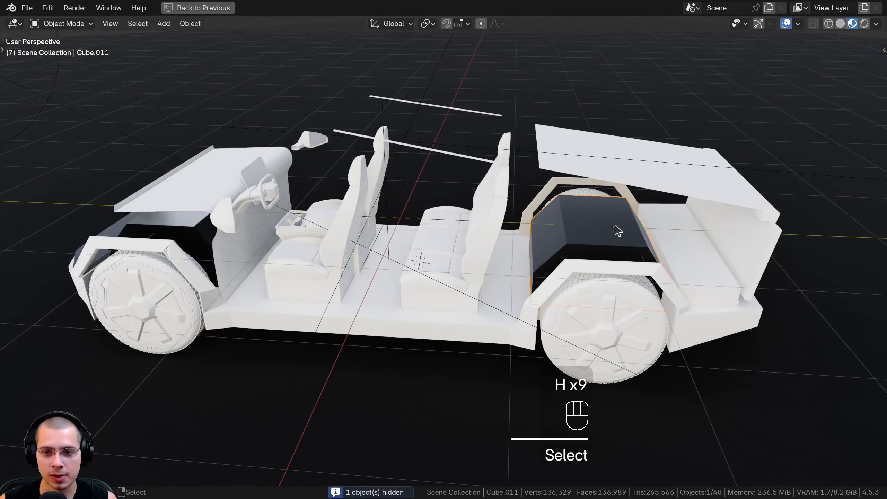
Hide the dark rear wheel housing and the dark box between the front wheels.
shift+middle_drag(180, 270, 245, 284)
middle_drag(360, 283, 437, 252)
key(h)
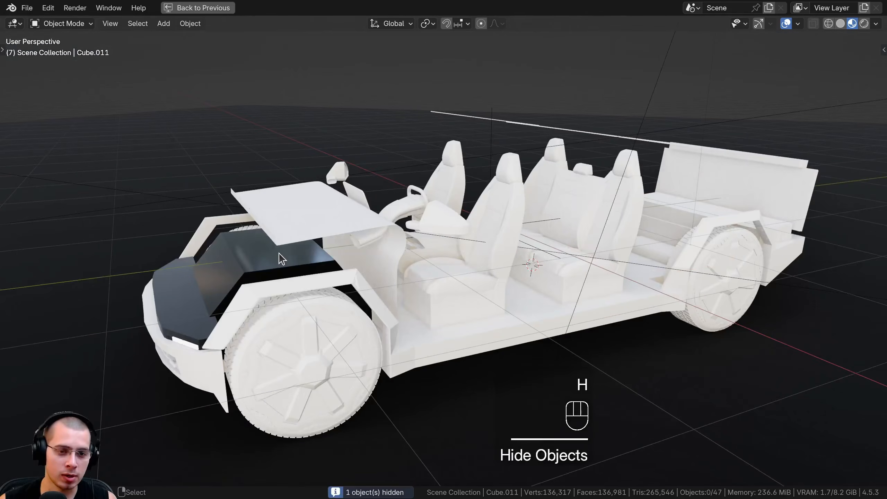
click(279, 252)
key(h)
Select the black front light bar and enter Edit Mode near the recess at its end.
shift+middle_drag(218, 309, 463, 227)
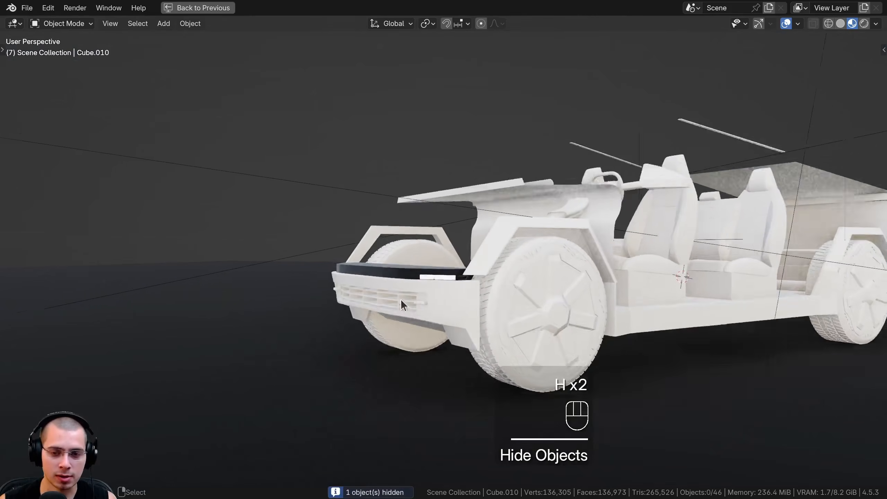
scroll(400, 299, up, 3)
click(389, 285)
middle_drag(389, 285, 384, 259)
scroll(411, 268, up, 3)
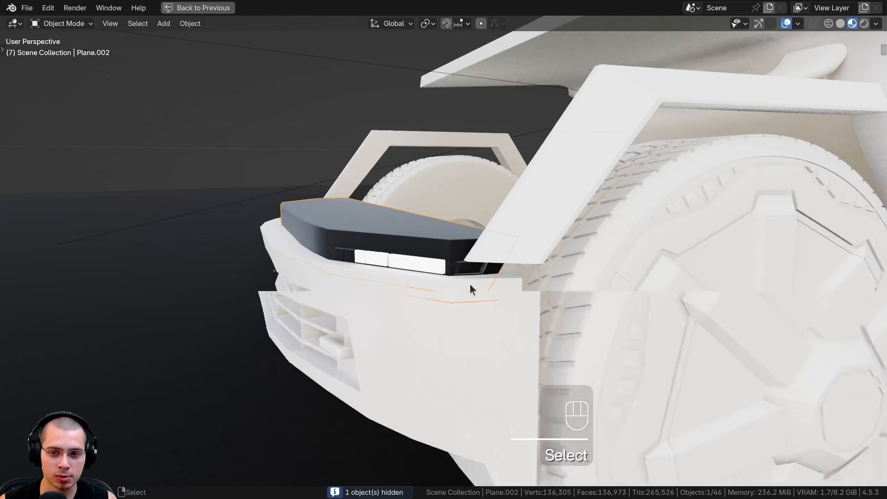
scroll(451, 265, up, 2)
middle_drag(449, 253, 429, 241)
shift+middle_drag(429, 241, 442, 254)
scroll(442, 255, up, 2)
middle_drag(405, 279, 442, 265)
key(Tab)
Select the recess's two inner face loops and its flat inner panel, leaving out the outer bevel.
scroll(447, 252, up, 2)
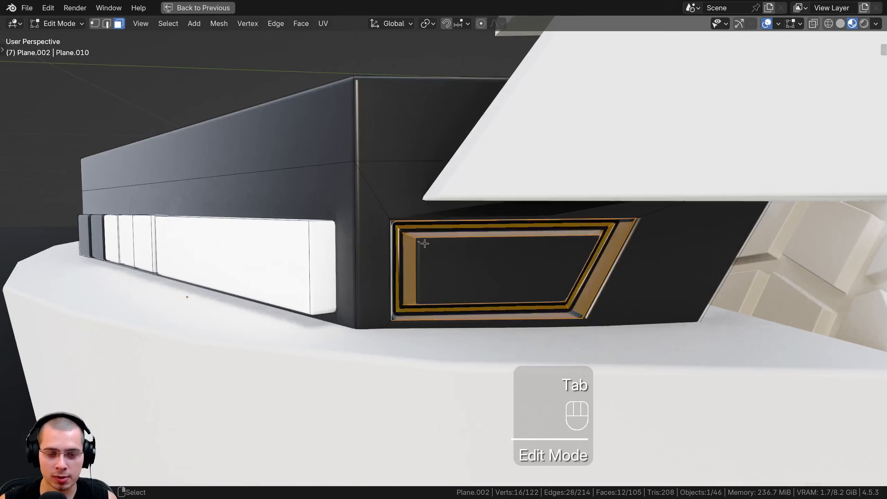
key(a)
alt+click(398, 228)
alt+shift+click(423, 240)
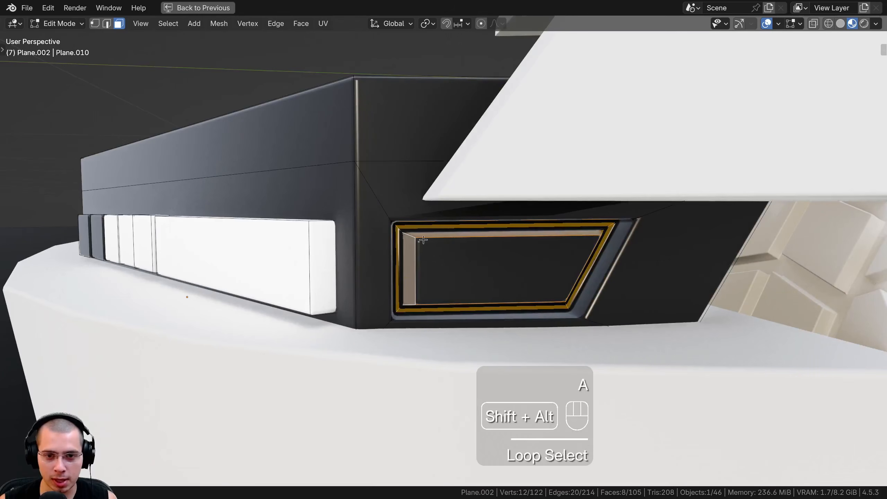
shift+click(449, 255)
key(KP_Decimal)
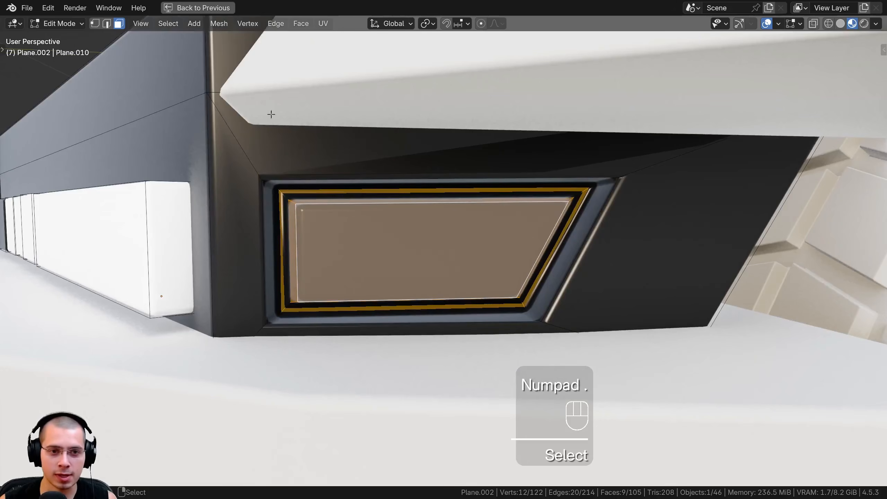
Add a third material slot to the light bar with a new material named Orange Light.
click(201, 8)
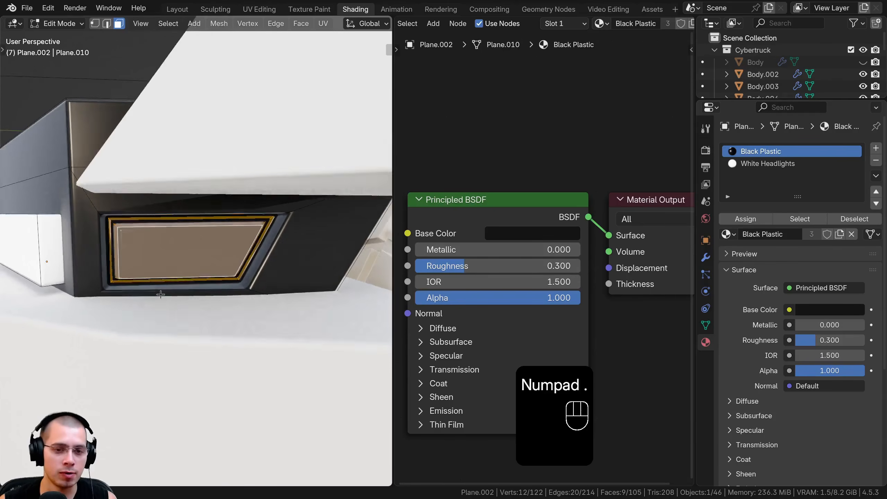
click(876, 149)
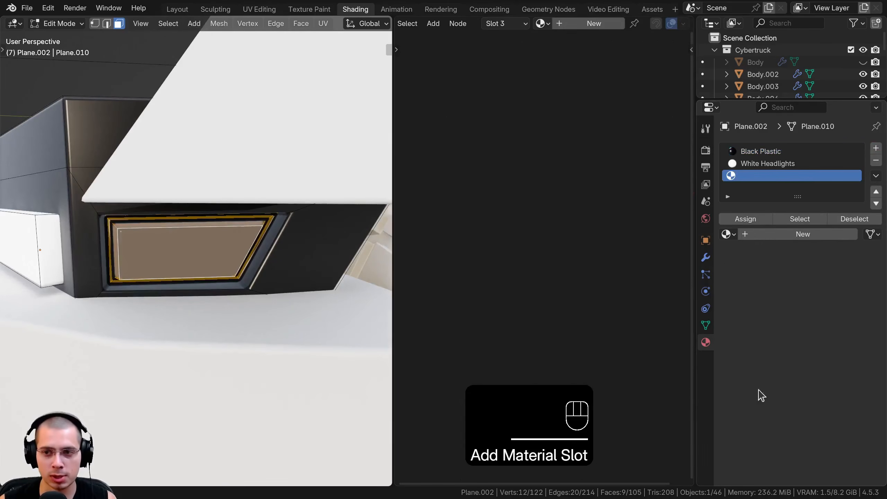
click(771, 249)
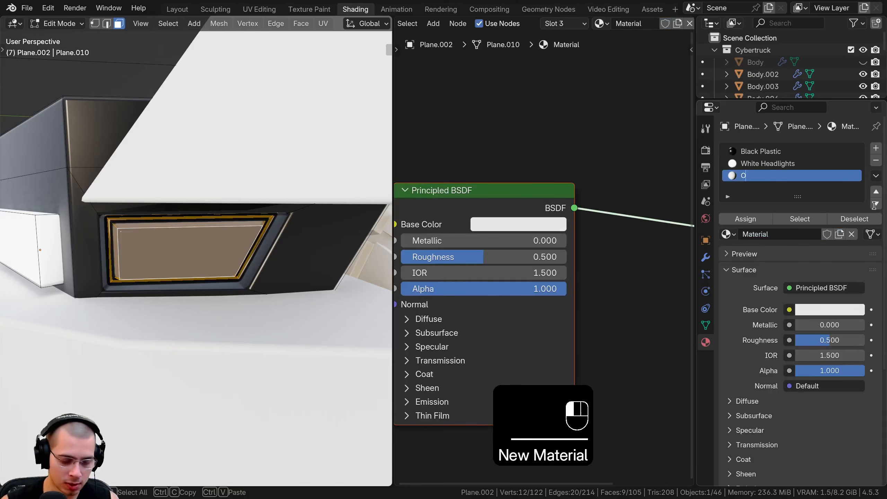
text(igjt)
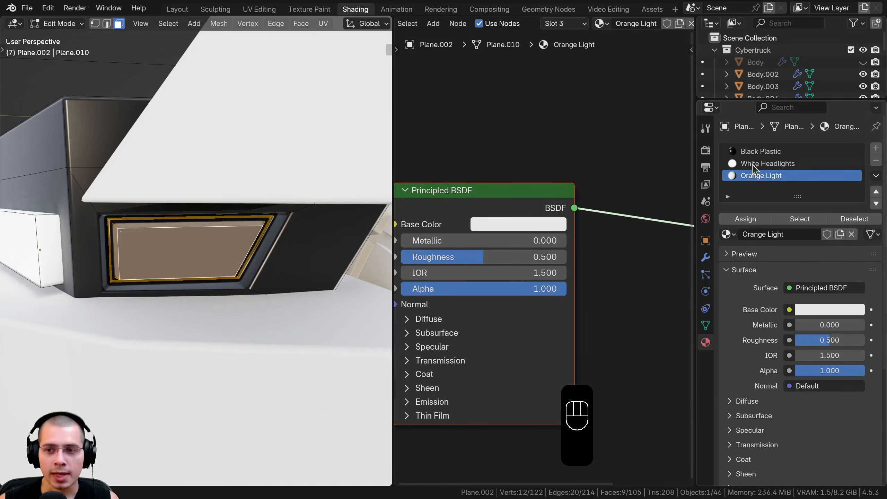
Copy all shader nodes of the White Headlights material.
click(756, 166)
scroll(505, 224, down, 5)
key(a)
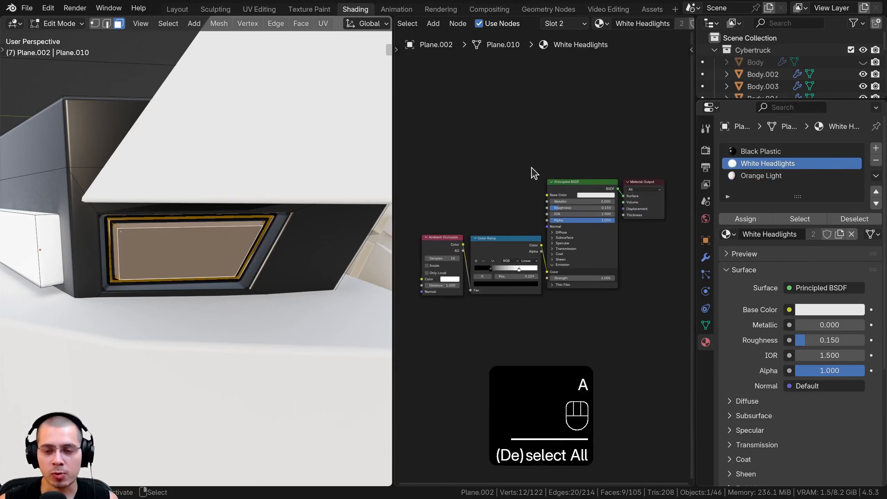
shift+click(567, 187)
shift+click(562, 185)
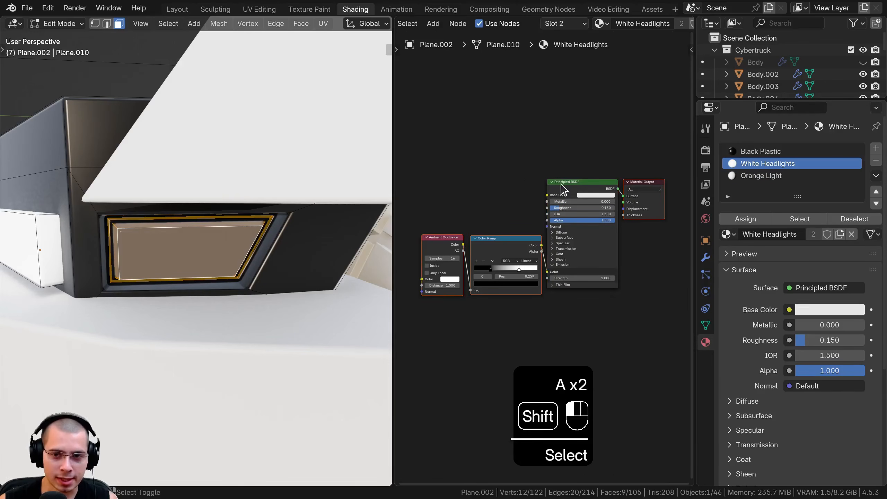
shift+click(561, 183)
drag(561, 184, 556, 191)
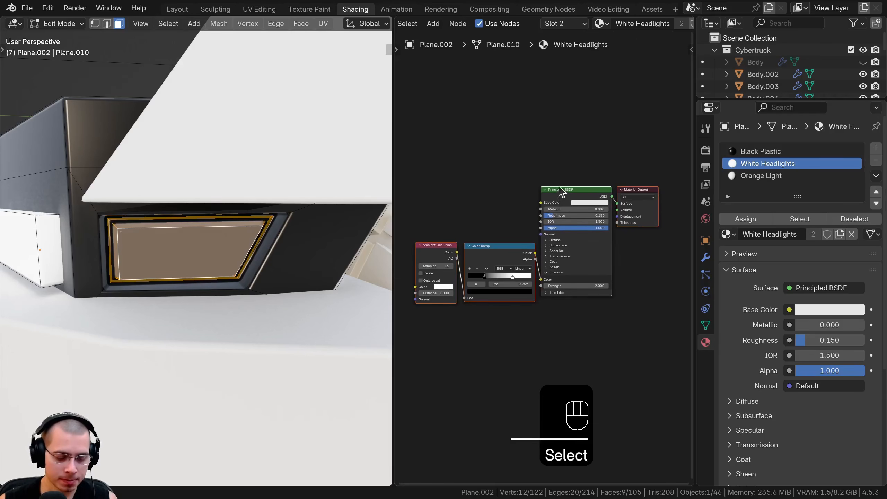
key(ctrl+c)
Replace the Orange Light material's default nodes with the copied headlight nodes and place them in the node editor.
click(780, 177)
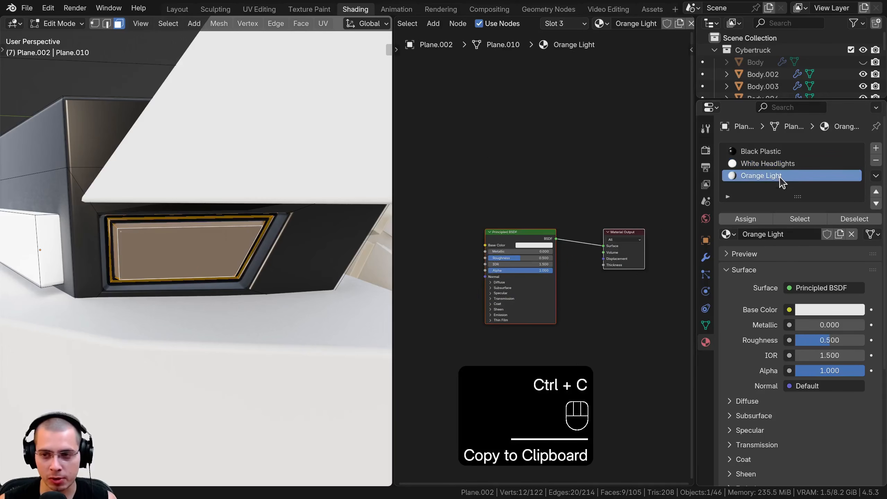
key(a)
key(a)
key(x)
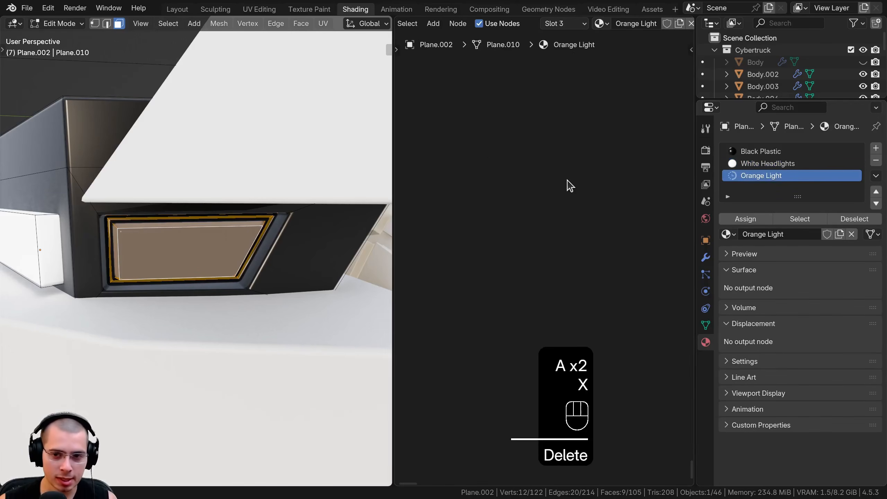
key(ctrl+v)
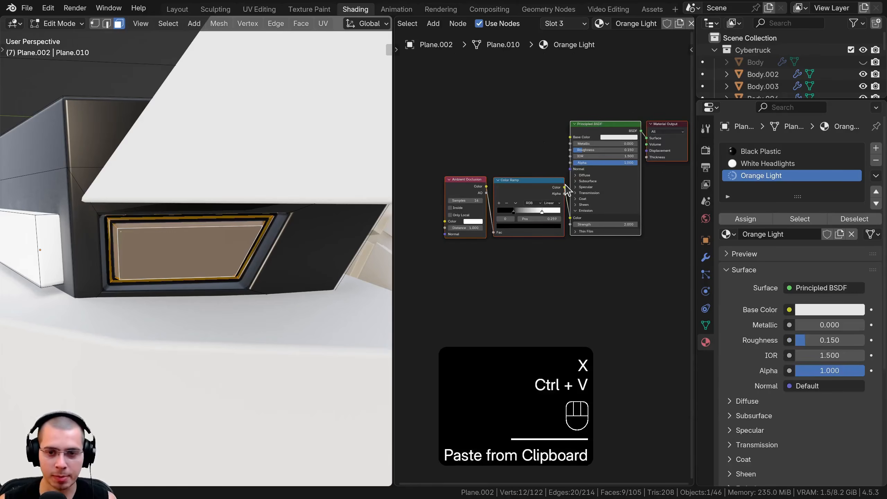
key(g)
click(528, 276)
key(a)
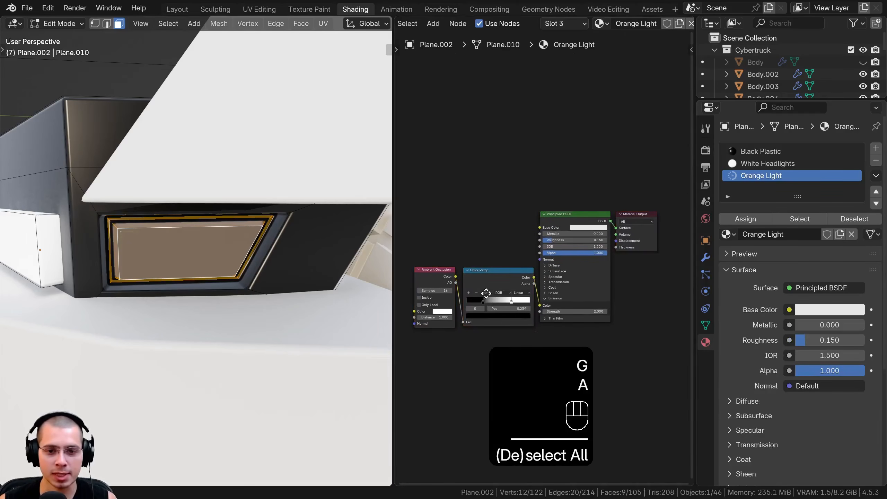
scroll(501, 260, up, 1)
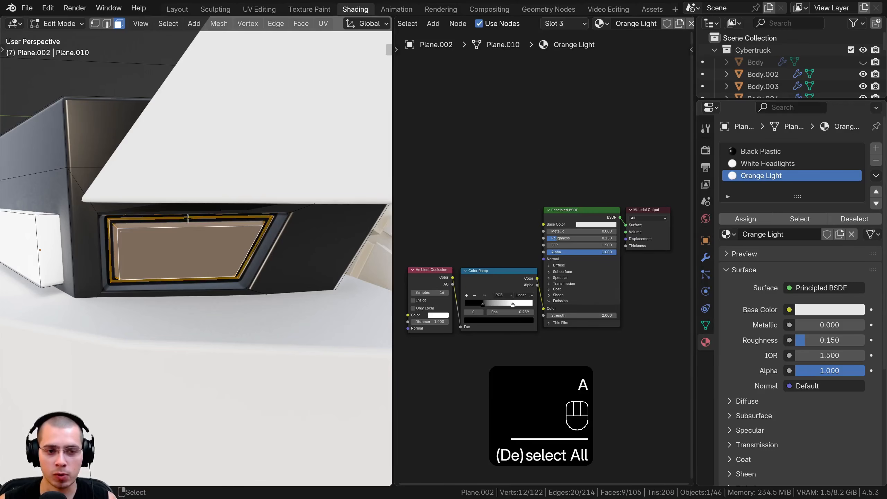
Assign the Orange Light material to the selected recess faces and leave Edit Mode.
middle_drag(188, 219, 230, 202)
key(g)
right_click(206, 215)
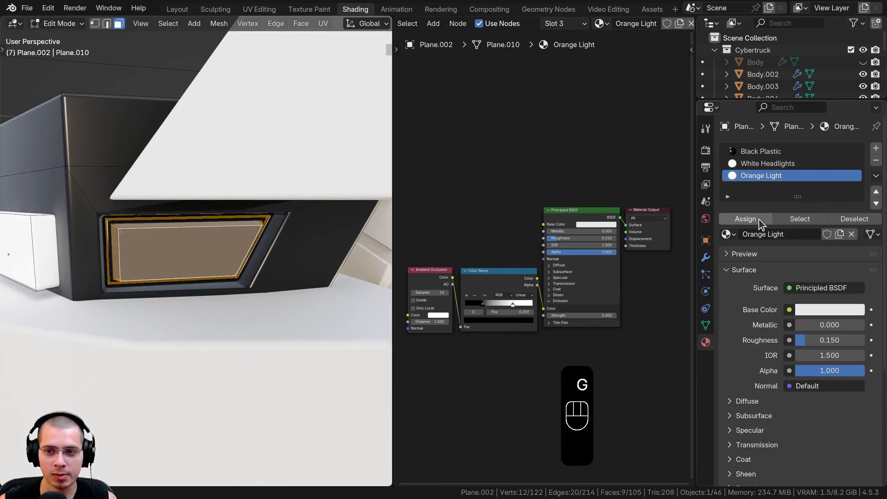
click(746, 219)
scroll(524, 280, up, 3)
key(Tab)
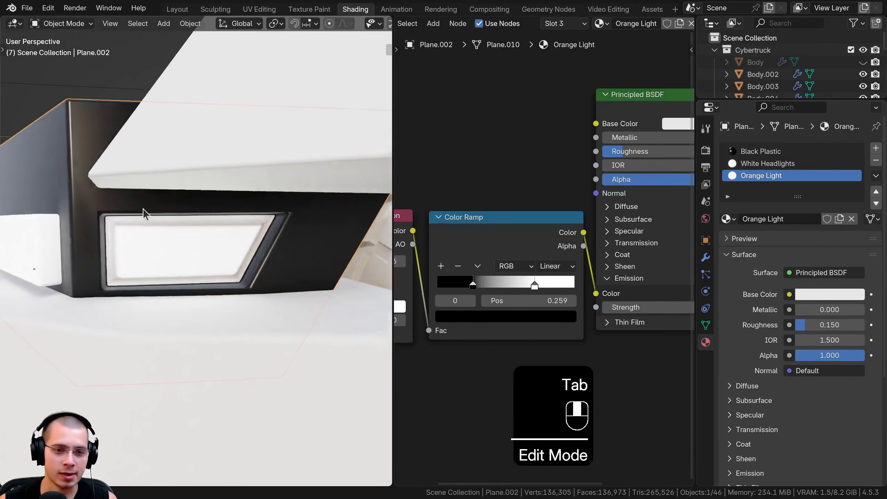
Move the Orange Light color ramp's black stop to position 0 and change its white stop to orange.
scroll(502, 270, up, 2)
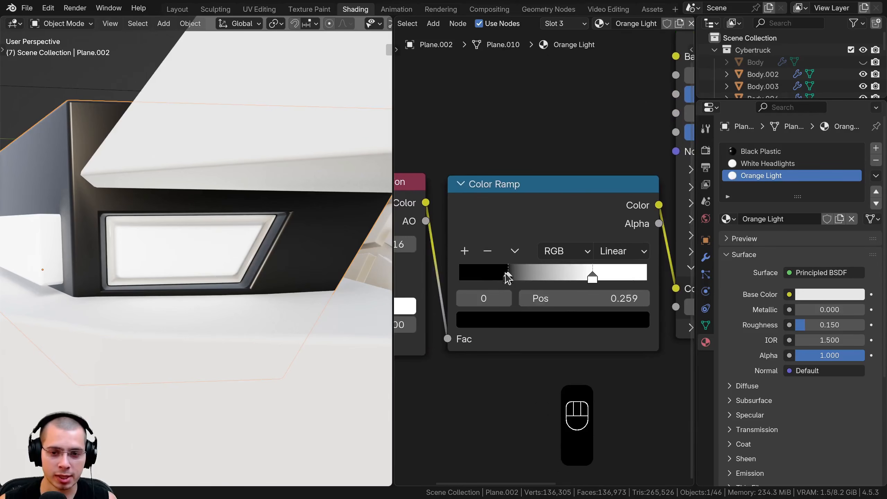
drag(480, 278, 424, 278)
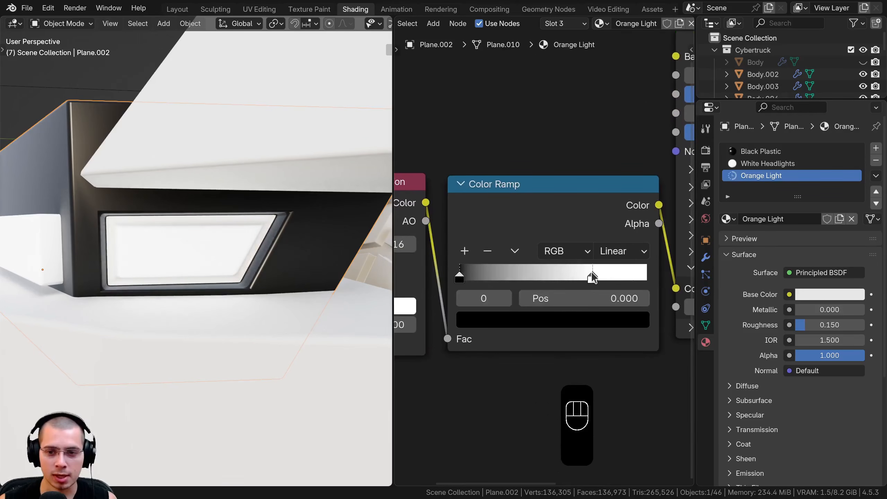
click(592, 276)
click(591, 320)
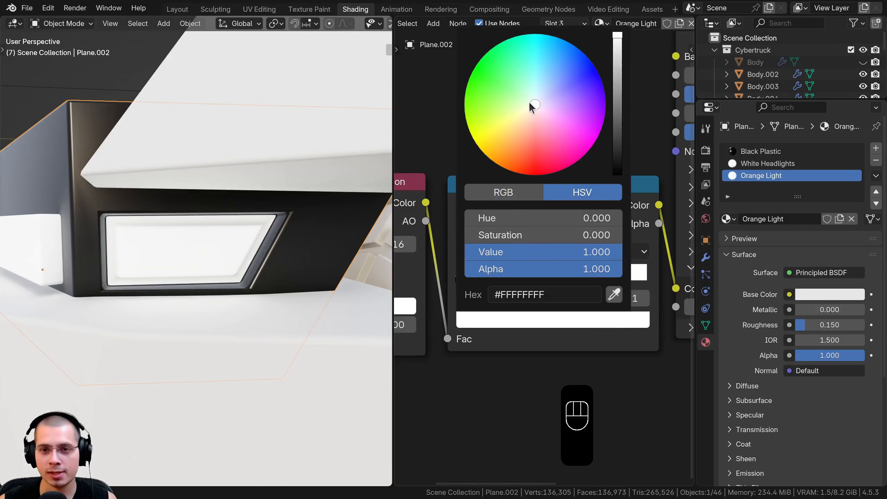
drag(532, 106, 504, 169)
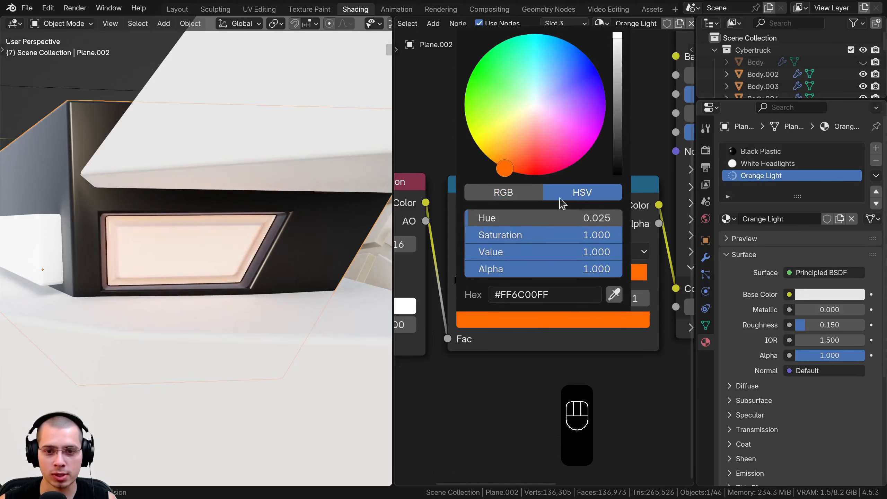
click(571, 331)
key(ctrl+v)
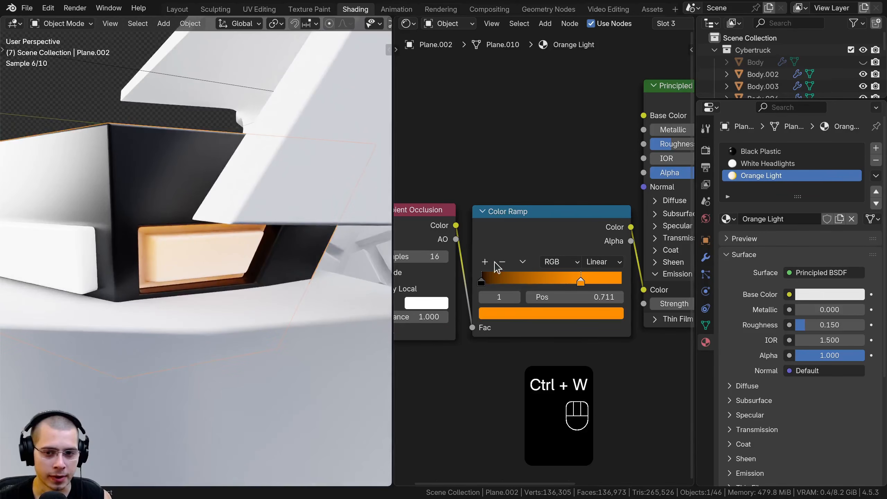
scroll(482, 262, down, 2)
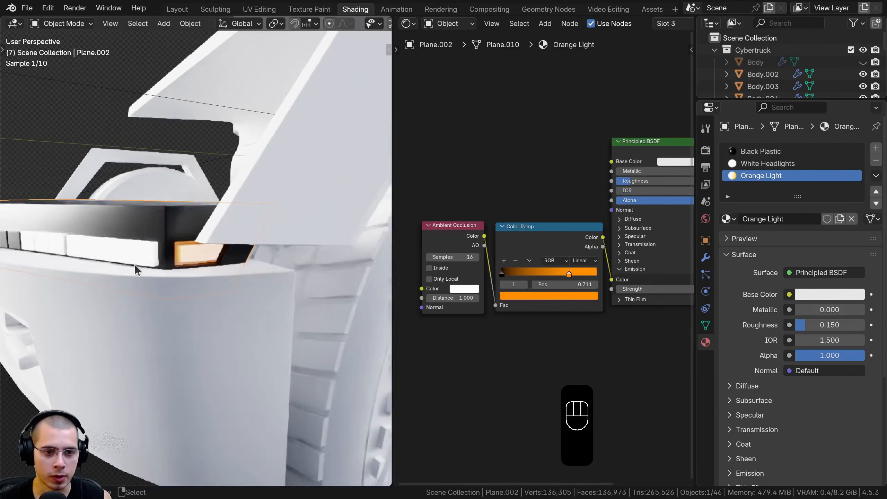
middle_drag(135, 264, 219, 276)
scroll(233, 264, up, 4)
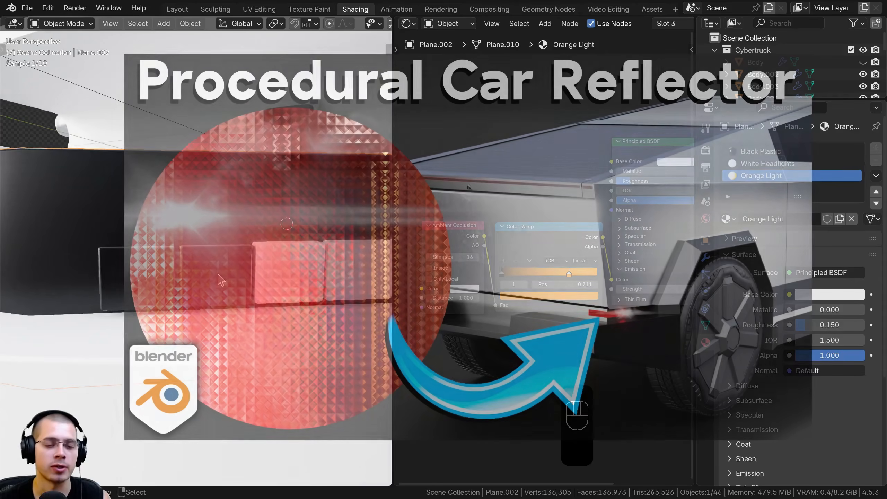
scroll(220, 276, up, 1)
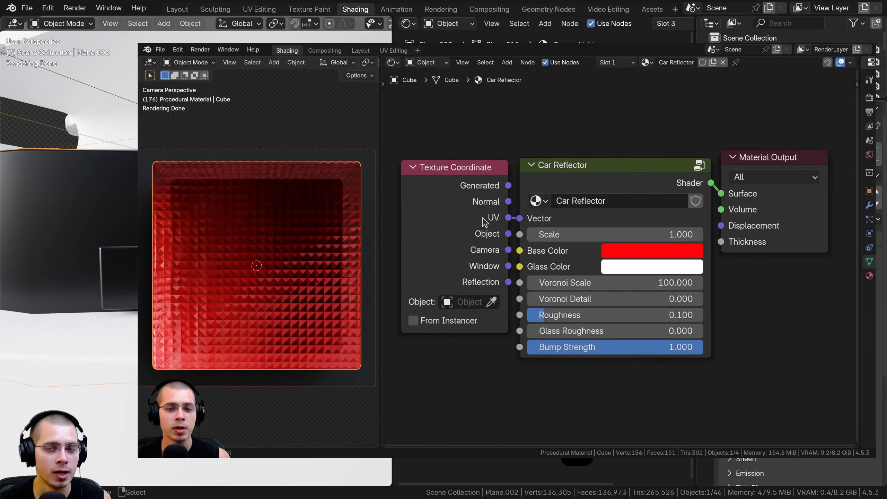
click(440, 188)
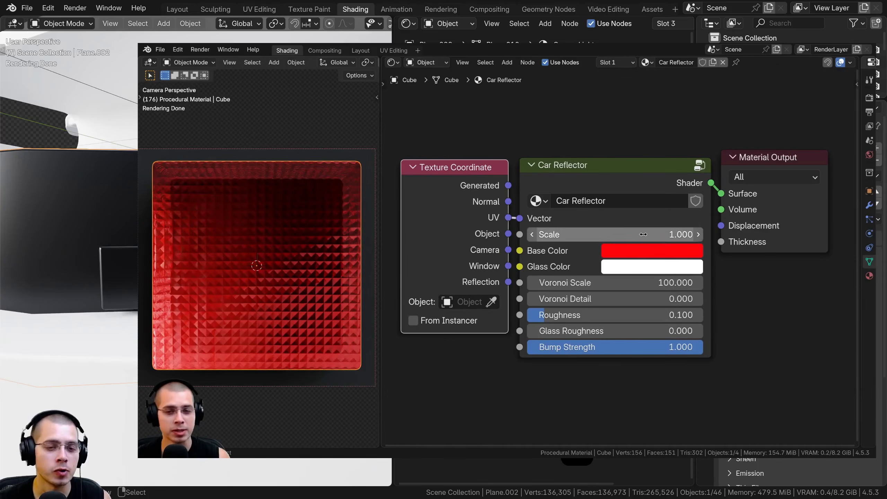
drag(493, 218, 476, 209)
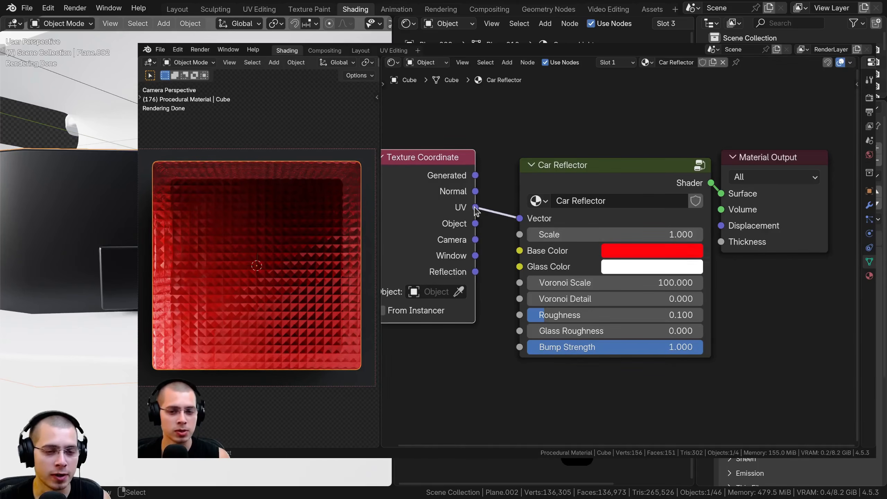
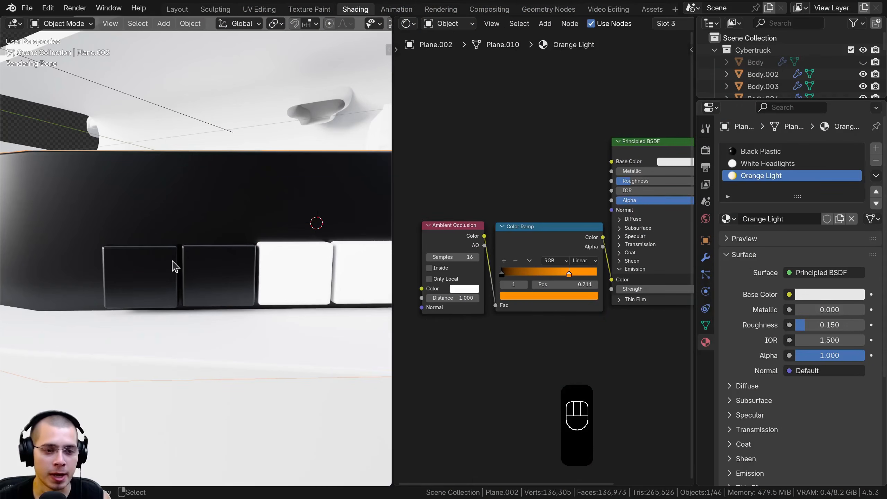
Append the car reflector material from the file Procedural Car Reflector Material.blend.
click(27, 8)
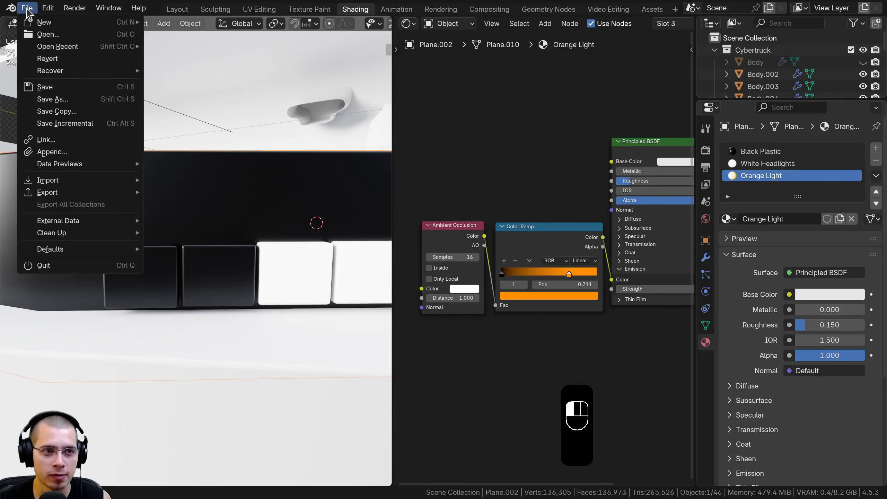
click(52, 152)
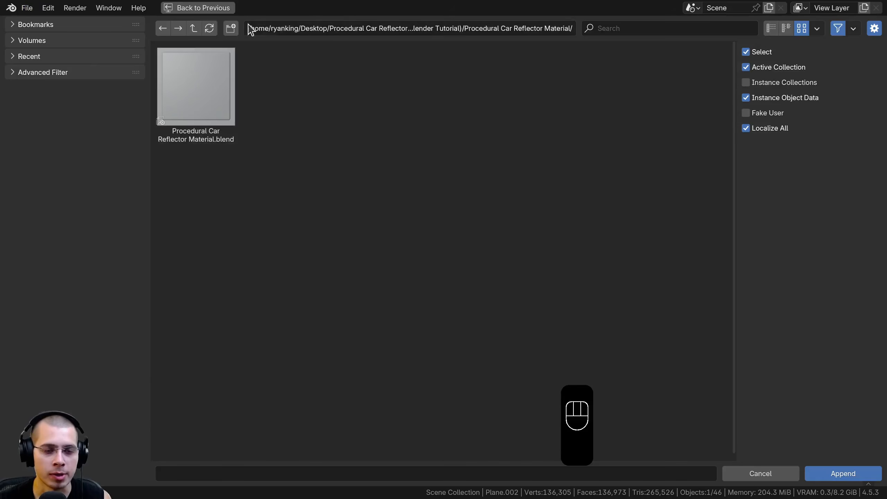
click(184, 70)
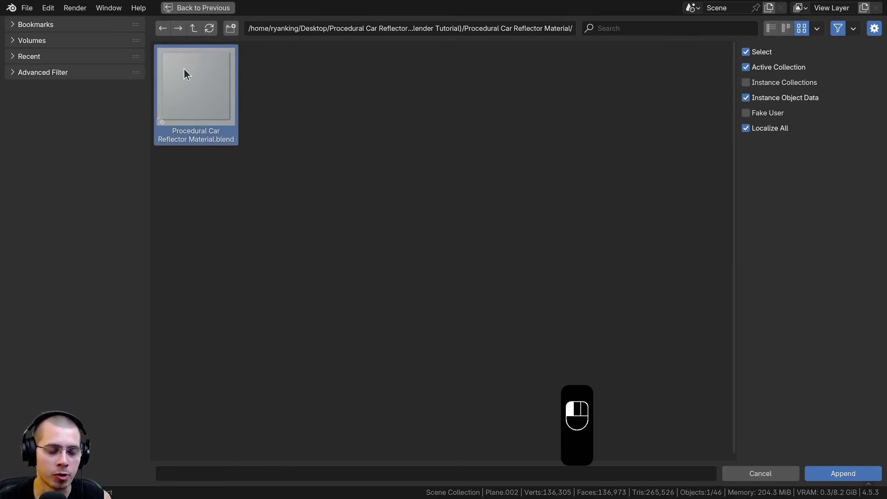
double_click(198, 88)
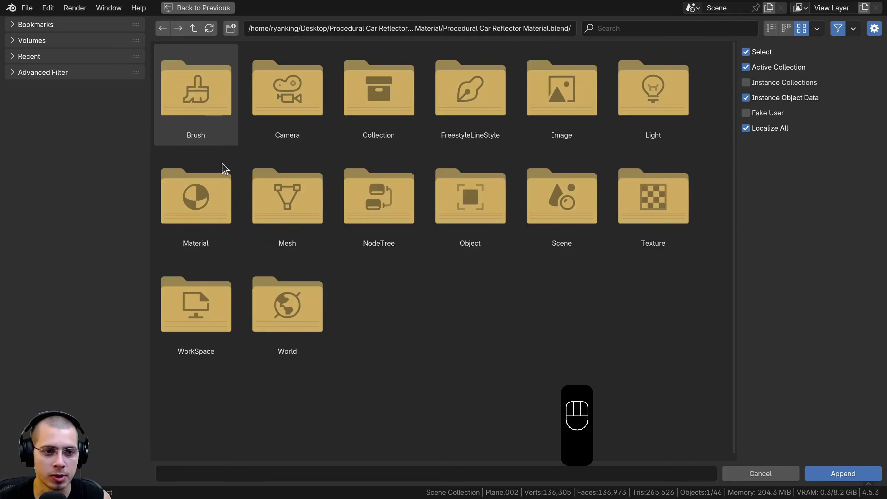
double_click(222, 240)
double_click(197, 118)
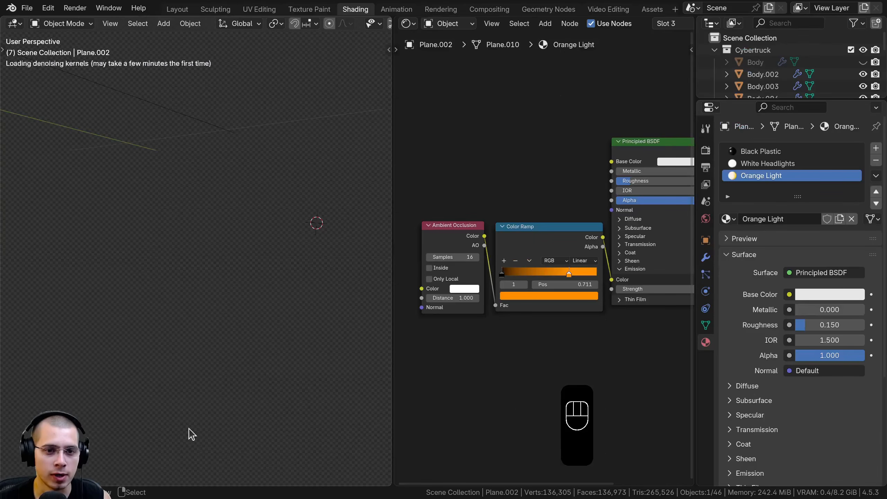
Enter Edit Mode on the front light bar in material preview and select all linked faces of the two black end blocks.
key(Tab)
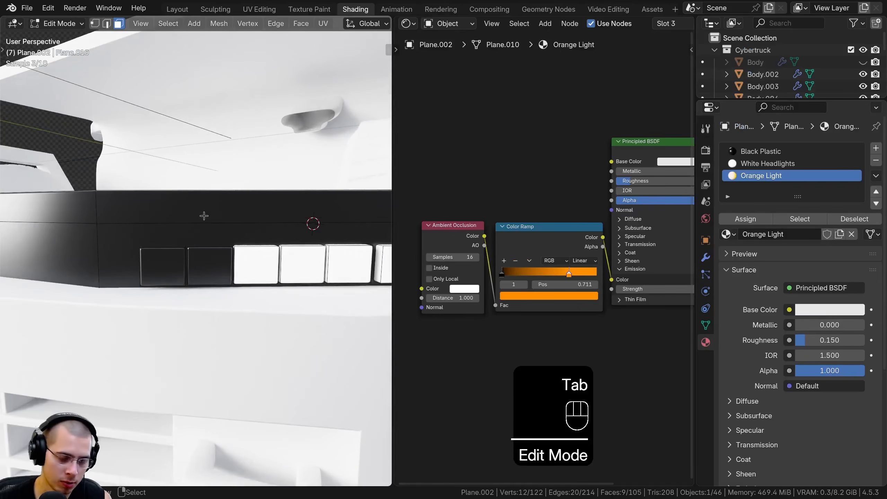
key(z)
click(203, 267)
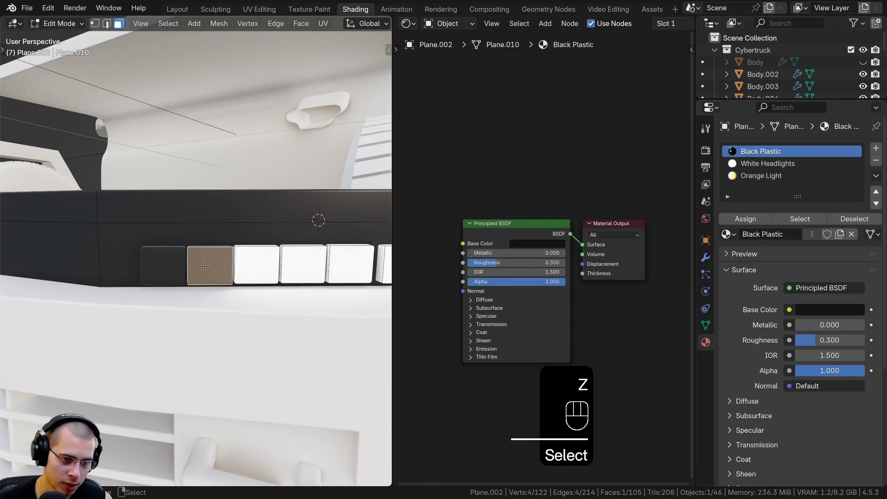
key(l)
key(l)
middle_drag(167, 265, 158, 222)
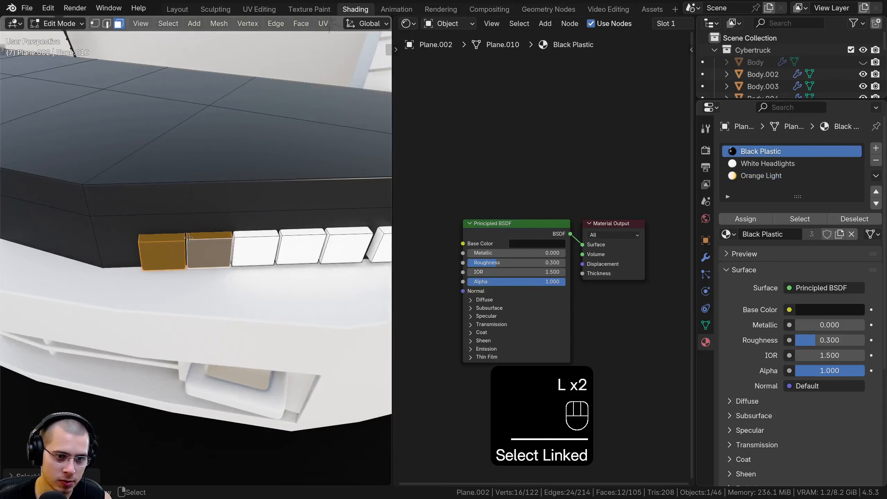
Add a material slot to the light bar, fill it with the Car Reflector material and rename that material Car Reflector Red.
click(876, 148)
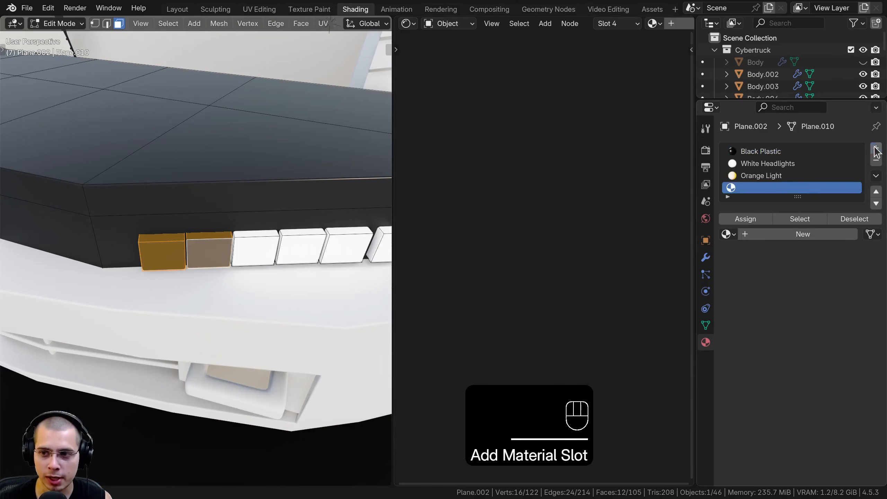
click(727, 234)
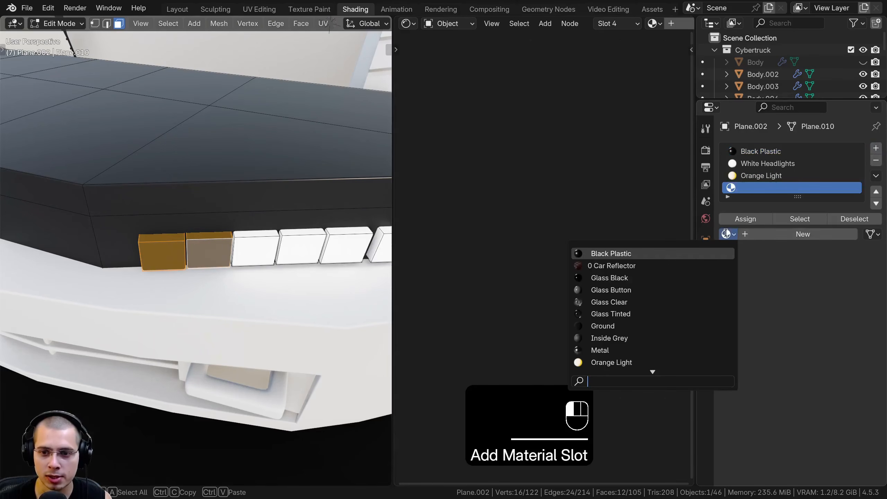
click(608, 266)
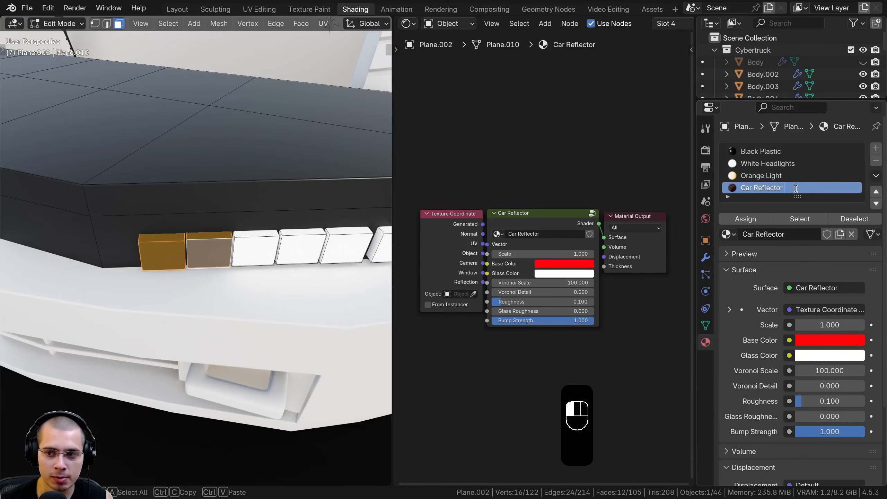
text(Red)
key(Return)
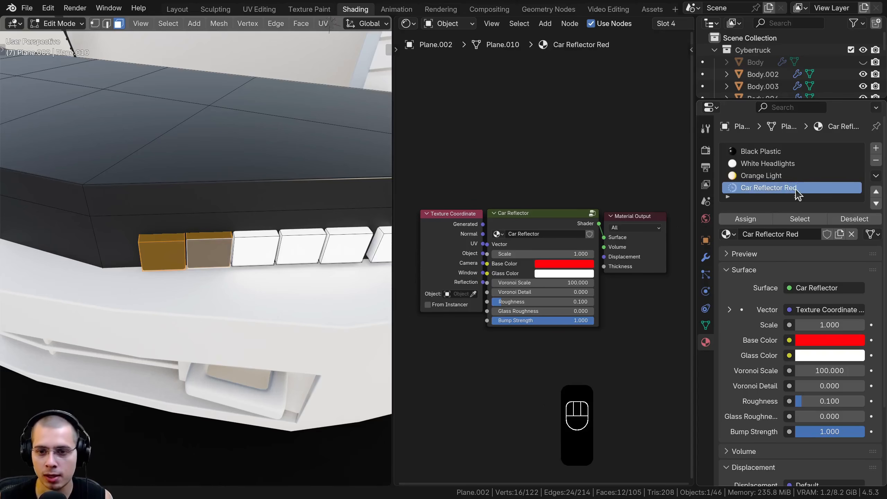
Rename the reflector's node group as Car Reflector Red in the node editor.
key(ctrl+c)
key(ctrl+c)
click(569, 244)
scroll(561, 244, up, 7)
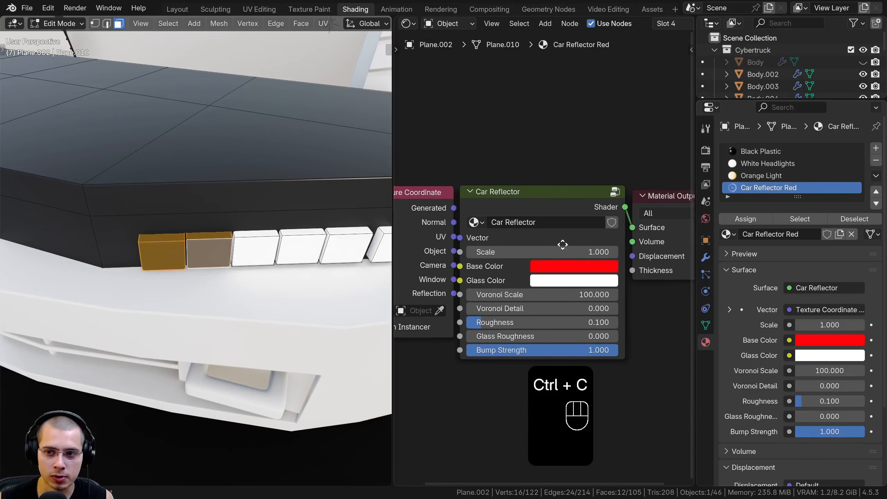
middle_drag(562, 243, 611, 253)
click(593, 229)
key(ctrl+v)
click(575, 179)
middle_drag(569, 204, 560, 200)
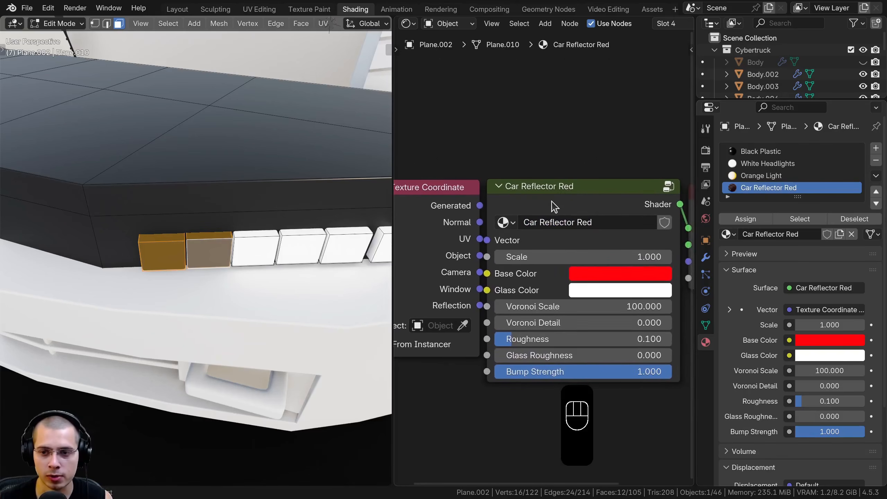
scroll(564, 236, down, 2)
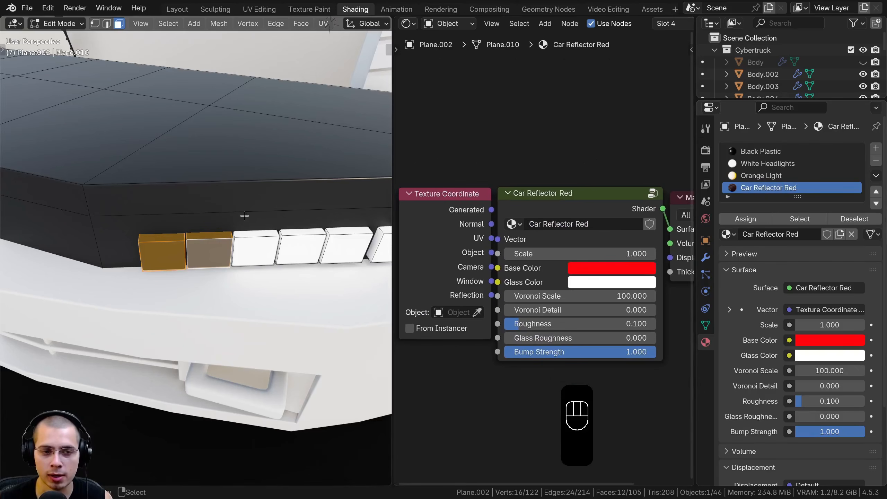
Make a separate copy of the reflector material in this slot and name it Car Reflector White.
click(839, 234)
double_click(787, 188)
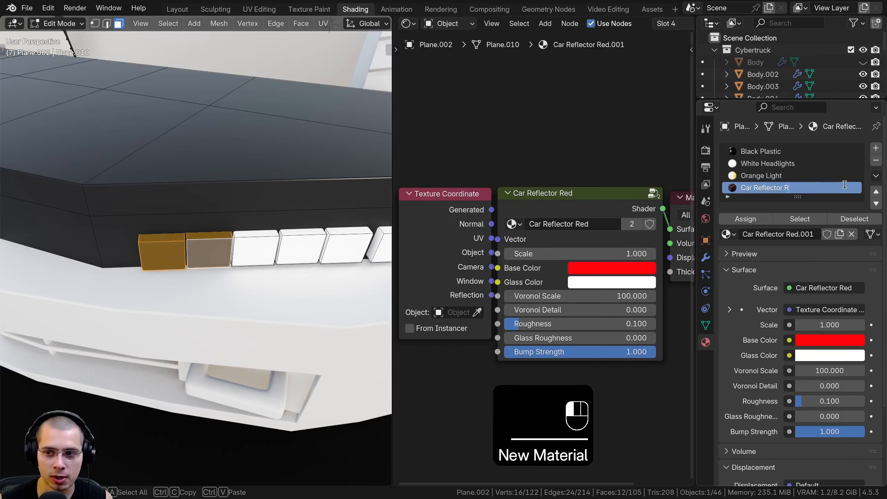
key(BackSpace)
text(White)
key(Return)
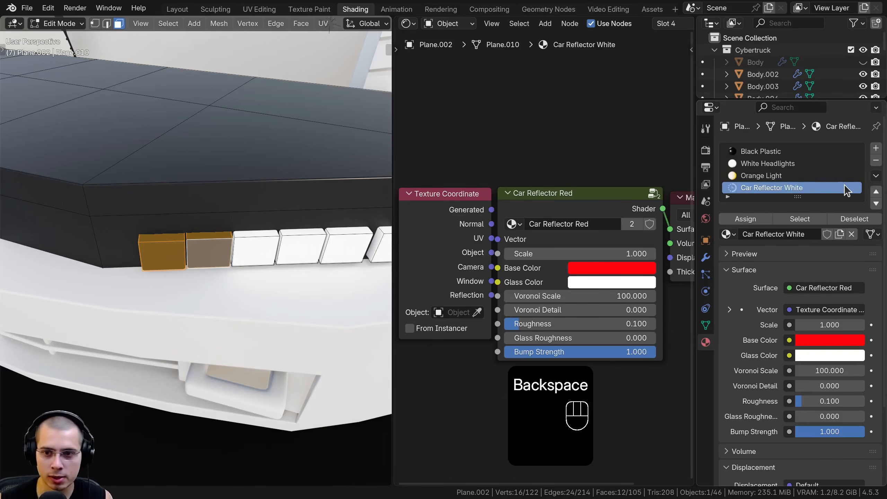
Make the copied material's node group single-user and rename it Car Reflector White.
click(632, 224)
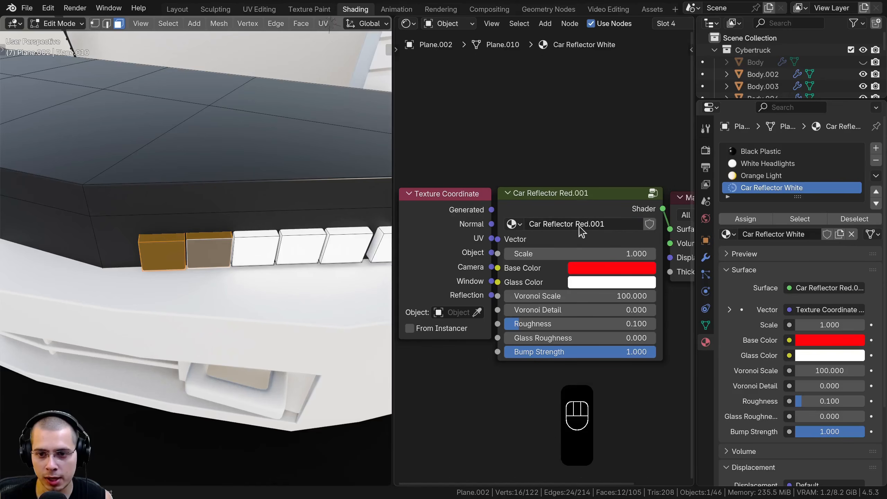
double_click(605, 222)
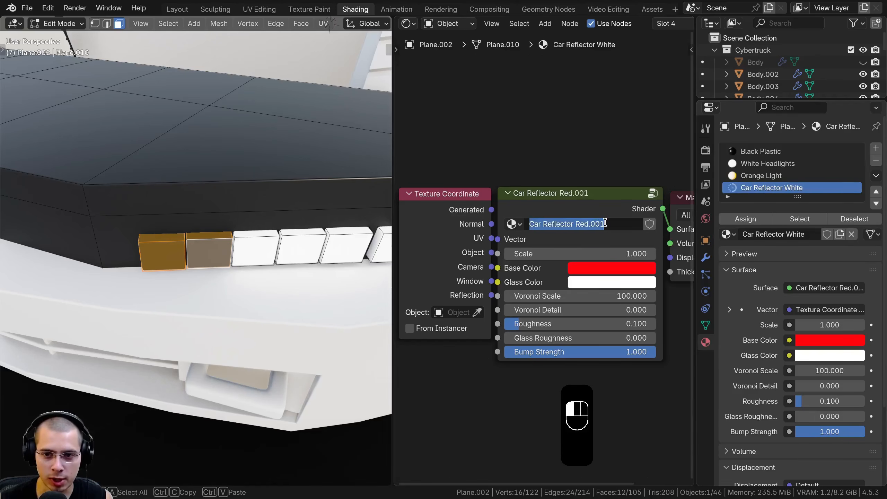
key(ctrl+v)
key(Return)
Assign Car Reflector White to the selected blocks, leave Edit Mode and switch the viewport to rendered shading.
middle_drag(317, 306, 316, 287)
click(756, 220)
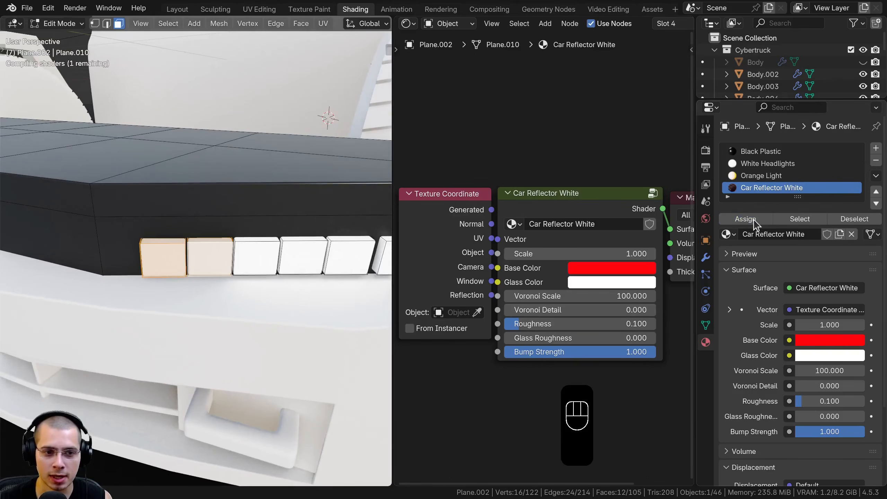
key(Tab)
mouse_move(203, 370)
middle_down()
mouse_move(201, 356)
mouse_move(180, 359)
mouse_move(201, 369)
mouse_move(147, 354)
mouse_move(204, 330)
mouse_move(198, 297)
middle_up()
key(z)
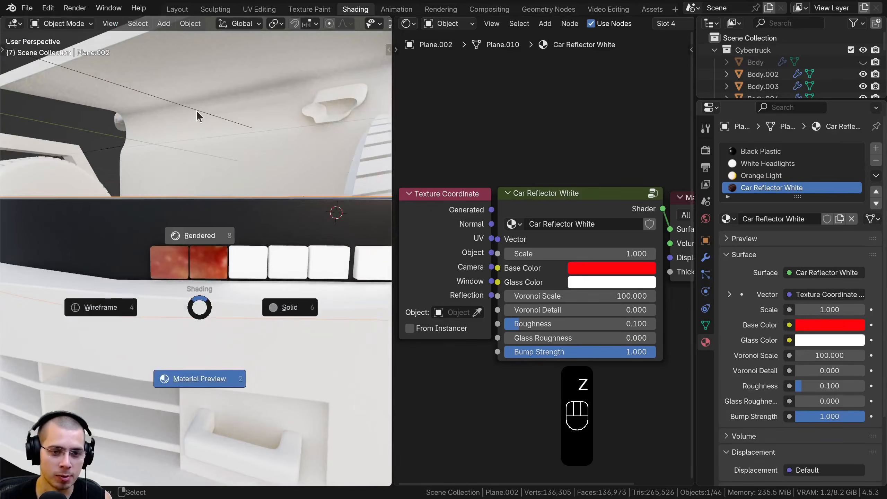
click(203, 238)
middle_drag(117, 276, 198, 264)
Change the Base Color of the Car Reflector White node group to pure white.
middle_drag(608, 306, 597, 302)
drag(596, 269, 596, 269)
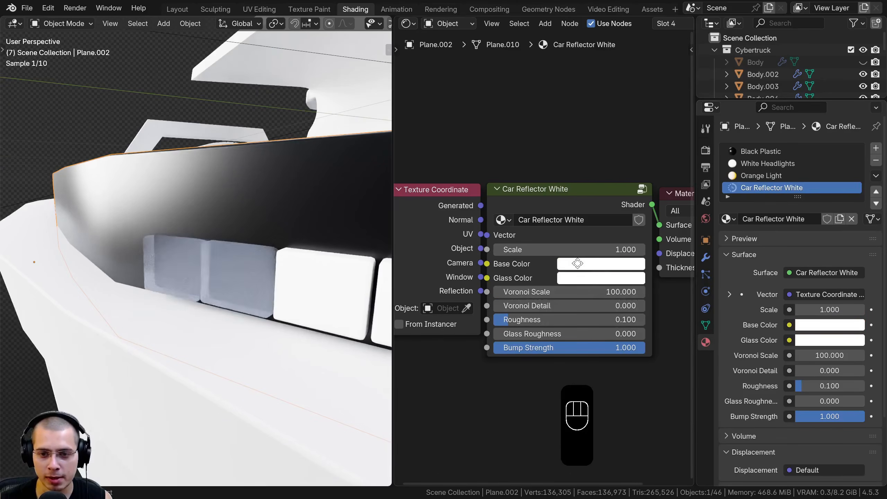
scroll(590, 266, up, 1)
click(582, 264)
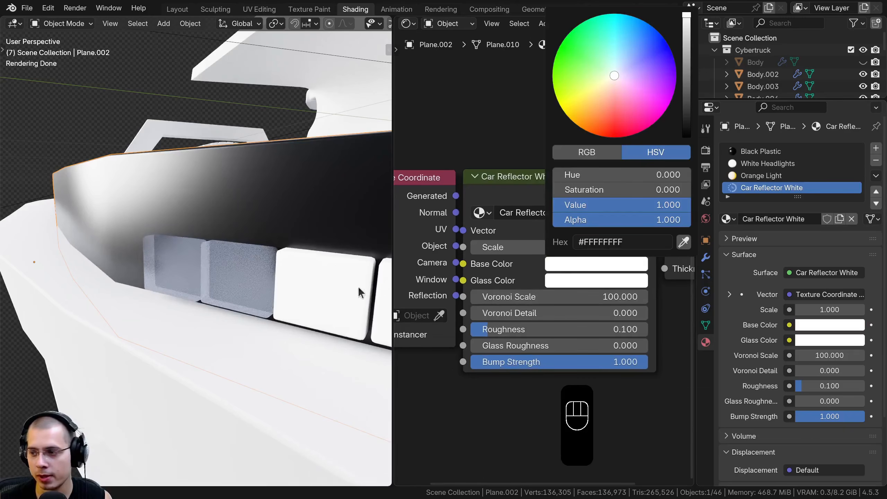
Unwrap the two selected reflector blocks with Smart UV Project at its default settings and return to Object Mode.
middle_drag(251, 309, 261, 290)
shift+middle_drag(262, 290, 247, 220)
scroll(234, 264, down, 2)
key(Tab)
key(u)
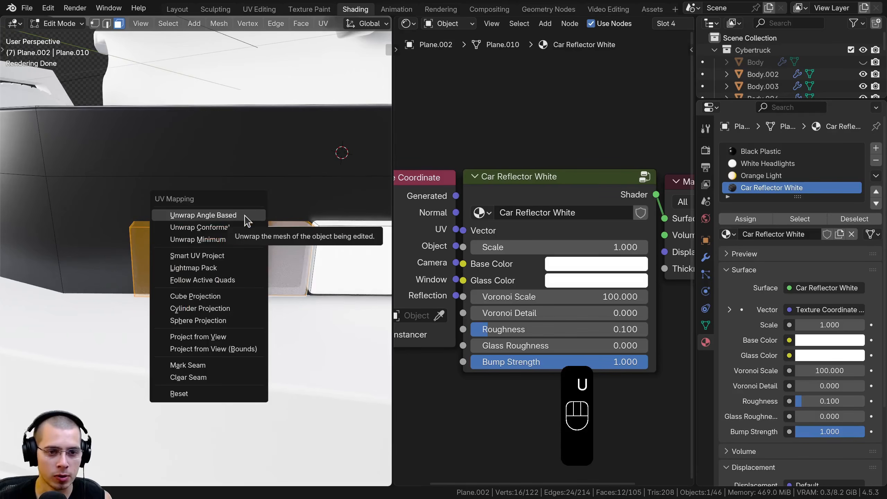
click(226, 257)
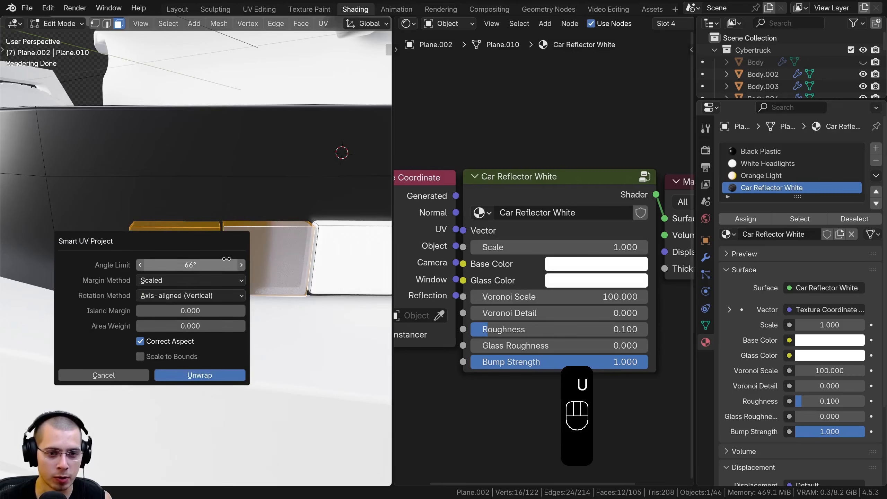
click(200, 375)
middle_drag(222, 303, 131, 246)
scroll(192, 236, up, 3)
key(Tab)
scroll(130, 246, up, 2)
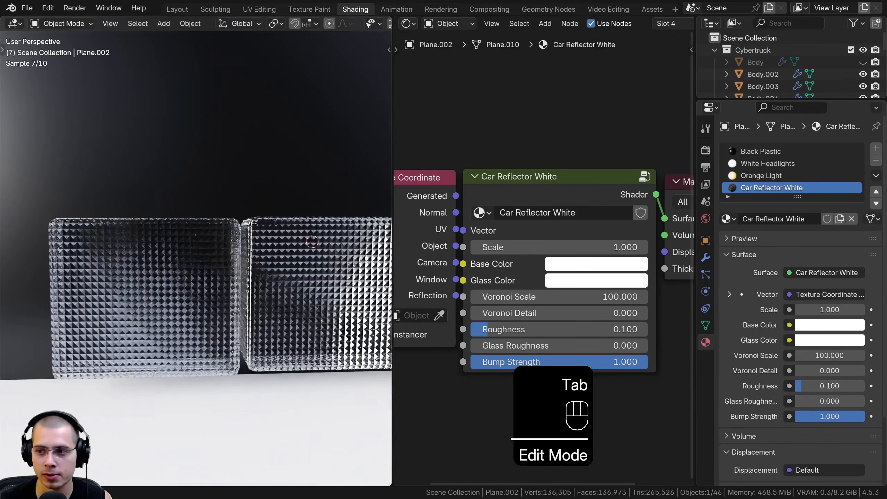
Set the Scale of the Car Reflector White node group to 1.300 and check the reflectors on the truck.
shift+drag(568, 243, 605, 243)
scroll(293, 299, down, 6)
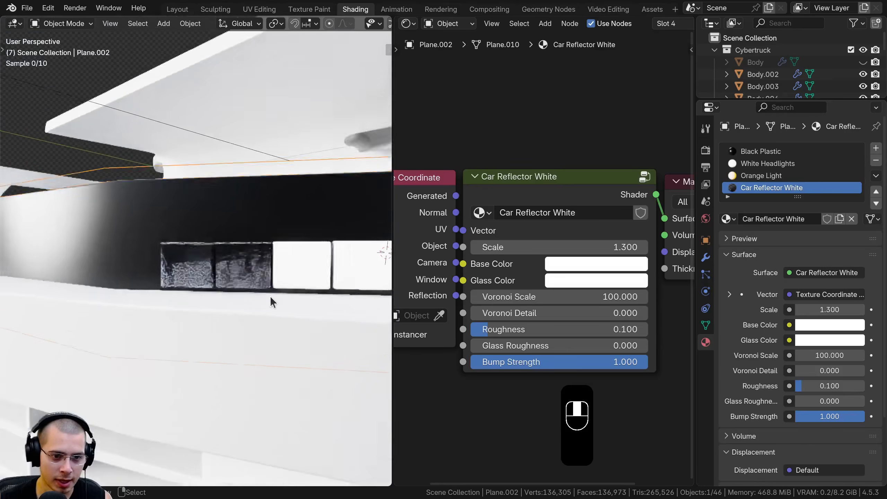
middle_drag(139, 294, 254, 363)
scroll(238, 291, up, 7)
scroll(254, 362, down, 6)
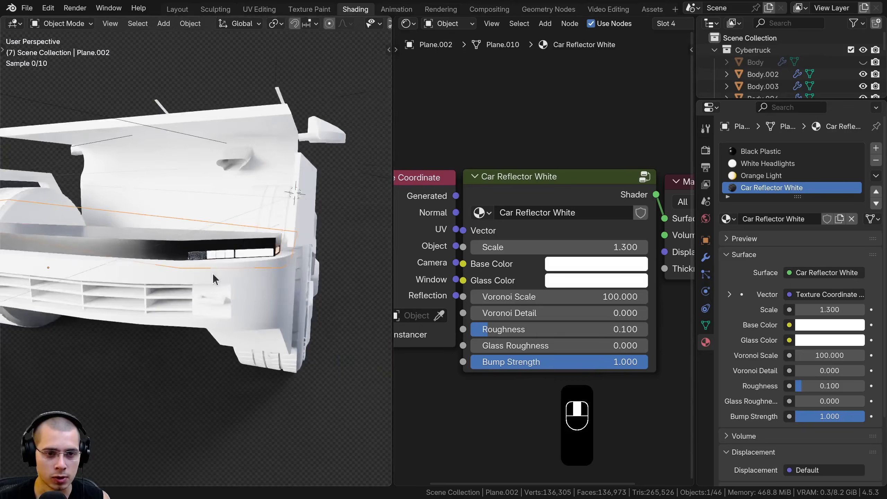
Hide the front light bar.
key(g)
right_click(216, 136)
key(h)
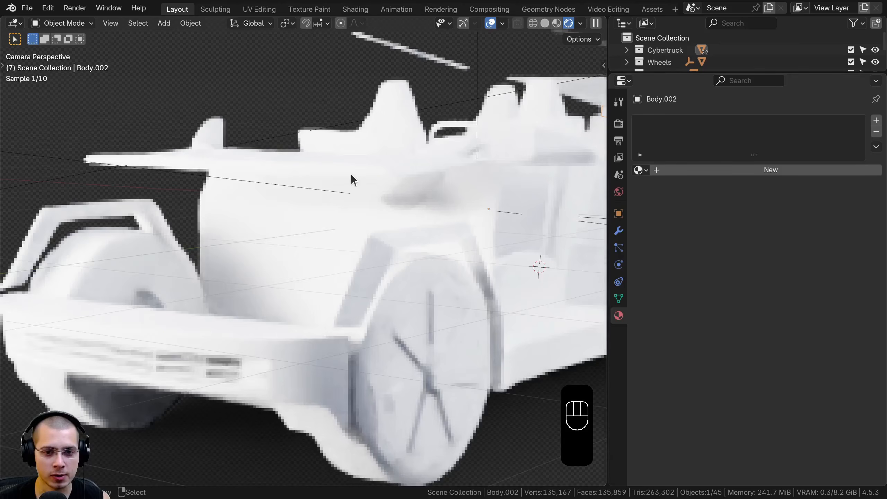
Frame the strip above the tailgate in solid shading, examine the truck's rear from several angles and clear the selection.
key(KP_Decimal)
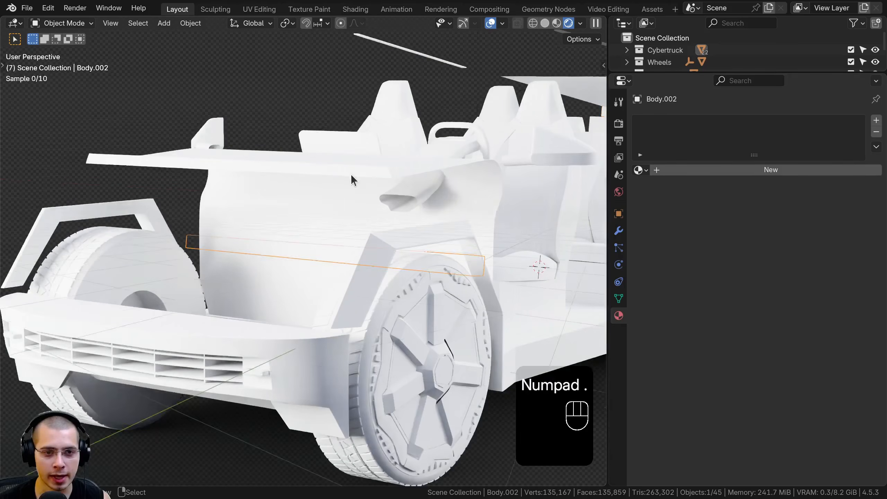
key(z)
shift+middle_drag(264, 242, 354, 223)
scroll(263, 189, up, 2)
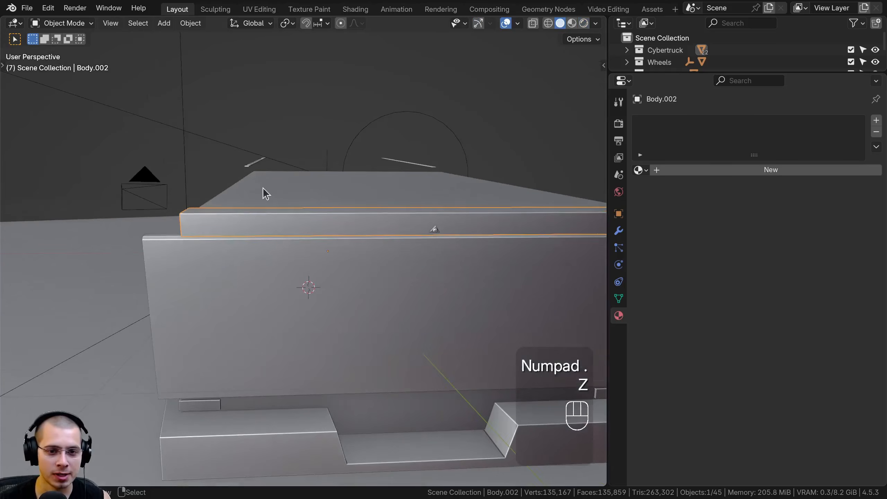
middle_drag(263, 189, 290, 172)
shift+middle_drag(290, 173, 278, 202)
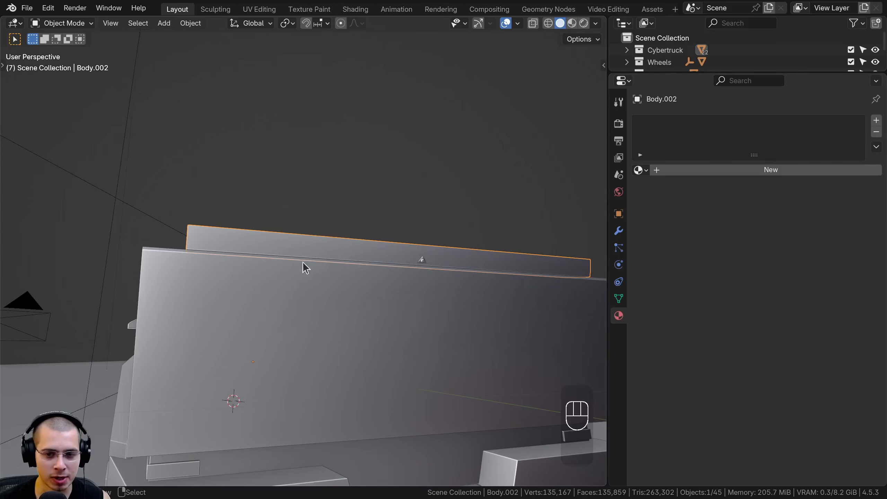
middle_drag(303, 262, 363, 281)
shift+middle_drag(364, 281, 341, 234)
middle_drag(301, 235, 265, 205)
middle_drag(310, 256, 341, 253)
scroll(452, 244, down, 1)
shift+middle_drag(452, 244, 461, 238)
middle_drag(402, 244, 434, 253)
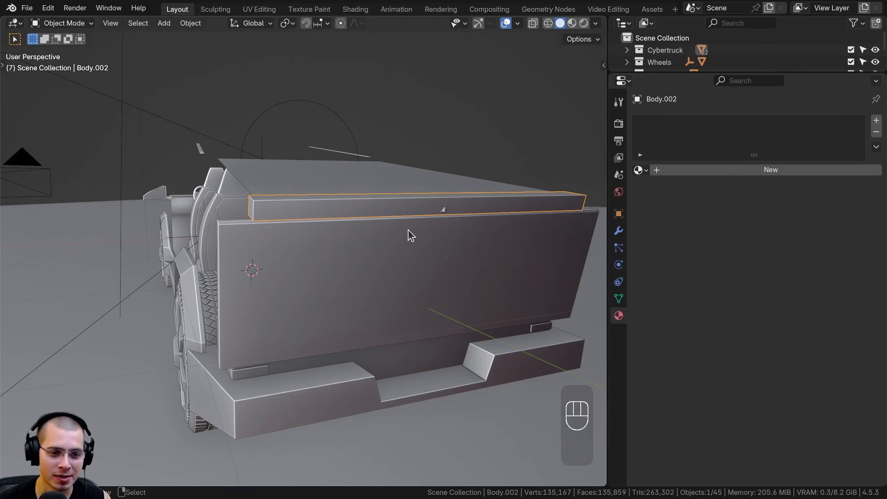
middle_drag(408, 230, 385, 255)
scroll(384, 253, up, 2)
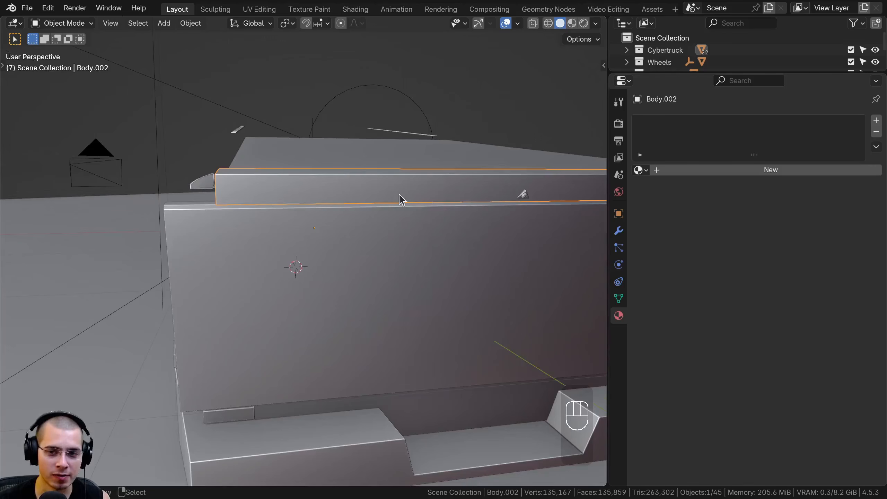
shift+middle_drag(387, 211, 404, 229)
shift+middle_drag(316, 211, 356, 163)
key(a)
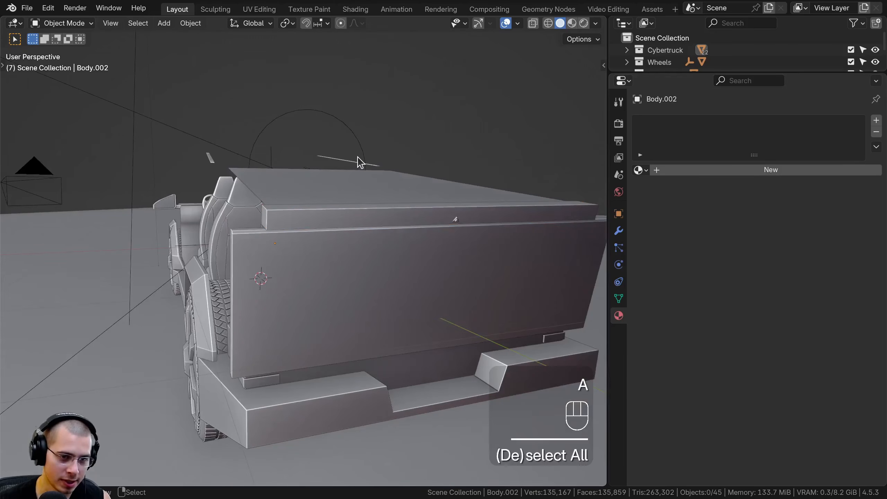
Unhide all hidden truck parts and move them to a new collection named "Finished".
key(alt+h)
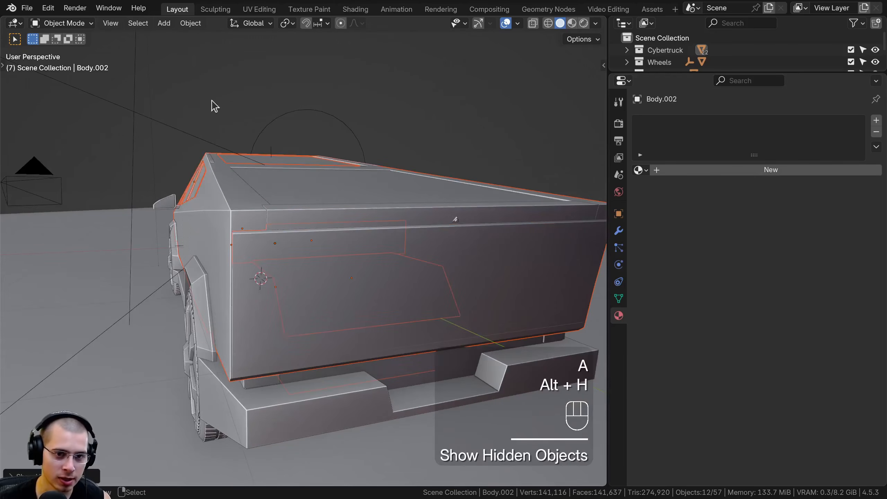
shift+middle_drag(204, 156, 283, 168)
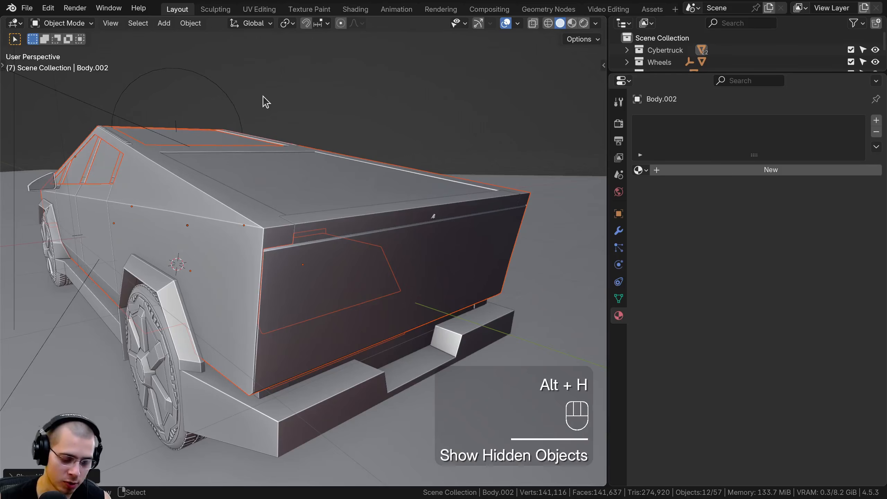
key(m)
click(229, 98)
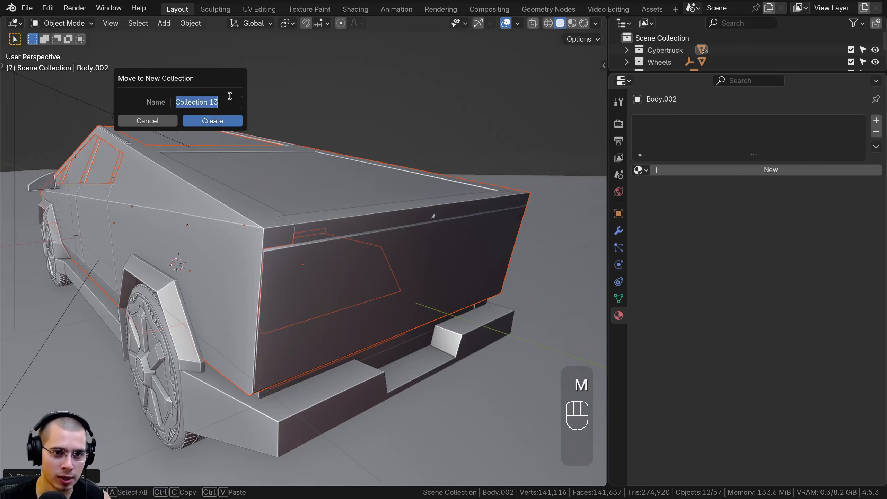
text(Finished)
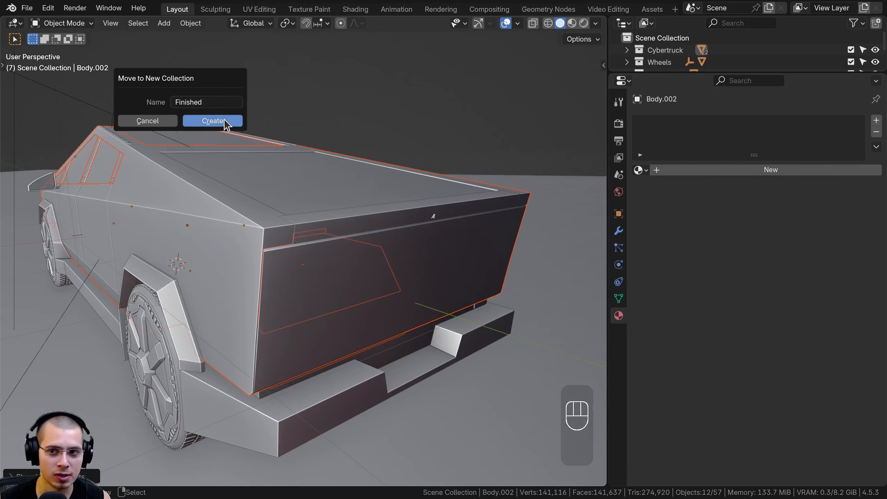
click(213, 121)
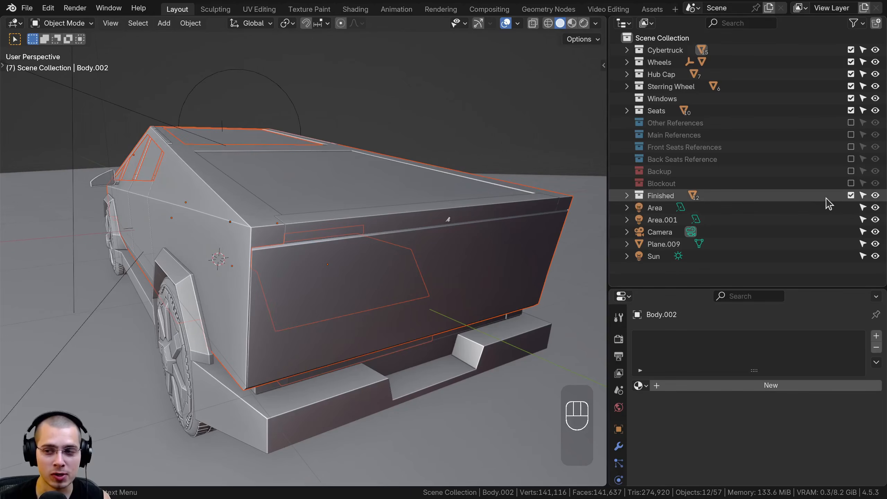
Switch the Finished collection off and back on to check its contents, and make it the active collection.
click(851, 195)
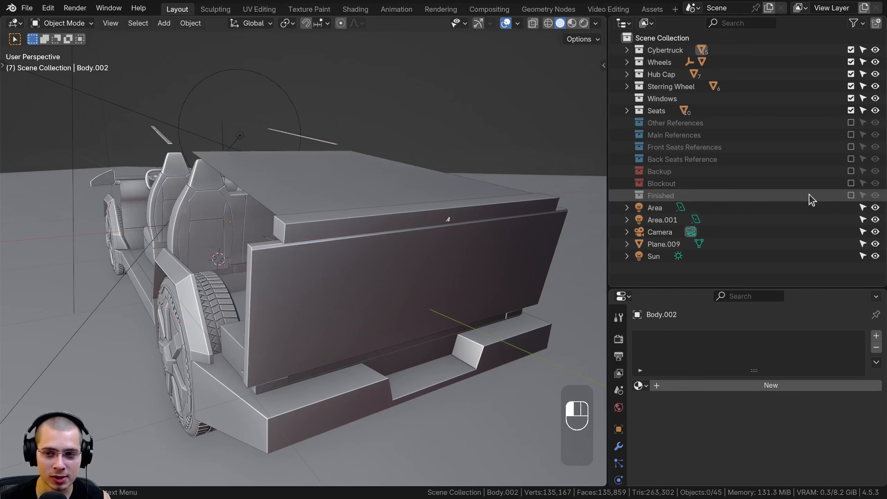
click(851, 196)
click(638, 197)
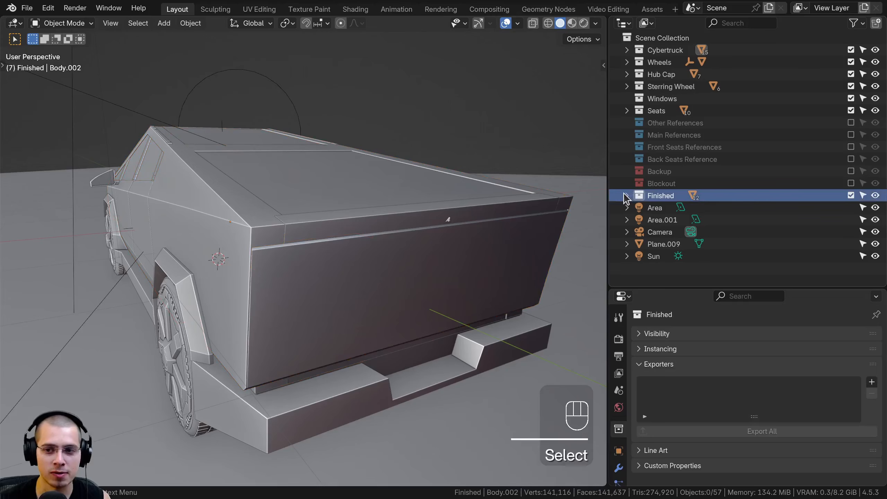
View the truck from behind in wireframe with the Main References collection enabled, and widen the viewport.
middle_drag(458, 198, 400, 239)
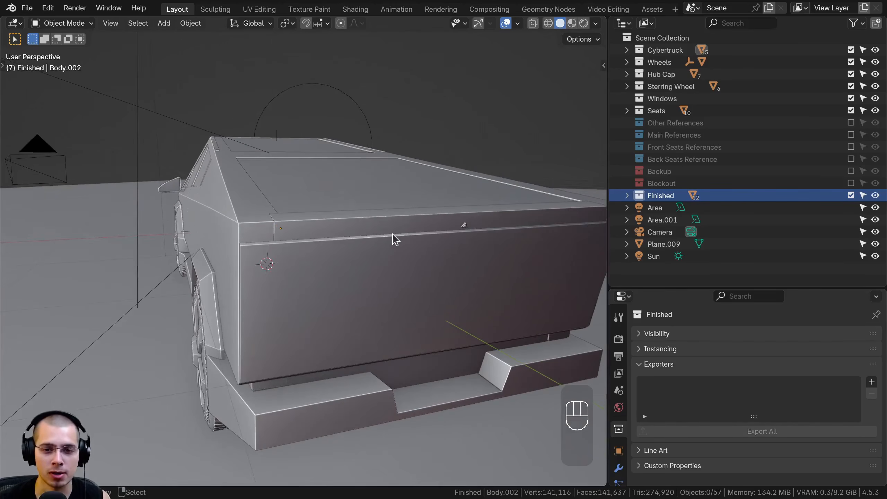
key(ctrl+KP_7)
key(ctrl+KP_1)
key(ctrl+KP_1)
key(z)
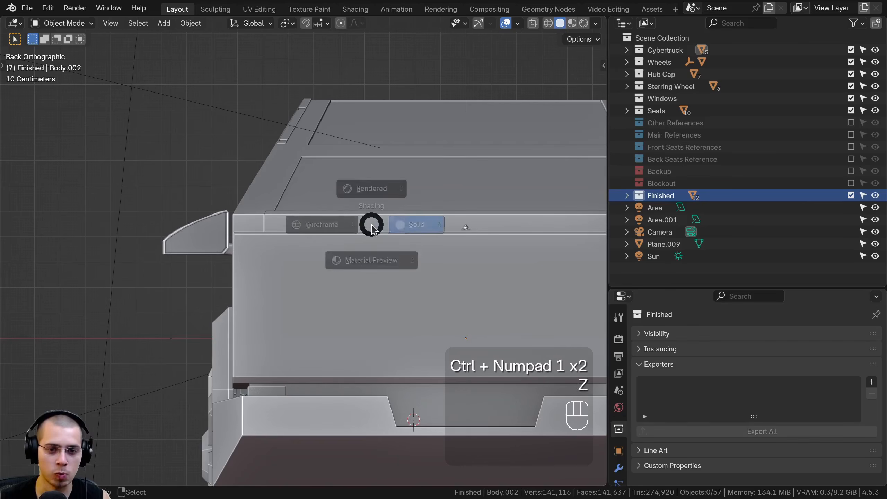
click(172, 228)
drag(607, 228, 675, 227)
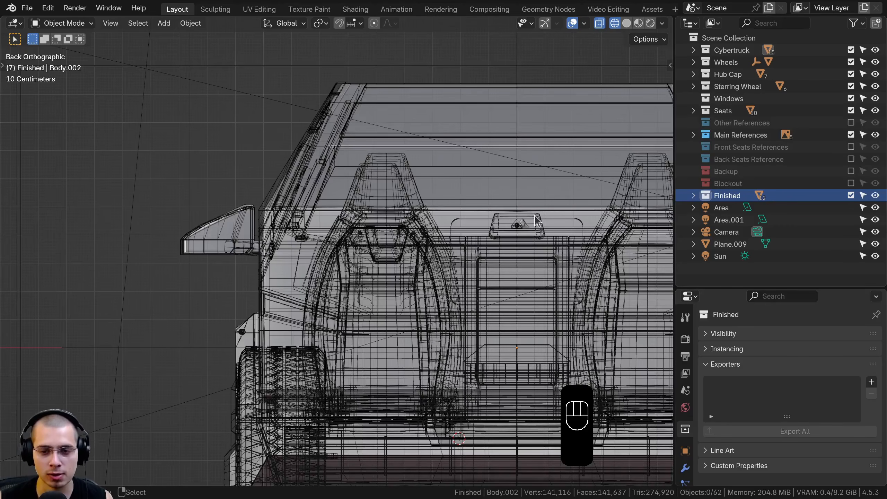
Hide the seats and other overlapping parts and examine the light strip outlines above the tailgate.
scroll(538, 220, down, 2)
click(313, 176)
key(h)
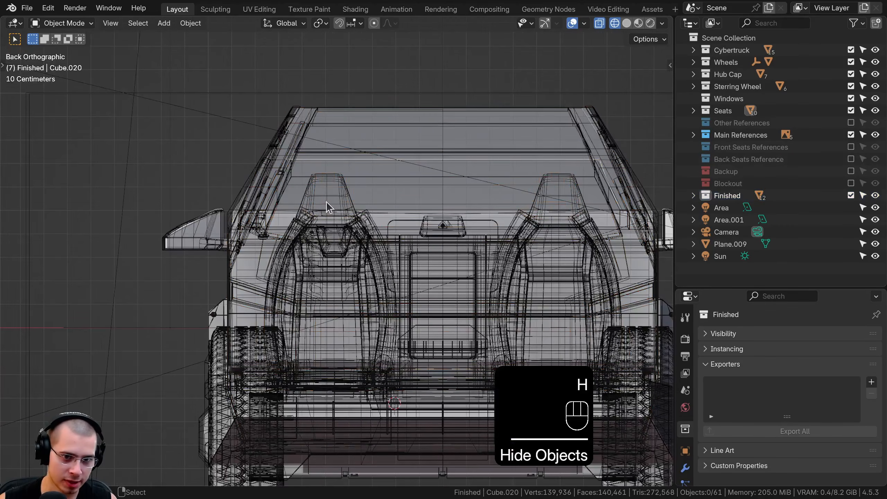
click(326, 202)
key(h)
click(315, 223)
key(h)
click(311, 190)
drag(244, 187, 331, 262)
key(h)
shift+middle_drag(361, 254, 364, 254)
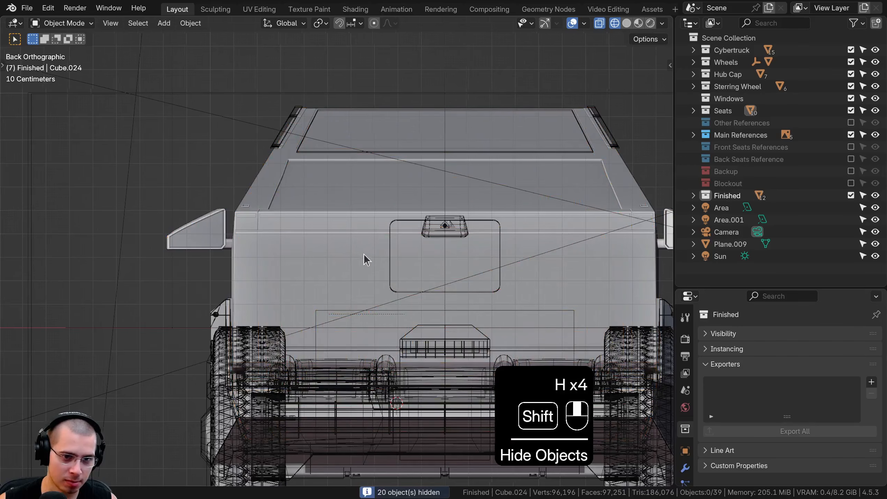
scroll(276, 235, up, 6)
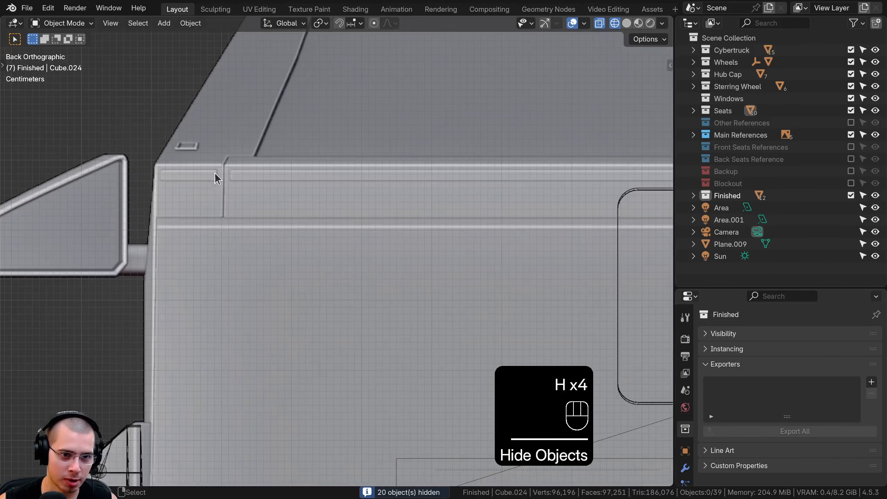
shift+middle_drag(309, 180, 261, 202)
scroll(301, 203, down, 3)
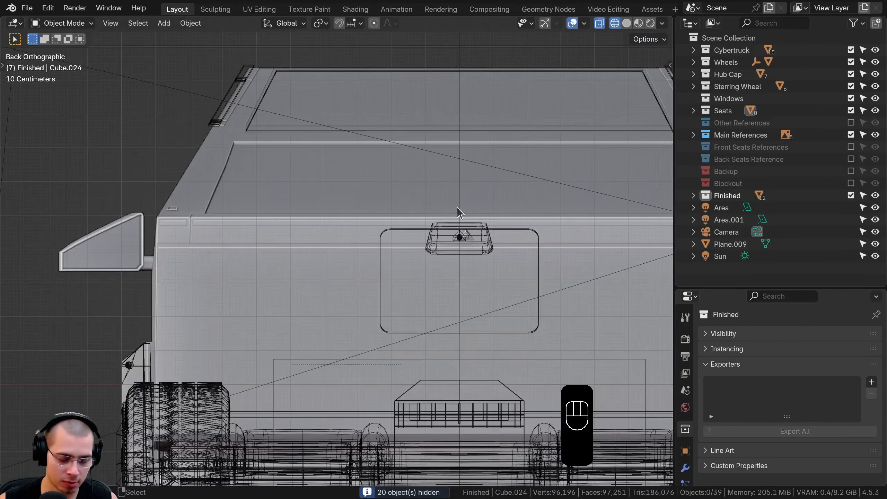
Unhide all objects, return to solid shading and clear the selection.
key(alt+h)
key(z)
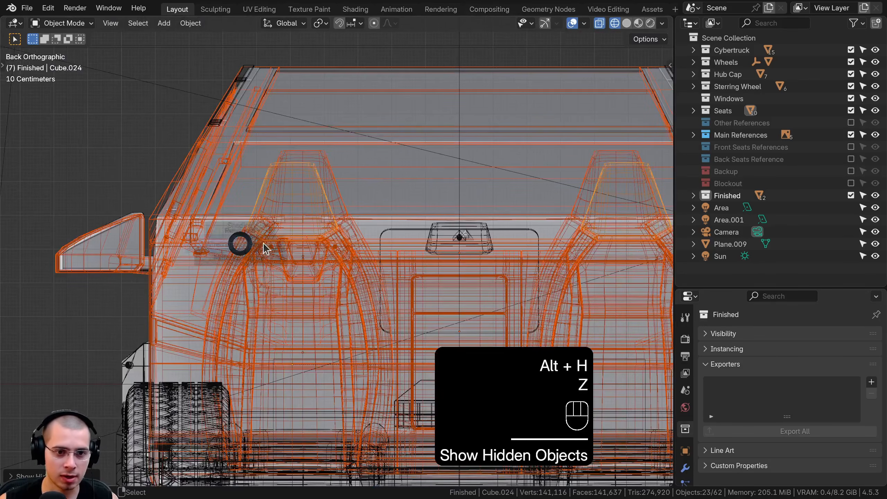
click(374, 247)
middle_drag(373, 247, 347, 113)
key(a)
key(a)
Add a cube, reset its location and move it to the rear of the truck.
key(shift+a)
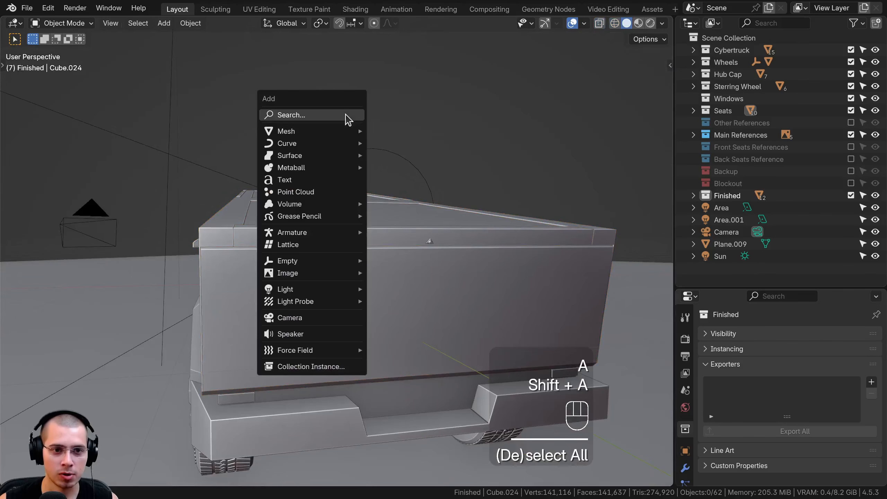
mouse_move(337, 133)
click(398, 143)
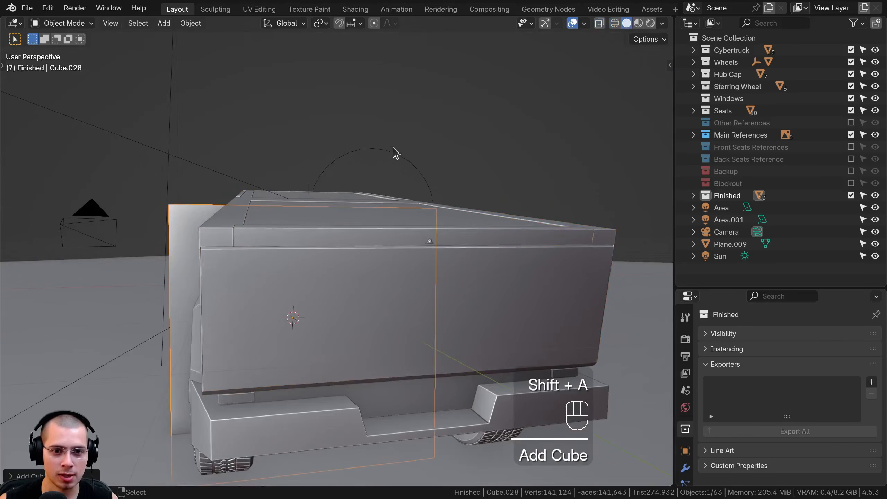
middle_drag(394, 151, 257, 192)
key(alt+g)
key(g)
click(487, 212)
scroll(490, 223, down, 4)
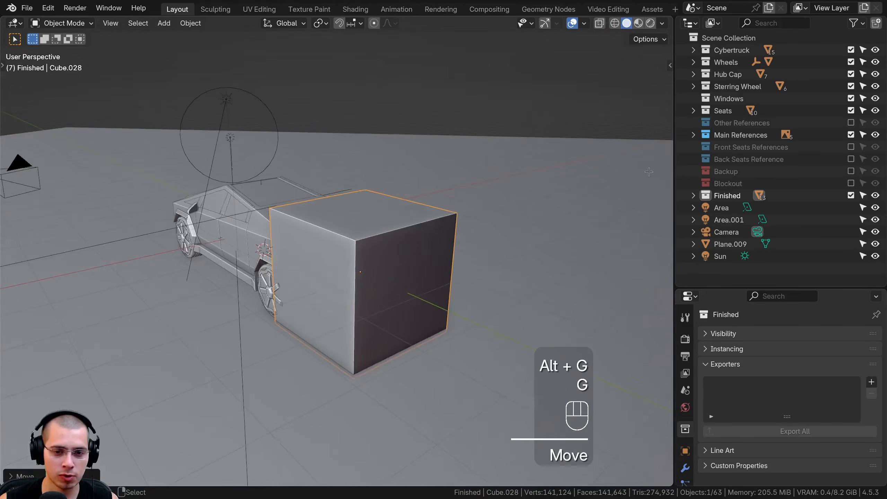
Scale the cube's mesh down to a small block and raise it about 455 mm along Z to the strip above the tailgate.
key(Tab)
key(s)
click(512, 262)
scroll(512, 262, up, 5)
key(s)
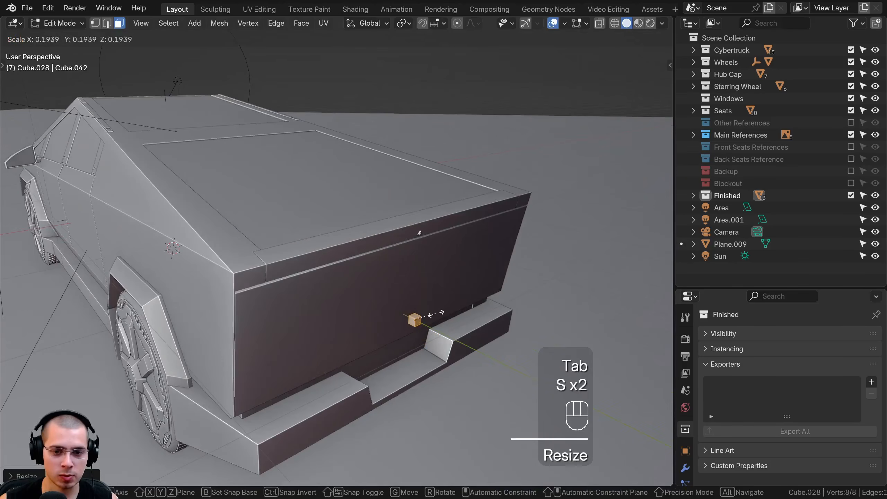
click(435, 313)
key(Tab)
key(g)
key(z)
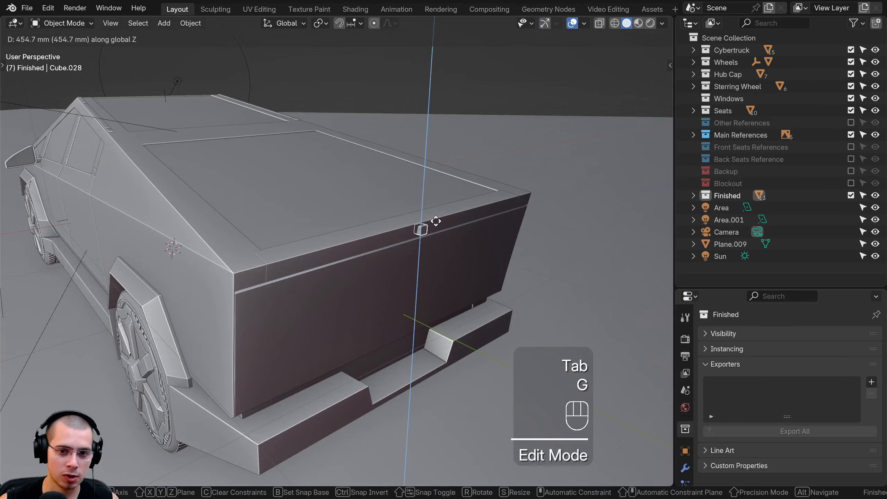
click(436, 220)
Resize the block's mesh in the right-side wireframe view and rotate it to match the slope of the rear panel.
key(KP_3)
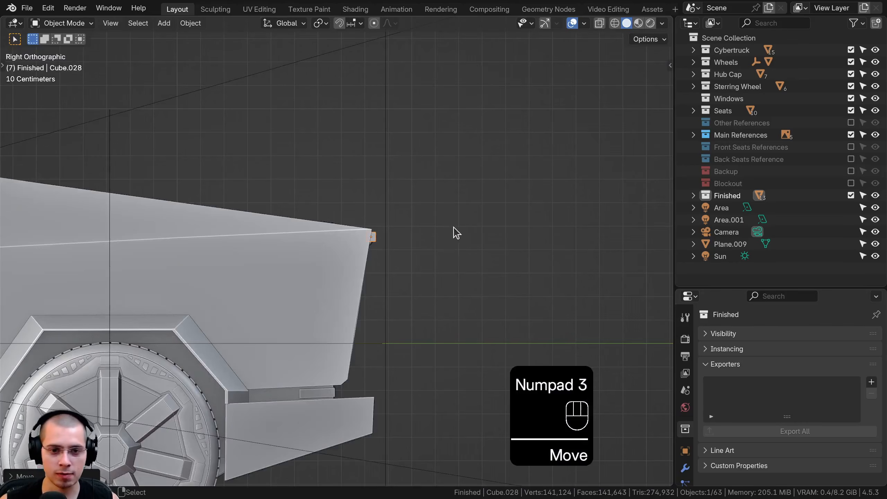
key(z)
scroll(300, 224, up, 10)
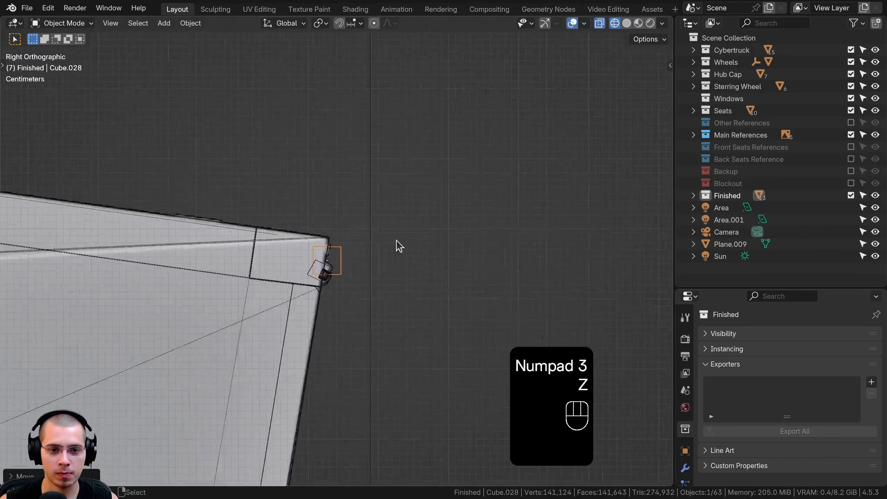
key(Tab)
key(s)
click(392, 223)
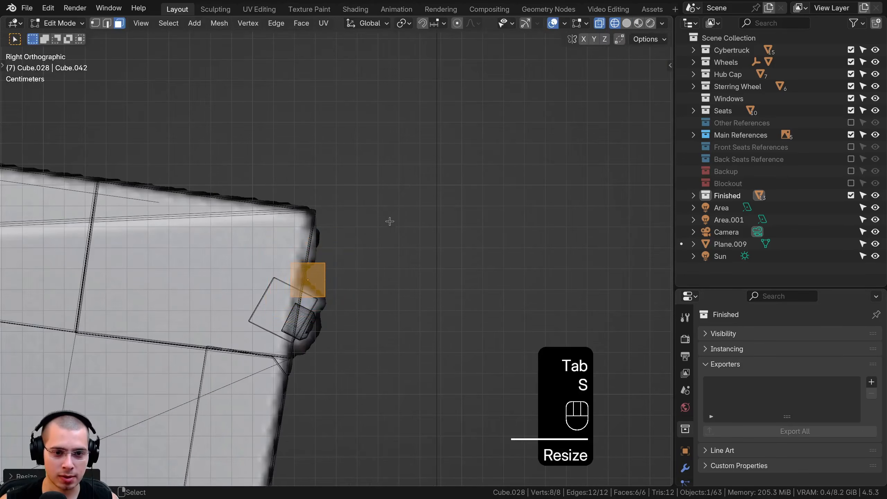
key(r)
click(397, 244)
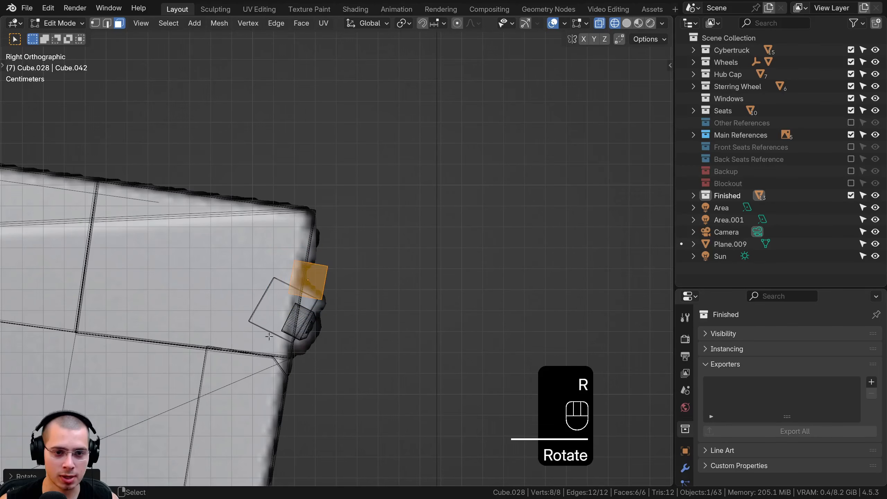
Move the tilted block into the rear panel so that only its outer face sits just past the surface.
shift+middle_drag(355, 284, 358, 281)
scroll(378, 275, up, 2)
key(g)
click(367, 270)
key(Tab)
key(g)
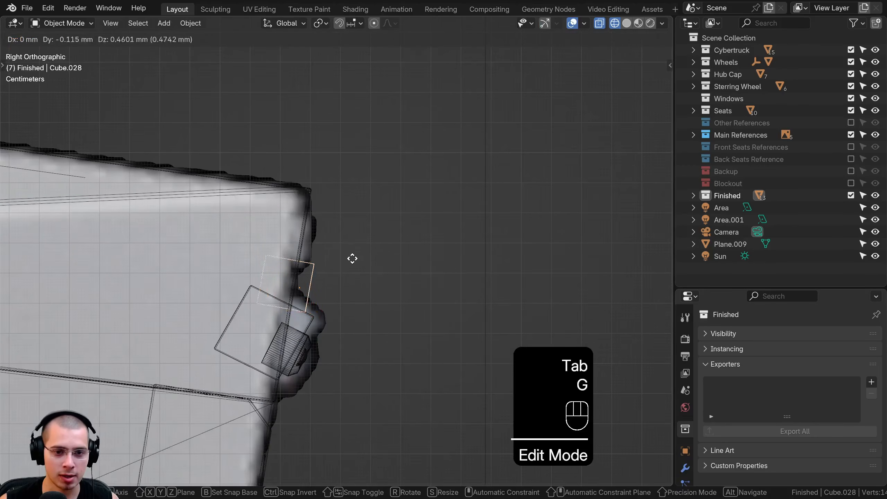
click(354, 260)
Stretch the block along X from the back view into a thin bar spanning the center section above the tailgate.
key(Tab)
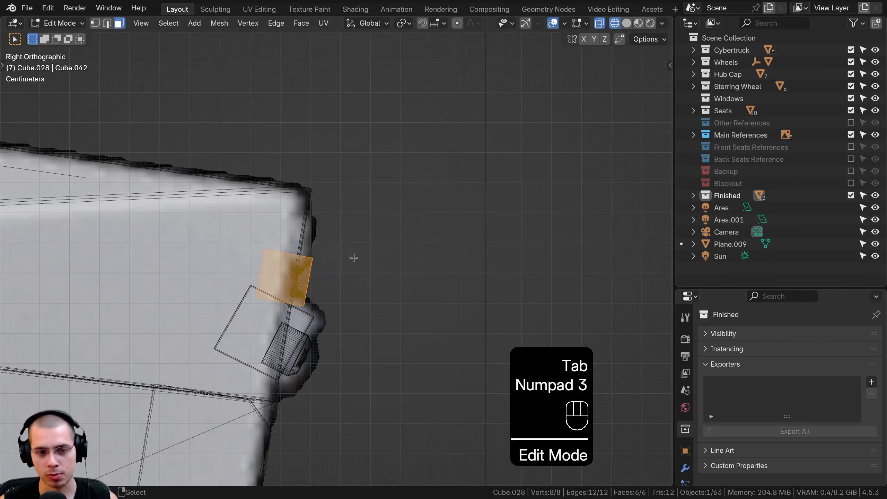
key(ctrl+KP_1)
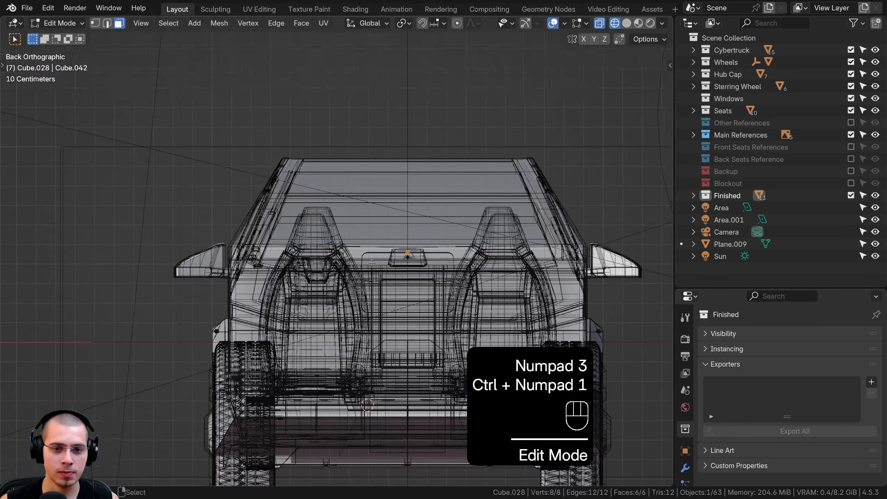
key(s)
key(x)
click(240, 222)
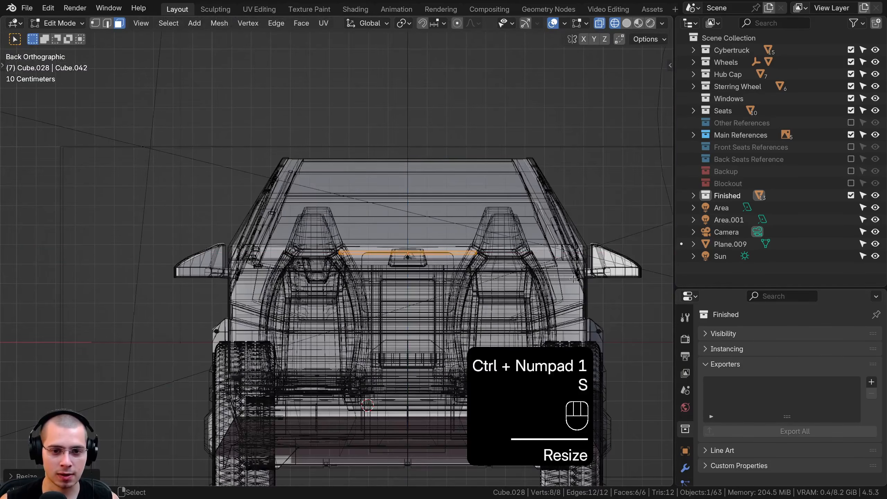
key(s)
key(x)
click(187, 243)
key(z)
click(276, 244)
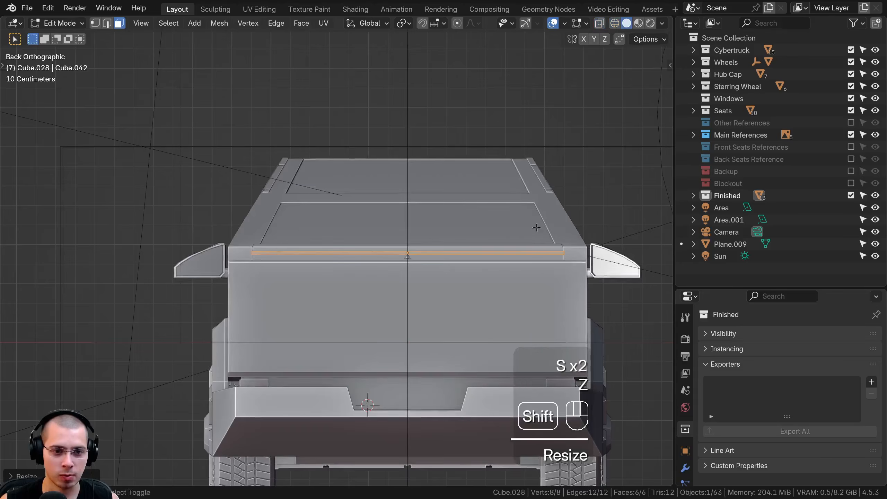
Scale the light bar's mesh along Z and shift it vertically within the strip above the tailgate.
shift+middle_drag(258, 244, 277, 242)
scroll(277, 242, up, 4)
key(s)
key(z)
click(367, 159)
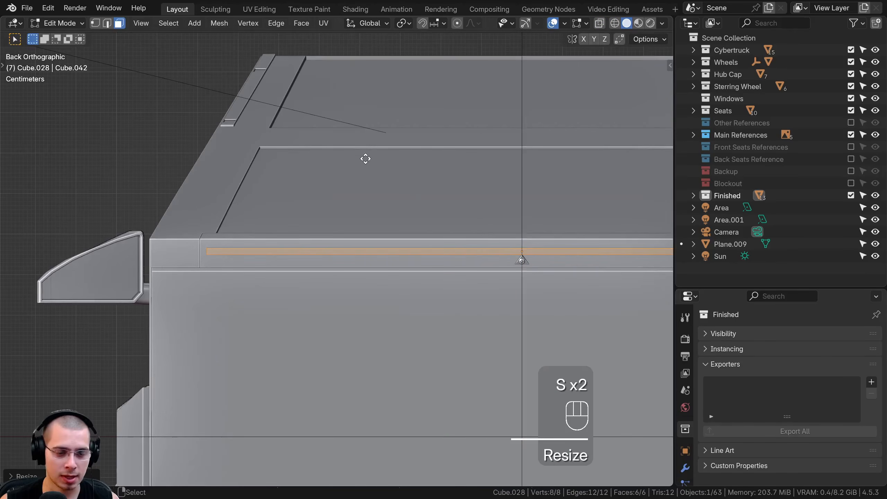
key(g)
key(z)
click(376, 107)
Duplicate the light bar's left end face and move the copy about 128 mm along X to the corner panel's outer edge.
key(1)
scroll(376, 108, down, 6)
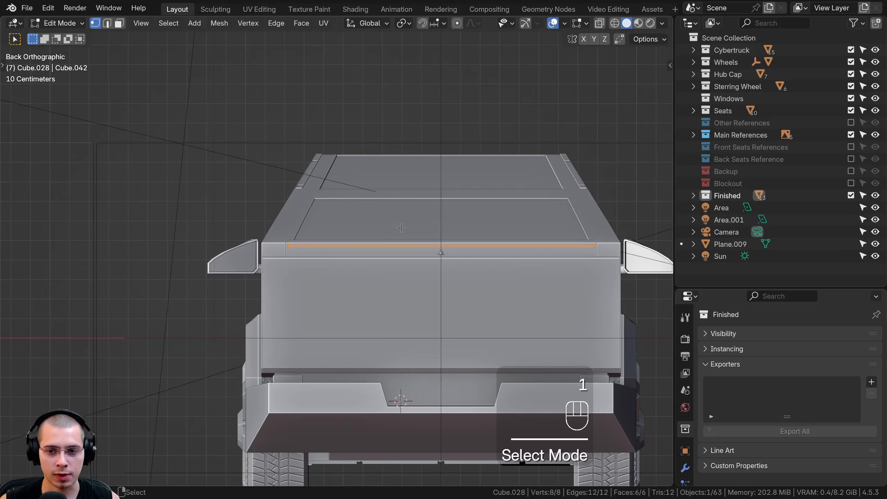
key(z)
click(241, 227)
scroll(345, 249, up, 5)
key(a)
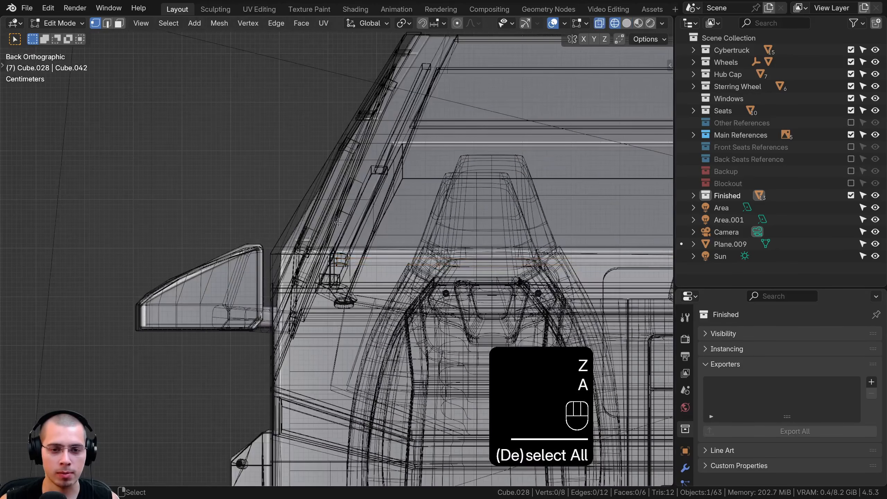
key(b)
drag(233, 177, 332, 314)
scroll(345, 254, up, 5)
scroll(345, 254, up, 3)
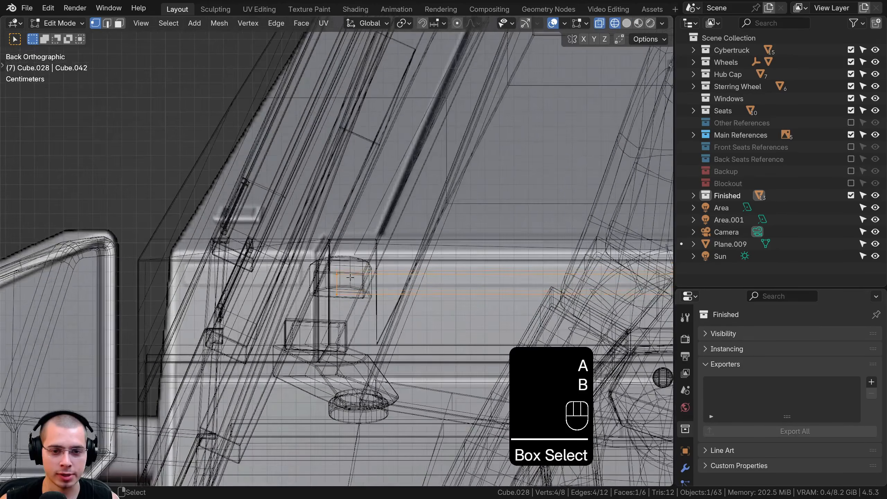
key(z)
click(487, 273)
key(shift+d)
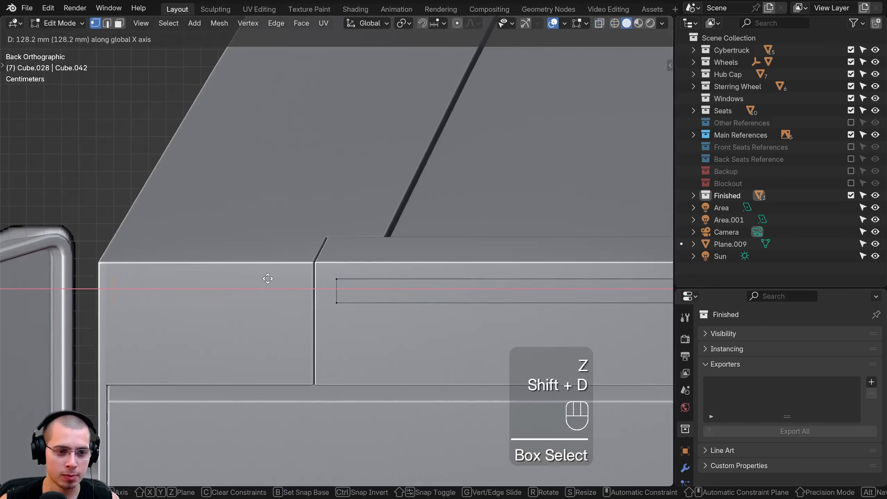
click(267, 278)
Extrude the duplicated face about 102 mm along X into a short bar and duplicate that bar onto the opposite corner panel.
key(e)
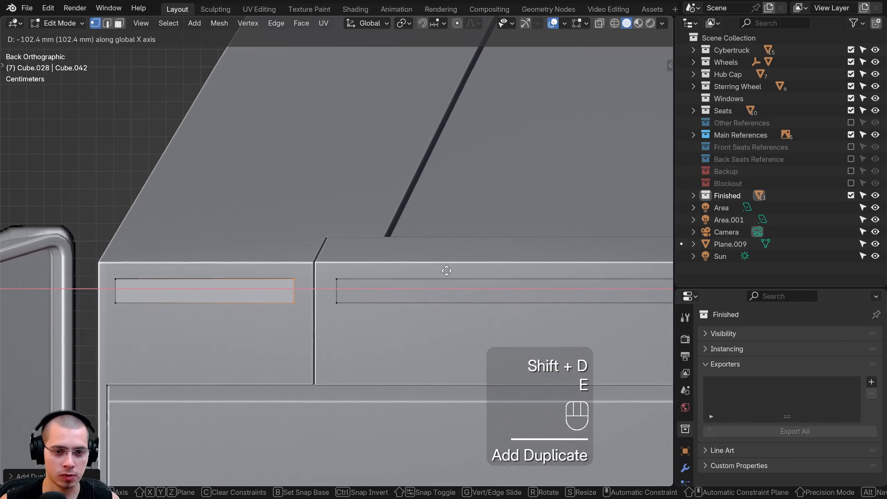
click(447, 271)
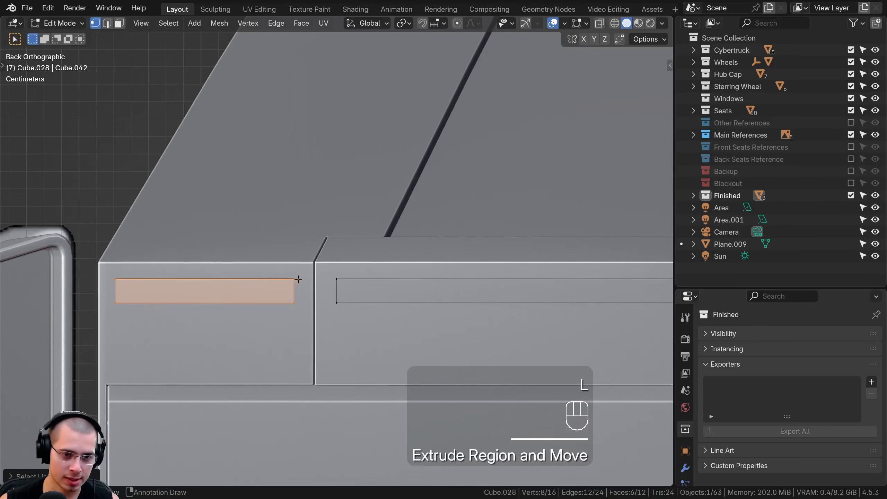
scroll(298, 279, down, 10)
key(shift+d)
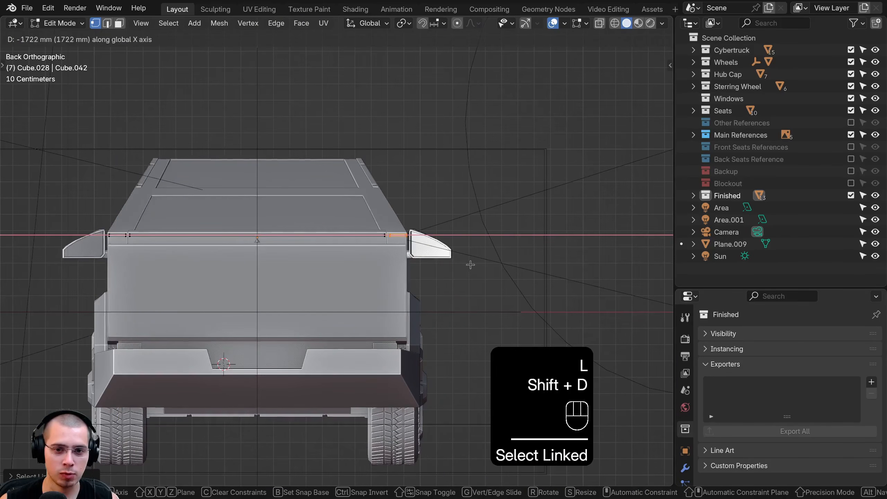
scroll(398, 250, up, 10)
key(g)
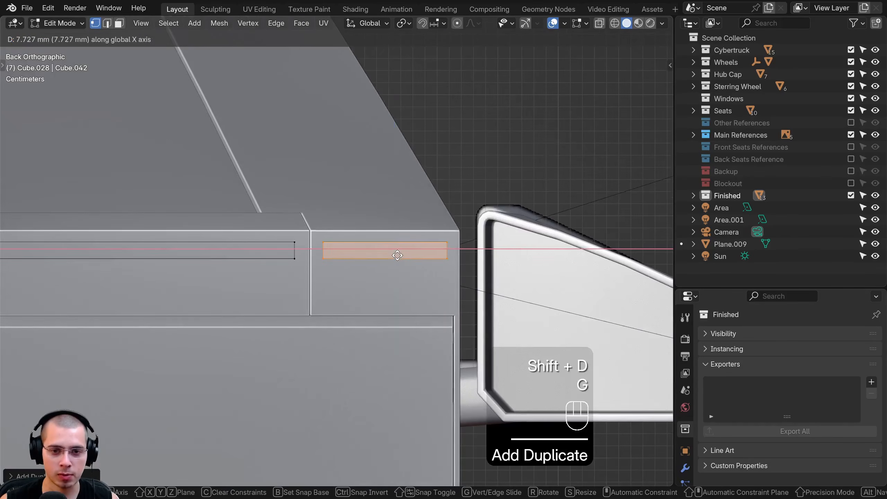
click(397, 255)
scroll(398, 266, down, 10)
Recalculate the normals of all three light bar pieces and shift them slightly relative to the rear panel's surface.
key(Tab)
middle_drag(399, 279, 434, 284)
key(Tab)
scroll(412, 287, up, 5)
key(a)
key(a)
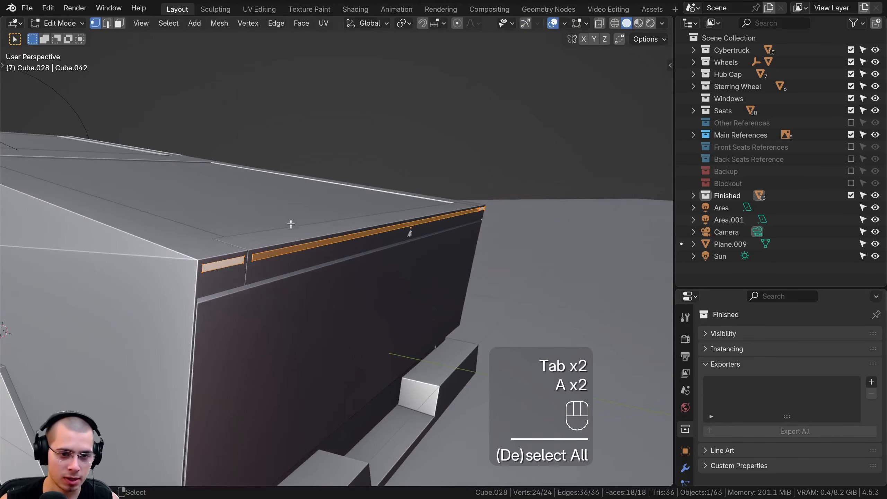
key(shift+n)
middle_drag(296, 225, 428, 245)
key(g)
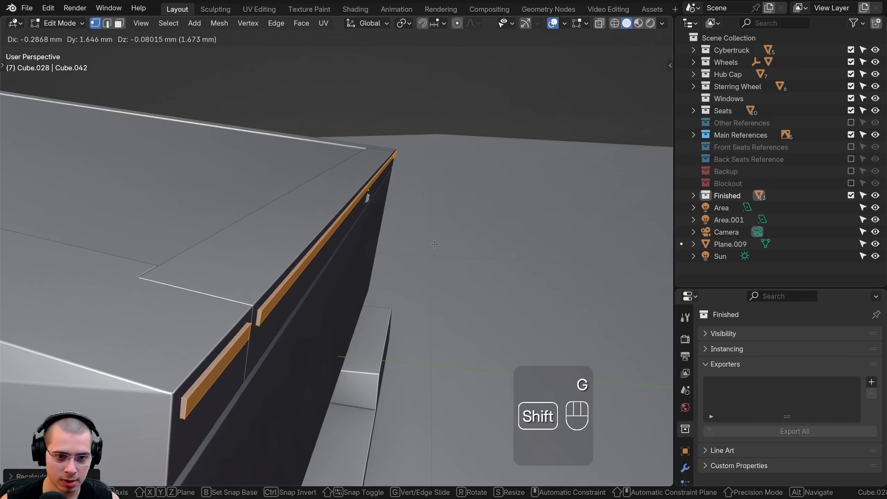
click(430, 244)
key(Tab)
shift+middle_drag(396, 244, 375, 246)
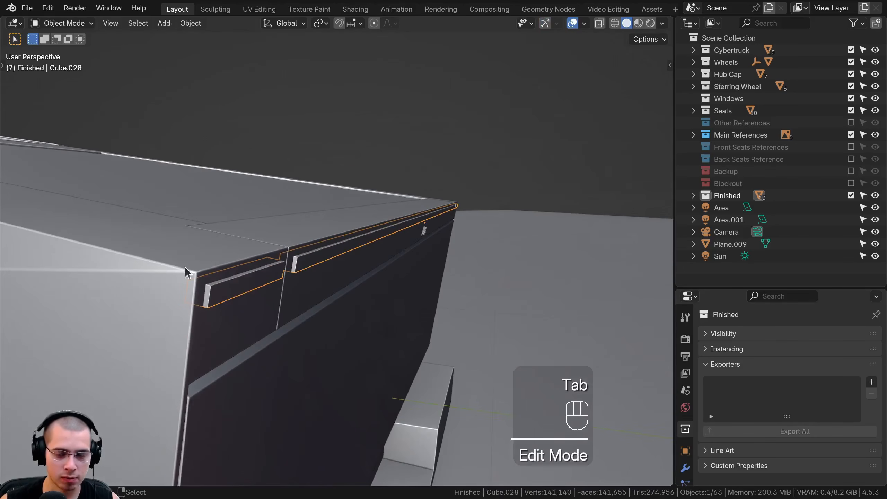
Add a Bevel modifier to the light bars with 2 segments and an amount of 1 mm.
drag(726, 287, 726, 101)
click(684, 367)
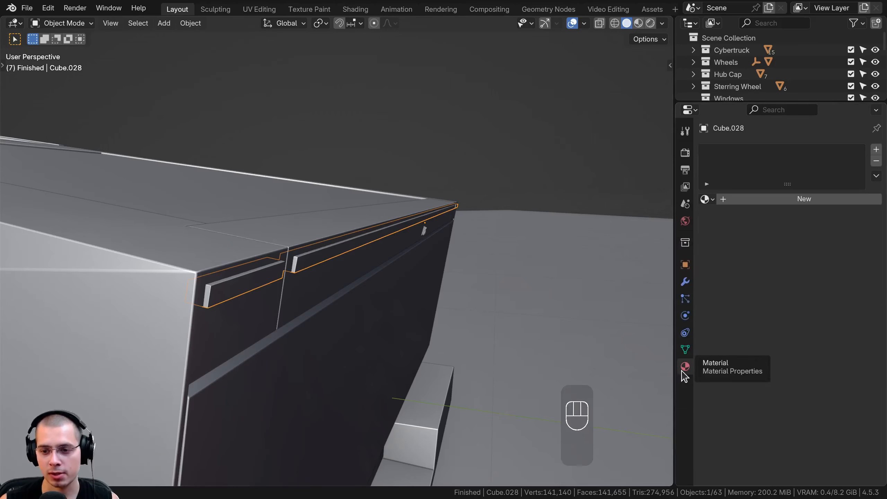
click(684, 282)
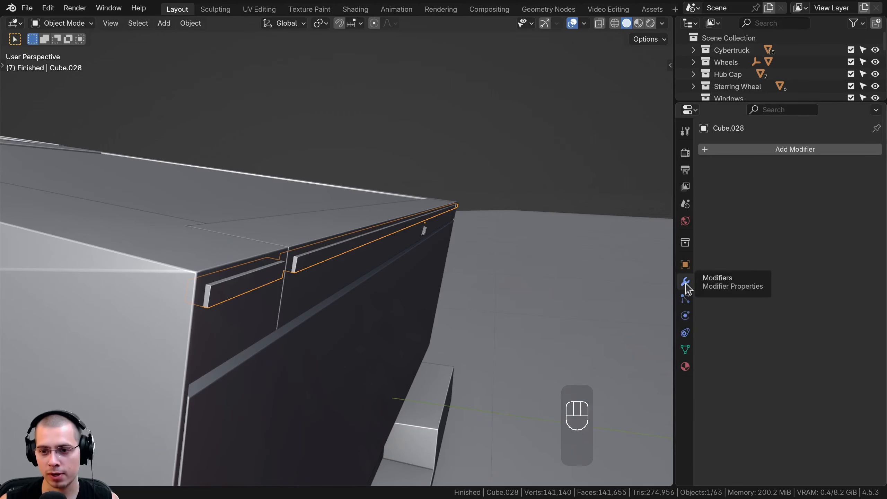
click(780, 150)
text(b)
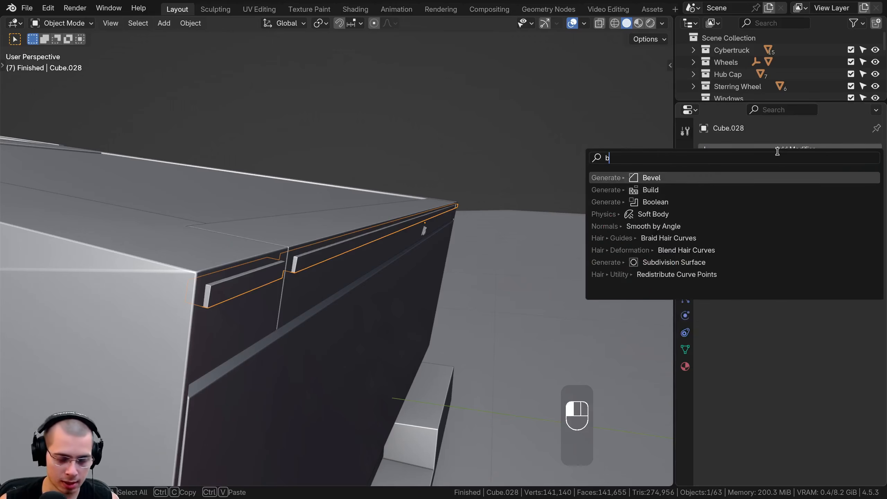
click(690, 179)
mouse_move(393, 250)
ctrl+middle_down()
mouse_move(447, 234)
mouse_move(460, 199)
mouse_move(409, 249)
ctrl+middle_up()
click(861, 254)
ctrl+middle_drag(517, 290, 664, 291)
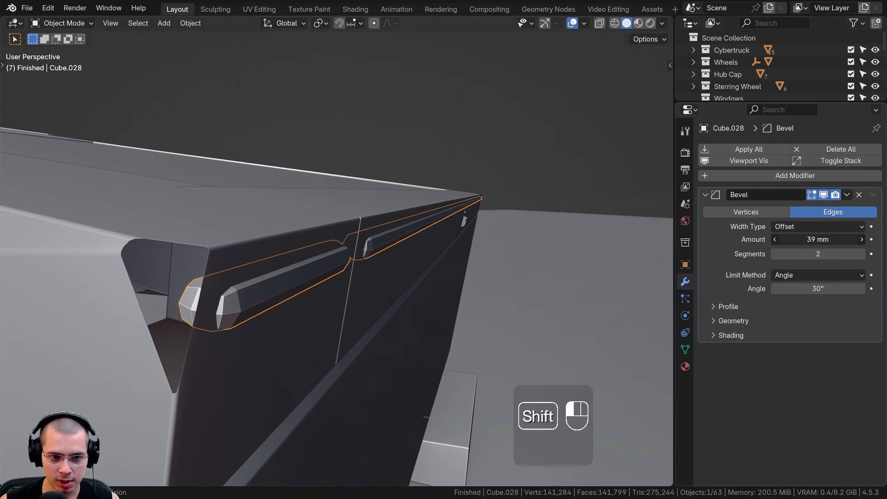
shift+drag(817, 240, 784, 240)
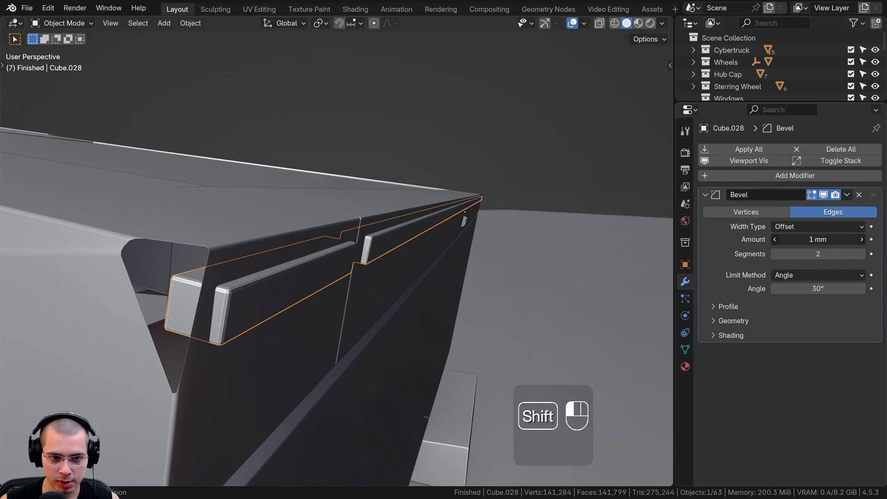
Shade the light bars smooth and add a Weighted Normal modifier to them.
key(w)
click(441, 220)
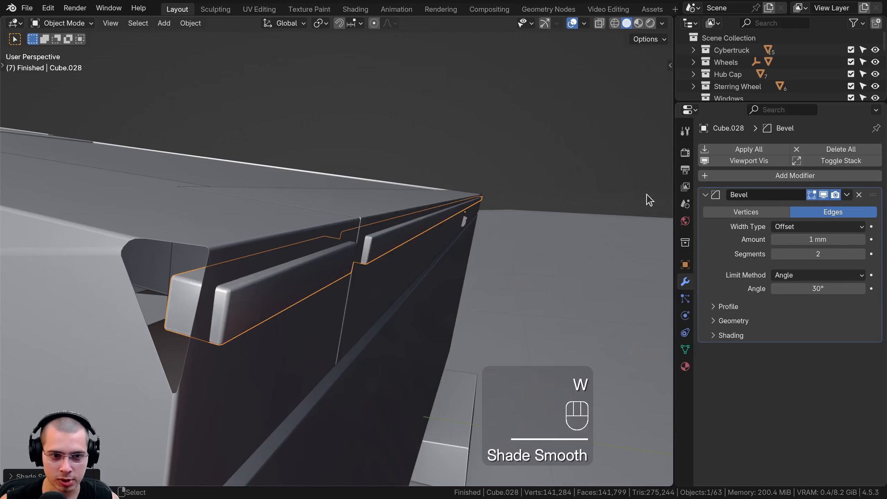
click(744, 177)
text(we)
click(641, 212)
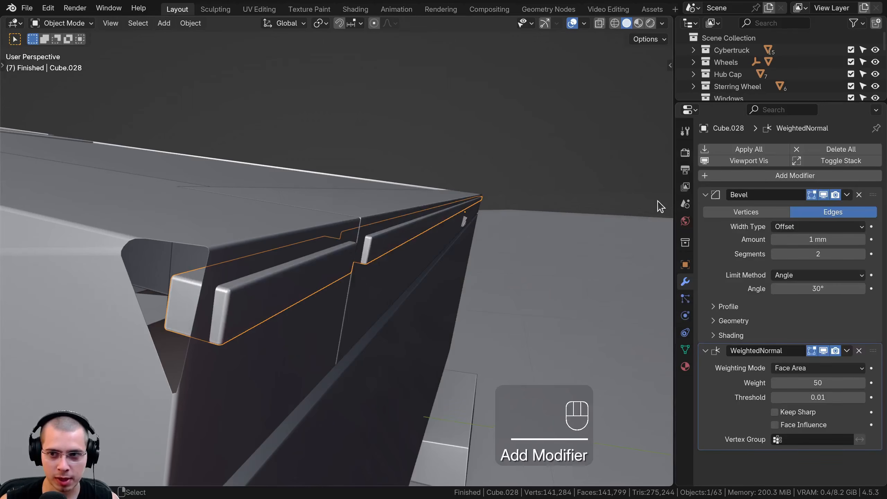
Move the sun, camera, both area lights and the ground plane into a new collection named Lights and Camera.
drag(770, 103, 714, 318)
scroll(394, 308, down, 12)
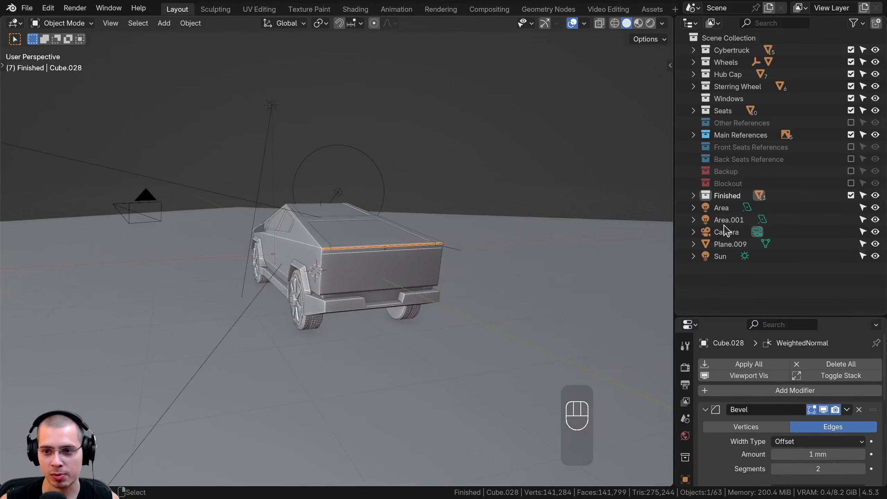
click(730, 258)
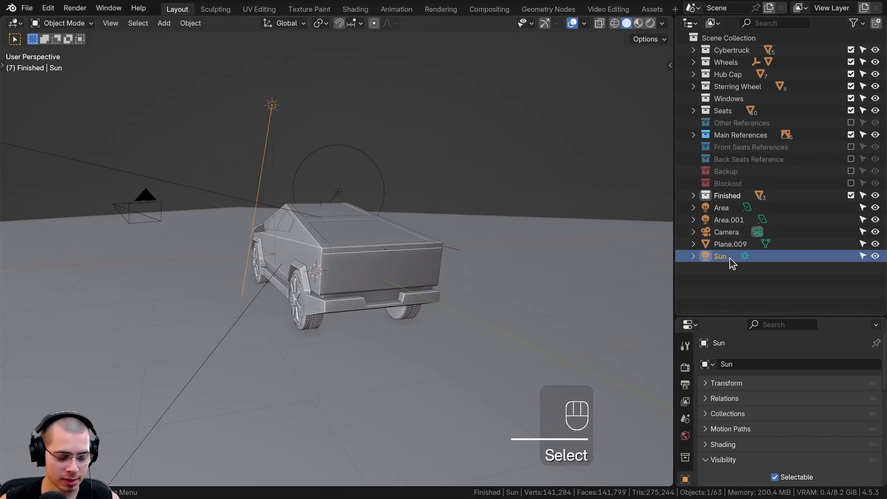
ctrl+click(726, 232)
ctrl+click(729, 220)
ctrl+click(722, 207)
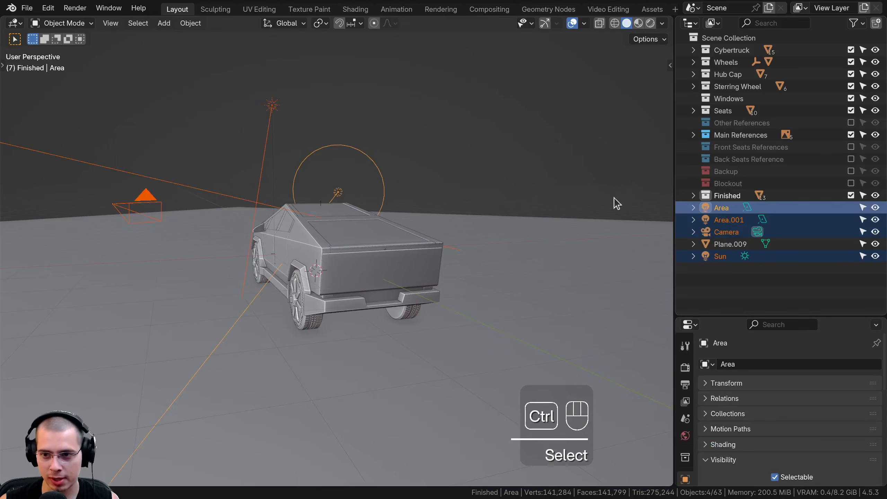
shift+click(551, 254)
middle_drag(548, 219, 392, 159)
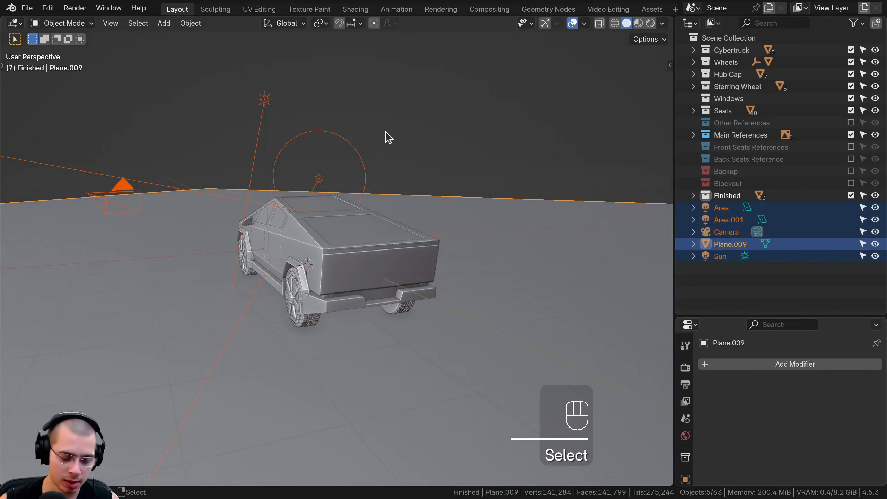
key(m)
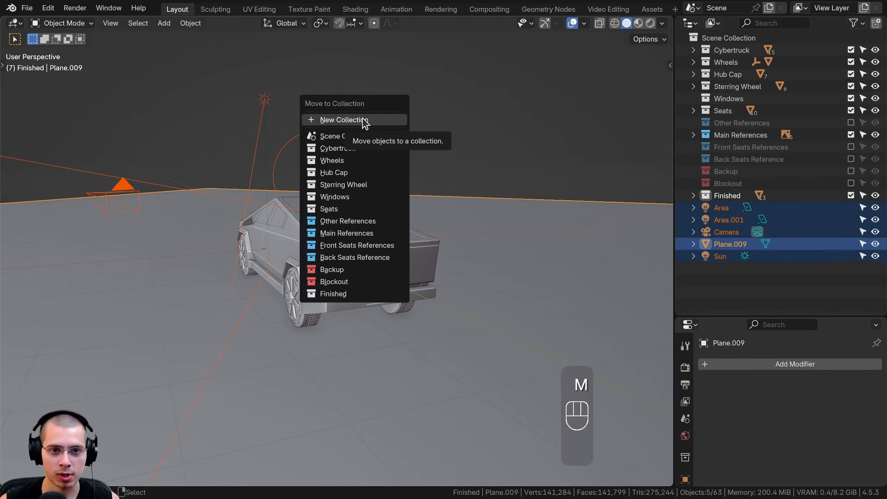
click(363, 120)
text(L)
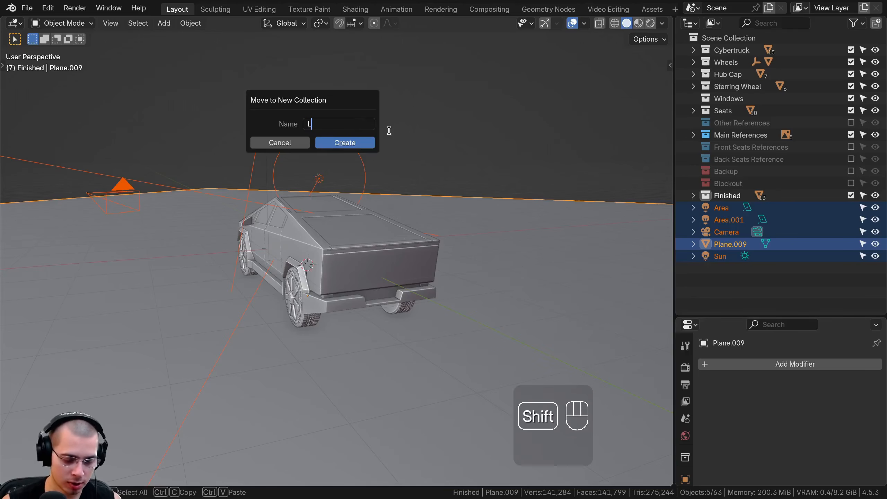
text(ights and Camera)
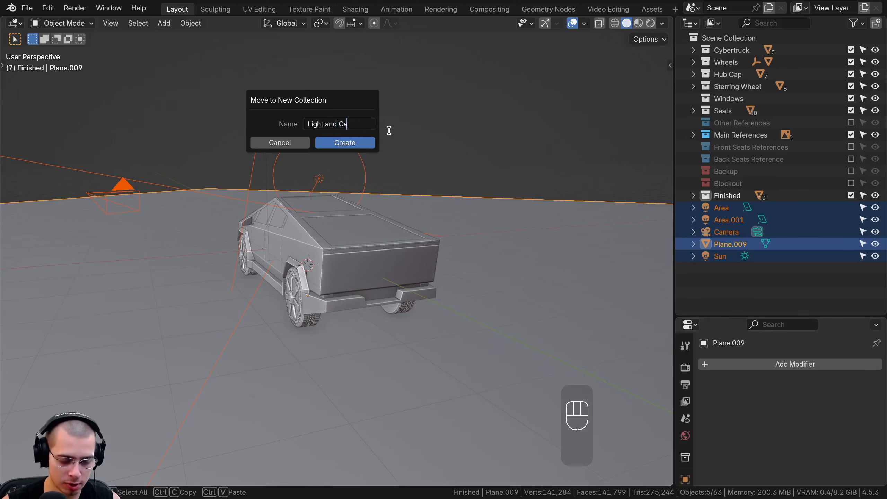
key(Left)
key(Left)
key(Left)
key(Left)
key(Left)
key(Left)
key(Left)
key(Left)
key(Left)
key(Left)
key(Left)
text(s)
click(355, 146)
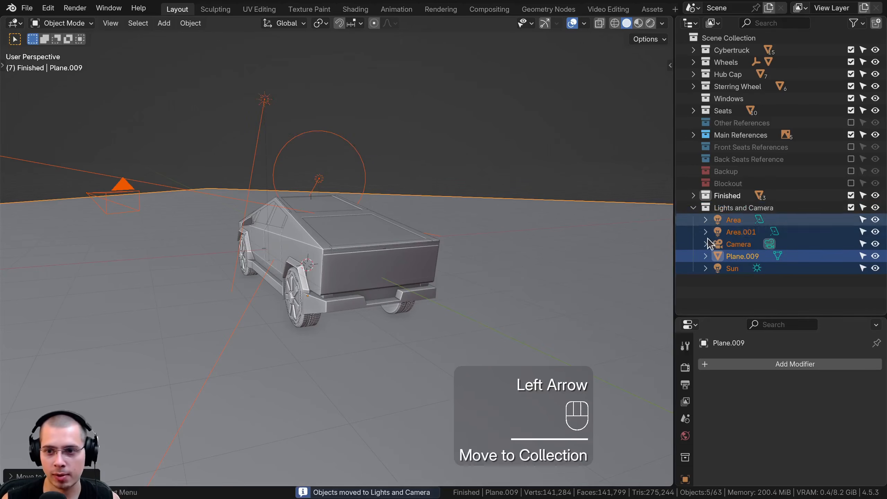
click(694, 208)
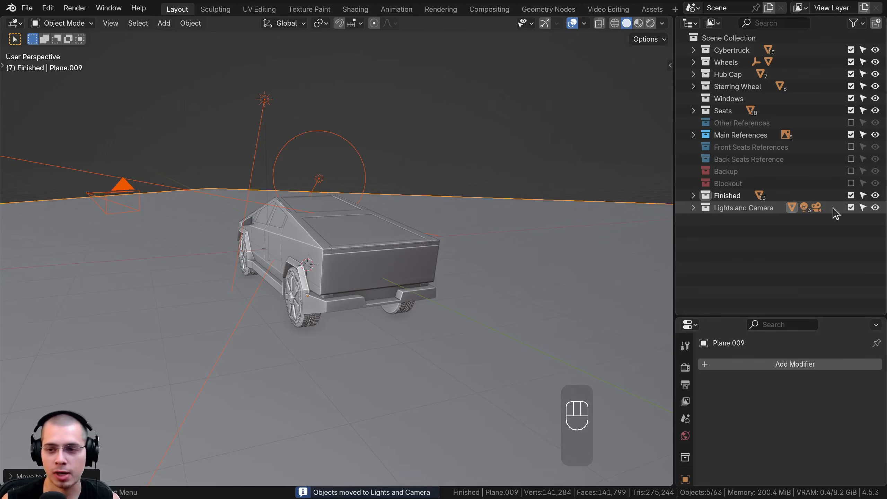
Exclude Main References, reorder the collections with Finished first and Lights and Camera above the reference collections, and save the file.
key(ctrl+s)
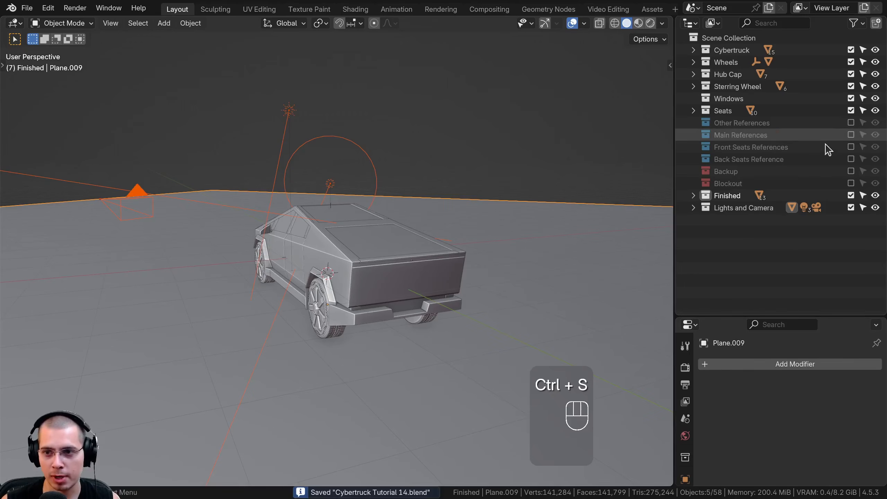
drag(726, 195, 728, 135)
shift+middle_drag(503, 247, 363, 251)
key(ctrl+s)
Assign the existing Car Reflector Red material to the rear light bars.
scroll(350, 245, up, 4)
shift+middle_drag(349, 244, 320, 260)
scroll(308, 221, up, 2)
scroll(308, 241, up, 2)
shift+middle_drag(266, 185, 319, 261)
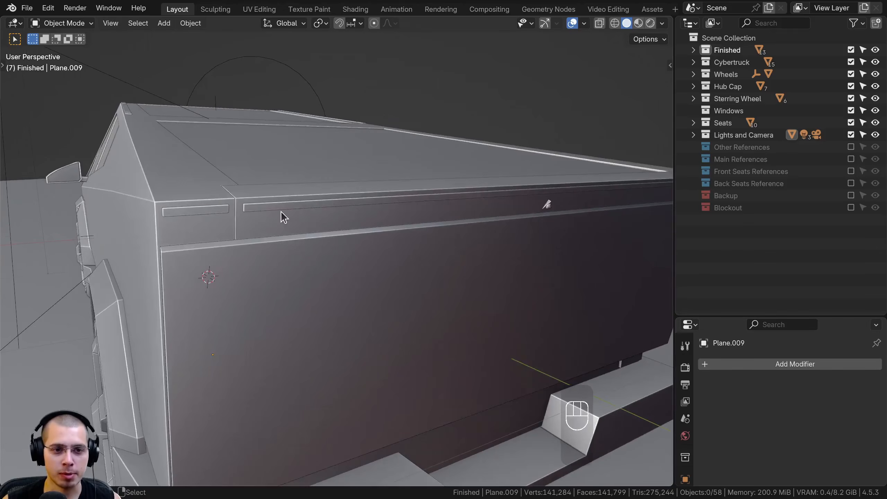
click(299, 207)
drag(755, 325, 755, 147)
click(685, 402)
click(705, 235)
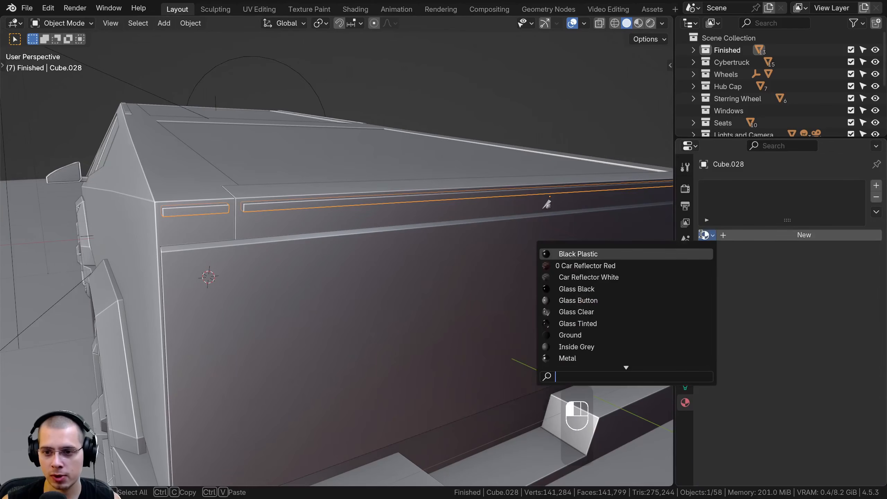
click(585, 266)
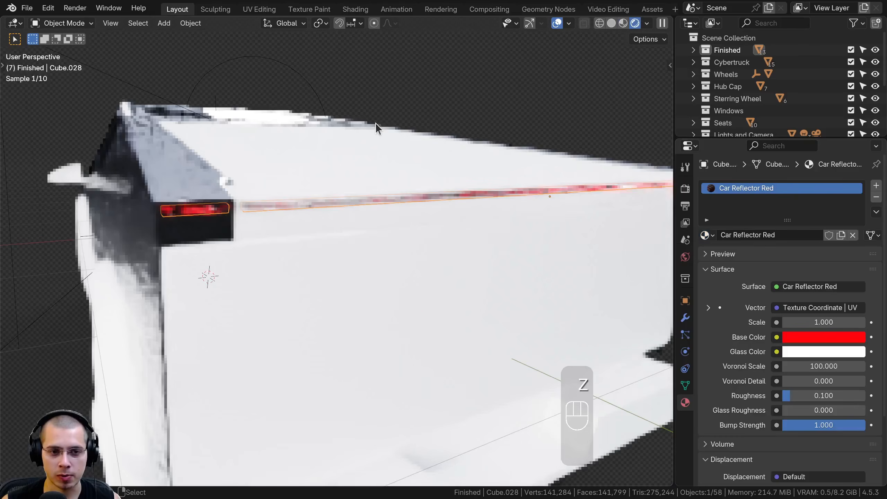
Examine the red reflector material on the light bars up close in the rendered view.
mouse_move(370, 214)
middle_down()
mouse_move(314, 226)
mouse_move(228, 214)
mouse_move(426, 248)
middle_up()
key(a)
middle_drag(301, 248, 192, 204)
scroll(337, 252, up, 5)
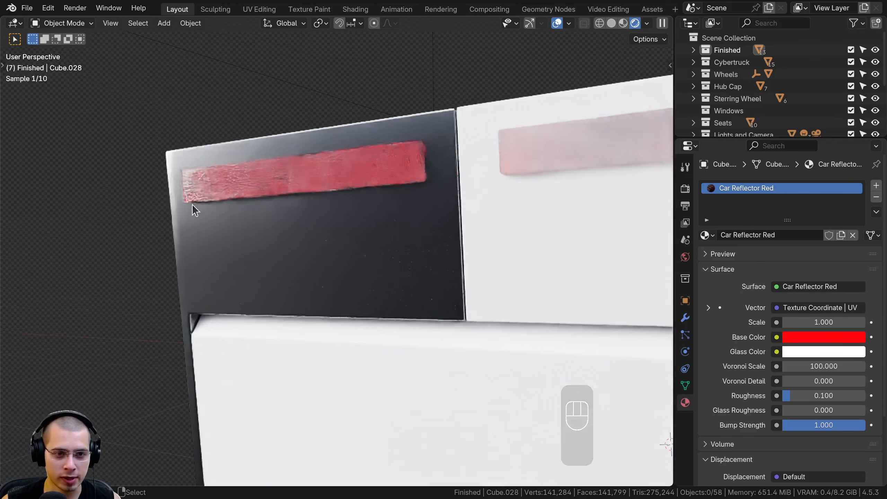
middle_drag(308, 200, 279, 244)
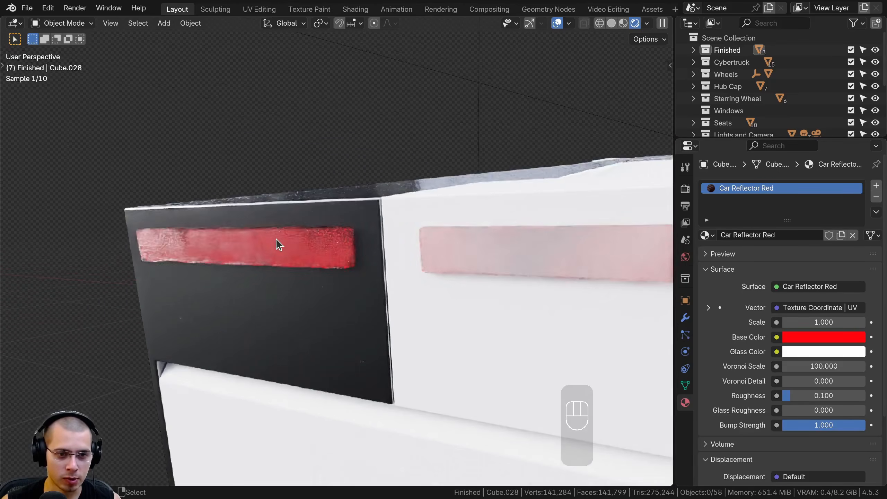
Unwrap all faces of the rear light bars with Smart UV Project, keeping the 66° angle limit.
click(279, 243)
scroll(450, 279, down, 5)
key(Tab)
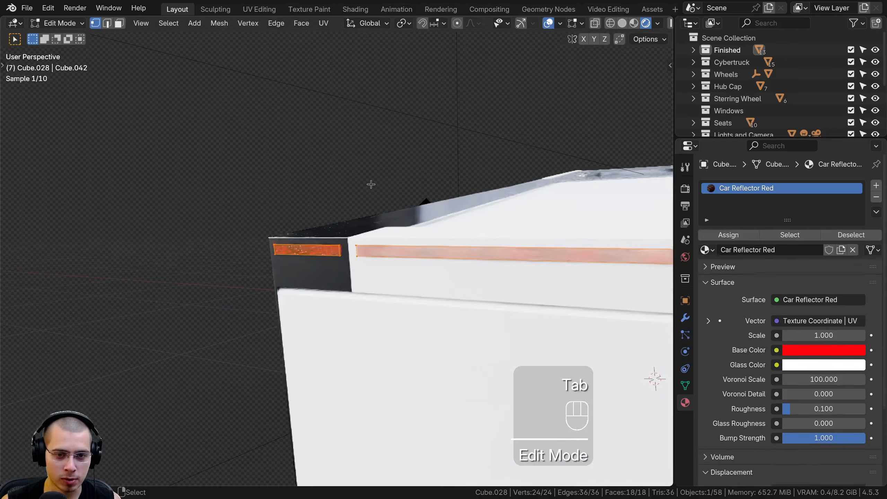
key(a)
key(a)
scroll(329, 210, up, 4)
scroll(329, 209, up, 2)
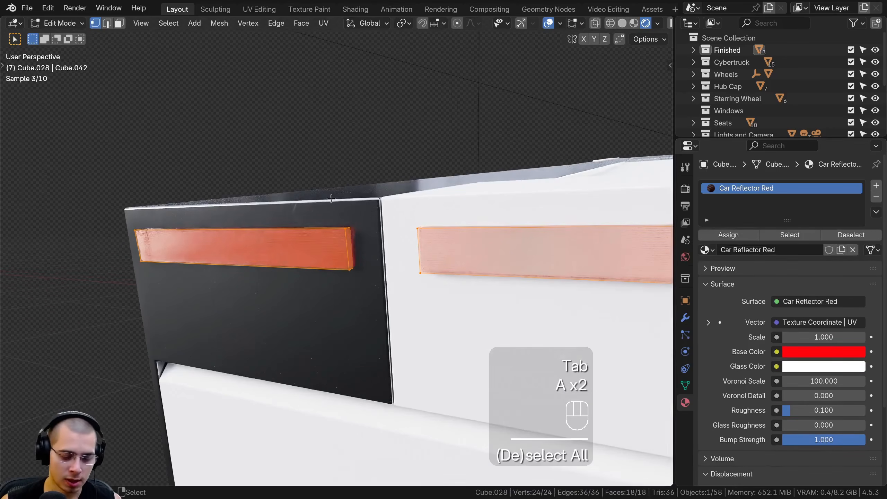
key(u)
click(317, 218)
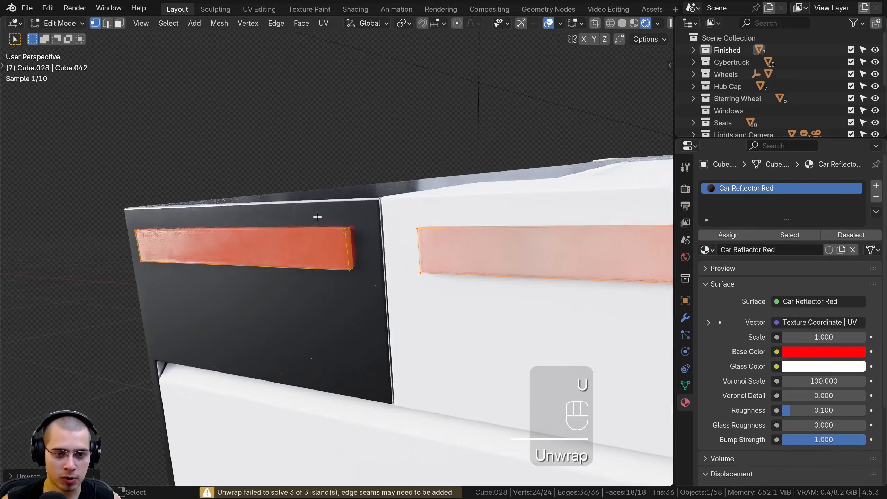
key(u)
click(312, 224)
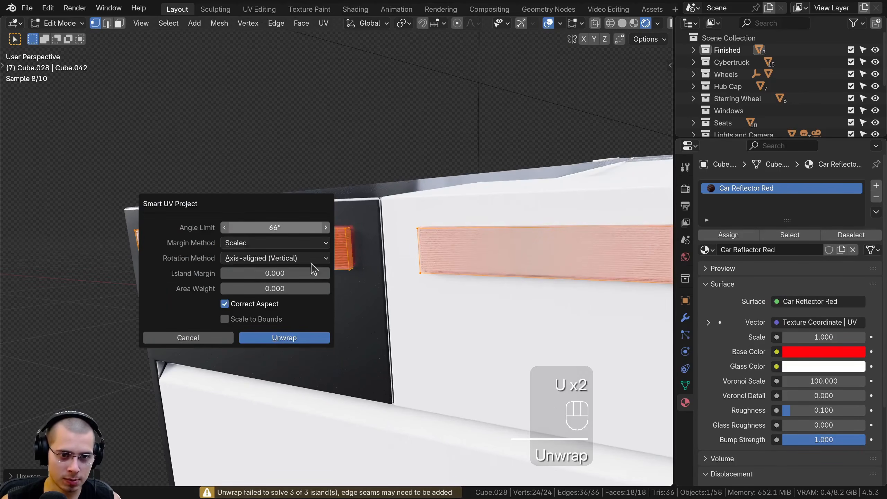
click(298, 330)
middle_drag(317, 324, 323, 314)
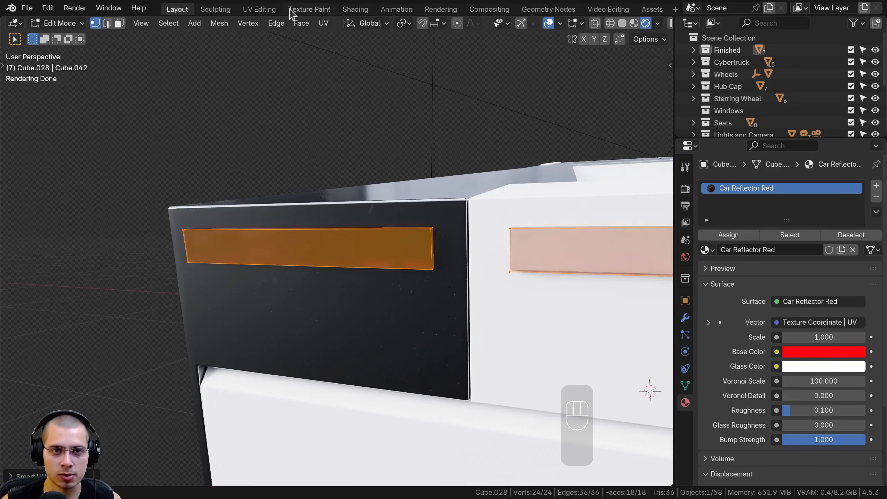
Switch to the UV Editing workspace and show the corner light bar up close in an orthographic rendered view.
click(259, 9)
middle_drag(557, 262, 419, 243)
scroll(503, 258, up, 8)
shift+middle_drag(489, 273, 569, 216)
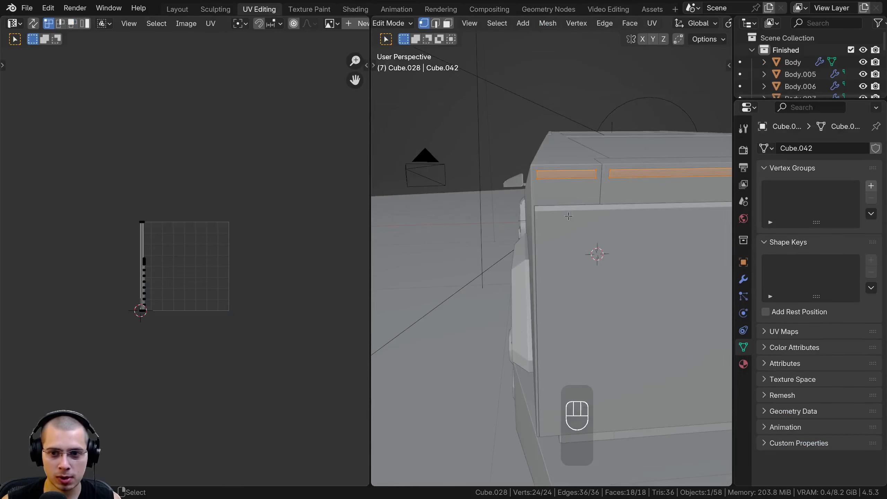
key(KP_5)
scroll(539, 217, up, 8)
shift+middle_drag(534, 242, 508, 310)
scroll(559, 175, up, 5)
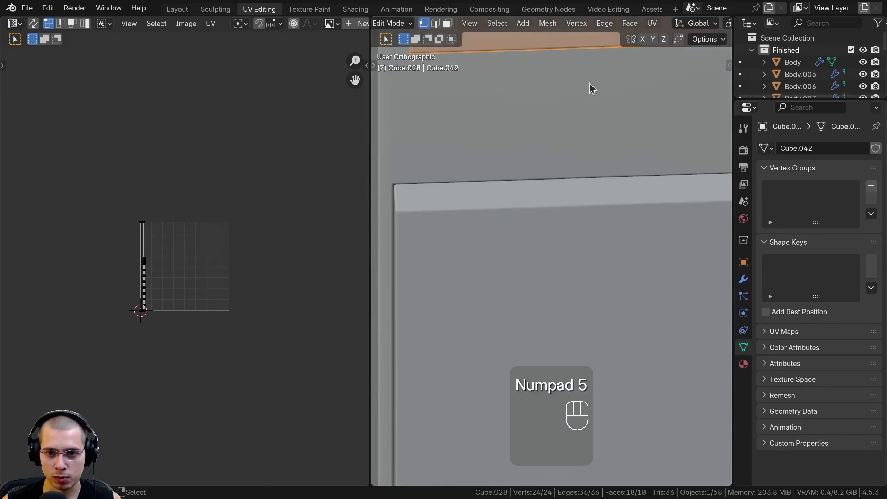
key(z)
shift+middle_drag(574, 146, 552, 325)
scroll(223, 282, down, 2)
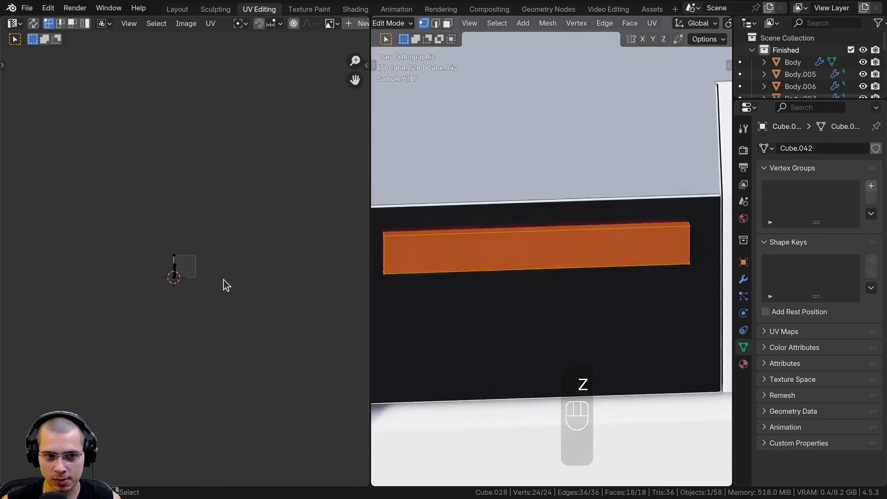
Scale up all of the light bars' UV islands, fine-tuning their size against the rendered reflector pattern.
key(a)
key(s)
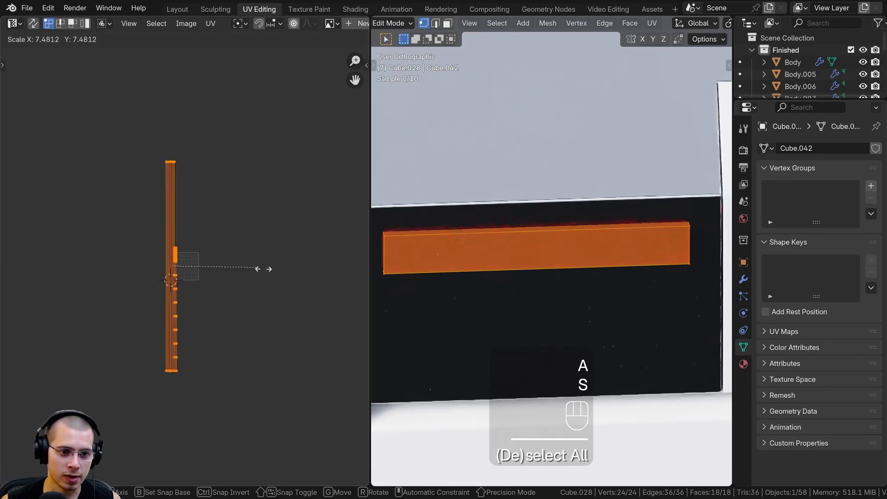
shift+click(564, 332)
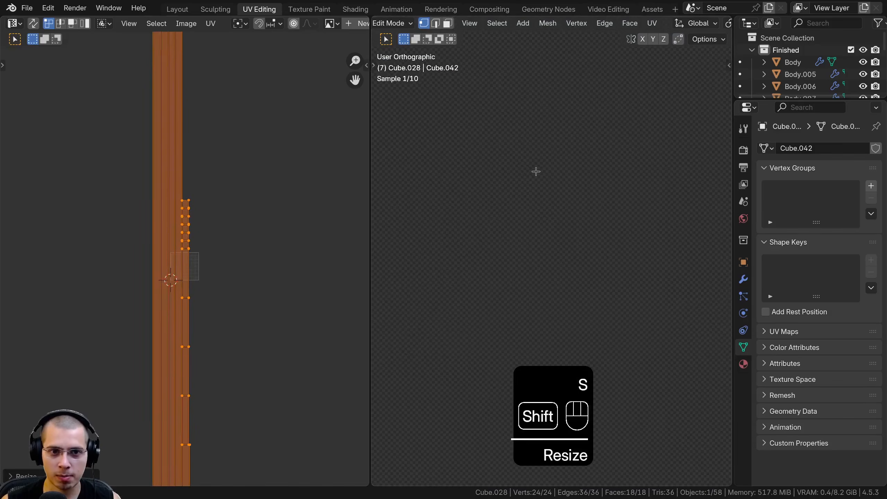
key(Tab)
key(Tab)
key(s)
click(271, 256)
key(Tab)
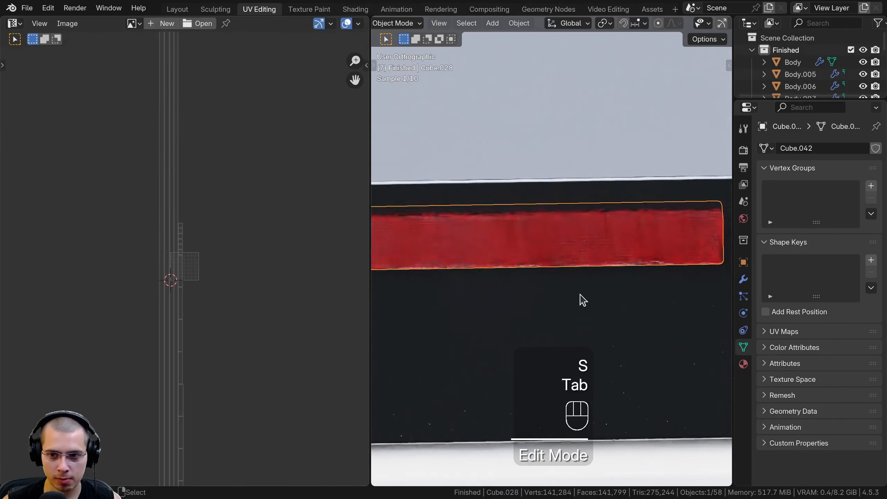
key(Tab)
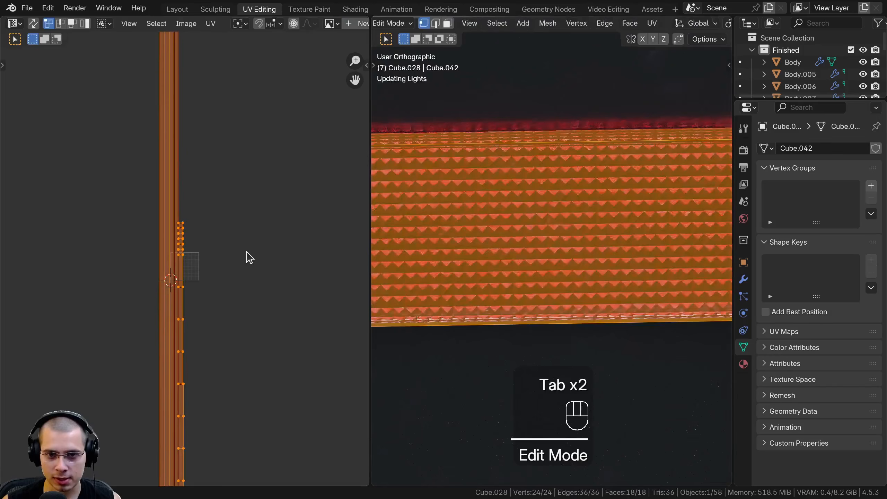
key(s)
click(257, 244)
key(Tab)
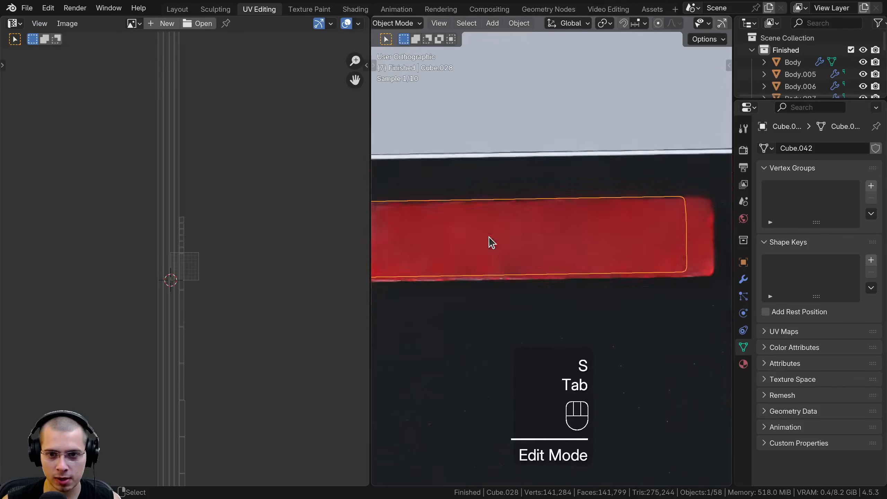
Deselect everything and return to the Layout workspace with the truck's rear light bars viewed from farther out.
scroll(634, 241, down, 8)
shift+middle_drag(645, 264, 555, 293)
key(a)
click(175, 9)
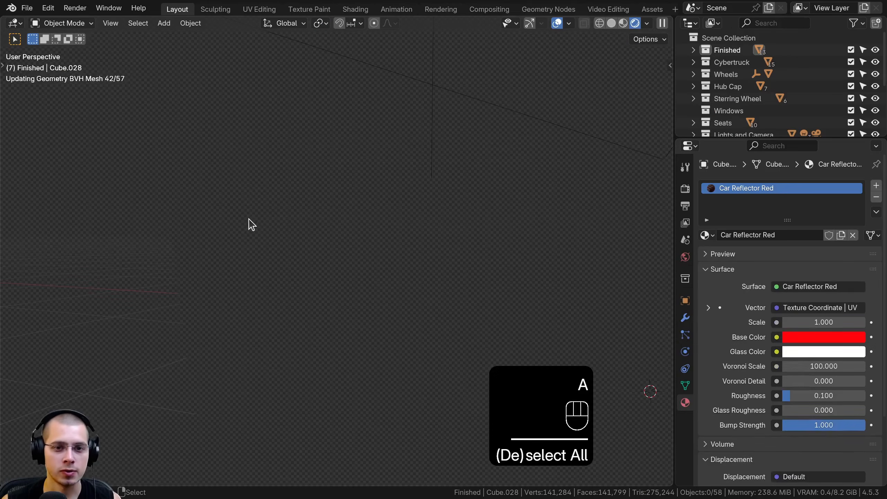
scroll(430, 287, down, 7)
middle_drag(412, 273, 482, 282)
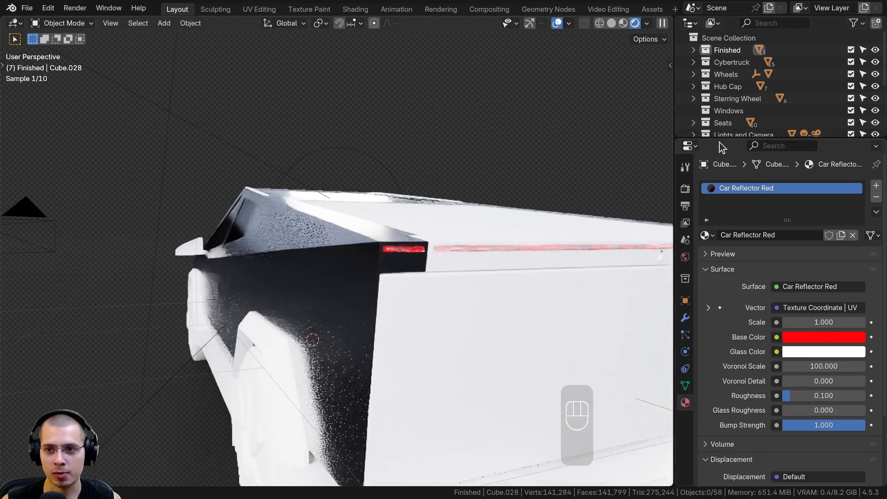
Exclude the Finished collection from the view layer and rename it Finished Materials.
drag(721, 138, 715, 281)
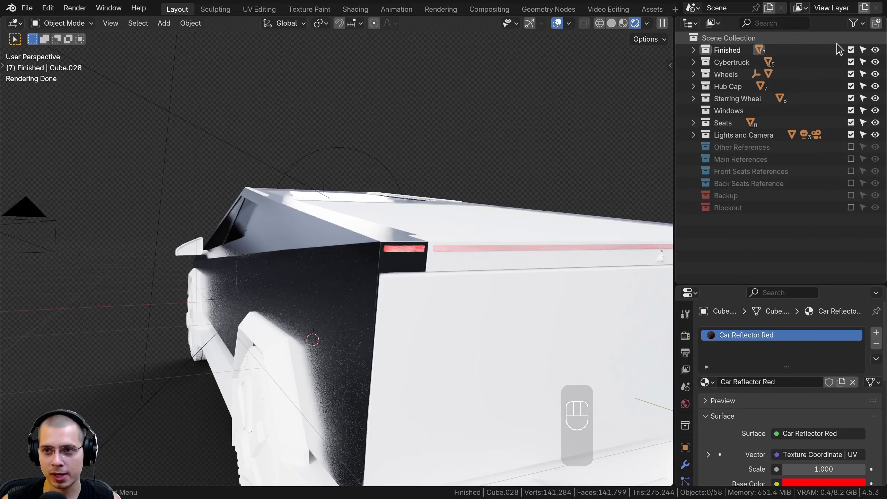
click(851, 50)
click(851, 50)
click(851, 50)
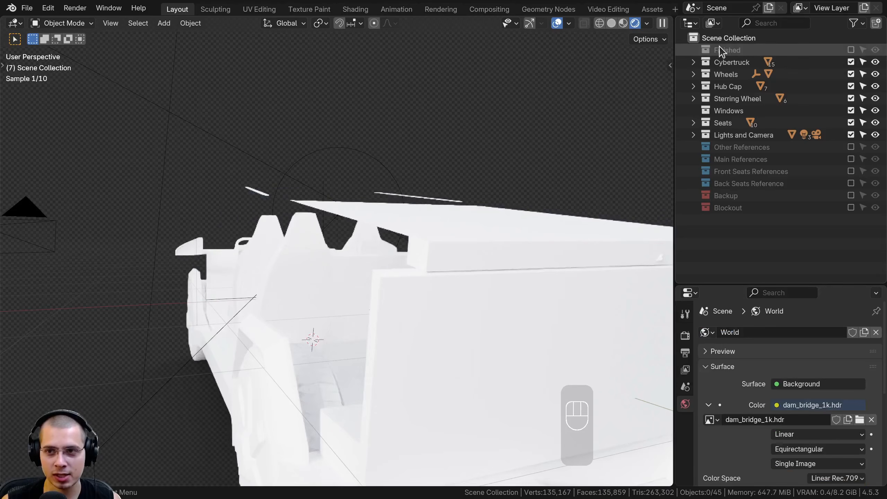
middle_drag(461, 205, 456, 201)
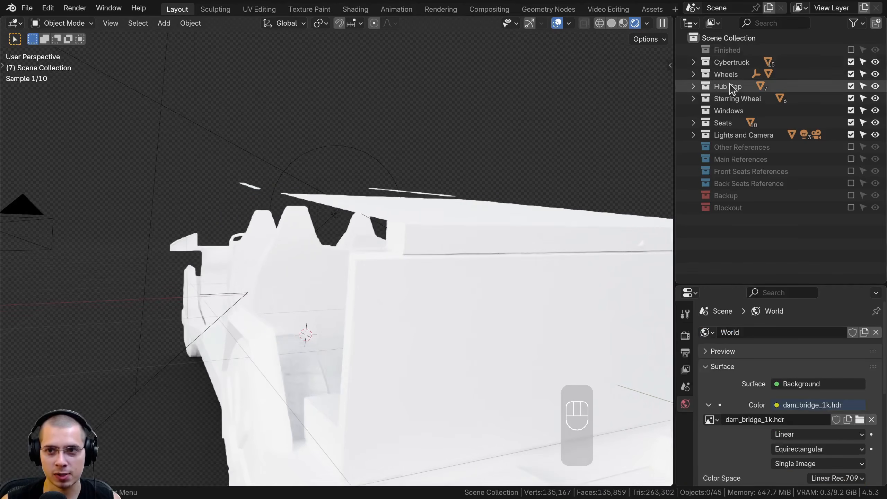
double_click(745, 50)
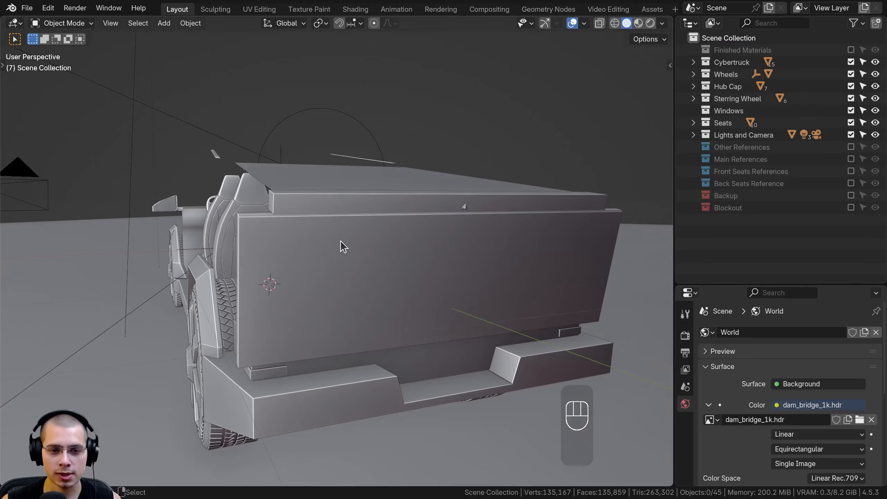
Assign the existing Metal material to the large tailgate panel and hide the panel.
click(273, 251)
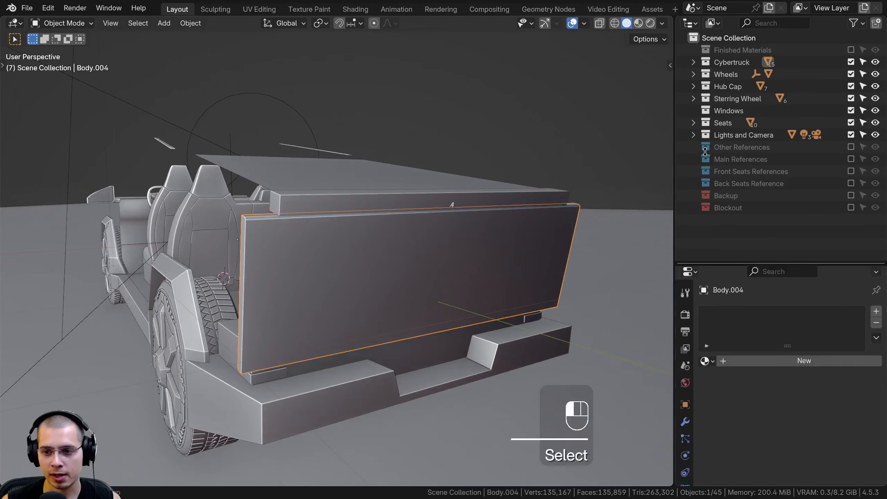
drag(706, 284, 707, 70)
click(707, 167)
text(me)
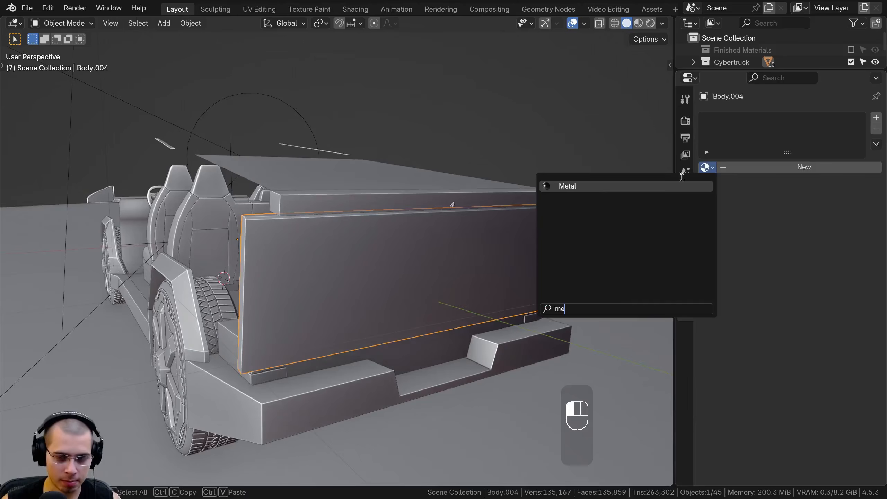
click(628, 187)
key(h)
Assign the existing Black Plastic material to the horizontal beam at the rear edge of the bed cover and hide it.
shift+middle_drag(401, 191, 346, 268)
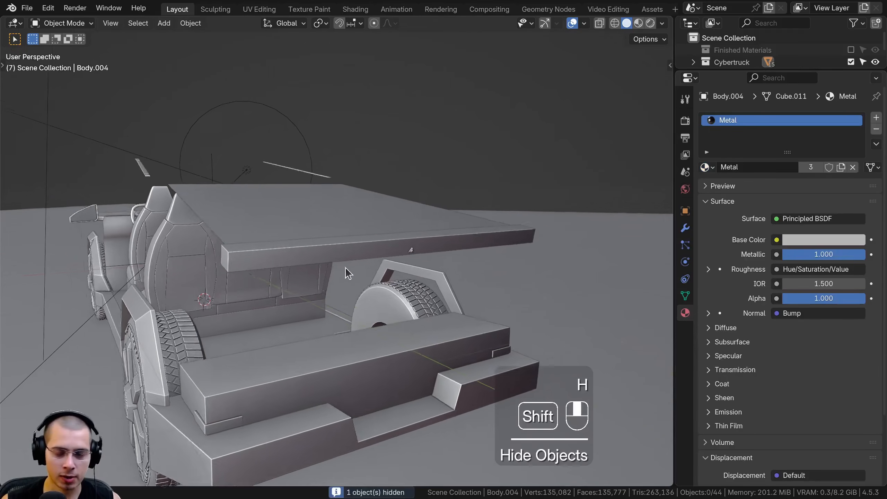
scroll(339, 261, up, 1)
click(335, 255)
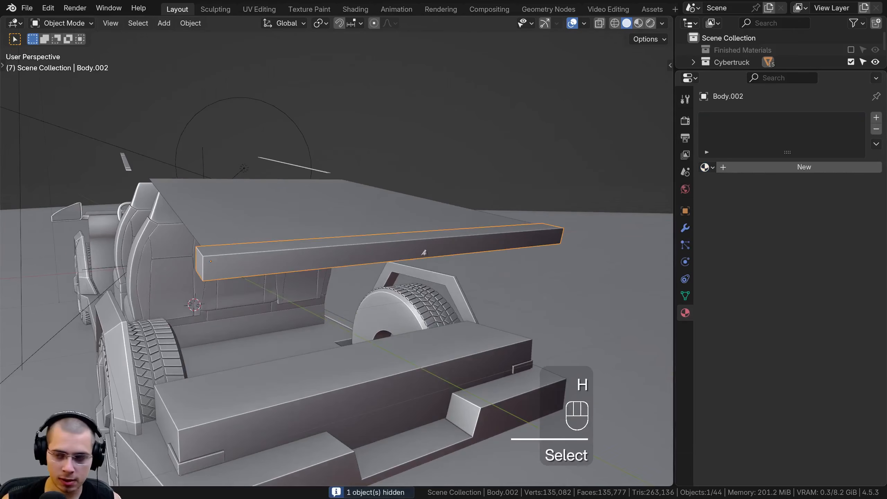
click(706, 168)
text(bl)
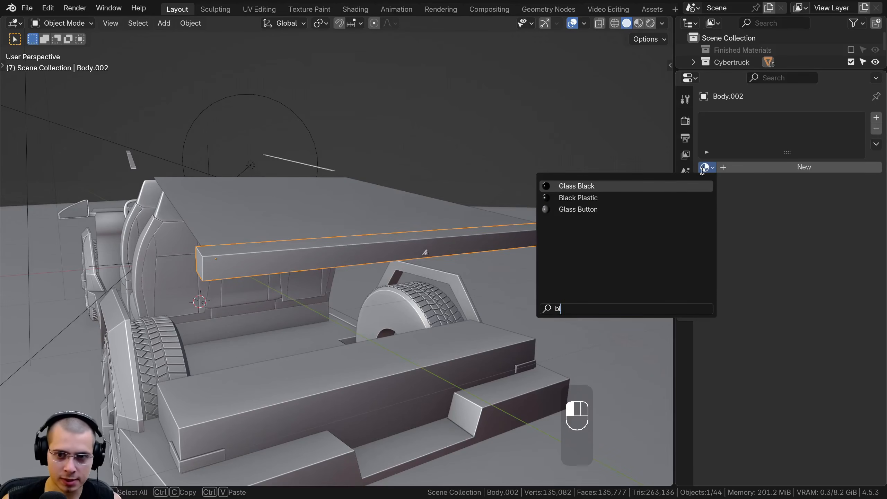
click(578, 198)
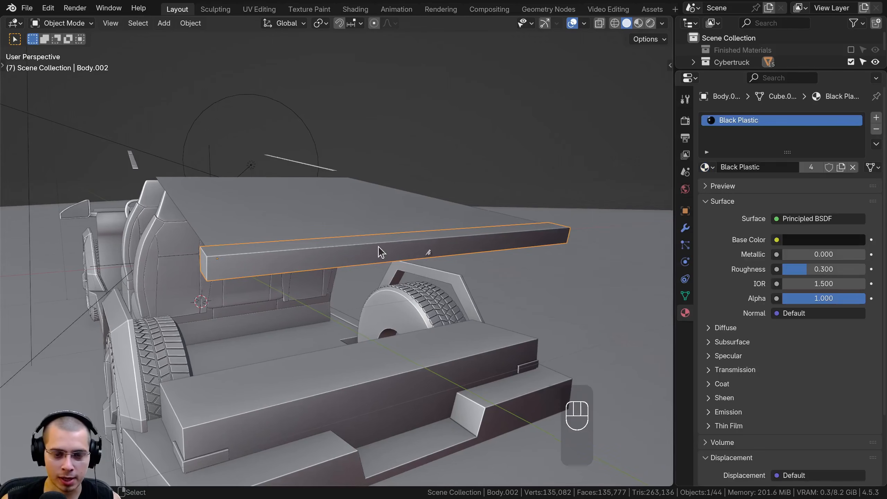
key(h)
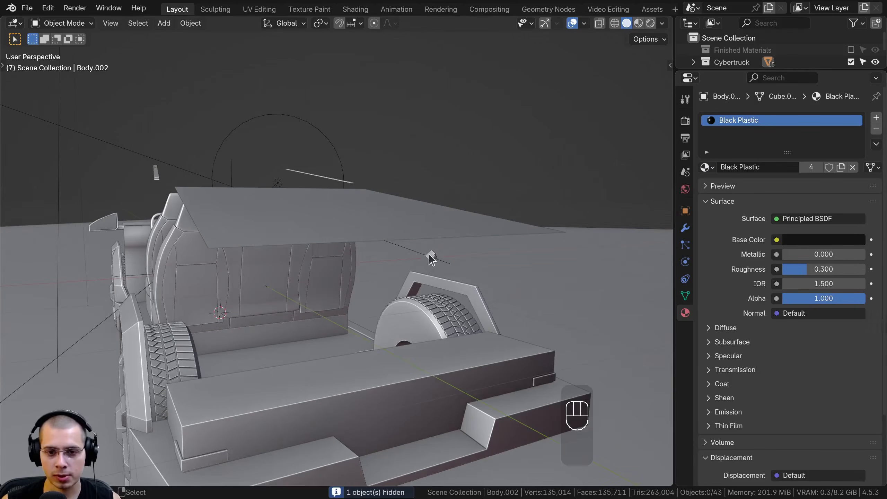
Assign the Black Plastic material to the wedge-shaped rear camera housing and hide the housing.
click(429, 253)
key(KP_Decimal)
click(705, 168)
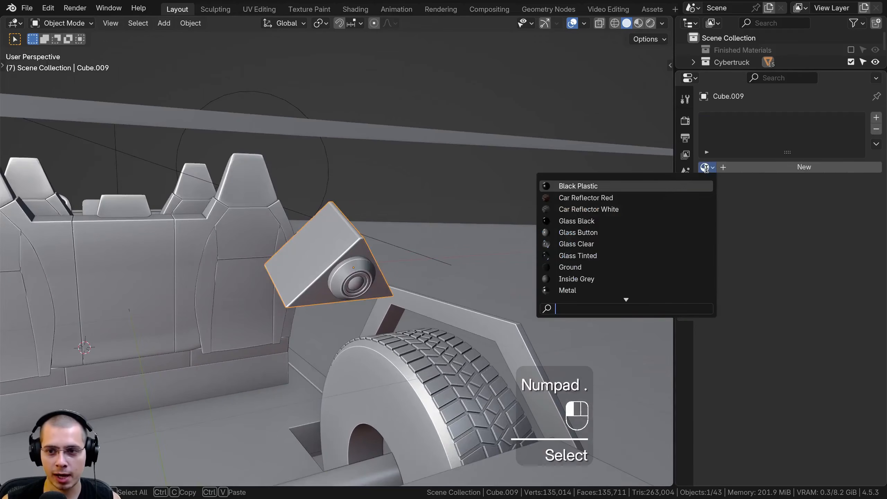
text(bl)
click(578, 197)
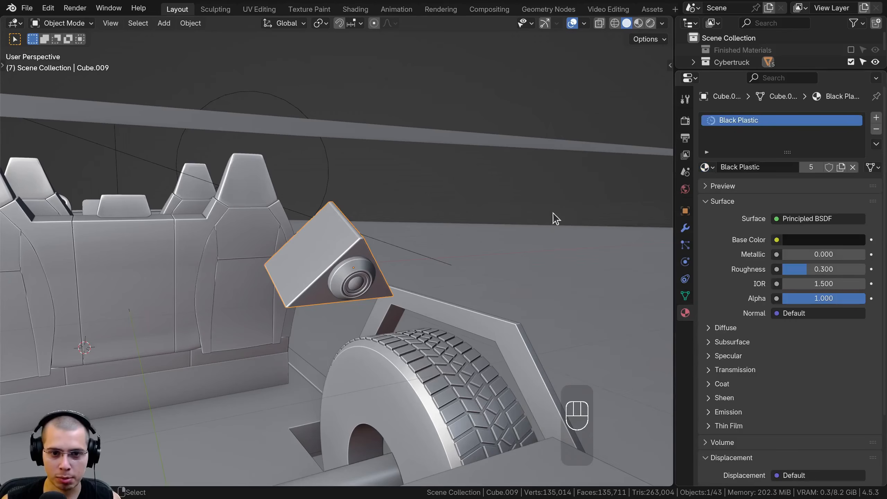
key(h)
Assign the Black Plastic material to the rear camera's cylindrical lens body and hide it.
click(332, 264)
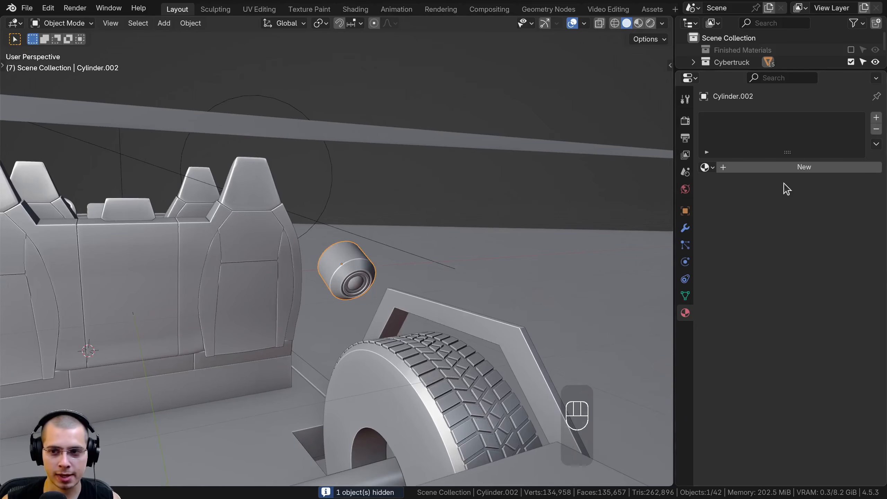
click(705, 168)
text(bl)
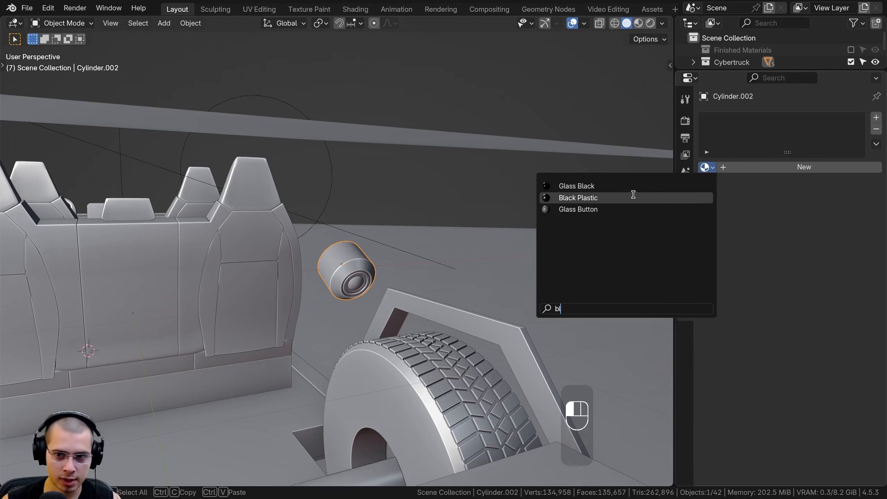
click(626, 194)
key(h)
Assign the Black Plastic material to the small cylindrical part at the upper corner of the wheel arch.
middle_drag(265, 240, 423, 260)
scroll(191, 261, down, 5)
scroll(308, 291, up, 3)
scroll(495, 297, up, 4)
click(437, 267)
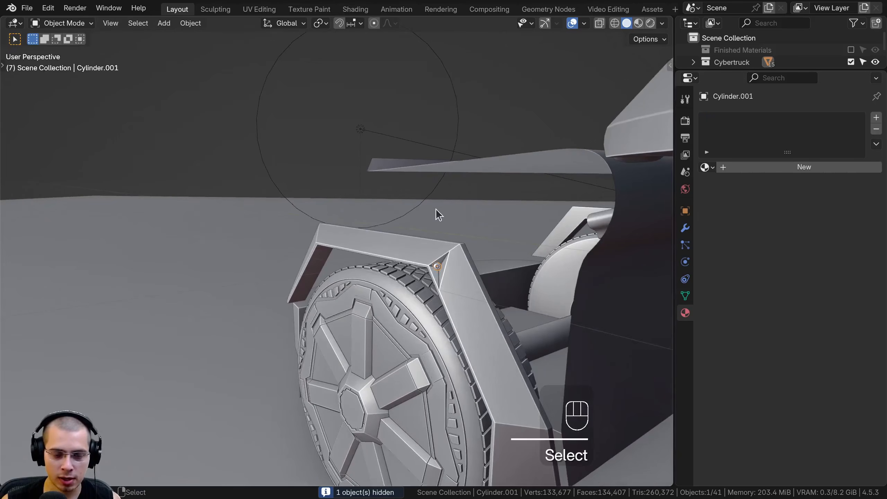
click(709, 166)
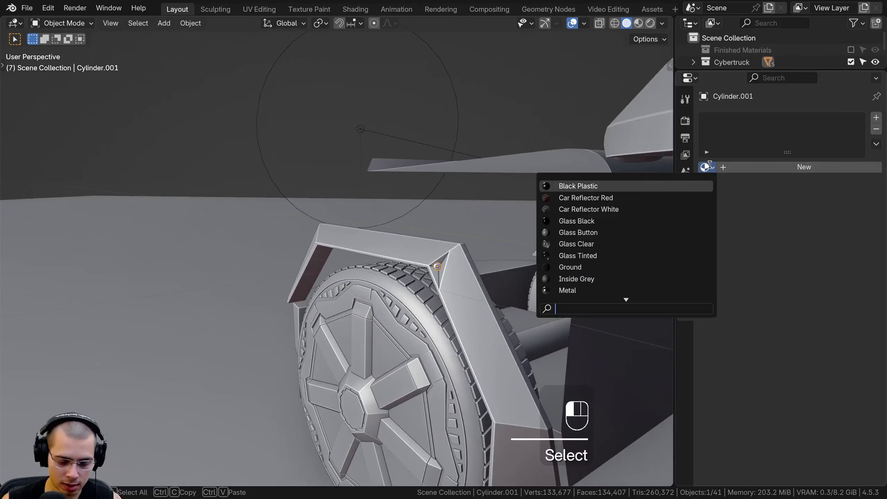
text(bl)
click(643, 198)
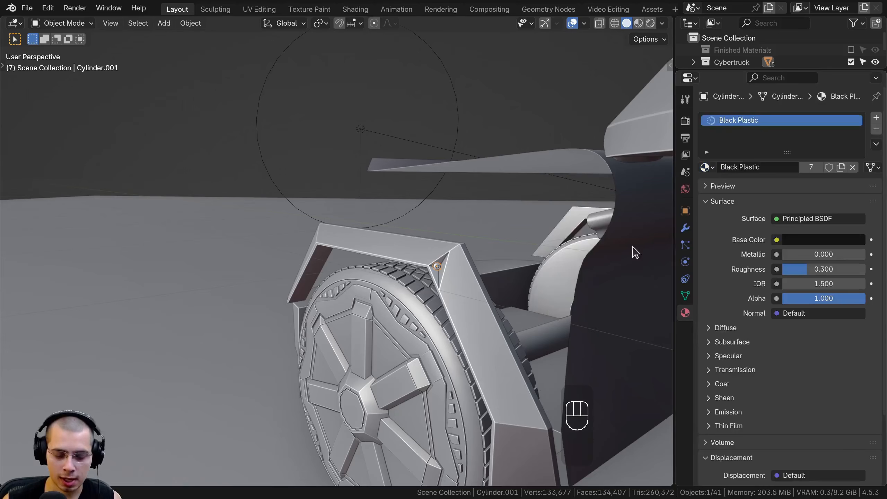
Assign the existing Black Plastic material to the large rectangular box sitting above the rear bumper.
scroll(335, 235, down, 3)
shift+middle_drag(335, 235, 147, 213)
scroll(341, 257, up, 2)
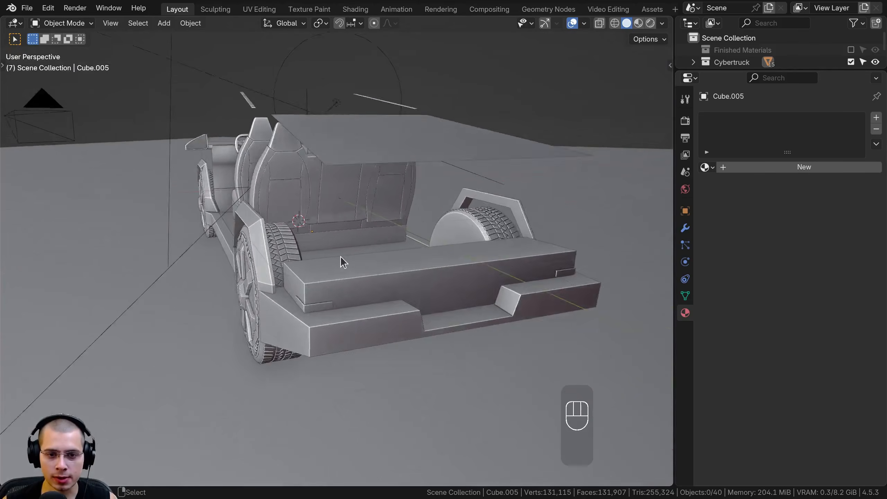
shift+middle_drag(340, 257, 345, 224)
right_click(344, 252)
middle_drag(343, 259, 363, 293)
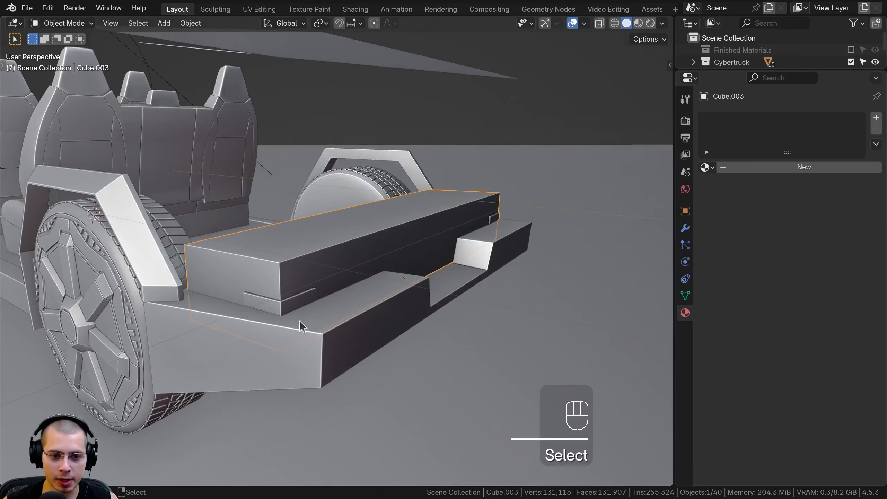
drag(674, 235, 639, 234)
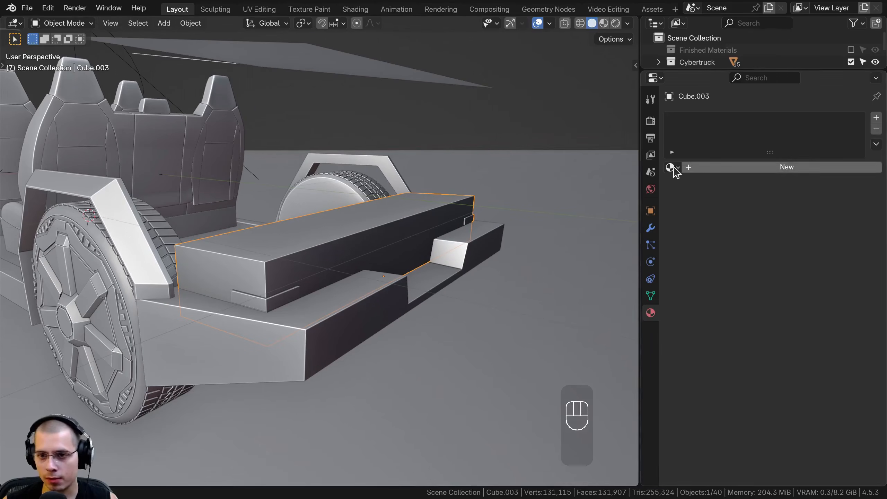
click(671, 167)
text(bla)
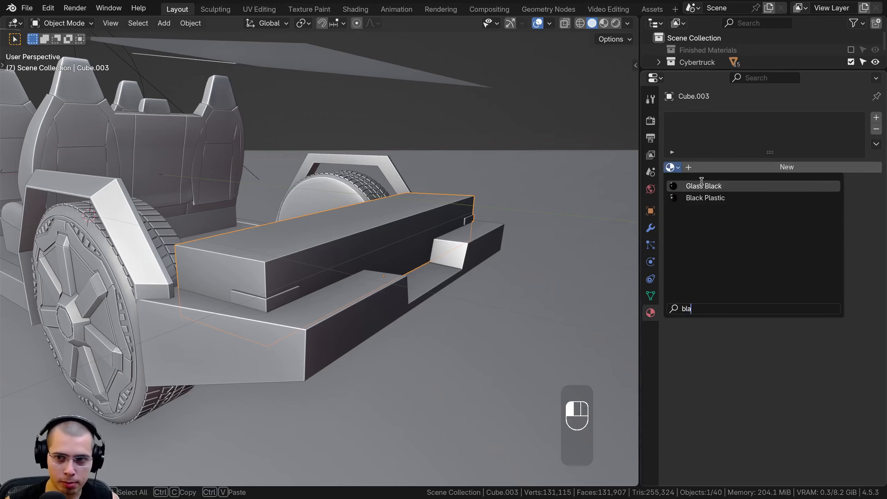
click(703, 198)
middle_drag(371, 294, 370, 286)
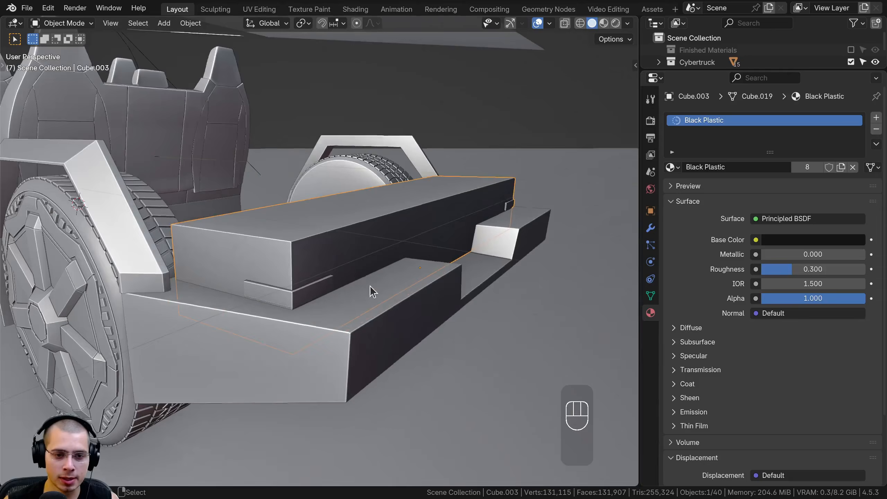
Add a second material slot with Car Reflector Red to the rear box and assign it to the raised lower corner faces.
key(Tab)
key(z)
shift+middle_drag(324, 335, 337, 337)
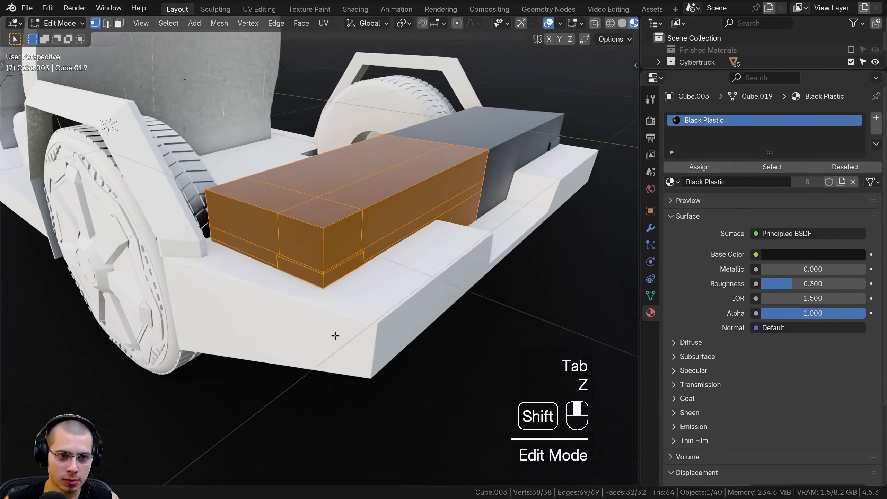
scroll(328, 321, up, 3)
click(120, 23)
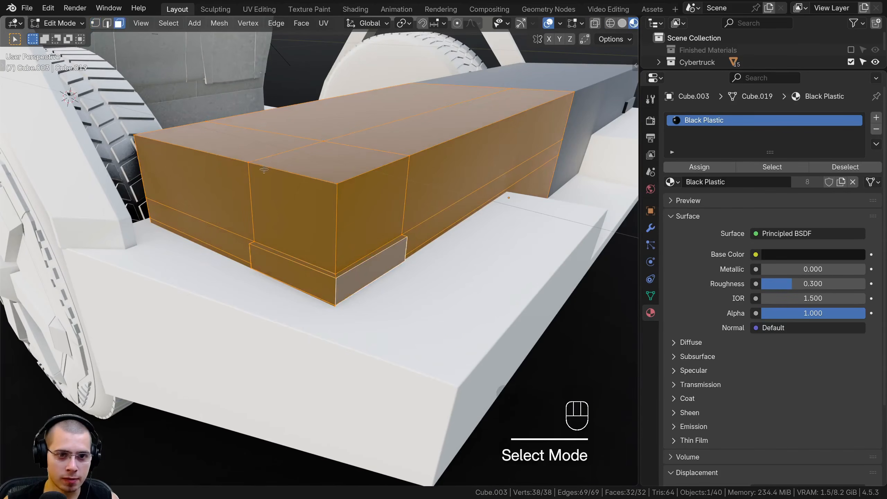
middle_drag(336, 287, 350, 304)
alt+click(353, 309)
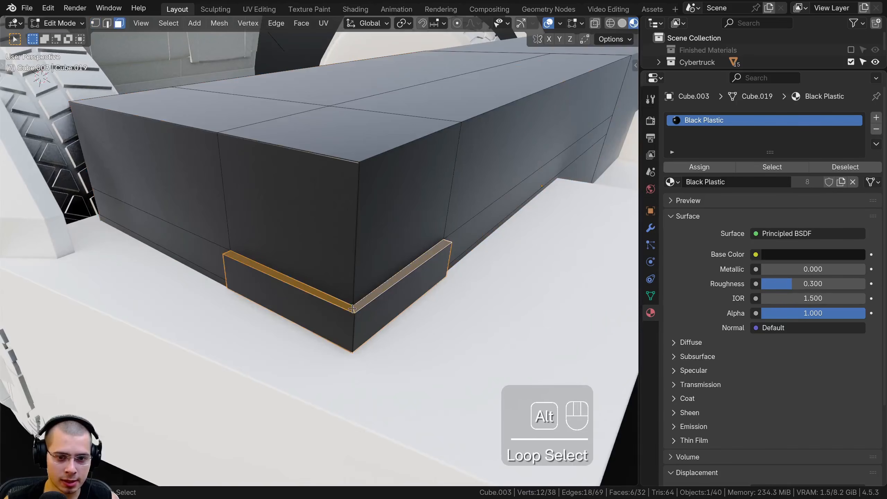
shift+click(371, 322)
shift+click(341, 319)
scroll(469, 266, down, 3)
middle_drag(484, 265, 447, 253)
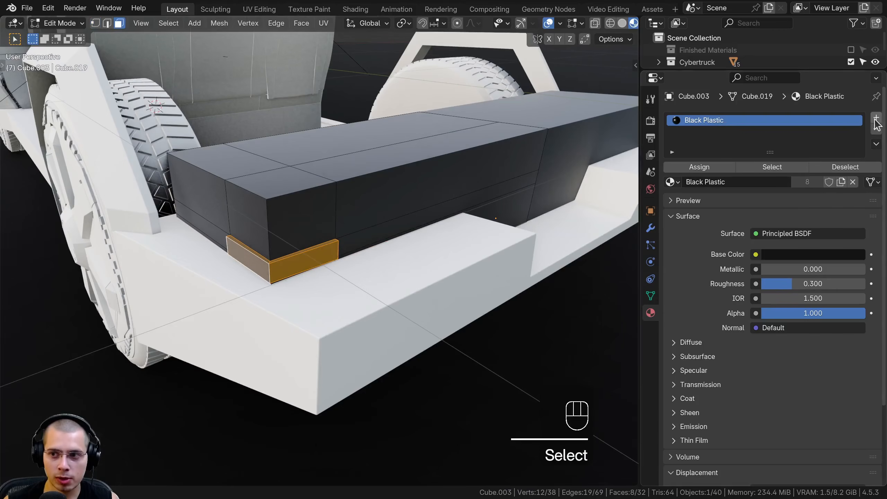
click(876, 120)
click(672, 200)
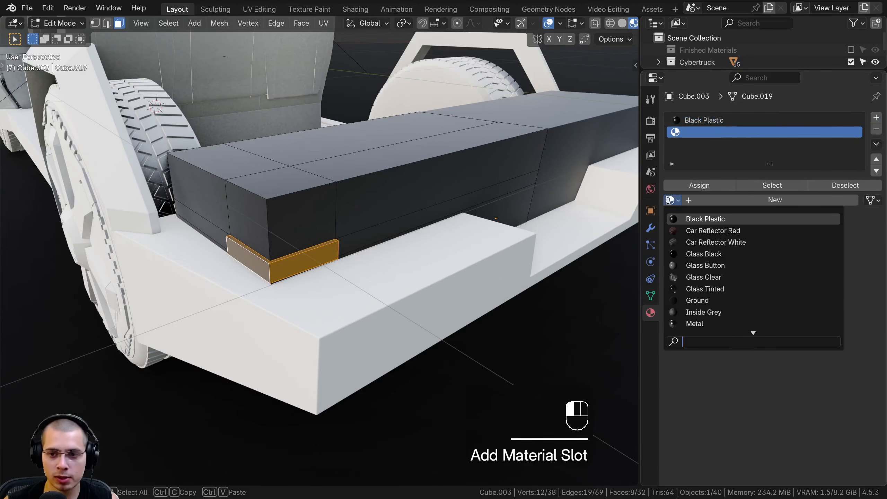
click(690, 231)
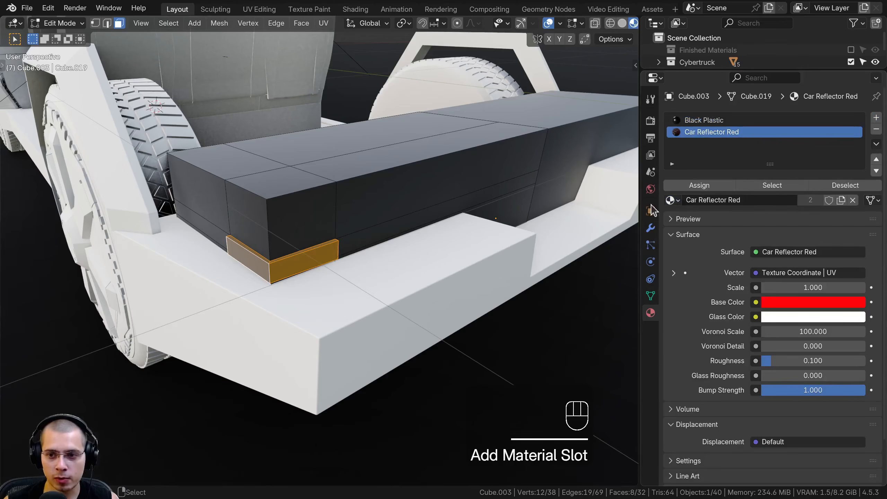
click(689, 186)
Unwrap the selected red reflector faces with Smart UV Project.
key(KP_Decimal)
middle_drag(400, 260, 375, 163)
scroll(370, 229, down, 1)
key(u)
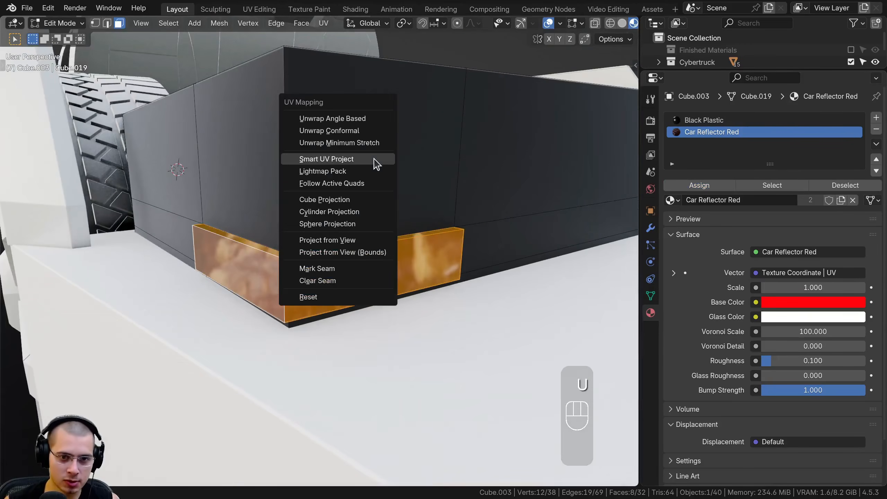
click(376, 164)
click(353, 274)
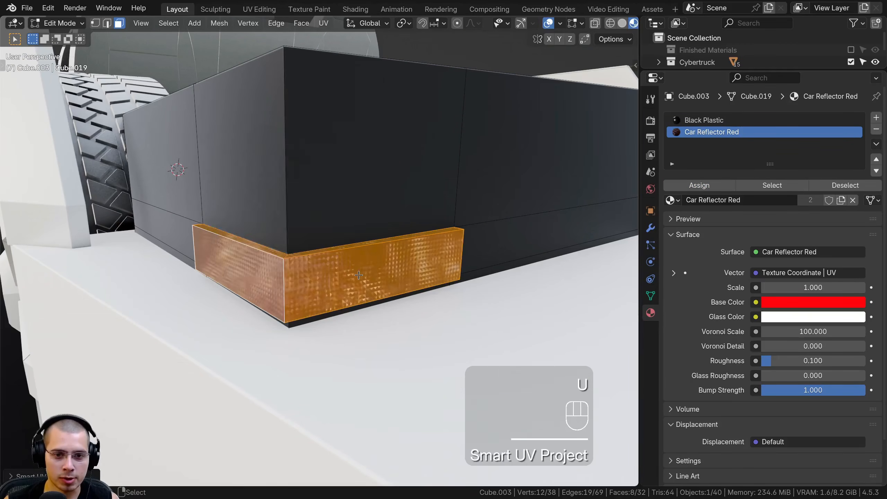
middle_drag(352, 273, 217, 48)
In the UV Editing workspace, scale up all the reflector's UV islands and check the finer reflector pattern in Object Mode.
click(259, 9)
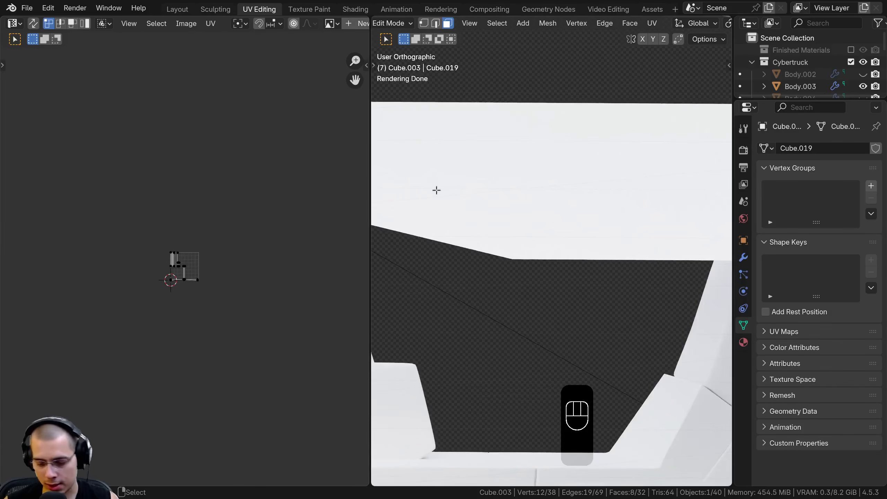
key(KP_Decimal)
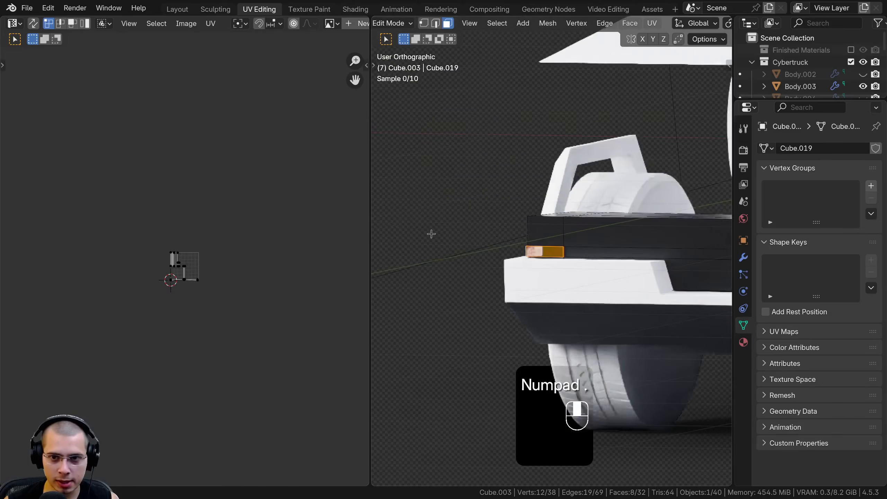
key(Home)
key(a)
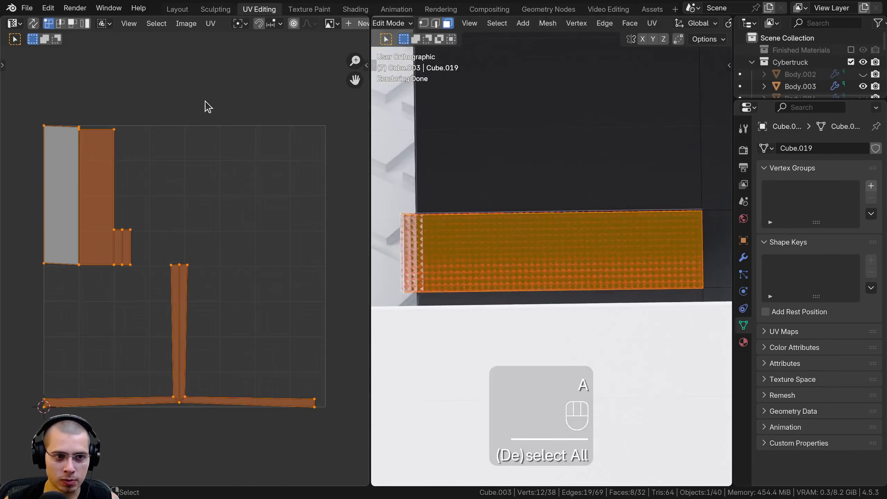
key(s)
click(272, 198)
key(Tab)
key(Tab)
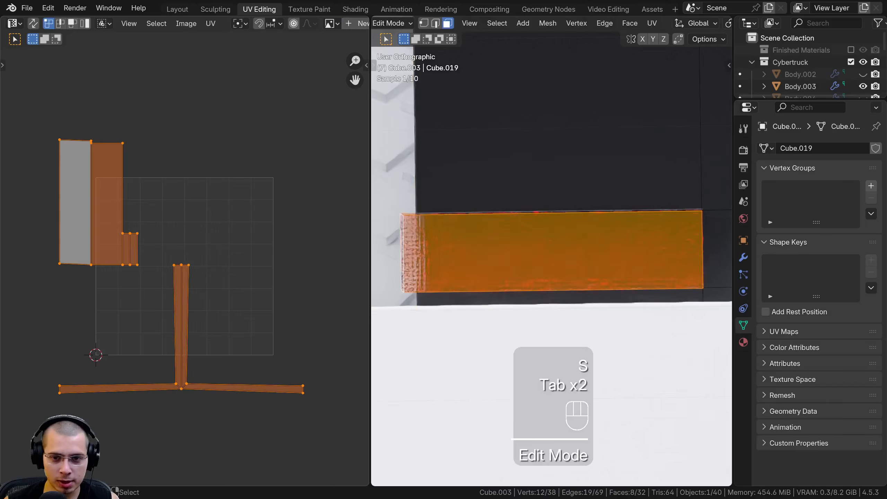
key(Tab)
click(621, 253)
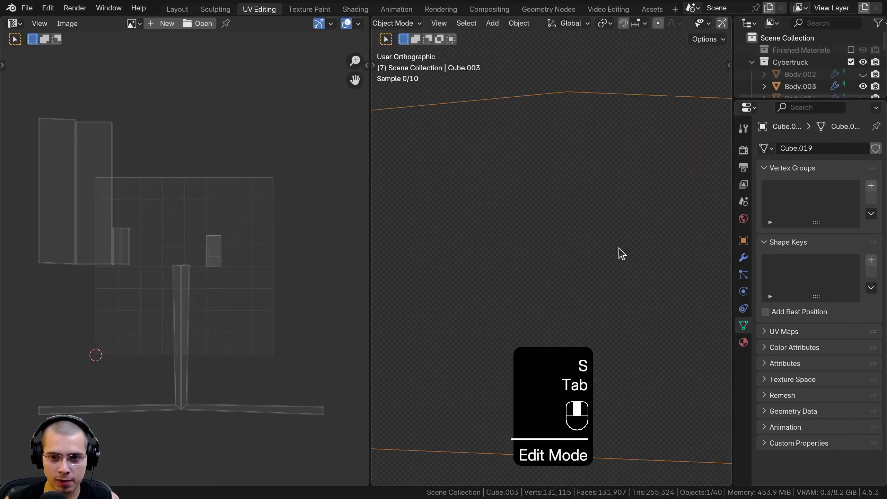
middle_drag(619, 248, 653, 253)
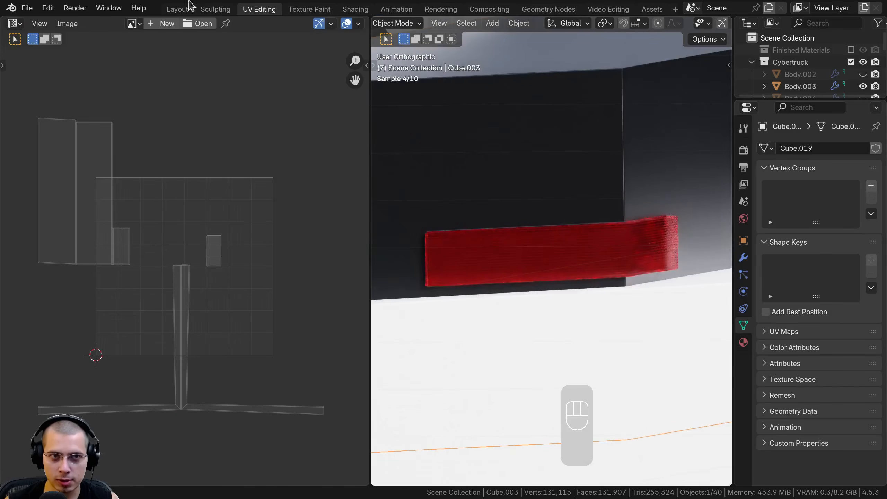
Return to the Layout workspace and hide the rear box with its red corner reflectors.
click(176, 9)
scroll(279, 231, down, 5)
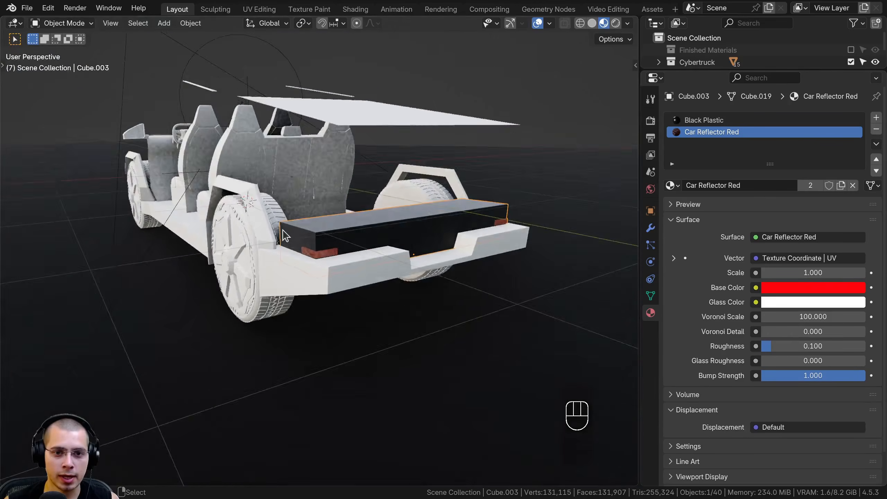
key(h)
Assign the Black Plastic material to the rear bumper with the central recess and hide it.
scroll(286, 224, up, 5)
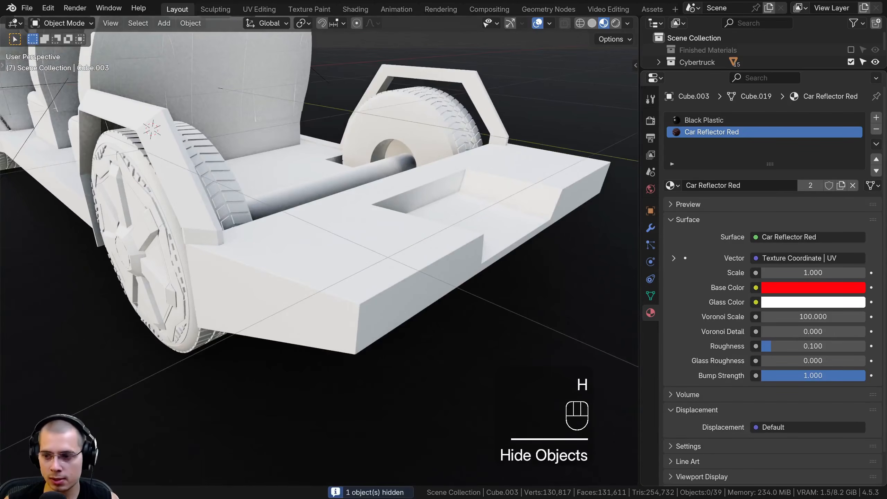
click(413, 274)
click(670, 167)
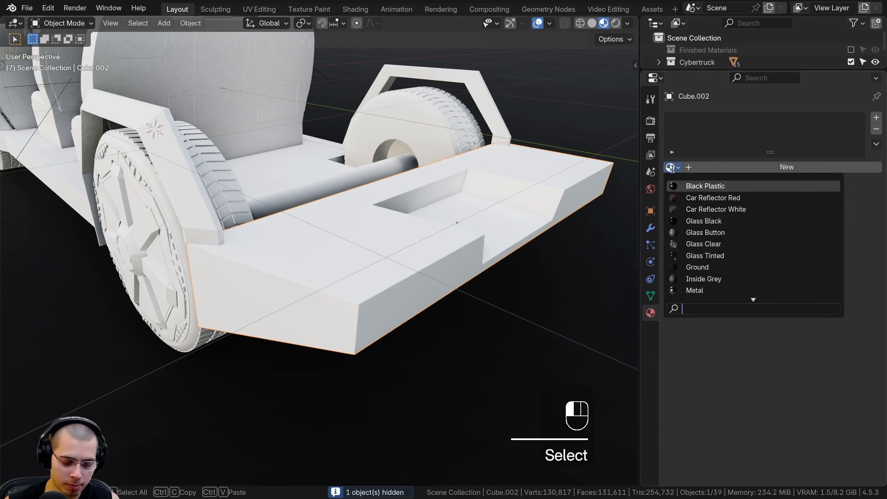
text(pla)
key(Return)
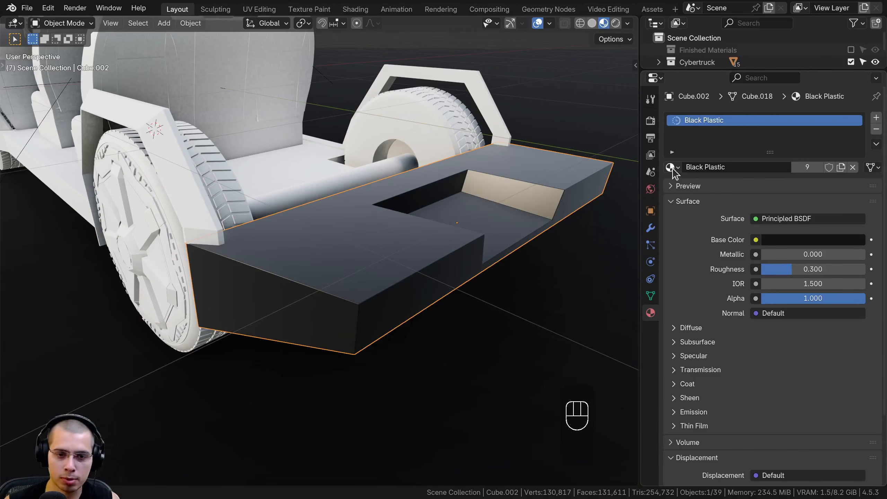
scroll(298, 260, down, 2)
key(h)
Assign the Black Plastic material to the flat underbody panel beneath the rear axle and hide it.
shift+middle_drag(297, 261, 355, 303)
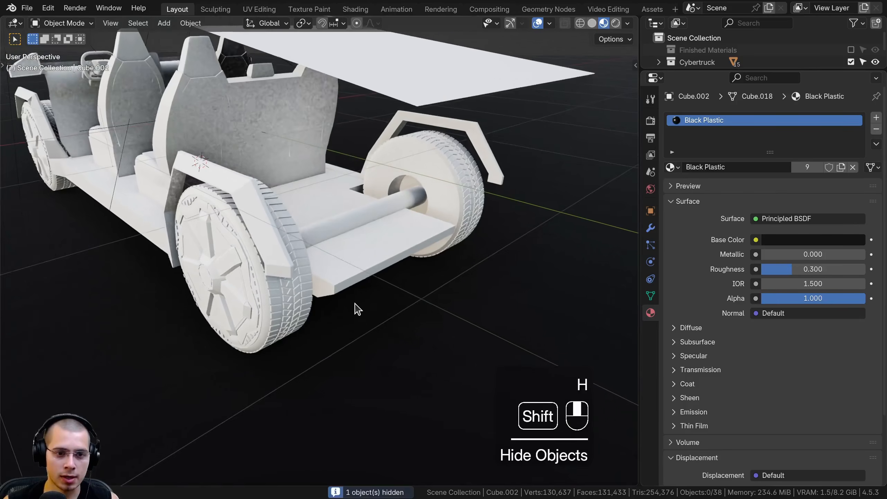
scroll(371, 307, up, 3)
click(474, 222)
click(672, 167)
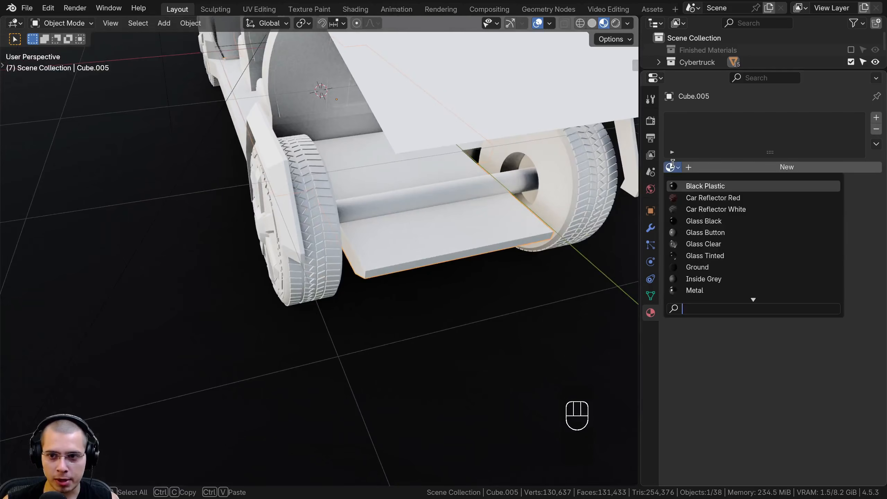
text(pla)
key(Return)
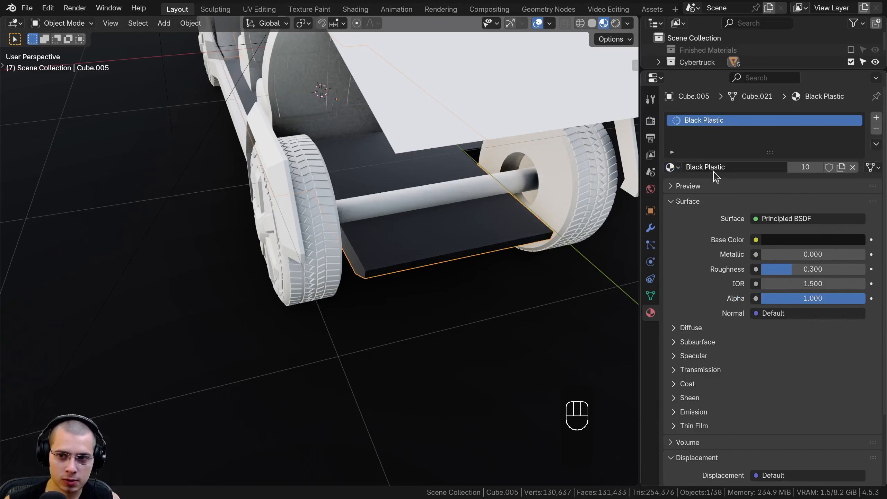
shift+middle_drag(486, 276, 427, 310)
key(h)
Assign the Black Plastic material to the pair of long thin strips above the seats and hide them.
scroll(464, 272, down, 2)
scroll(427, 310, down, 1)
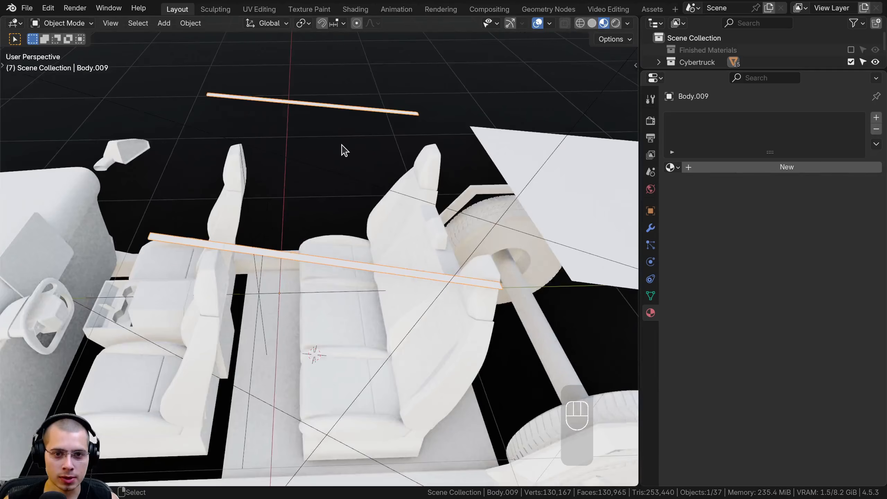
middle_drag(341, 145, 327, 162)
key(g)
right_click(364, 154)
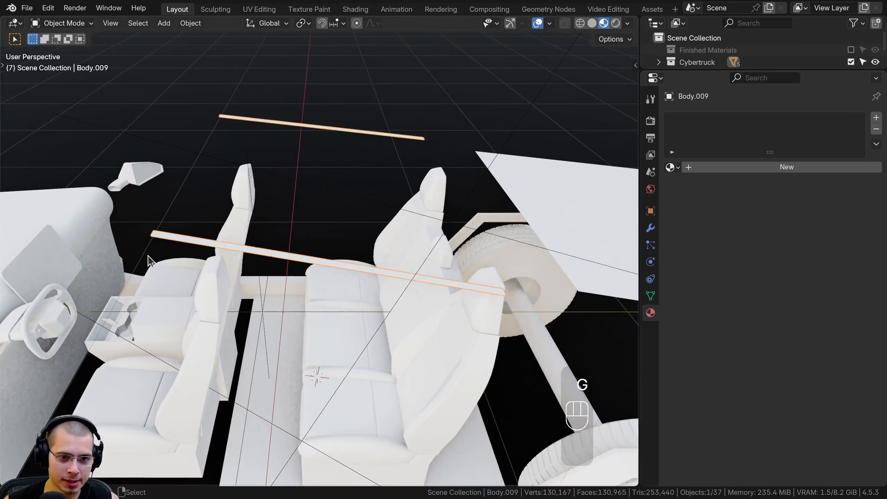
click(670, 169)
text(pla)
key(Return)
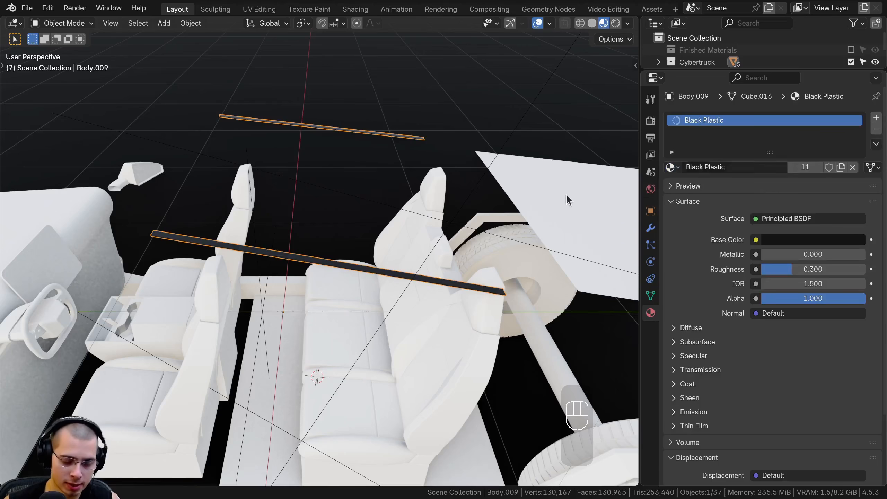
key(h)
Save the project file.
scroll(323, 216, down, 3)
middle_drag(323, 216, 372, 238)
key(ctrl+s)
Assign the existing Inside Grey material to the centre console between the front seats and hide the console.
scroll(372, 237, up, 6)
scroll(372, 238, down, 3)
click(376, 220)
key(KP_Decimal)
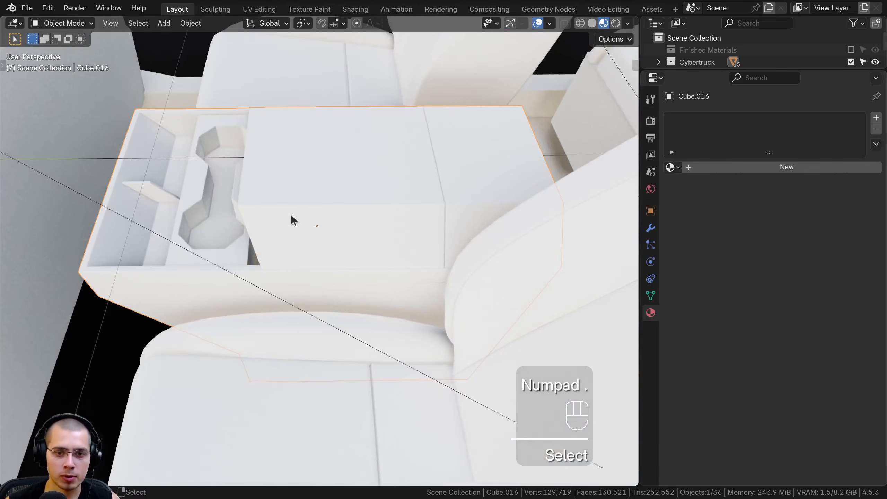
click(669, 167)
text(ins)
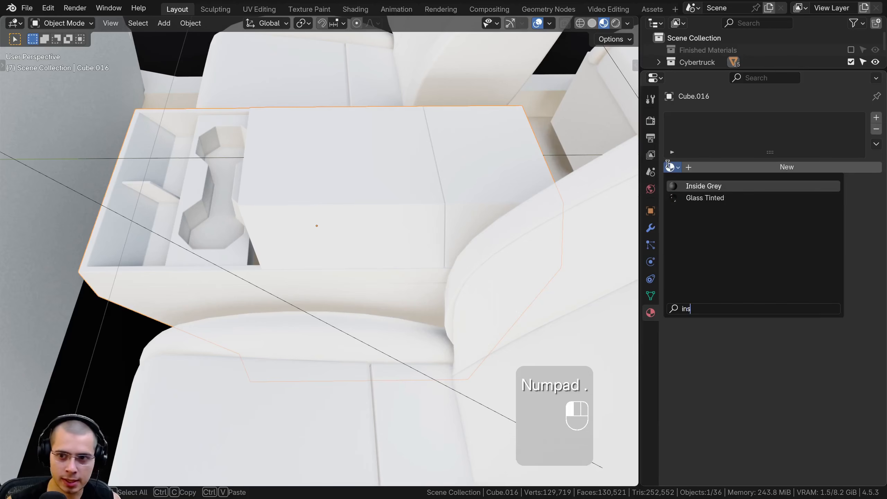
key(Return)
middle_drag(256, 191, 267, 222)
key(h)
Create a new material on the dashboard body and name it Dashboard.
scroll(476, 287, down, 3)
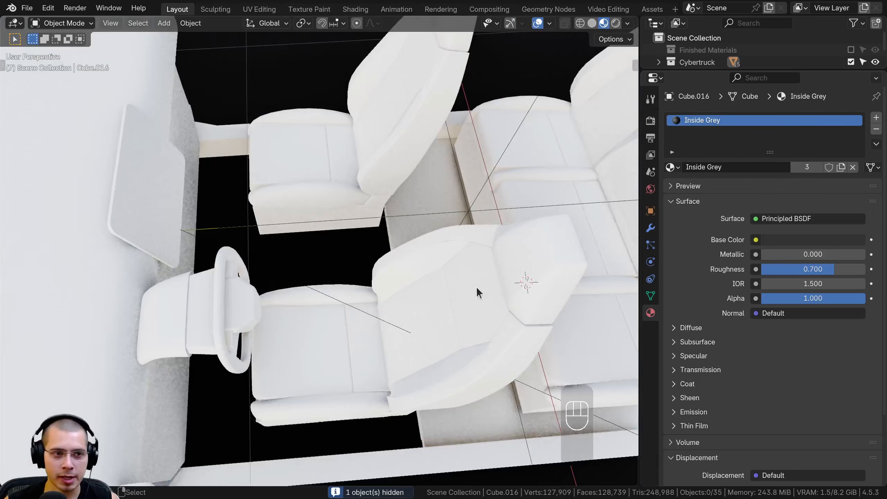
middle_drag(477, 287, 425, 241)
shift+click(411, 260)
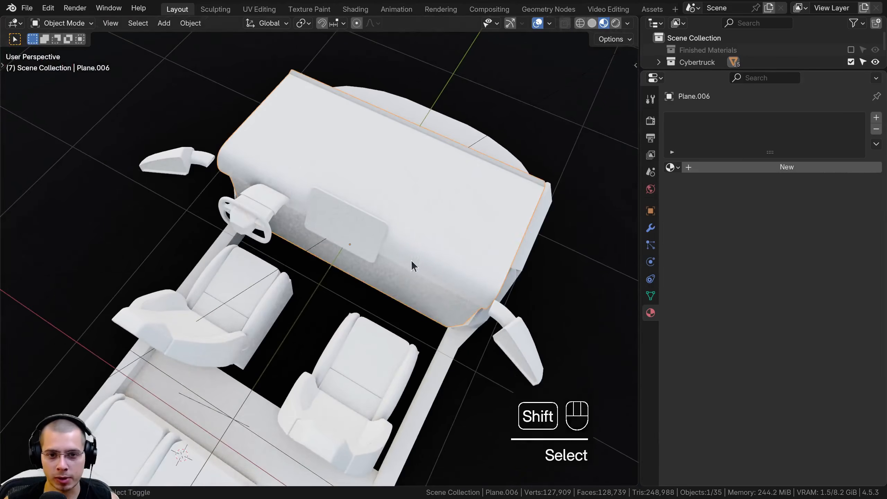
click(792, 171)
double_click(749, 167)
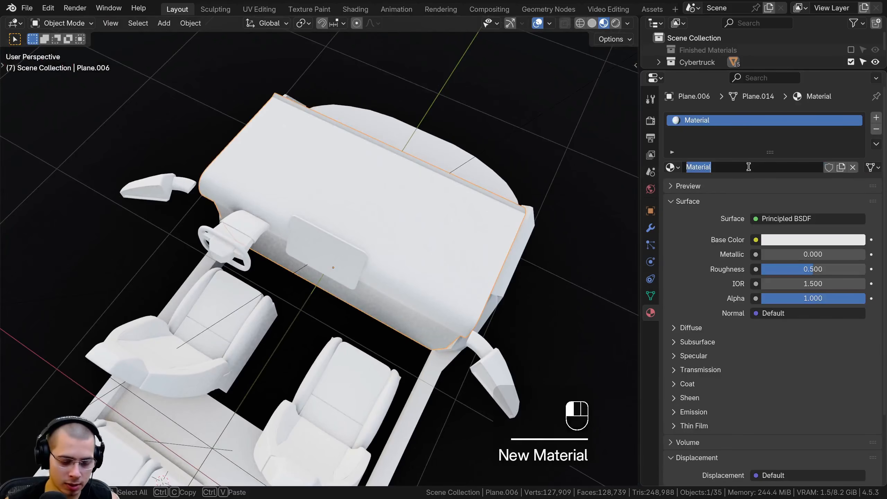
text(Dahsb)
key(BackSpace)
key(BackSpace)
key(BackSpace)
text(shboard)
key(Return)
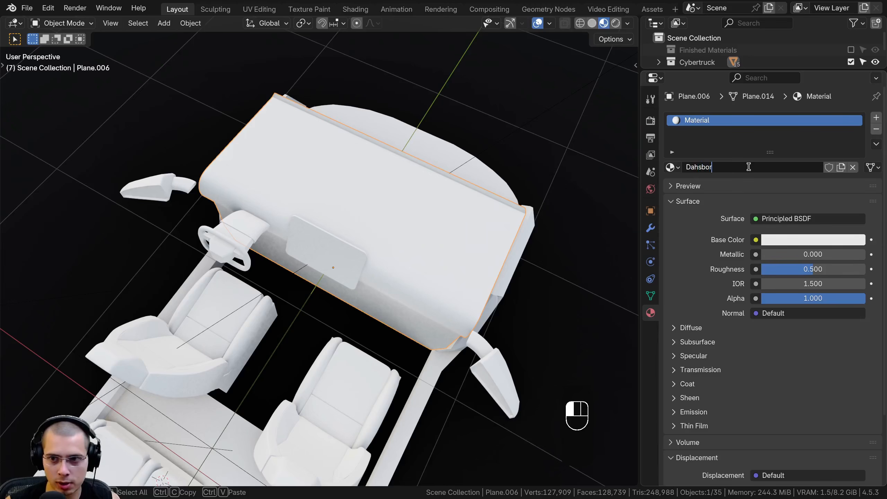
Give the Dashboard material the copied near-black base color and a roughness of 0.7, and hide the dashboard.
key(ctrl+v)
click(787, 240)
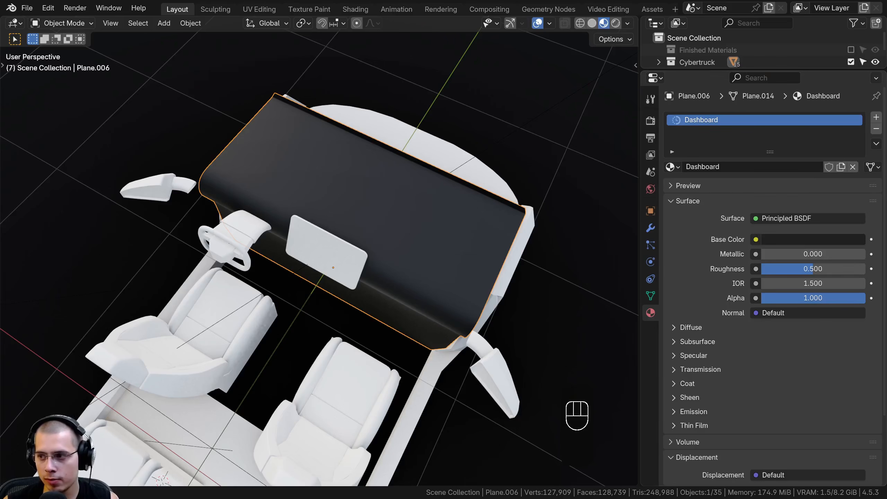
click(820, 272)
text(0.7)
key(Return)
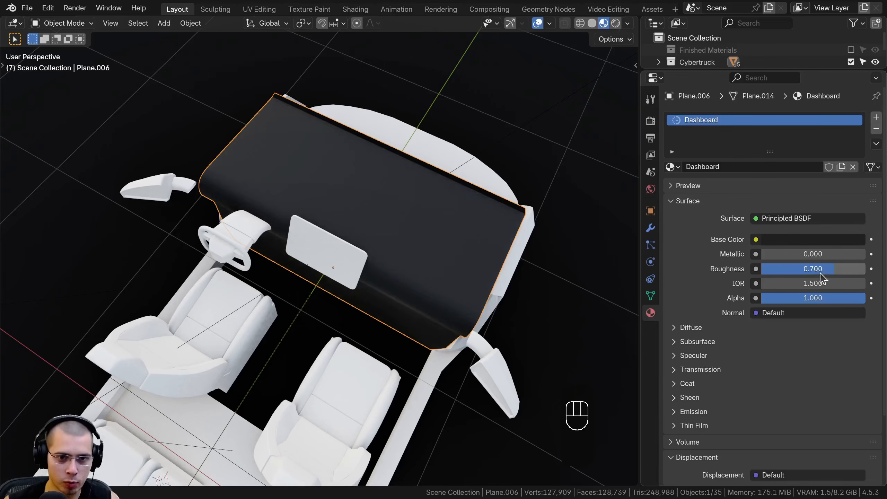
shift+middle_drag(522, 333, 431, 302)
key(h)
Create a material named Screen on the central display, with the copied near-black base color and a roughness of 0.1.
scroll(432, 303, up, 4)
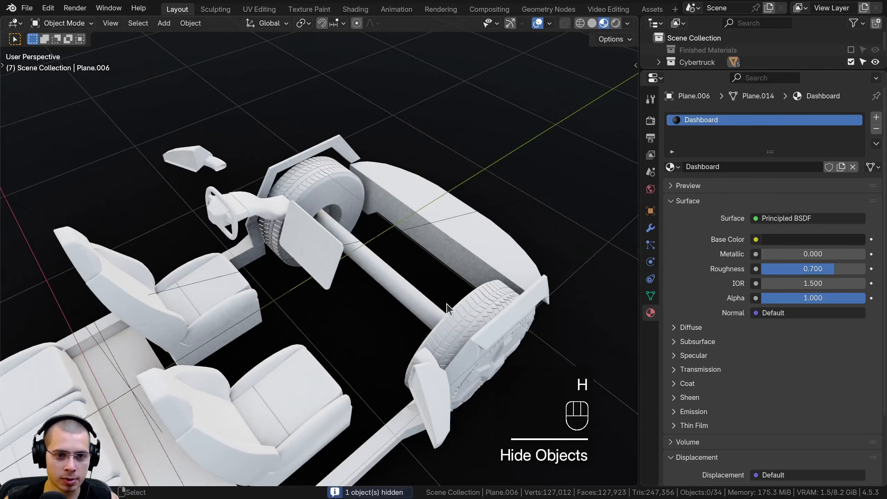
click(313, 192)
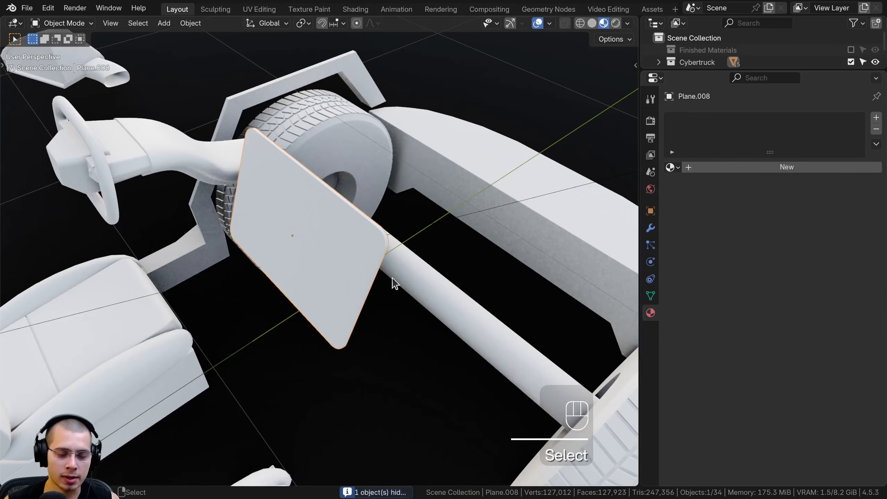
double_click(718, 166)
text(Screen)
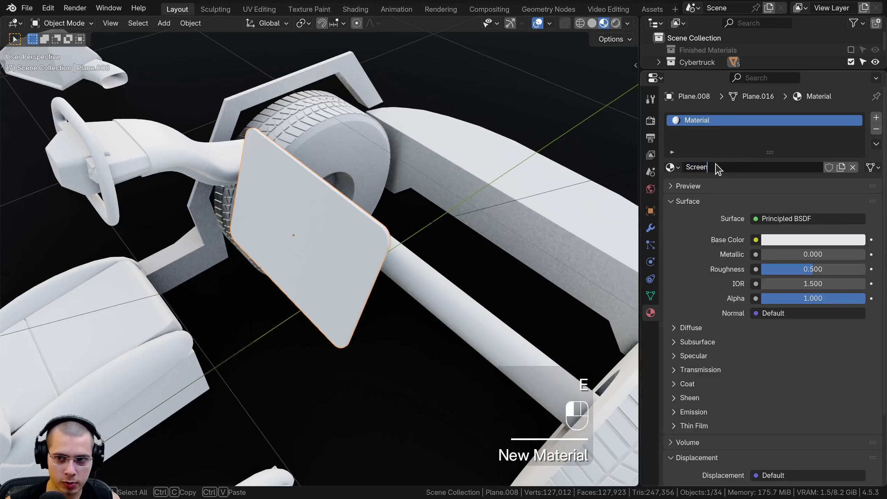
key(Return)
key(ctrl+v)
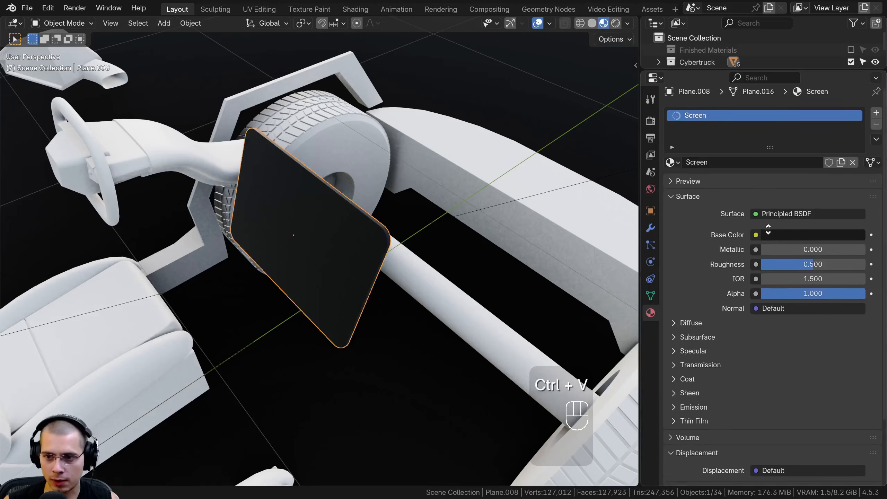
scroll(782, 240, down, 1)
click(782, 229)
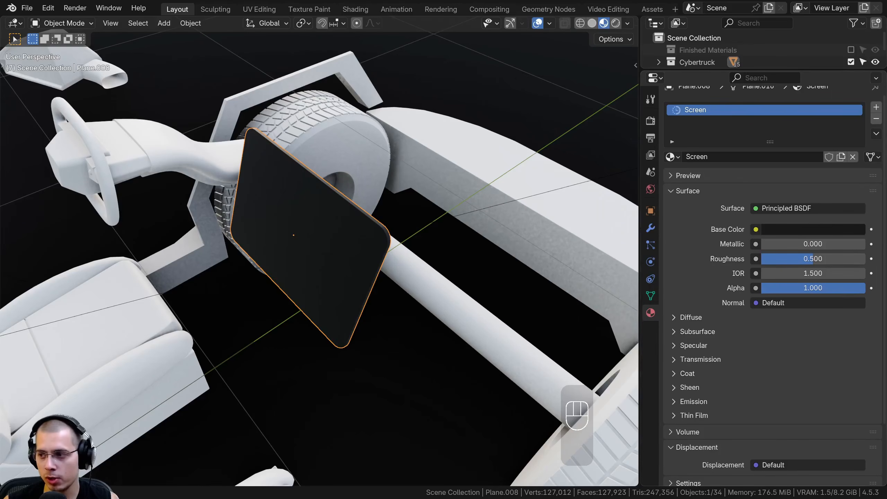
click(799, 260)
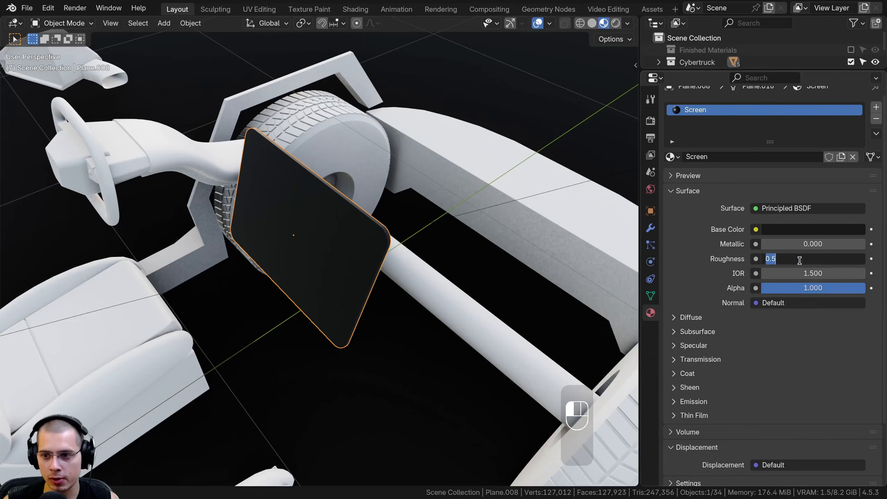
text(.1)
key(Return)
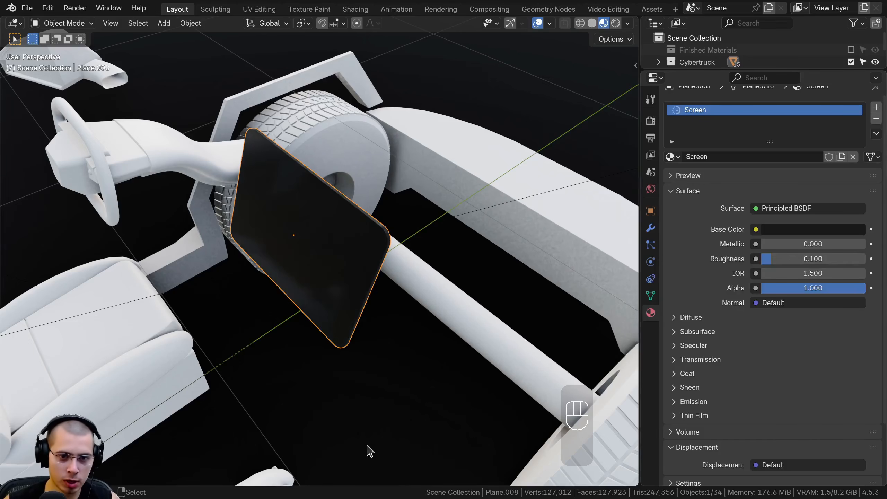
Examine the reflections on the central display's glossy surface from several angles.
scroll(364, 280, up, 6)
middle_drag(364, 279, 380, 108)
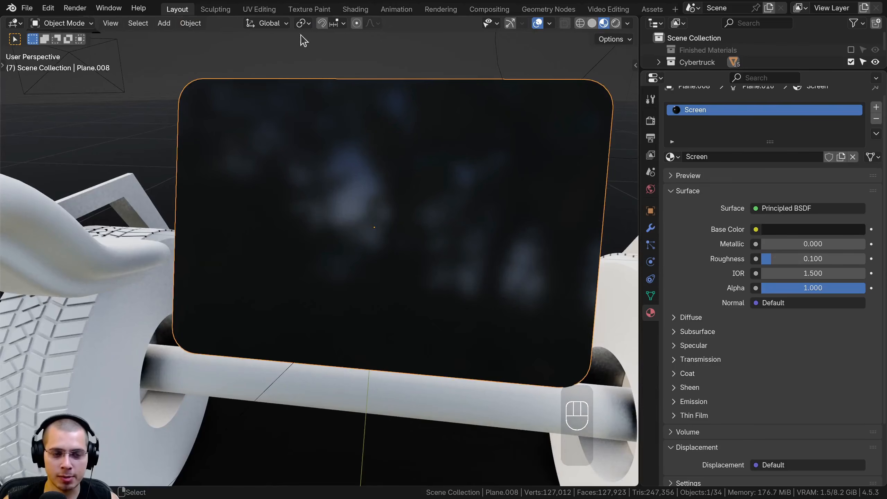
scroll(502, 256, down, 2)
middle_drag(339, 176, 361, 186)
scroll(338, 151, up, 2)
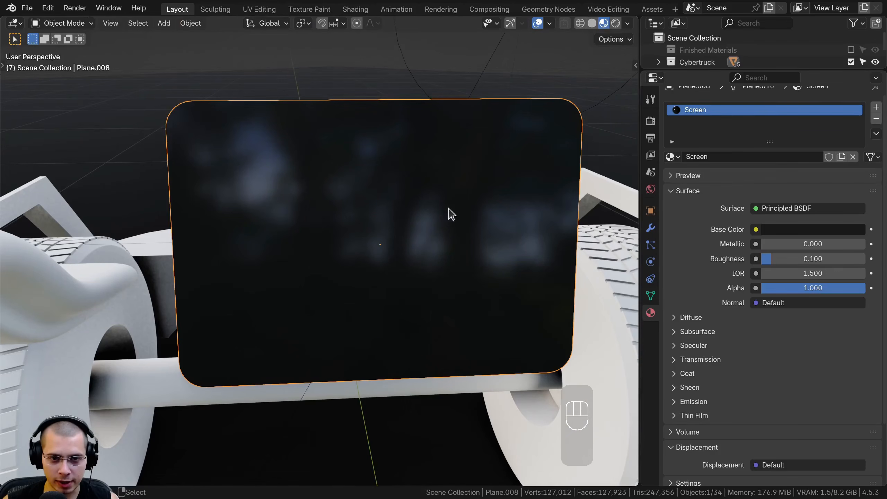
shift+middle_drag(378, 200, 348, 210)
middle_drag(415, 177, 314, 196)
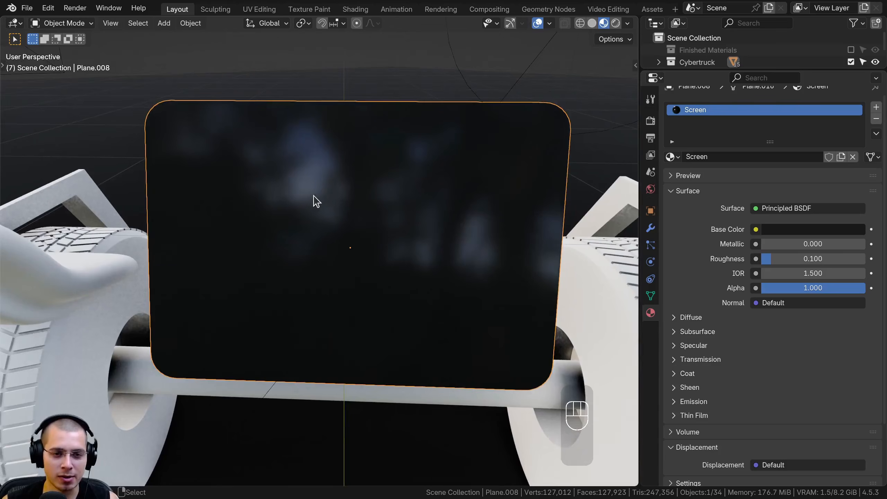
mouse_move(371, 205)
middle_down()
mouse_move(377, 253)
mouse_move(378, 214)
middle_up()
scroll(376, 247, down, 3)
scroll(378, 220, up, 3)
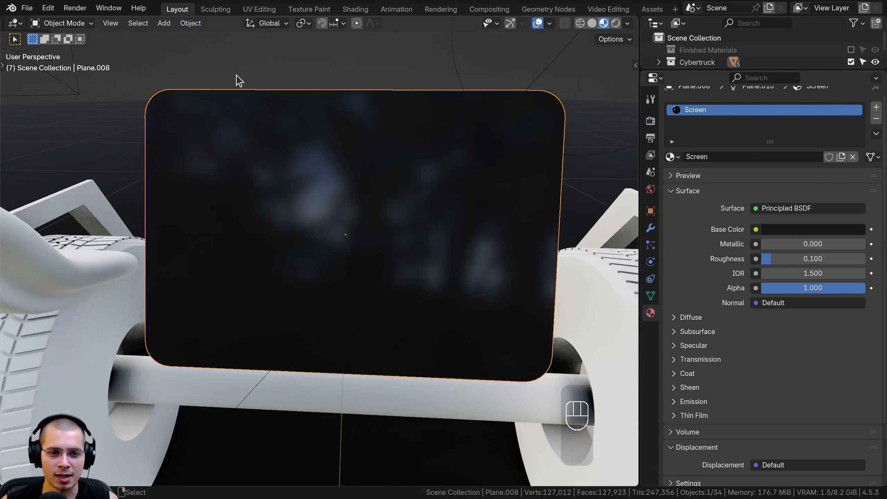
Hide the central display.
scroll(334, 192, down, 4)
middle_drag(305, 303, 399, 266)
scroll(367, 241, up, 1)
scroll(339, 214, down, 1)
key(h)
Assign the existing Inside Grey material to the steering wheel rim and hide the rim.
shift+middle_drag(328, 240, 381, 244)
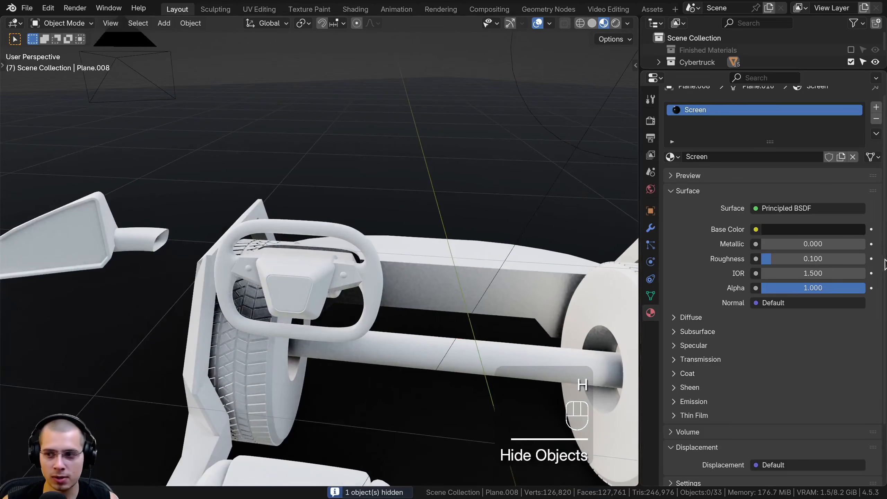
click(383, 247)
click(676, 168)
text(in)
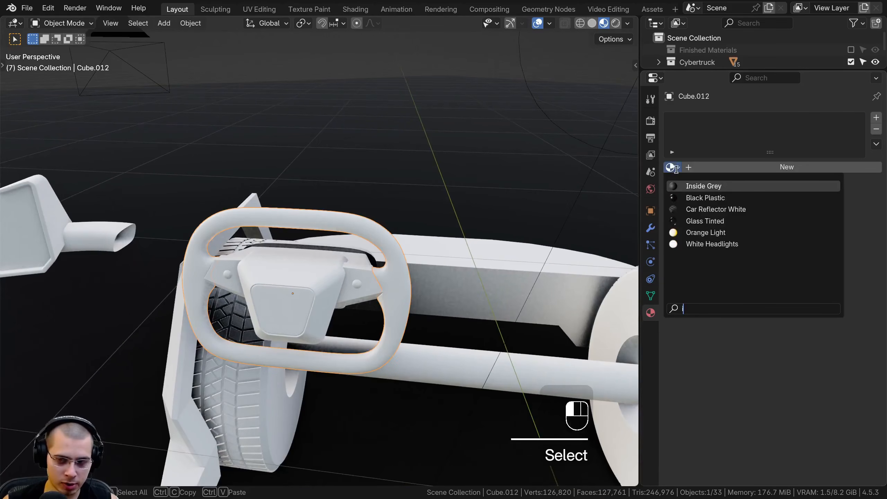
click(690, 185)
key(h)
Assign the Inside Grey material to the steering wheel's center hub cover and hide the cover.
click(312, 267)
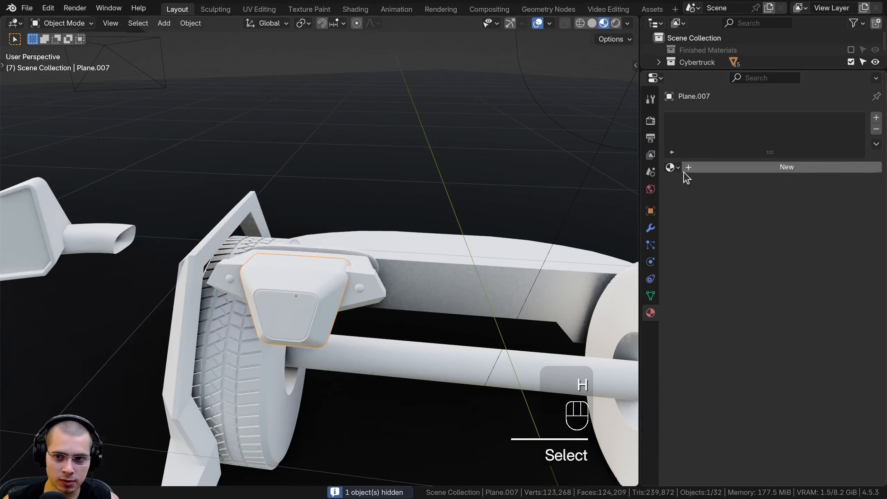
click(675, 168)
text(in)
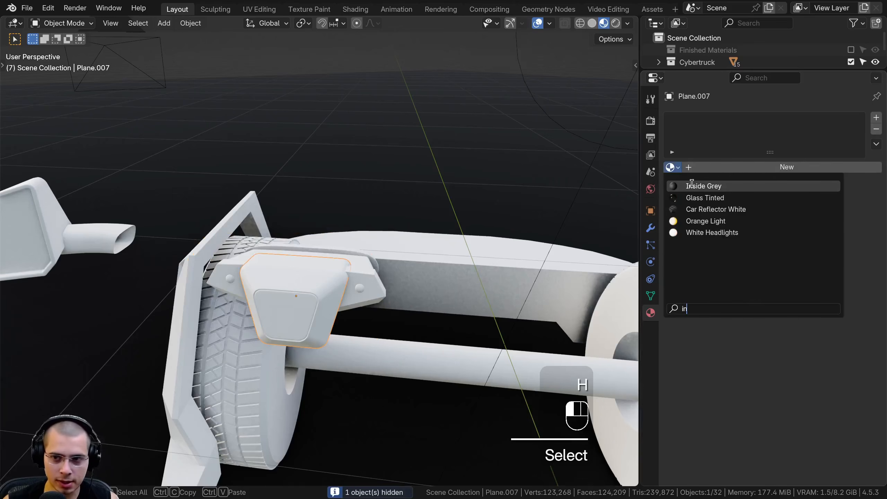
click(690, 185)
scroll(244, 276, up, 2)
middle_drag(394, 256, 330, 308)
key(h)
Assign the Black Plastic material to the pair of angled panels flanking the steering wheel hub and hide them.
shift+click(426, 399)
middle_drag(425, 399, 394, 264)
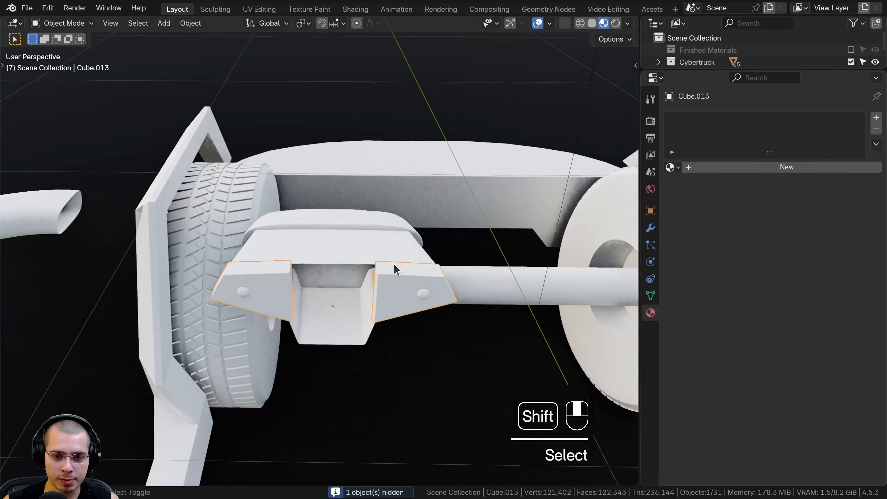
click(673, 167)
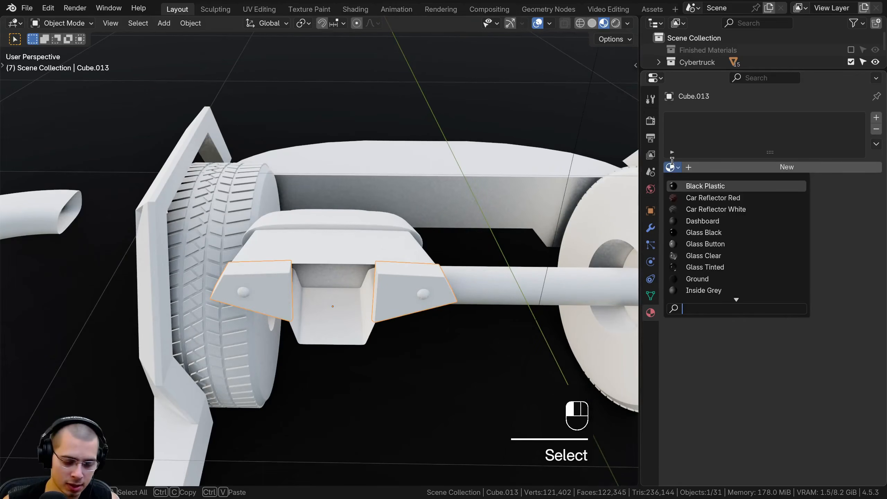
text(pla)
key(Return)
middle_drag(452, 129, 379, 323)
key(h)
Assign the Black Plastic material to the two small round steering wheel buttons and hide them.
click(467, 297)
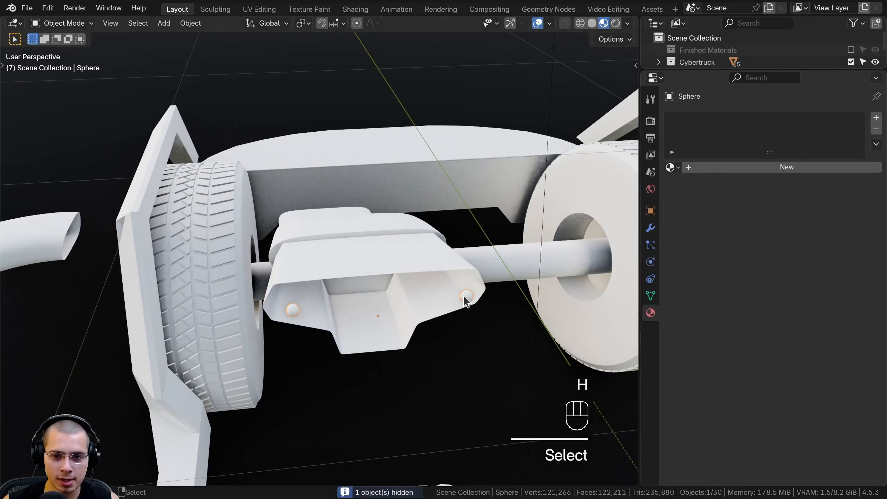
click(672, 167)
text(pla)
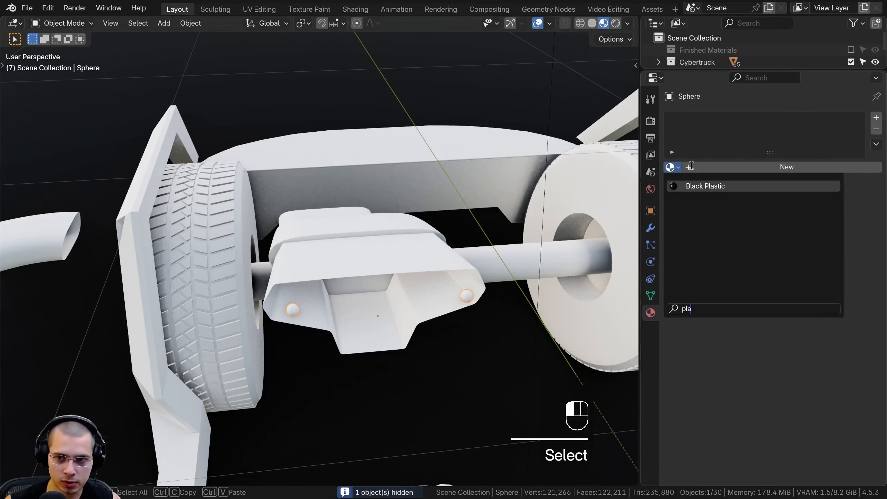
key(Return)
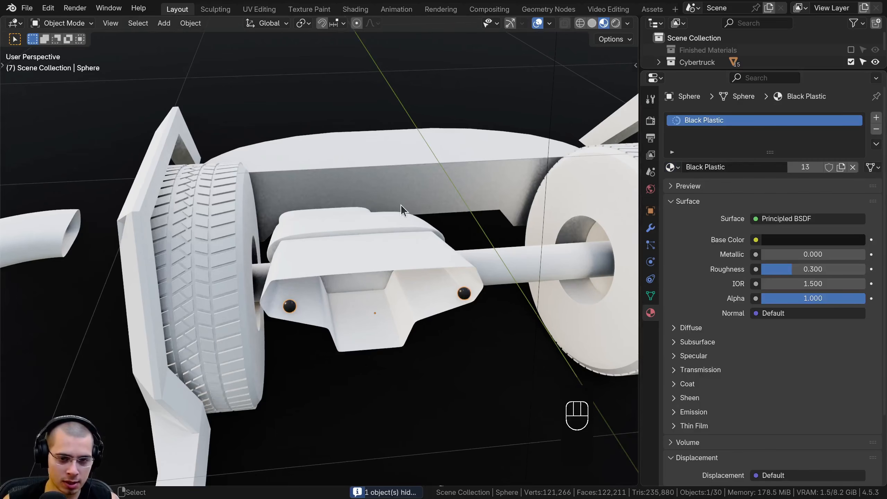
key(h)
Assign the Inside Grey material to the hollow front housing of the steering column and hide the housing.
click(369, 258)
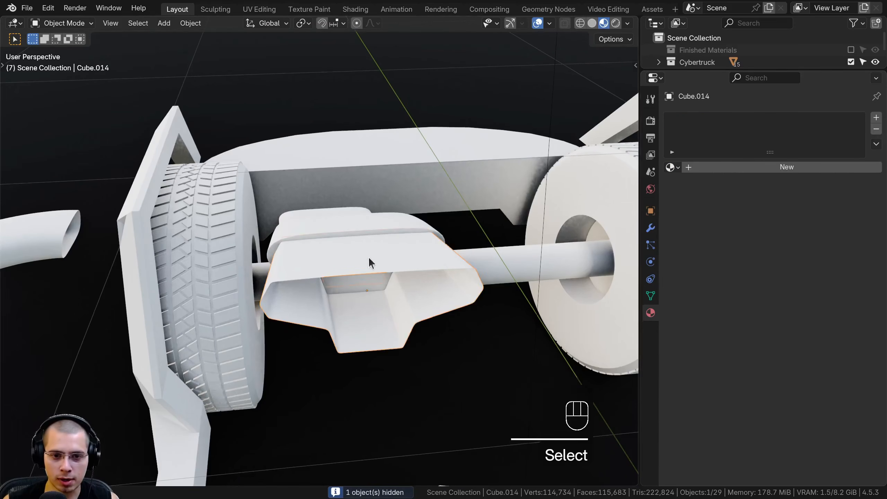
middle_drag(369, 256, 328, 251)
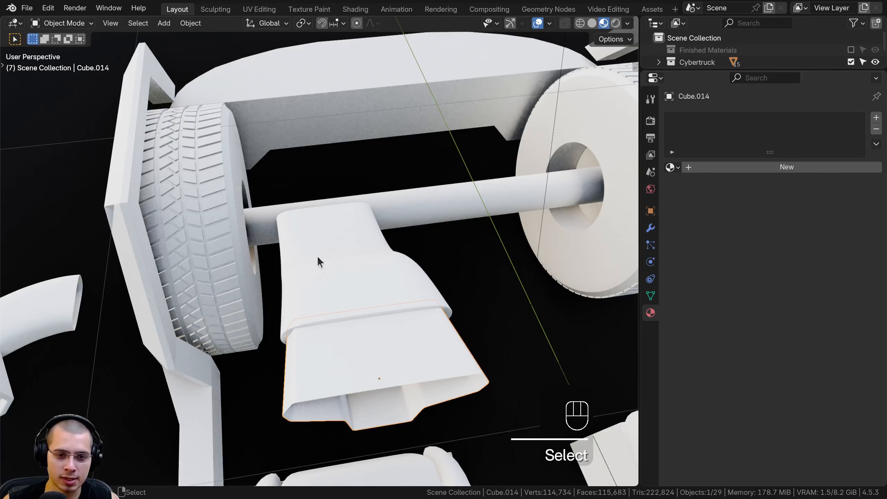
click(670, 167)
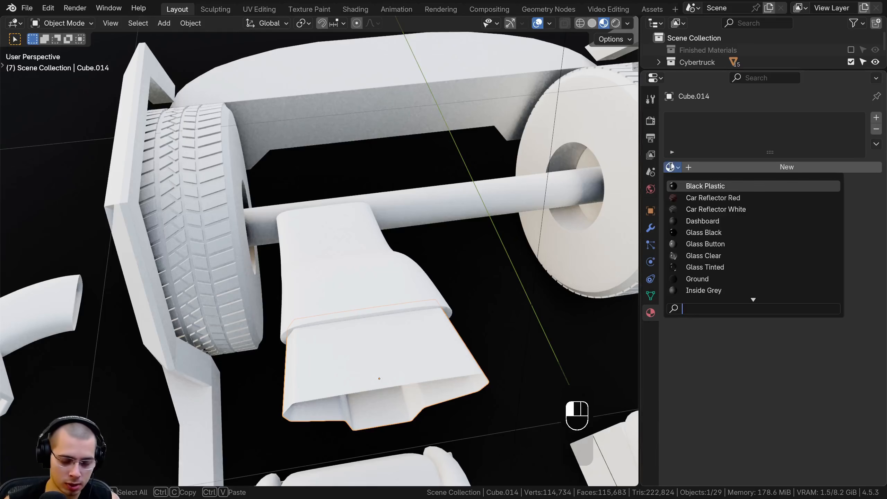
text(ins)
key(Return)
key(h)
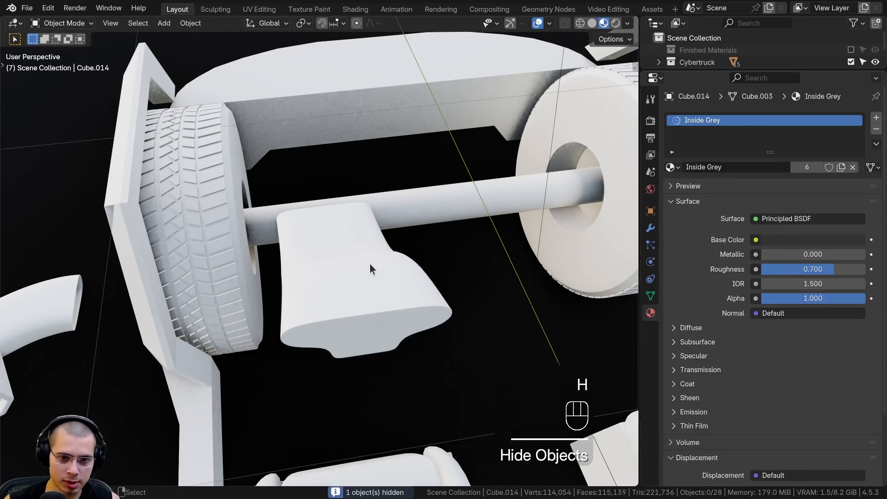
Assign the Inside Grey material to the remaining steering column body behind the wheel and hide the body.
click(370, 265)
click(672, 167)
text(ins)
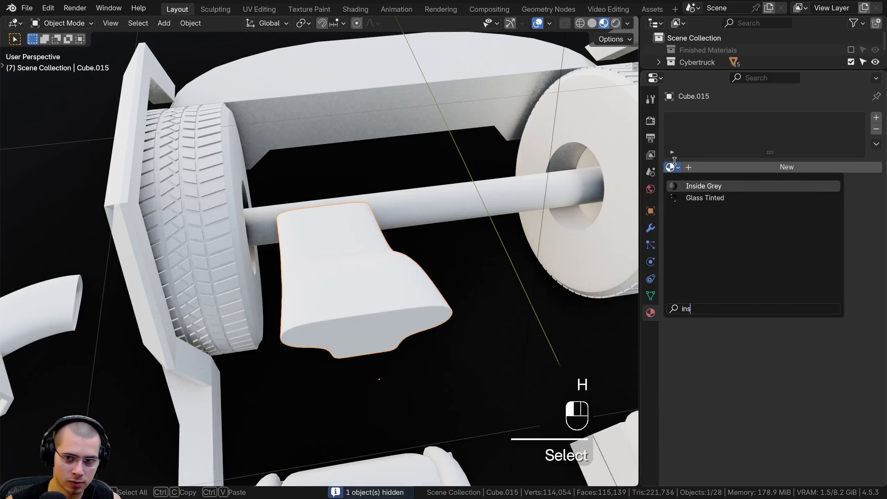
key(Return)
middle_drag(246, 184, 275, 185)
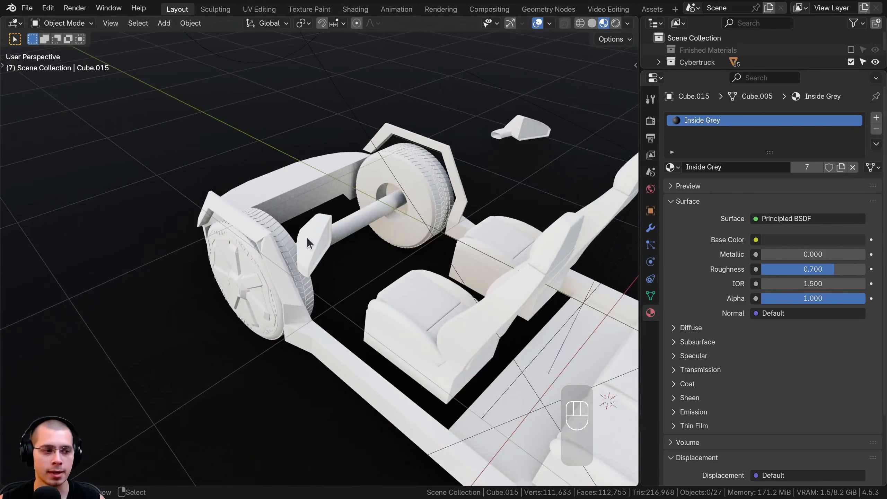
Assign the Black Plastic material to the side mirror housings.
click(307, 241)
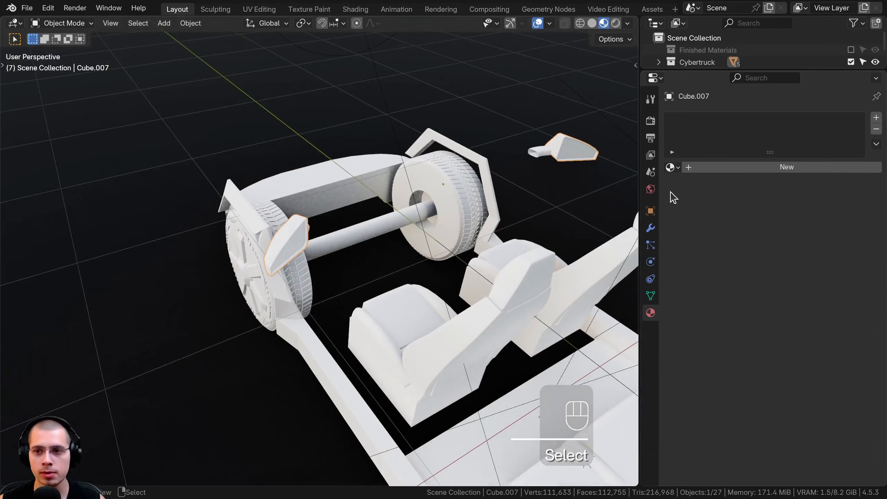
click(672, 167)
text(pla)
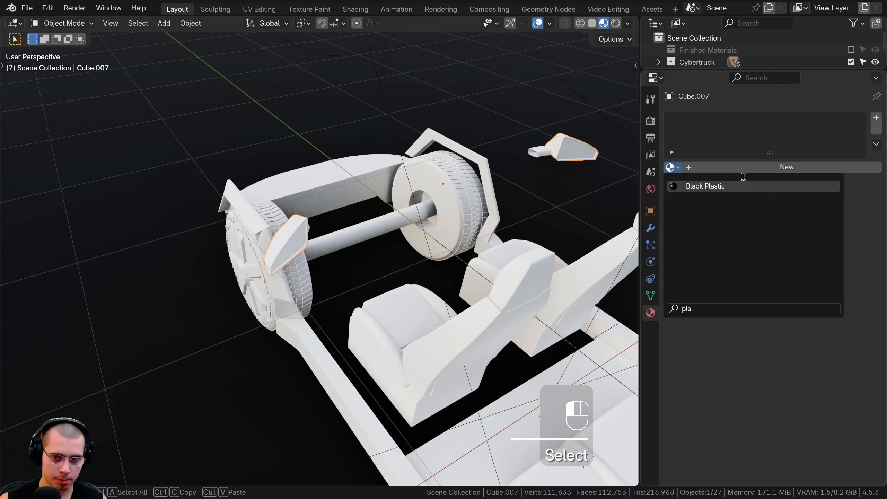
key(Return)
Enter Edit Mode on the side mirrors and select all ten faces that form the inset mirror glass.
middle_drag(318, 204, 287, 223)
scroll(204, 194, up, 2)
shift+middle_drag(287, 223, 336, 234)
key(Tab)
middle_drag(335, 234, 331, 201)
click(325, 213)
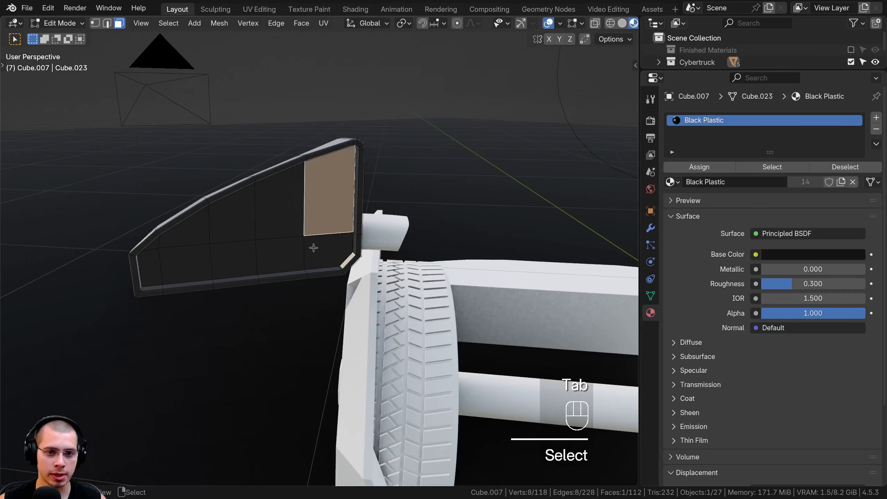
shift+click(313, 247)
shift+click(283, 218)
shift+click(277, 253)
shift+click(232, 214)
shift+click(233, 259)
shift+click(184, 227)
shift+click(186, 261)
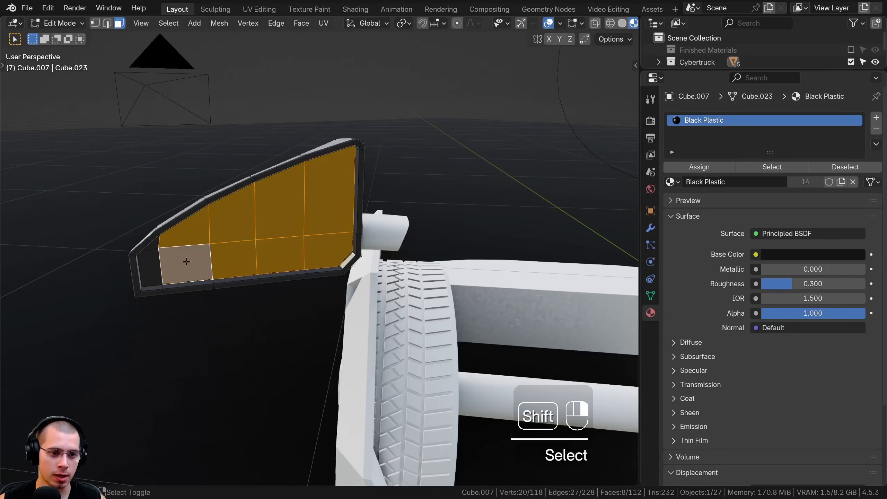
shift+click(150, 246)
shift+click(150, 268)
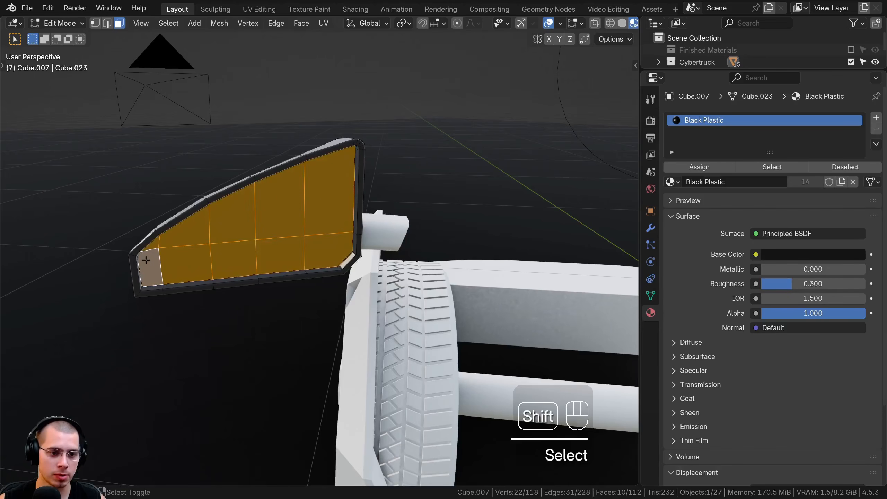
Add a second material slot with a new material to the mirrors and assign it to the selected glass faces.
click(877, 117)
click(728, 201)
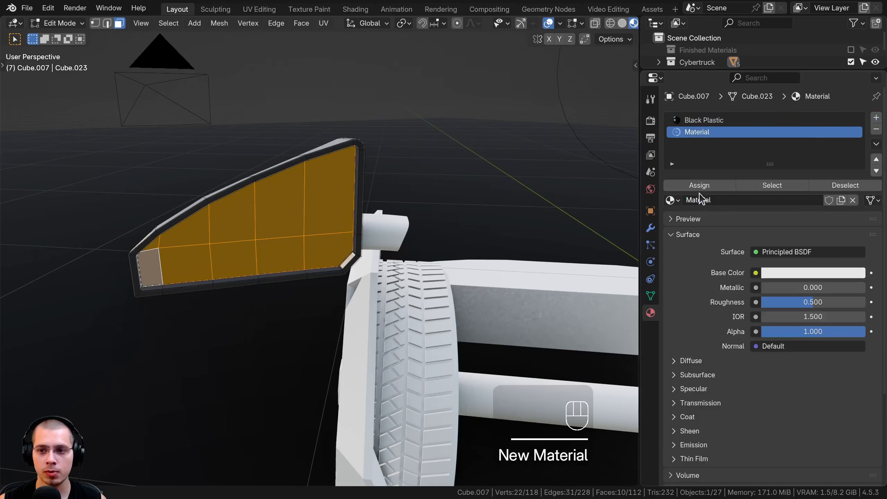
click(700, 185)
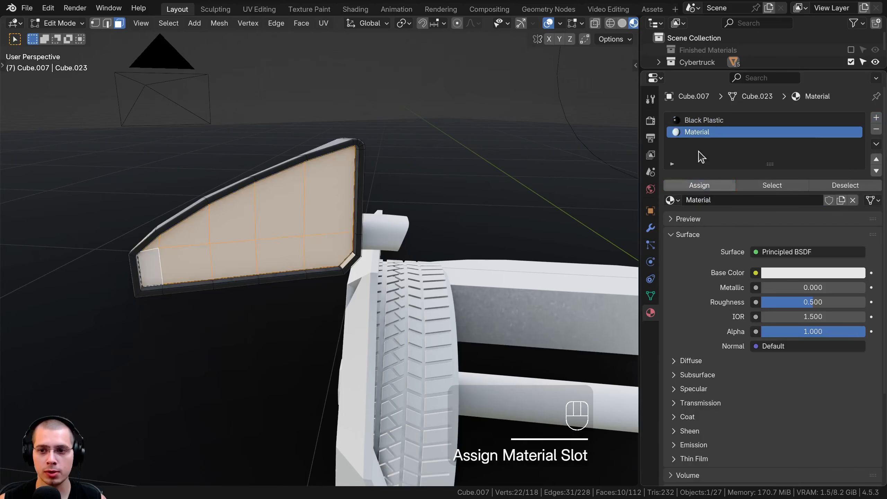
Name the side mirror's new glass material Mirror and brighten its base color to pure white.
double_click(719, 133)
text(Mirror)
key(Return)
click(801, 275)
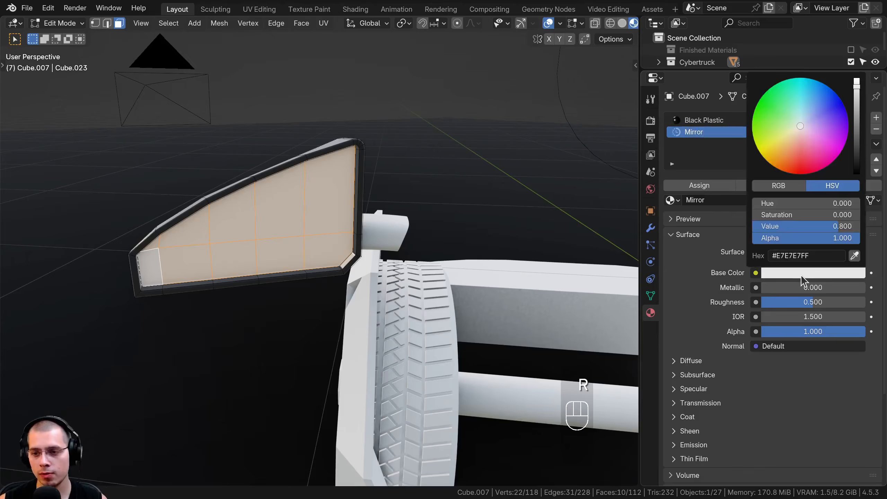
drag(855, 88, 856, 83)
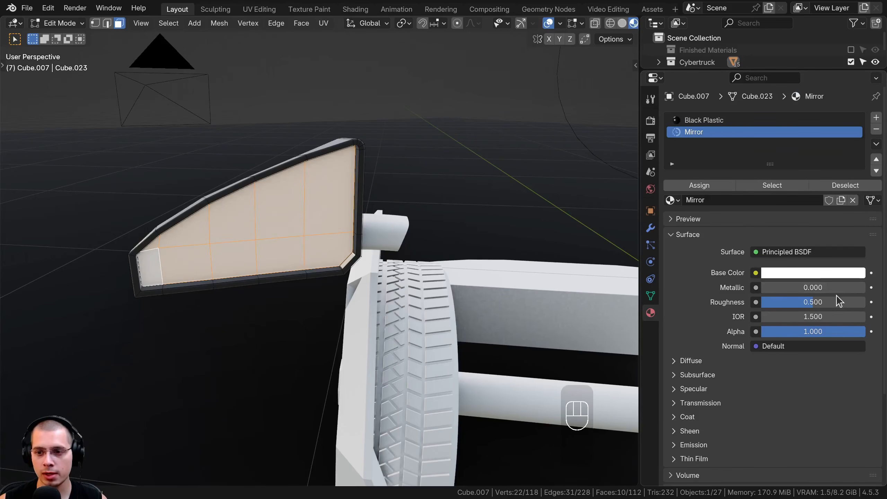
Set the Mirror material's Metallic to 1.000 and Roughness to 0.000, assign it to the selected glass faces, and exit Edit Mode.
drag(837, 302, 866, 288)
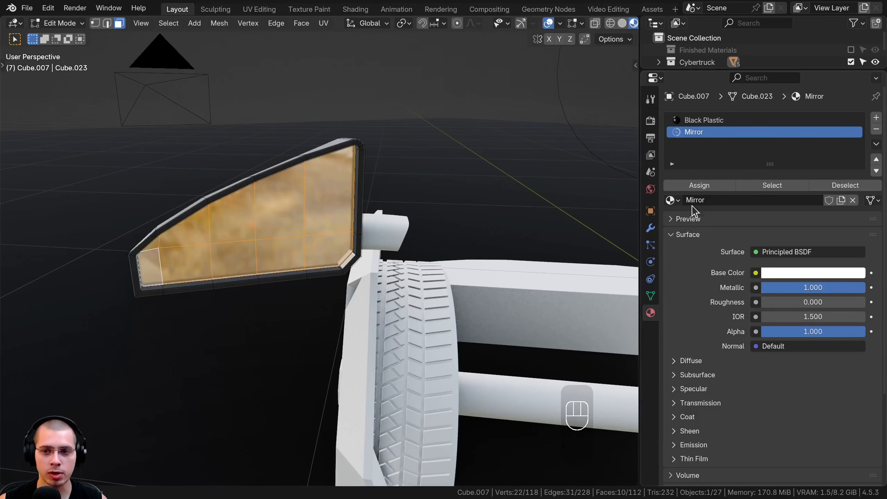
click(699, 185)
key(Tab)
scroll(287, 261, down, 4)
middle_drag(287, 262, 293, 255)
scroll(294, 255, up, 4)
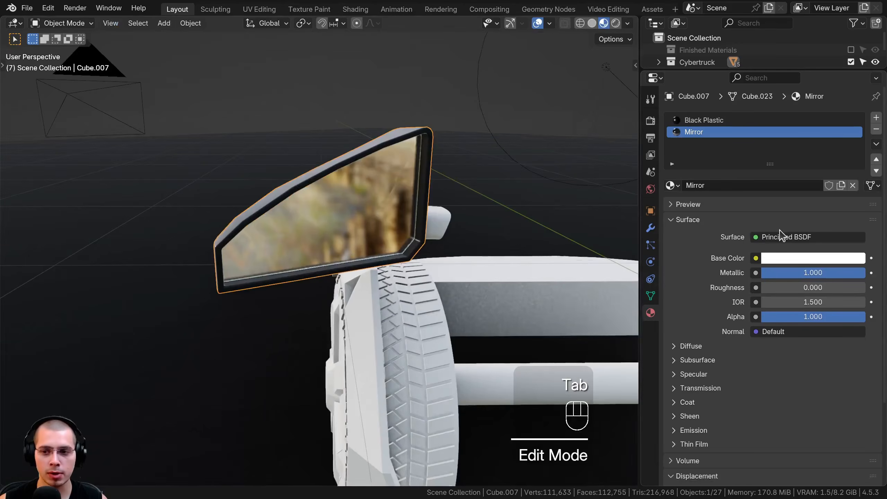
Hide the side mirror and apply the existing Black Plastic material to the mirror's mounting arm.
middle_drag(454, 262, 380, 261)
key(h)
click(336, 254)
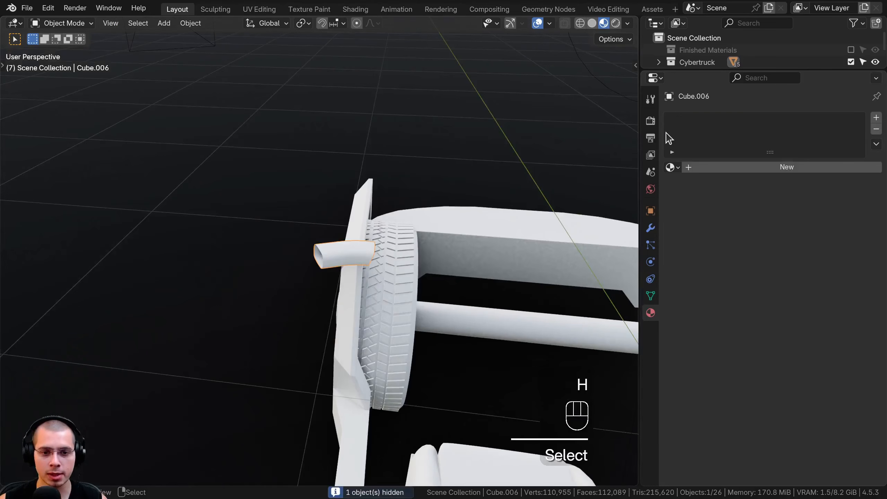
click(671, 167)
text(pla)
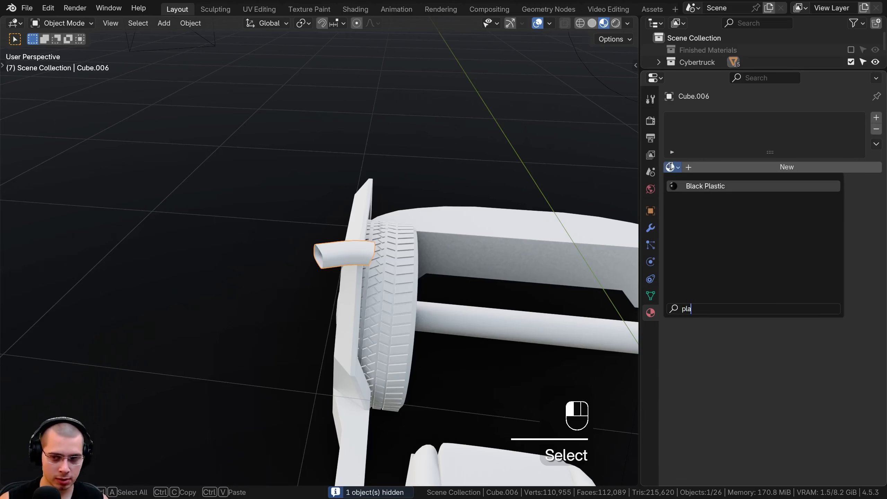
key(Return)
shift+middle_drag(287, 282, 307, 274)
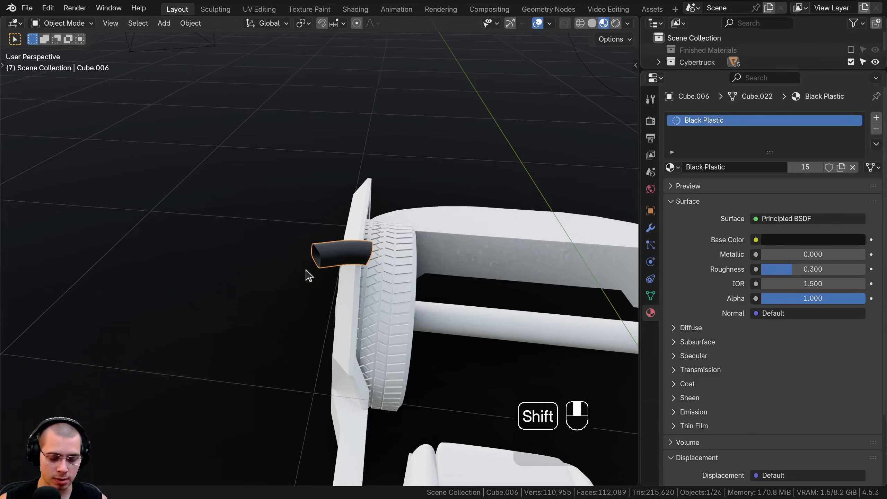
Hide the mirror's mounting arm and the ground plane.
scroll(349, 270, down, 3)
key(h)
shift+middle_drag(420, 260, 331, 254)
scroll(331, 254, down, 2)
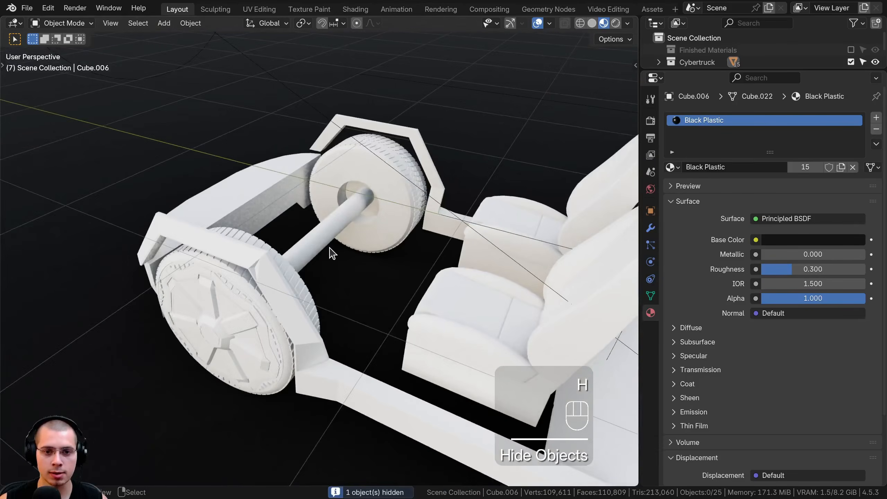
scroll(171, 195, down, 2)
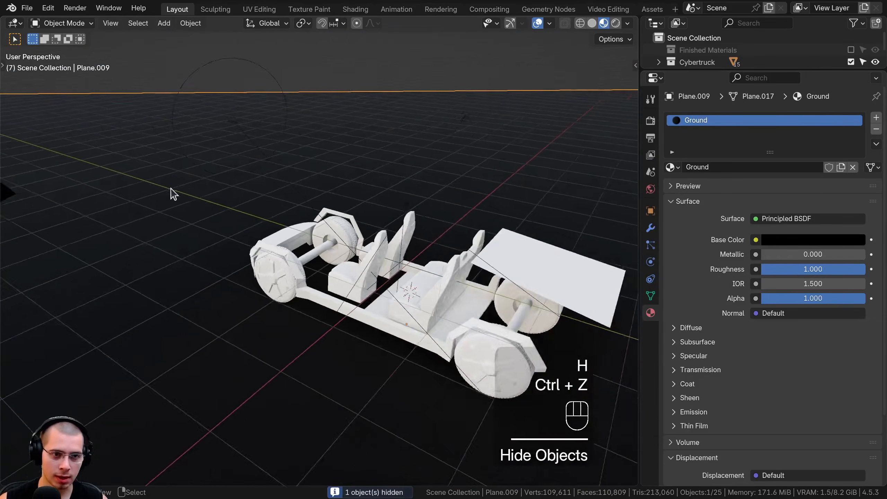
middle_drag(170, 195, 133, 188)
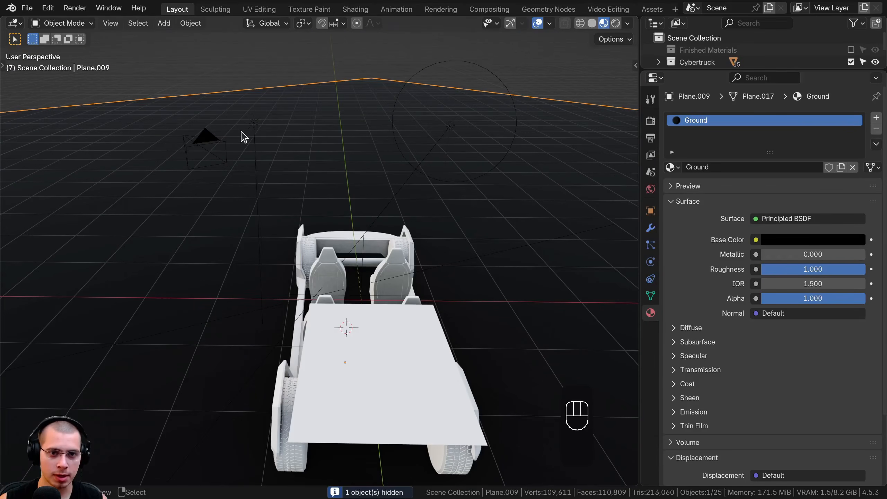
middle_drag(241, 131, 410, 141)
scroll(299, 151, up, 4)
key(h)
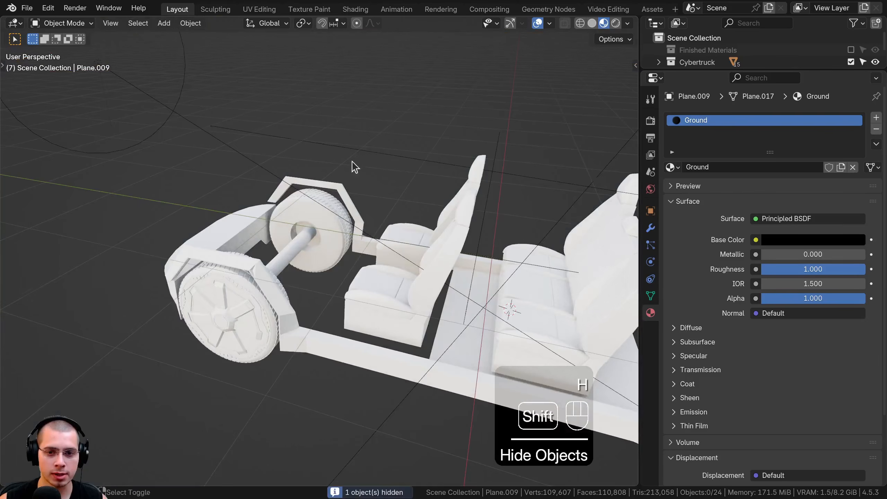
Apply the existing Black Plastic material to the front bumper with the grille.
middle_drag(353, 167, 384, 265)
scroll(384, 264, down, 2)
shift+click(359, 272)
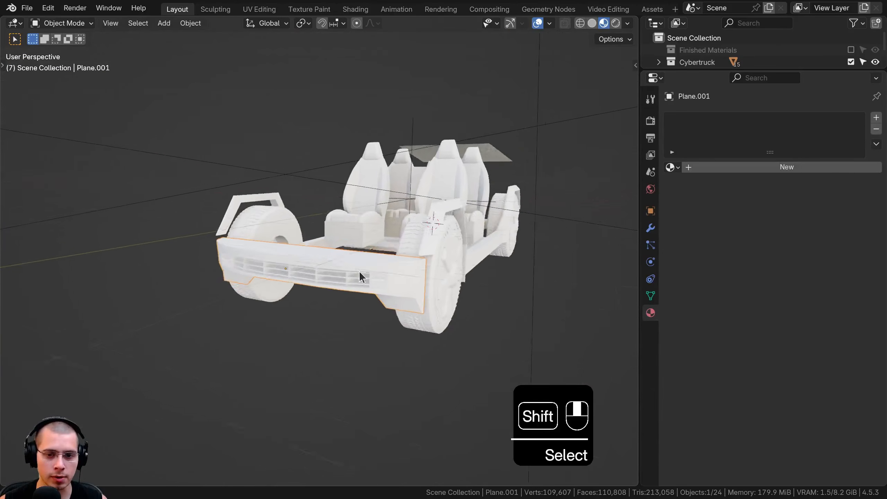
scroll(359, 272, up, 2)
click(672, 167)
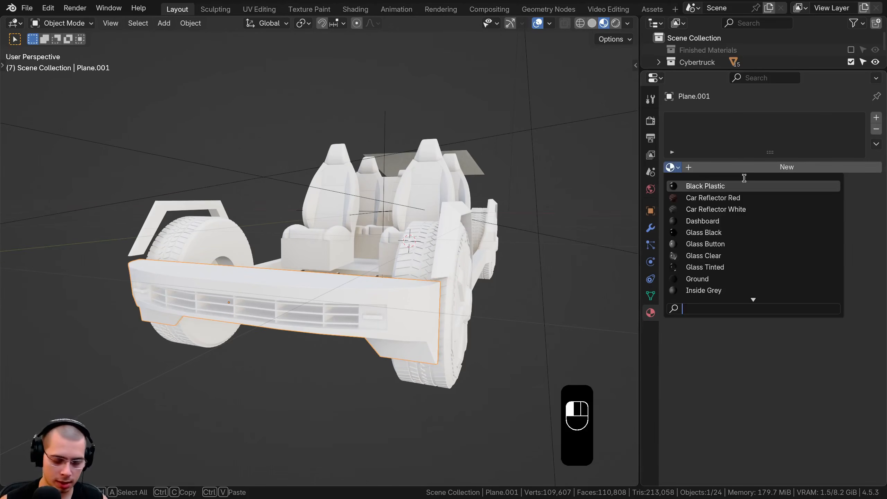
text(pla)
key(Return)
middle_drag(391, 260, 382, 250)
scroll(382, 251, up, 2)
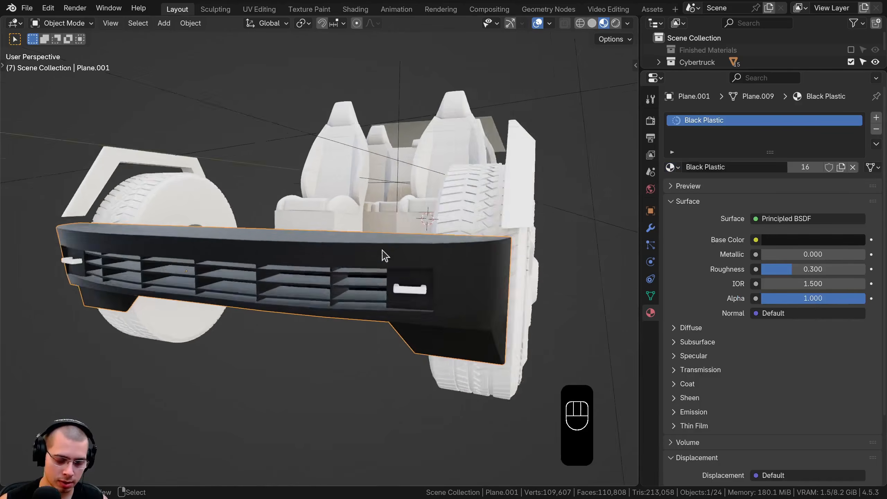
Hide the front bumper and apply the Black Plastic material to the pair of small front tow hooks.
key(h)
click(402, 289)
click(672, 167)
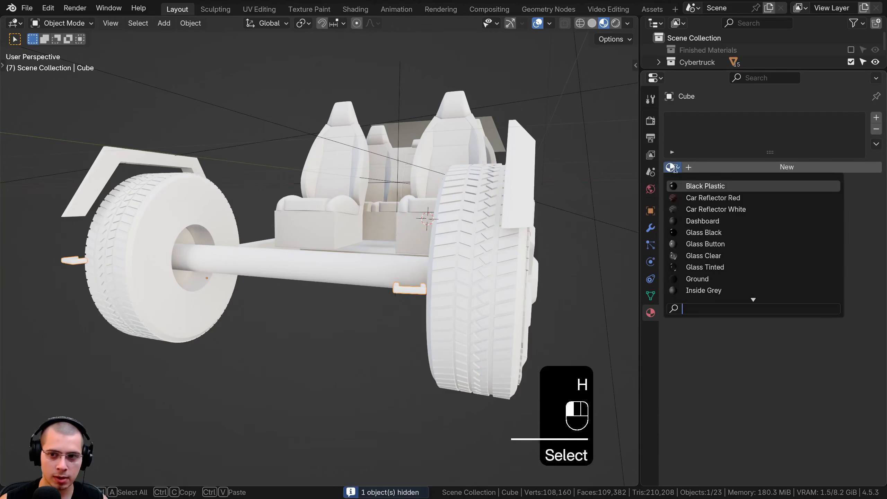
text(pla)
key(Return)
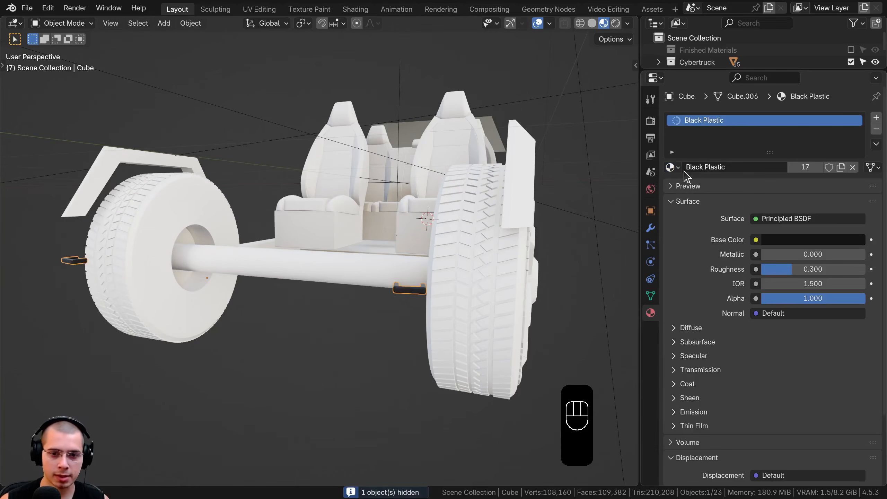
key(Tab)
key(KP_Decimal)
scroll(405, 162, down, 3)
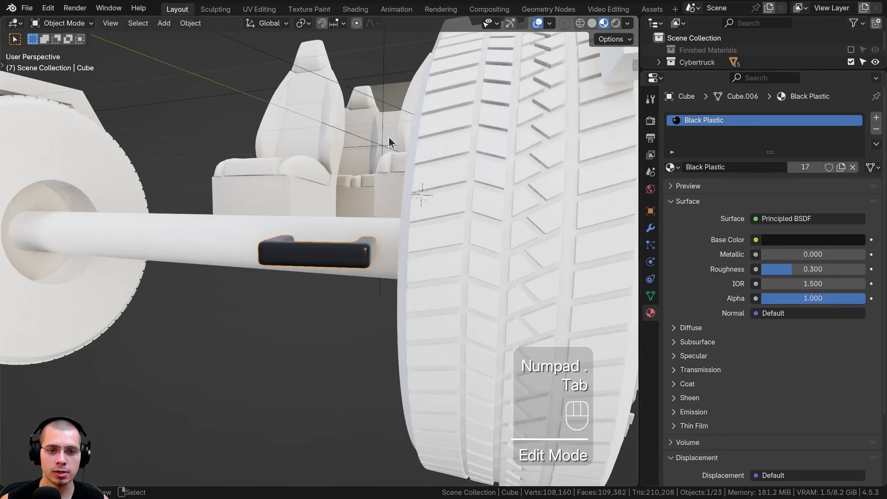
Hide the tow hooks and give the wheel-arch and side-sill piece a new material named Trim.
middle_drag(388, 136, 270, 261)
key(h)
scroll(379, 194, down, 3)
scroll(373, 253, up, 1)
right_click(304, 239)
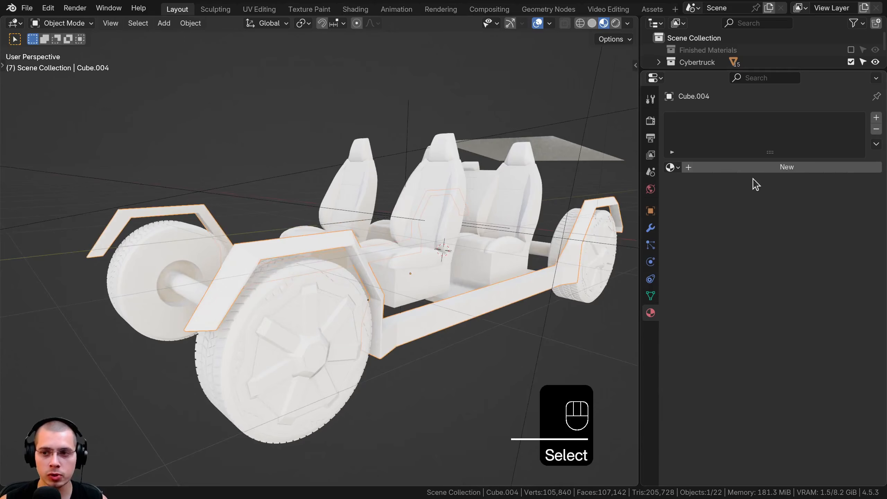
click(753, 168)
click(725, 171)
text(T)
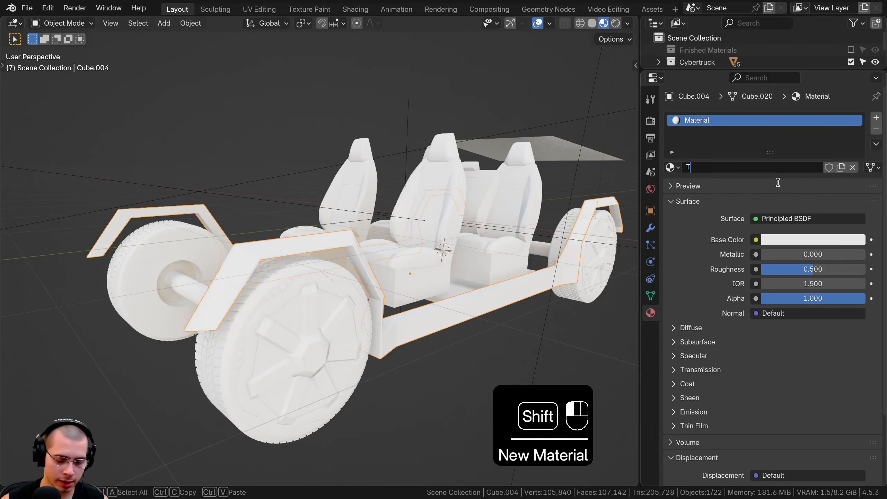
text(rim)
key(Return)
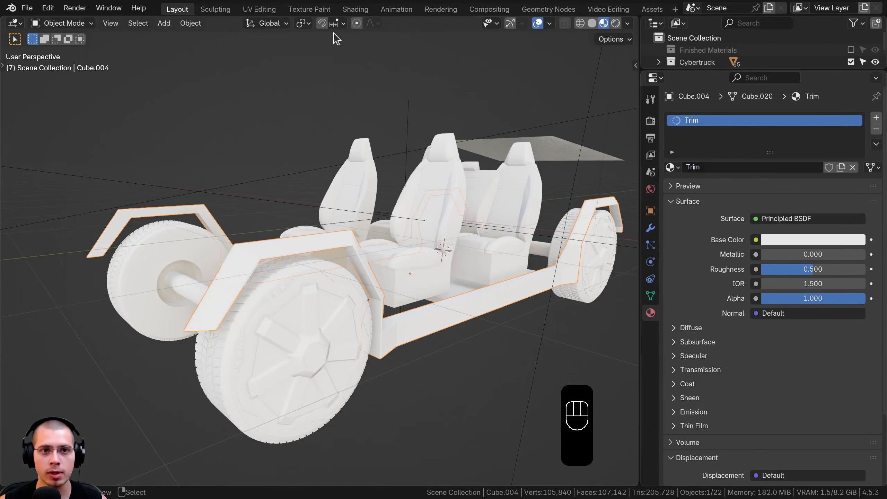
Switch to the Shading workspace and deselect all objects.
click(353, 9)
middle_drag(260, 299, 287, 337)
mouse_move(244, 230)
middle_down()
mouse_move(227, 227)
mouse_move(242, 230)
middle_up()
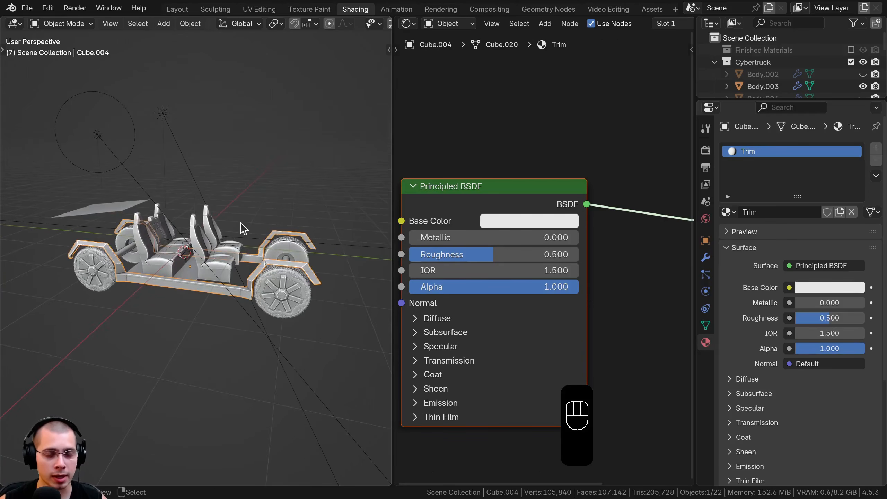
middle_drag(254, 269, 262, 275)
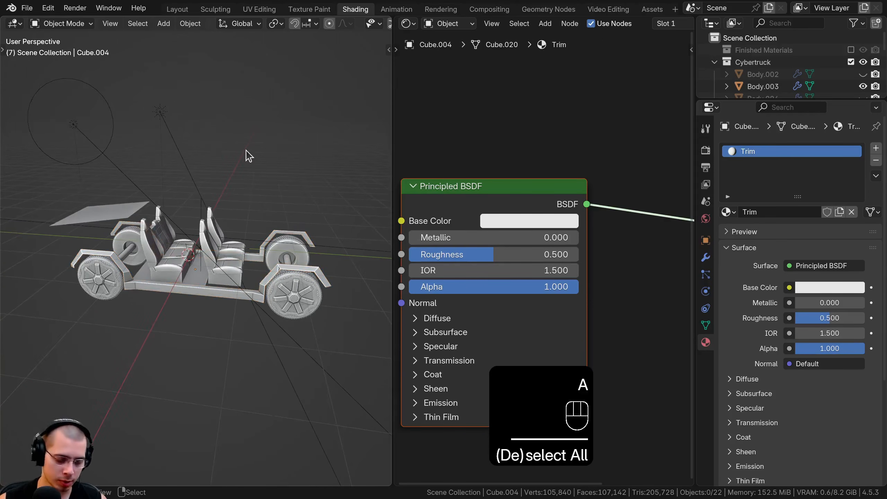
Unhide all the hidden objects and move them to the Finished Materials collection.
key(alt+h)
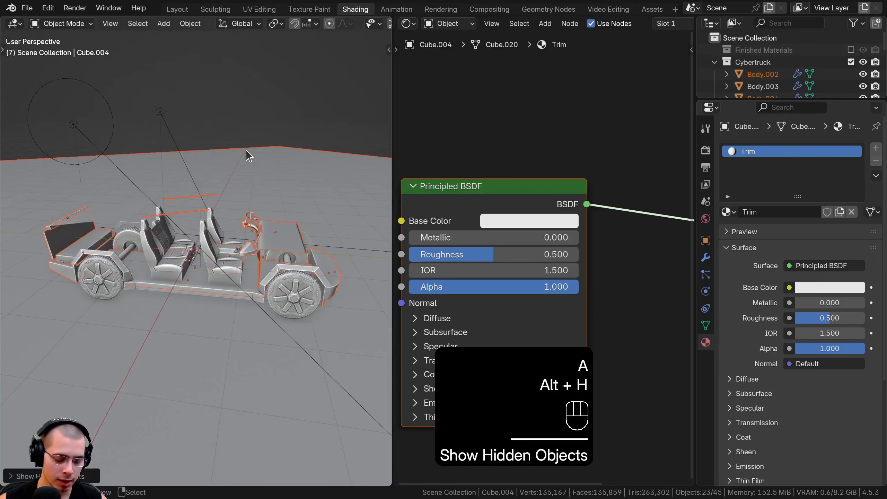
key(m)
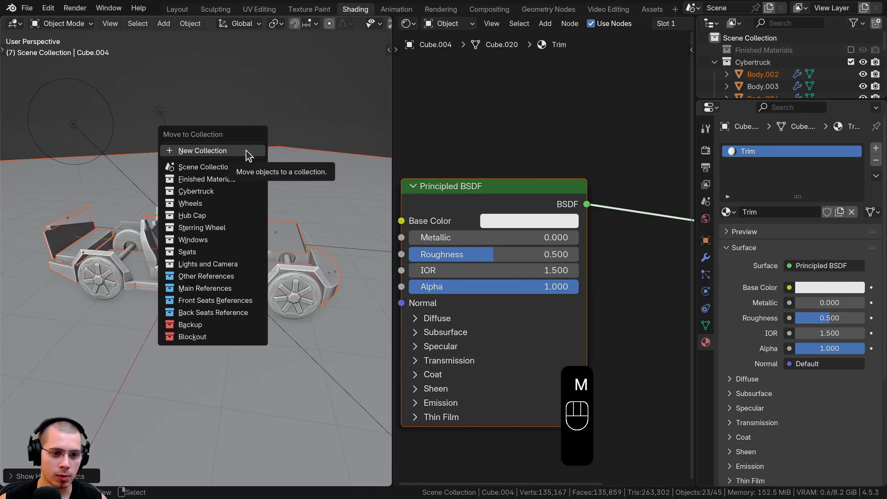
click(207, 180)
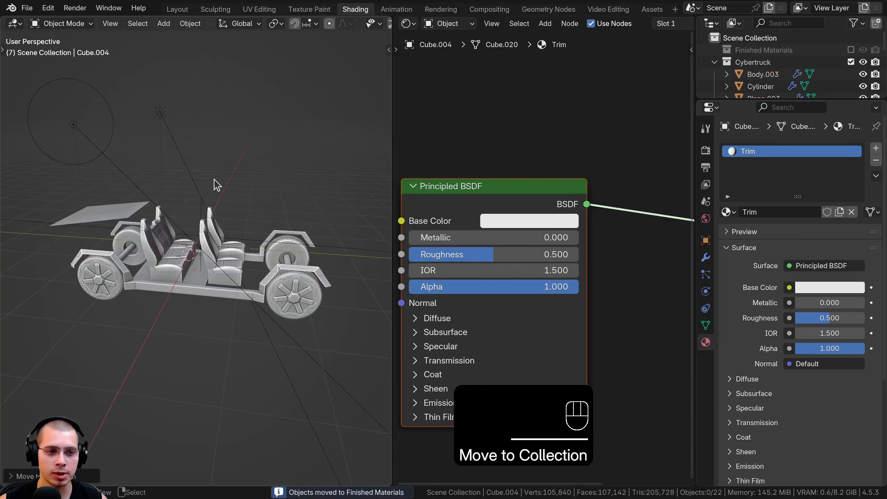
Enable the Finished Materials collection and show the node tree of the truck body's Metal material.
click(851, 50)
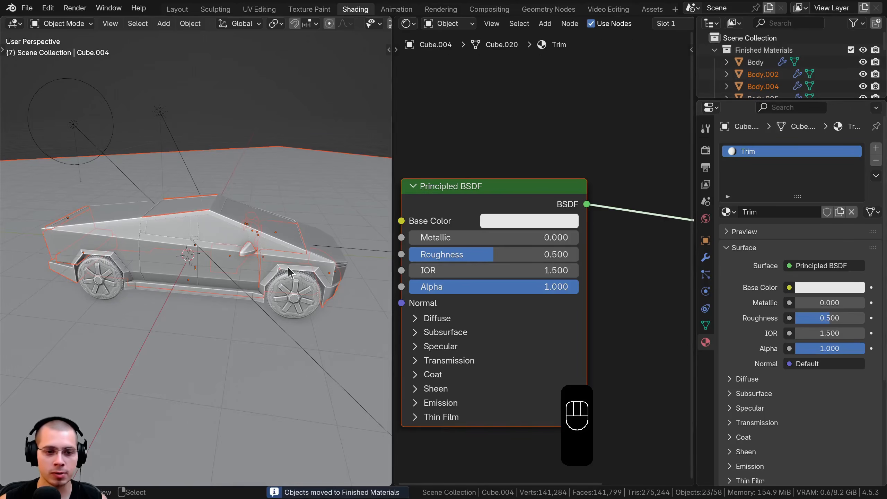
scroll(288, 266, up, 1)
click(200, 260)
scroll(200, 260, down, 4)
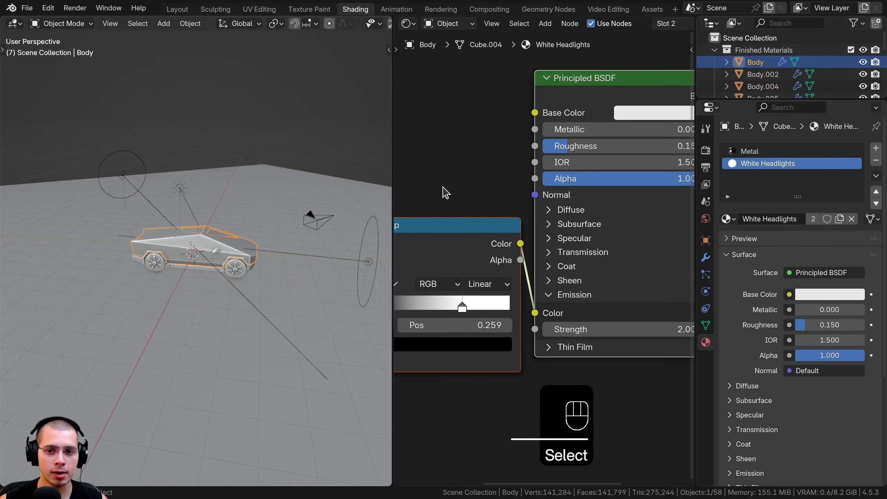
scroll(128, 241, up, 3)
scroll(500, 247, down, 3)
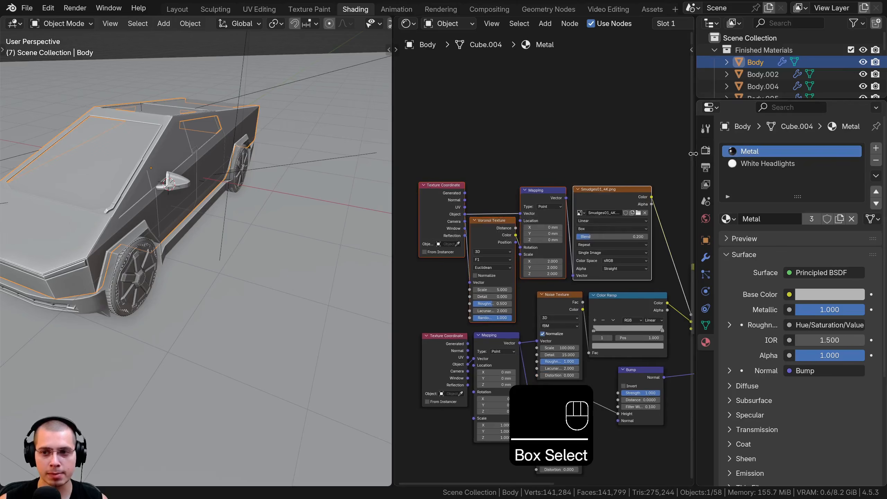
Widen the node editor and copy the Metal material's Texture Coordinate, Voronoi Texture, Mapping and Smudges01_4K.png nodes.
drag(693, 153, 734, 154)
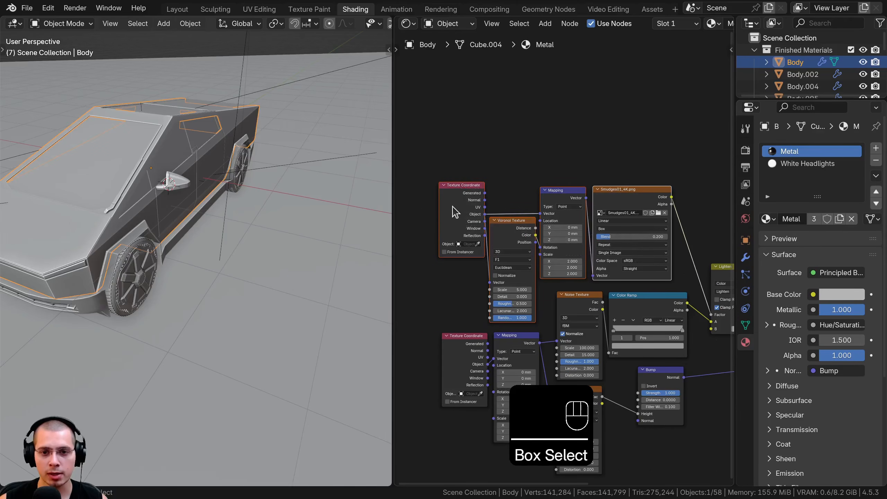
shift+click(465, 211)
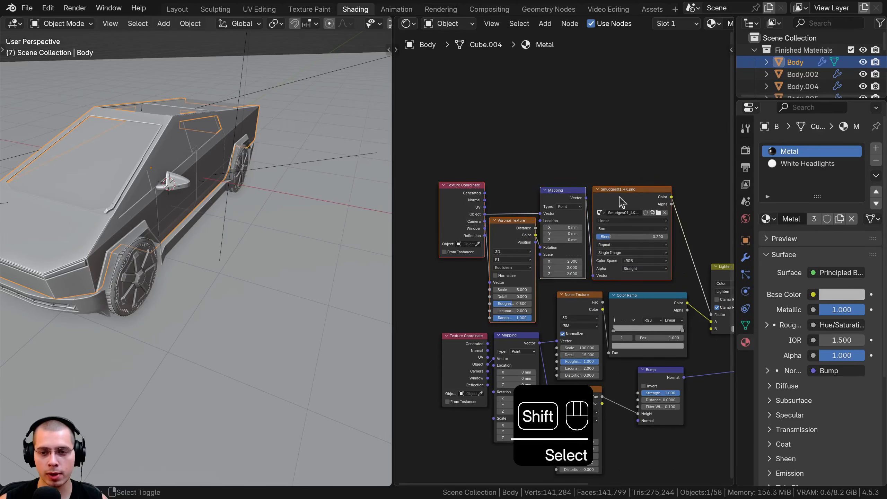
key(ctrl+c)
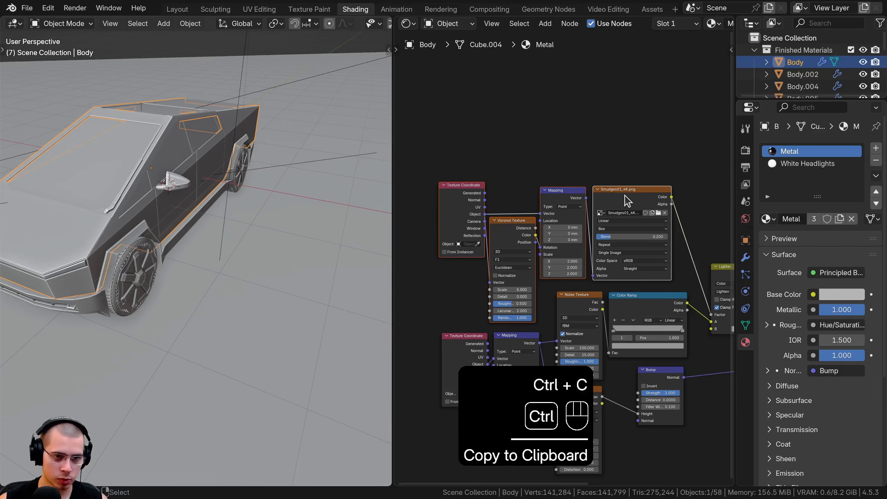
Exclude the Finished Materials collection and paste the copied smudge texture nodes into the wheel-arch piece's Trim material.
middle_drag(184, 171, 176, 157)
shift+middle_drag(177, 157, 196, 189)
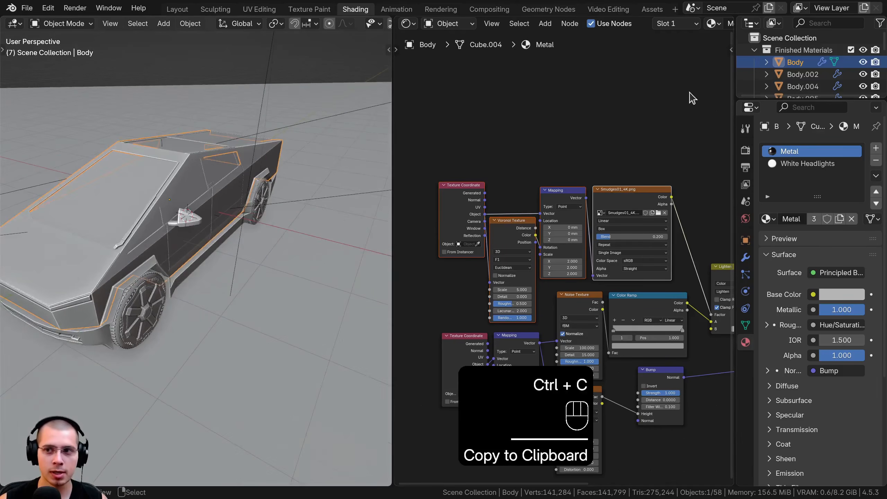
click(851, 50)
middle_drag(217, 224, 238, 228)
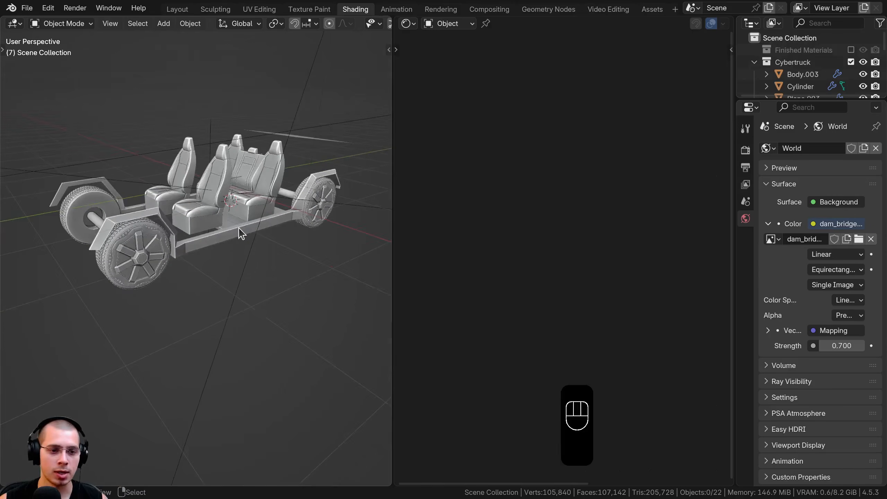
scroll(239, 229, up, 4)
click(238, 237)
key(ctrl+v)
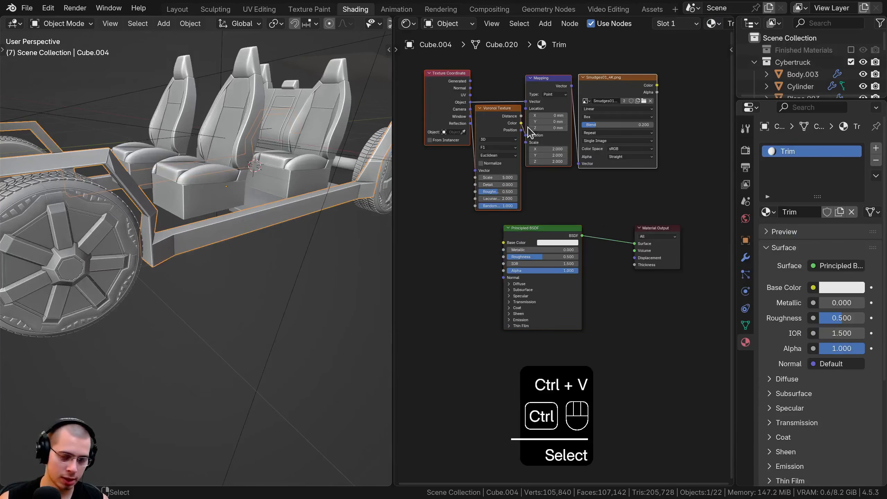
Place the pasted smudge texture nodes beside the Principled BSDF in the Trim material and shift the shader node aside.
key(g)
middle_drag(577, 204, 607, 197)
scroll(607, 197, down, 2)
key(g)
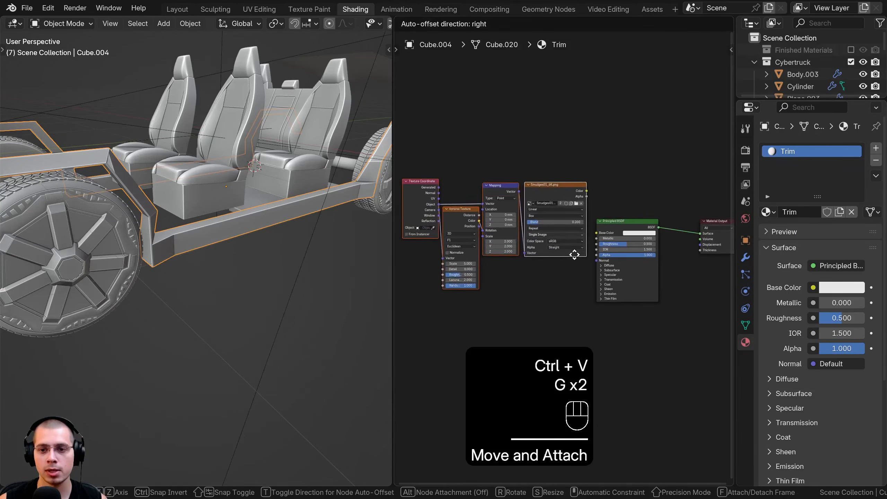
click(571, 286)
key(b)
drag(597, 210, 620, 242)
key(g)
click(640, 245)
scroll(524, 134, up, 1)
Add a Color Ramp node above the shader and connect the smudge texture's Color output to the Principled BSDF's Roughness.
key(shift+a)
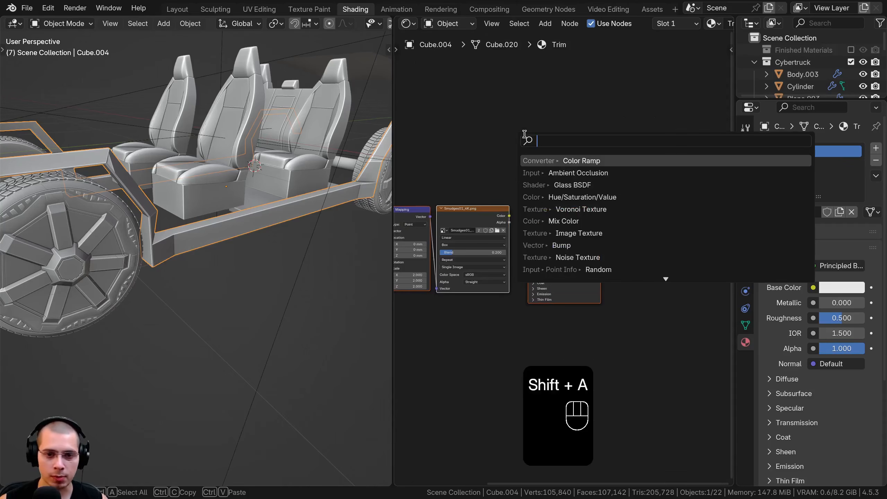
text(ram)
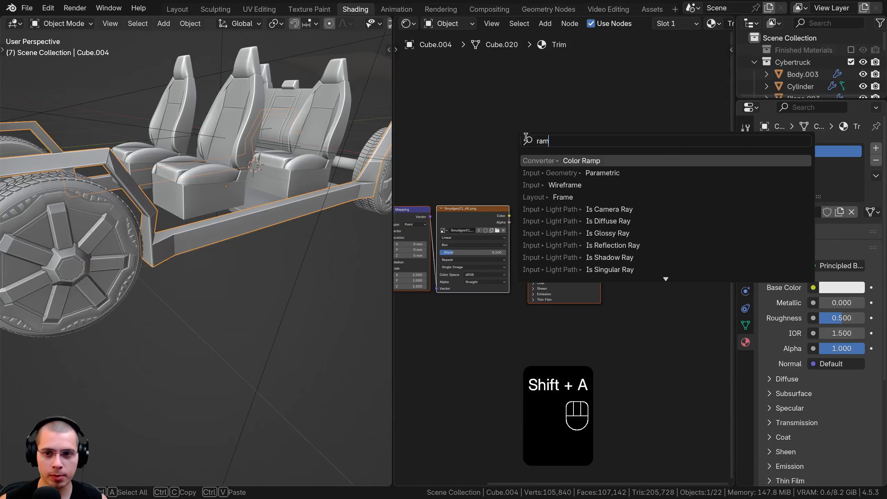
click(543, 160)
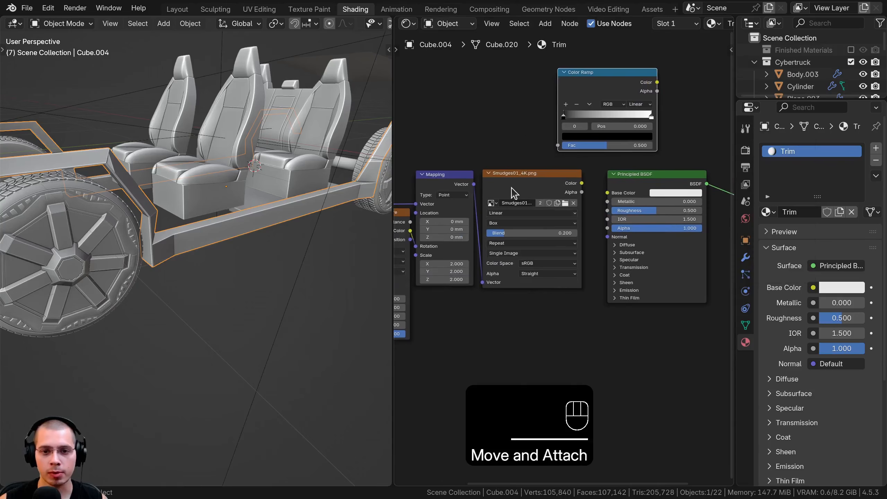
click(493, 196)
scroll(492, 196, up, 1)
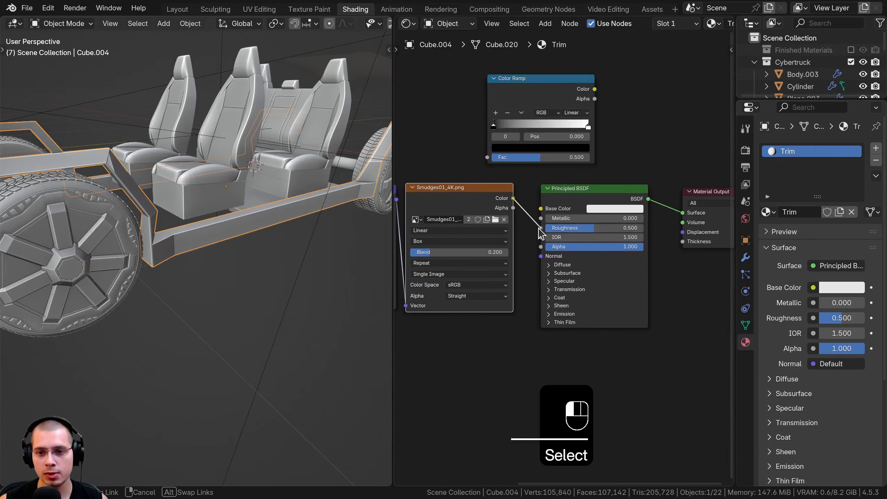
drag(544, 228, 543, 229)
Make room beside the smudge texture and insert the Color Ramp into its link to Roughness.
middle_drag(620, 337, 561, 353)
scroll(559, 355, down, 2)
drag(552, 360, 657, 239)
key(g)
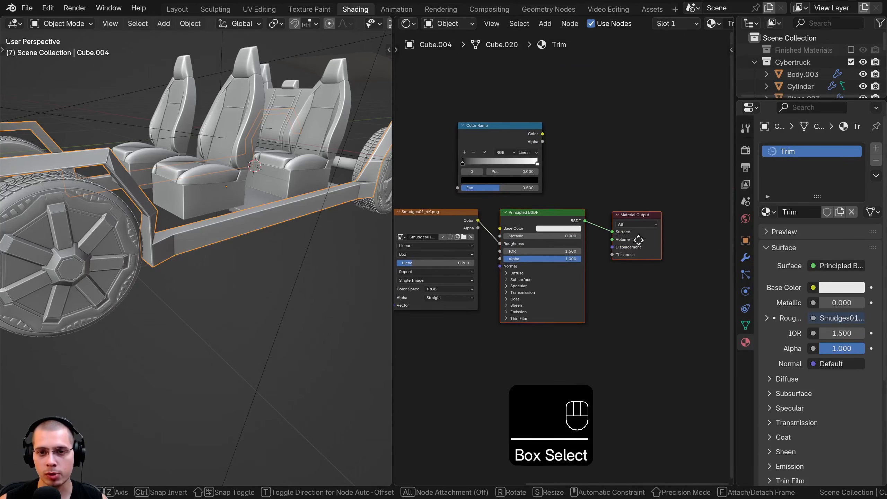
click(683, 232)
key(a)
drag(520, 131, 547, 217)
Show the trim piece in rendered shading and paste the copied dark grey #1E1E1E into the Principled BSDF's Base Color.
middle_drag(307, 227, 238, 301)
key(z)
scroll(250, 128, up, 3)
middle_drag(249, 128, 259, 182)
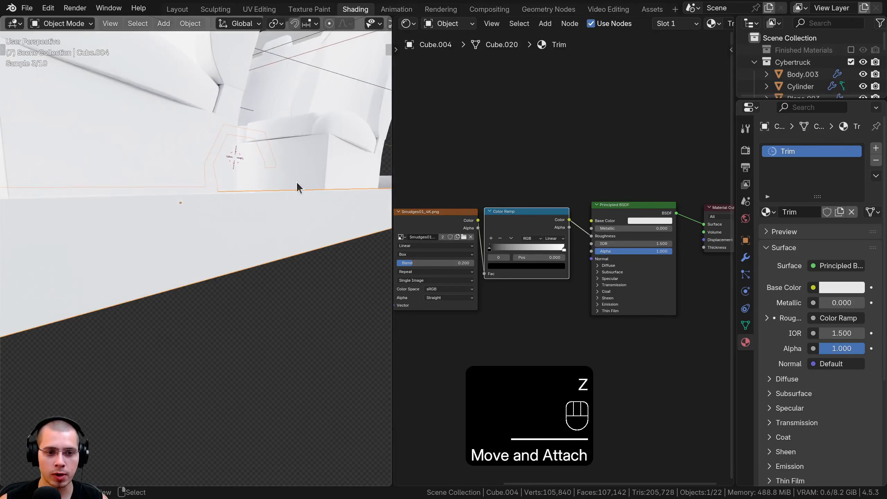
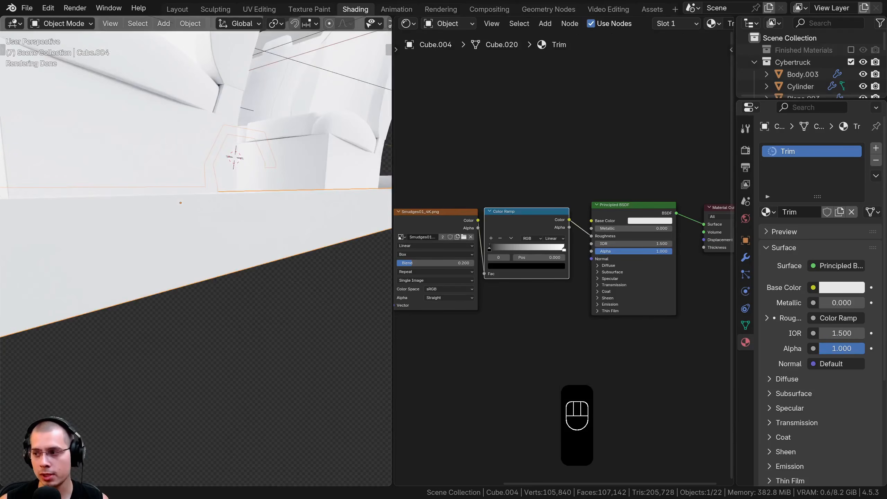
mouse_move(598, 220)
middle_down()
mouse_move(569, 229)
mouse_move(595, 233)
middle_up()
scroll(604, 230, up, 5)
key(ctrl+v)
scroll(595, 233, up, 1)
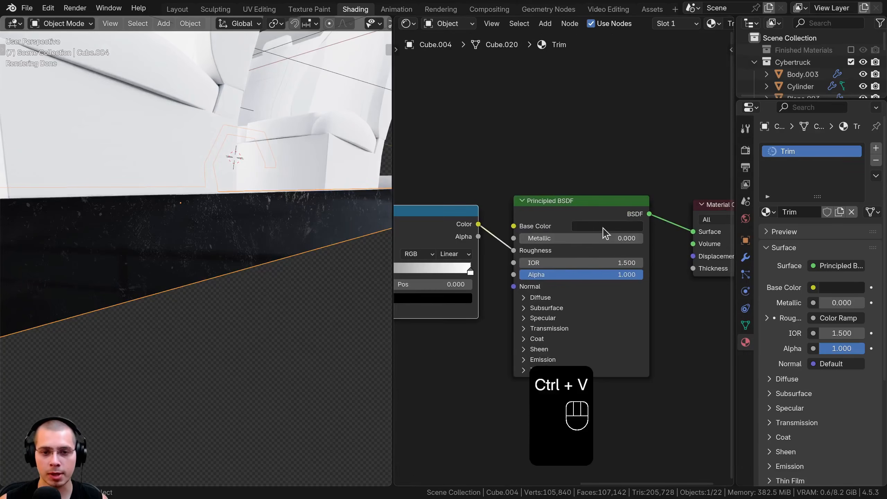
click(605, 228)
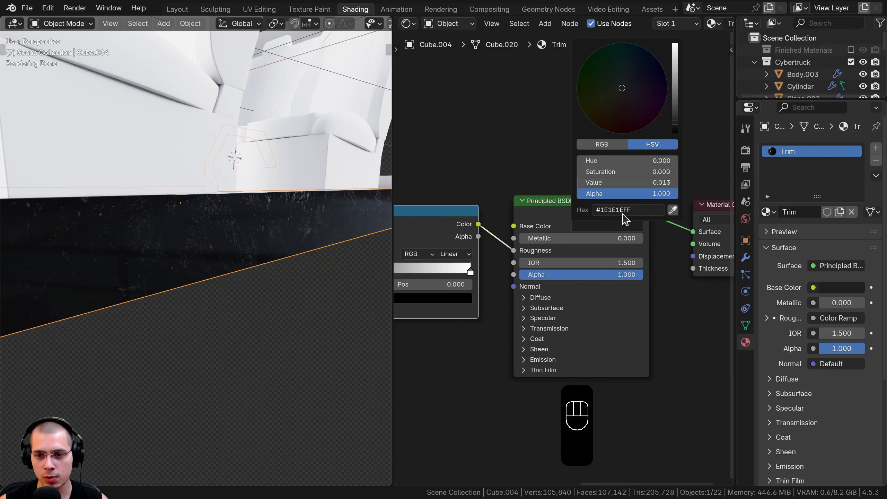
middle_drag(337, 234, 326, 211)
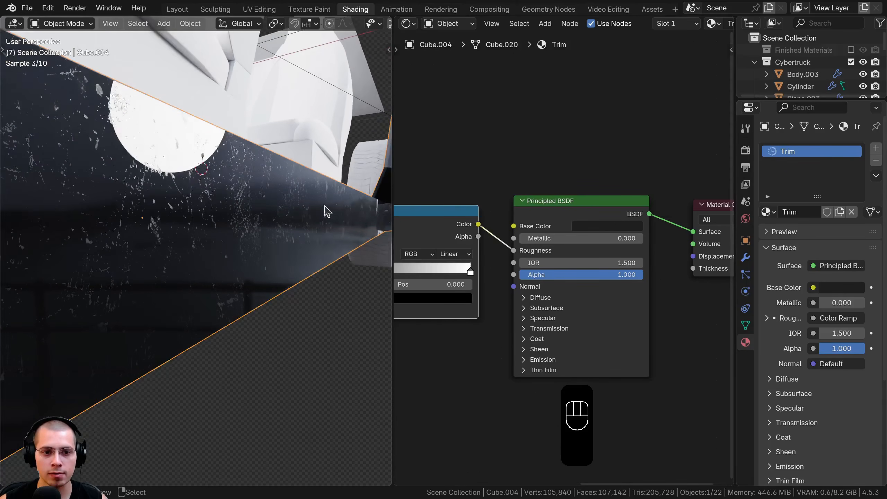
Recolour the Color Ramp's dark stop to a mid grey and its light stop to #AFAFAF to soften the smudges.
middle_drag(475, 255, 565, 254)
scroll(563, 251, up, 1)
drag(521, 222, 560, 150)
scroll(535, 224, down, 1)
click(517, 293)
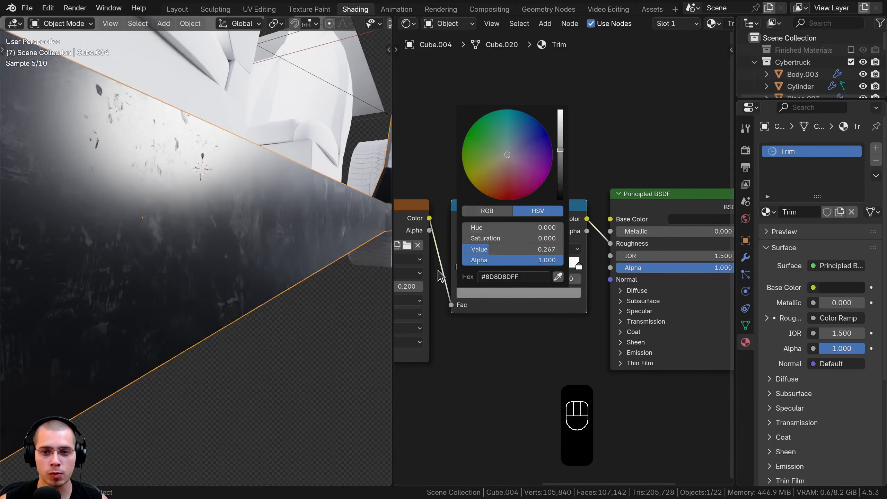
scroll(507, 255, up, 2)
click(452, 310)
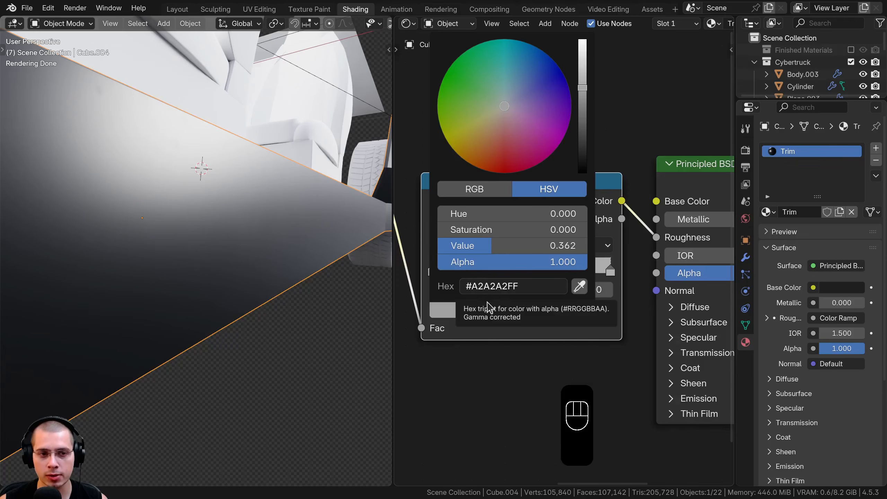
click(582, 304)
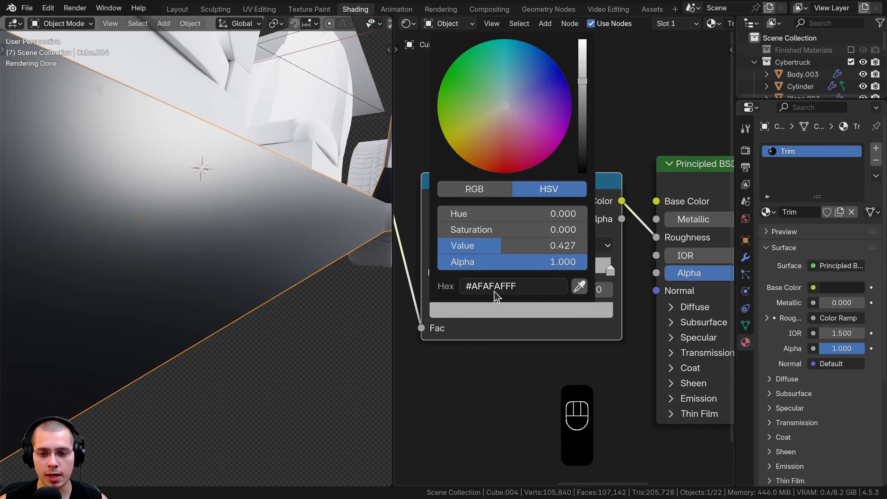
middle_drag(252, 260, 151, 166)
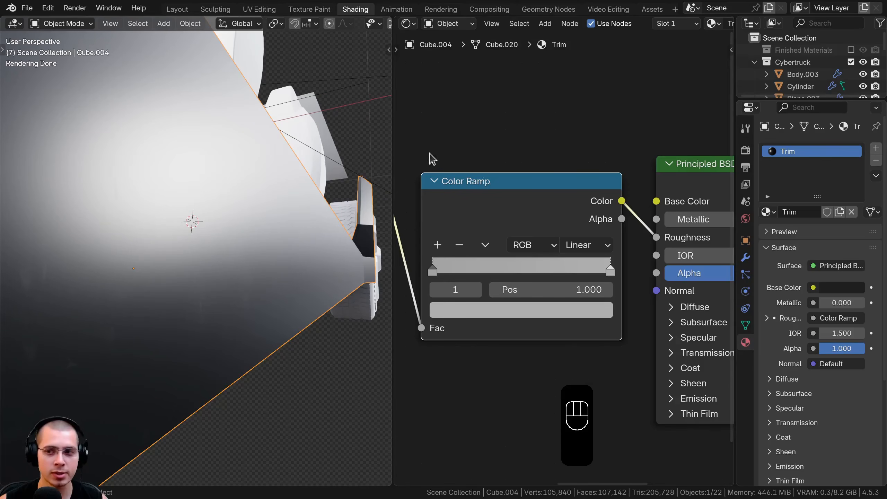
Hide the finished trim piece around the wheel arches.
scroll(187, 231, down, 4)
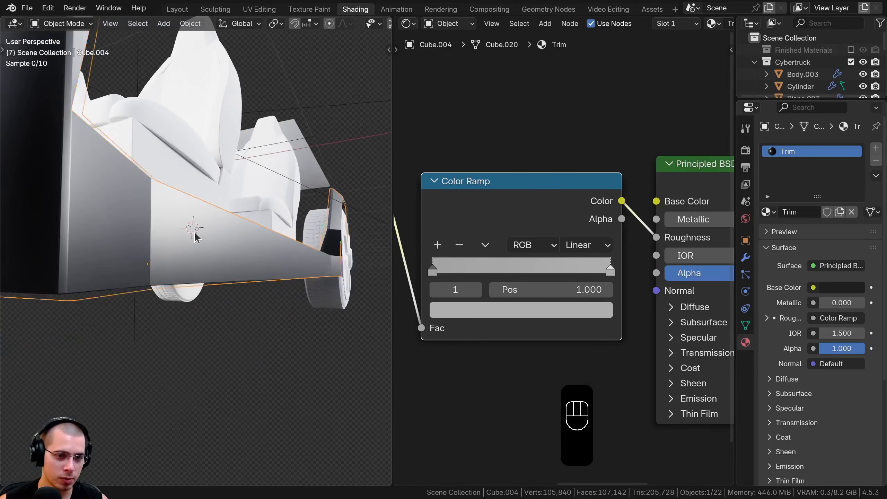
middle_drag(196, 236, 233, 212)
scroll(538, 258, down, 3)
key(h)
Assign the existing Metal material to the flat underside panel, and hide the panel.
scroll(234, 249, up, 5)
click(244, 246)
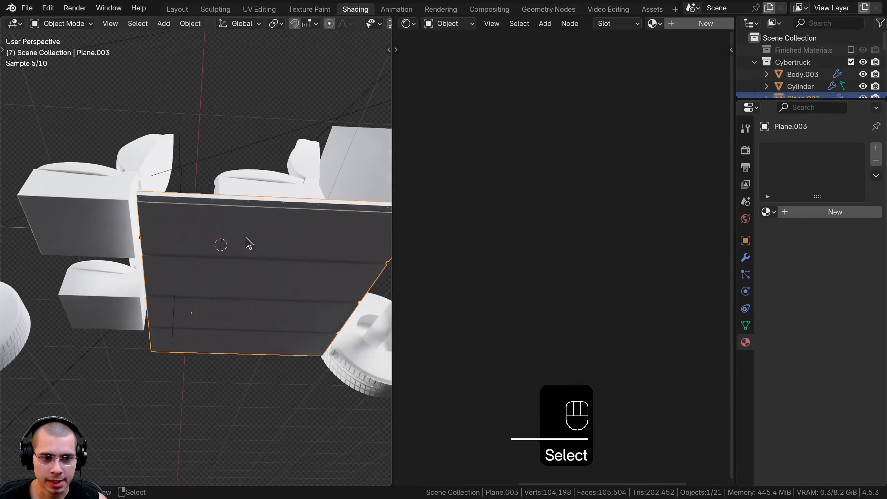
click(654, 24)
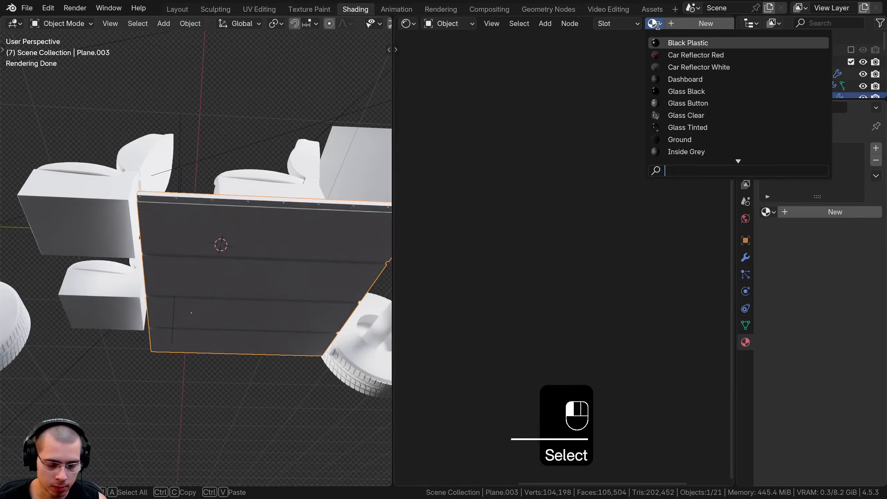
text(me)
click(666, 43)
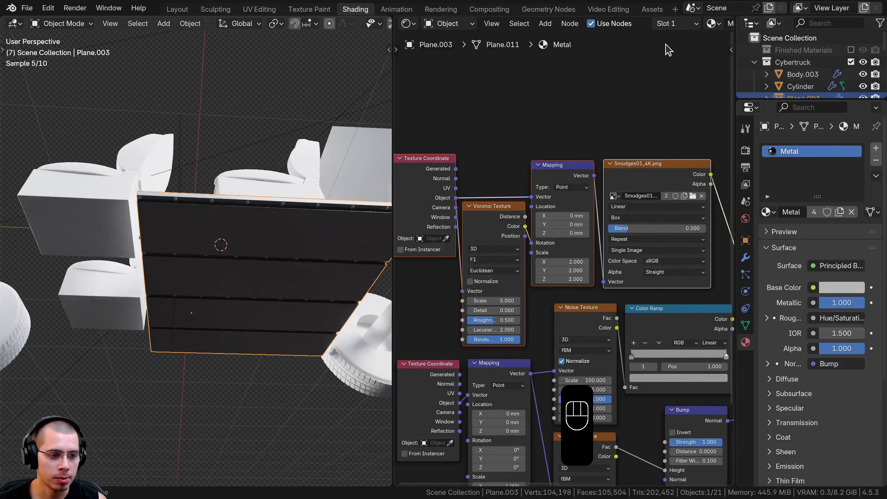
key(h)
Assign the existing Metal material to the small underside bolts, and hide them.
click(257, 253)
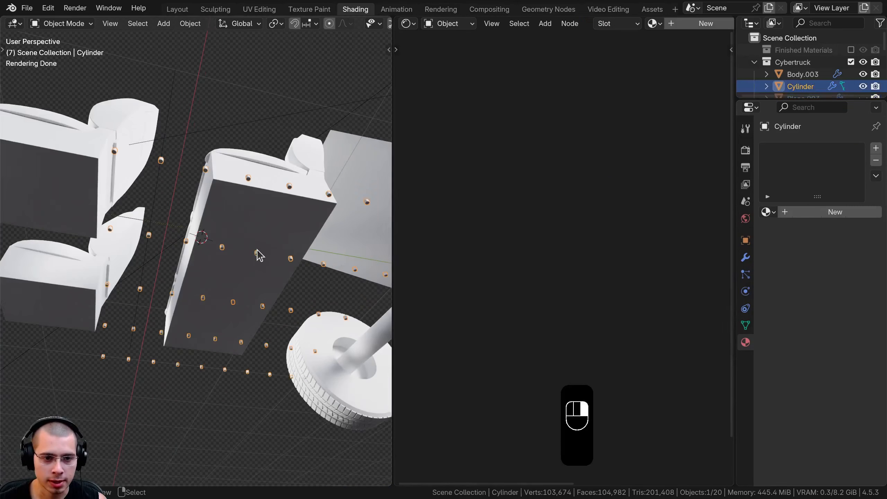
click(653, 23)
text(me)
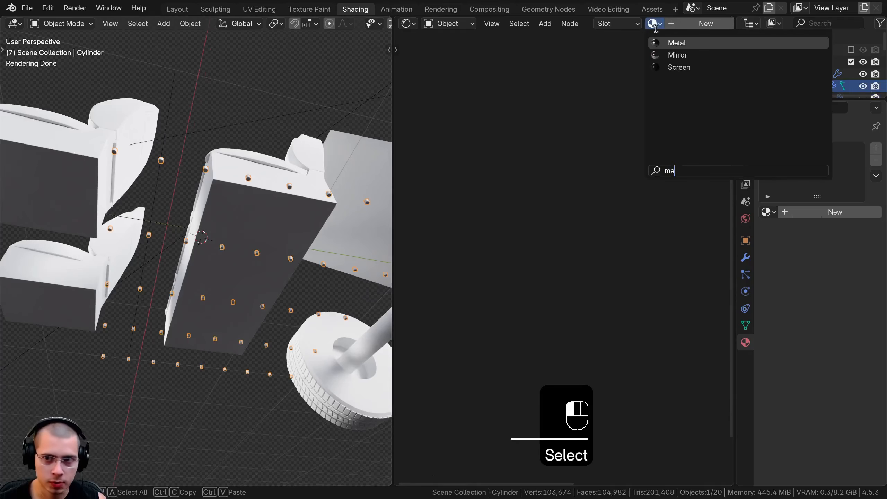
click(669, 42)
key(h)
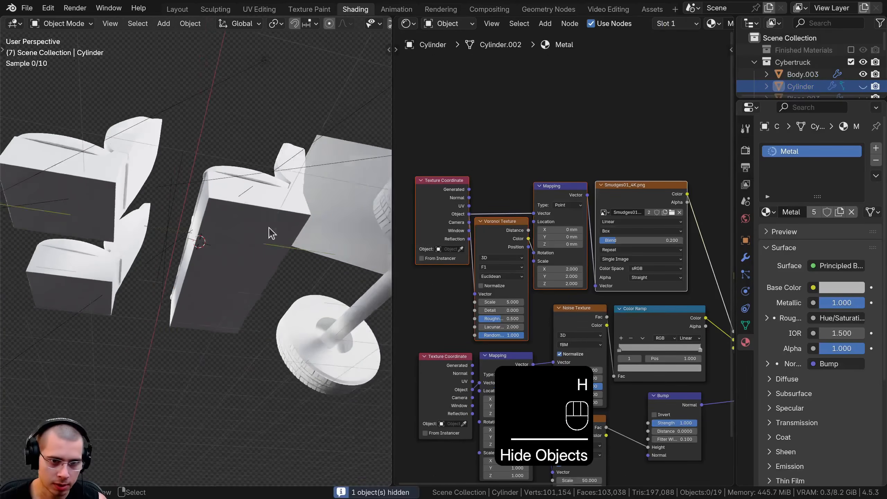
Select the large flat bed cover panel and create a new material for it named Bed Top.
middle_drag(256, 233, 149, 245)
scroll(226, 227, up, 2)
click(226, 227)
drag(394, 115, 362, 115)
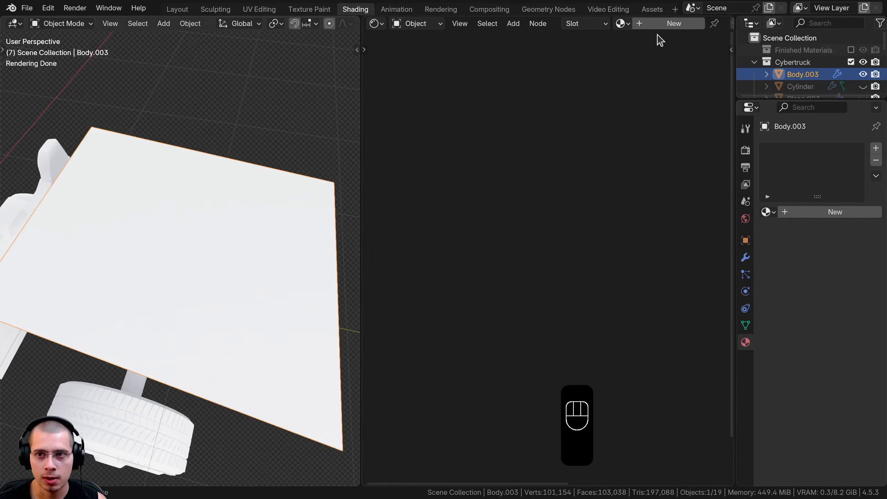
click(668, 24)
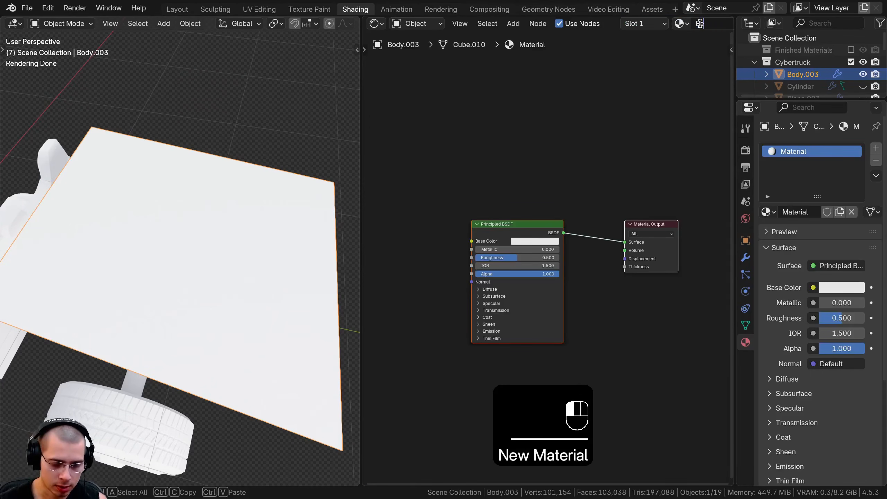
click(701, 23)
text(Bed Top)
key(Return)
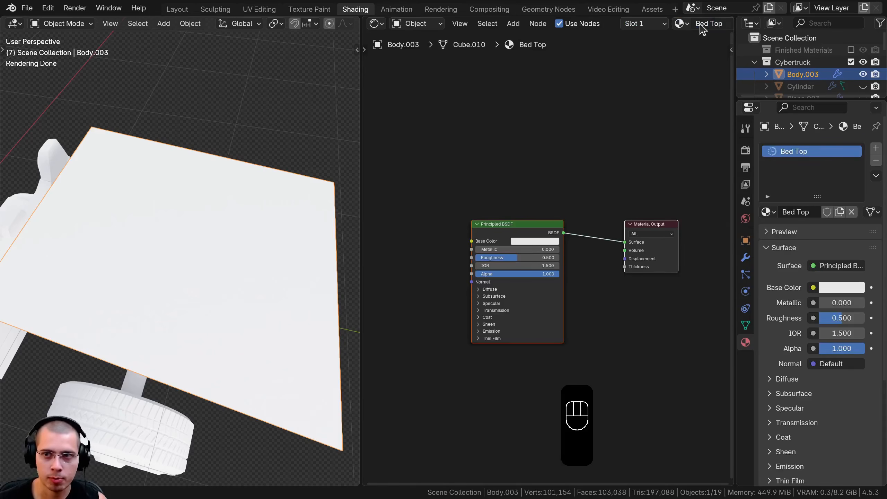
Widen the node editor, add a Wave Texture to the Bed Top material and preview it on the bed cover.
drag(363, 157, 288, 158)
scroll(514, 238, up, 3)
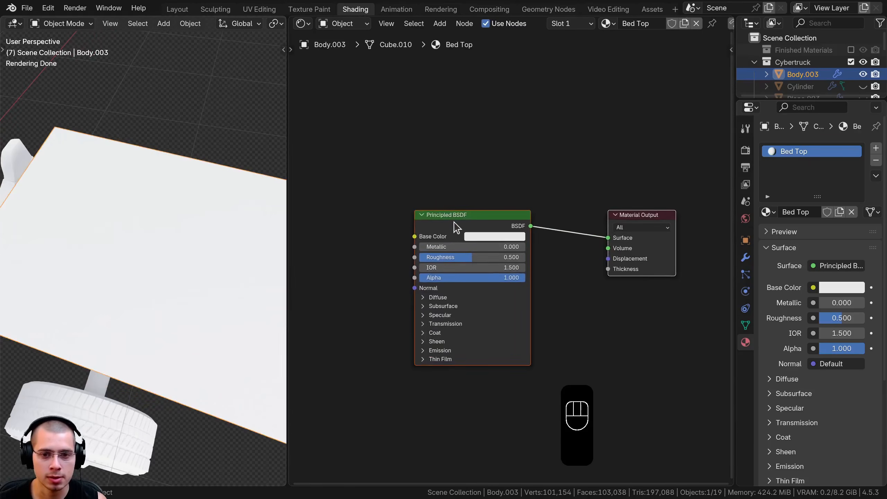
key(shift+a)
text(wave)
key(Down)
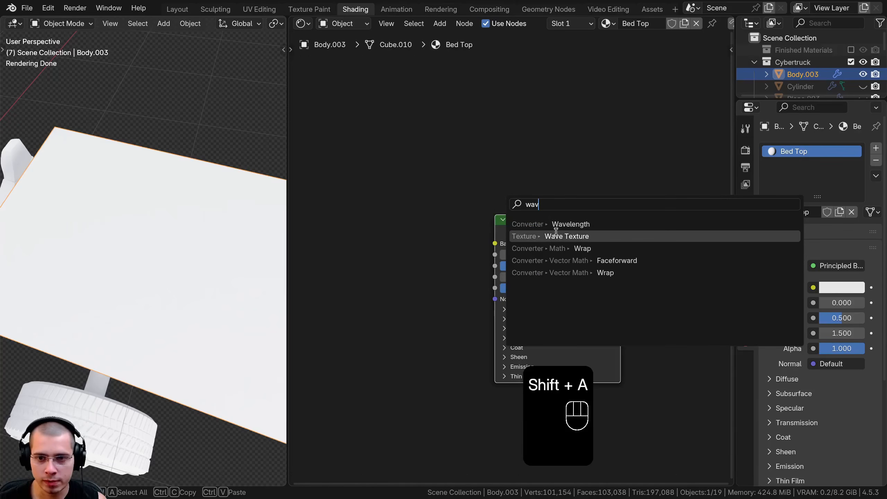
key(Return)
click(322, 206)
middle_drag(380, 229, 535, 198)
ctrl+shift+click(535, 198)
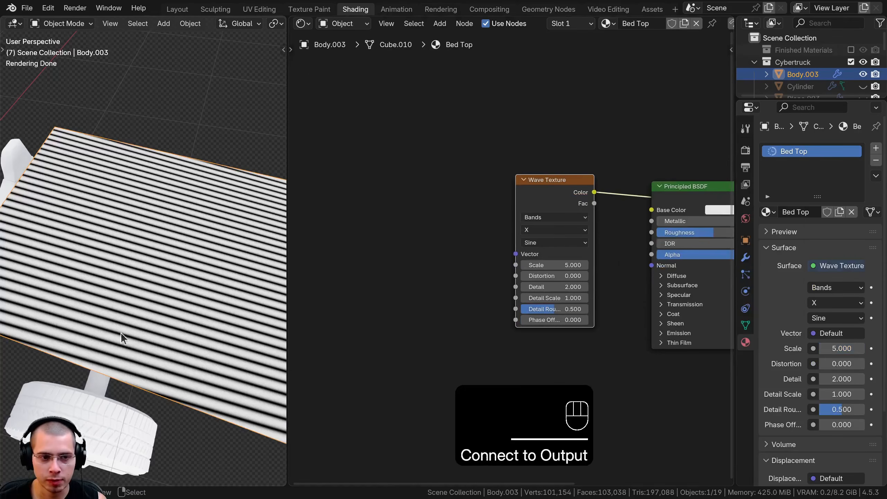
Add Texture Coordinate and Mapping nodes to the Wave Texture and drive the mapping with Object coordinates.
middle_drag(468, 303, 403, 304)
key(ctrl+t)
middle_drag(333, 260, 474, 260)
key(a)
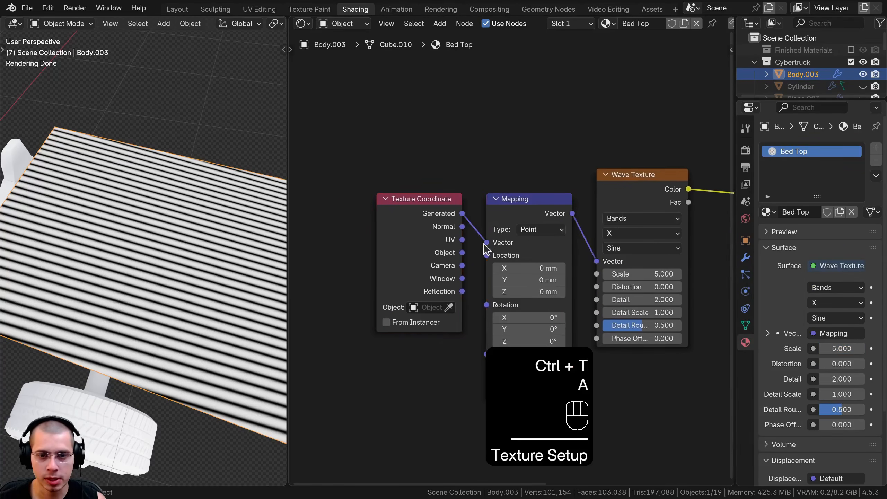
drag(462, 253, 487, 242)
key(Home)
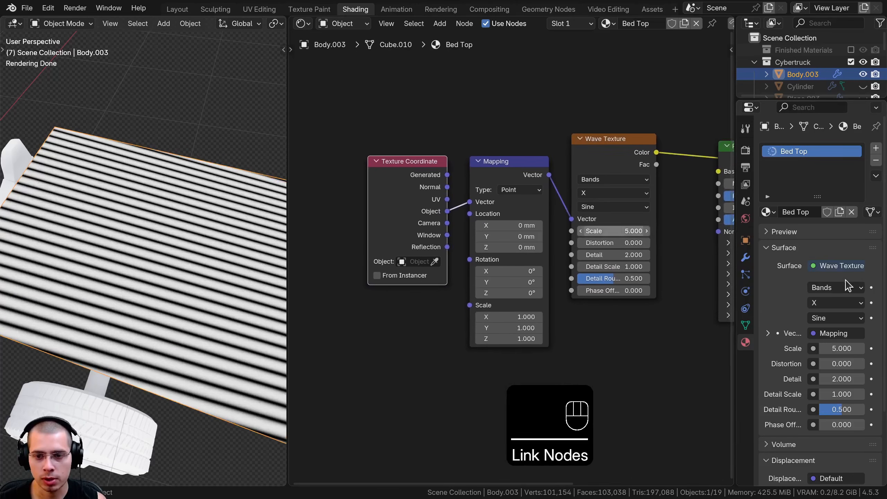
Set the Wave Texture's bands direction to Y and move the texture nodes away from the Principled BSDF.
scroll(601, 195, up, 1)
click(600, 194)
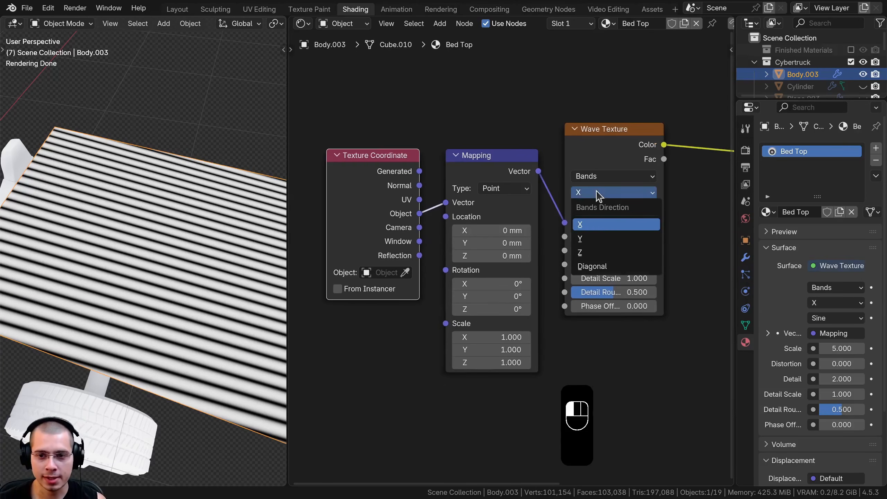
click(597, 240)
middle_drag(537, 199, 480, 207)
drag(541, 143, 526, 163)
drag(551, 140, 462, 196)
key(g)
click(445, 195)
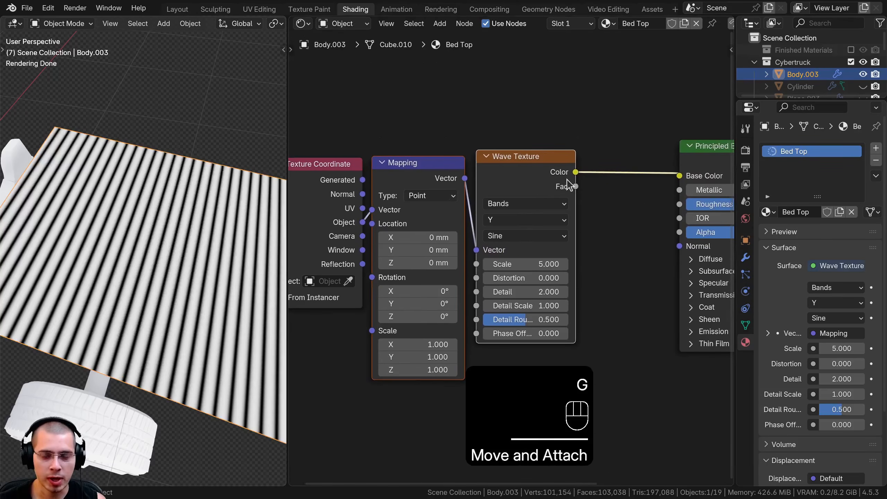
middle_drag(569, 183, 458, 177)
middle_drag(150, 285, 123, 237)
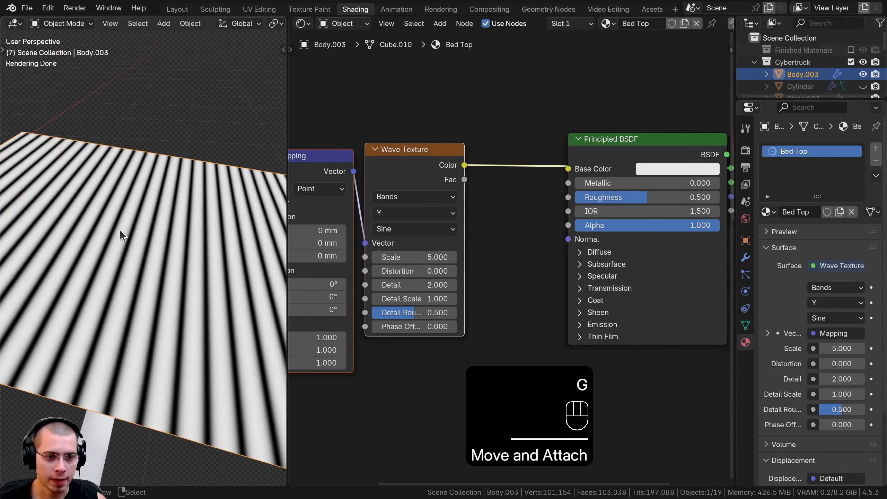
scroll(462, 224, down, 2)
middle_drag(463, 223, 475, 239)
click(454, 205)
drag(461, 203, 455, 207)
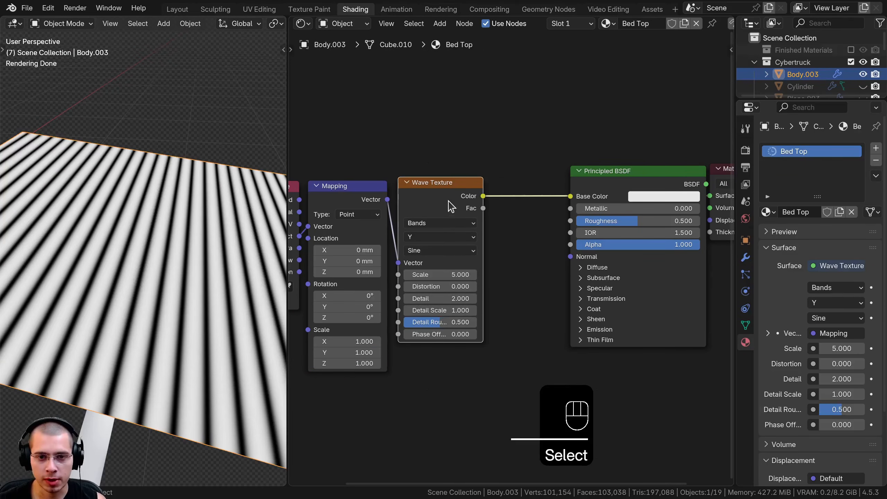
middle_drag(468, 210, 440, 209)
scroll(450, 210, down, 1)
middle_drag(458, 210, 409, 213)
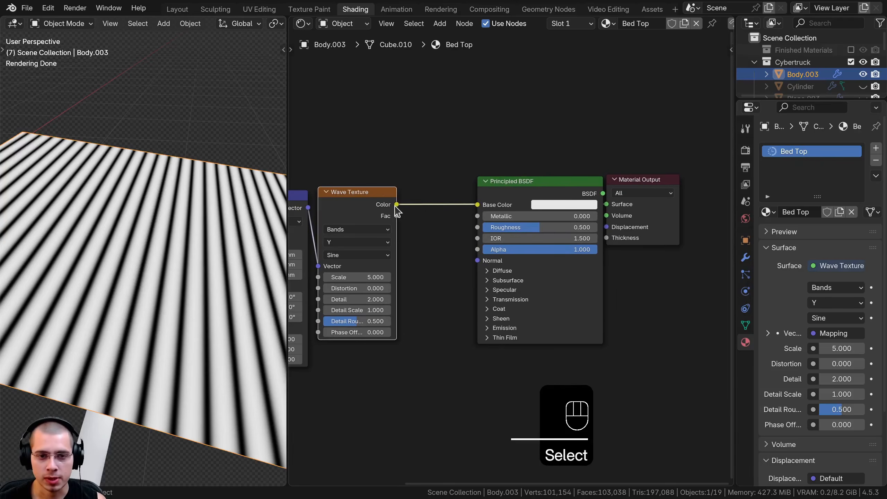
Add a Bump node feeding the Principled BSDF's Normal and connect the Wave Texture's Color to its Height input.
drag(478, 258, 468, 234)
text(bu)
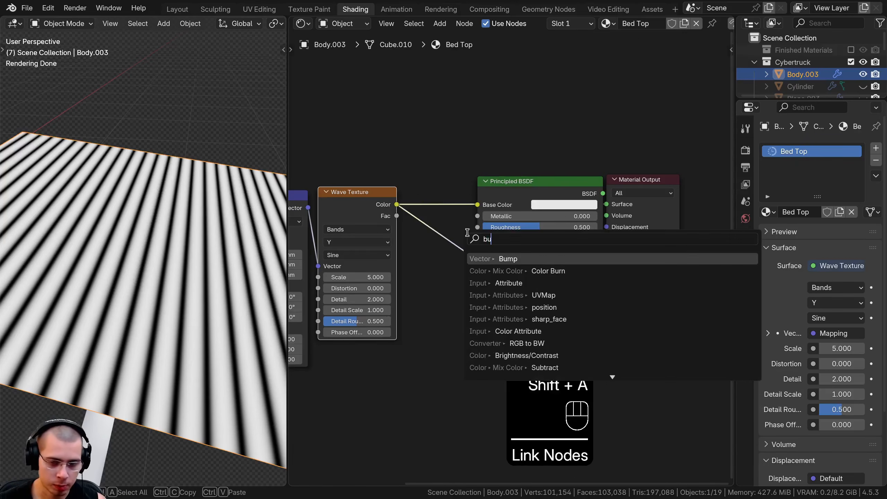
click(496, 258)
click(468, 238)
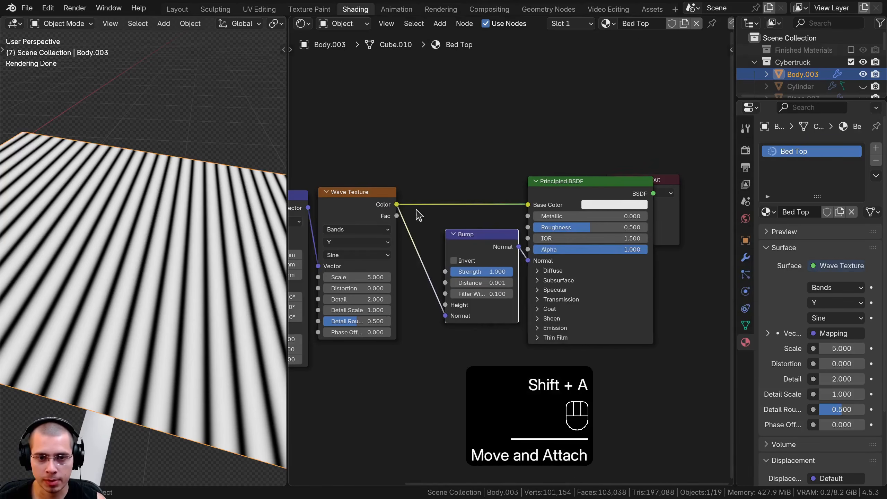
drag(443, 305, 446, 305)
Reconnect the Principled BSDF to the Material Output, move the output node away and set the Base Color to black.
middle_drag(535, 243, 477, 255)
ctrl+shift+click(539, 204)
drag(617, 193, 692, 194)
middle_drag(563, 213, 586, 202)
click(602, 208)
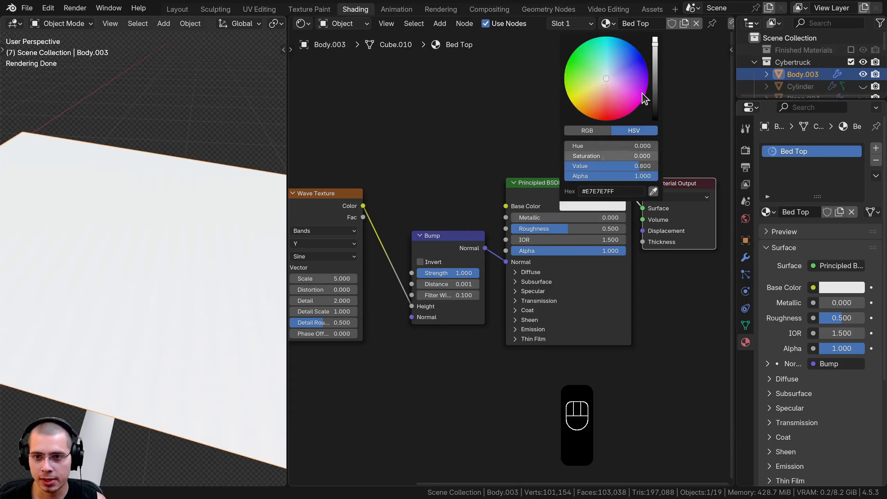
drag(656, 108, 656, 126)
scroll(583, 221, up, 3)
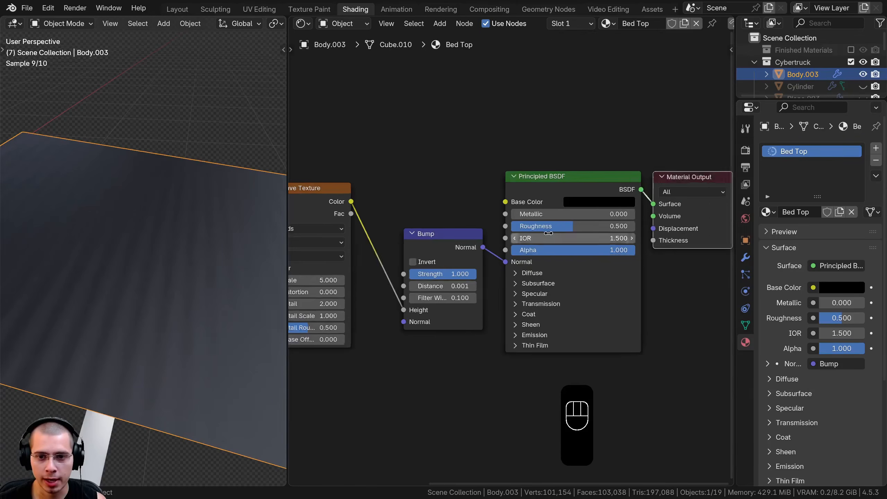
Shift the Bump node slightly and set its Distance to 0.003 for deeper grooves on the bed cover.
middle_drag(184, 322, 150, 314)
shift+middle_drag(150, 314, 207, 292)
scroll(513, 259, down, 1)
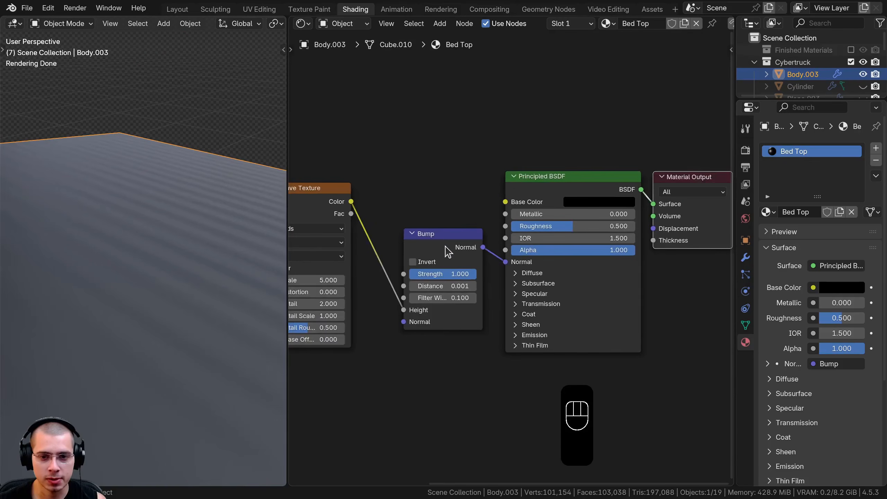
drag(447, 252, 453, 253)
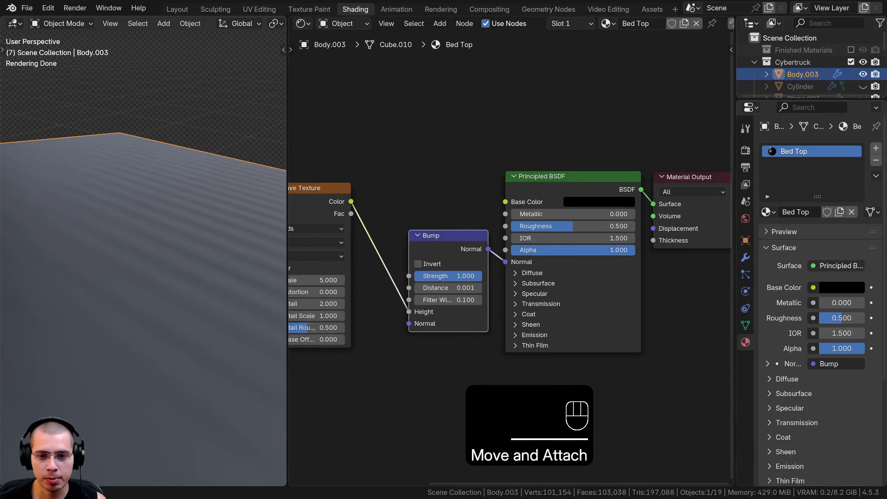
click(452, 290)
text(3)
key(Return)
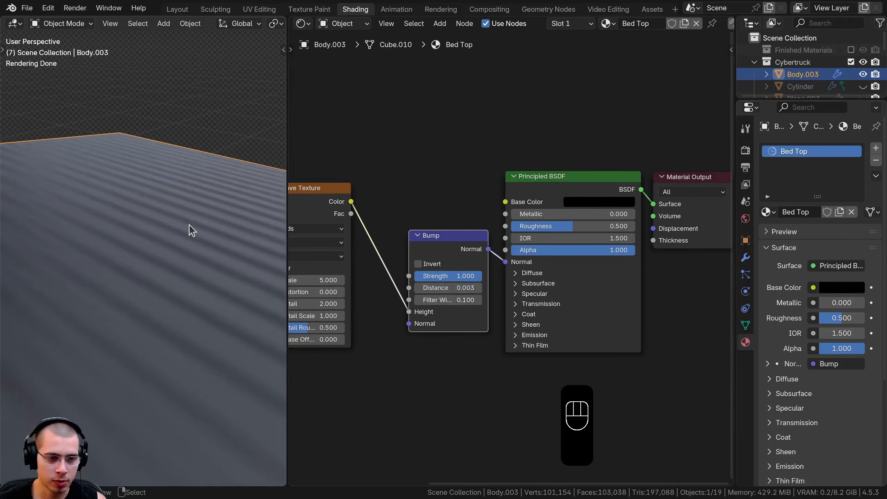
middle_drag(188, 225, 159, 222)
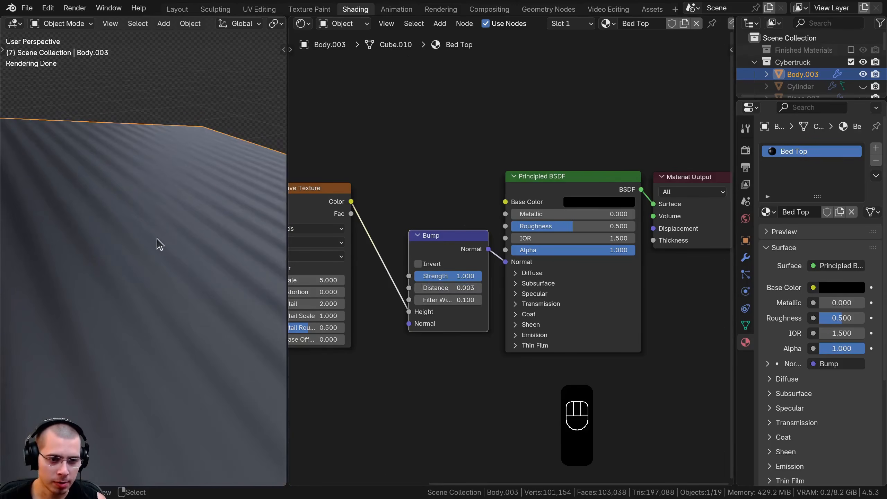
Insert an RGB Curves node between the Wave Texture and the Bump node.
scroll(393, 163, down, 1)
key(shift+a)
click(392, 162)
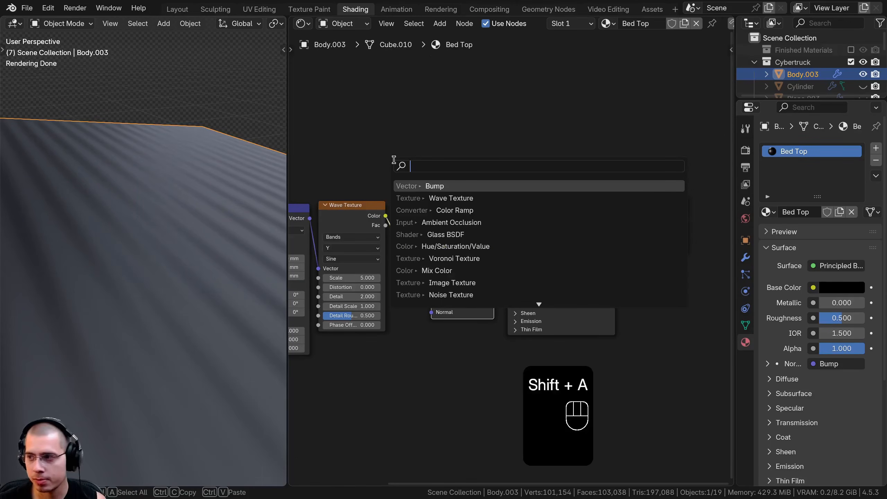
text(rgb)
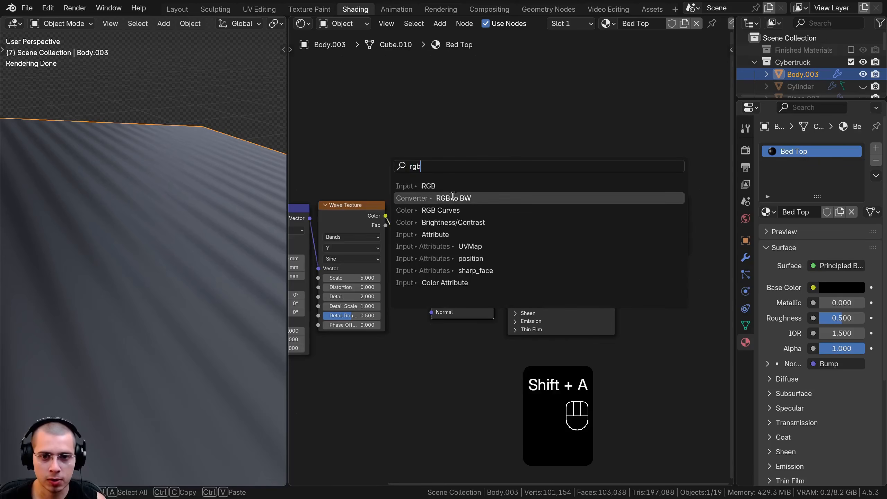
click(454, 208)
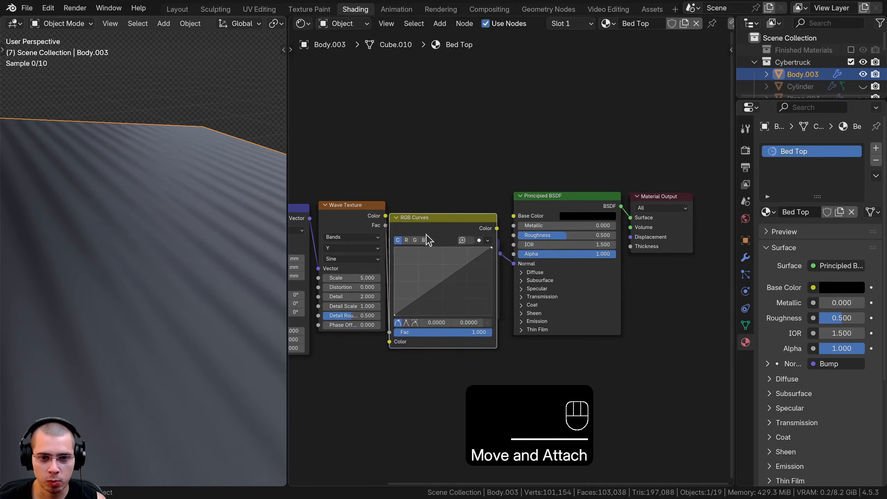
click(409, 211)
Bow the RGB curve upward with points at about 0.47, 0.90 and 0.15, 0.63 to widen the raised bands.
scroll(427, 272, up, 3)
drag(505, 275, 483, 239)
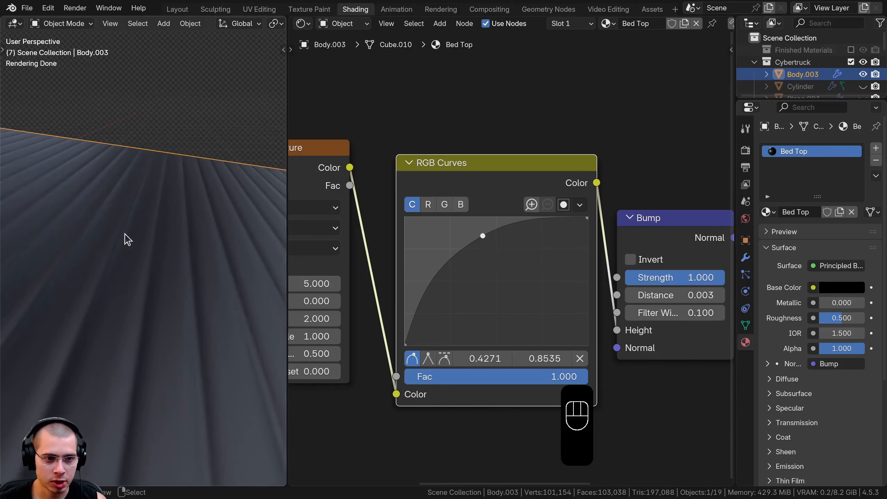
scroll(500, 257, up, 1)
middle_drag(488, 241, 495, 236)
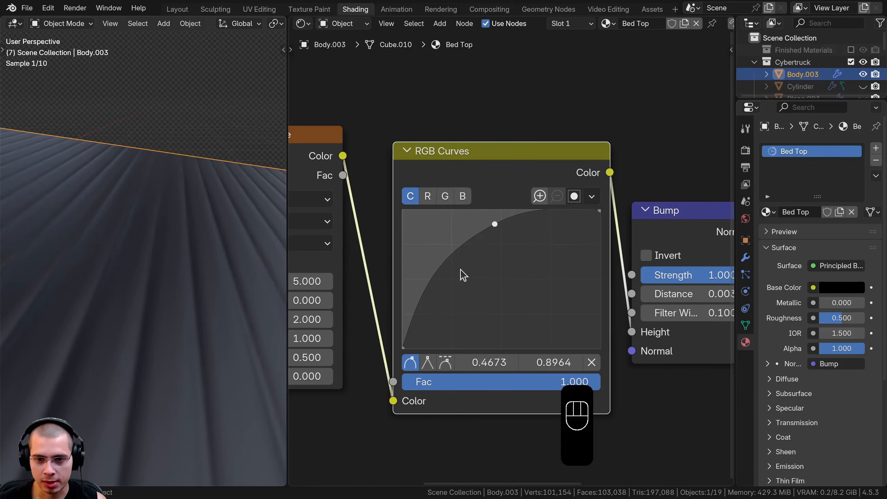
drag(439, 271, 433, 262)
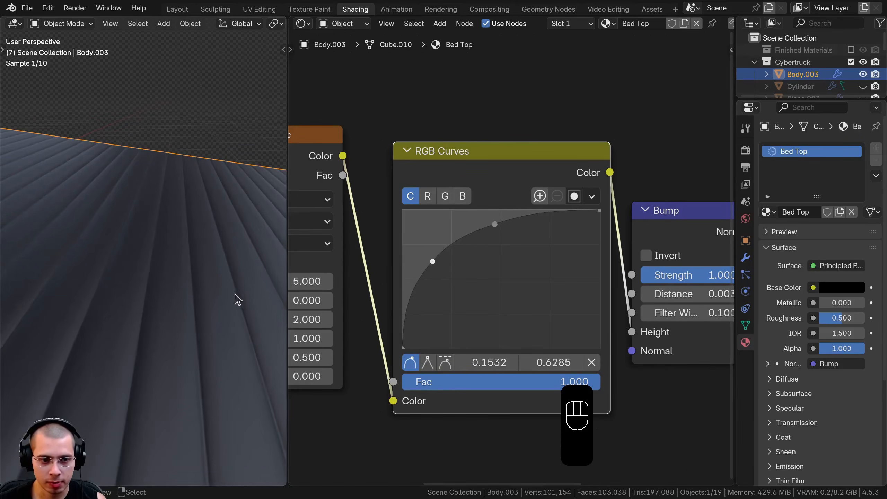
drag(483, 181, 480, 181)
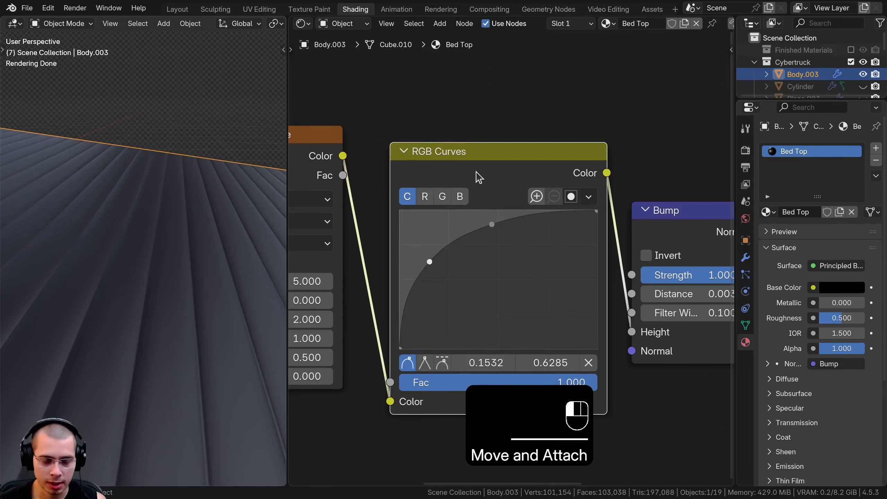
Mute and unmute the RGB Curves node to compare its effect, and examine the grooves across the bed cover.
key(m)
key(m)
scroll(154, 293, down, 2)
mouse_move(152, 287)
middle_down()
mouse_move(80, 296)
mouse_move(118, 319)
mouse_move(66, 318)
mouse_move(156, 310)
mouse_move(140, 289)
middle_up()
scroll(95, 313, up, 2)
scroll(100, 313, down, 4)
scroll(450, 271, down, 5)
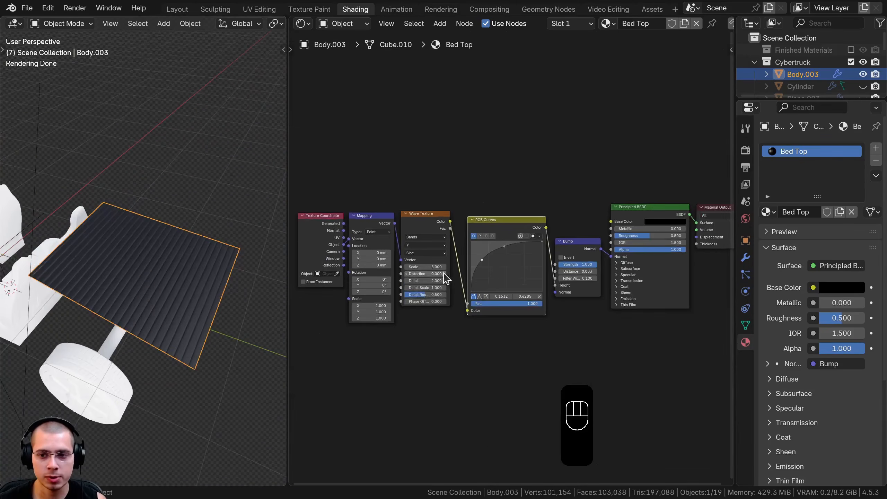
Hide the bed cover and create a new material named Hub Cap for the wheel's hub cap.
key(h)
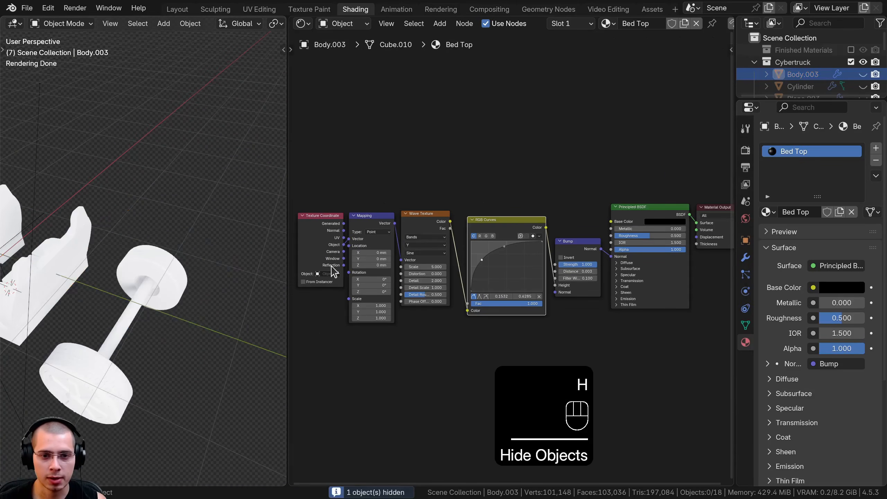
right_click(130, 317)
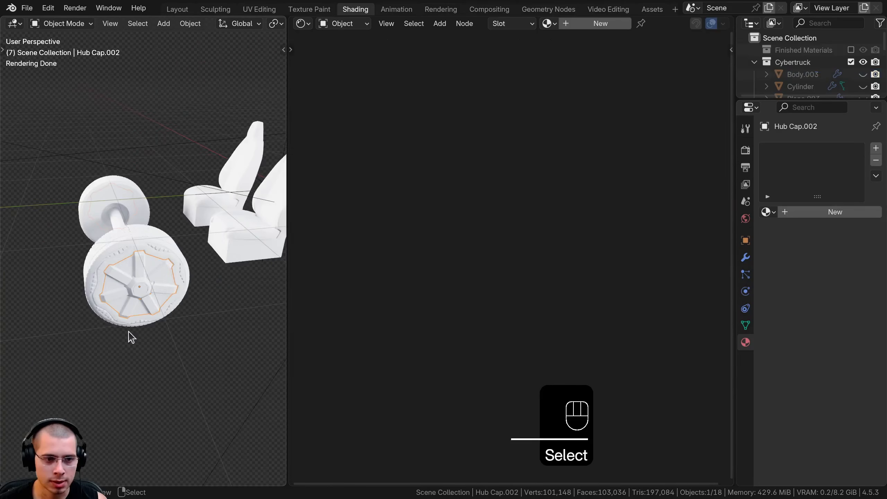
middle_drag(128, 336, 157, 270)
scroll(156, 271, up, 6)
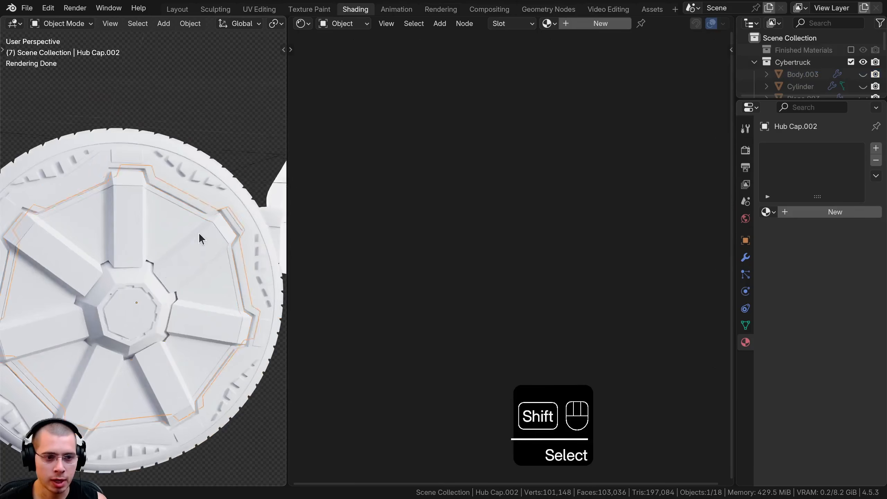
middle_drag(198, 233, 238, 217)
click(594, 24)
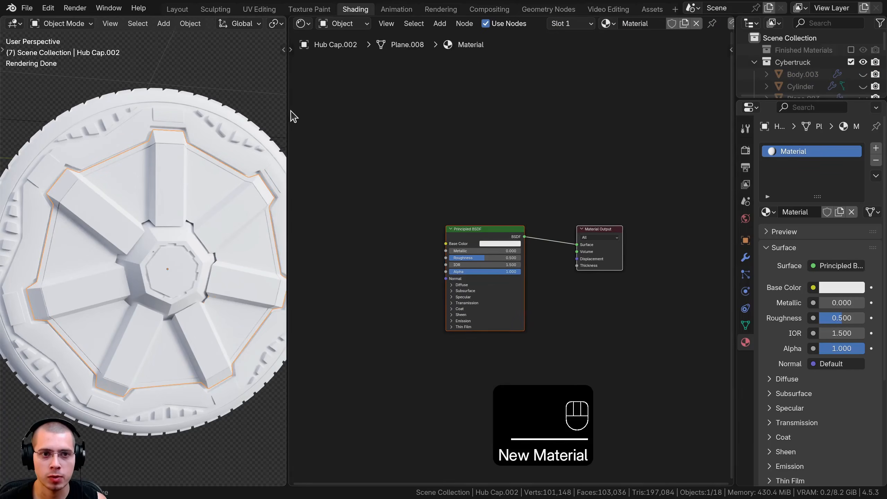
drag(291, 111, 311, 111)
double_click(659, 24)
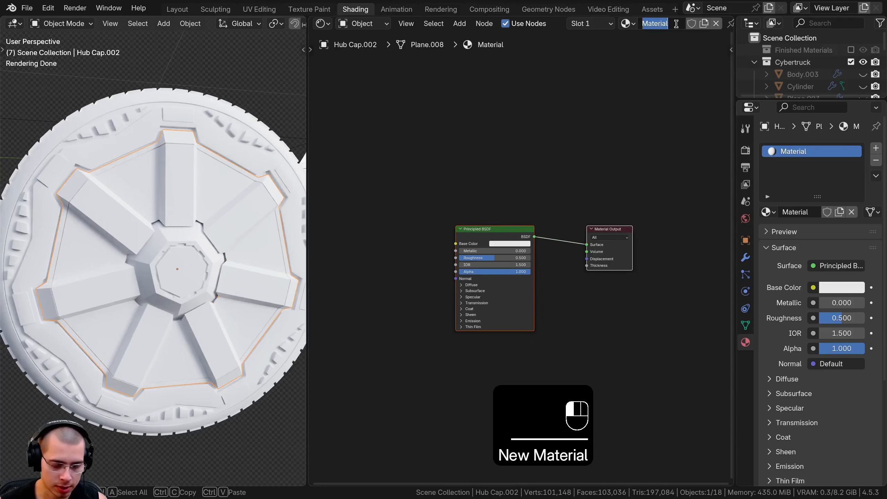
text(Hub Cap)
key(Return)
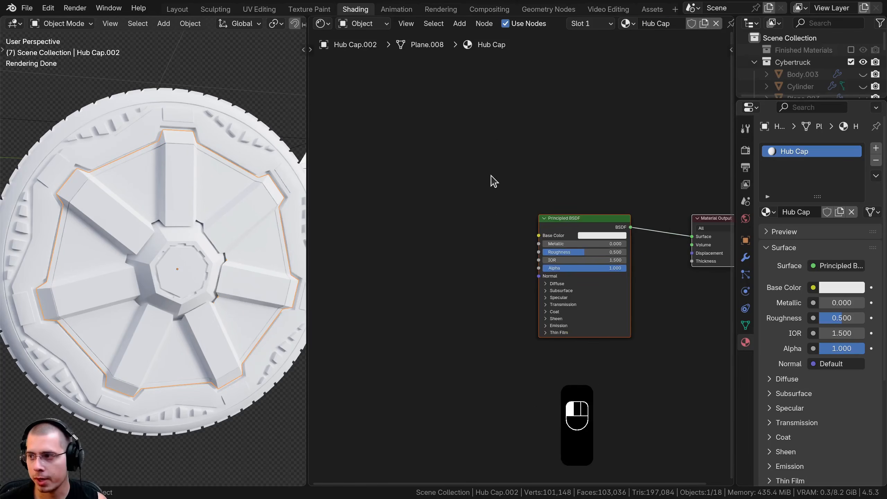
Add a Noise Texture with Texture Coordinate and Mapping nodes to the Hub Cap material.
key(shift+a)
text(noise)
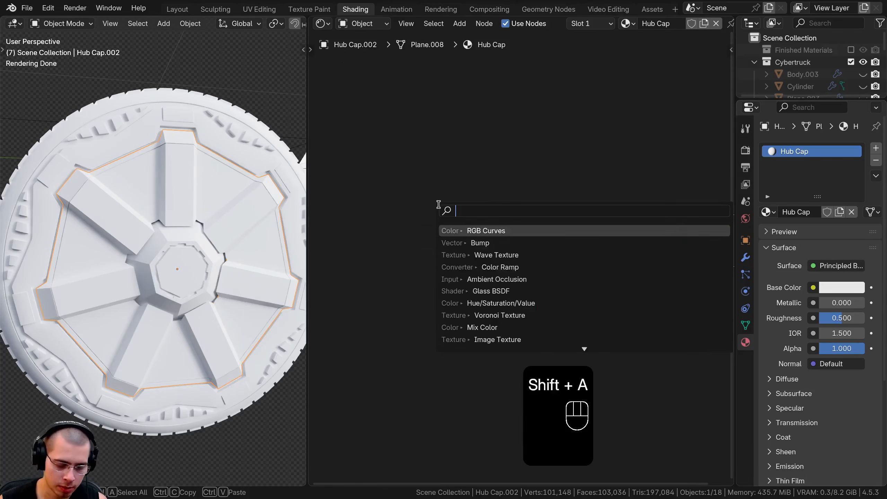
key(Return)
click(405, 194)
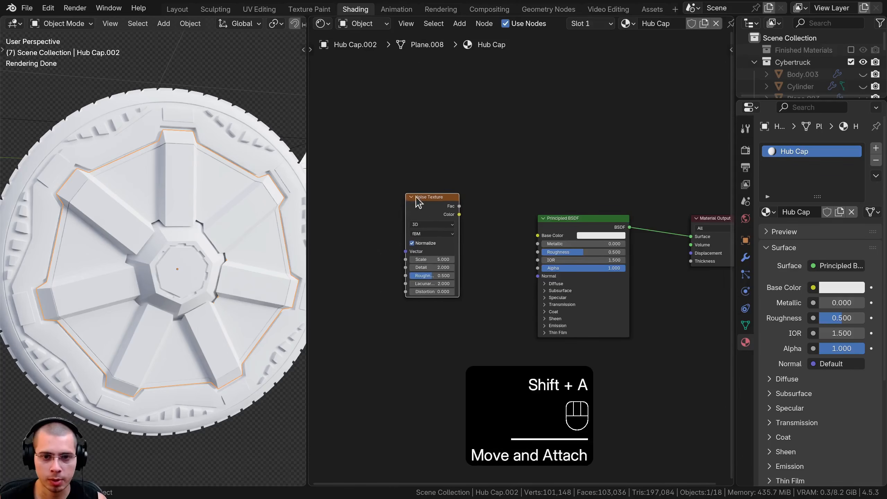
middle_drag(419, 197, 454, 200)
key(ctrl+t)
key(a)
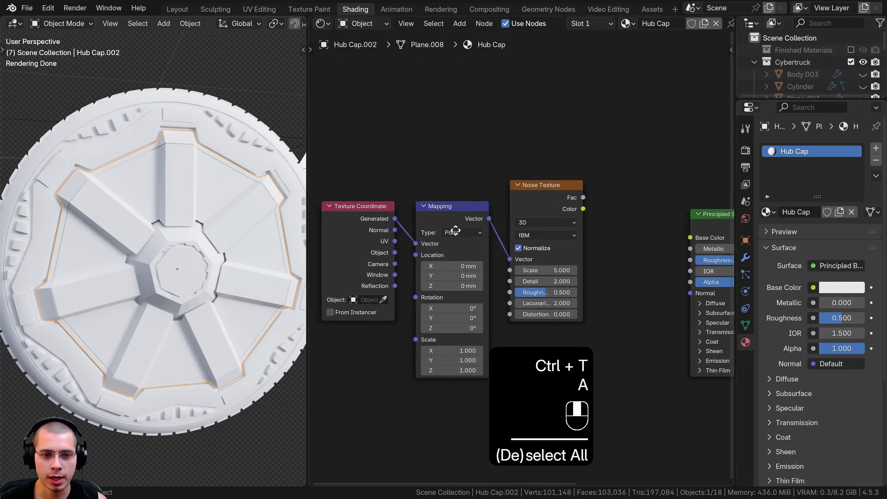
Drive the Mapping node with Object coordinates and reposition the noise texture nodes.
scroll(455, 234, up, 3)
scroll(381, 248, up, 1)
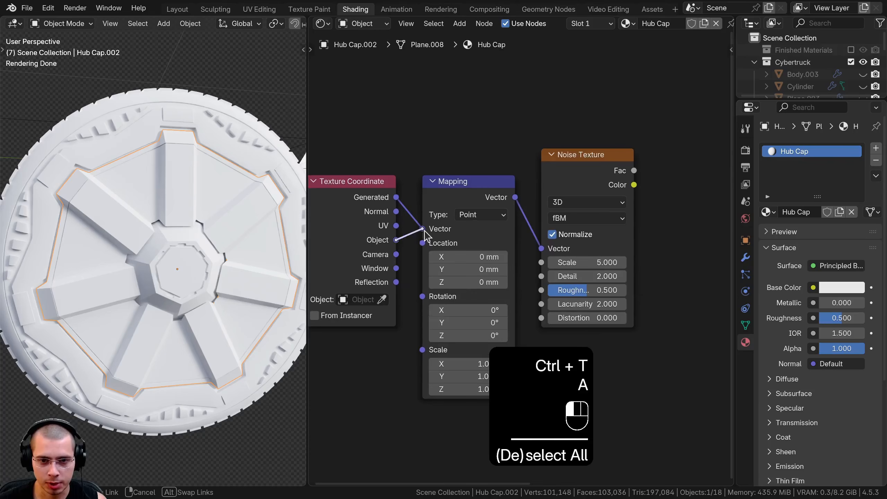
drag(424, 231, 454, 258)
key(b)
key(g)
click(459, 302)
scroll(459, 293, down, 3)
middle_drag(475, 259, 354, 269)
Preview the Noise Texture's Fac output directly on the hub cap.
key(a)
ctrl+shift+click(456, 206)
scroll(266, 282, up, 2)
middle_drag(437, 276, 462, 273)
scroll(501, 276, up, 2)
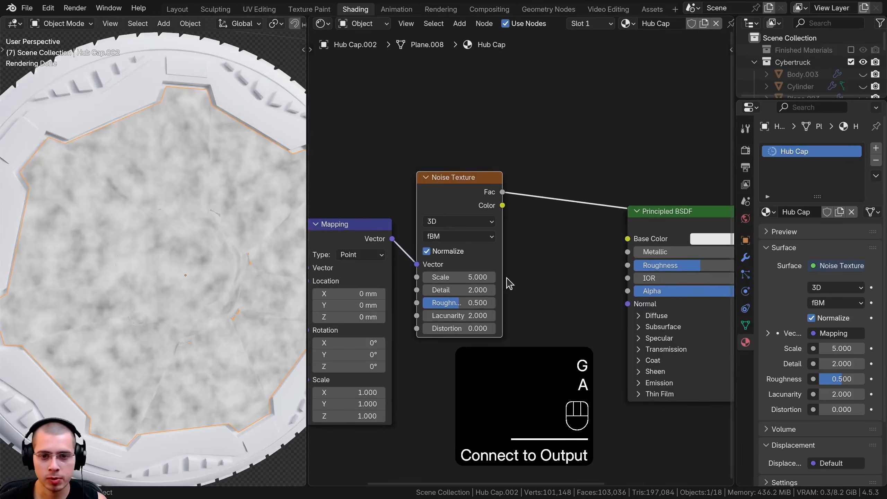
Set the Noise Texture's Scale to 40, Detail to 12 and Roughness to 0.9.
click(464, 277)
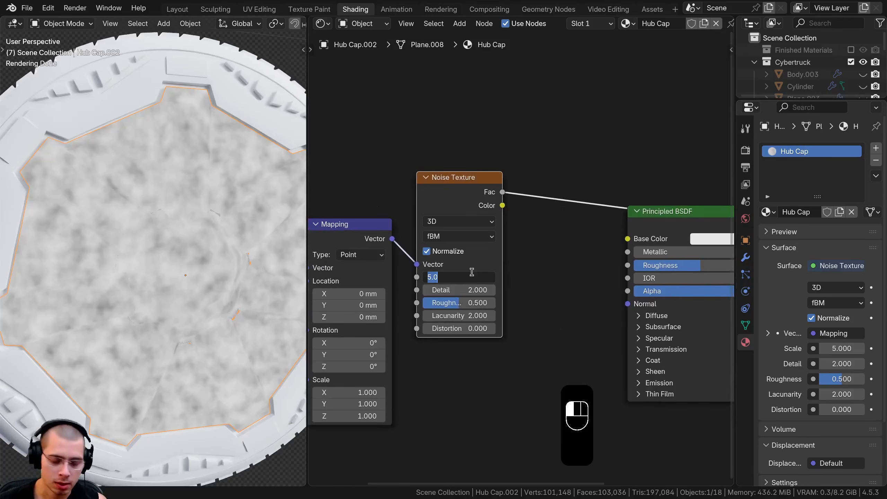
text(40)
key(Return)
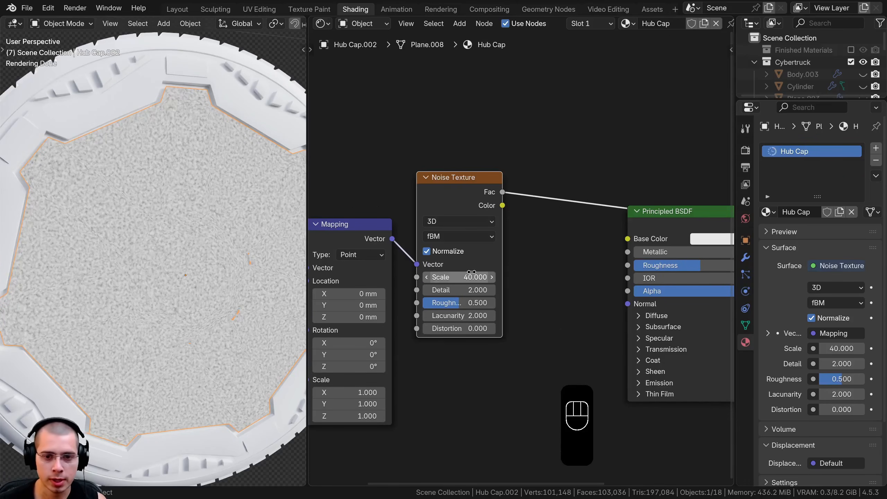
click(455, 291)
text(12)
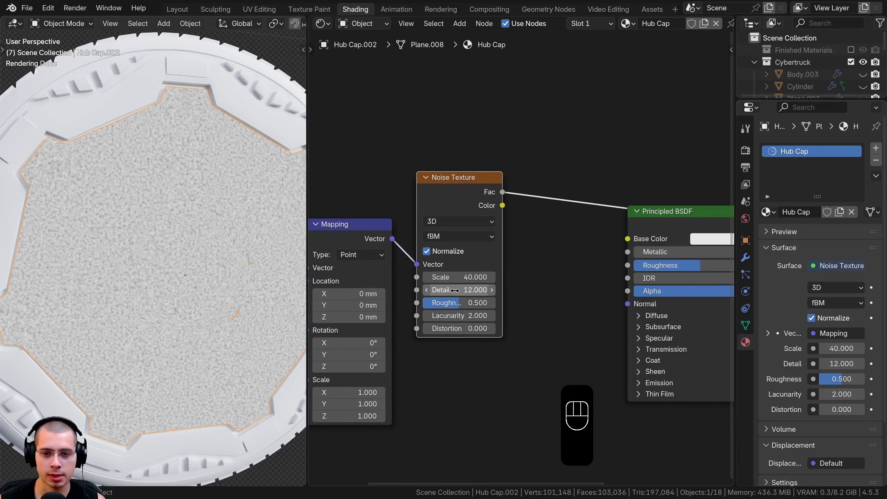
key(Return)
scroll(456, 301, up, 1)
click(456, 308)
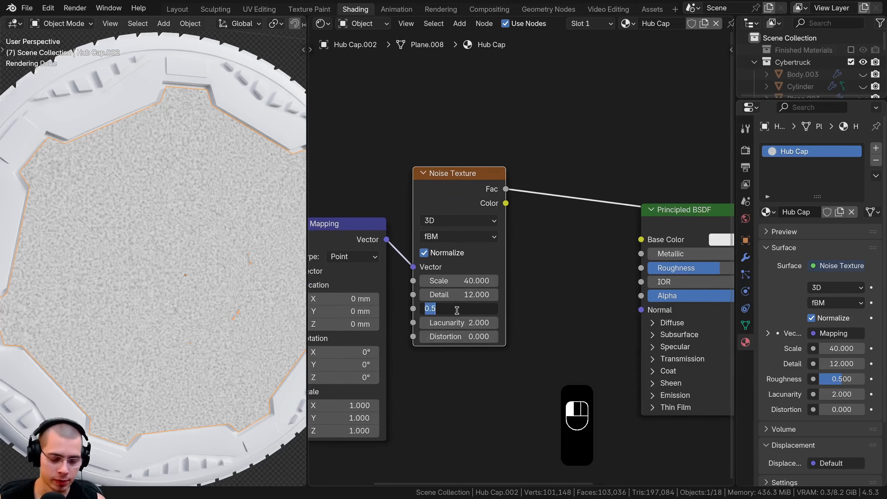
text(0.9)
key(Return)
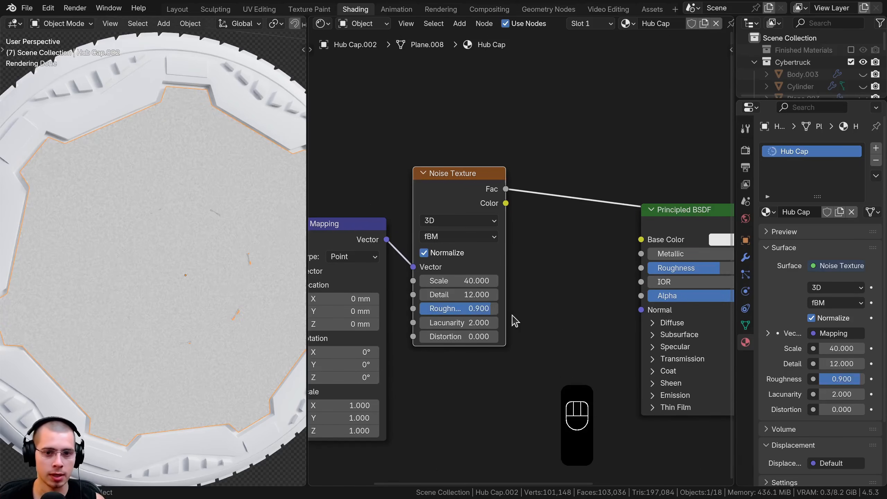
Set the Noise Texture's Scale to 20 and check the pattern on the hub cap.
scroll(111, 273, down, 2)
click(448, 280)
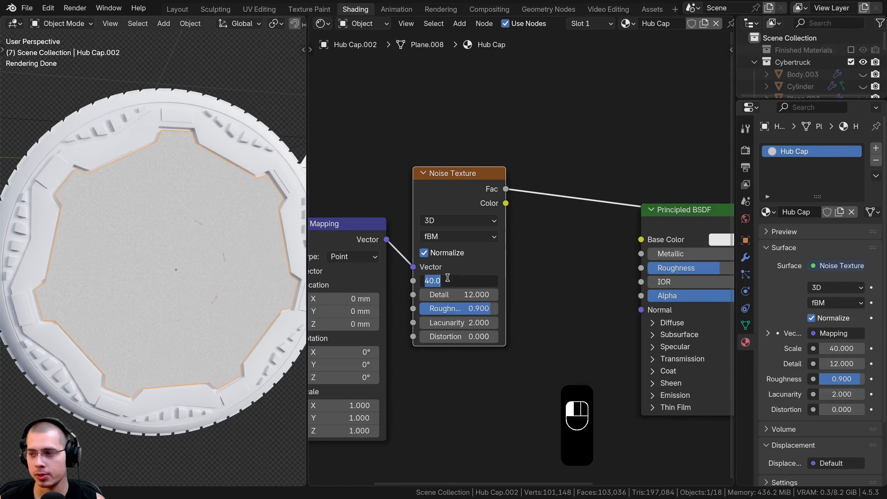
text(20)
key(Return)
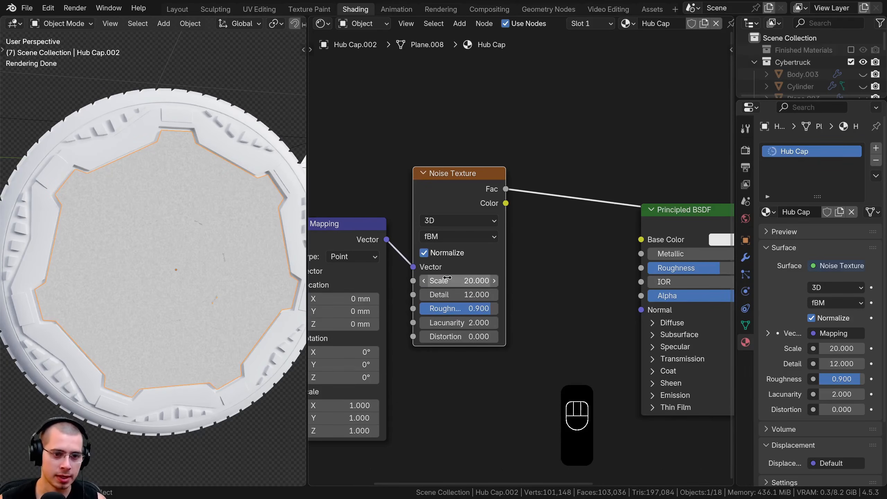
scroll(233, 242, up, 3)
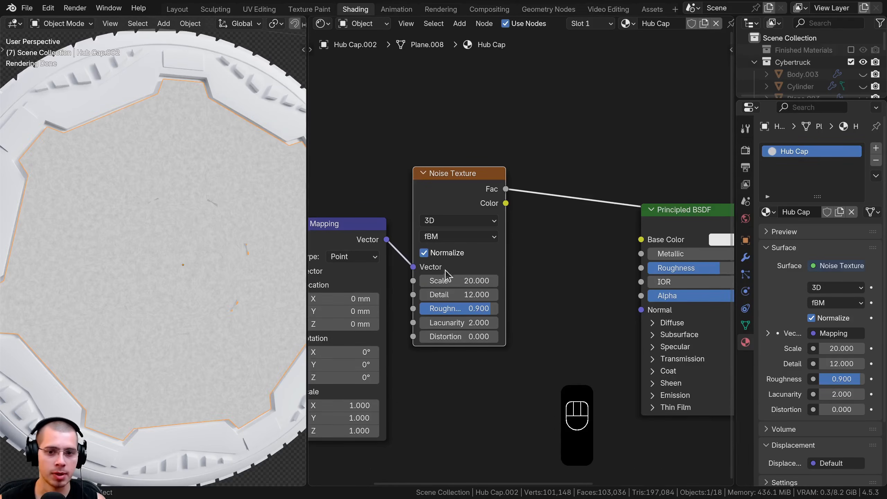
Link the Noise Texture's Fac to the Principled BSDF's Roughness and restore the full shader preview.
scroll(447, 276, down, 2)
drag(386, 216, 490, 280)
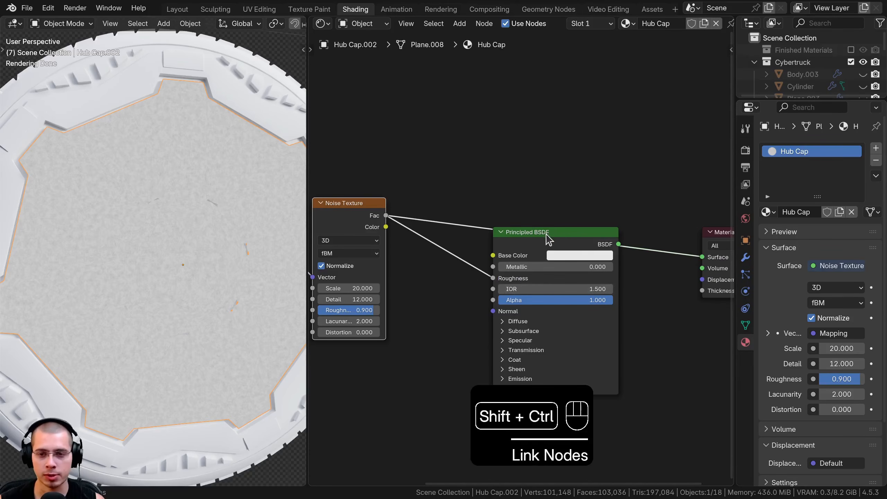
ctrl+shift+click(561, 232)
drag(583, 233, 615, 231)
Insert a Color Ramp node between the Noise Texture and the Principled BSDF's Roughness input.
key(shift+a)
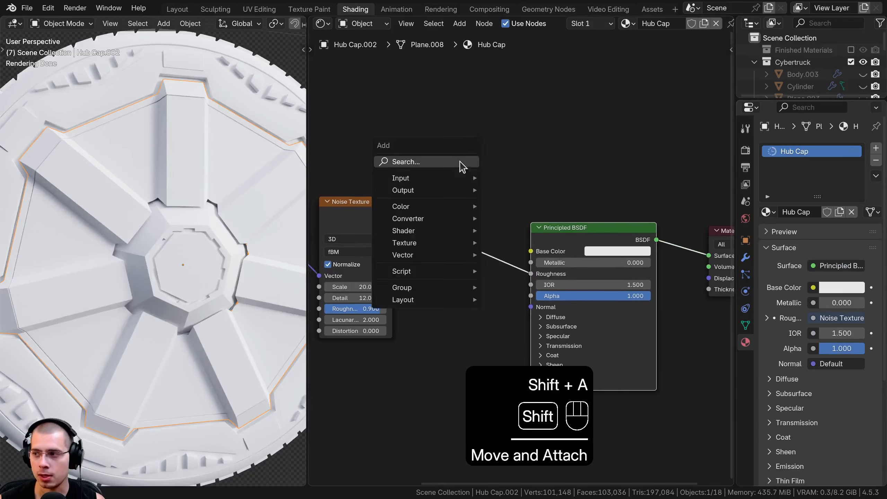
click(460, 160)
text(ram)
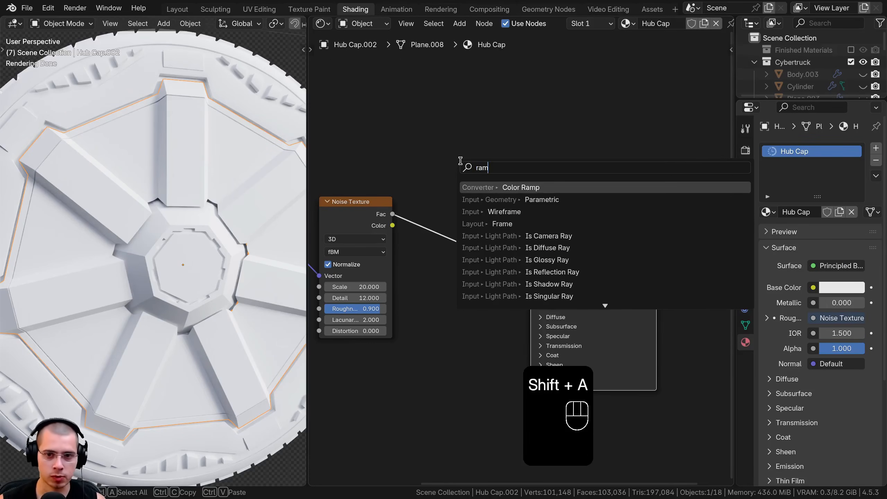
key(Return)
click(465, 210)
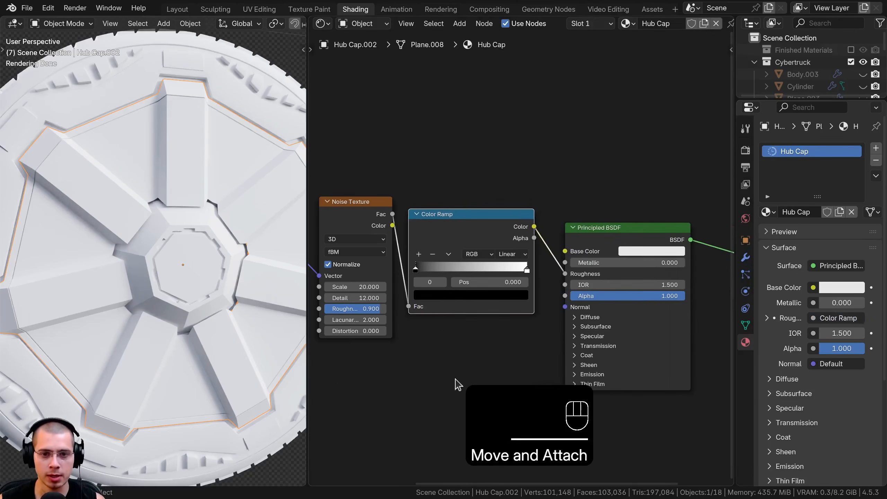
Darken the Principled BSDF's Base Color to dark gray and check the hub cap up close.
click(632, 252)
drag(714, 89, 715, 138)
scroll(141, 258, up, 4)
mouse_move(431, 266)
mouse_down()
mouse_move(500, 271)
mouse_move(414, 270)
mouse_up()
middle_drag(208, 213, 198, 241)
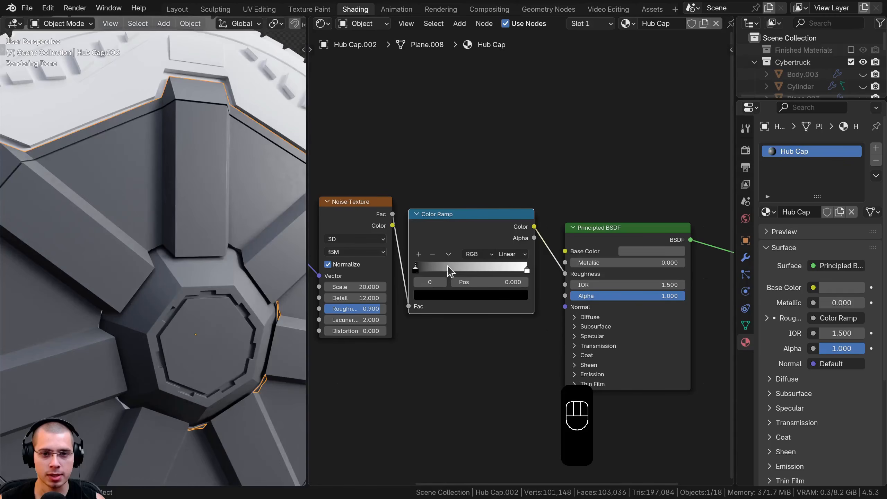
Move the Color Ramp's black stop to position 0.133 and its white stop to about 0.902.
mouse_move(415, 270)
mouse_down()
mouse_move(487, 276)
mouse_move(405, 278)
mouse_up()
scroll(416, 277, up, 1)
drag(528, 273, 515, 275)
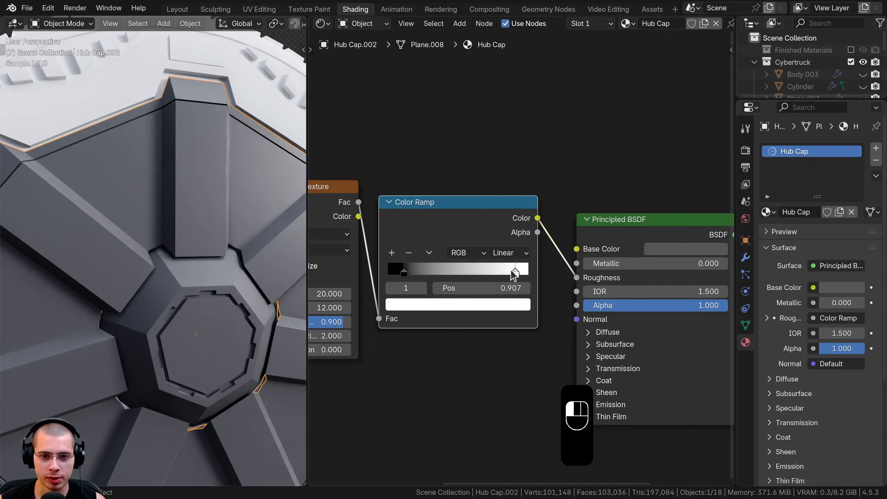
drag(406, 273, 407, 275)
shift+middle_drag(219, 224, 207, 244)
scroll(207, 244, down, 1)
scroll(210, 257, up, 5)
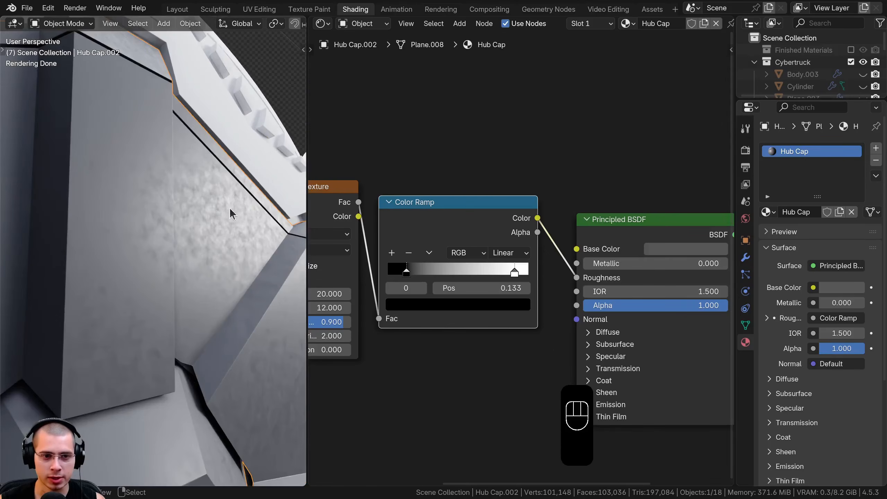
Set the Color Ramp's dark stop to gray #919191 and its light stop to #D8D8D8, checking the reflections.
middle_drag(229, 208, 206, 210)
scroll(438, 341, up, 1)
key(ctrl+v)
scroll(391, 280, up, 2)
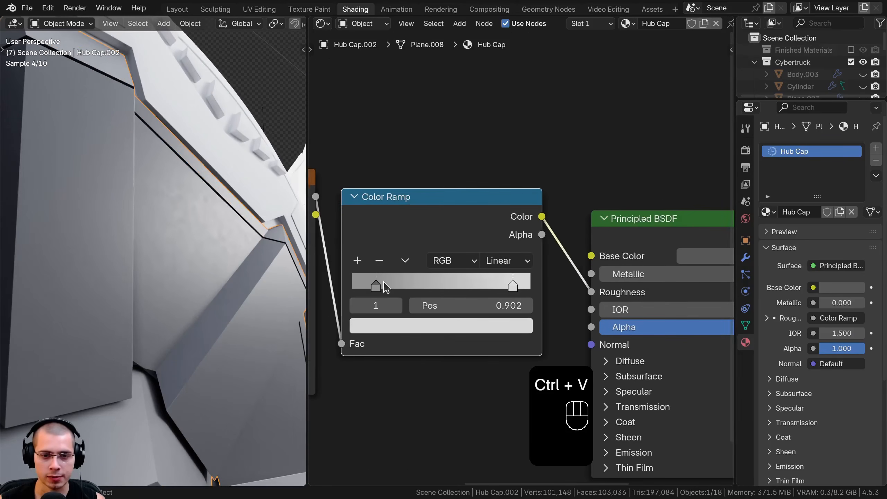
click(377, 284)
middle_drag(400, 282, 416, 280)
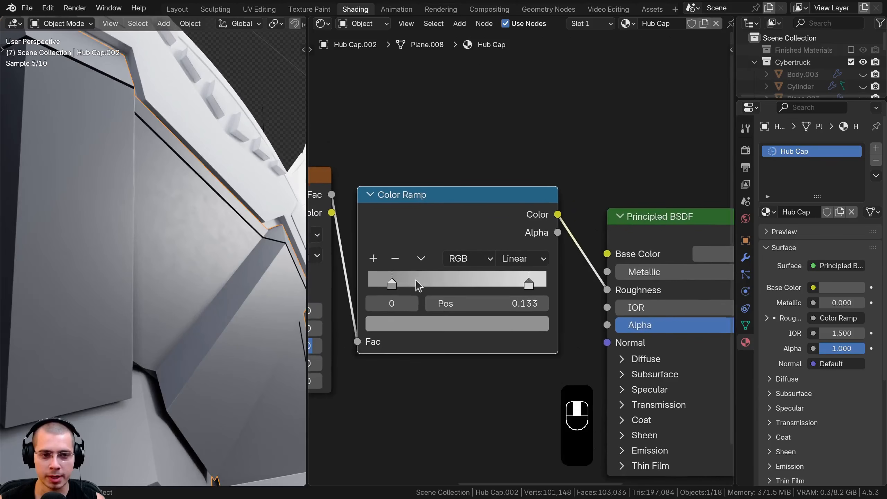
click(403, 324)
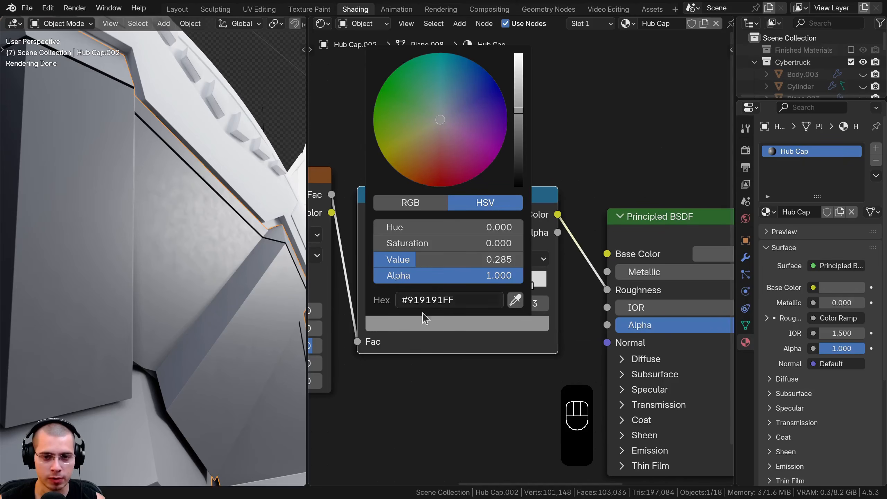
click(529, 285)
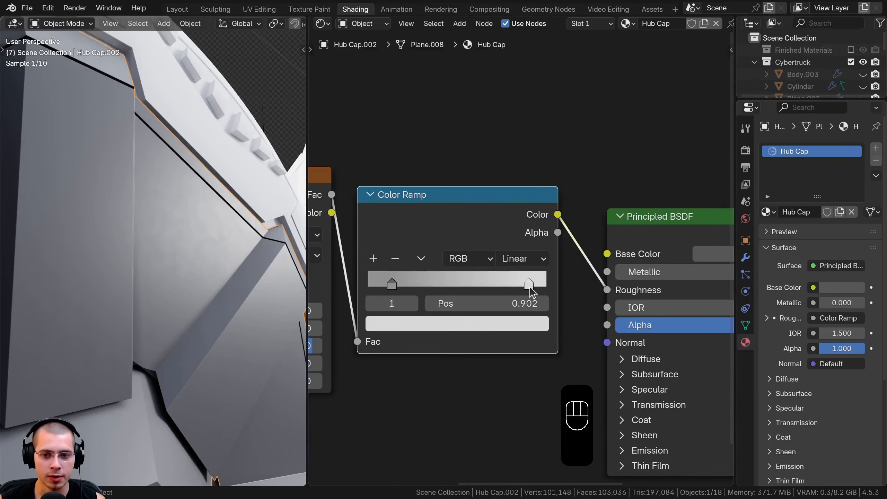
click(498, 328)
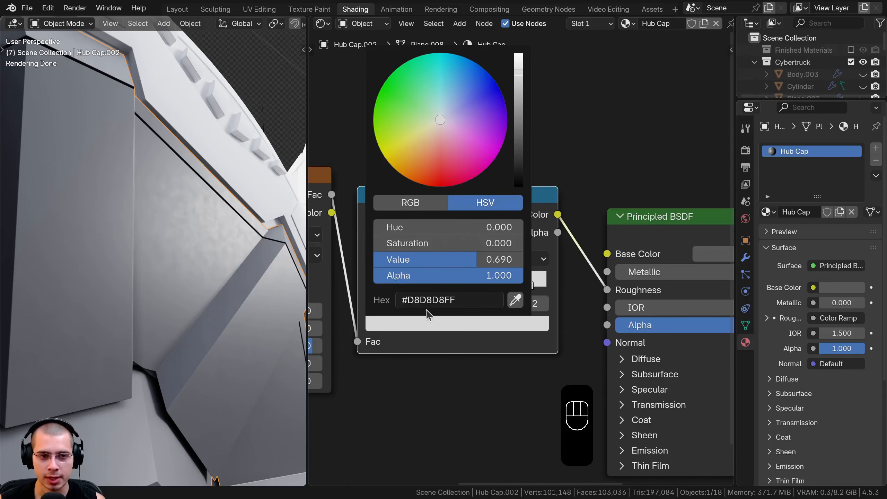
middle_drag(187, 269, 189, 169)
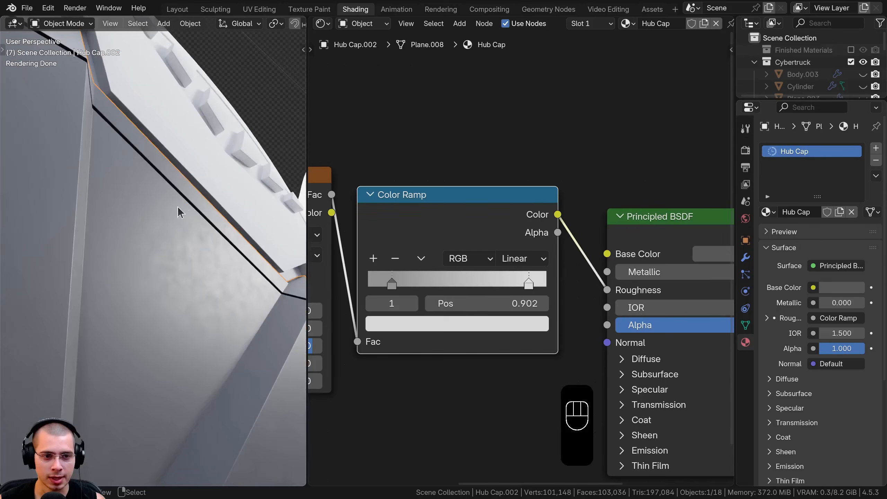
scroll(177, 258, down, 4)
Add a second Noise Texture node below the first one and drive it with the Mapping node's Vector.
scroll(569, 286, down, 5)
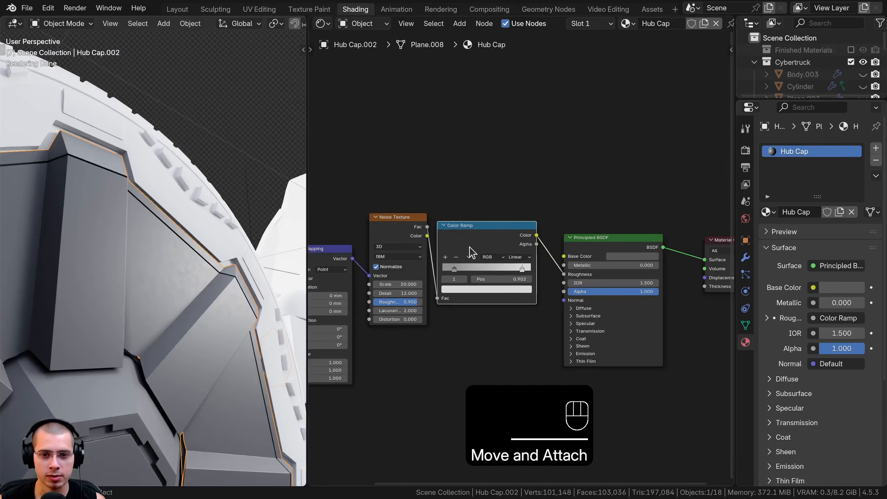
key(shift+a)
text(noise)
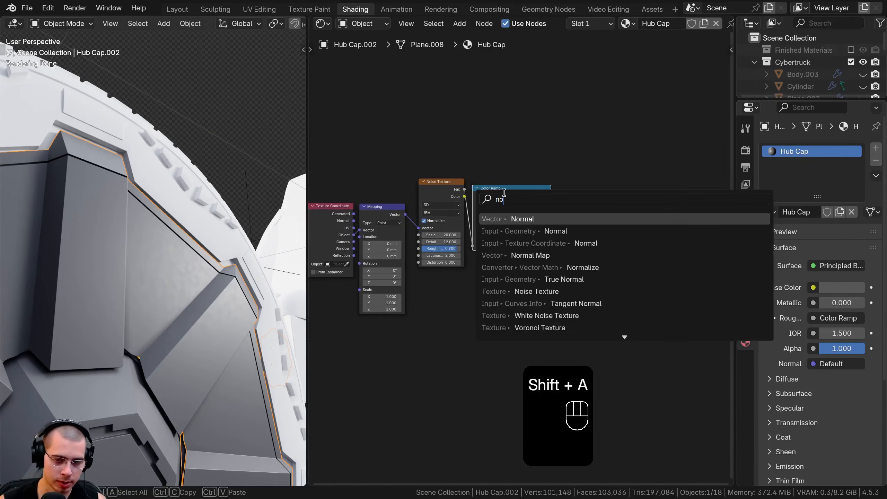
key(Return)
click(416, 276)
middle_drag(421, 274, 487, 272)
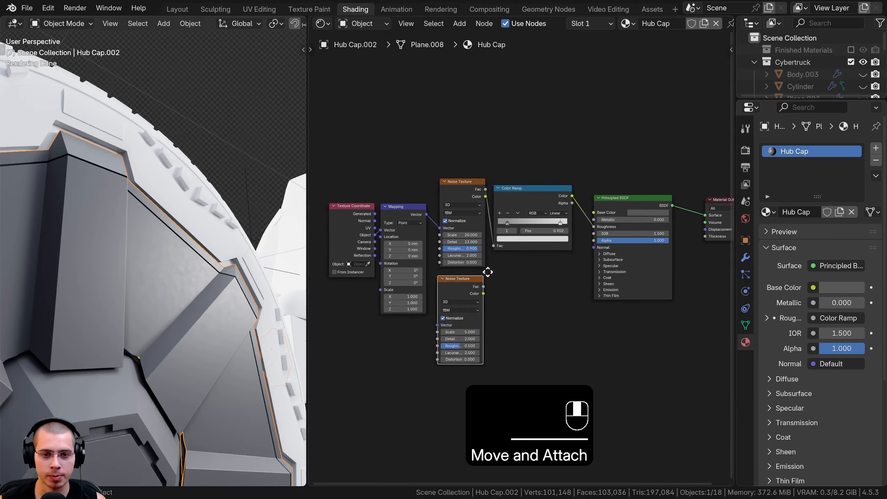
scroll(487, 272, up, 5)
drag(446, 192, 463, 356)
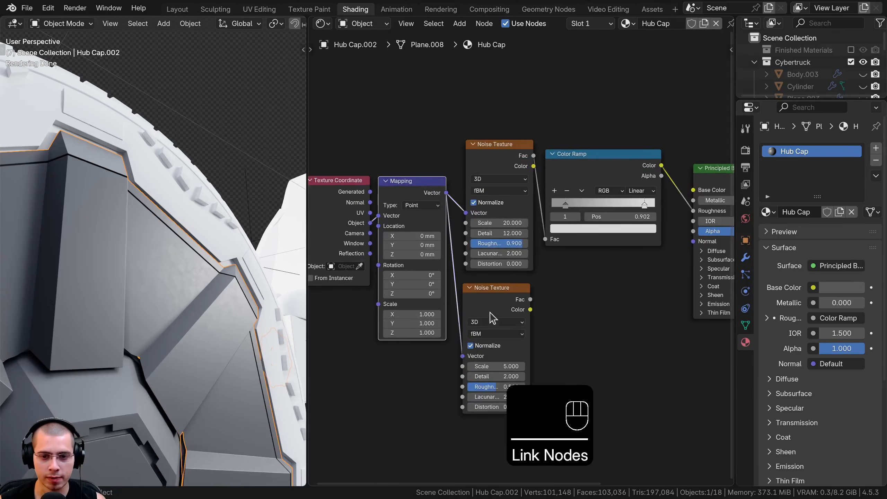
Preview the second Noise Texture's Fac output directly on the hub cap.
drag(480, 305, 483, 299)
ctrl+shift+click(493, 295)
middle_drag(570, 263, 608, 198)
Set the second Noise Texture's Scale to 20, Detail to 10 and Roughness to 0.55.
click(475, 298)
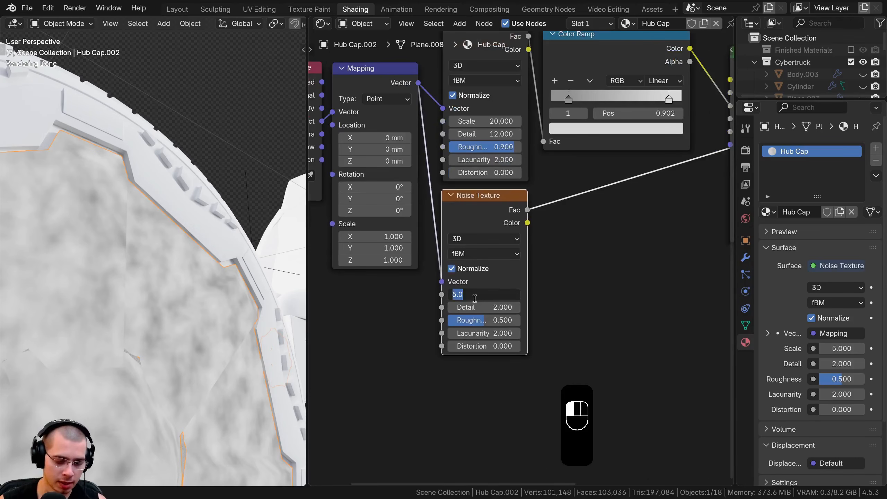
text(20)
key(Return)
click(482, 307)
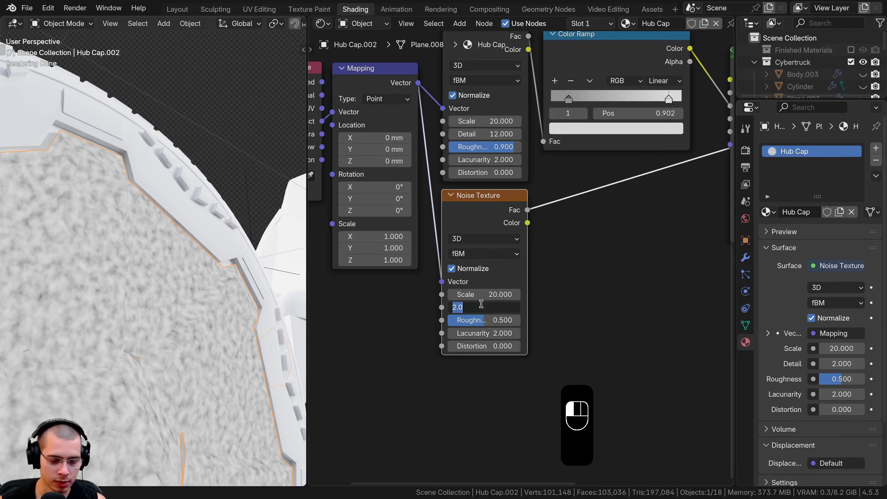
key(Return)
click(494, 319)
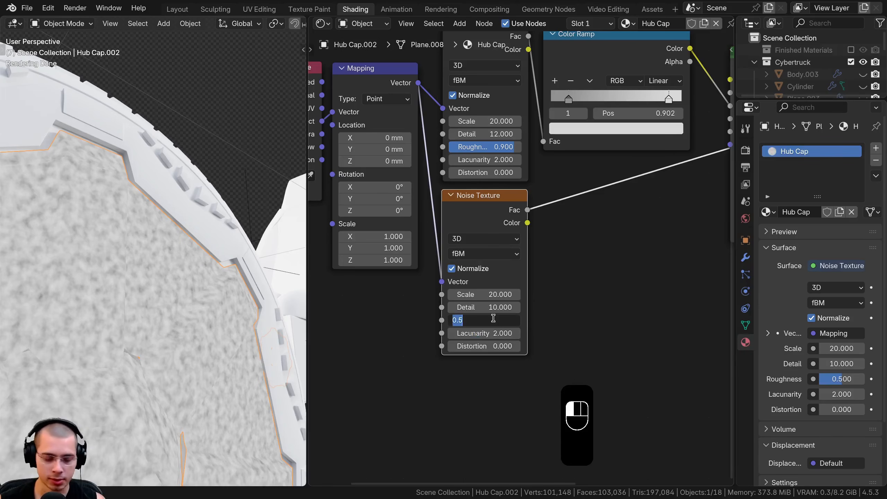
text(.55)
key(Return)
Insert a Bump node between the second Noise Texture and the Principled BSDF's Normal input, restoring the full shader preview.
scroll(527, 273, down, 4)
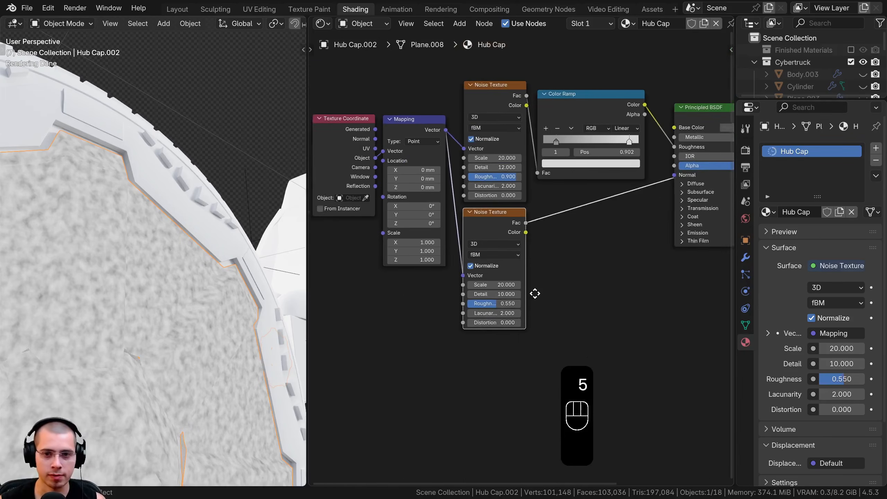
middle_drag(535, 293, 474, 326)
scroll(474, 314, up, 1)
drag(464, 254, 623, 203)
key(shift+a)
click(495, 224)
text(bum)
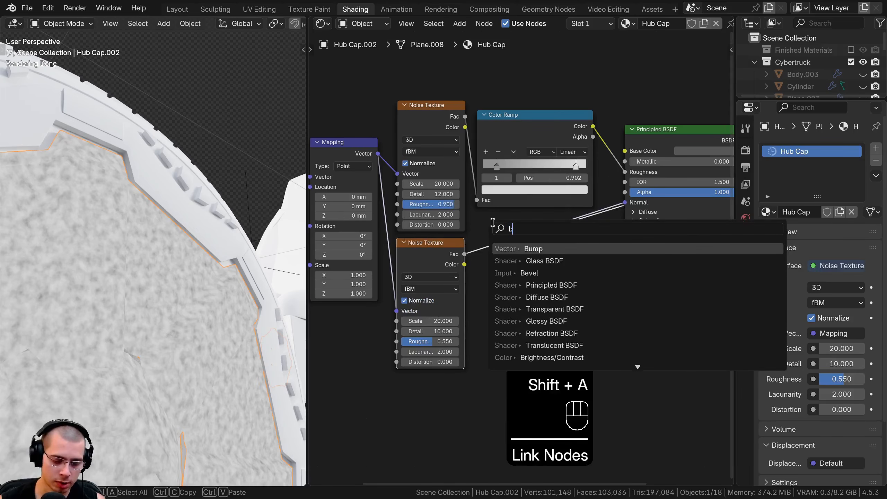
click(521, 248)
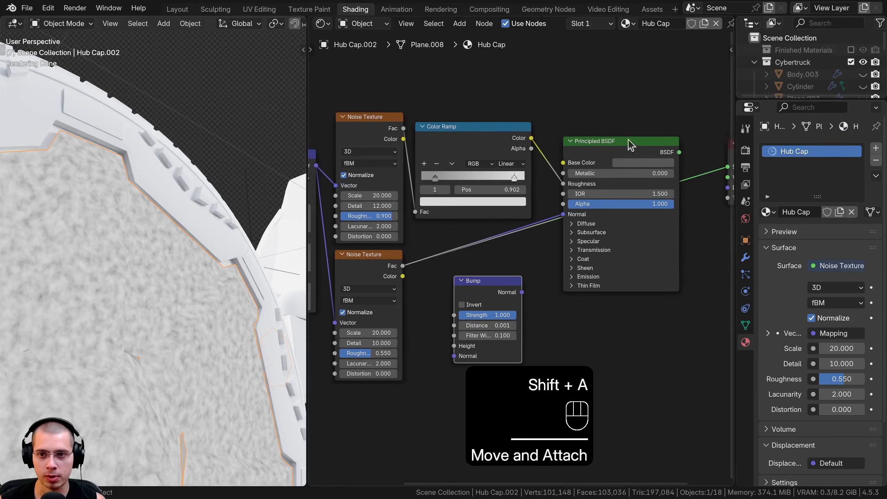
drag(624, 149, 626, 148)
drag(488, 282, 499, 245)
Move the second noise's Fac link from the Bump node's Normal to its Height input and inspect the surface.
scroll(522, 259, up, 2)
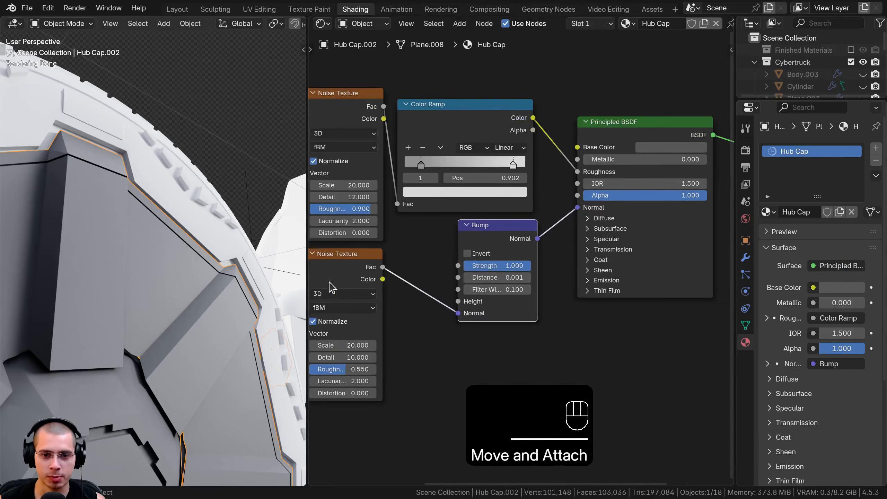
drag(458, 313, 458, 301)
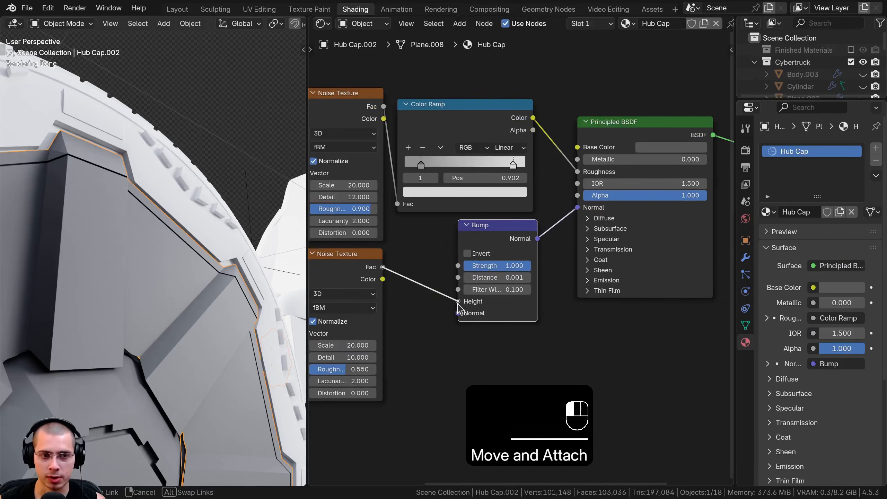
scroll(275, 288, up, 3)
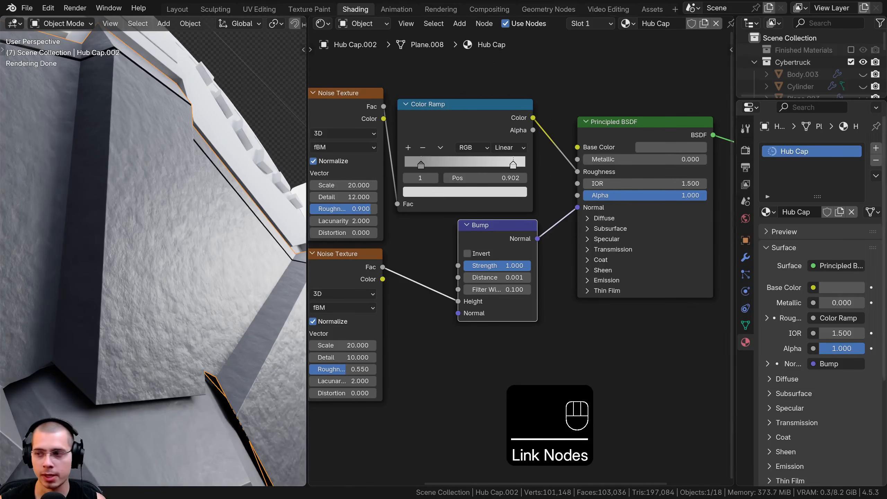
click(258, 217)
Lower the Bump node's Distance to a tiny value below 0.001 and check the hub cap's surface.
scroll(521, 258, up, 2)
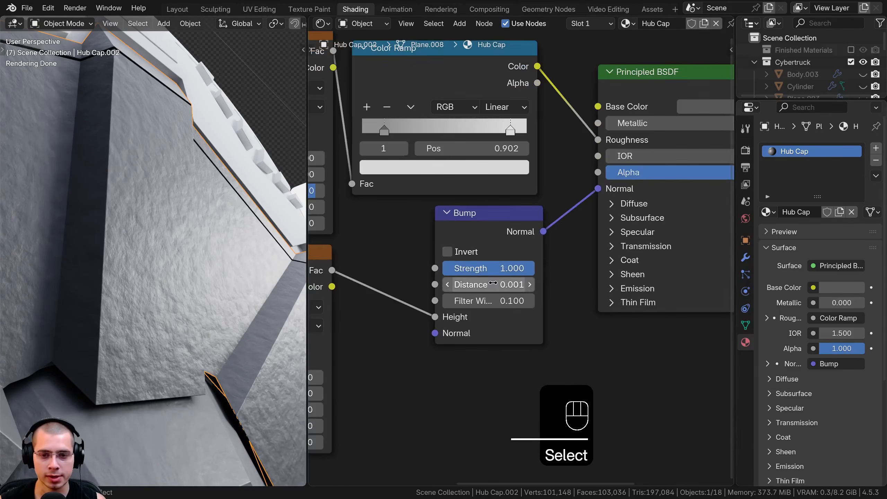
click(502, 276)
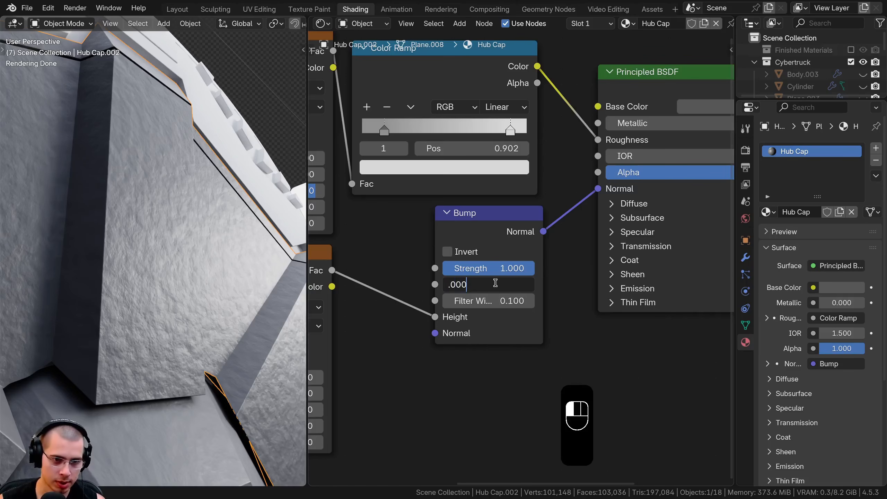
key(Return)
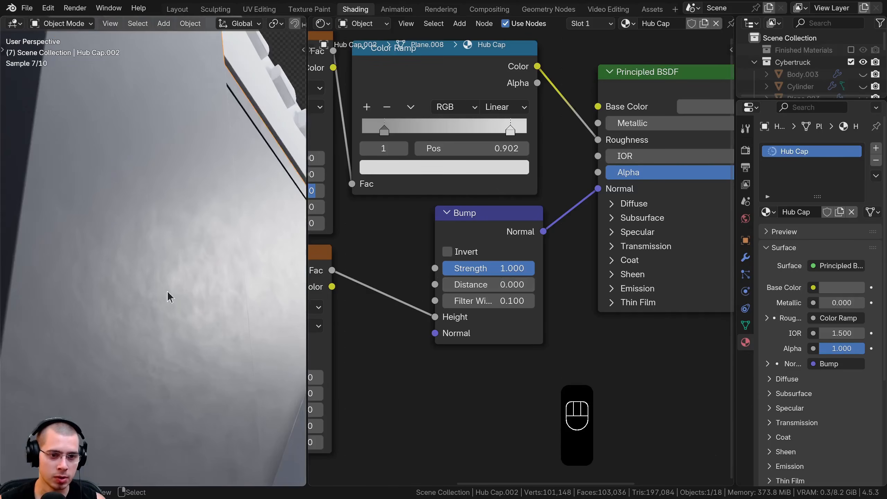
scroll(164, 257, down, 3)
mouse_move(164, 307)
shift+middle_down()
mouse_move(159, 274)
mouse_move(157, 297)
shift+middle_up()
scroll(546, 227, down, 1)
scroll(546, 233, down, 2)
Add an Ambient Occlusion node above the noise textures and link its Color to the Principled BSDF's Base Color.
middle_drag(525, 272, 614, 377)
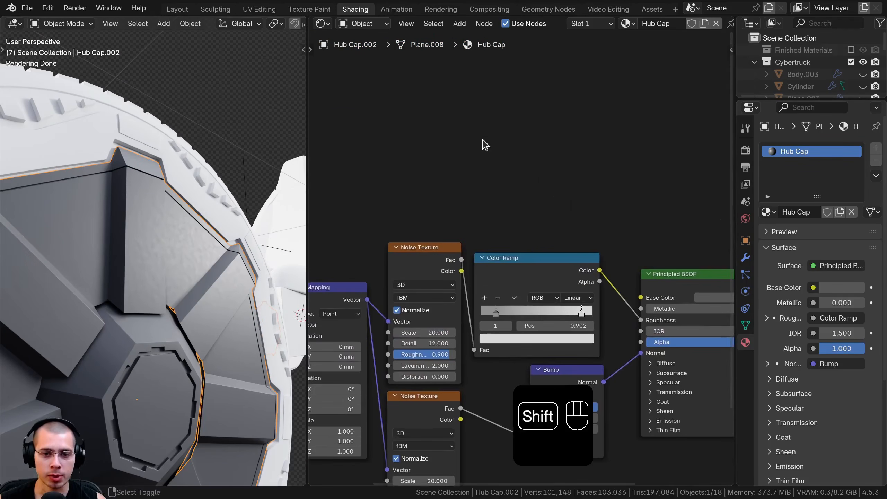
key(shift+a)
text(am)
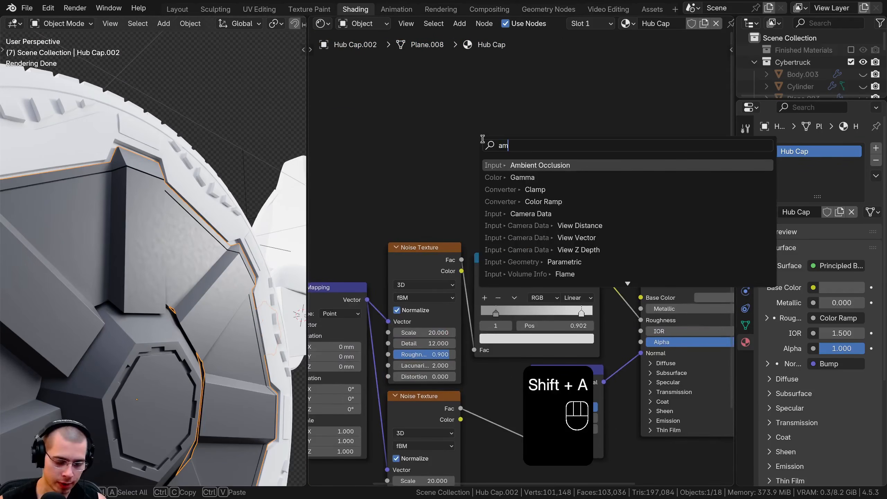
click(511, 165)
click(409, 127)
middle_drag(459, 165, 422, 161)
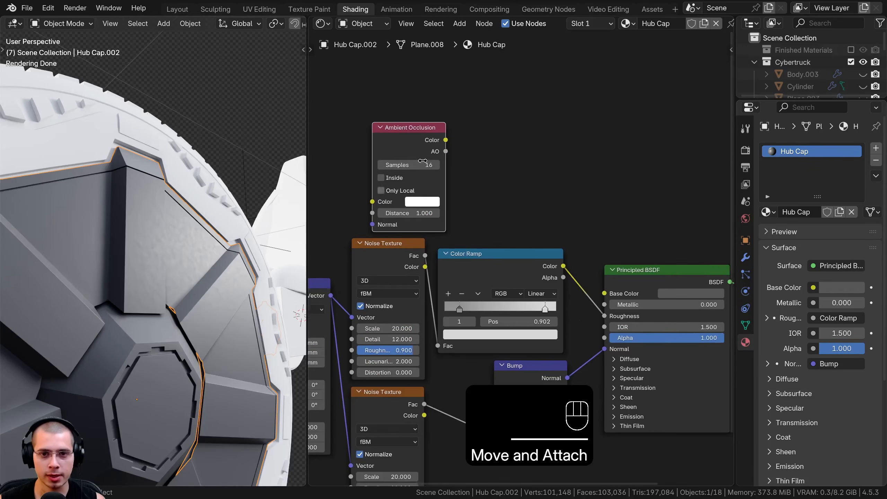
drag(421, 157, 609, 291)
Enable Only Local on the Ambient Occlusion node and check the effect around the hub cap's edges.
middle_drag(621, 246, 709, 258)
scroll(509, 230, up, 1)
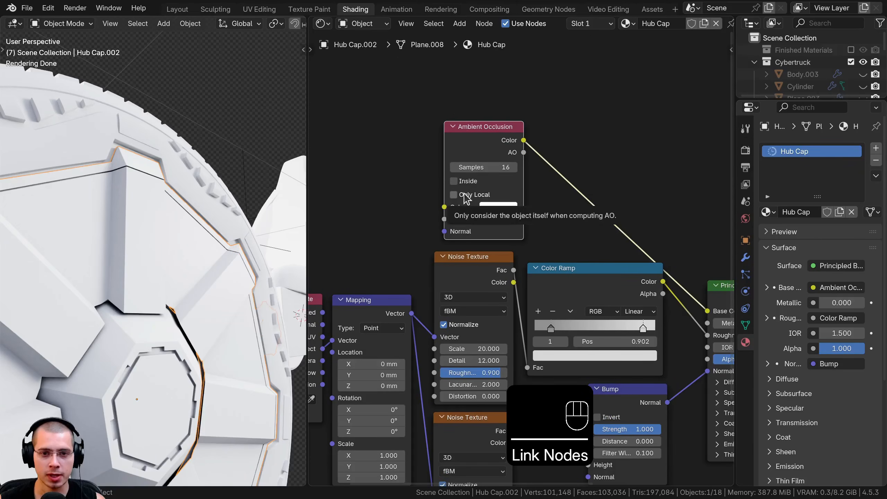
click(465, 195)
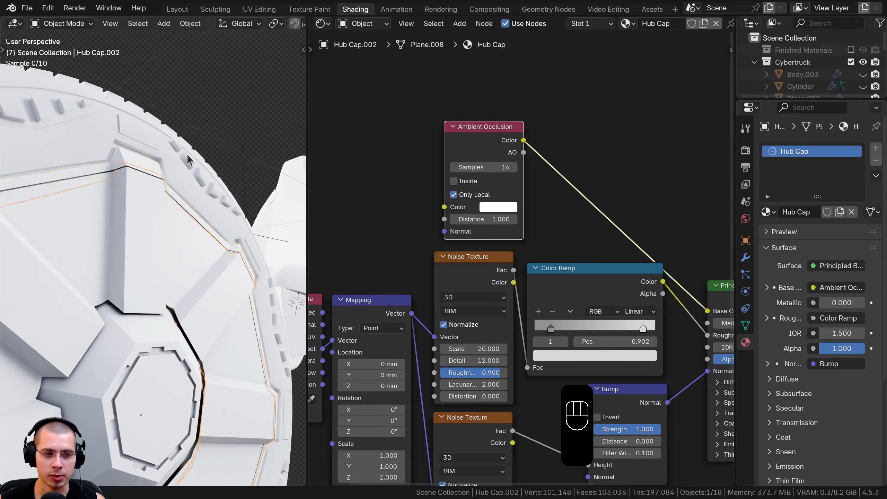
middle_drag(189, 159, 103, 236)
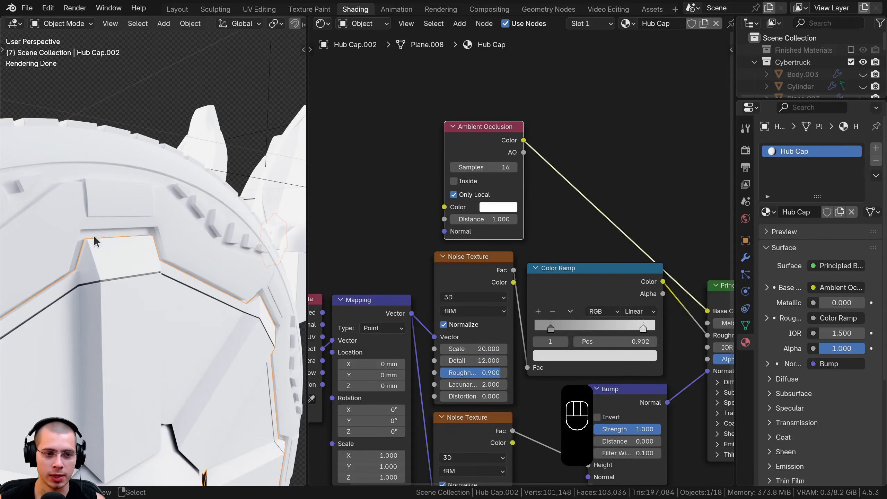
Preview the Ambient Occlusion node directly on the output and compare the hub cap with Only Local off and on, leaving it enabled.
drag(489, 177, 474, 180)
ctrl+shift+click(455, 217)
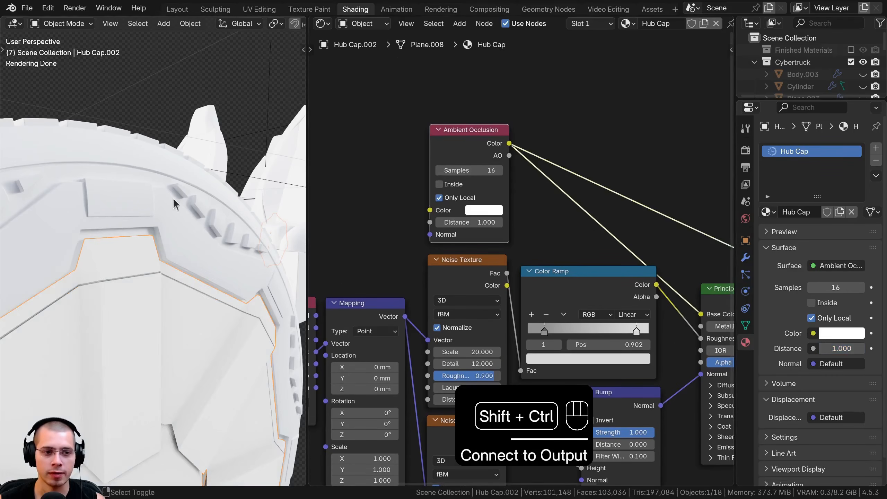
click(445, 199)
shift+middle_drag(141, 265, 176, 265)
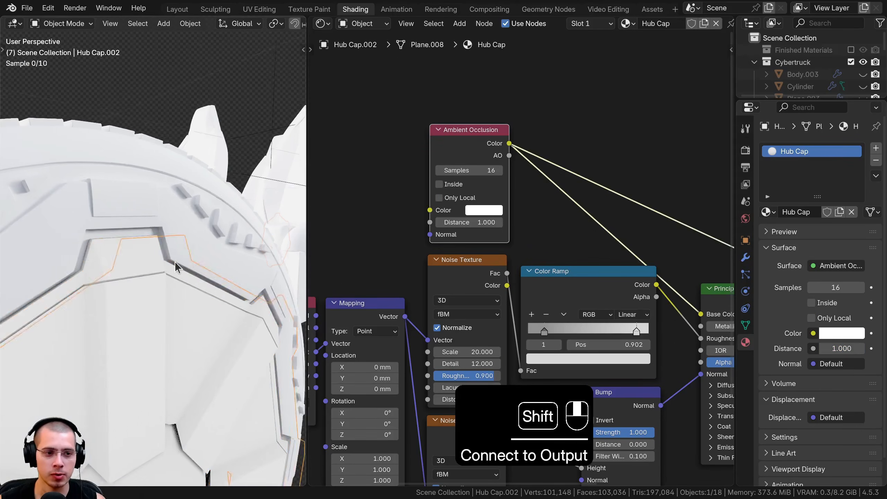
scroll(89, 248, up, 6)
scroll(98, 248, down, 4)
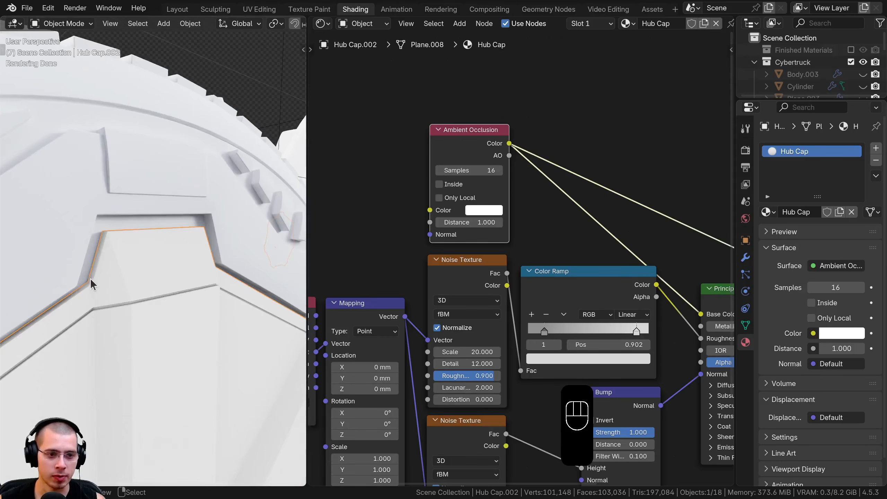
click(442, 195)
click(442, 196)
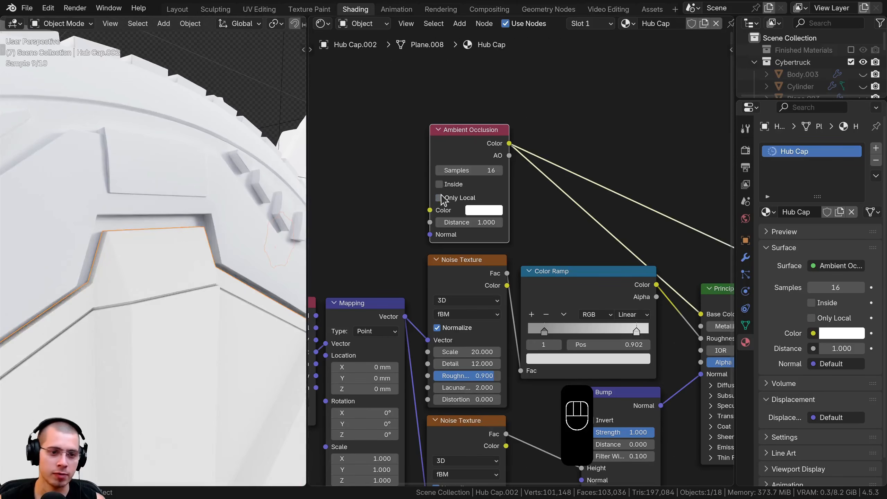
scroll(129, 281, down, 4)
click(449, 200)
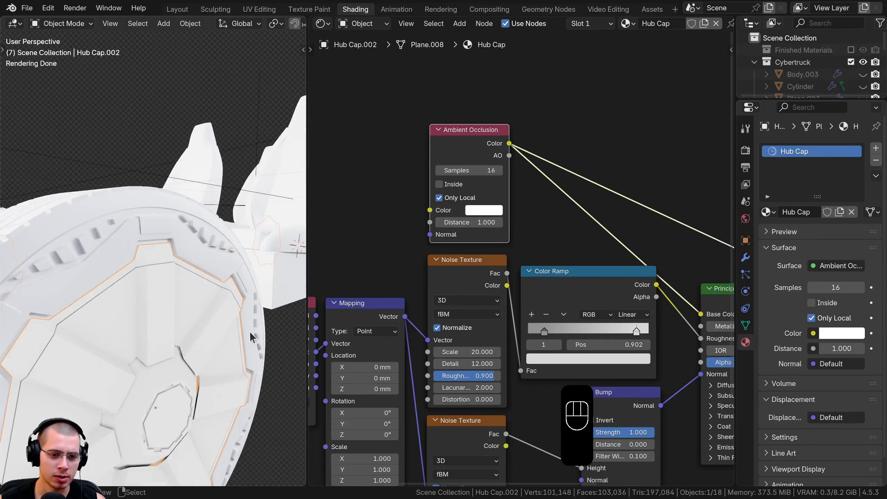
shift+middle_drag(250, 332, 238, 289)
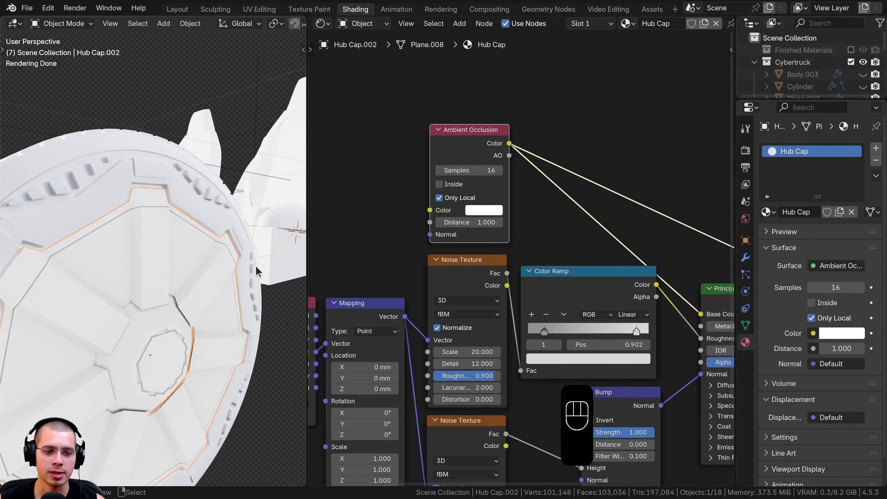
scroll(518, 222, down, 1)
Duplicate the Color Ramp between the Ambient Occlusion node and Base Color, and reconnect the Principled BSDF to the material output.
middle_drag(573, 184, 422, 183)
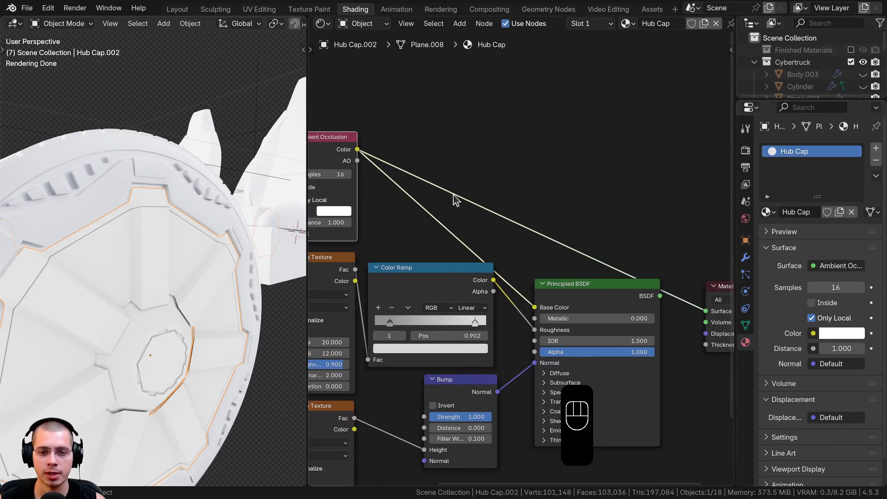
click(420, 311)
key(shift+d)
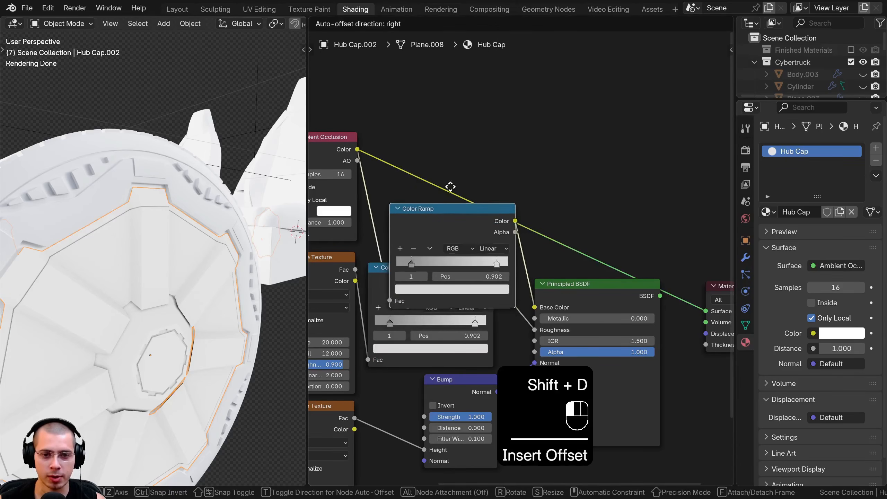
click(445, 157)
ctrl+shift+click(619, 290)
drag(616, 286, 633, 269)
Move the duplicated Color Ramp's dark stop to about 0.193 and its light stop to 1.000.
middle_drag(459, 180, 511, 220)
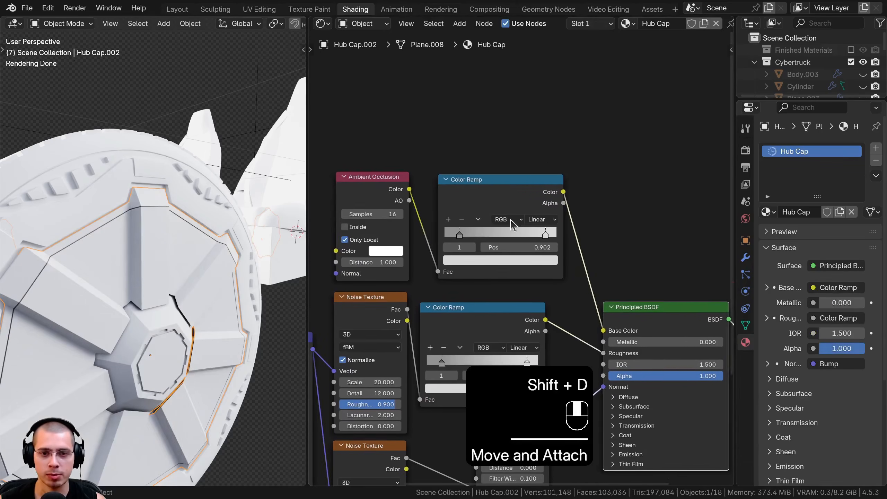
scroll(513, 216, up, 2)
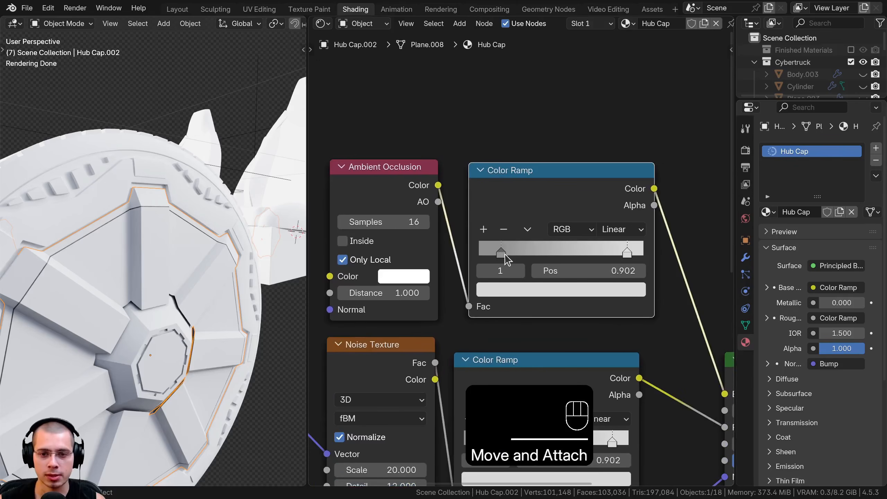
drag(508, 258, 518, 258)
drag(642, 256, 644, 256)
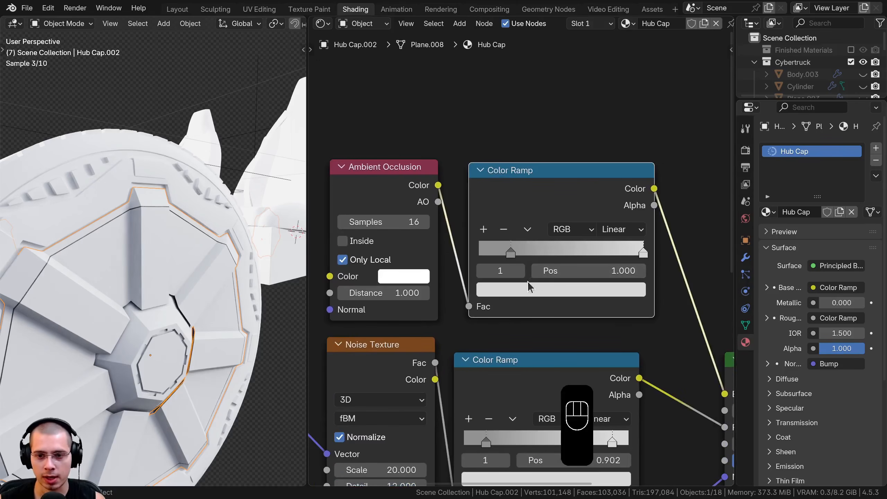
middle_drag(146, 285, 148, 266)
scroll(148, 266, up, 2)
Color the ambient occlusion ramp's dark stop black and its light stop a near-black gray with Value about 0.008.
middle_drag(518, 256, 465, 219)
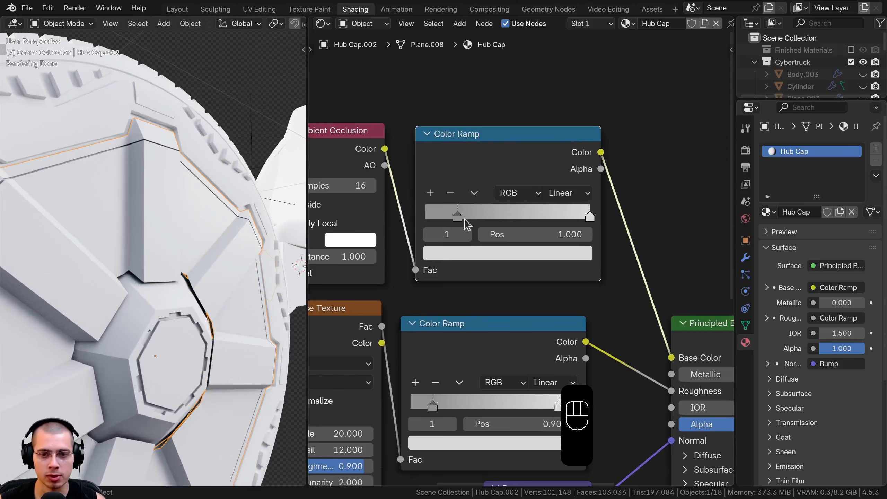
click(464, 220)
click(480, 255)
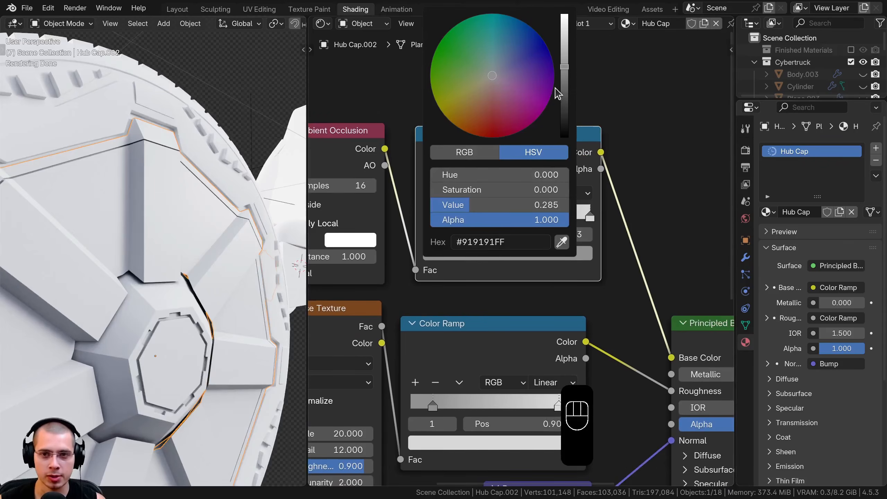
drag(563, 78, 563, 147)
click(589, 217)
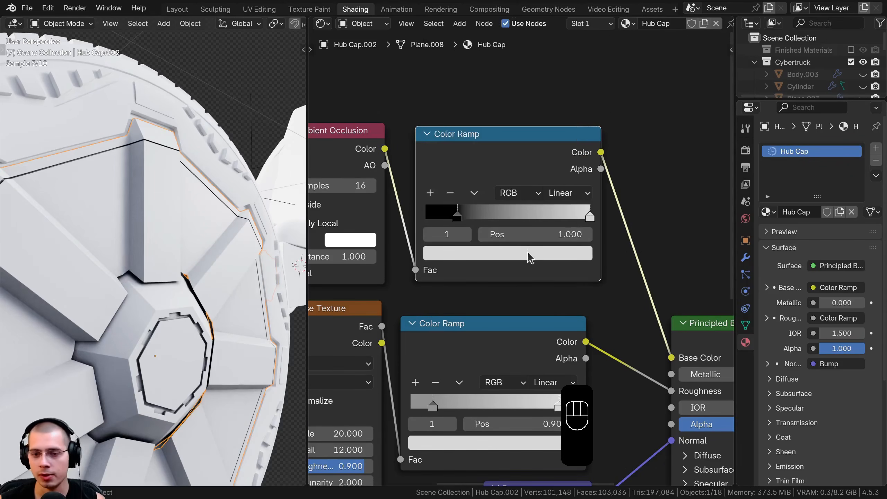
click(531, 255)
drag(565, 74, 565, 130)
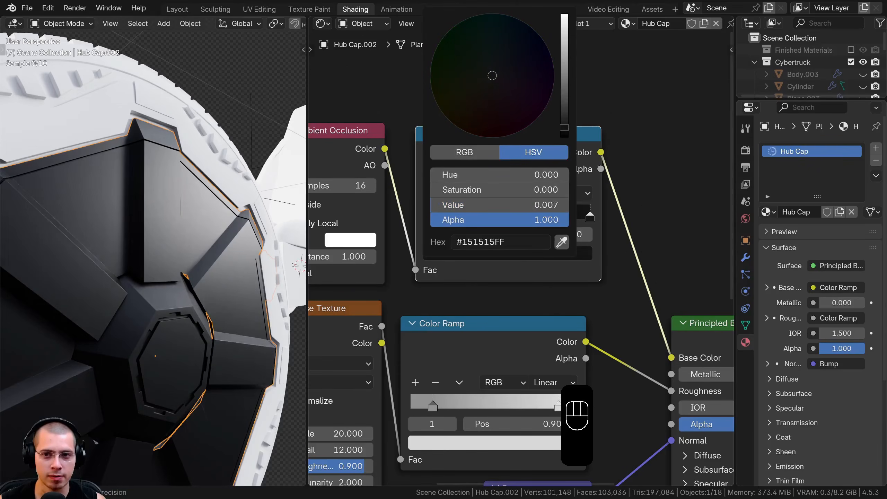
Preview the ambient occlusion ramp directly, brighten its light stop slightly, and reconnect the Principled BSDF to the output.
ctrl+shift+click(521, 145)
shift+middle_drag(159, 252, 201, 228)
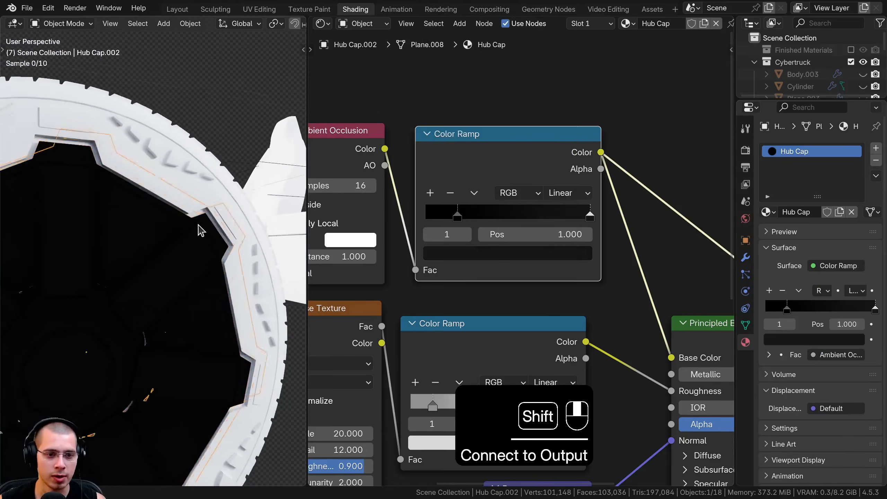
click(494, 258)
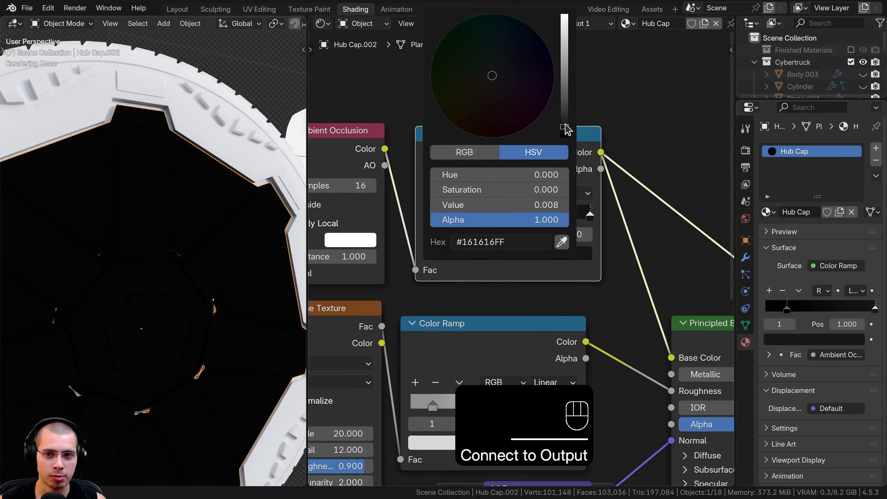
drag(565, 123, 566, 119)
shift+middle_drag(233, 279, 240, 249)
scroll(82, 307, up, 2)
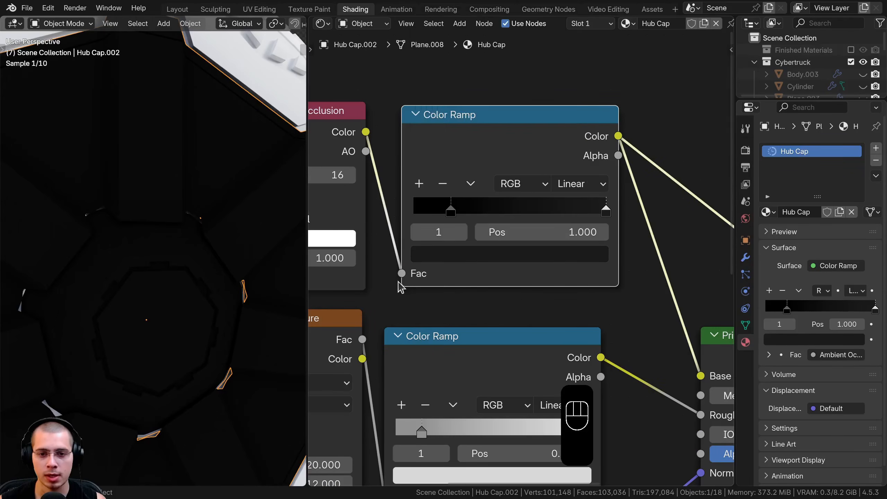
click(451, 210)
scroll(588, 273, down, 2)
ctrl+shift+click(612, 294)
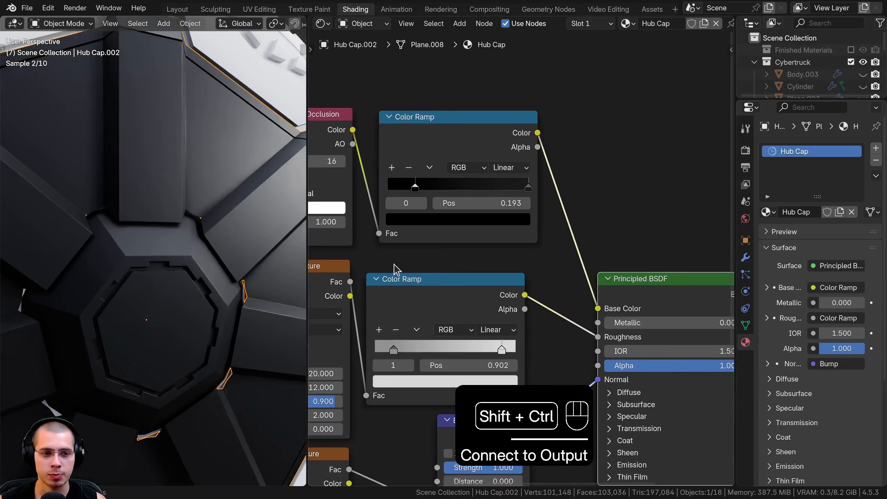
scroll(248, 258, down, 5)
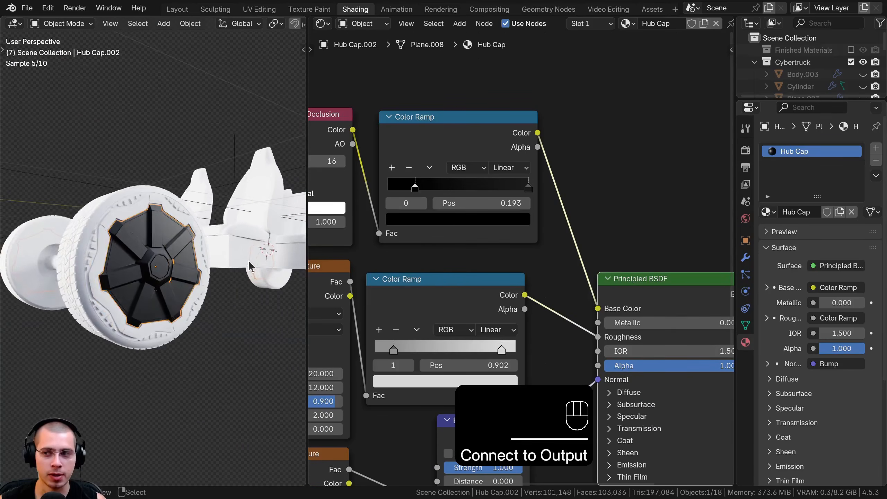
Set the Scale of both Noise Texture nodes to 10.
scroll(253, 259, up, 6)
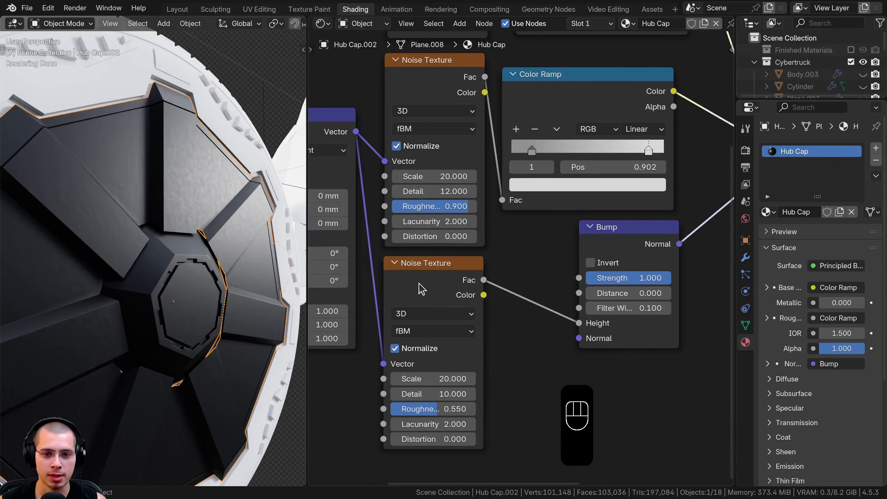
click(420, 286)
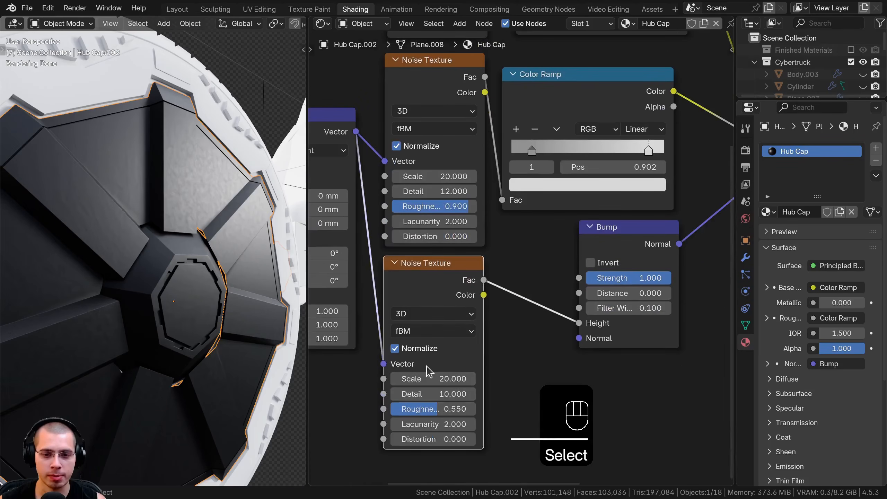
double_click(436, 379)
text(10)
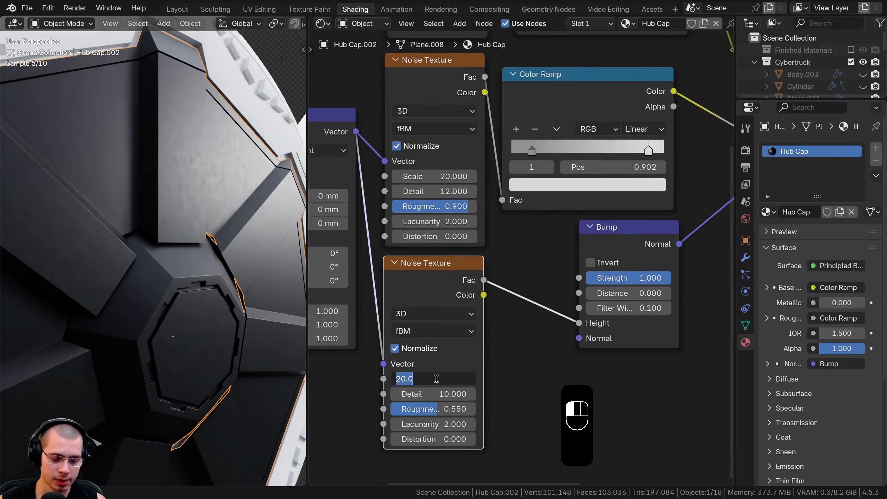
key(Return)
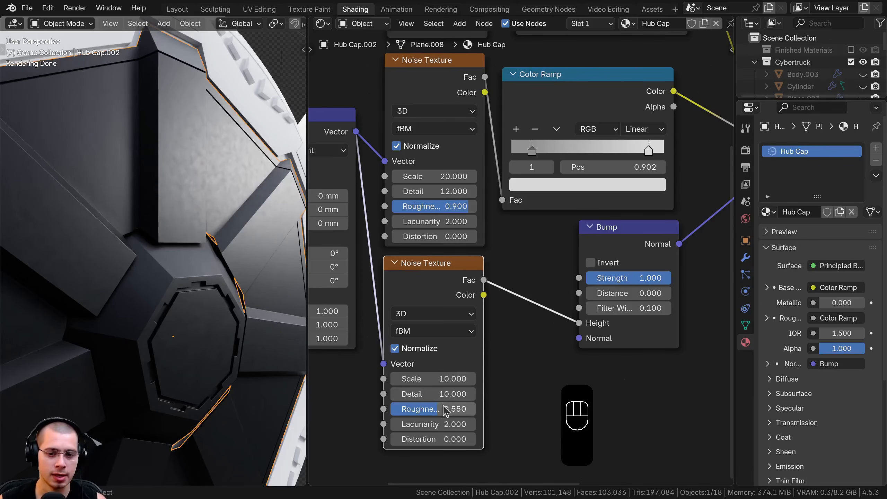
shift+scroll(434, 300, up, 3)
double_click(429, 227)
text(10)
key(Return)
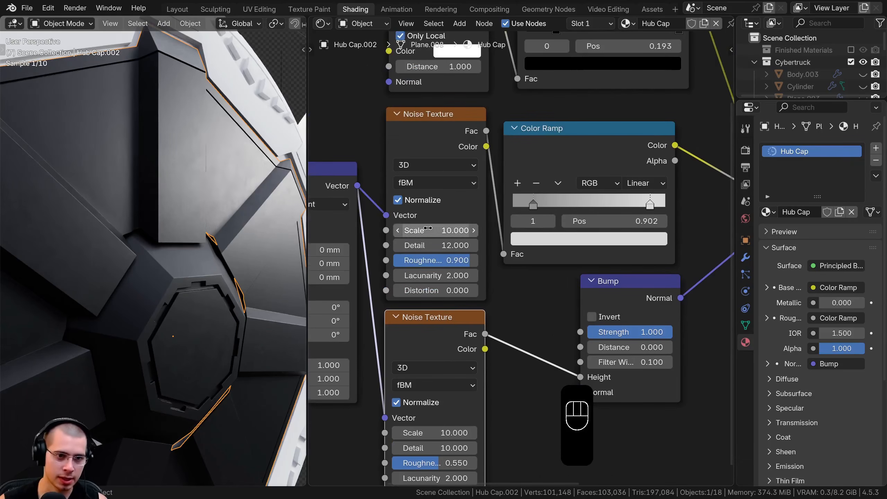
Save the Blender file with the finished Hub Cap material.
scroll(97, 198, down, 5)
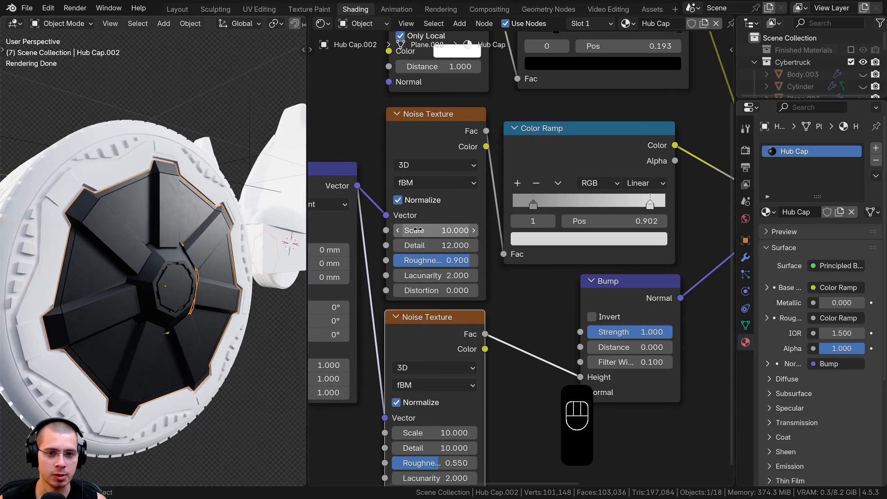
scroll(513, 272, down, 4)
scroll(204, 256, down, 5)
key(ctrl+s)
scroll(189, 248, down, 4)
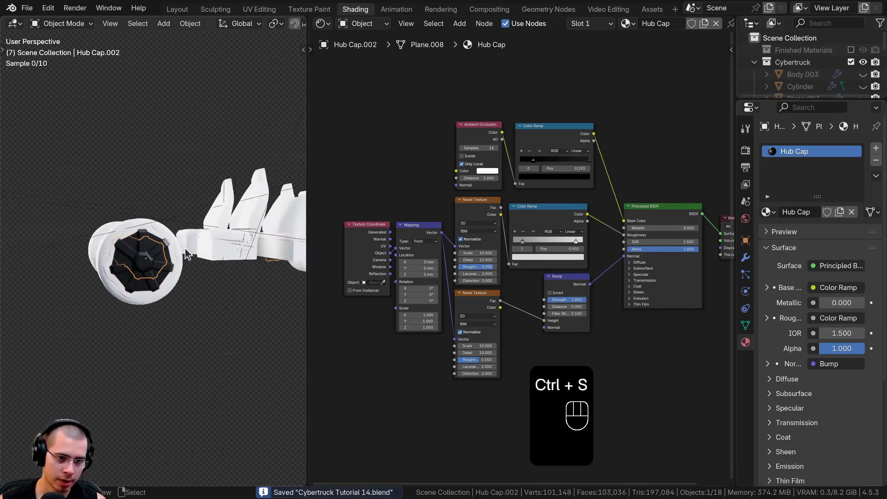
Hide the finished hub cap and select the tire.
key(h)
scroll(160, 269, up, 5)
scroll(161, 269, up, 2)
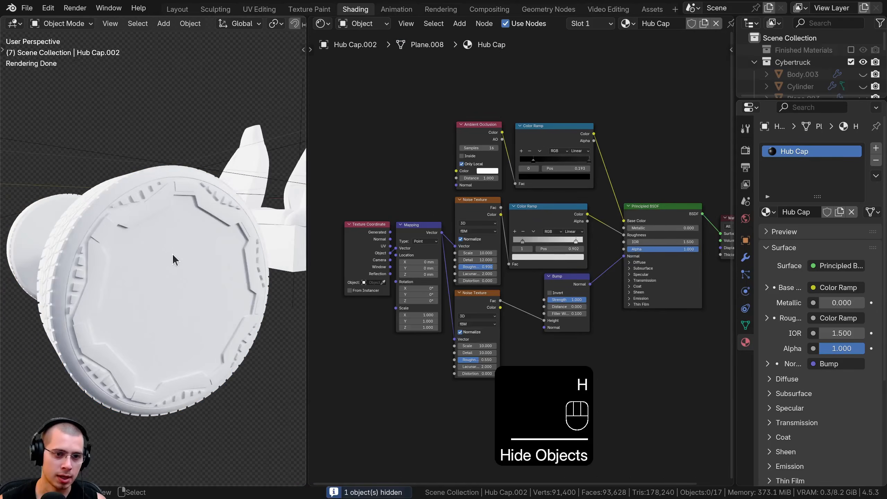
click(89, 191)
middle_drag(162, 247, 183, 287)
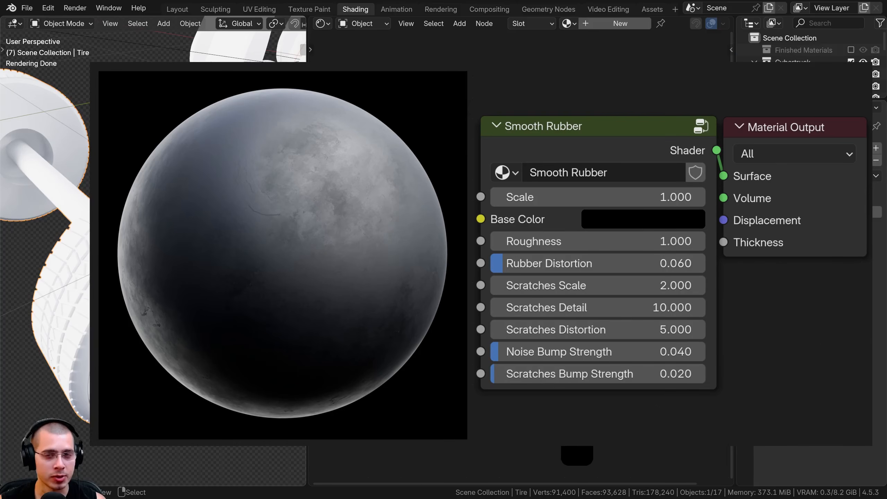
middle_drag(183, 287, 179, 276)
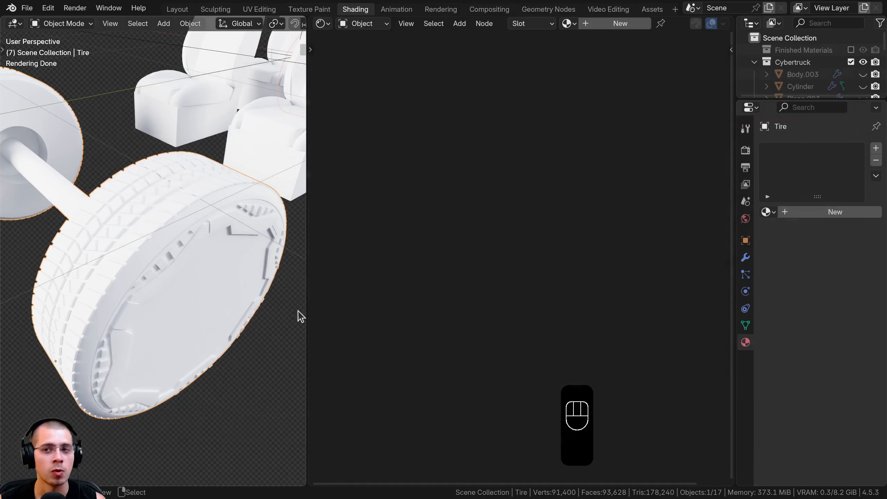
Switch to the Assets workspace and search the Ultimate Material Pack for "smoo".
click(651, 10)
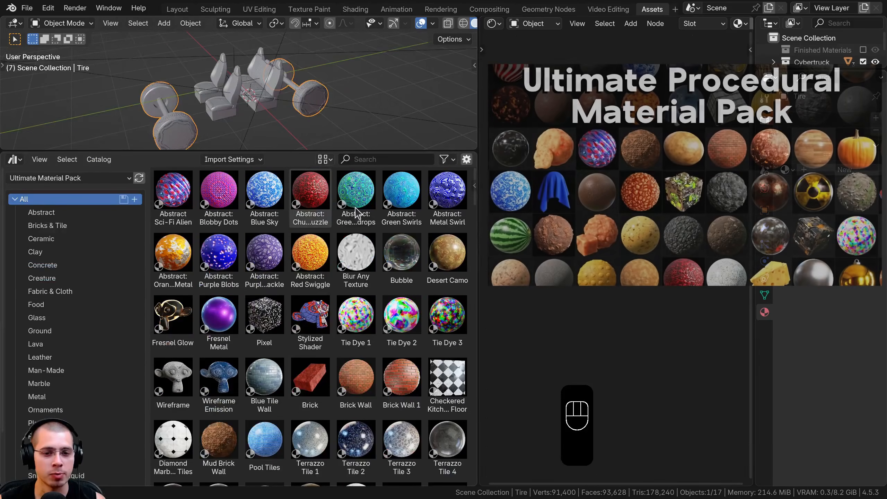
scroll(355, 212, down, 6)
scroll(358, 189, up, 6)
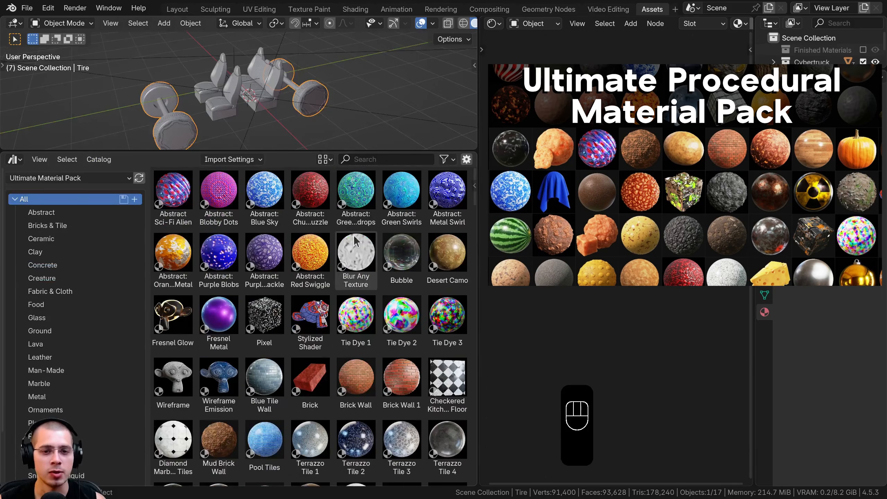
click(362, 159)
text(smoo)
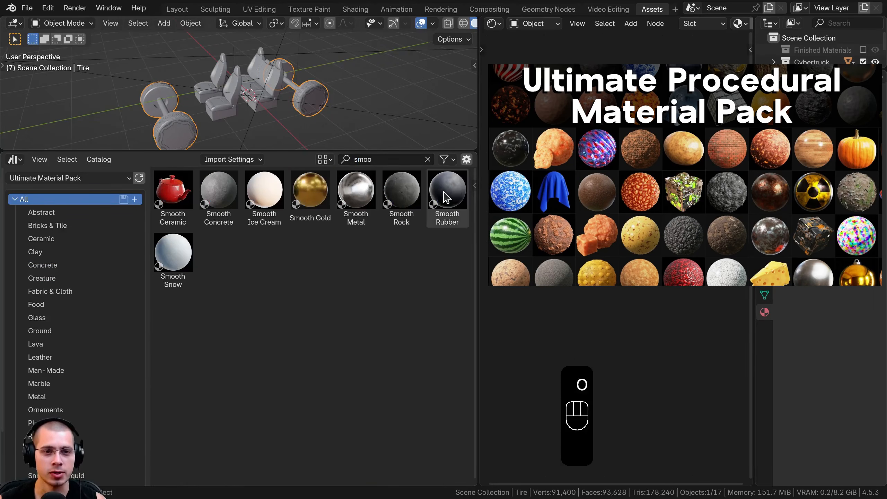
shift+middle_drag(227, 122, 280, 91)
scroll(266, 97, up, 4)
drag(448, 194, 275, 111)
key(Escape)
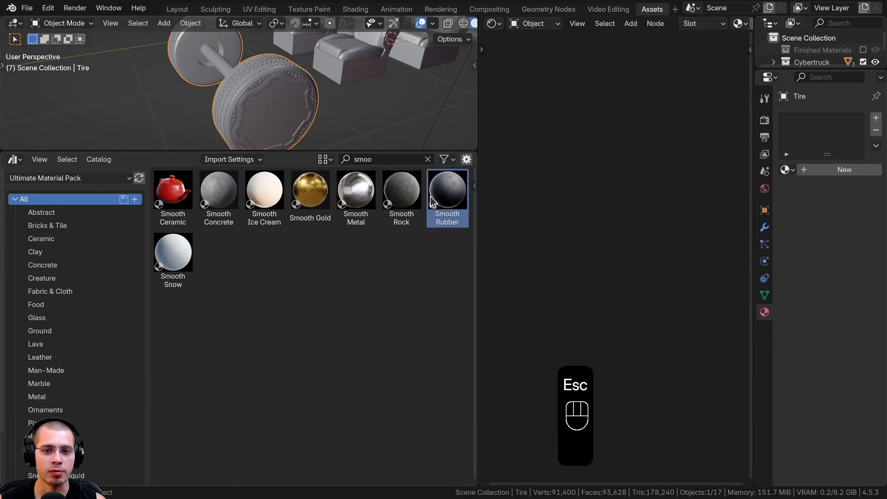
Enlarge the 3D viewport over the asset browser and frame the wheels and seats.
scroll(229, 122, down, 3)
drag(257, 149, 247, 296)
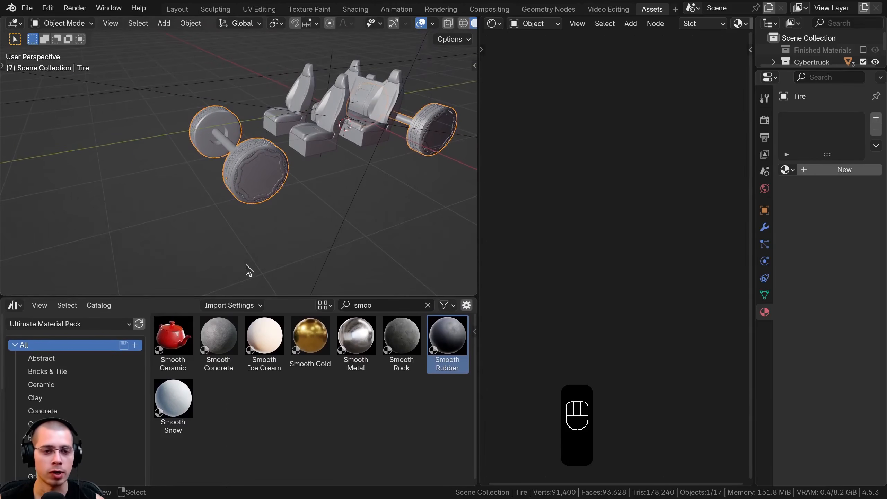
Append the Smooth Rubber material from the file Procedural Smooth Rubber Material.blend.
scroll(297, 184, up, 2)
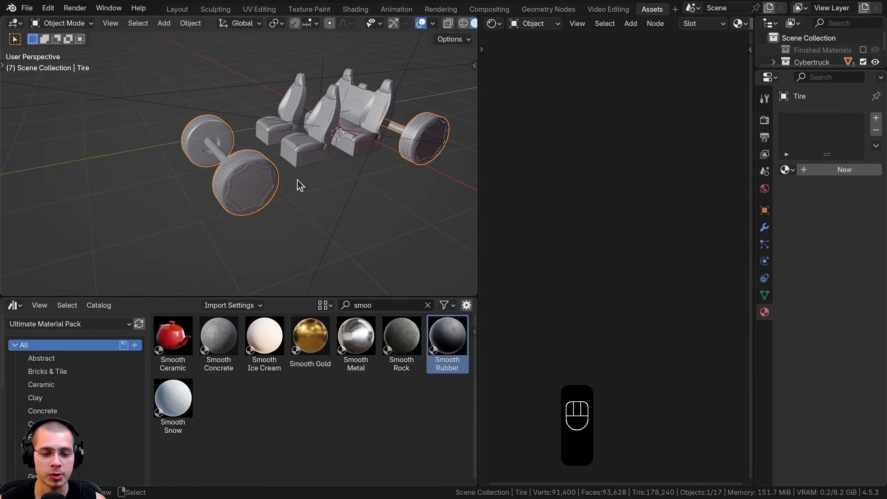
click(27, 7)
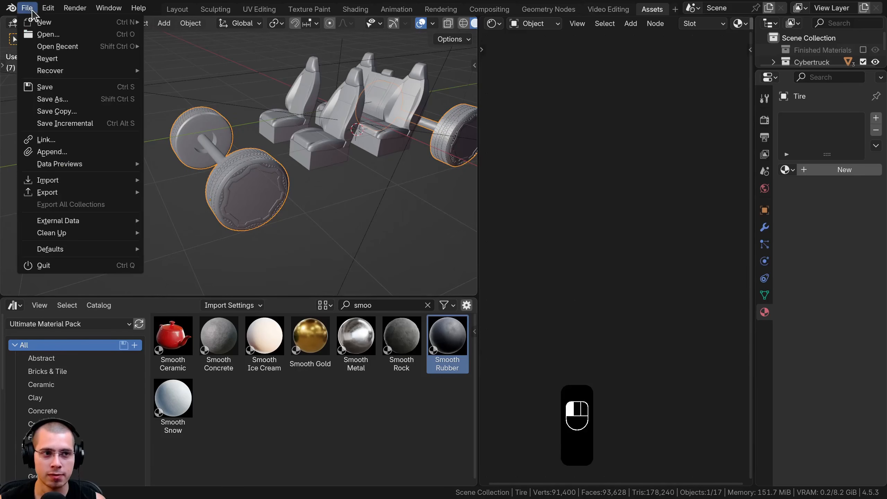
click(57, 152)
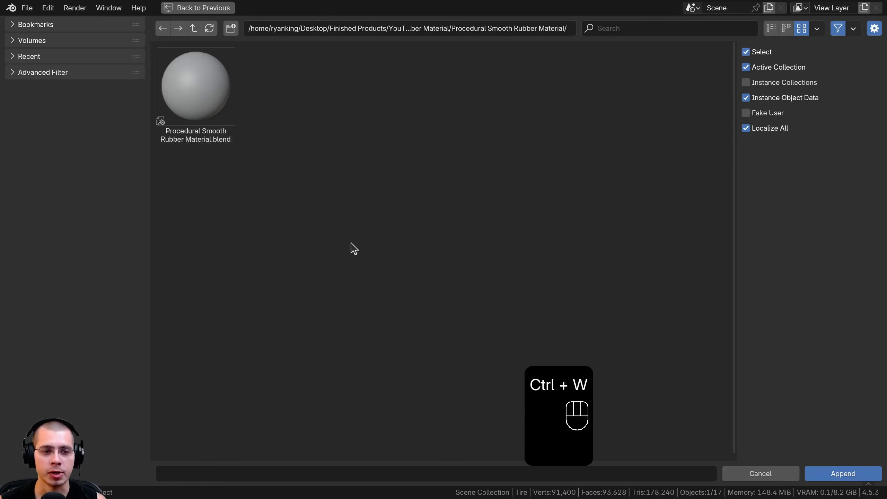
double_click(204, 114)
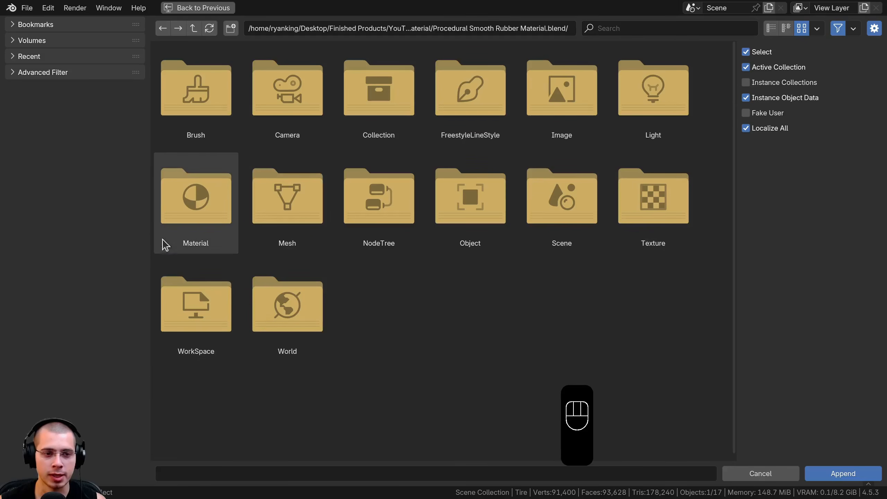
double_click(167, 231)
double_click(214, 84)
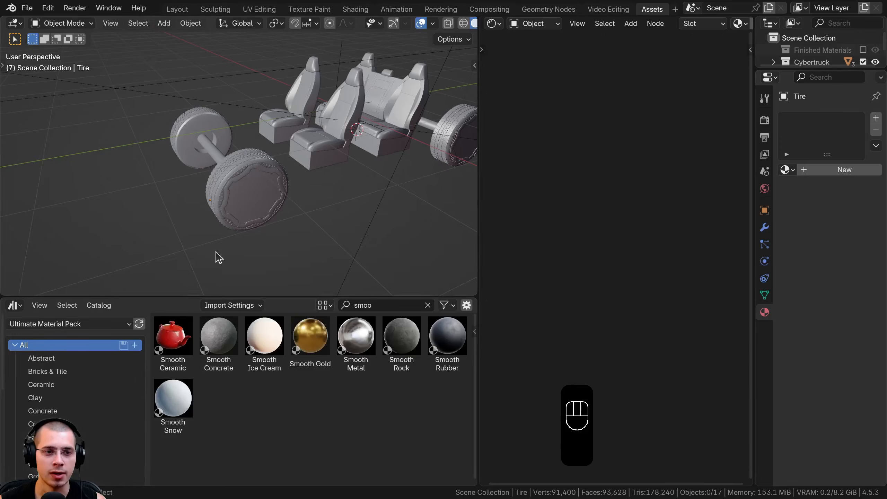
Assign the appended Smooth Rubber material to the tire.
scroll(247, 170, up, 4)
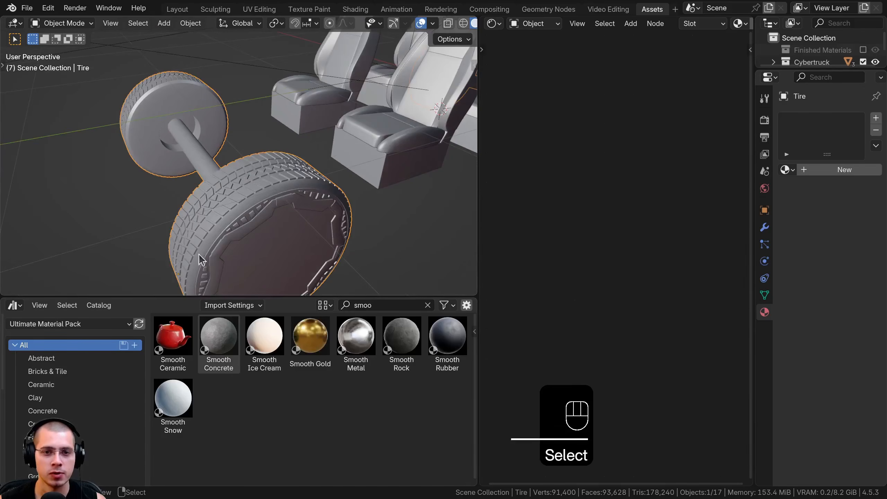
scroll(629, 28, down, 5)
click(602, 24)
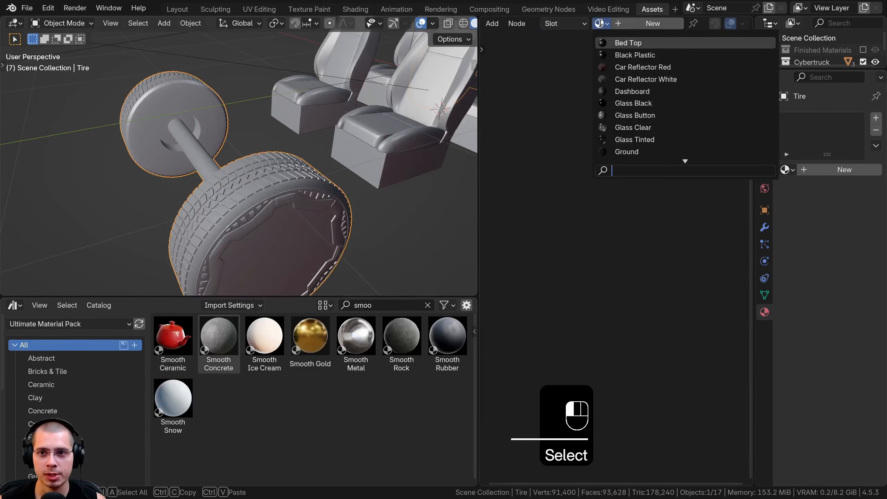
text(smm)
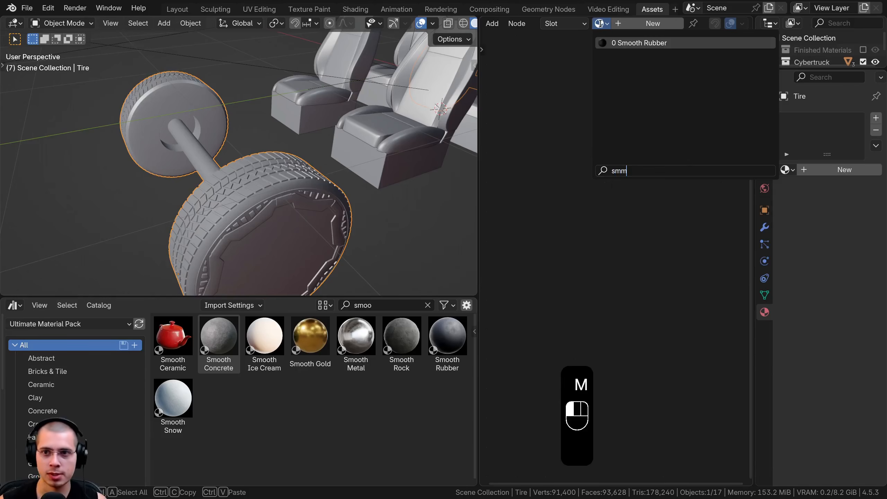
key(Return)
Select the hub cap on the front wheel and assign the Smooth Rubber material to it.
scroll(589, 198, up, 6)
shift+middle_drag(326, 217, 312, 135)
scroll(312, 133, up, 2)
click(314, 134)
click(602, 22)
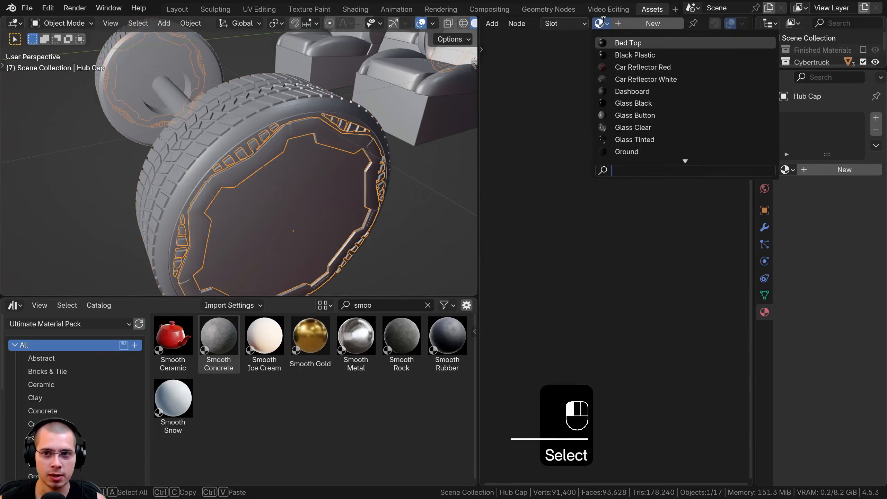
text(sm)
key(Return)
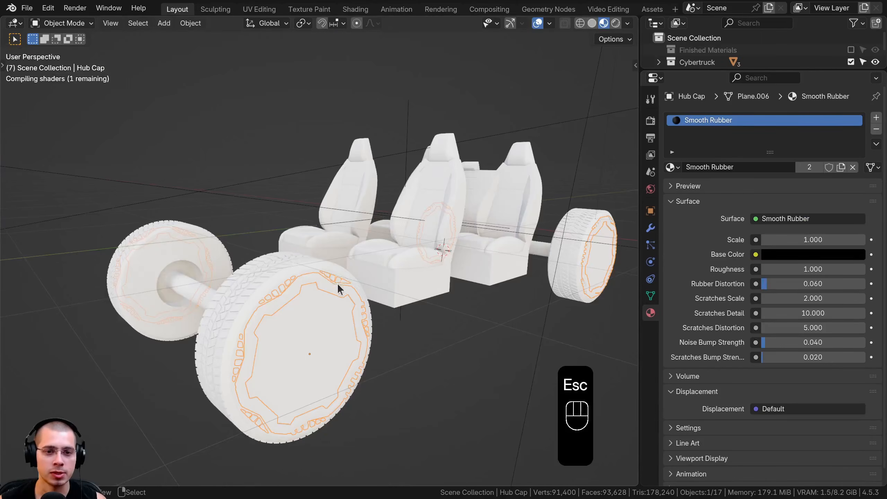
Display the wheels with rendered shading in the Layout workspace and frame the front wheel.
mouse_move(323, 376)
middle_down()
mouse_move(310, 381)
mouse_move(338, 258)
middle_up()
key(z)
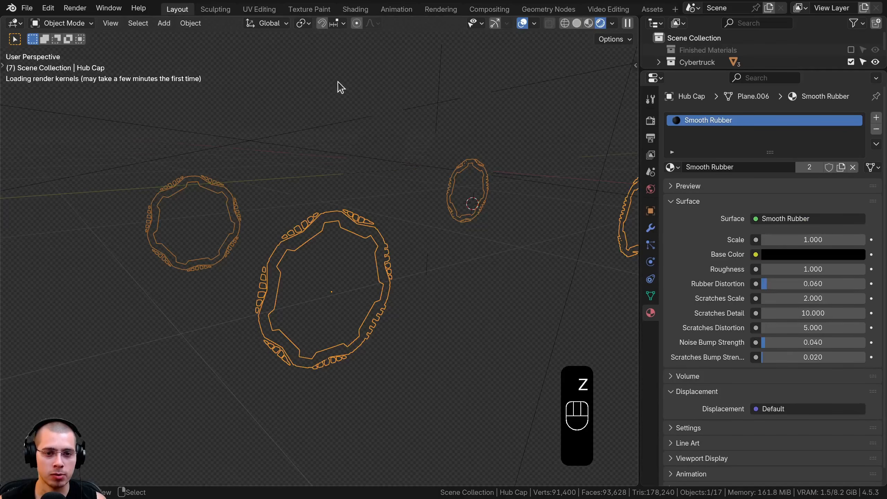
key(a)
middle_drag(338, 85, 313, 155)
mouse_move(314, 238)
shift+middle_down()
mouse_move(316, 207)
mouse_move(341, 225)
mouse_move(303, 195)
mouse_move(372, 230)
shift+middle_up()
scroll(372, 226, up, 2)
mouse_move(320, 259)
shift+middle_down()
mouse_move(320, 208)
mouse_move(322, 254)
shift+middle_up()
Select the tire together with the hub cap and apply their object transform.
click(344, 263)
scroll(336, 258, down, 3)
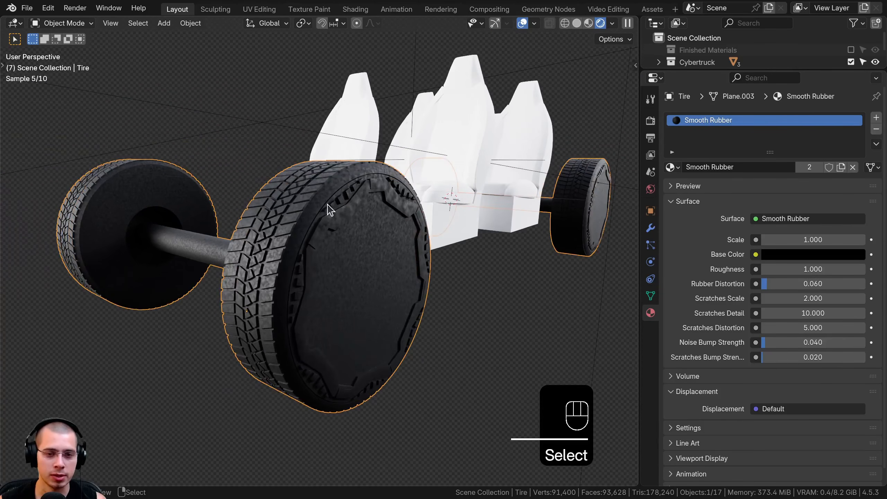
shift+click(344, 213)
scroll(335, 200, up, 5)
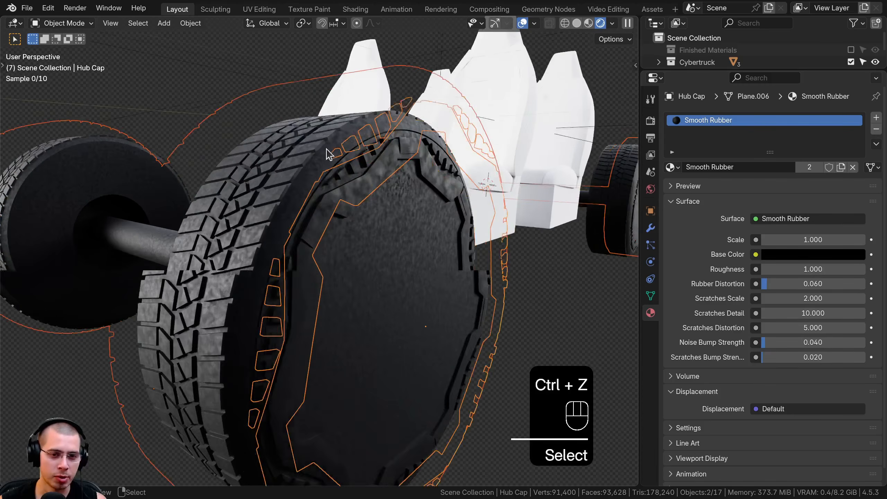
key(ctrl+a)
click(326, 148)
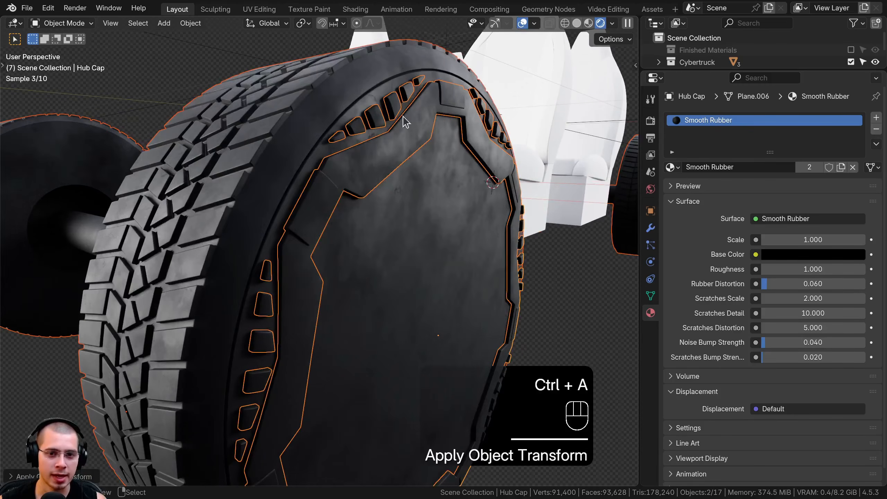
Examine the rubber's scratches and surface texture on the hub cap and the tire tread.
scroll(254, 195, down, 3)
shift+middle_drag(253, 194, 224, 190)
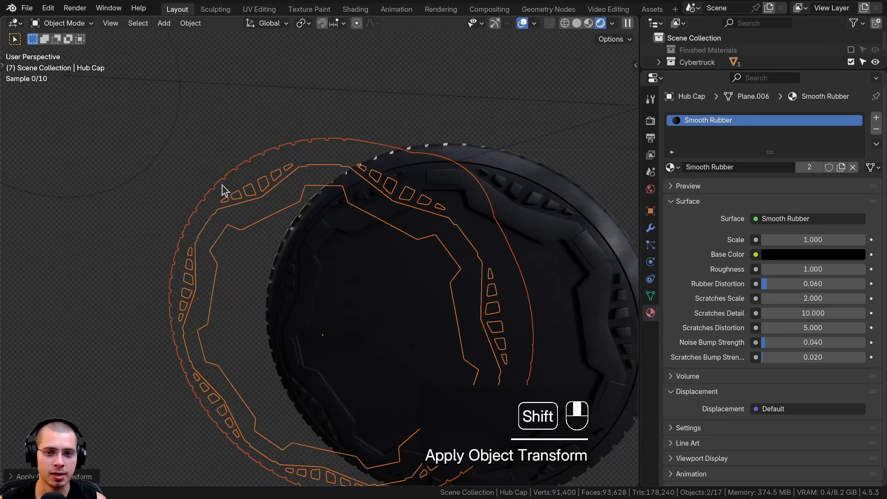
scroll(303, 172, up, 5)
middle_drag(353, 167, 370, 205)
key(a)
scroll(364, 172, up, 3)
scroll(297, 176, up, 2)
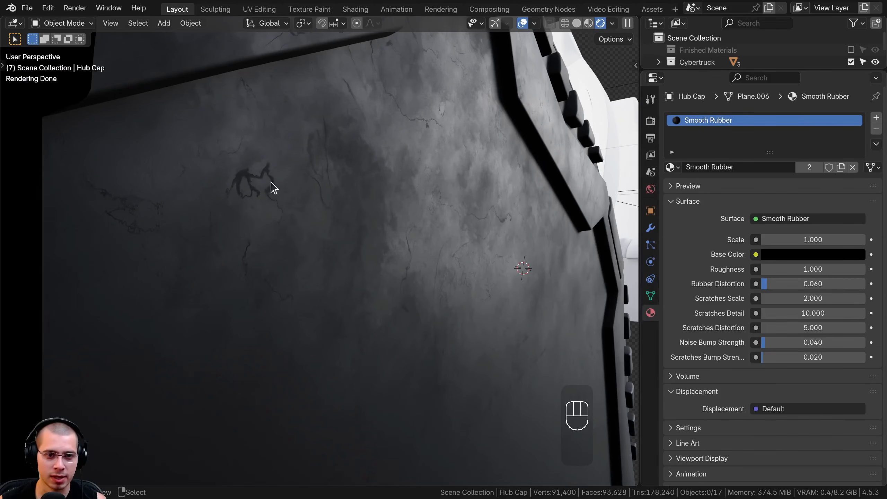
scroll(271, 181, down, 3)
middle_drag(384, 206, 354, 162)
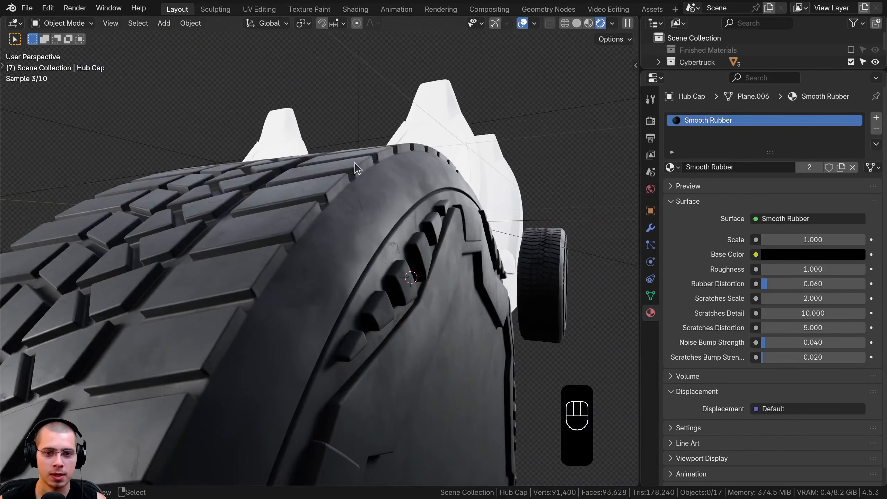
middle_drag(388, 205, 341, 237)
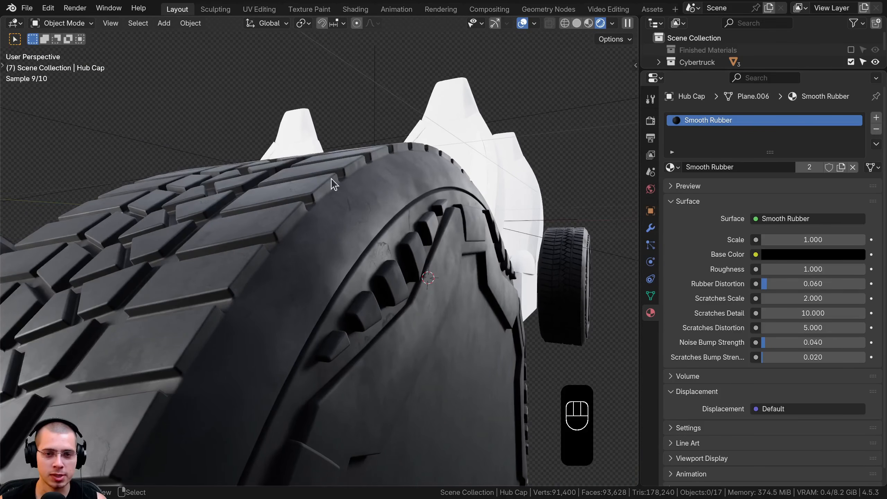
In the Shading workspace, lighten the Smooth Rubber node's Base Color to a value of 0.003 (#090909).
click(355, 9)
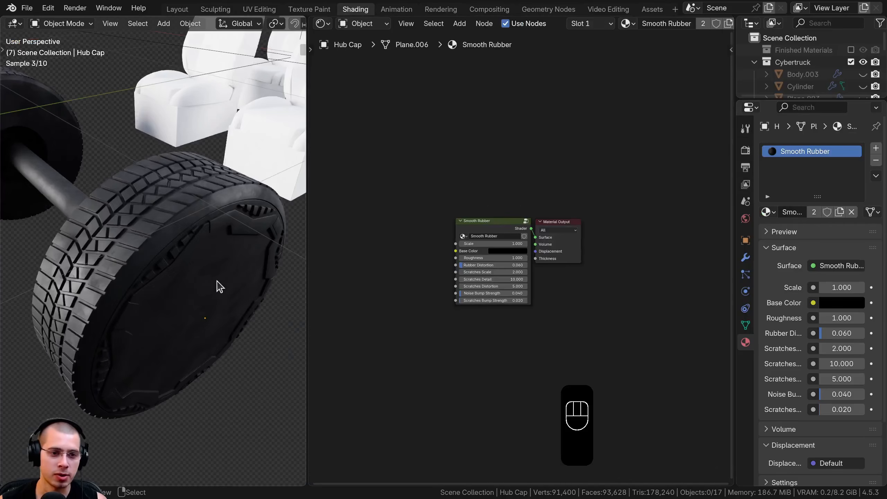
scroll(203, 287, up, 8)
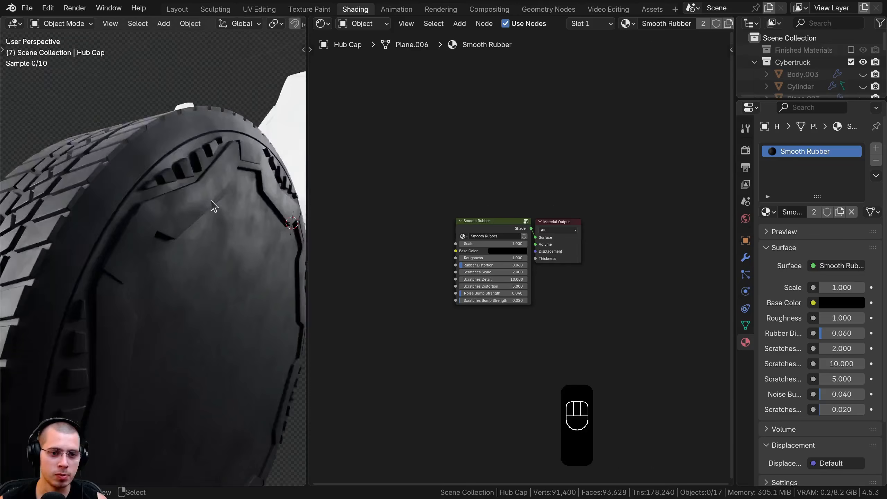
shift+middle_drag(194, 288, 165, 282)
scroll(412, 258, up, 10)
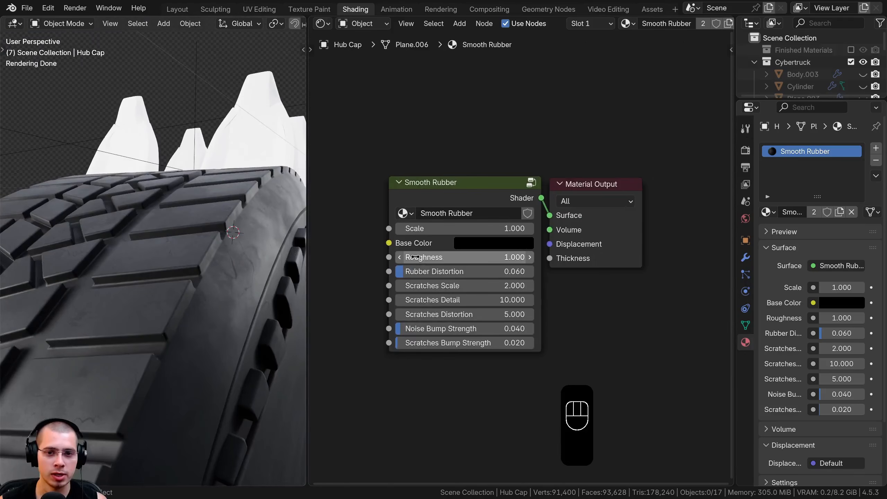
middle_drag(412, 258, 436, 261)
middle_drag(259, 307, 209, 310)
scroll(433, 285, up, 2)
click(531, 239)
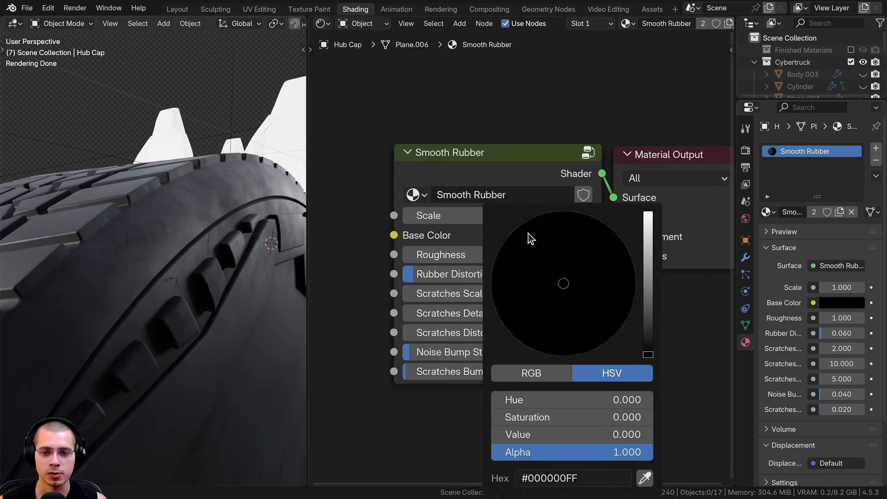
drag(649, 357, 649, 354)
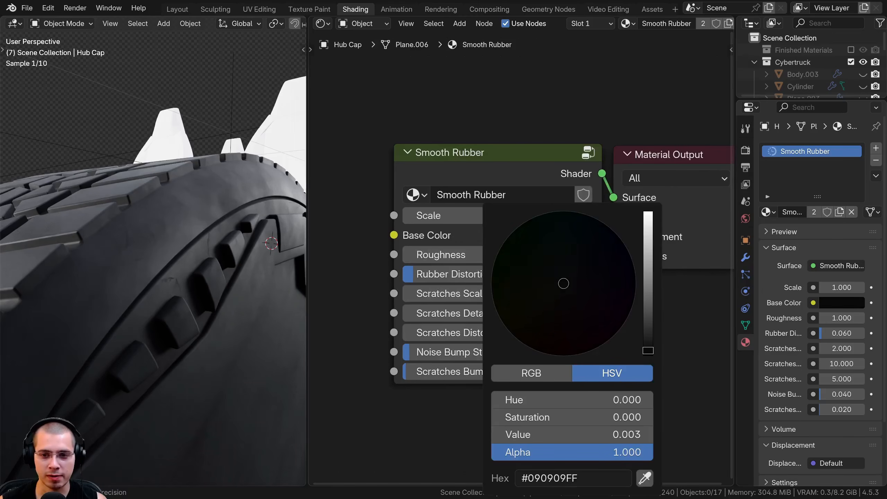
drag(450, 156, 451, 158)
scroll(487, 188, down, 5)
middle_drag(487, 189, 488, 167)
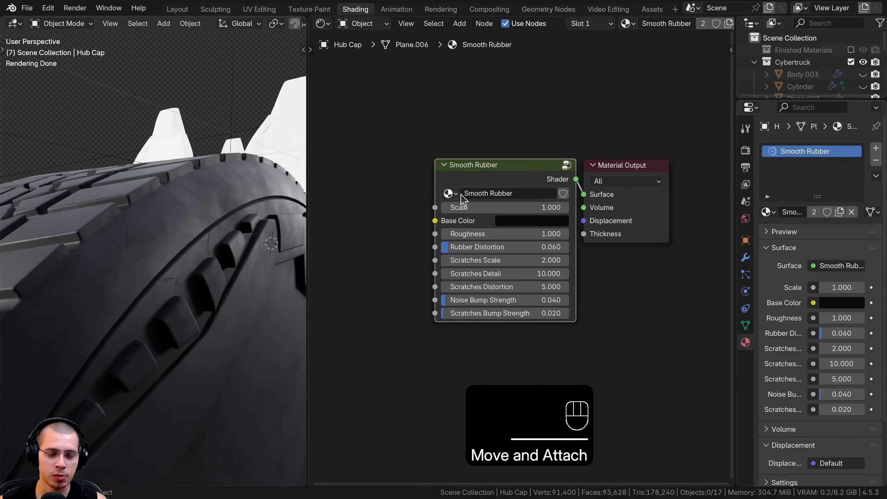
scroll(461, 200, up, 4)
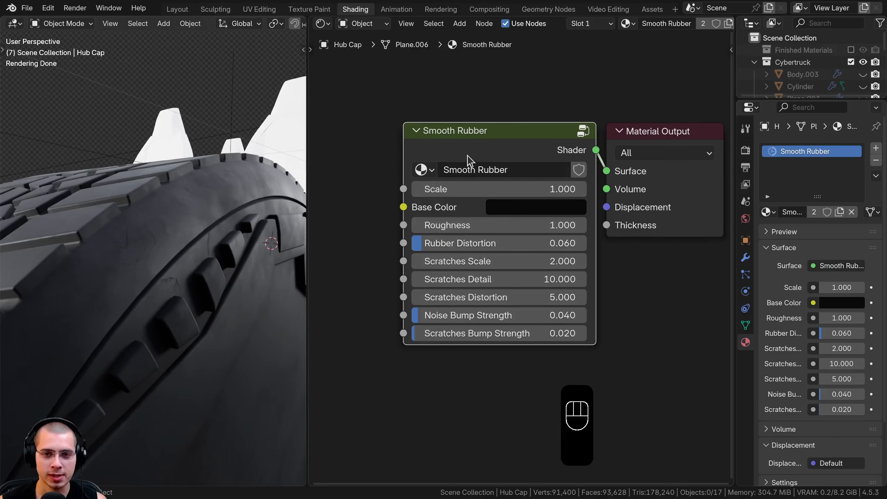
drag(481, 151, 482, 152)
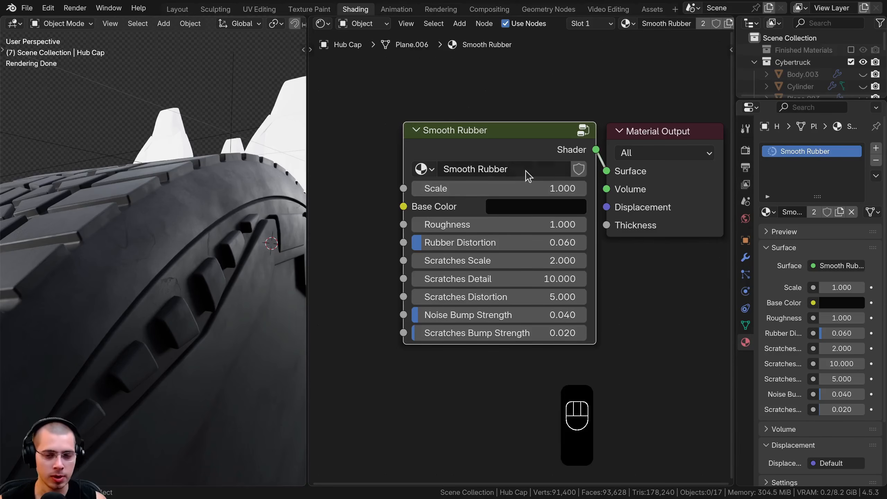
middle_drag(529, 144, 526, 143)
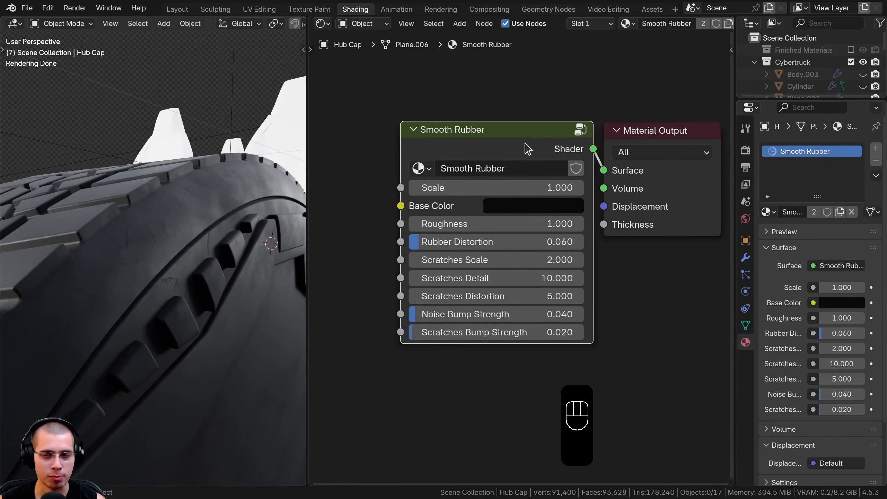
drag(525, 144, 526, 144)
Enter the Smooth Rubber node group and expand the Principled BSDF's Subsurface settings.
middle_drag(487, 144, 678, 189)
click(483, 143)
key(Tab)
middle_drag(622, 185, 375, 191)
scroll(545, 159, up, 12)
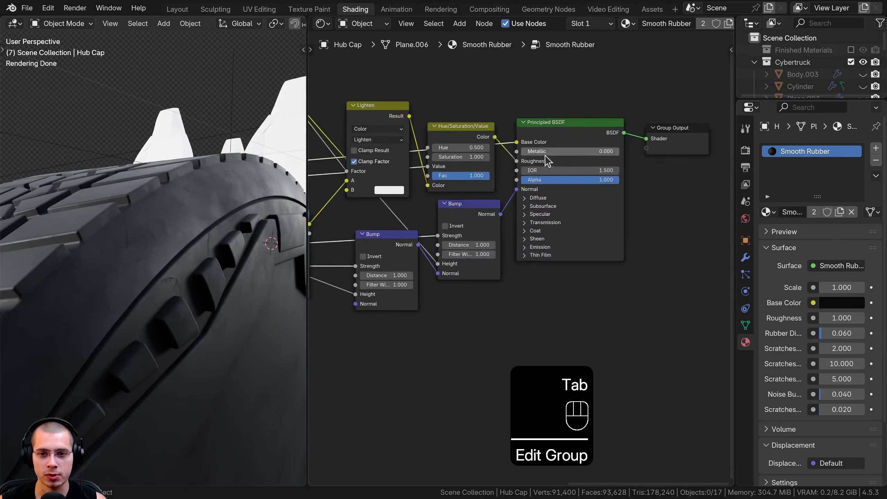
click(513, 180)
scroll(524, 264, up, 2)
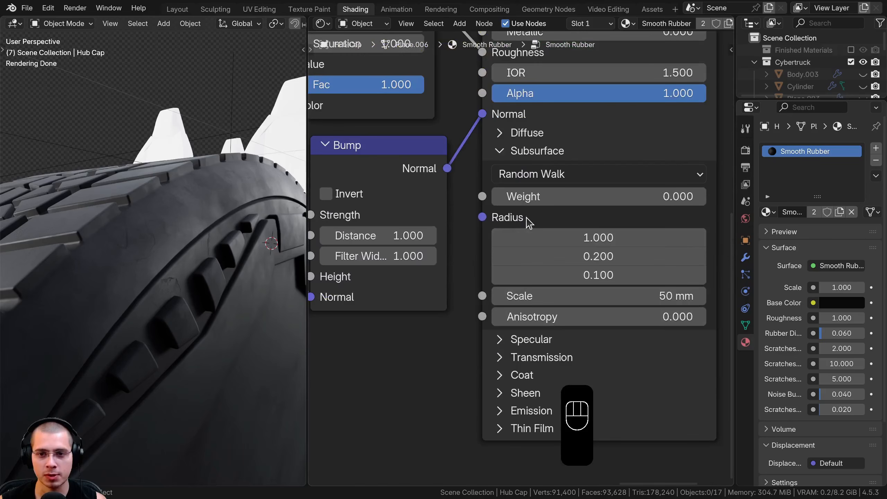
Set the Principled BSDF's Subsurface Weight to 0.5 and inspect the effect on the tire's edges.
double_click(534, 199)
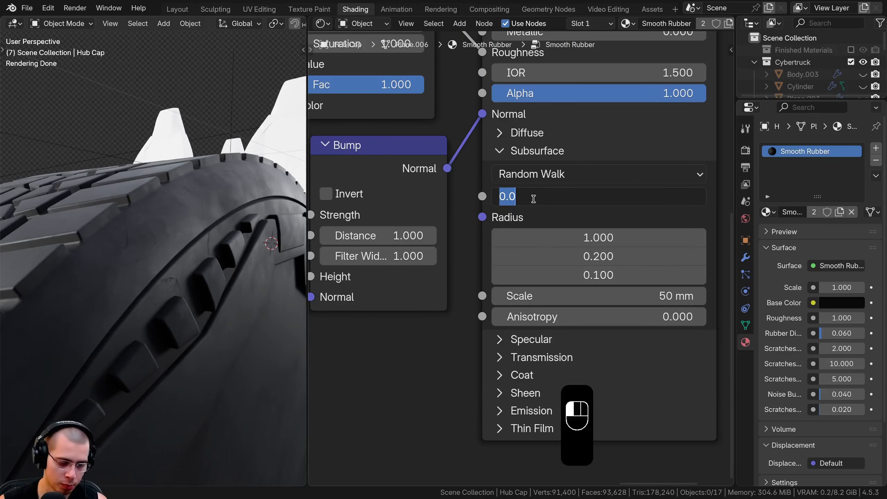
text(.5)
key(Return)
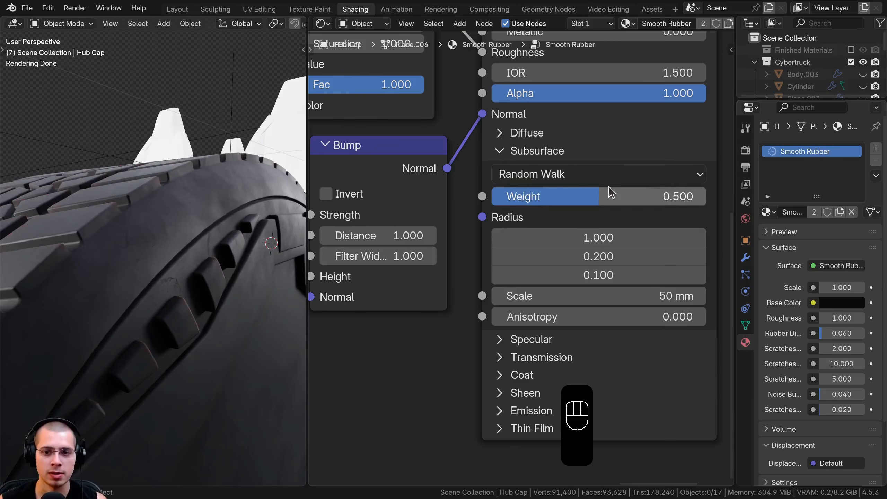
scroll(171, 241, up, 3)
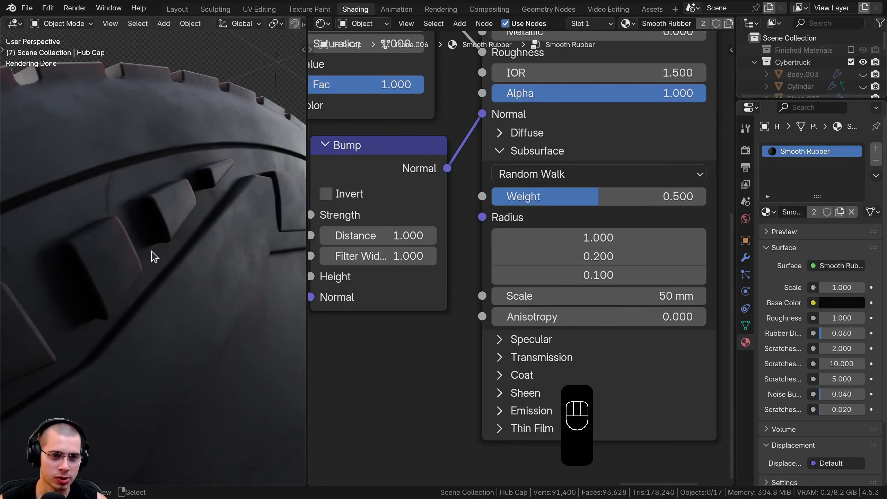
middle_drag(154, 256, 165, 216)
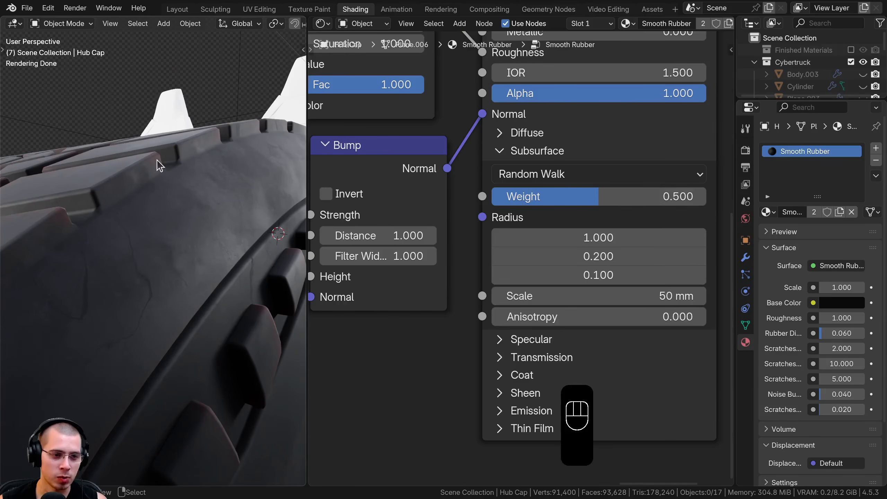
scroll(234, 354, down, 3)
middle_drag(222, 344, 229, 345)
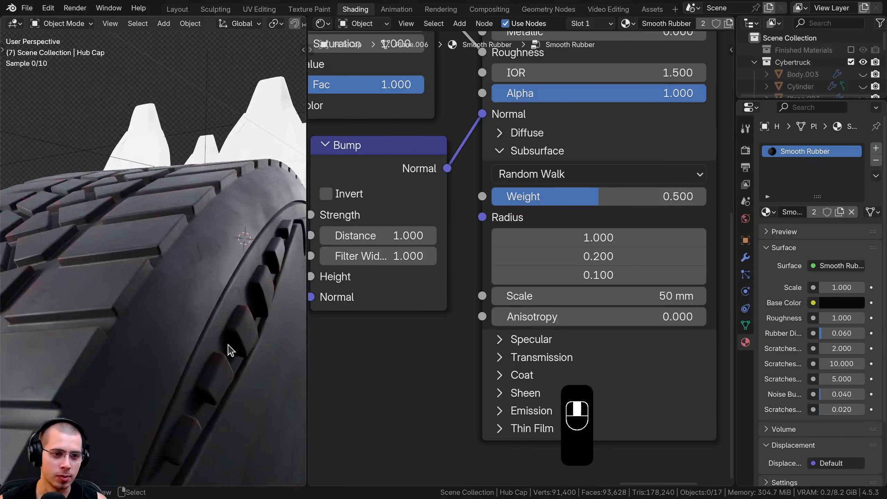
middle_drag(77, 231, 124, 297)
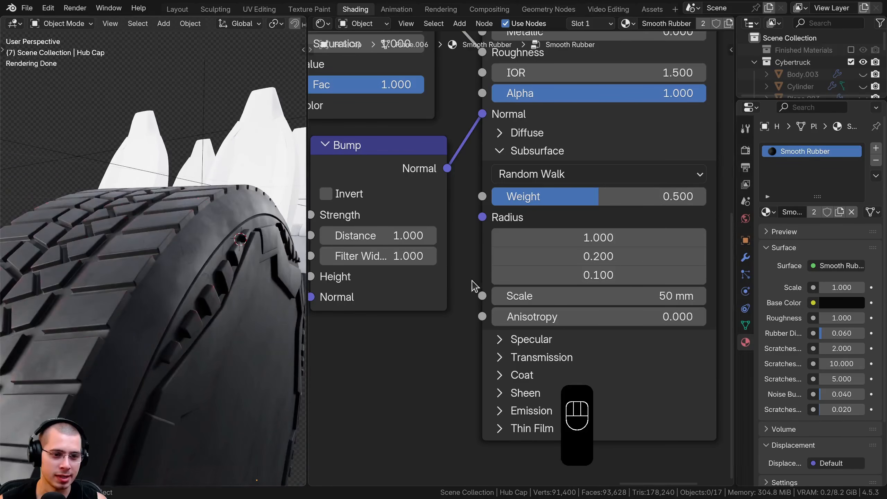
Leave the Smooth Rubber node group and return to the material's top-level node tree.
scroll(474, 286, down, 5)
key(Tab)
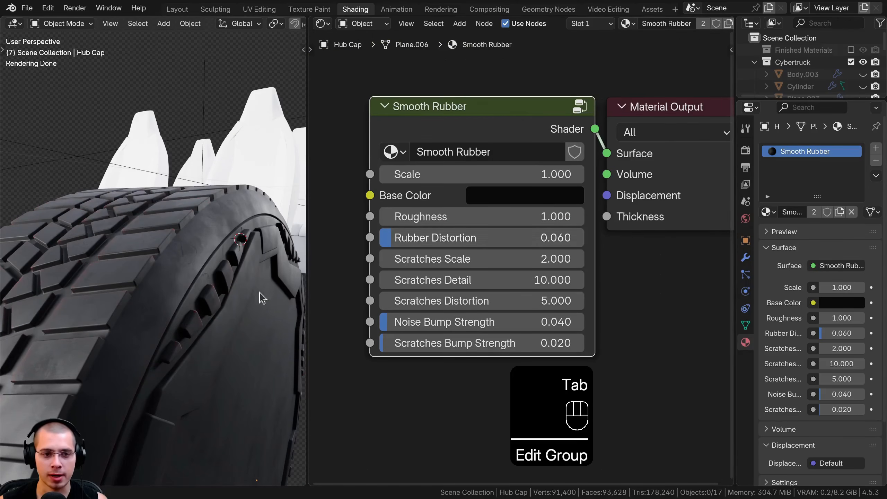
scroll(249, 291, up, 2)
drag(461, 323, 583, 322)
right_click(584, 322)
drag(502, 343, 651, 343)
right_click(651, 343)
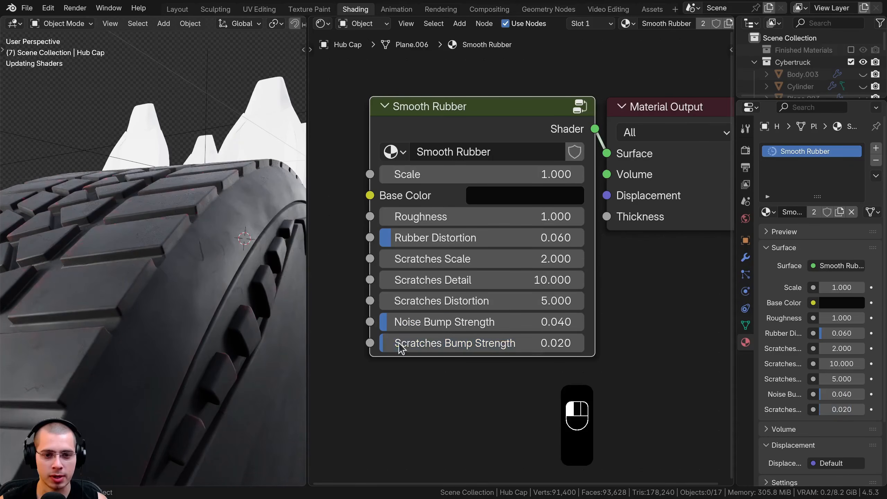
scroll(204, 323, up, 2)
mouse_move(415, 219)
mouse_down()
mouse_move(426, 219)
mouse_move(381, 219)
mouse_move(430, 219)
mouse_up()
right_click(430, 220)
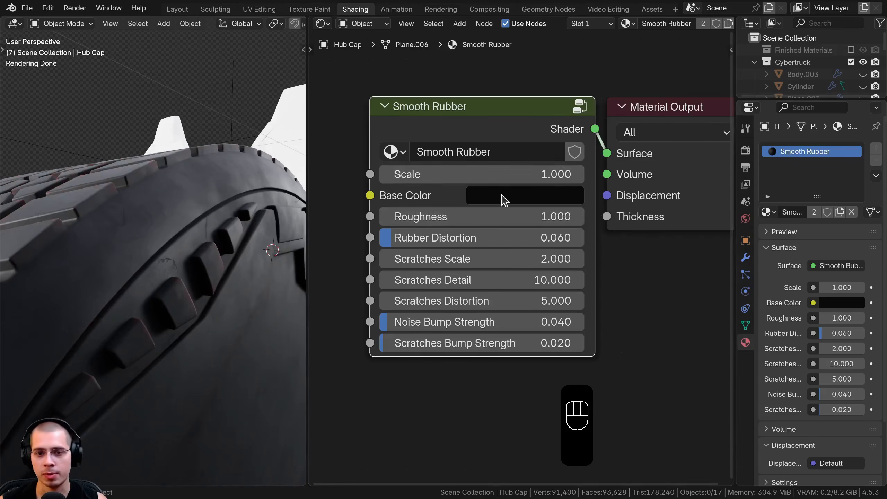
Set the Smooth Rubber node's Roughness to 0.6 and Noise Bump Strength to 0.02, and inspect the tire and hub cap.
click(490, 211)
text(.6)
key(Return)
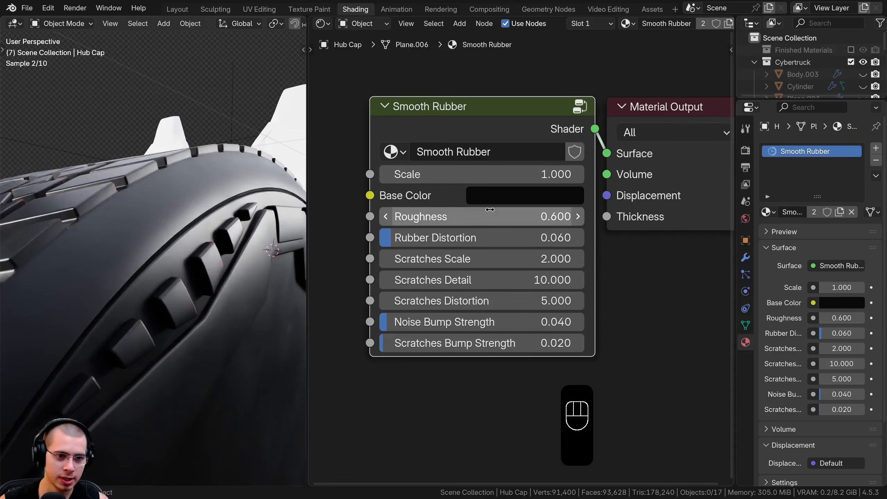
middle_drag(217, 238, 240, 249)
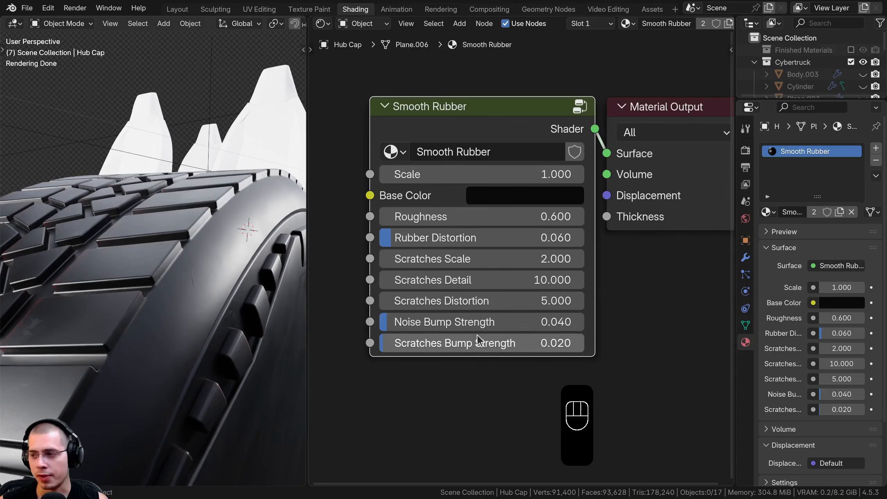
double_click(483, 321)
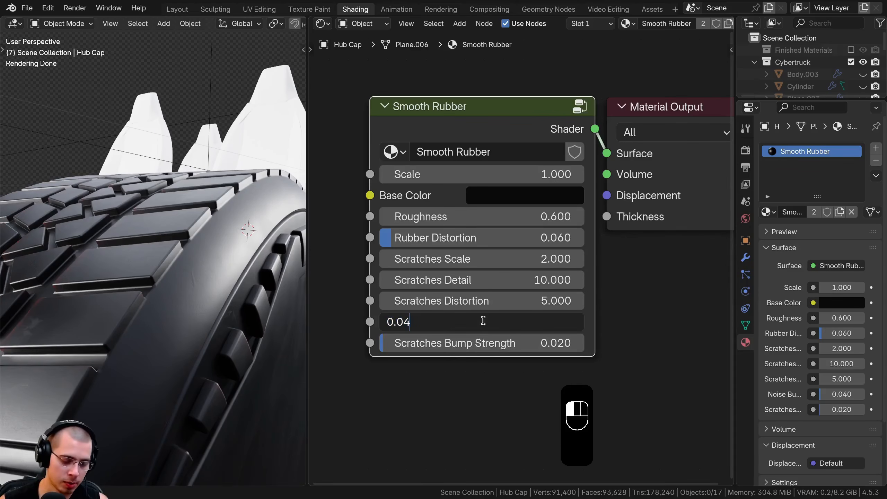
text(2)
key(Return)
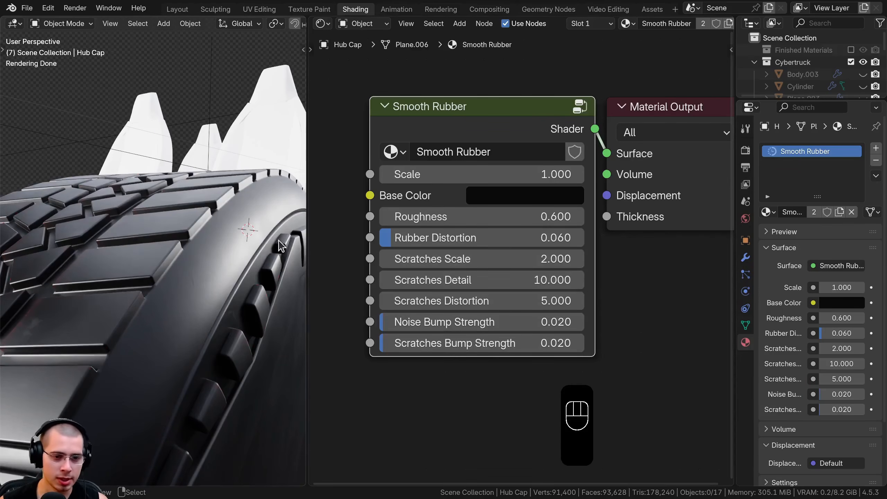
scroll(257, 233, down, 5)
middle_drag(255, 229, 260, 226)
scroll(259, 225, up, 5)
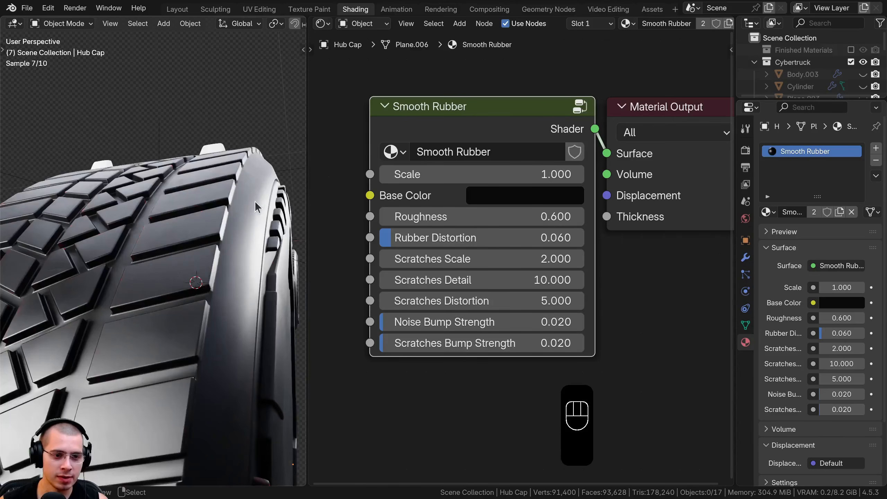
scroll(211, 251, down, 2)
middle_drag(211, 251, 67, 192)
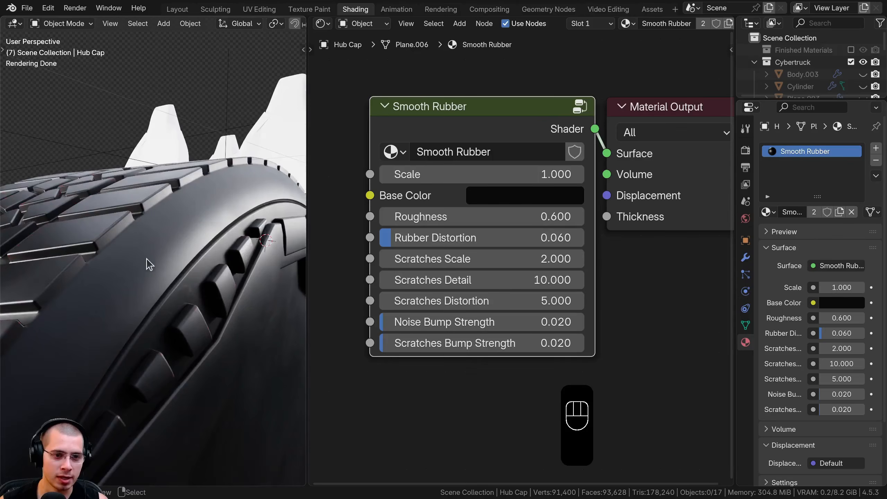
Hide the tires and the hub caps in the viewport.
scroll(147, 266, down, 8)
mouse_move(147, 289)
middle_down()
mouse_move(182, 282)
mouse_move(140, 290)
middle_up()
right_click(134, 290)
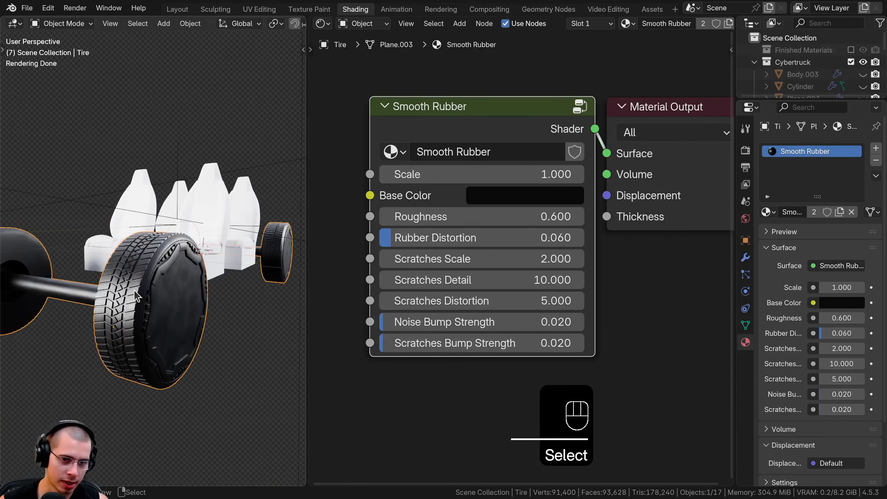
key(h)
right_click(143, 296)
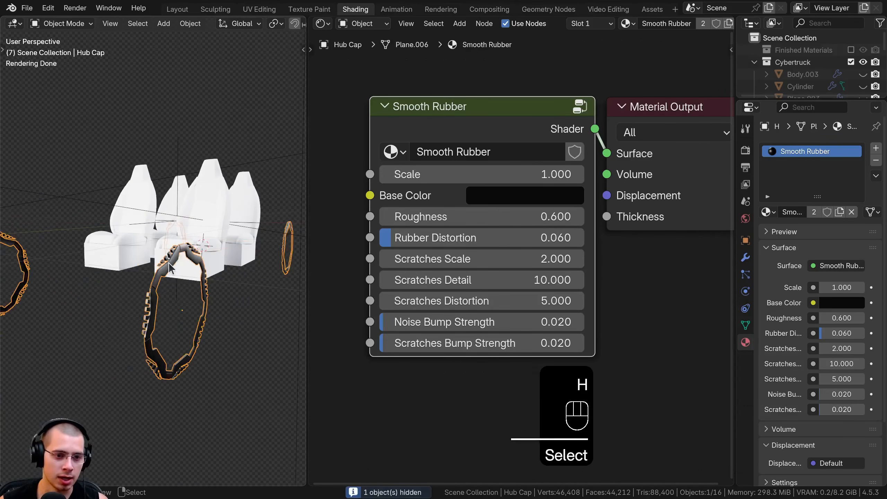
mouse_move(143, 296)
middle_down()
mouse_move(215, 251)
mouse_move(148, 350)
mouse_move(119, 325)
mouse_move(143, 286)
middle_up()
key(h)
Select the front seat backrests and create a new material on them named Fabric.
right_click(160, 251)
key(KP_Decimal)
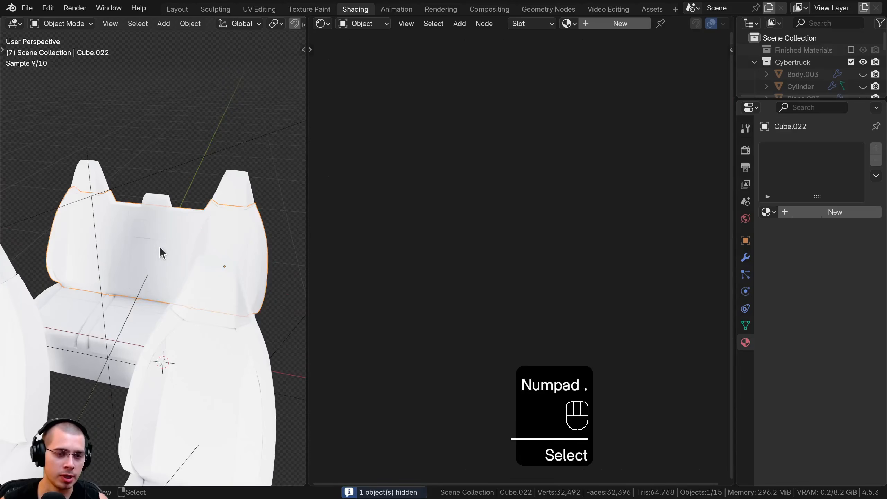
scroll(172, 263, down, 2)
shift+middle_drag(103, 337, 192, 249)
scroll(172, 262, down, 1)
right_click(193, 249)
middle_drag(138, 239, 196, 210)
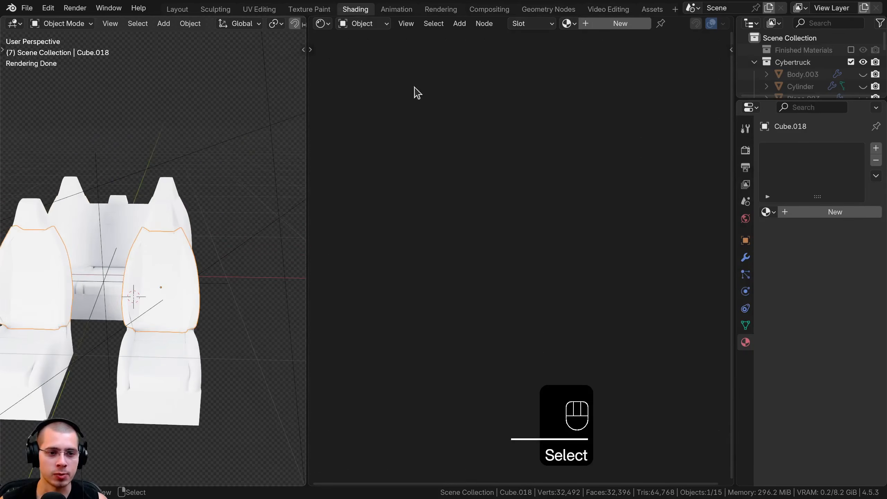
click(621, 24)
double_click(652, 23)
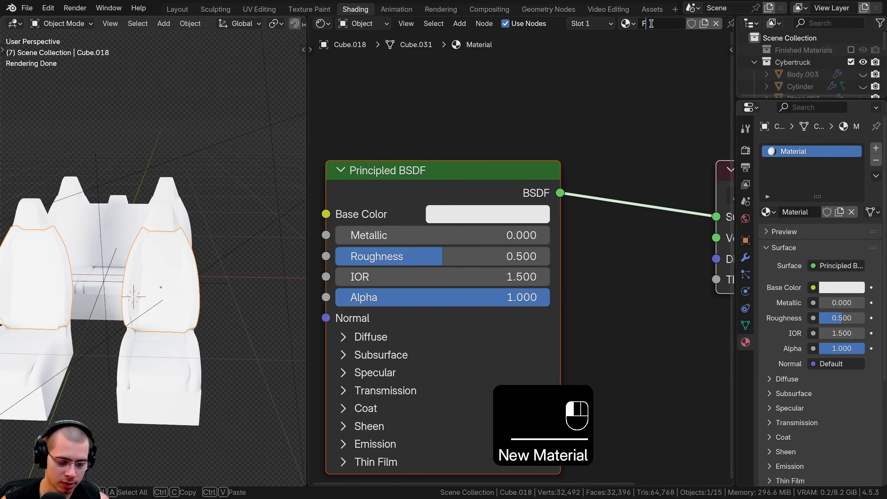
text(Fabric)
key(Return)
scroll(483, 197, down, 2)
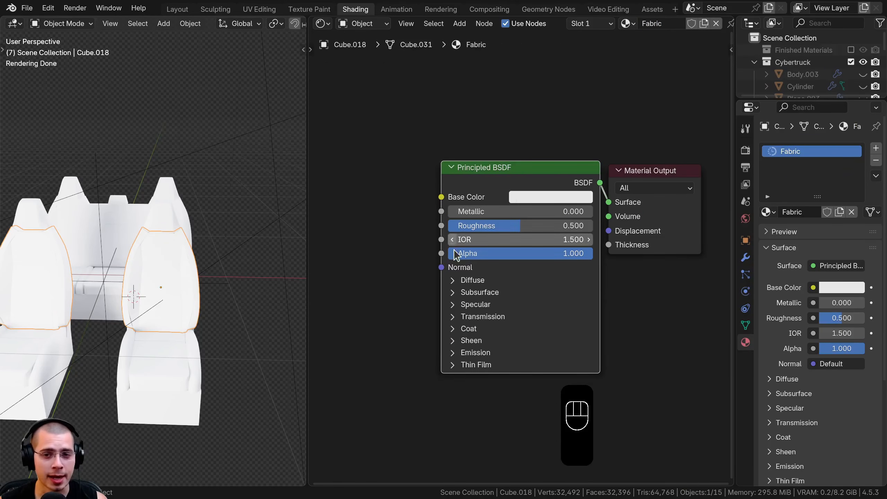
Run Principled Texture Setup on the Principled BSDF with the denim_fabric_05 diff, nor_gl and rough 2k images from the Denim Fabric folder.
middle_drag(527, 277, 534, 281)
middle_drag(544, 181, 547, 186)
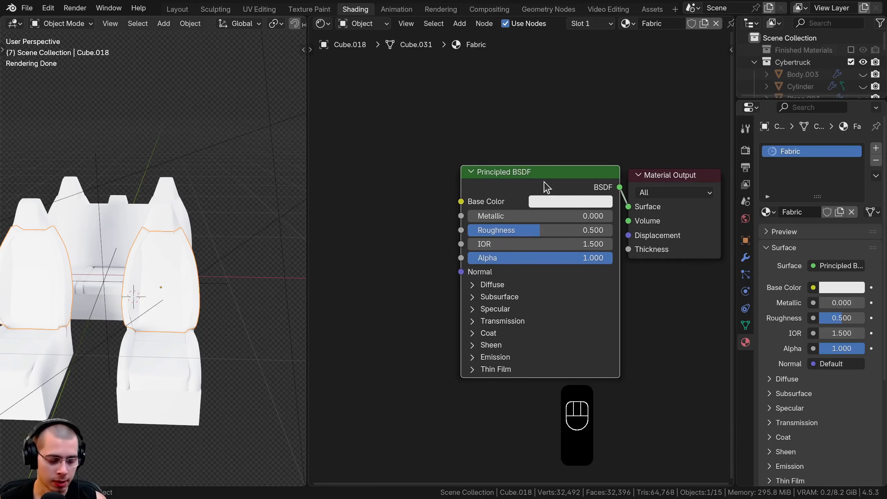
click(547, 188)
key(ctrl+shift+t)
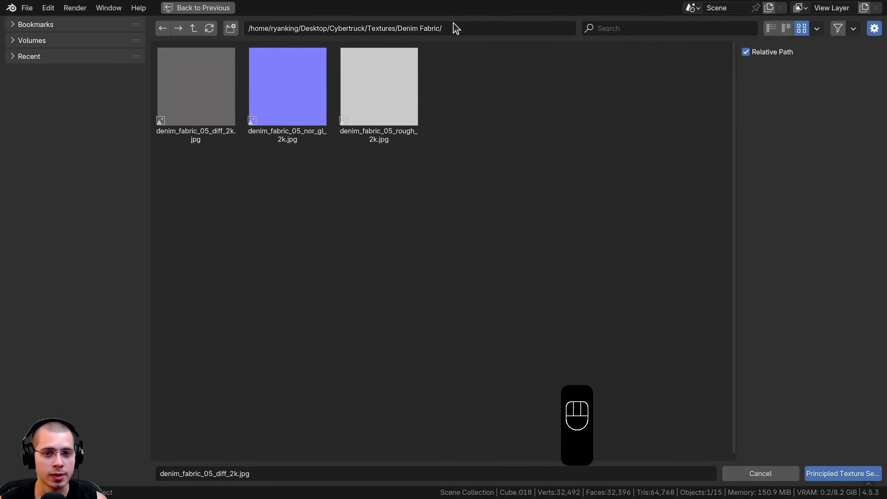
drag(471, 200, 191, 120)
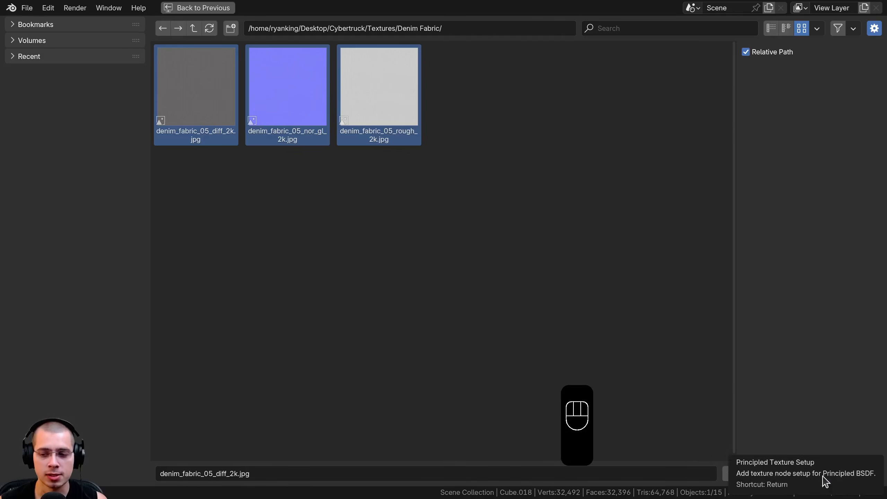
click(825, 478)
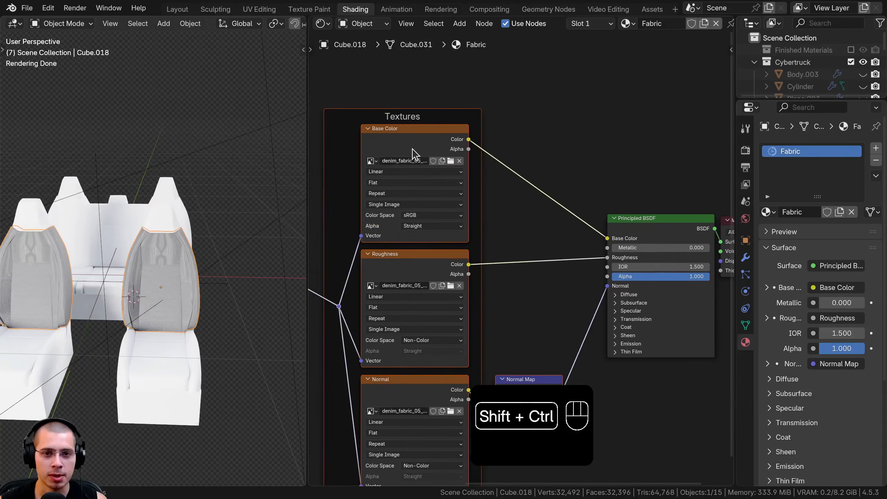
Preview the Base Color, Roughness and Normal textures on the seat in turn, and reconnect the Principled BSDF to the Material Output.
ctrl+shift+click(414, 147)
ctrl+shift+click(404, 267)
shift+scroll(383, 278, down, 3)
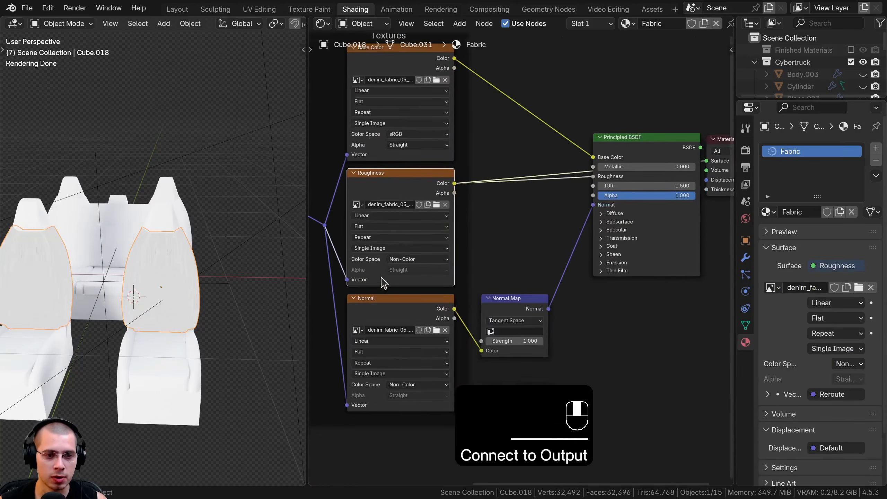
ctrl+shift+click(382, 313)
scroll(481, 232, up, 4)
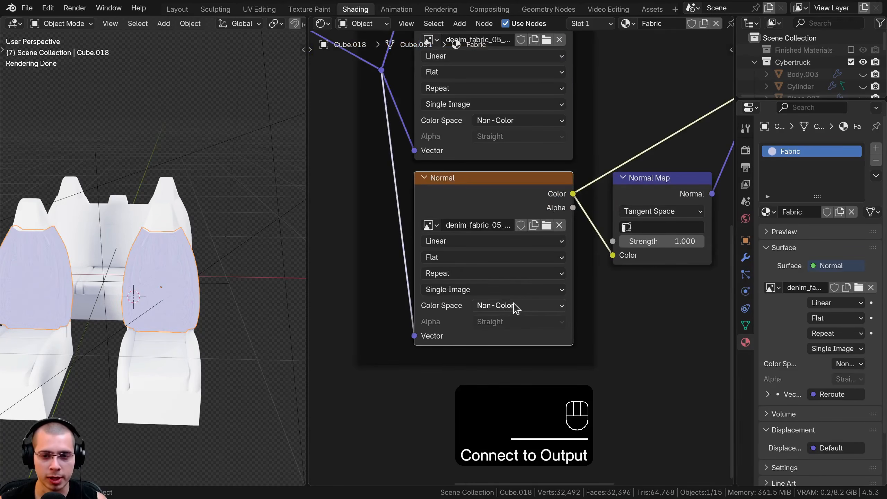
middle_drag(470, 200, 431, 306)
middle_drag(427, 193, 396, 356)
scroll(517, 252, down, 2)
middle_drag(583, 238, 346, 212)
ctrl+shift+click(535, 203)
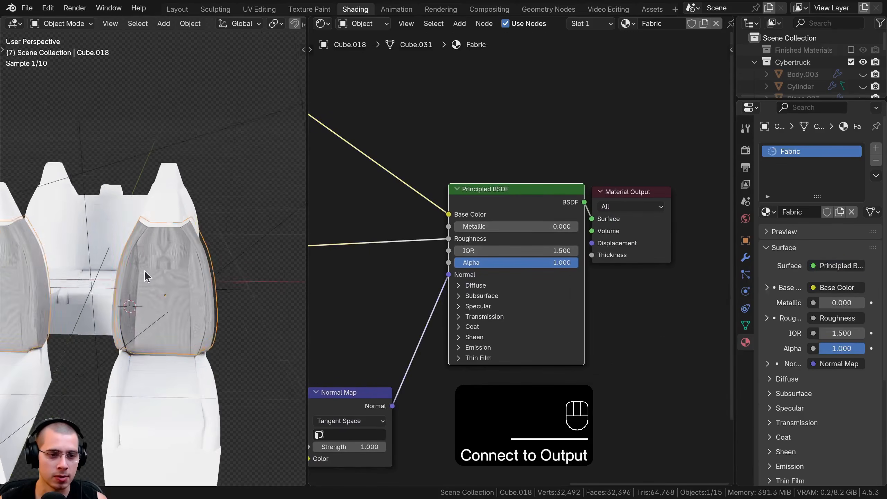
Inspect the denim texture on the seat back and feed the Mapping node from the Object texture coordinate.
scroll(144, 270, up, 6)
scroll(141, 268, down, 3)
scroll(400, 269, down, 1)
middle_drag(400, 270, 614, 267)
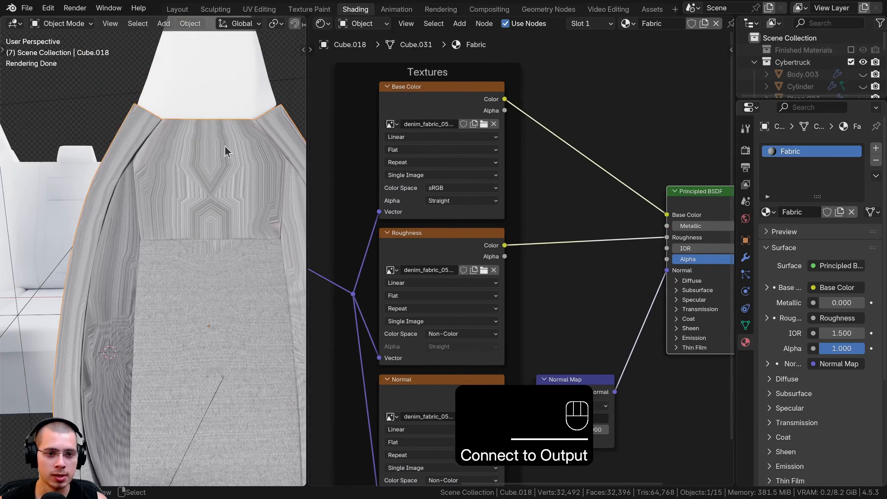
scroll(143, 179, down, 3)
scroll(473, 290, down, 4)
middle_drag(473, 290, 570, 276)
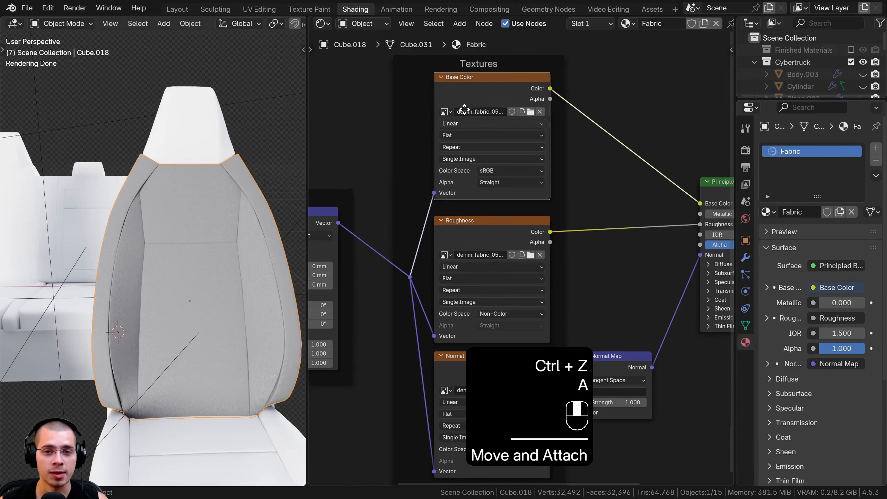
Set the projection of the Base Color, Roughness and Normal image texture nodes together to Box.
middle_drag(474, 305, 472, 262)
click(474, 318)
shift+click(467, 209)
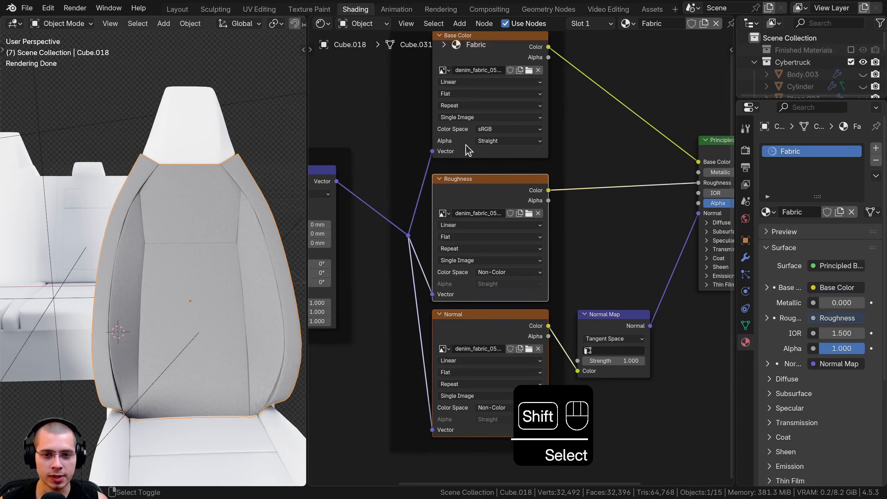
middle_drag(469, 145, 463, 202)
shift+click(451, 207)
middle_drag(466, 276, 467, 272)
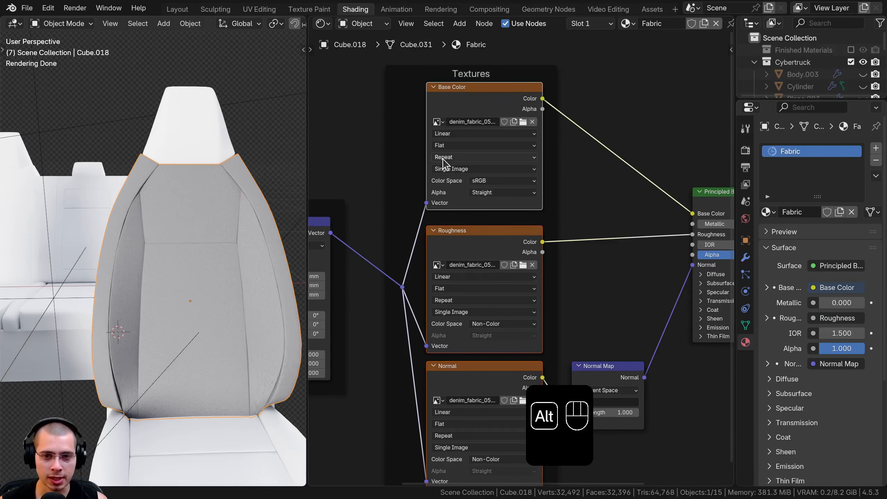
click(445, 146)
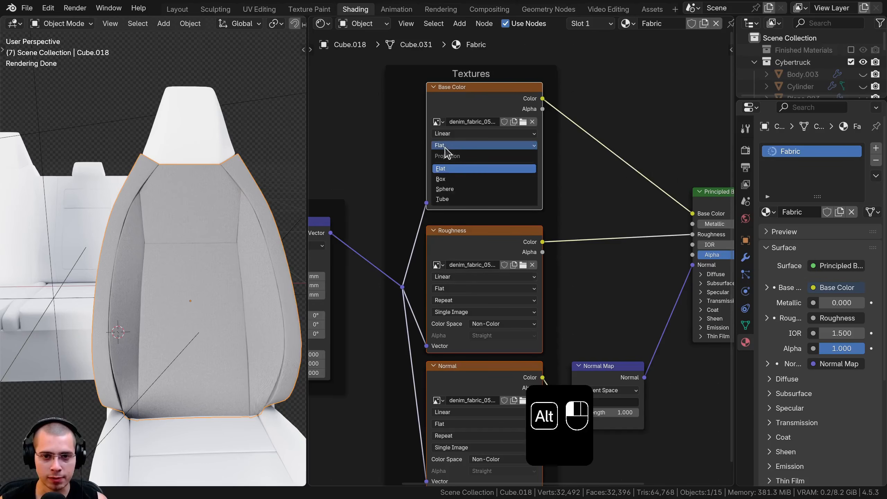
alt+click(441, 179)
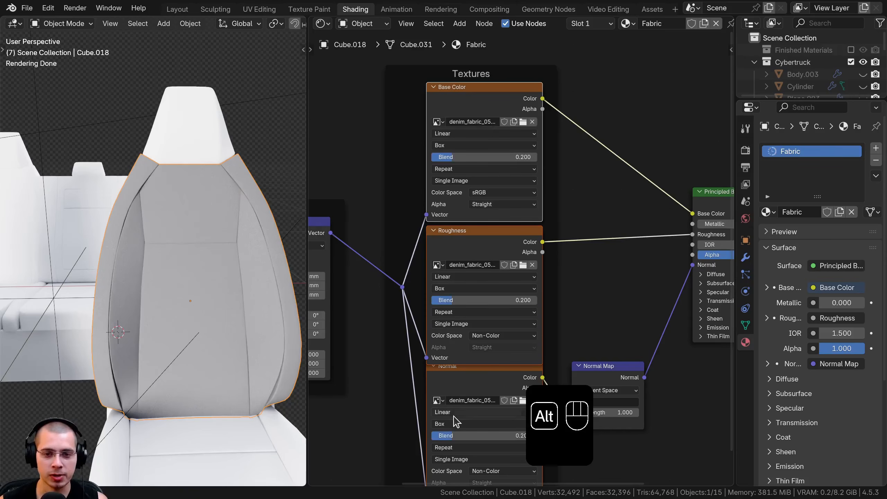
Space the Normal and Base Color texture nodes clear of the Roughness node, and inspect the box-projected fabric along the seat's side.
middle_drag(454, 378, 454, 349)
click(453, 351)
key(g)
click(451, 367)
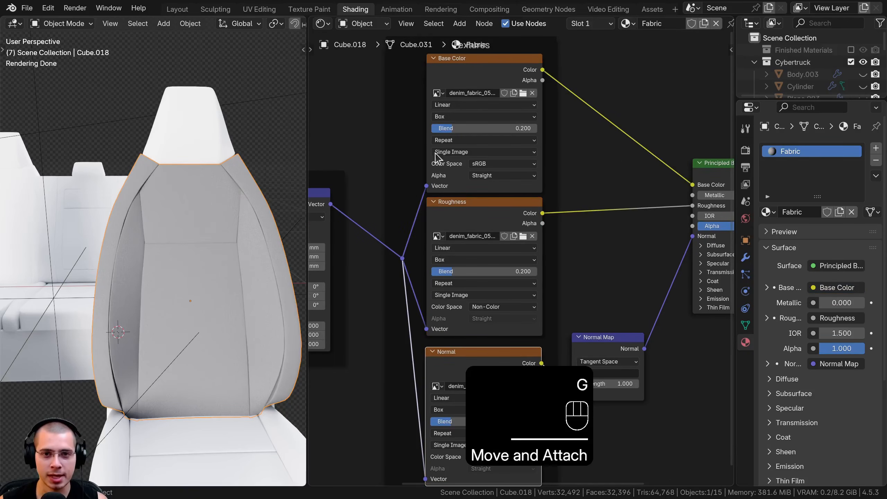
click(450, 76)
key(g)
click(451, 72)
middle_drag(455, 153, 451, 181)
middle_drag(186, 242, 190, 242)
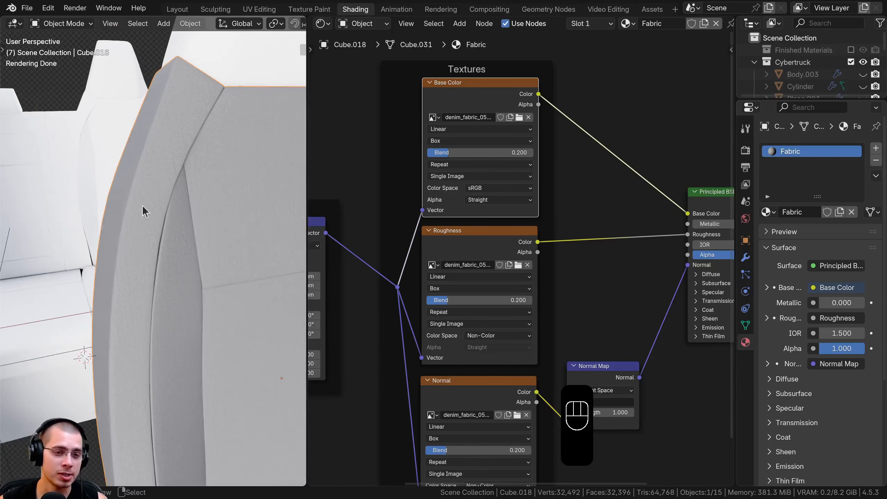
middle_drag(142, 206, 130, 219)
scroll(131, 222, down, 3)
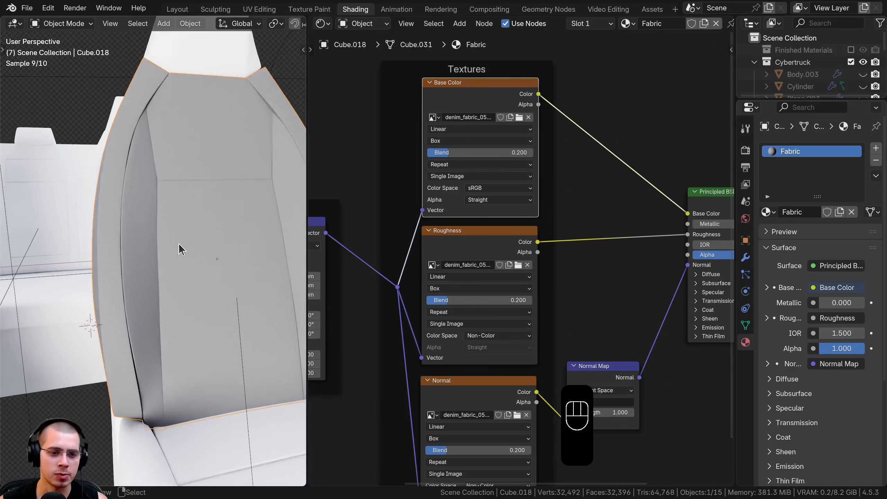
Set the Mapping node's Scale to 0.5 on X, Y and Z, and check the weave on the seat back.
scroll(496, 276, down, 4)
middle_drag(496, 276, 503, 262)
drag(366, 204, 372, 215)
middle_drag(534, 318, 691, 246)
scroll(425, 288, up, 8)
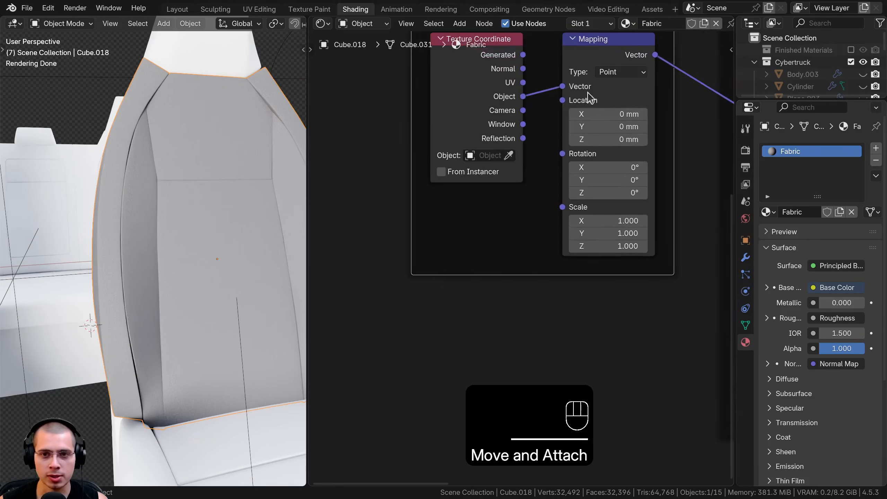
middle_drag(588, 97, 521, 136)
click(544, 262)
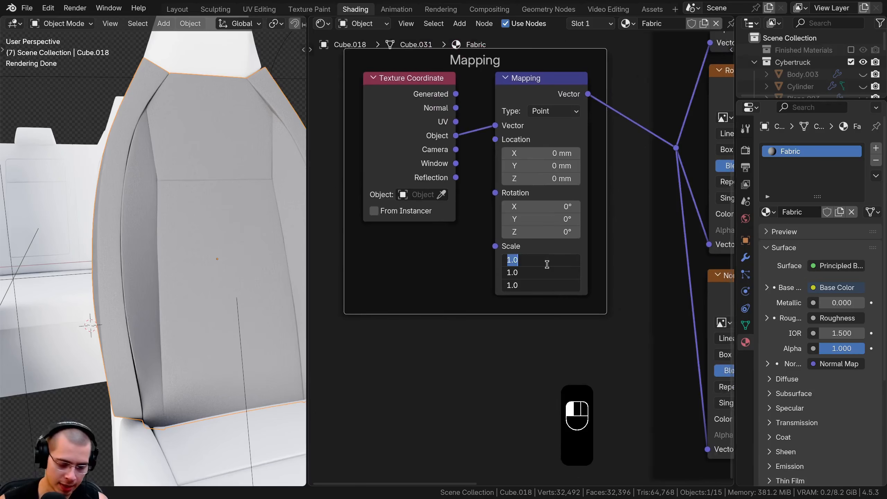
text(.5)
key(Return)
scroll(268, 208, up, 5)
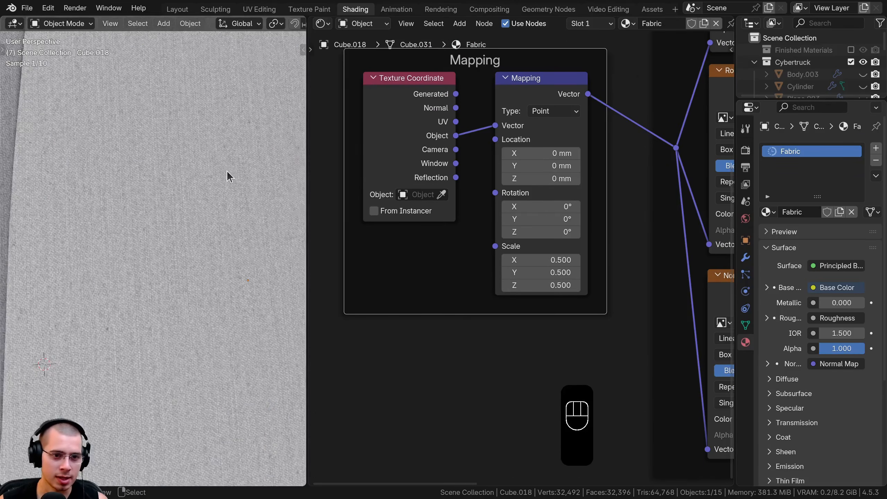
scroll(185, 216, down, 5)
scroll(182, 218, up, 3)
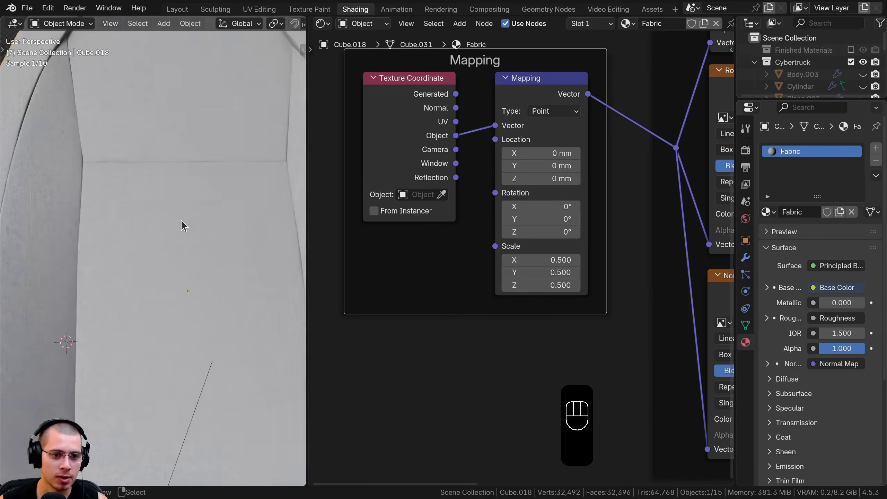
Assign the Fabric material to the front headrests, the rear backrest, the rear headrests and the middle rear seat cushion.
ctrl+middle_drag(181, 219, 178, 315)
scroll(176, 284, down, 5)
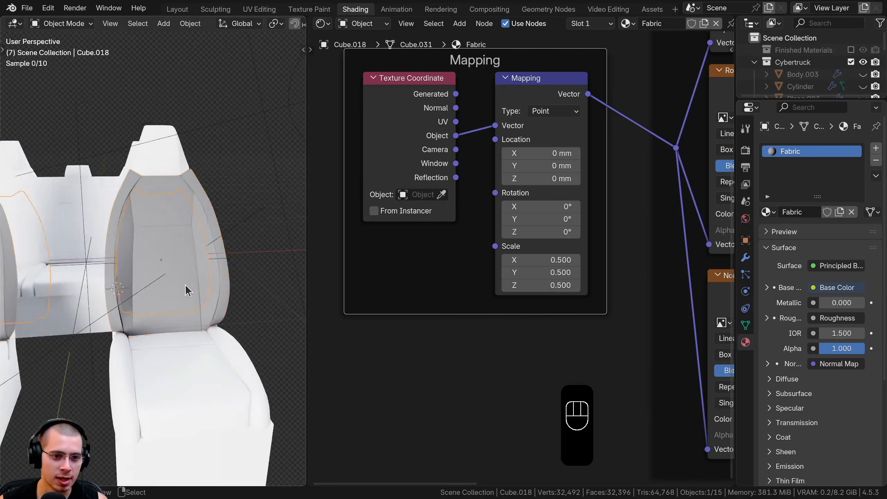
mouse_move(185, 284)
shift+middle_down()
mouse_move(178, 304)
mouse_move(197, 290)
shift+middle_up()
scroll(199, 290, up, 1)
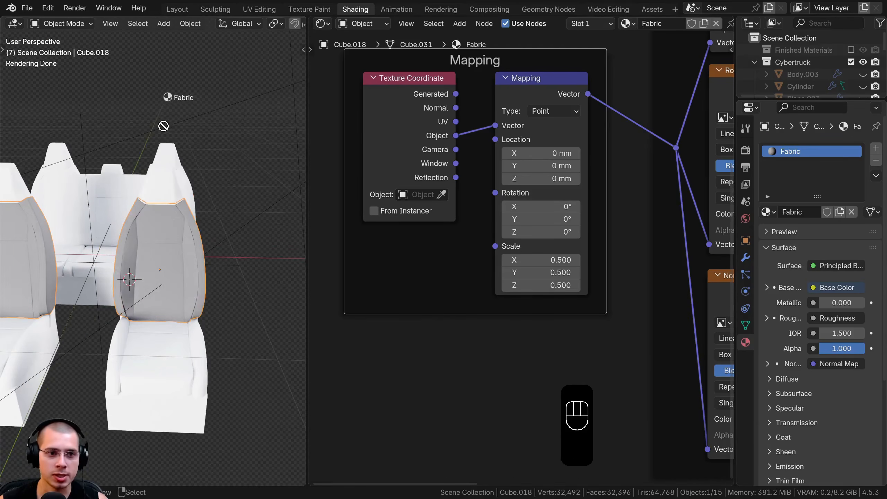
drag(163, 125, 159, 158)
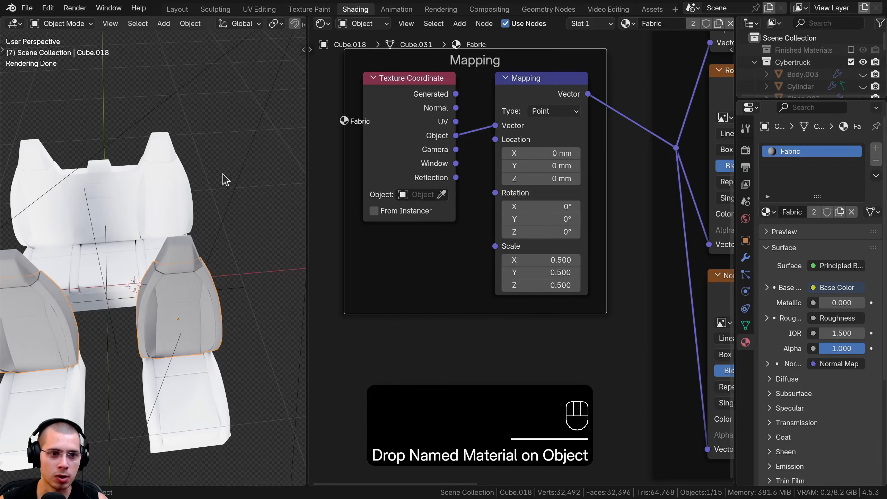
drag(209, 180, 209, 180)
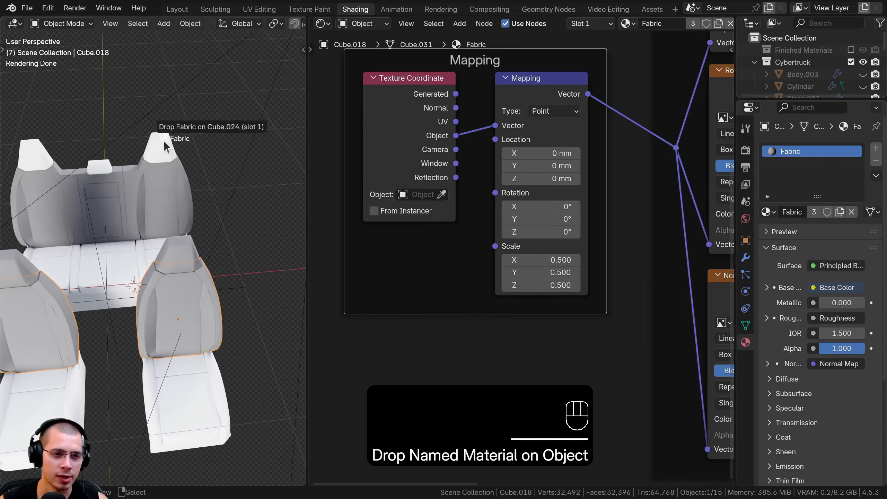
drag(165, 147, 166, 147)
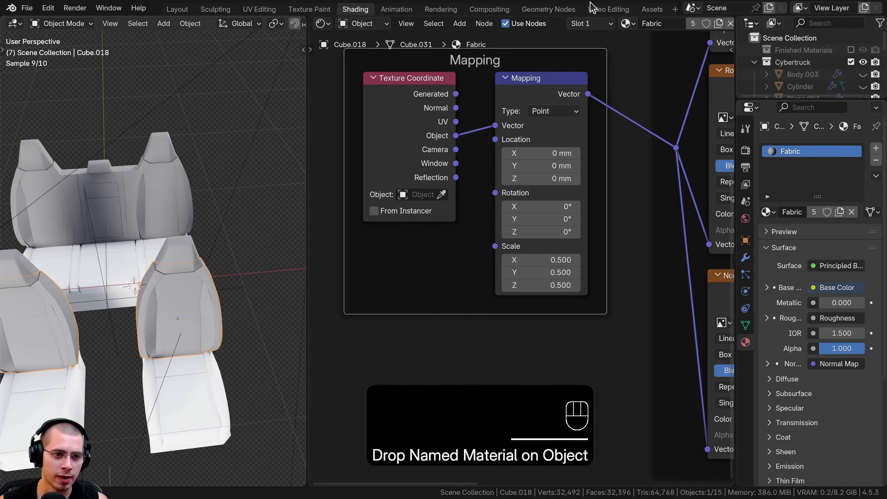
drag(626, 30, 104, 247)
Assign the existing Fabric material to the outer rear seat cushions.
middle_drag(104, 248, 269, 247)
click(251, 267)
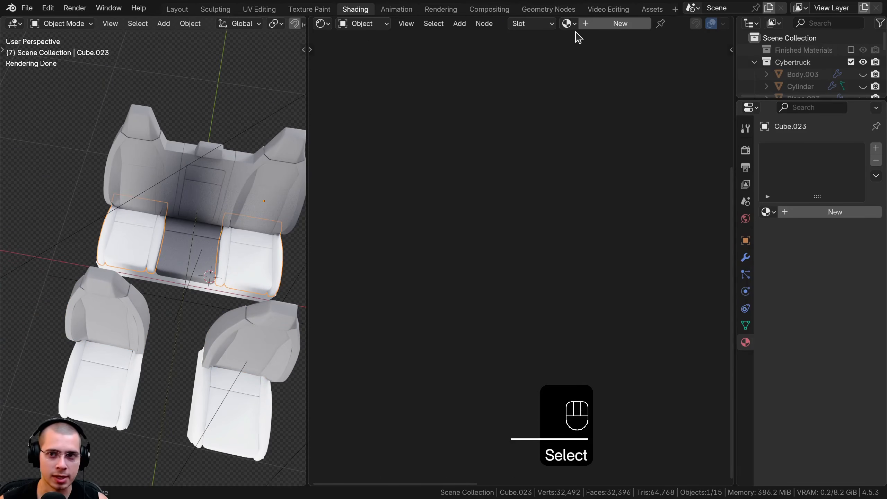
click(569, 23)
text(fa)
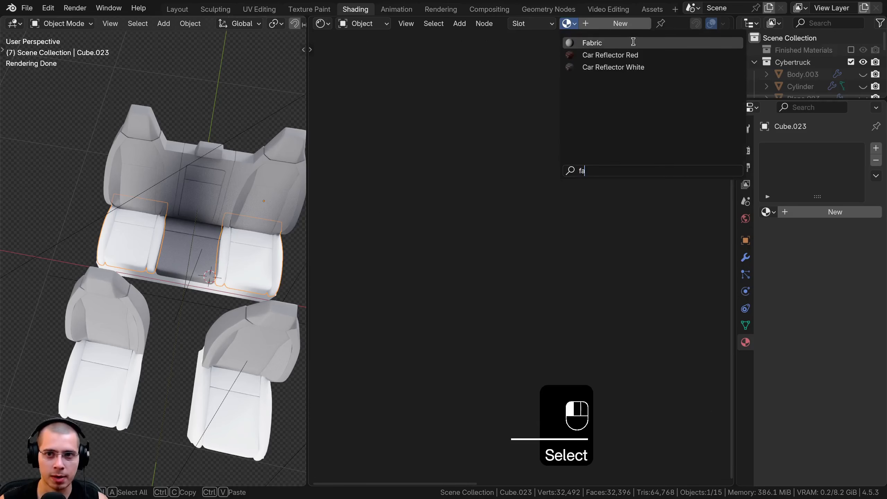
click(634, 42)
Link the Fabric material from the front seat backs to the front seat cushions, and deselect everything.
middle_drag(245, 364, 240, 328)
click(240, 332)
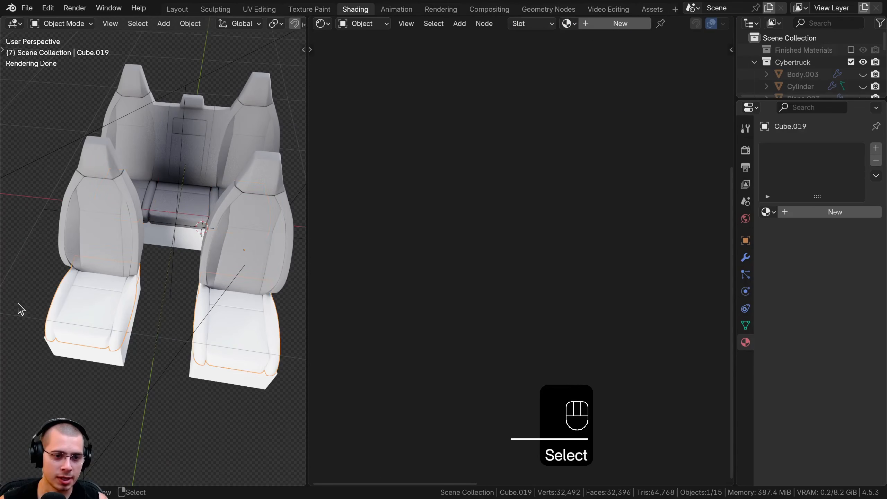
shift+click(115, 220)
shift+middle_drag(103, 200, 140, 196)
key(ctrl+l)
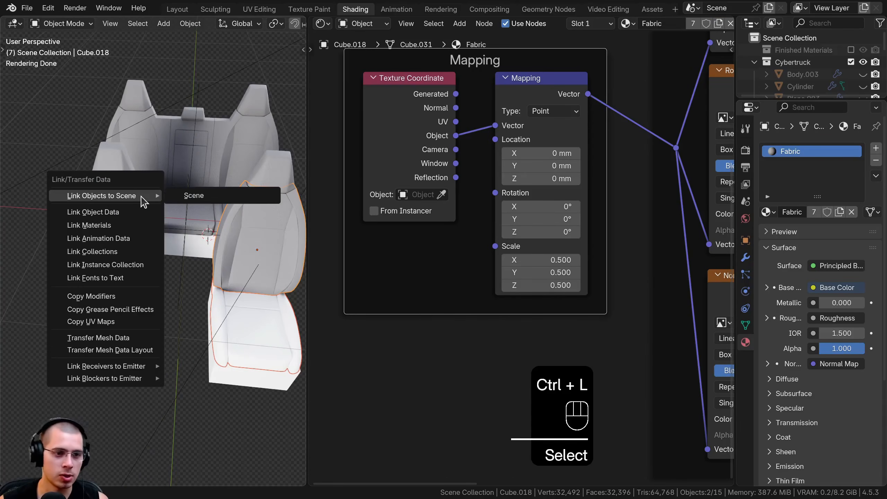
click(105, 225)
key(a)
scroll(88, 283, down, 2)
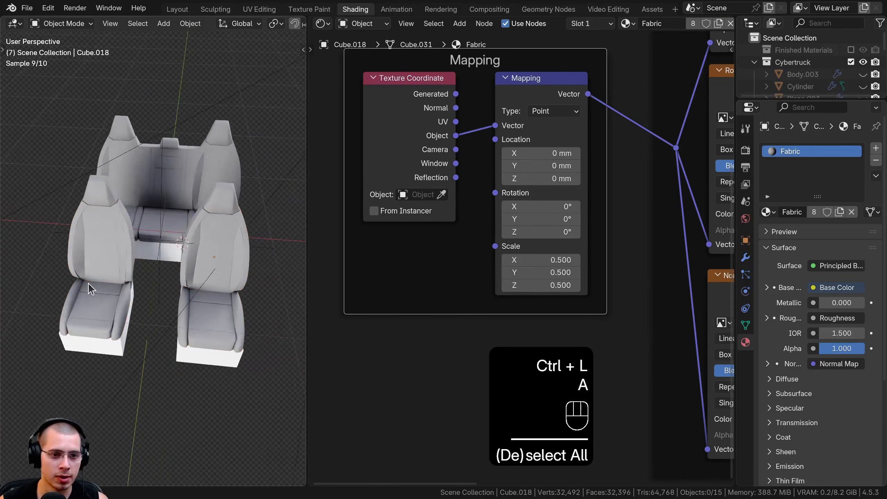
Assign the existing Inside Grey material to the front seat bases and to the rear seat base.
middle_drag(88, 283, 115, 264)
click(215, 319)
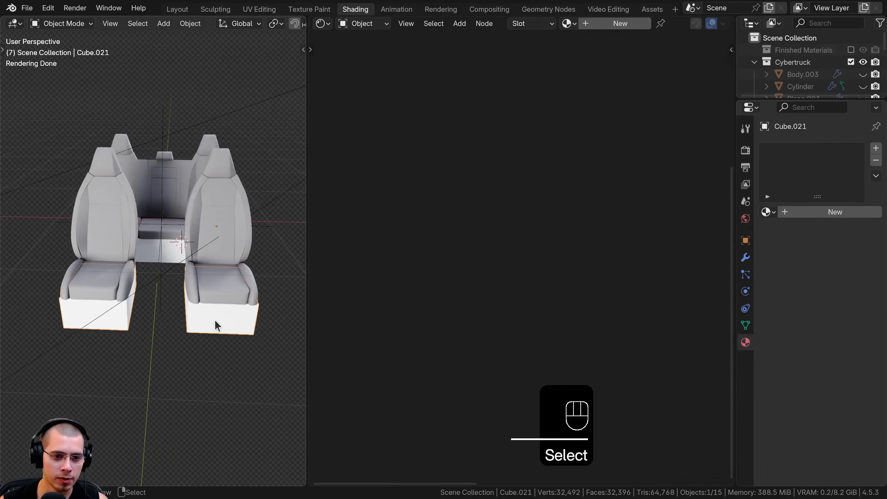
click(567, 24)
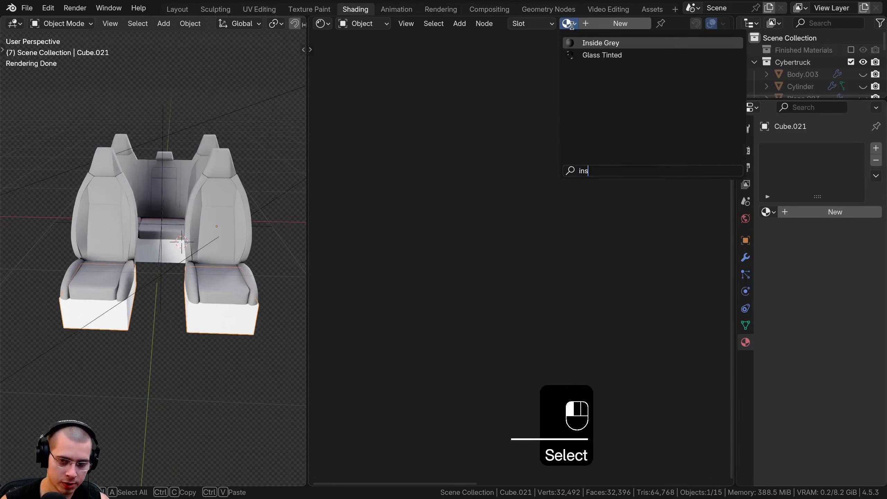
key(Return)
click(167, 257)
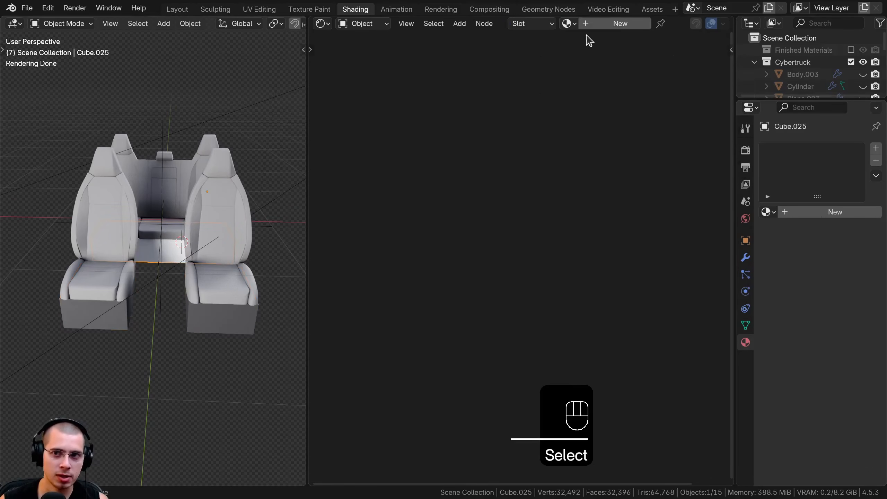
click(568, 24)
text(ins)
key(Return)
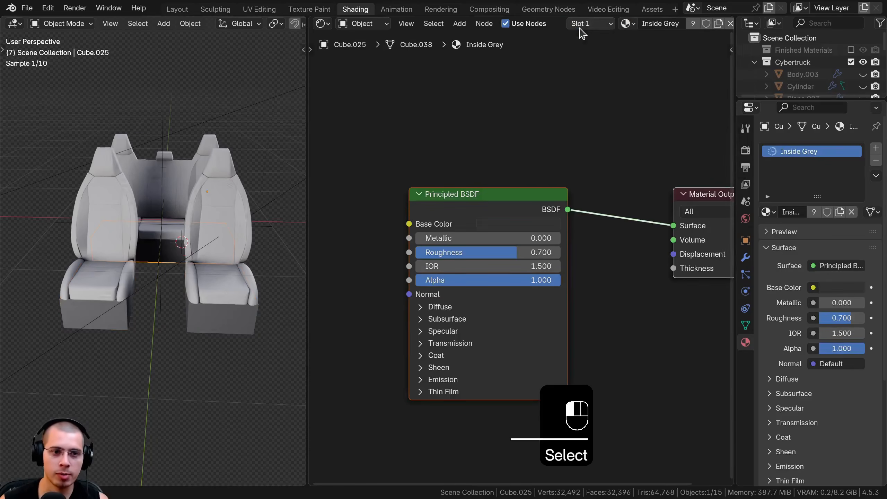
Insert a Color Ramp node between the Fabric material's Base Color texture and the Principled BSDF's Base Color input.
shift+middle_drag(147, 254, 132, 292)
scroll(175, 258, up, 1)
key(a)
click(194, 241)
scroll(350, 329, down, 5)
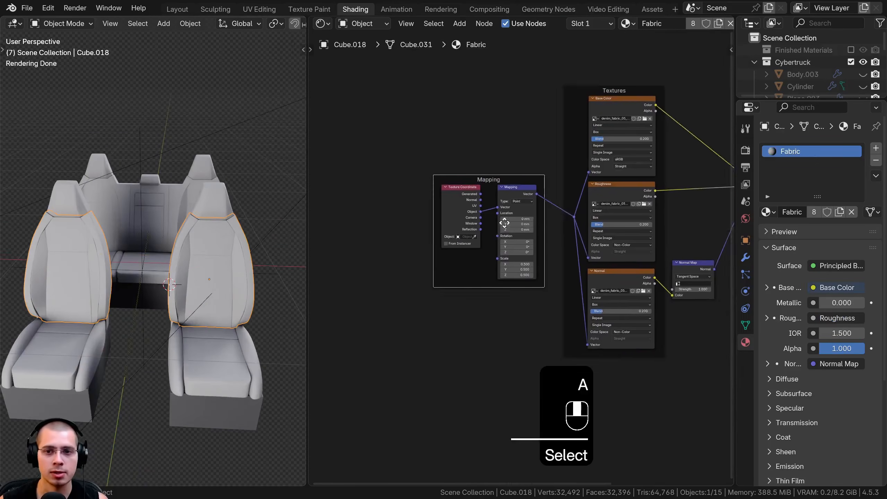
scroll(584, 163, up, 1)
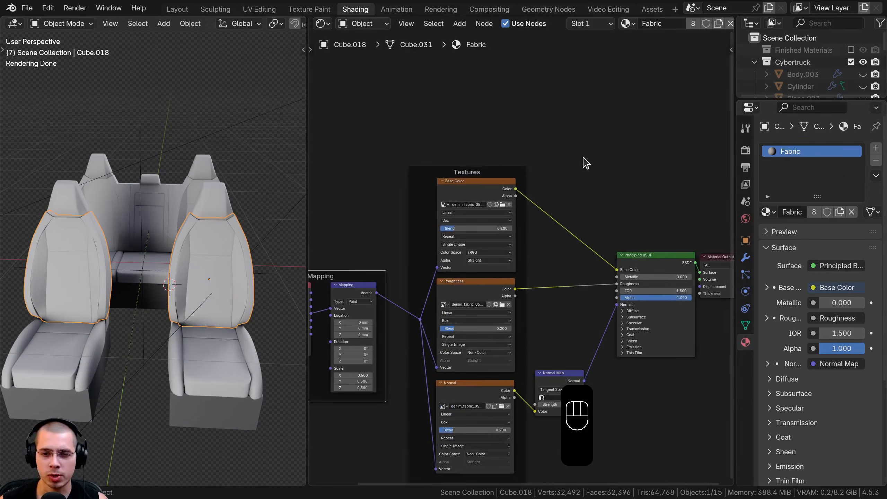
key(shift+a)
text(ram)
key(Return)
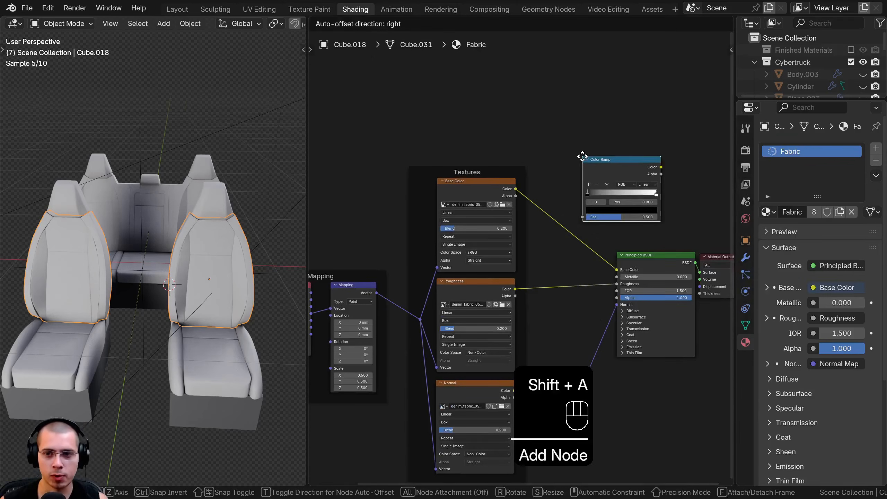
click(524, 210)
scroll(503, 213, up, 2)
scroll(502, 210, up, 4)
middle_drag(502, 210, 406, 227)
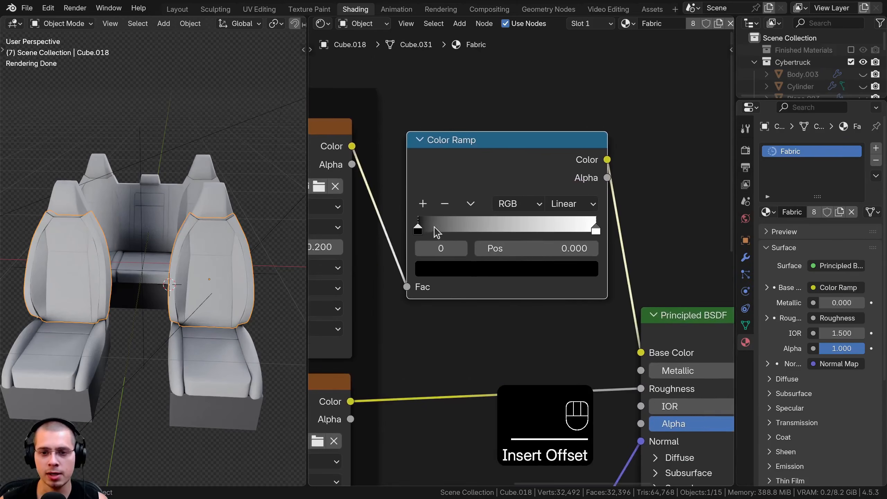
Move the Color Ramp's black stop inward and its white stop to 0.550, and darken the white stop to mid grey.
drag(444, 231, 453, 232)
drag(596, 231, 511, 231)
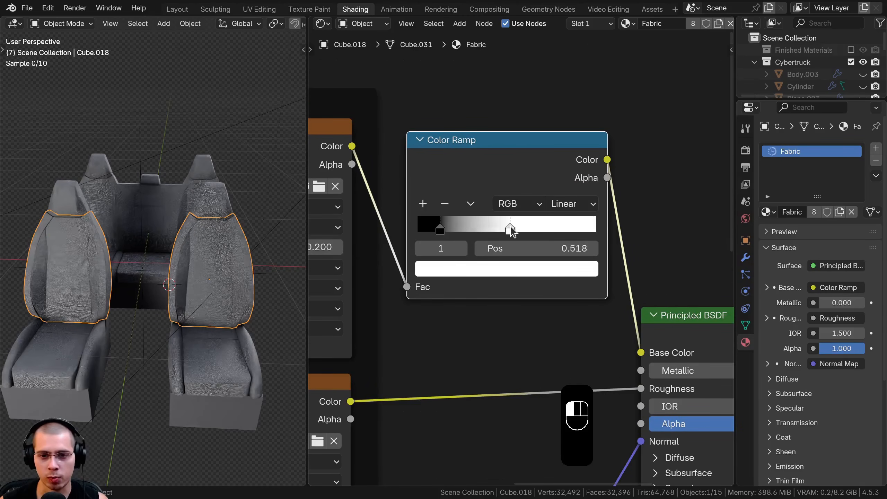
click(512, 269)
mouse_move(567, 78)
mouse_down()
mouse_move(567, 70)
mouse_move(568, 79)
mouse_up()
scroll(163, 237, up, 5)
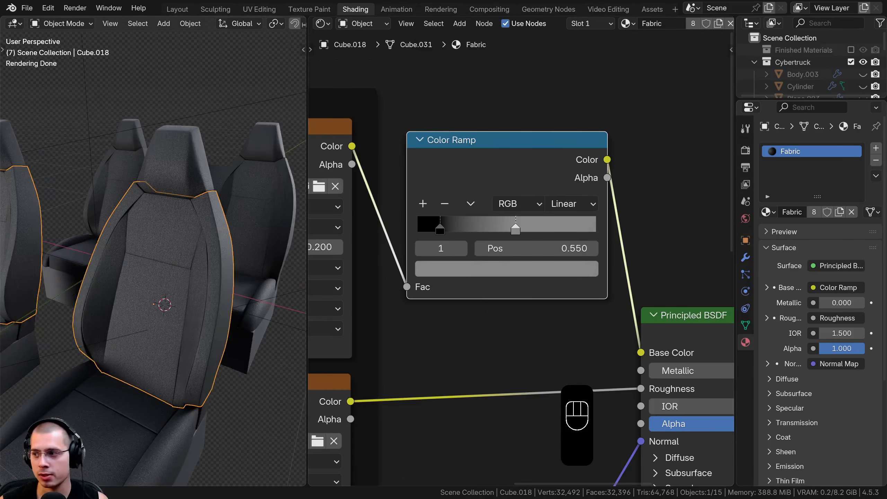
Lighten the Color Ramp's grey stop slightly, move it to 0.563, and check the fabric on the seats.
key(ctrl+v)
click(532, 266)
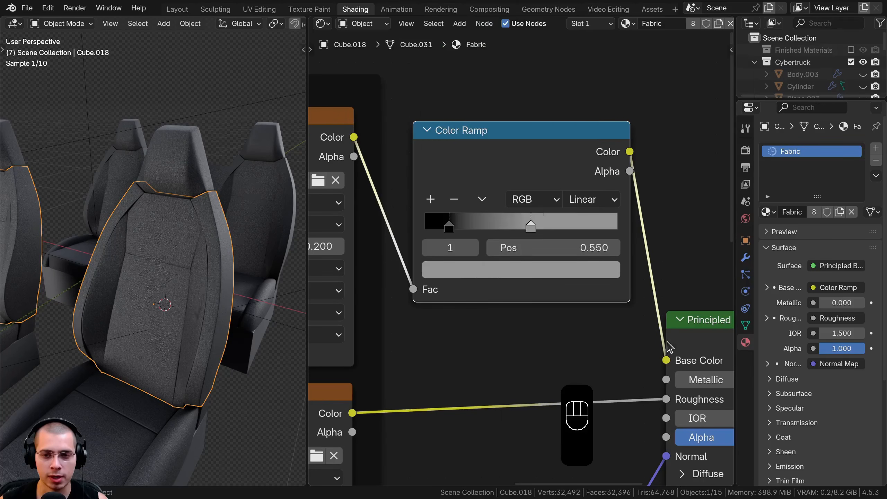
middle_drag(218, 271, 122, 313)
scroll(184, 264, up, 3)
scroll(178, 269, down, 10)
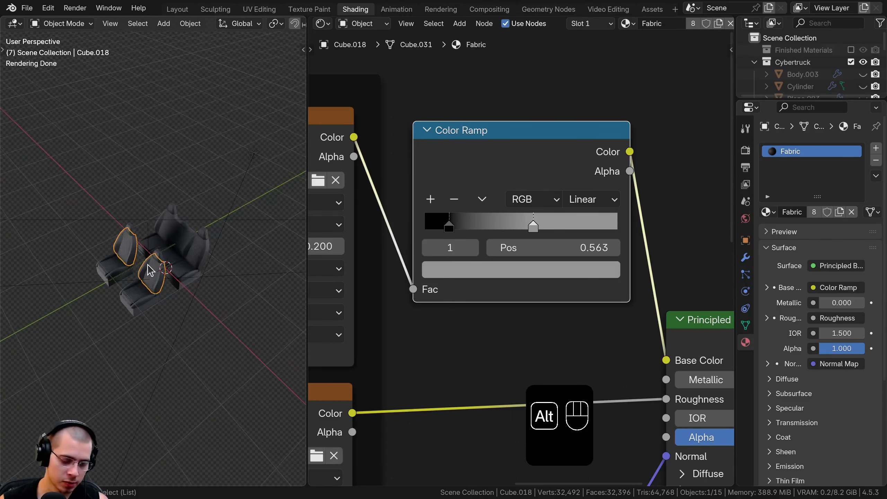
Unhide all hidden objects, deselect everything, and set the viewport shading to Solid.
key(alt+h)
key(a)
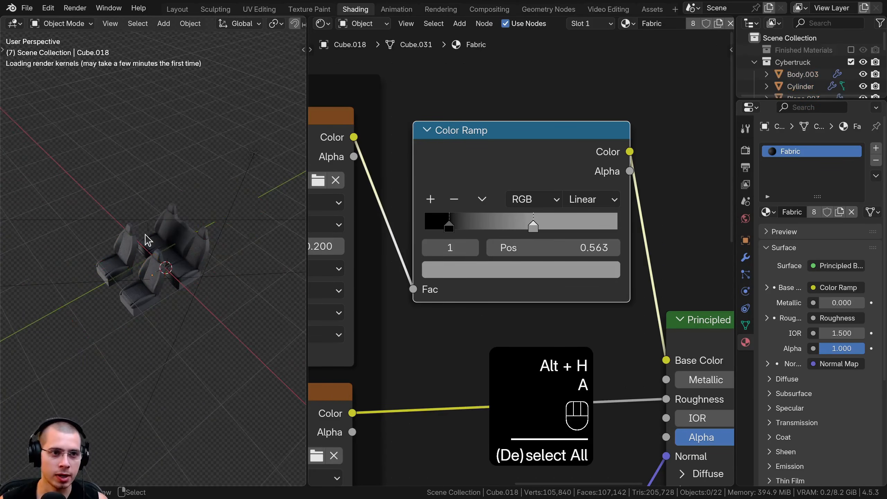
key(z)
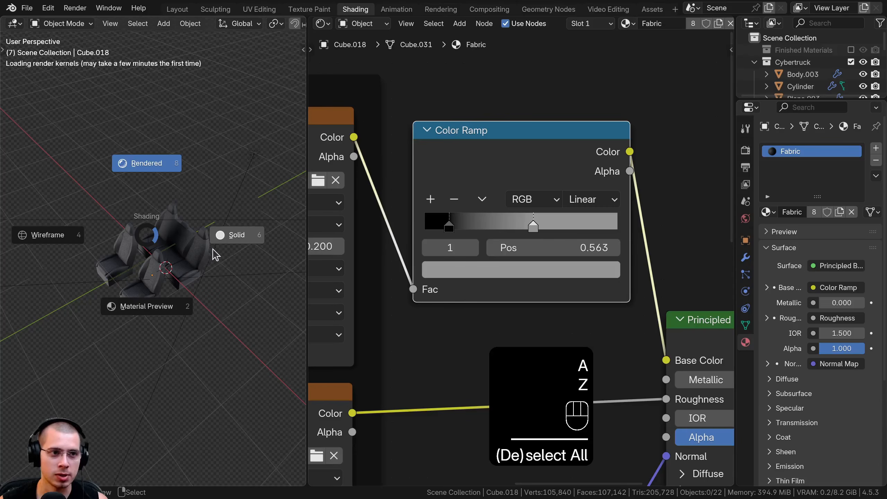
click(229, 252)
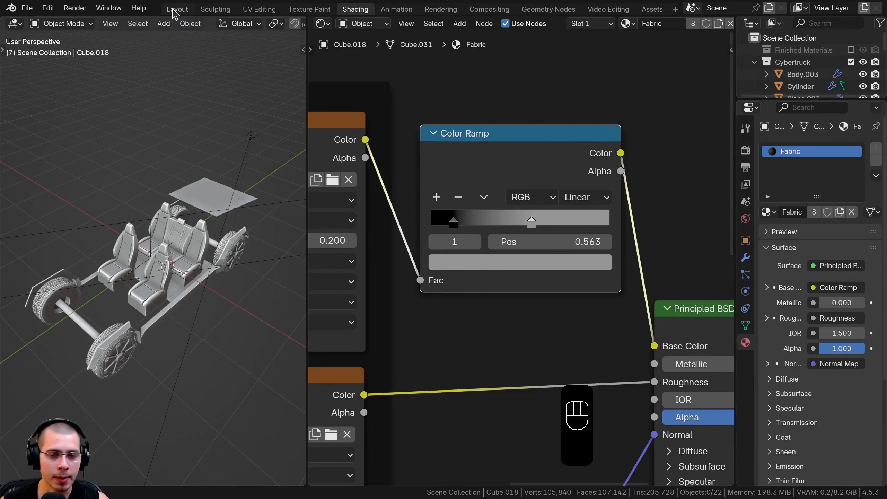
Switch to the Layout workspace, enlarge the Outliner there, and include the Finished Materials collection in the view layer.
click(173, 10)
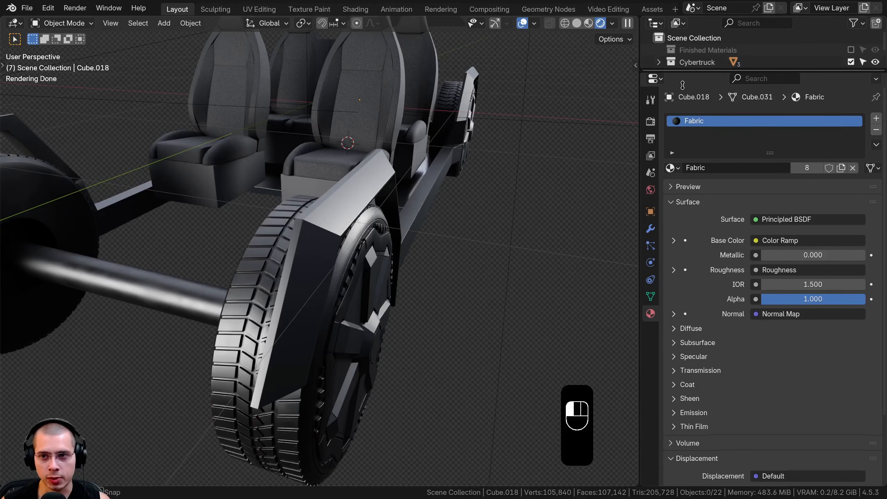
drag(688, 72, 687, 249)
scroll(313, 98, down, 4)
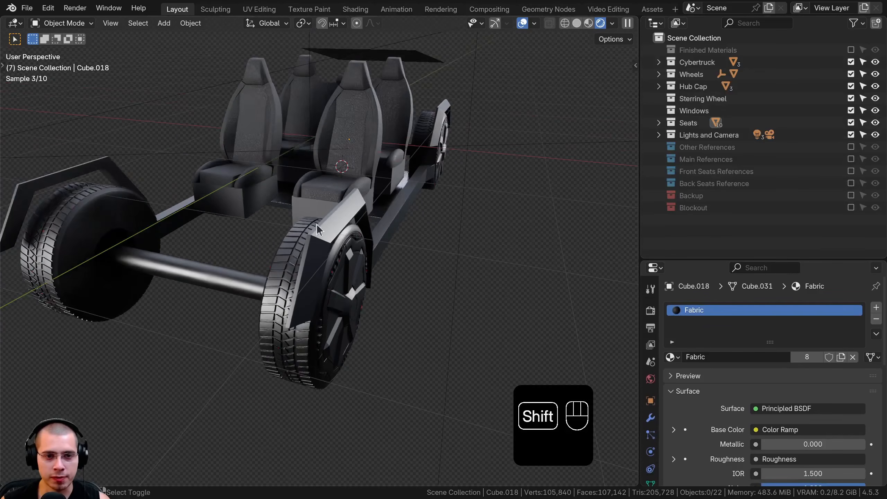
shift+middle_drag(313, 209, 297, 257)
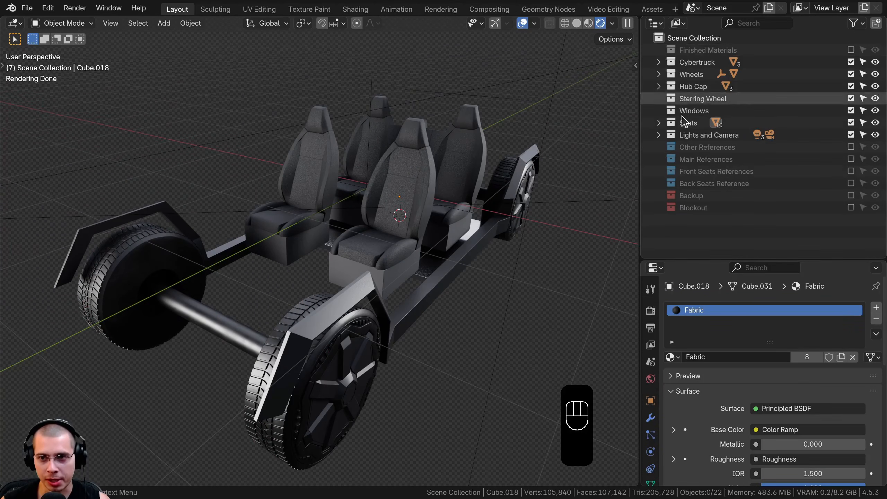
click(851, 50)
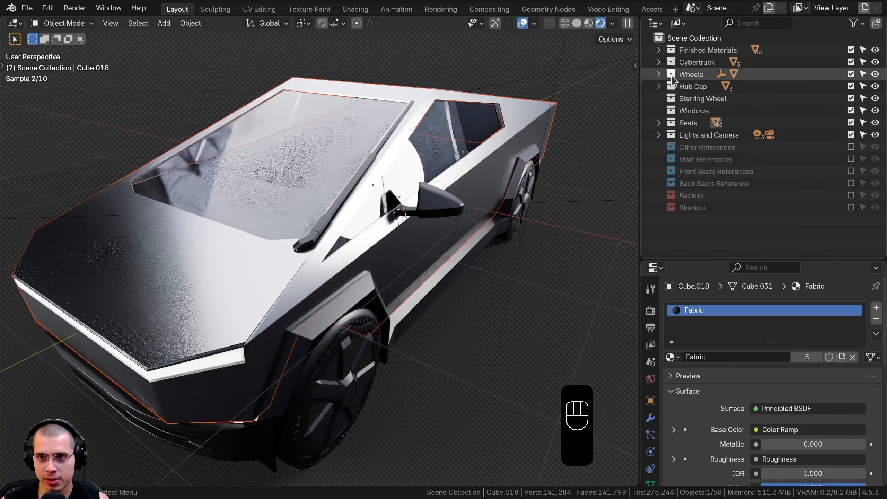
Select the Finished Materials objects from Body through Plane.009 and move them into the Cybertruck collection.
click(659, 49)
click(700, 63)
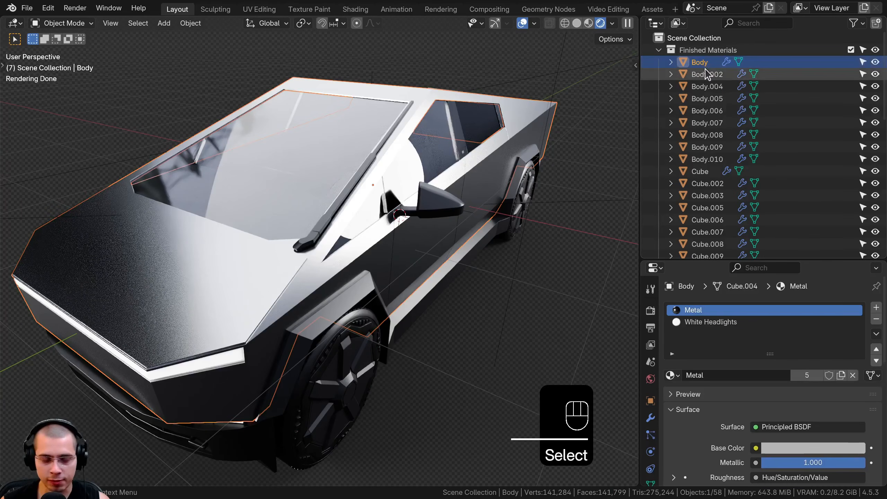
scroll(709, 161, down, 10)
scroll(705, 159, up, 4)
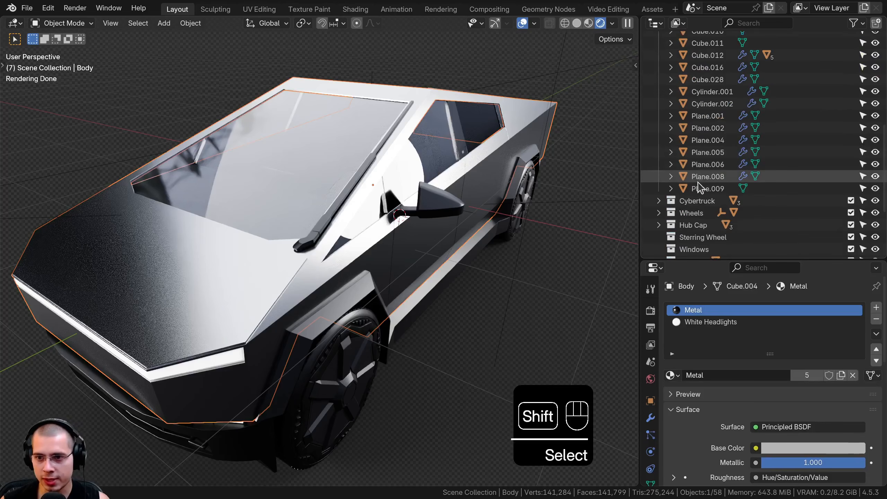
shift+click(699, 190)
drag(698, 190, 700, 201)
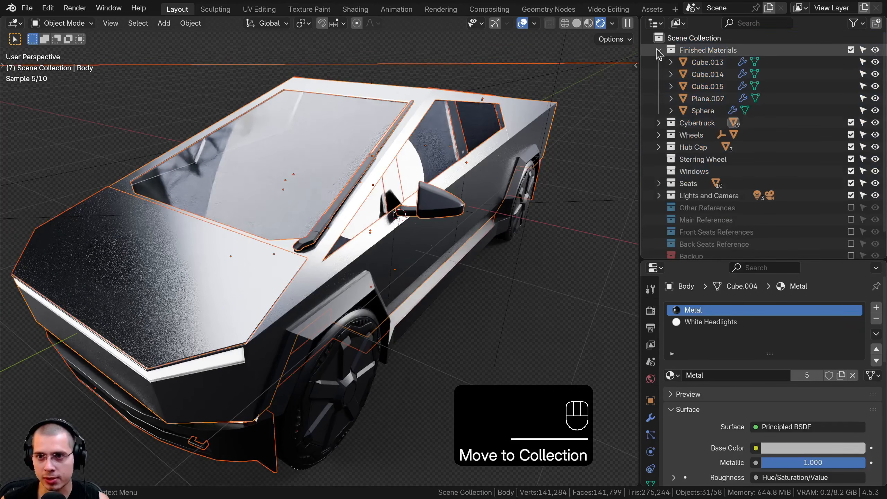
Move the remaining Cube.013, Cube.014, Cube.015, Plane.007 and Sphere objects from Finished Materials into the Cybertruck collection.
shift+click(702, 111)
shift+click(700, 98)
shift+click(700, 84)
shift+click(699, 72)
shift+click(699, 64)
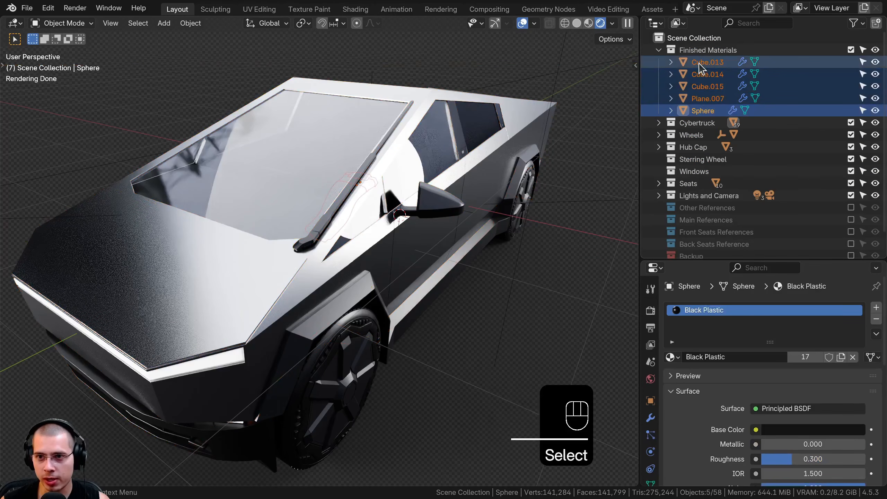
drag(699, 64, 697, 121)
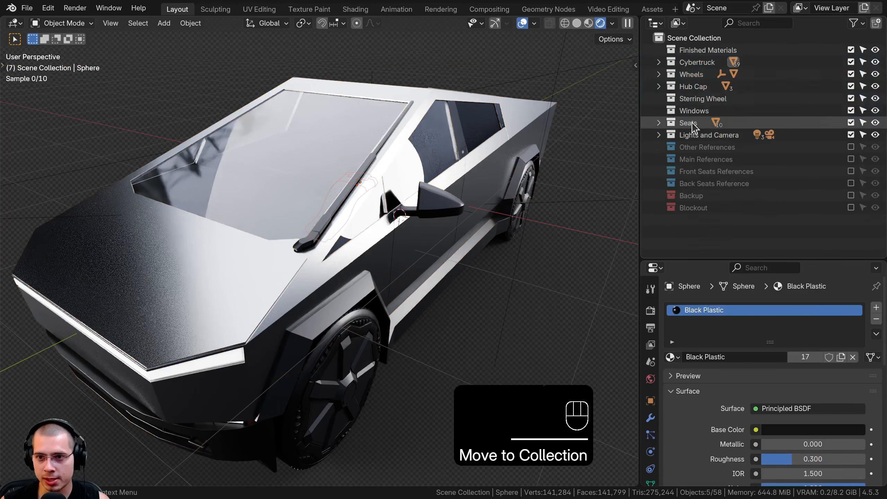
Delete the emptied Finished Materials collection, save the file, and look through the camera.
click(676, 50)
right_click(691, 51)
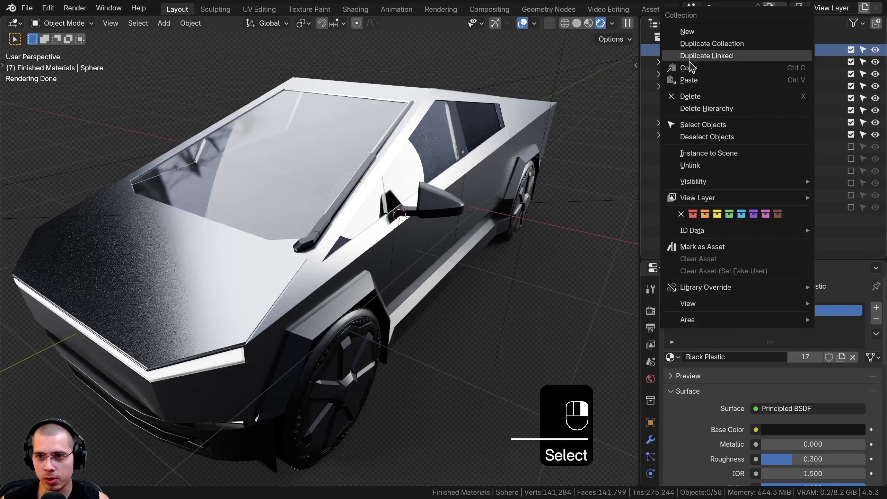
click(691, 96)
key(ctrl+s)
key(KP_0)
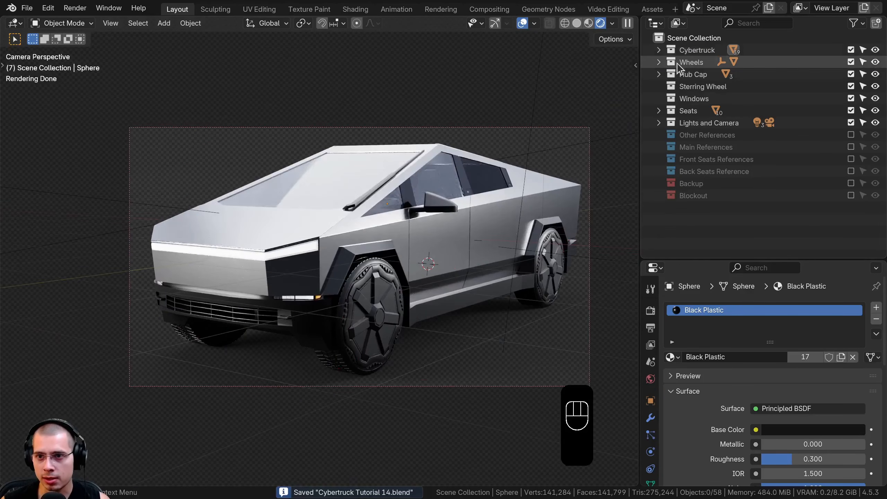
Move the Empty and the tire object from the Wheels collection into the Cybertruck collection.
click(659, 62)
click(698, 87)
ctrl+click(699, 74)
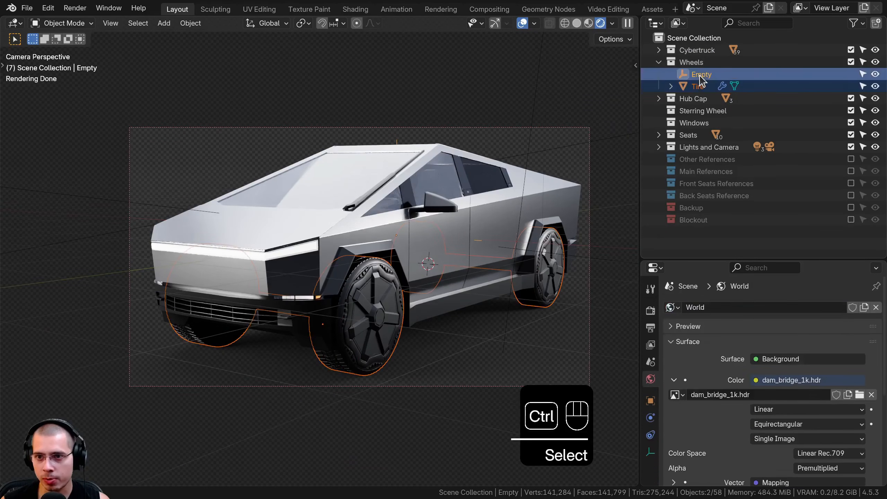
drag(699, 74, 697, 50)
Select all objects in the Hub Cap collection and move them into the Cybertruck collection.
click(693, 74)
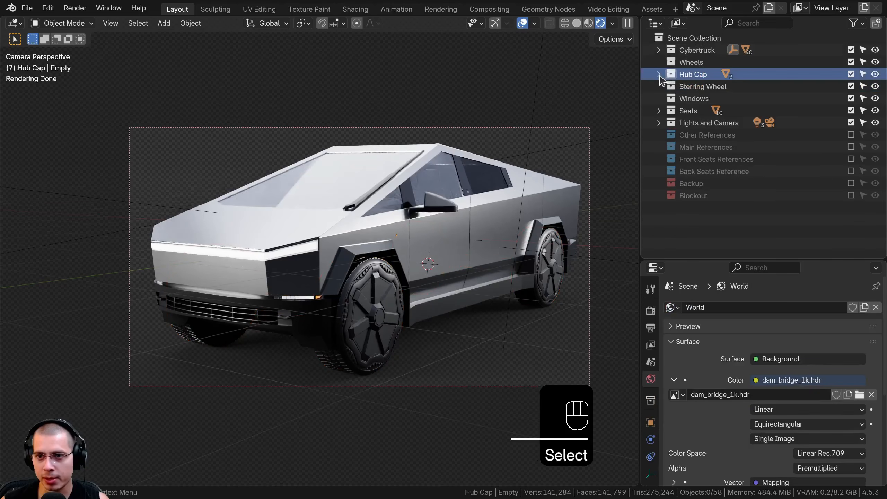
click(659, 75)
click(709, 111)
shift+click(707, 86)
drag(708, 86, 693, 51)
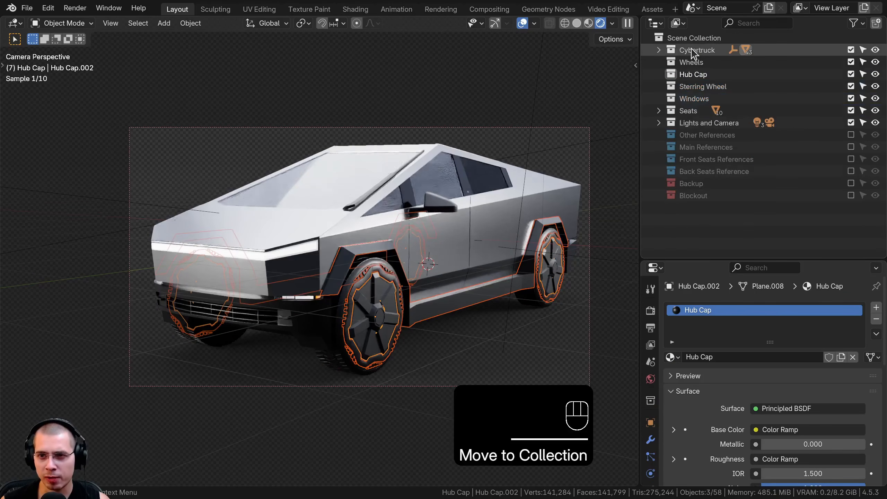
Delete the empty Wheels, Hub Cap, Sterring Wheel and Windows collections together.
click(690, 100)
click(679, 88)
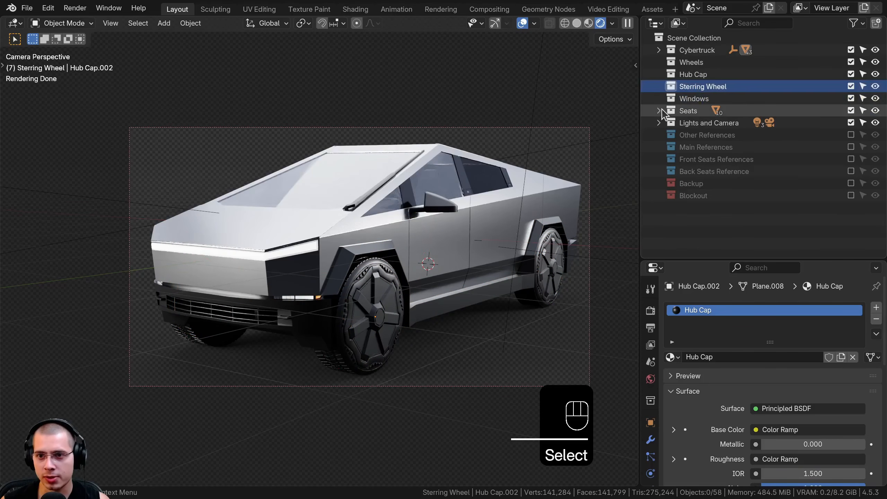
click(685, 99)
click(687, 64)
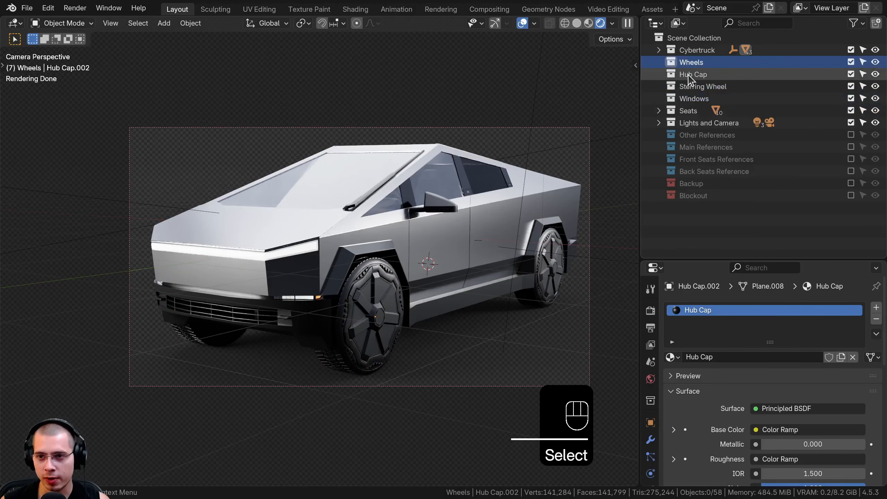
ctrl+click(690, 74)
ctrl+click(690, 87)
ctrl+click(690, 98)
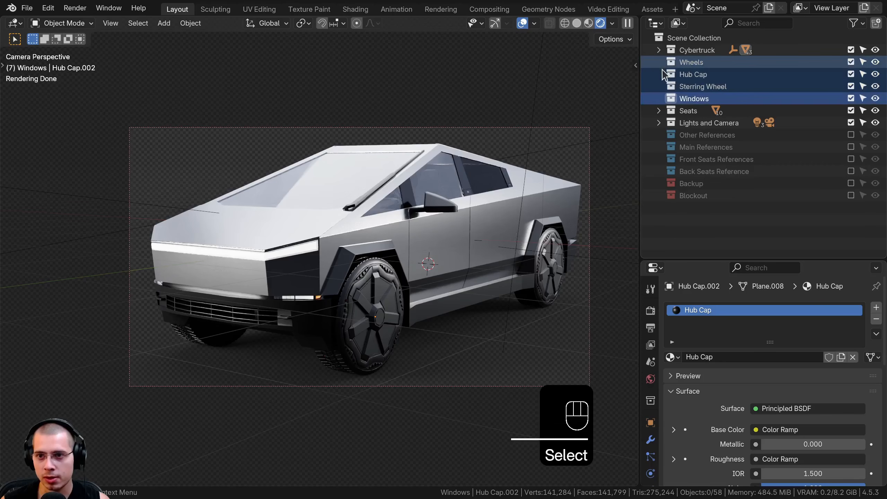
right_click(692, 67)
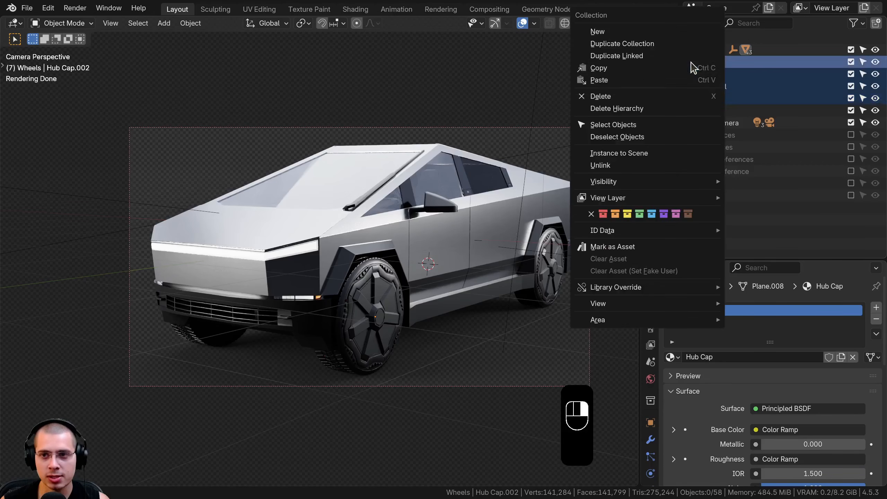
click(639, 94)
Move Cube.021 and Cube.025, then the remaining Cube.018 through Cube.027 objects, from Seats into the Cybertruck collection.
click(696, 86)
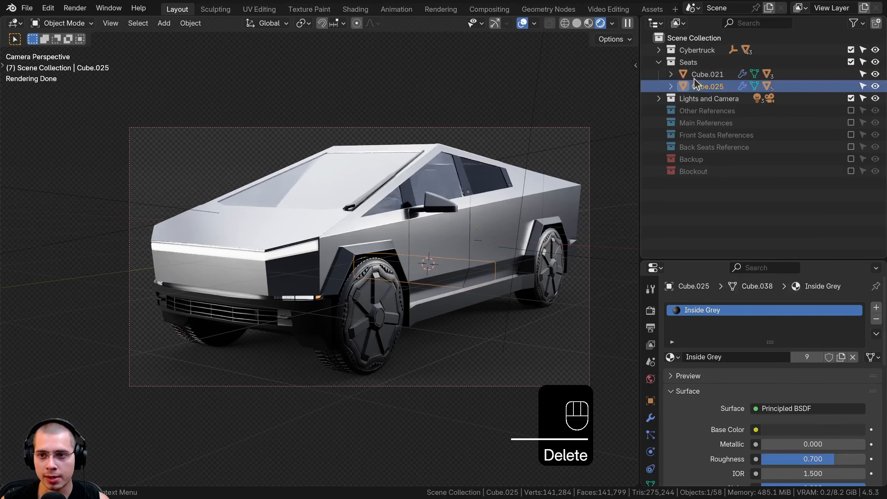
shift+click(699, 75)
drag(701, 76, 691, 51)
click(706, 159)
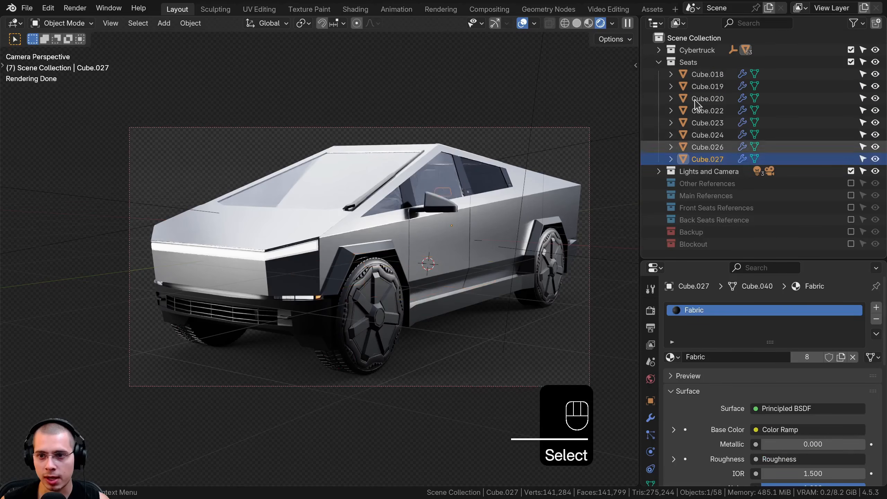
shift+click(700, 81)
drag(700, 81, 693, 51)
Delete the emptied Seats collection.
click(689, 63)
right_click(689, 63)
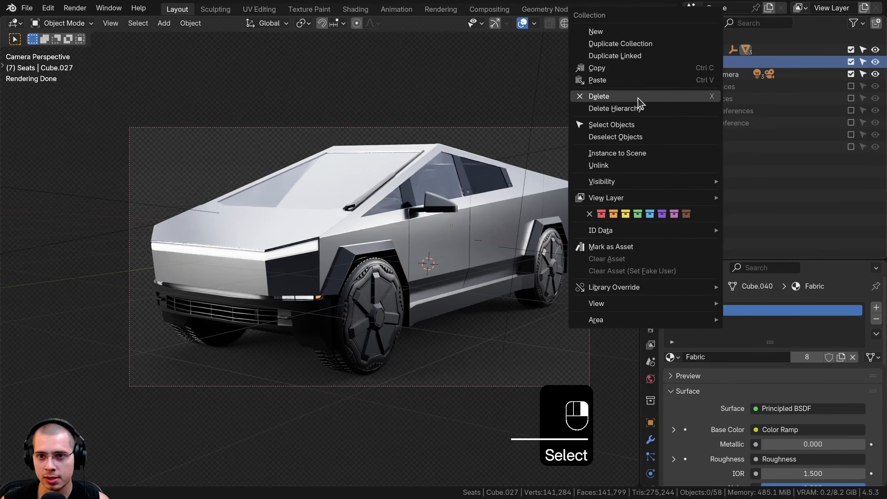
click(640, 94)
click(659, 62)
click(659, 62)
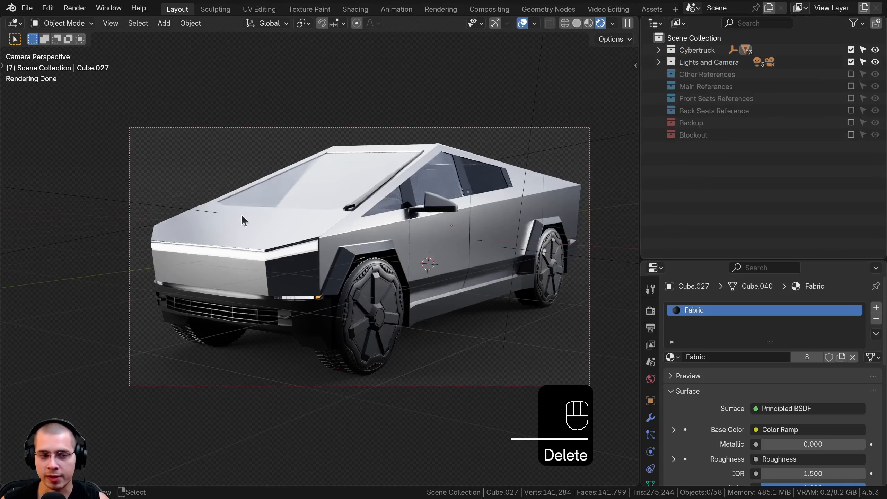
Select the ground plane (Plane.009) and move it to the Lights and Camera collection.
click(167, 373)
scroll(218, 233, down, 3)
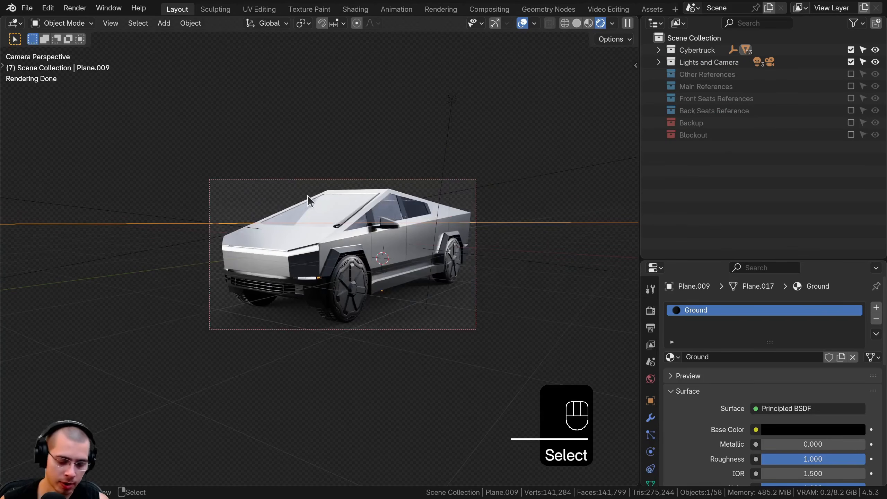
key(m)
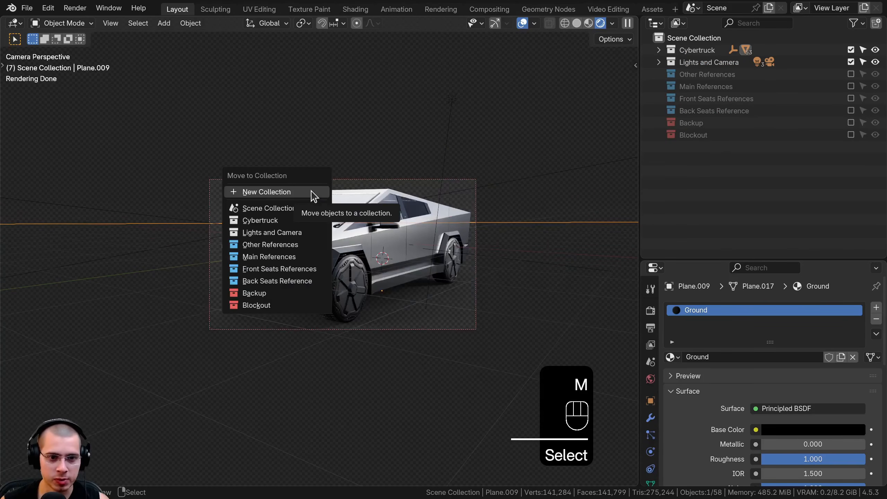
click(282, 233)
Exclude and re-include the Lights and Camera and Cybertruck collections to check their contents, and review the reference, Backup and Blockout collections.
click(851, 62)
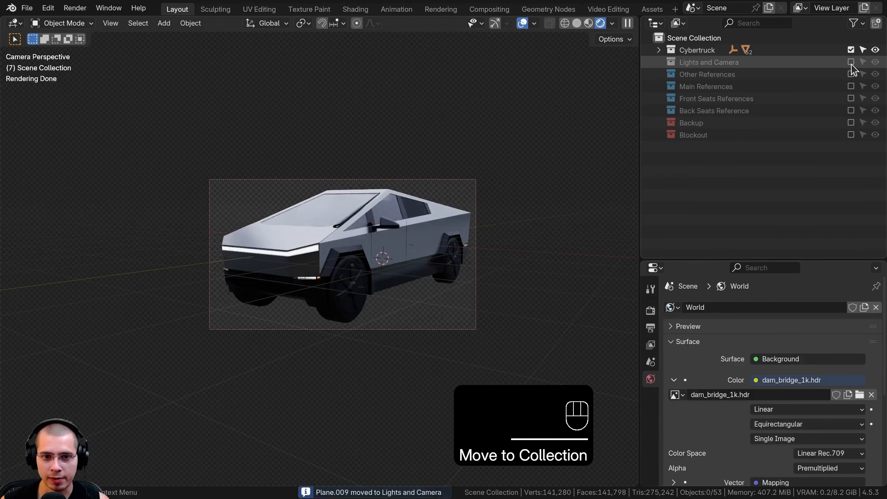
click(851, 61)
scroll(594, 105, up, 3)
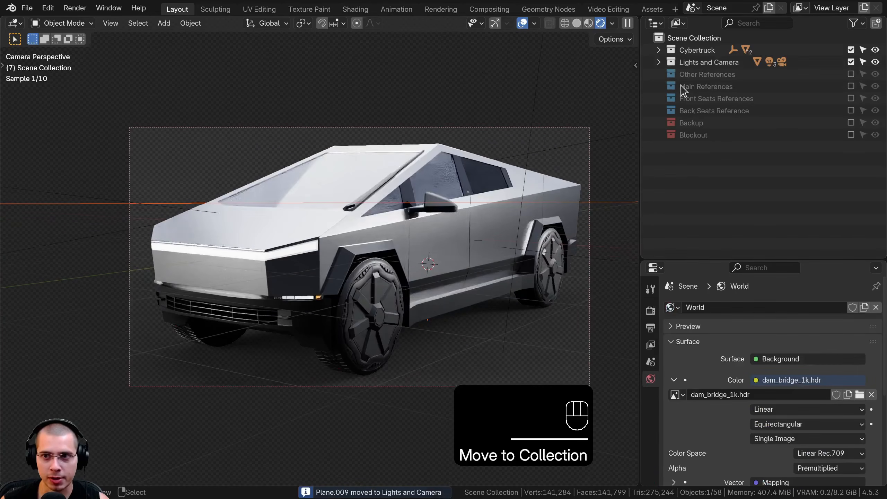
click(851, 50)
click(851, 50)
click(707, 86)
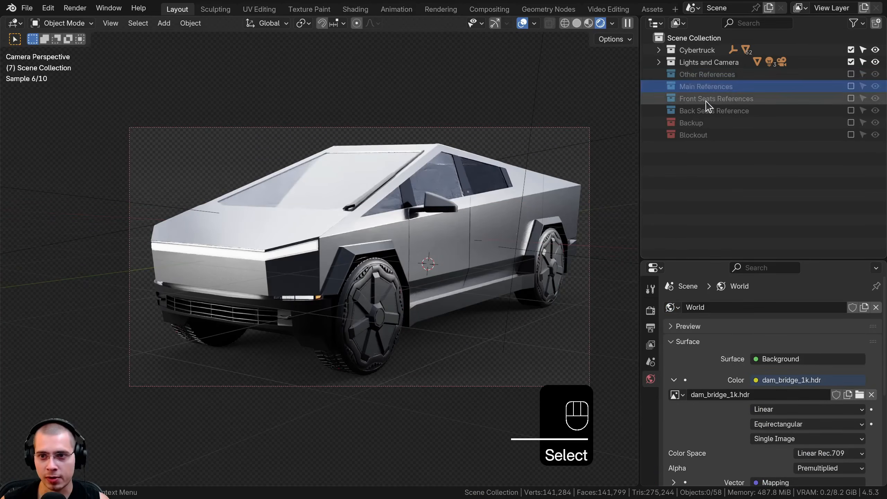
click(705, 99)
click(696, 111)
click(653, 122)
click(658, 135)
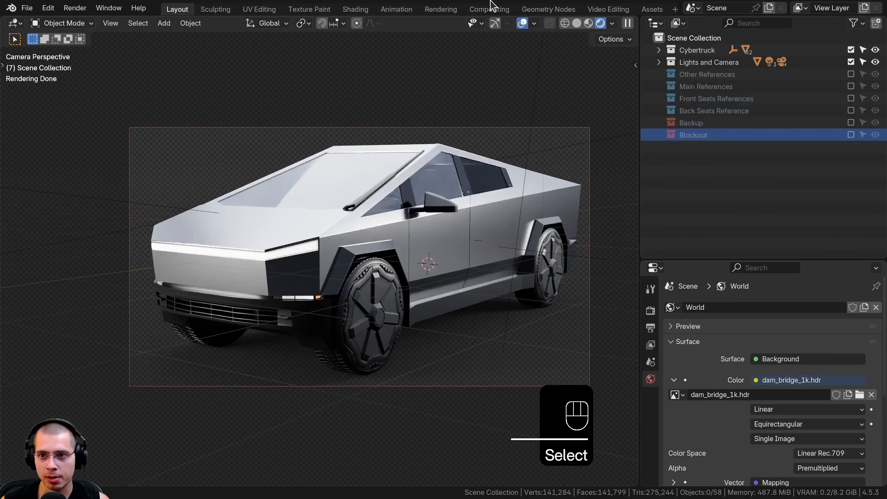
Shrink the Outliner to enlarge the Properties editor and return to the camera view.
drag(682, 259, 681, 83)
scroll(443, 230, up, 1)
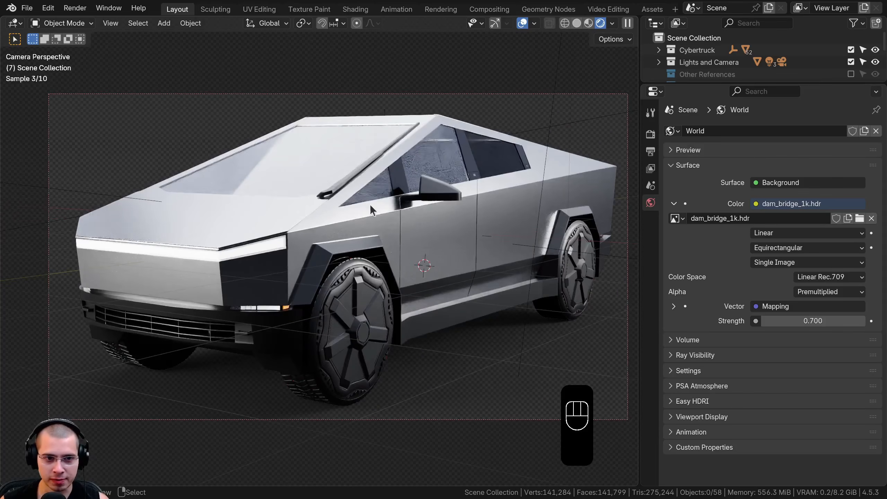
middle_drag(371, 204, 336, 183)
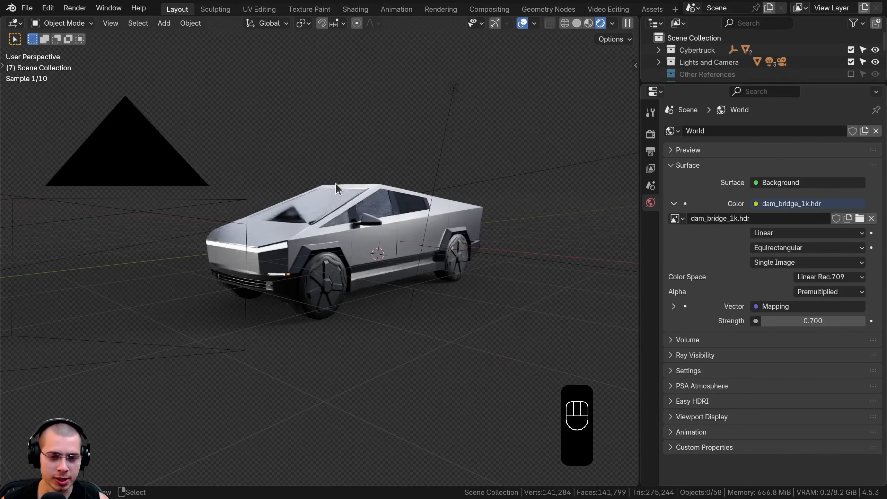
key(KP_0)
Reposition the Area.001 light beside the rear of the Cybertruck, adjusting its distance from the car by eye.
scroll(429, 163, down, 3)
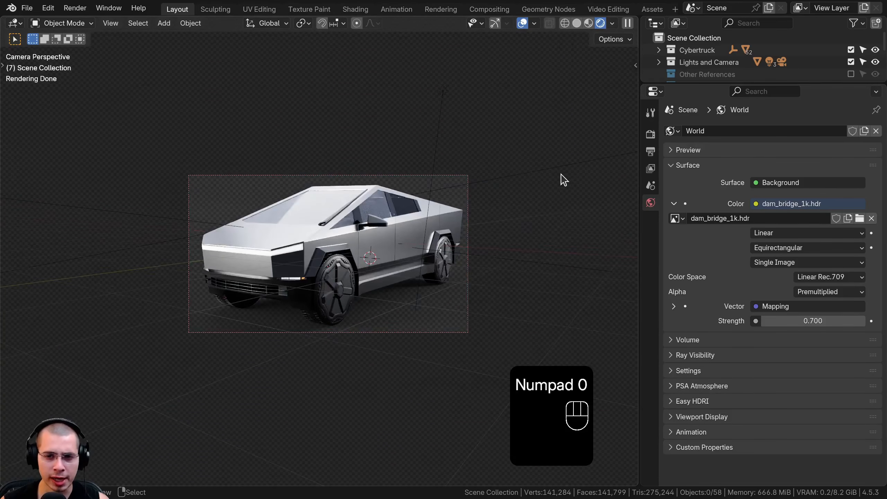
scroll(559, 182, down, 4)
click(491, 224)
key(g)
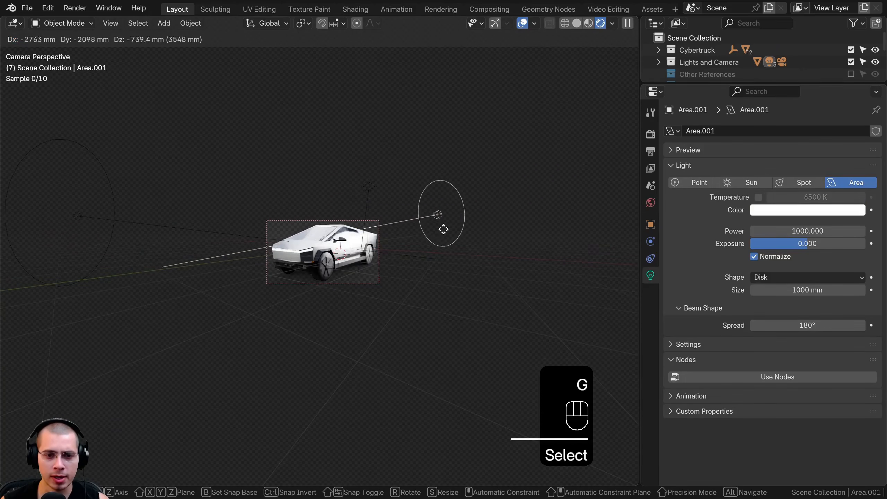
click(443, 229)
scroll(367, 240, up, 4)
key(g)
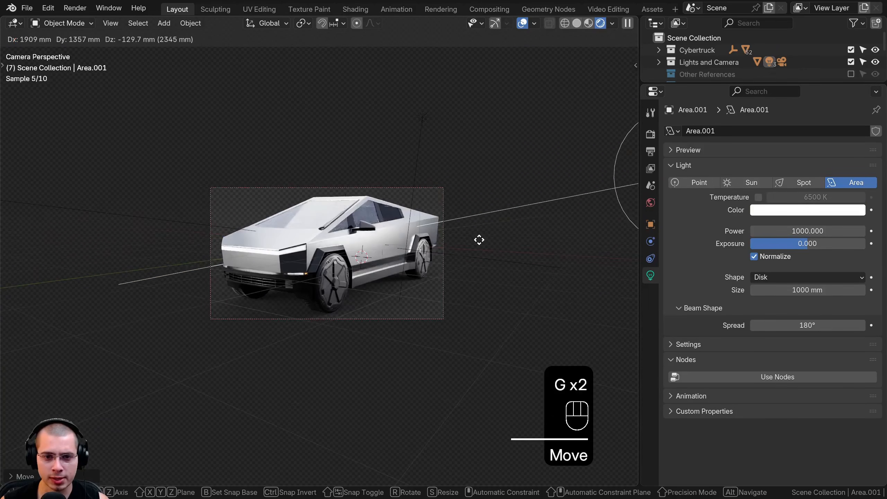
click(515, 238)
Rotate the Sun light freely with a trackball rotation to change its direction onto the car.
click(421, 118)
key(r)
key(r)
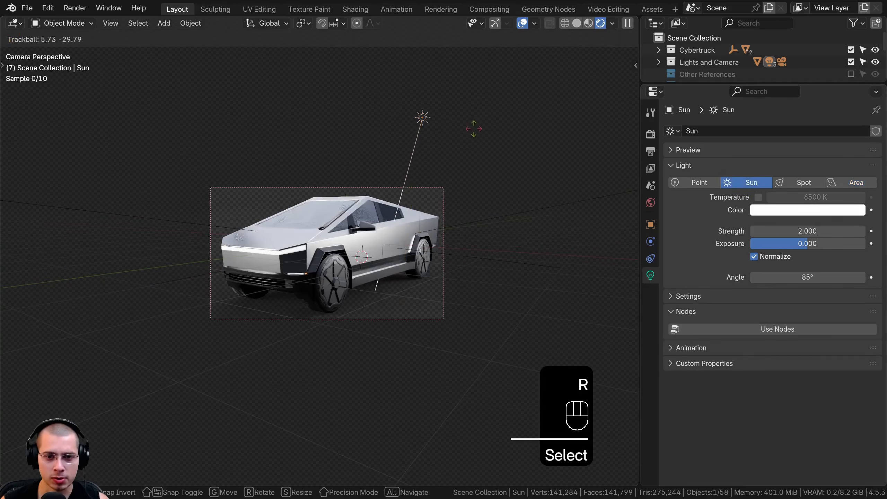
key(r)
click(496, 106)
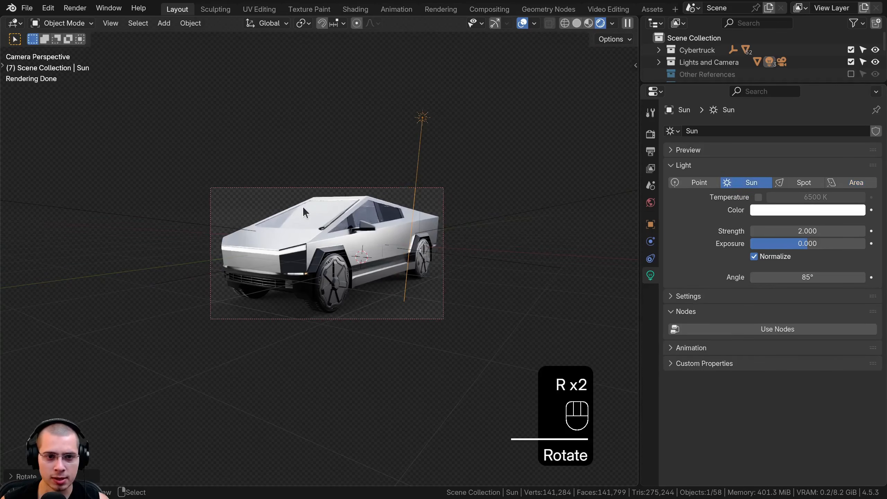
Move the Area light on the car's front side to a new position by eye.
click(130, 220)
key(g)
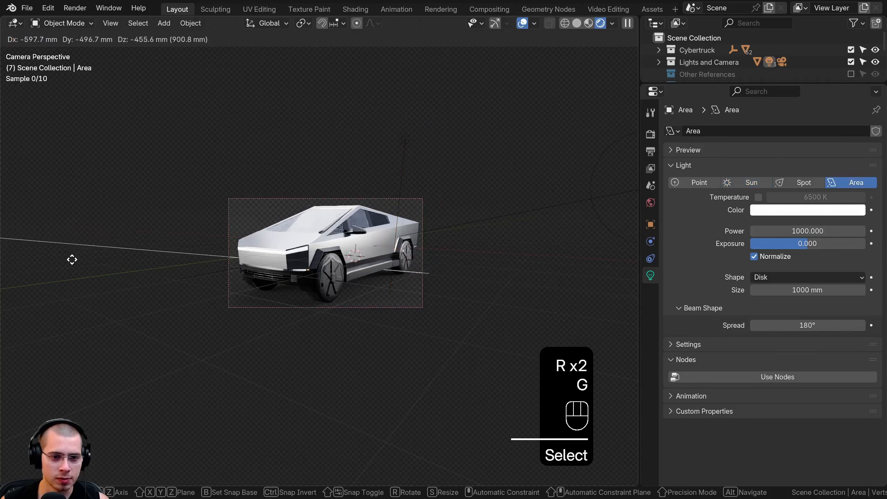
click(99, 263)
scroll(331, 177, up, 6)
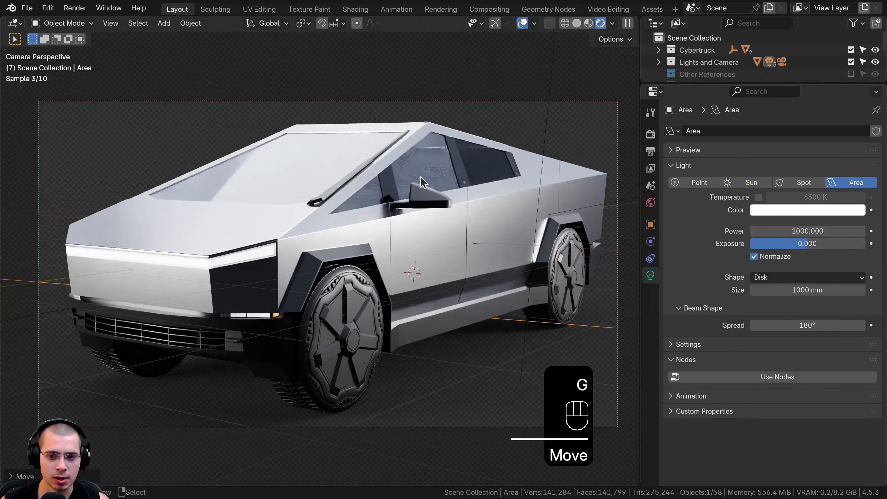
Inspect the lighting on the car from other angles, return to the camera view, and save the file.
middle_drag(399, 111, 177, 179)
key(KP_0)
key(ctrl+s)
middle_drag(450, 200, 486, 214)
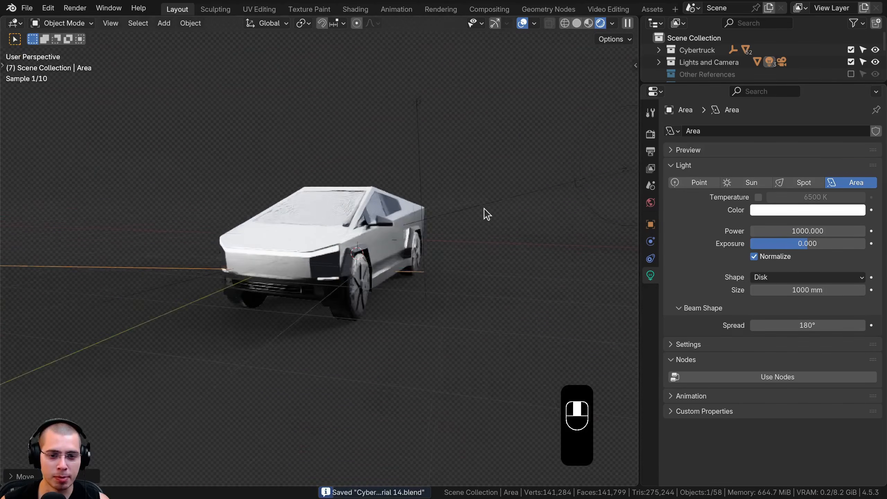
key(KP_0)
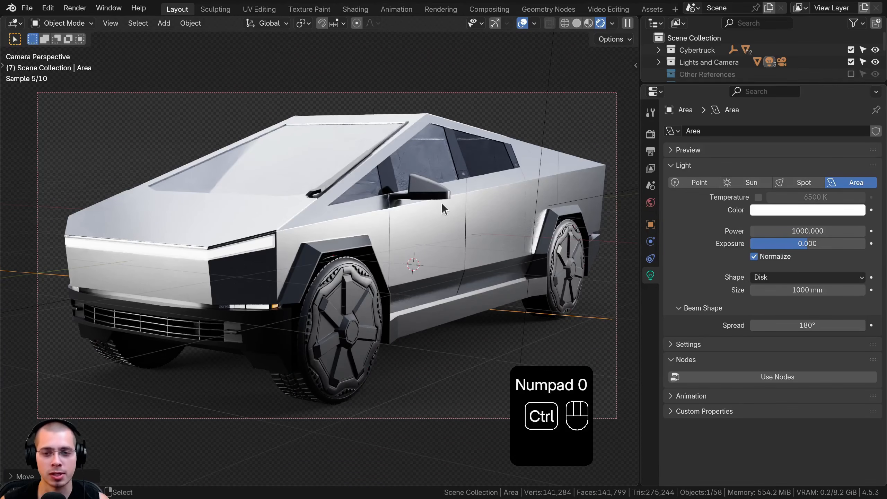
key(ctrl+s)
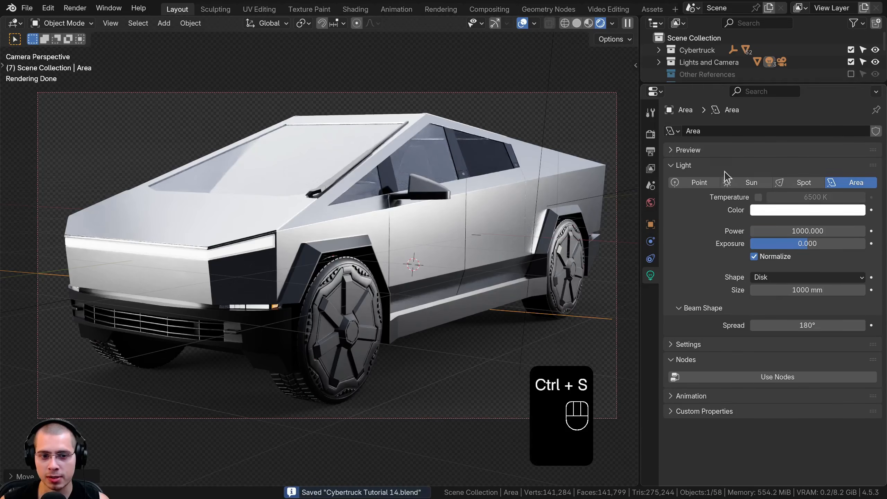
Set the final render samples to 400 in the scene's render properties.
click(672, 133)
click(698, 209)
scroll(756, 342, down, 5)
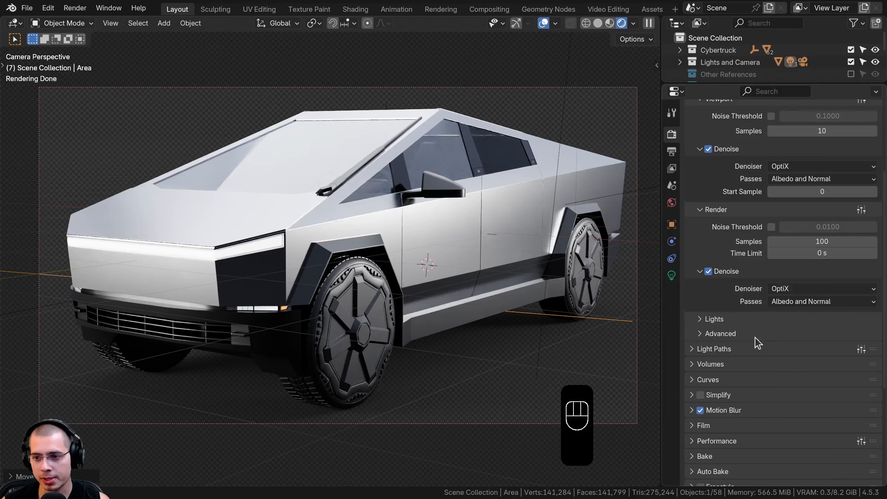
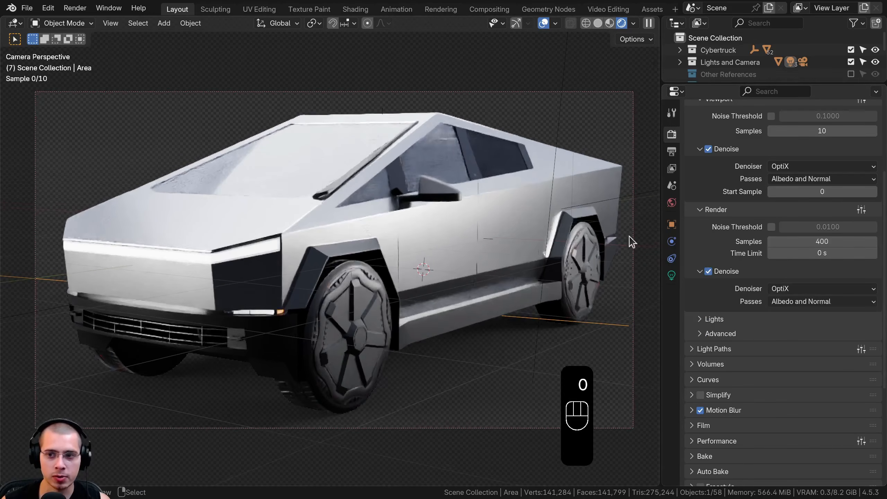
Save the file and render the still image of the Cybertruck.
key(ctrl+s)
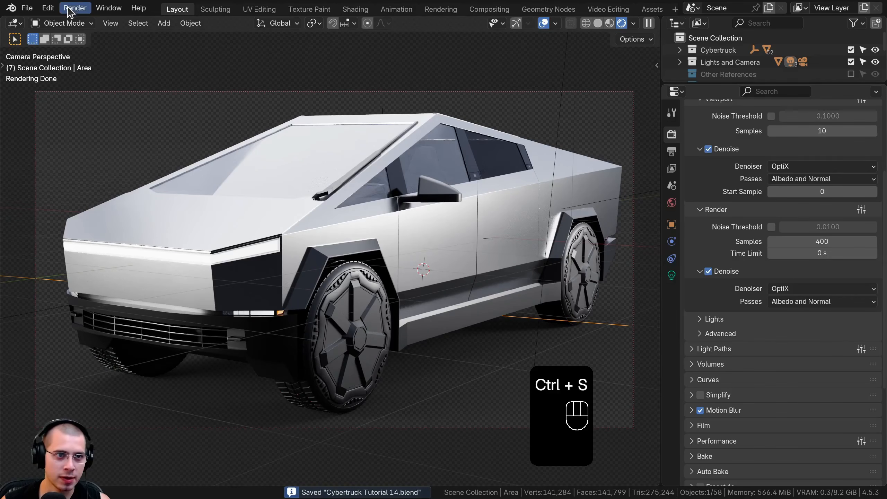
click(76, 9)
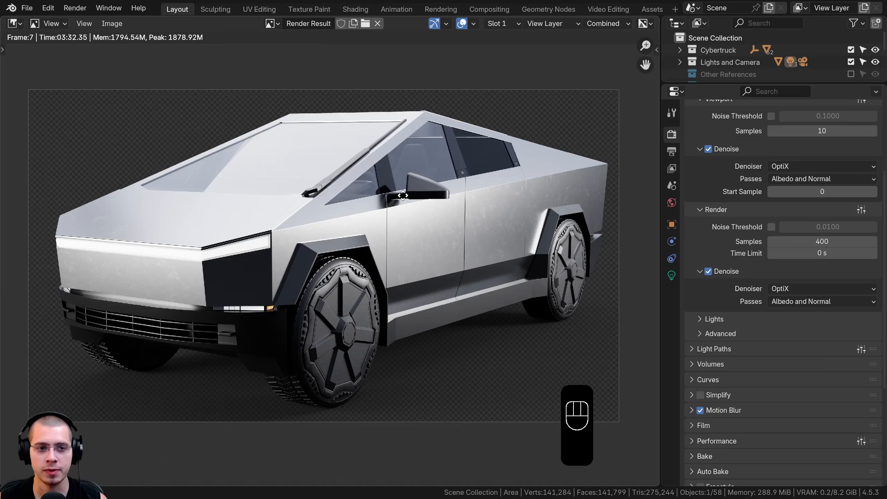
Enable the scene's compositing nodes and insert a Glare node between Render Layers and the Composite and Viewer outputs.
click(488, 9)
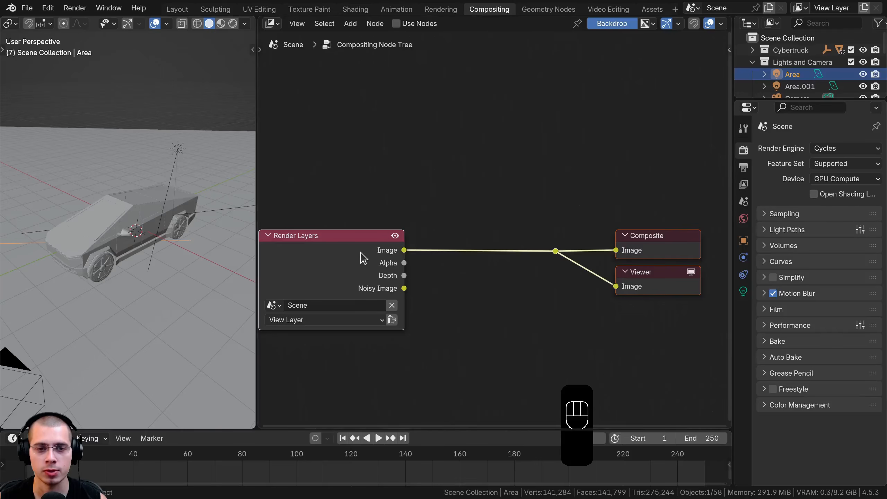
click(397, 24)
key(ctrl+space)
key(shift+a)
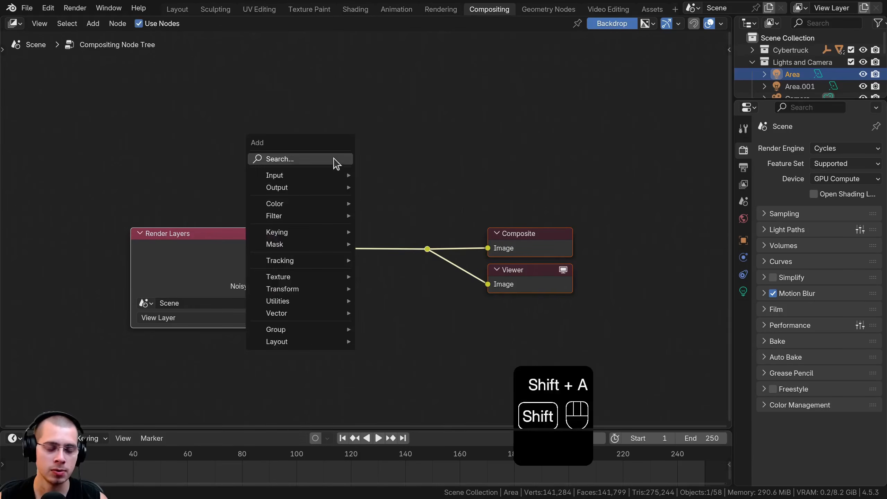
text(gla)
key(Return)
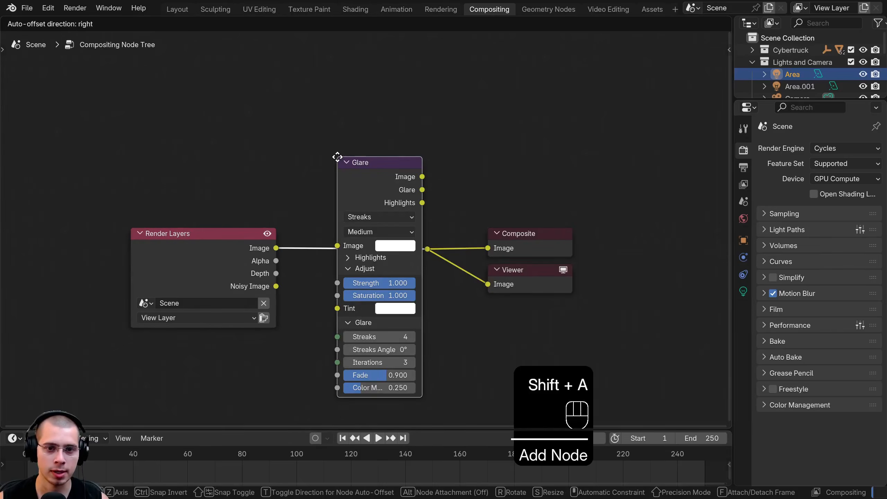
drag(335, 220, 330, 220)
drag(136, 266, 26, 275)
drag(321, 236, 308, 237)
middle_drag(212, 229, 178, 369)
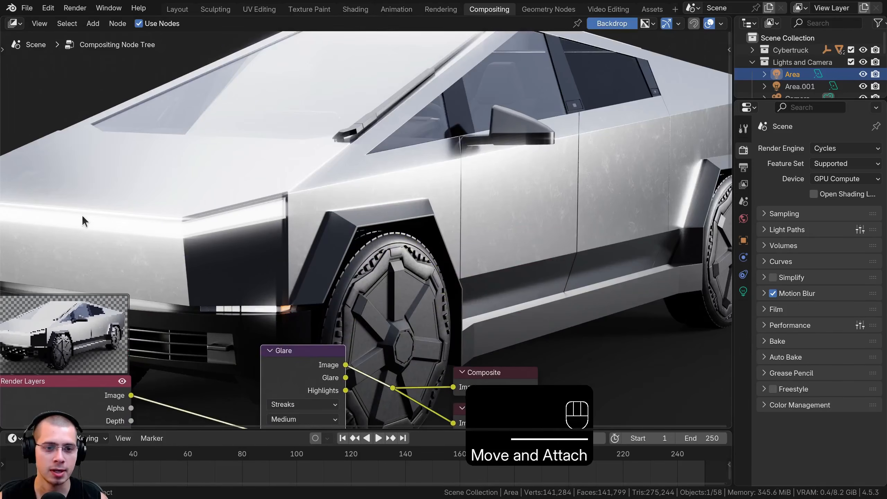
scroll(309, 224, down, 2)
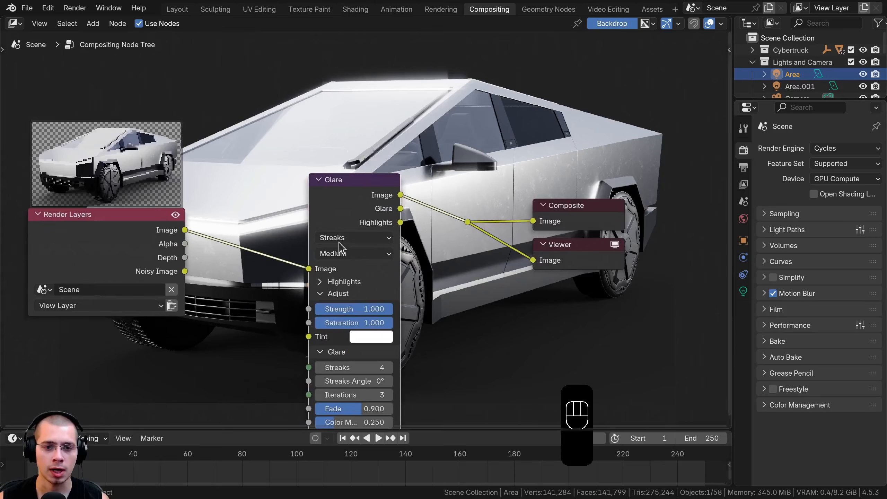
Change the Glare node's type to Bloom and save the file.
click(343, 236)
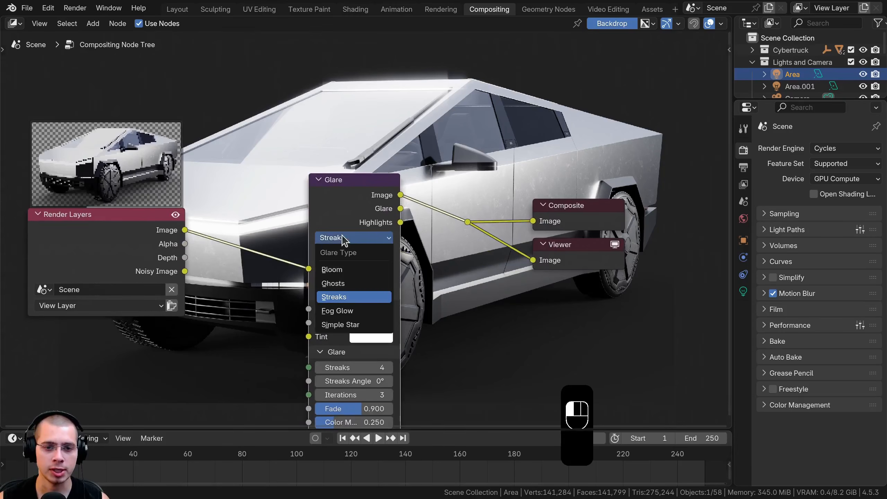
click(350, 270)
middle_drag(355, 206, 341, 258)
key(ctrl+s)
drag(362, 258, 287, 258)
middle_drag(287, 258, 352, 245)
scroll(352, 245, down, 1)
Set the bloom size to about 0.306, hide the Render Layers preview, and rearrange the nodes away from the car image.
drag(341, 391, 332, 392)
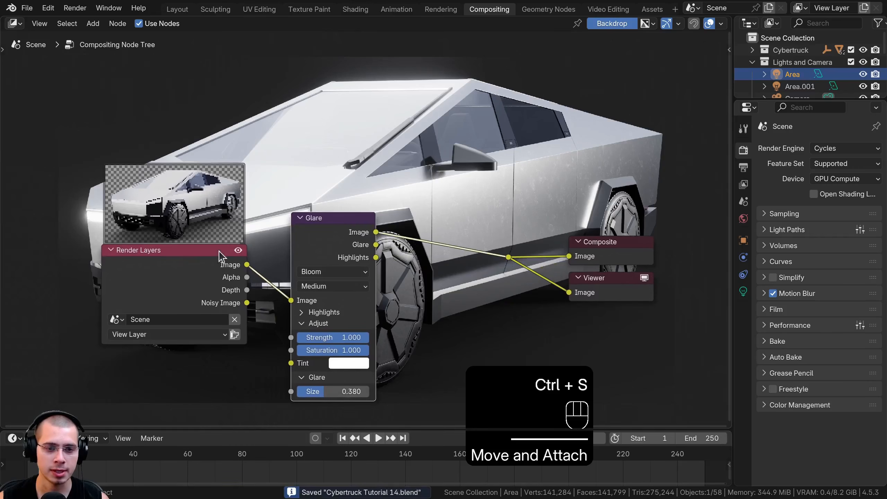
drag(174, 249, 176, 405)
click(239, 343)
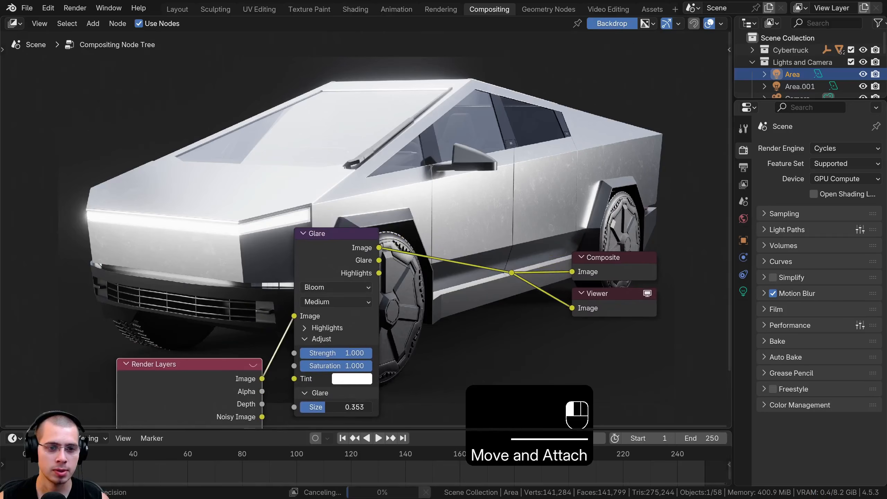
drag(332, 407, 330, 407)
drag(339, 237, 329, 277)
middle_drag(329, 278, 312, 330)
middle_drag(398, 179, 365, 158)
Insert an Alpha Over node after the Glare node and link the Glare image to its second image input.
key(shift+a)
text(al)
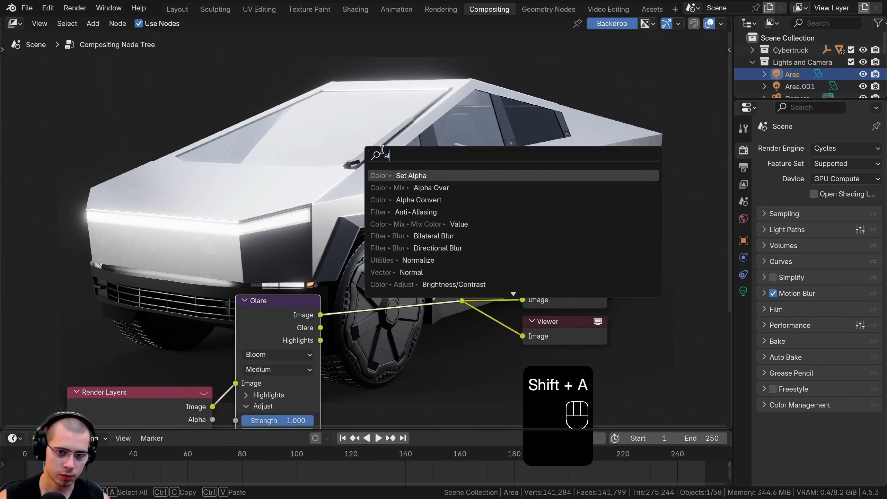
click(396, 188)
click(383, 307)
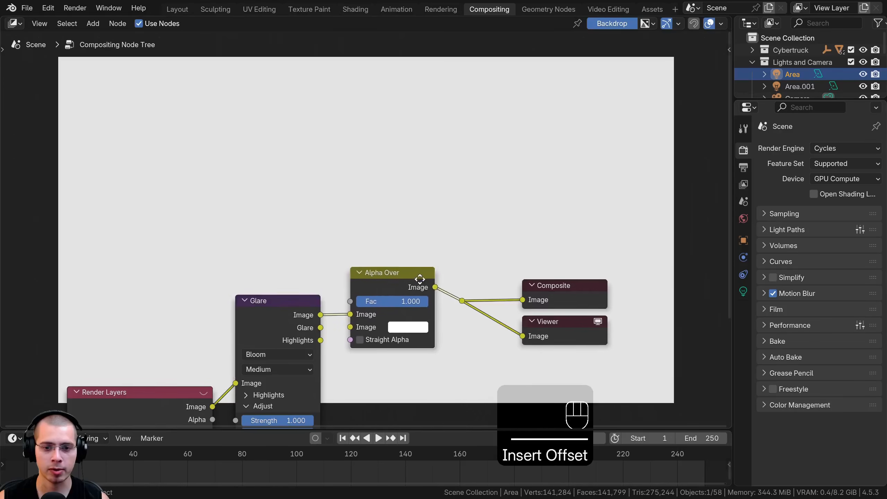
middle_drag(323, 262, 355, 169)
scroll(336, 202, up, 3)
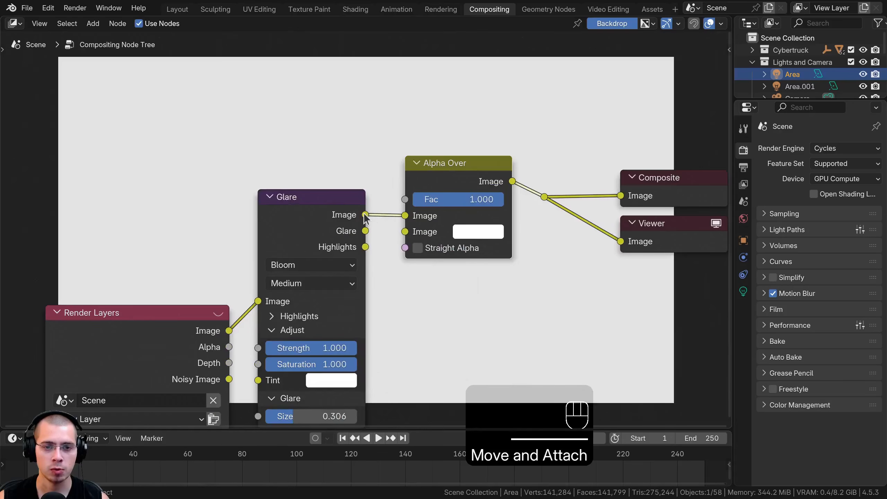
drag(400, 231, 404, 232)
scroll(440, 261, down, 2)
middle_drag(440, 260, 444, 373)
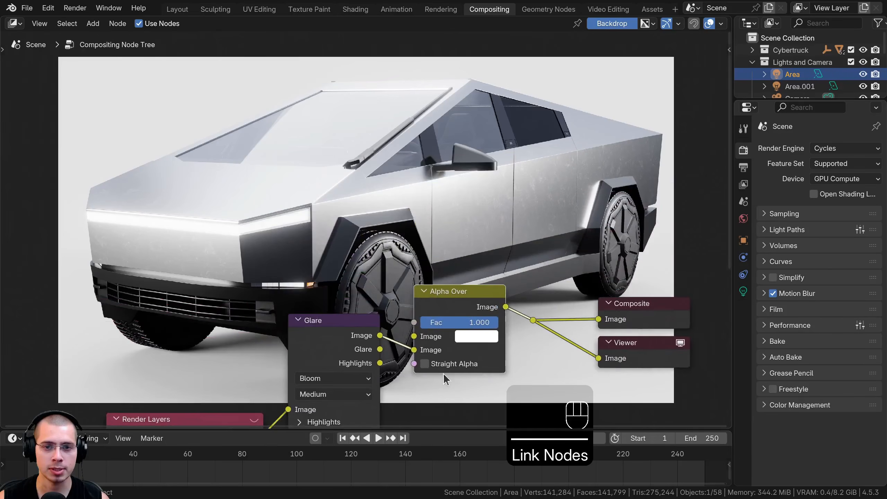
Darken the Alpha Over node's background colour to a dark grey by eye.
click(475, 336)
drag(575, 165, 575, 202)
mouse_move(514, 176)
mouse_down()
mouse_move(539, 152)
mouse_move(523, 138)
mouse_move(476, 181)
mouse_up()
key(BackSpace)
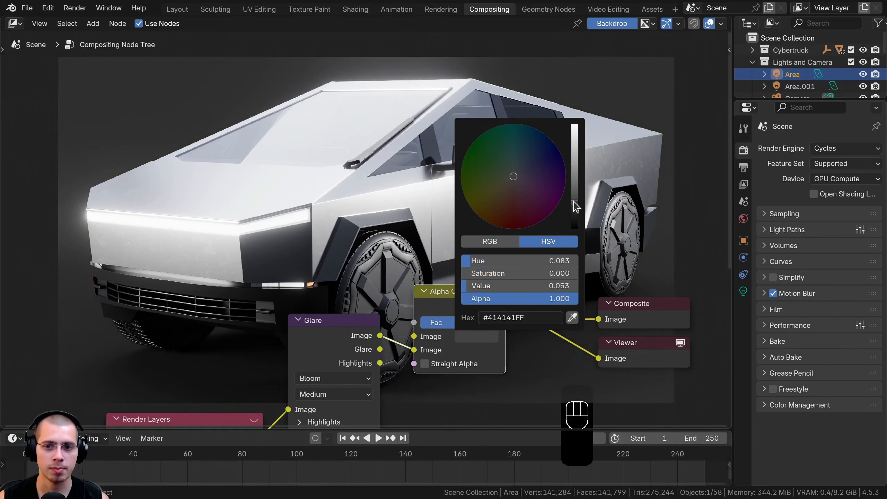
drag(574, 204, 575, 198)
scroll(332, 290, down, 2)
middle_drag(357, 301, 395, 214)
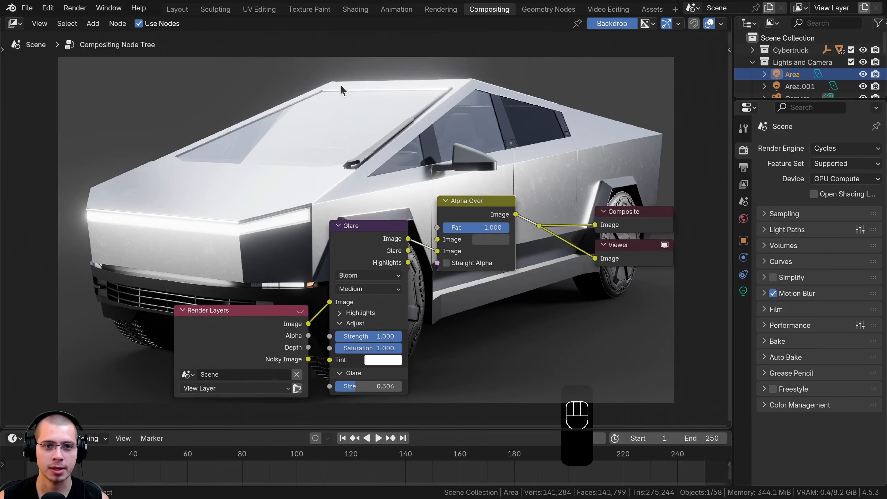
Display the Viewer Node image in place of the Render Result and enlarge the image area above the timeline.
key(F11)
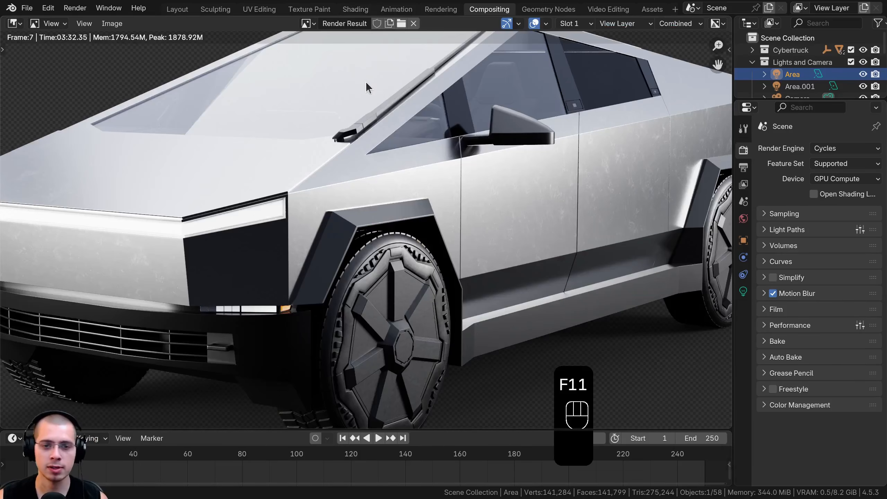
scroll(367, 82, down, 1)
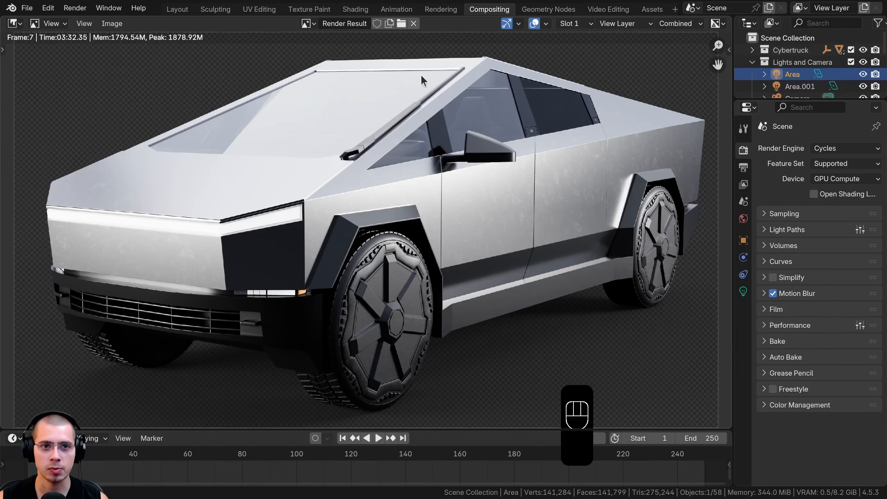
click(307, 24)
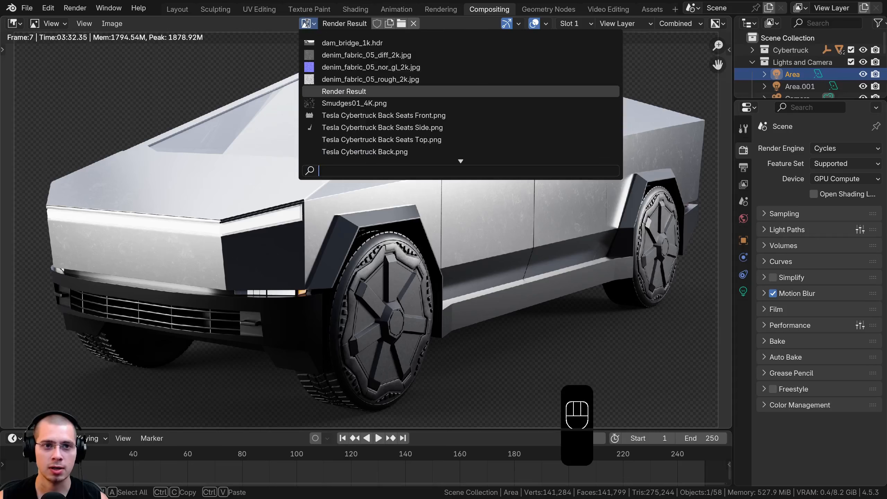
text(vi)
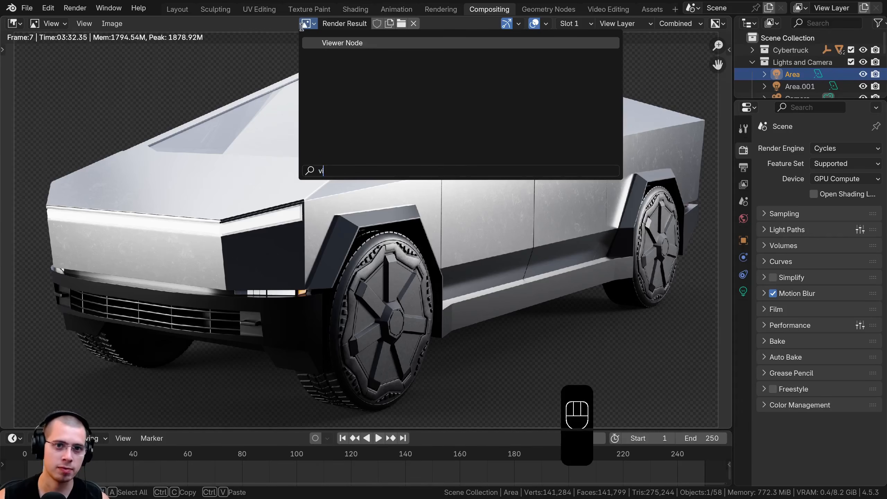
click(316, 42)
drag(433, 431, 433, 471)
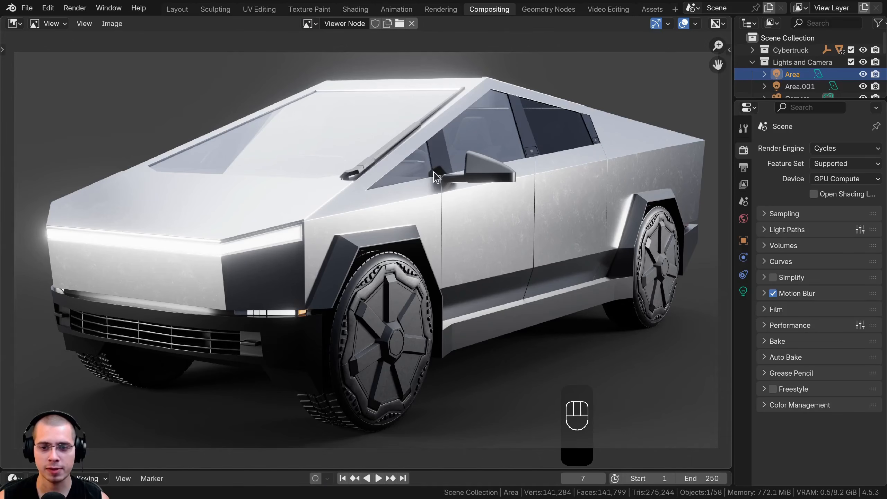
Examine the composited render up close, checking the door panels, rear wheel arch, windshield, and overall glow.
scroll(433, 175, up, 5)
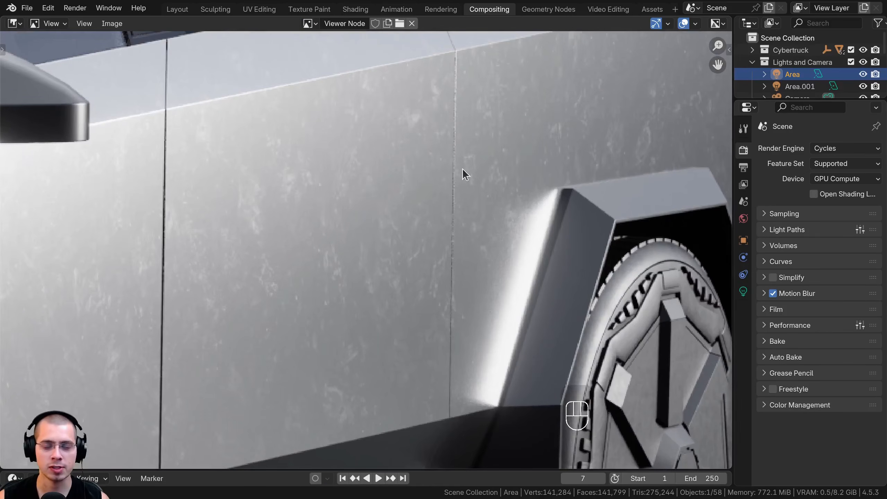
scroll(429, 172, down, 3)
middle_drag(425, 175, 530, 191)
scroll(517, 196, down, 1)
scroll(424, 225, up, 2)
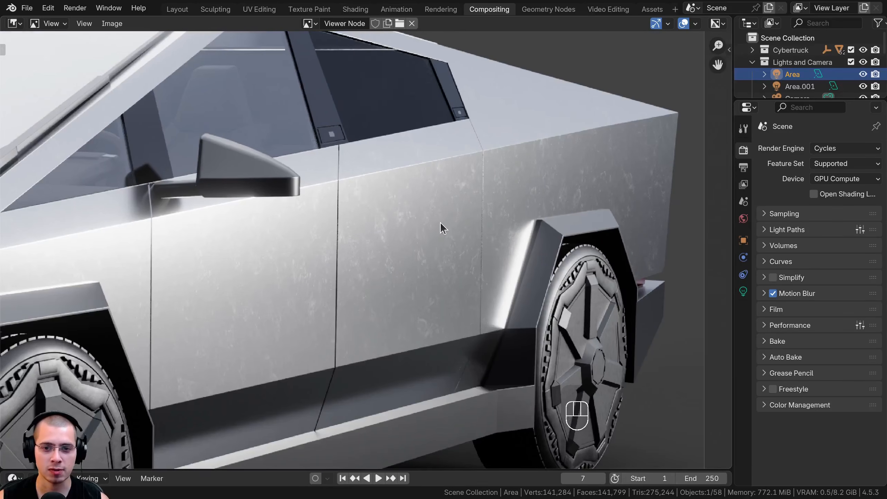
middle_drag(469, 213, 702, 329)
scroll(258, 172, down, 3)
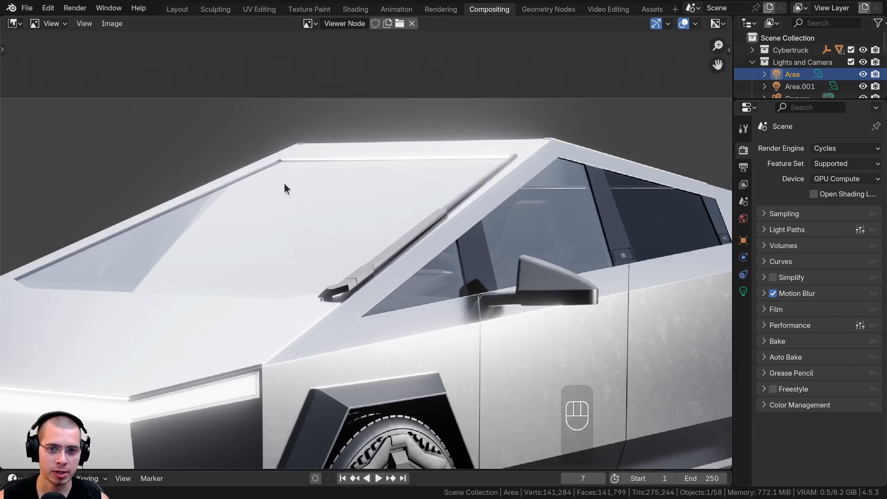
scroll(341, 129, down, 2)
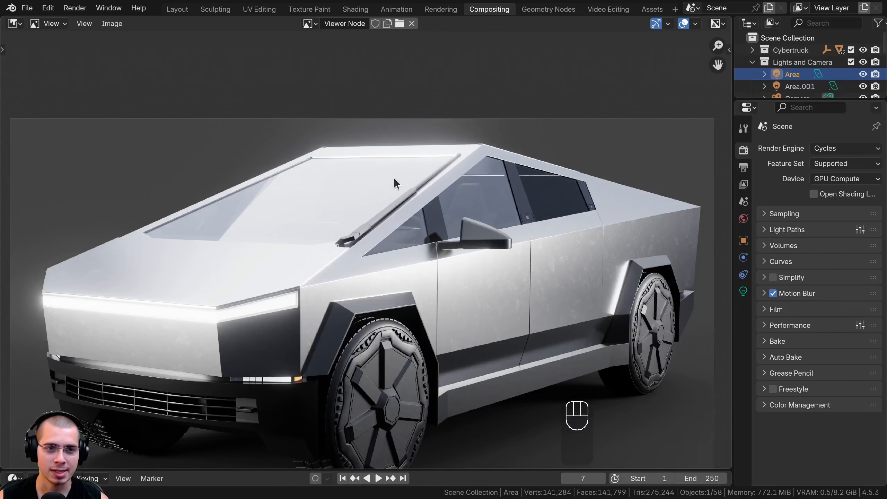
middle_drag(251, 208, 248, 187)
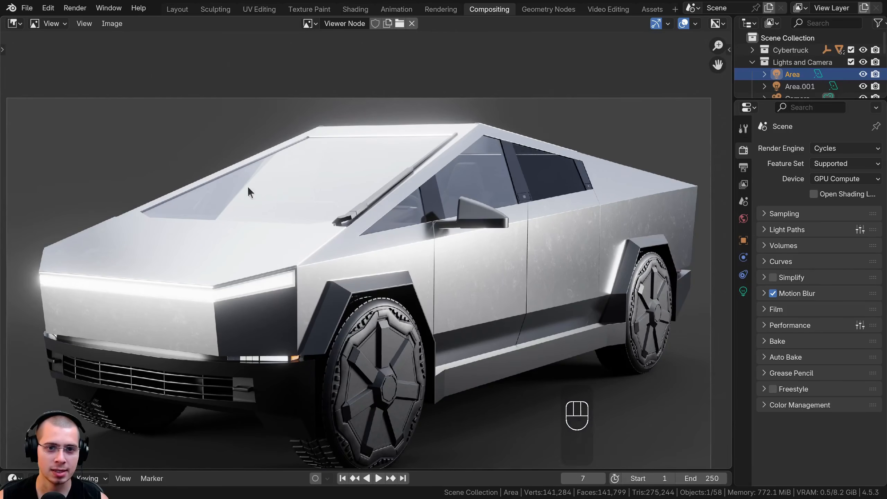
Return to the 3D scene in the Layout workspace and rotate the Sun light freely to a new angle by eye.
click(176, 14)
key(Escape)
key(Escape)
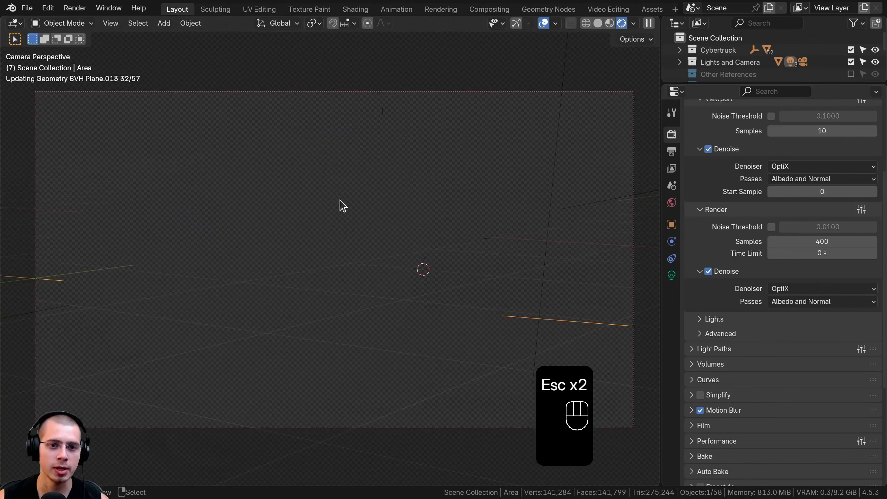
click(450, 87)
key(r)
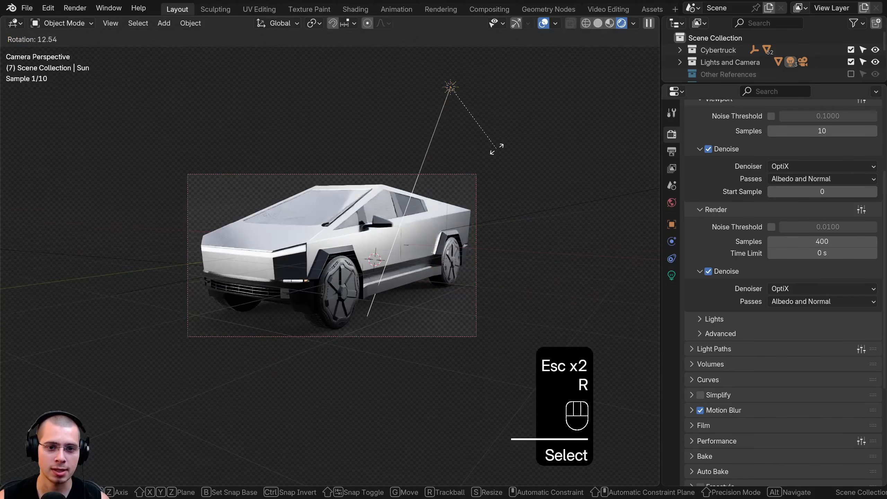
key(r)
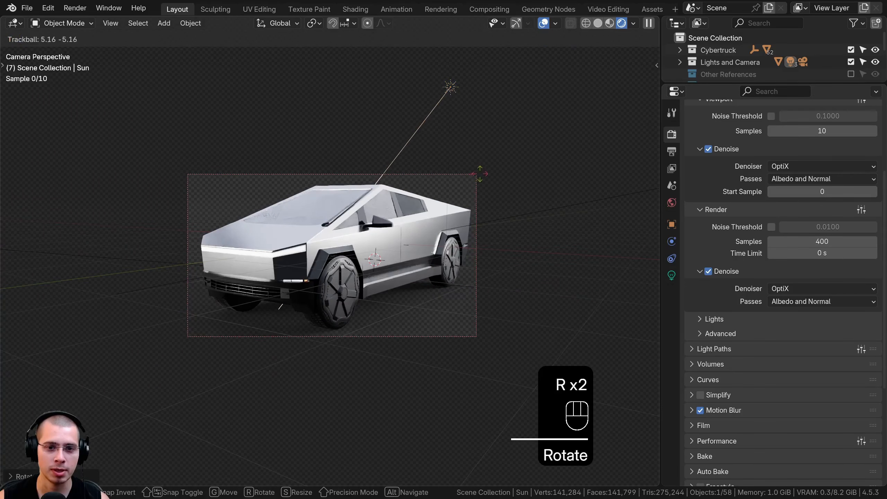
click(337, 145)
scroll(337, 144, up, 3)
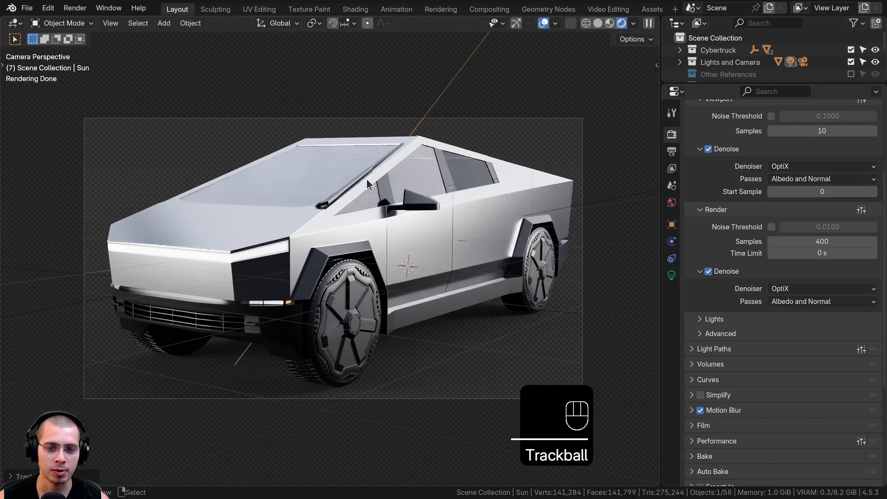
Refine the Sun light's angle with another slight trackball rotation.
scroll(368, 182, down, 2)
key(r)
key(r)
click(488, 190)
scroll(465, 279, up, 3)
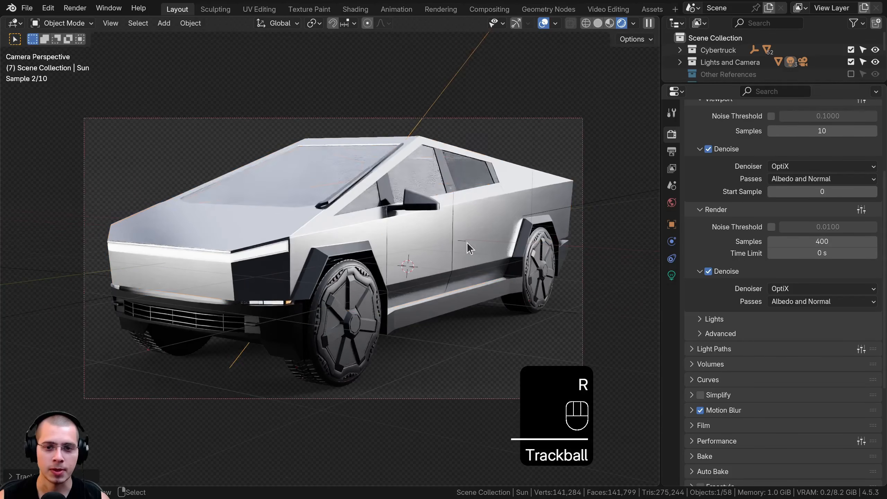
Open the car body's Metal material in the Shading workspace, with a rendered camera view close up on the side panels.
click(460, 221)
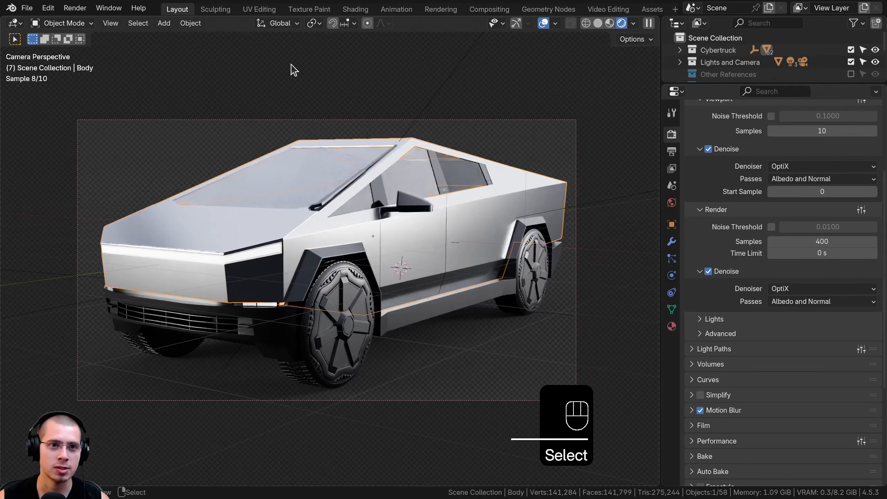
click(353, 10)
key(z)
key(KP_0)
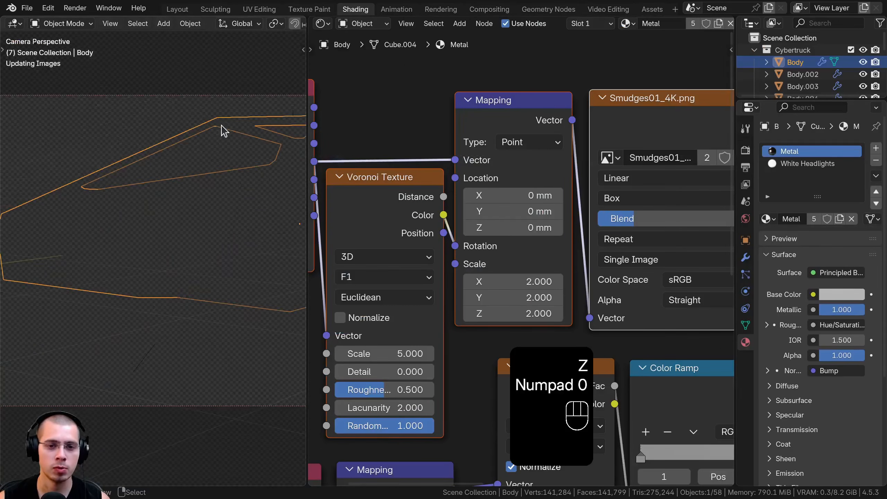
shift+middle_drag(264, 199, 246, 209)
scroll(231, 200, up, 5)
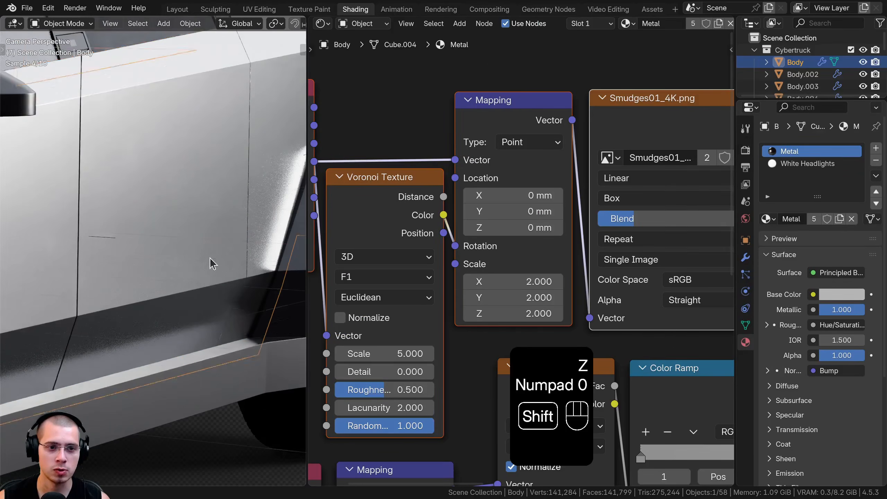
shift+middle_drag(210, 258, 244, 328)
Widen the properties area and turn off viewport denoising in the render sampling settings.
click(746, 150)
drag(736, 133, 704, 132)
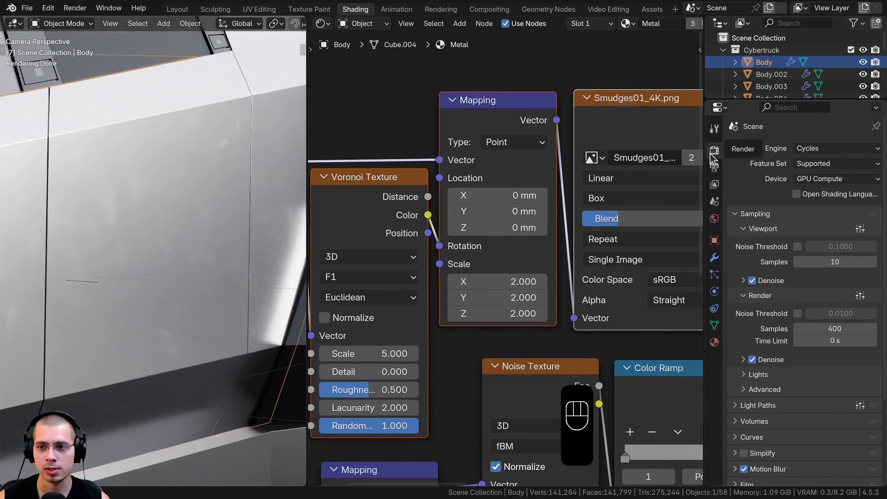
click(753, 280)
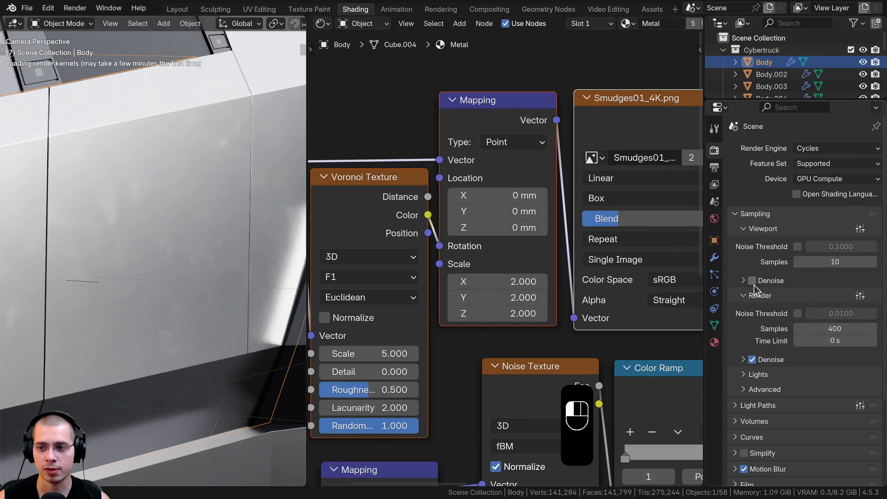
scroll(156, 225, up, 2)
scroll(572, 210, down, 6)
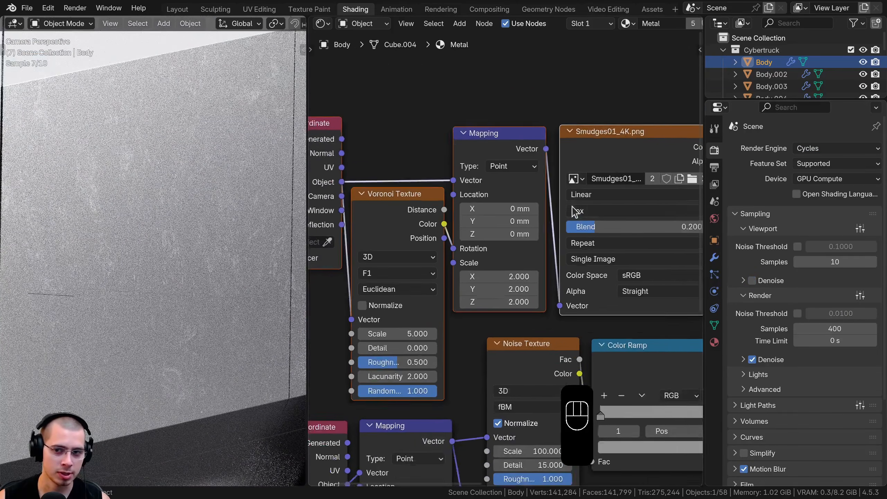
Darken the Lighten node's B color to a value of about 0.344 while previewing the Hue/Saturation/Value output on the body.
middle_drag(604, 203, 483, 194)
scroll(632, 251, up, 3)
middle_drag(631, 252, 442, 93)
click(515, 262)
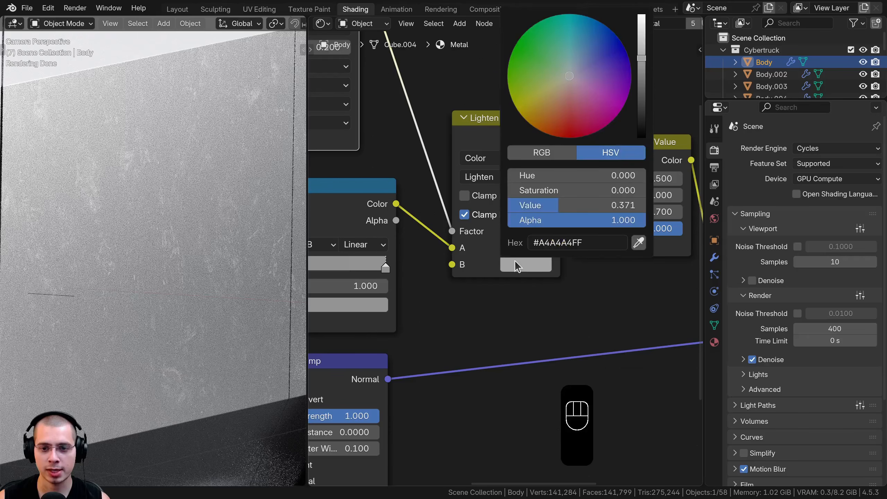
drag(643, 59, 643, 66)
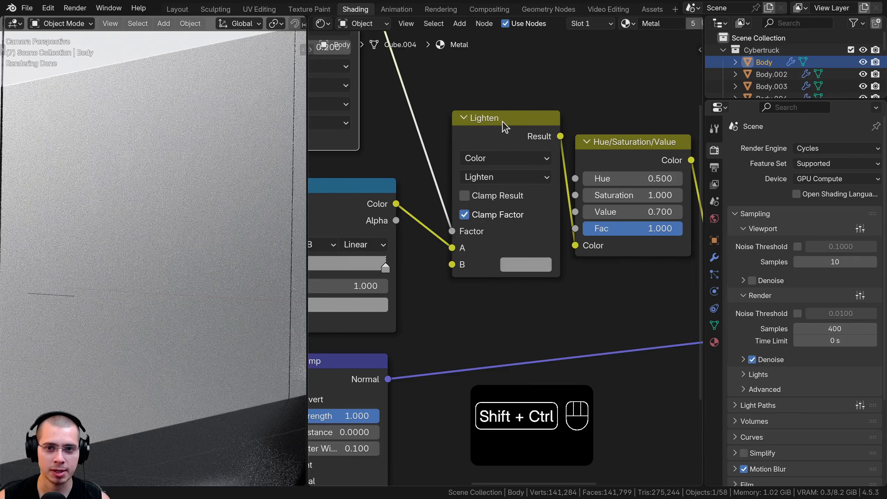
ctrl+shift+click(590, 150)
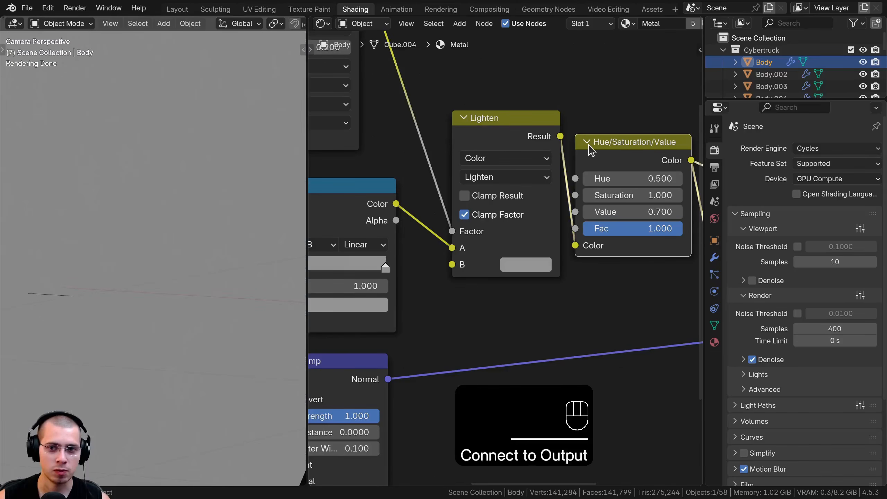
click(526, 265)
mouse_move(642, 66)
mouse_down()
mouse_move(642, 46)
mouse_move(642, 60)
mouse_up()
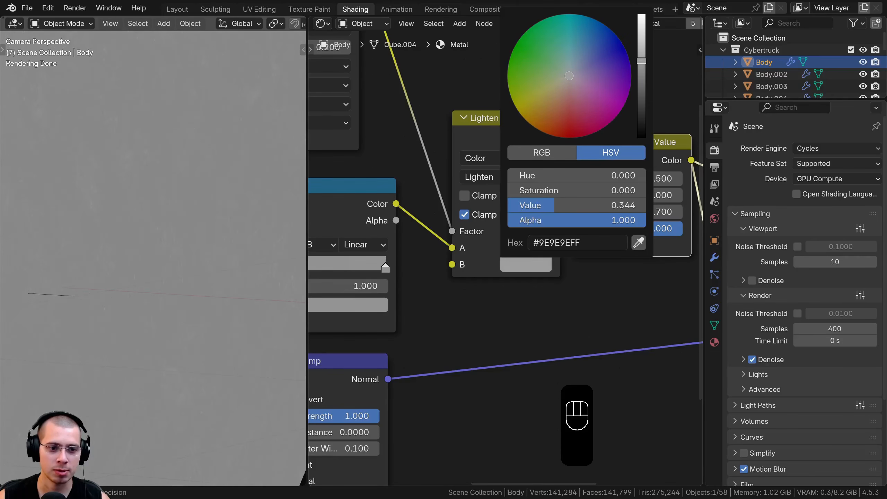
Reconnect the Principled BSDF to the material output and fine-tune the Lighten node's B color by eye against the rendered side panels.
scroll(115, 138, down, 5)
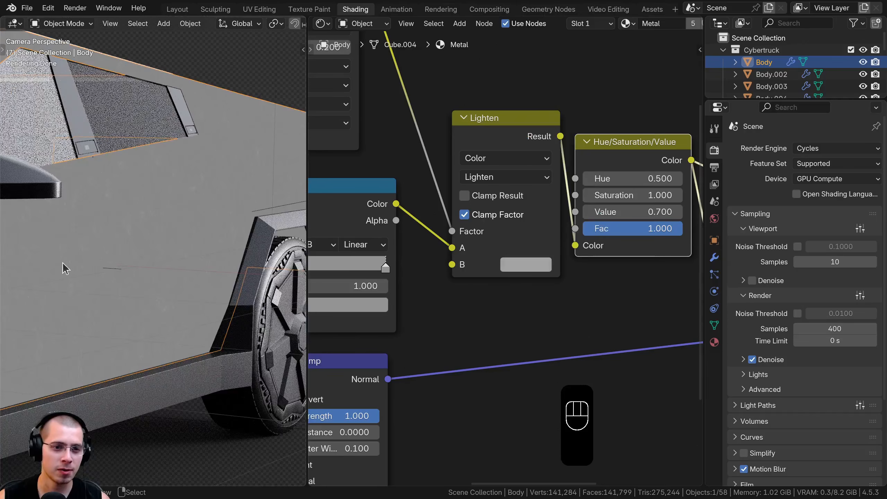
scroll(604, 233, down, 6)
middle_drag(645, 220, 563, 208)
ctrl+shift+click(603, 234)
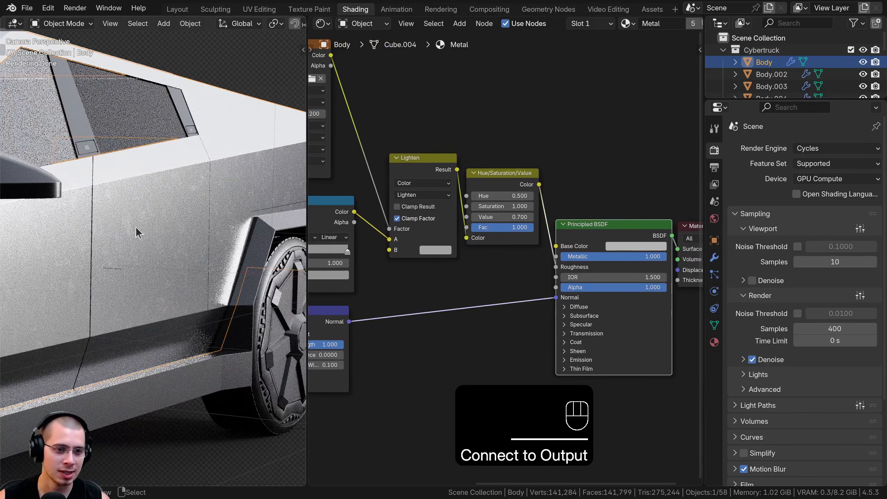
scroll(423, 256, up, 2)
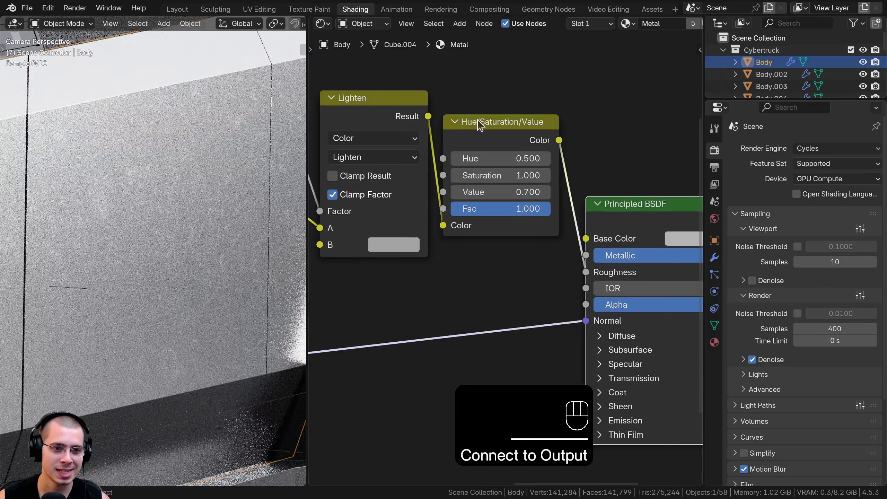
drag(550, 278, 544, 278)
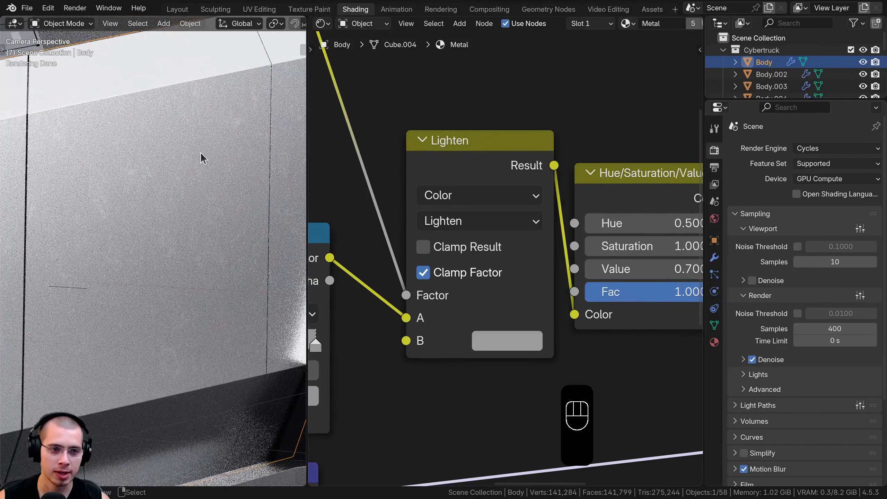
click(519, 338)
drag(668, 84, 666, 84)
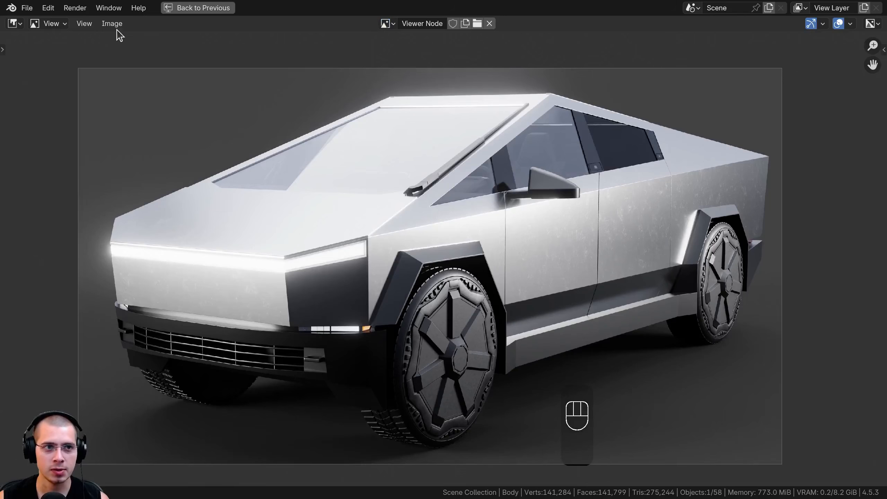
Bring up the image commands for saving the final composited Cybertruck render under another name.
click(112, 24)
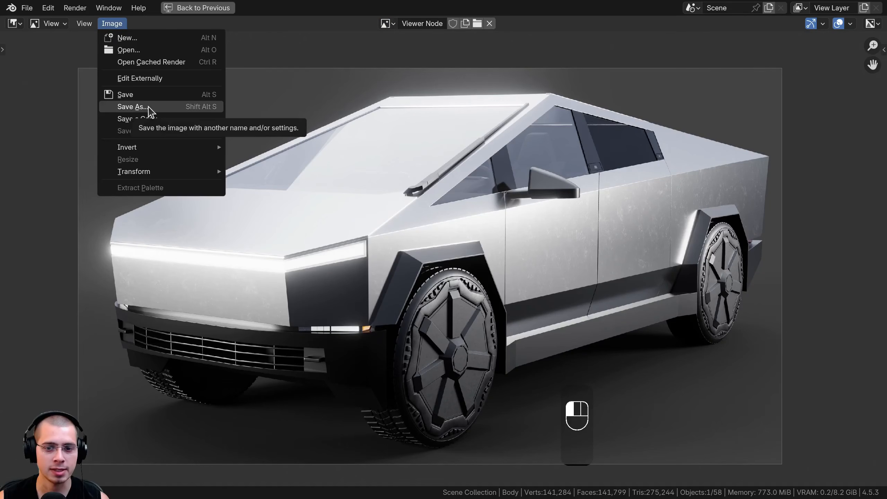
middle_drag(537, 216, 535, 214)
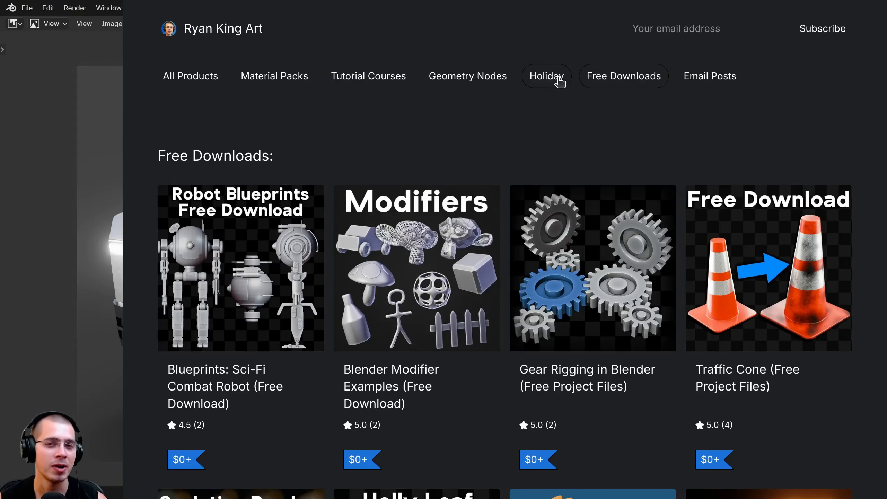
Switch to the Gumroad store and browse its Holiday, Geometry Nodes, Tutorial Courses, Material Packs and All Products sections.
click(559, 78)
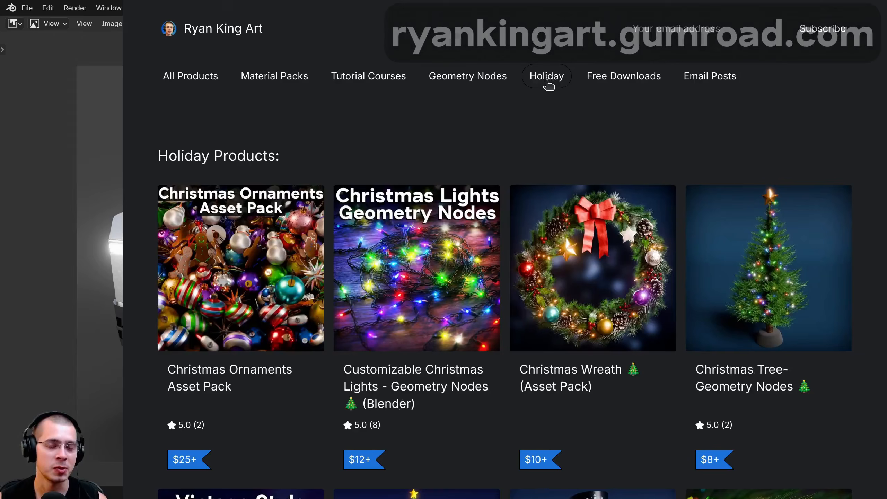
click(464, 77)
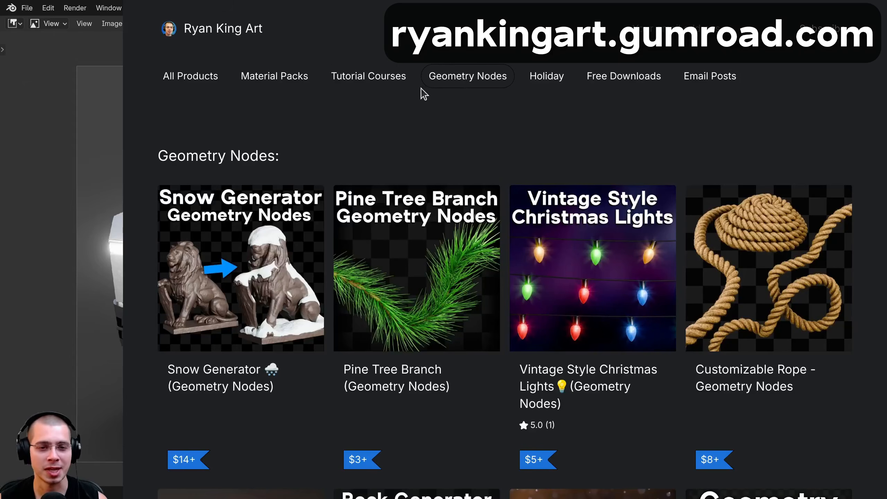
click(371, 78)
click(270, 82)
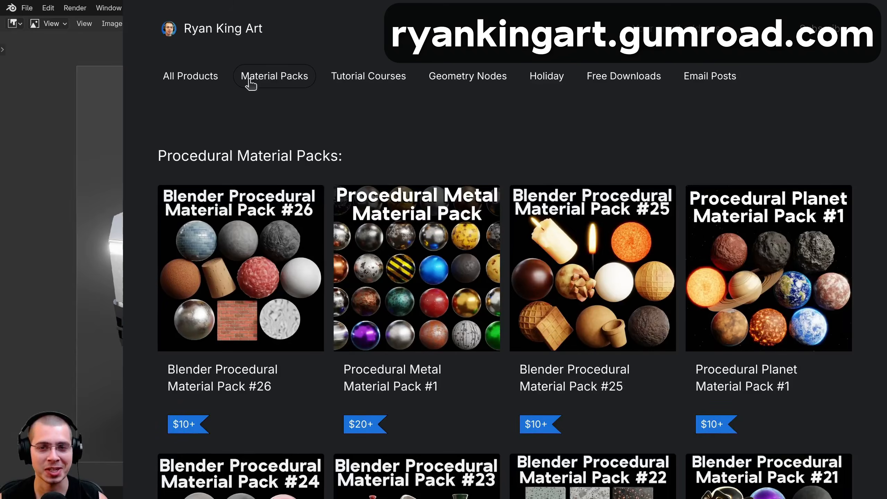
click(194, 80)
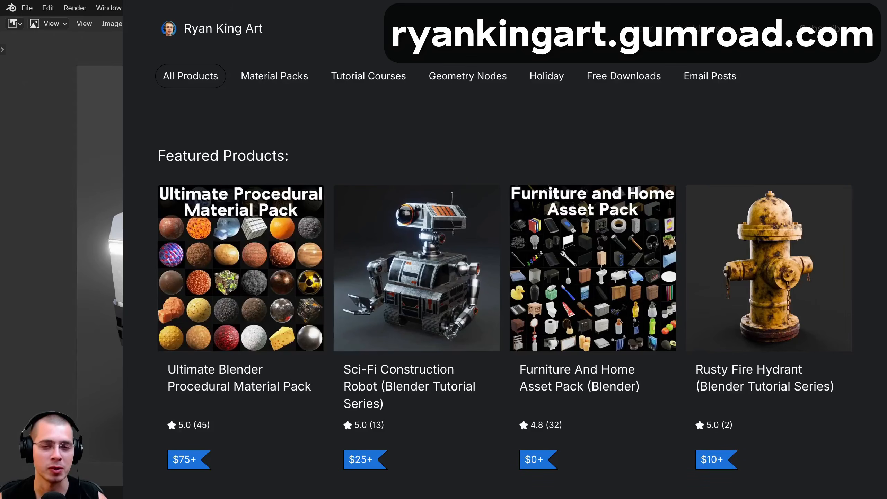
scroll(505, 263, down, 5)
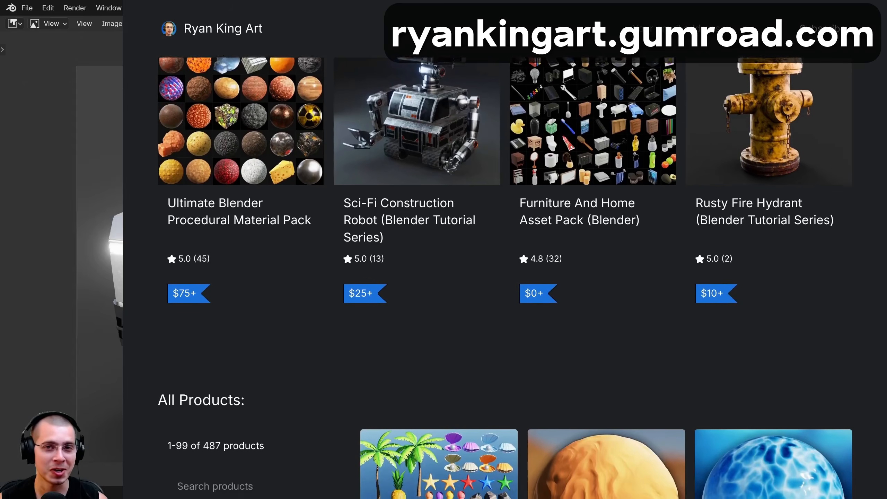
scroll(505, 262, down, 5)
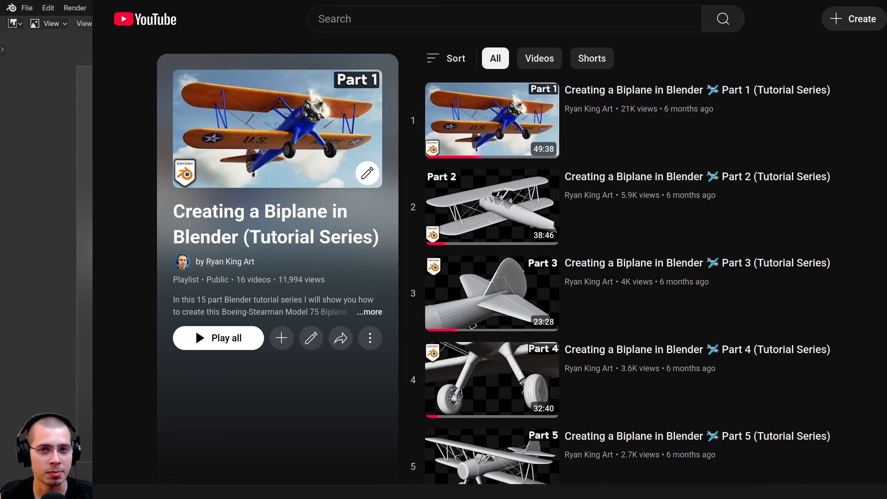
Switch to YouTube and look through the parts of the "Creating a Biplane in Blender (Tutorial Series)" playlist.
scroll(627, 280, down, 1)
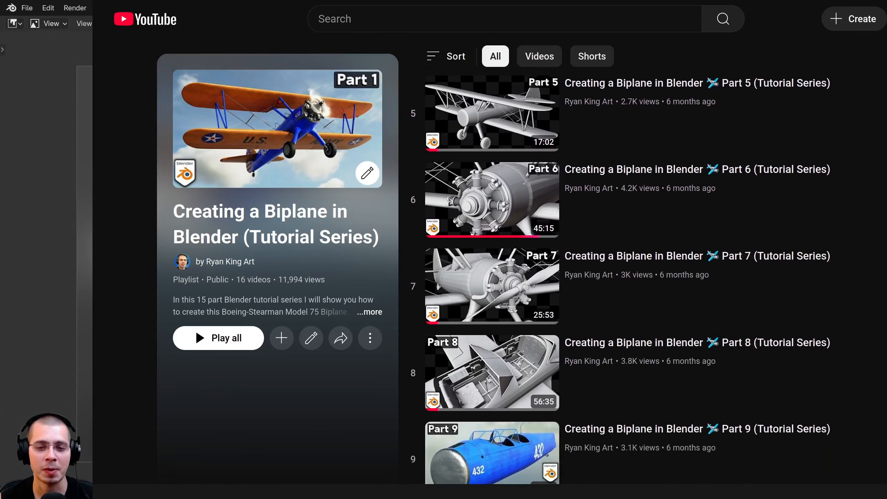
scroll(627, 280, down, 1)
scroll(627, 279, down, 1)
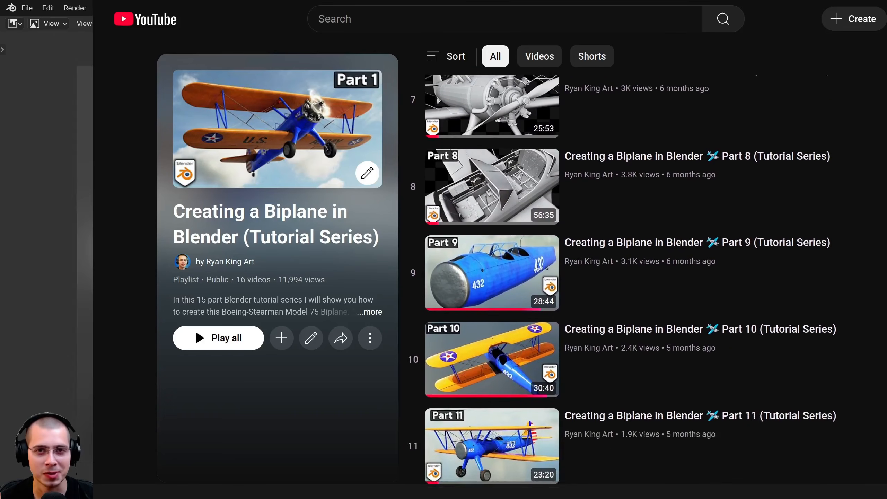
scroll(627, 280, down, 2)
scroll(627, 279, down, 4)
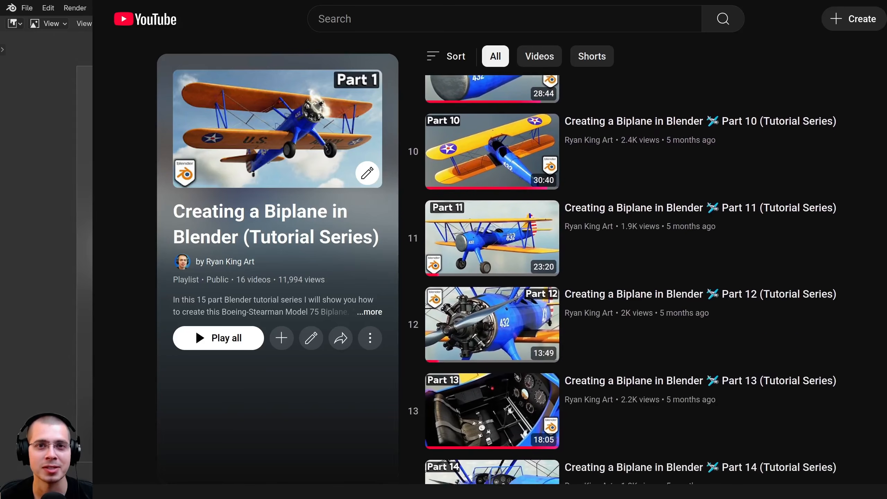